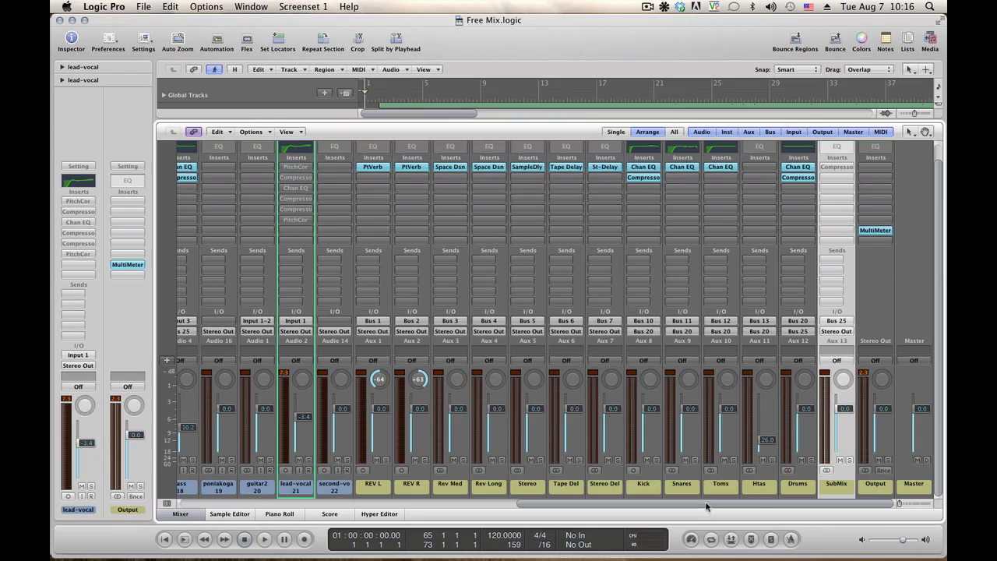
Step: Audition the Drums aux channel in solo from around bar 26, followed by the SubMix channel in solo
drag(706, 507, 761, 500)
drag(645, 492, 762, 490)
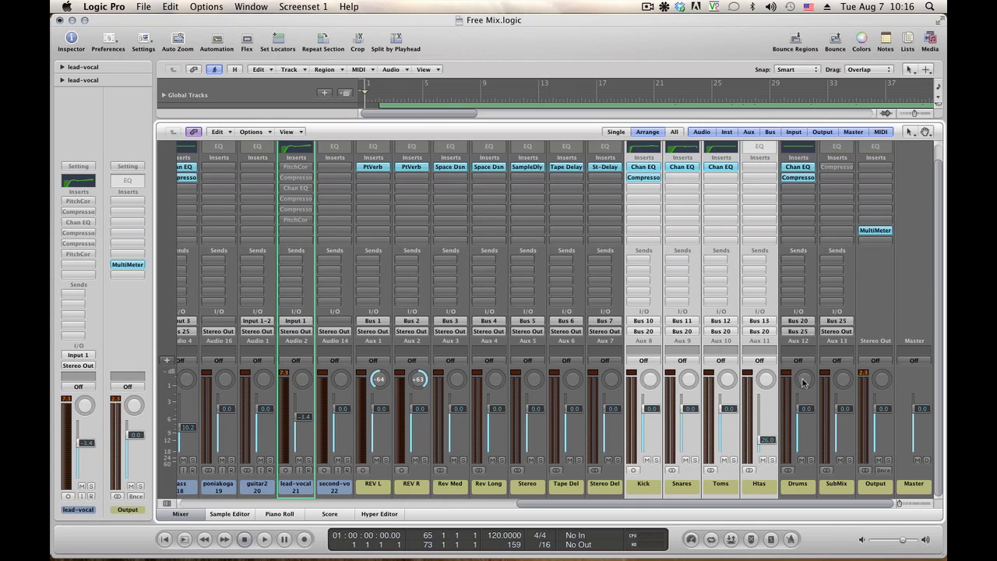
click(810, 473)
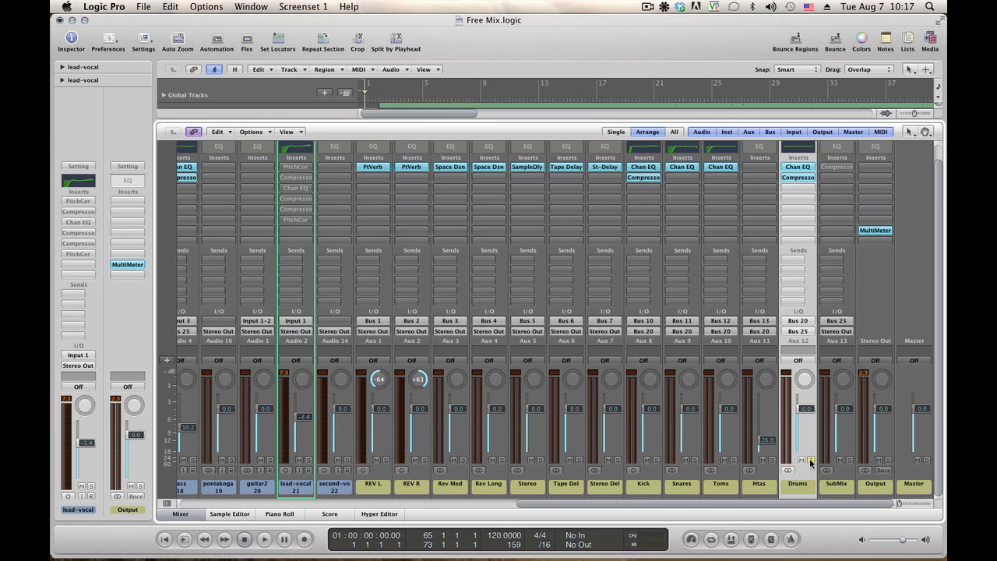
click(810, 461)
click(734, 95)
key(space)
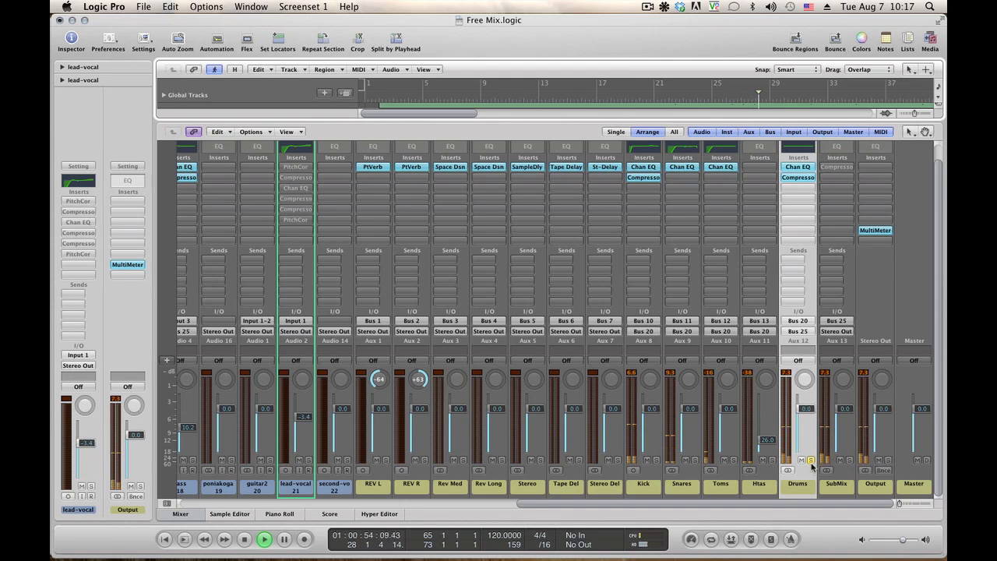
key(space)
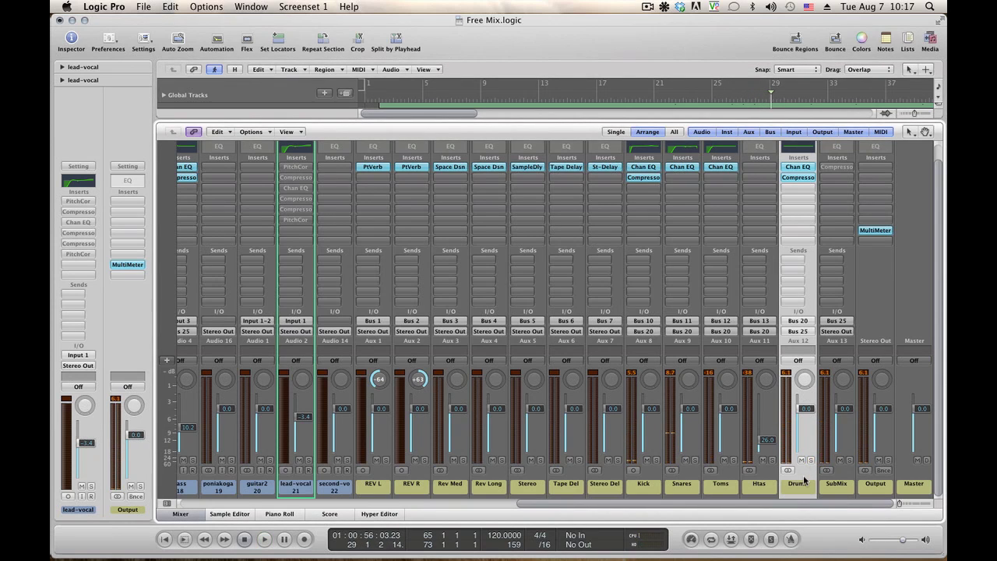
click(841, 480)
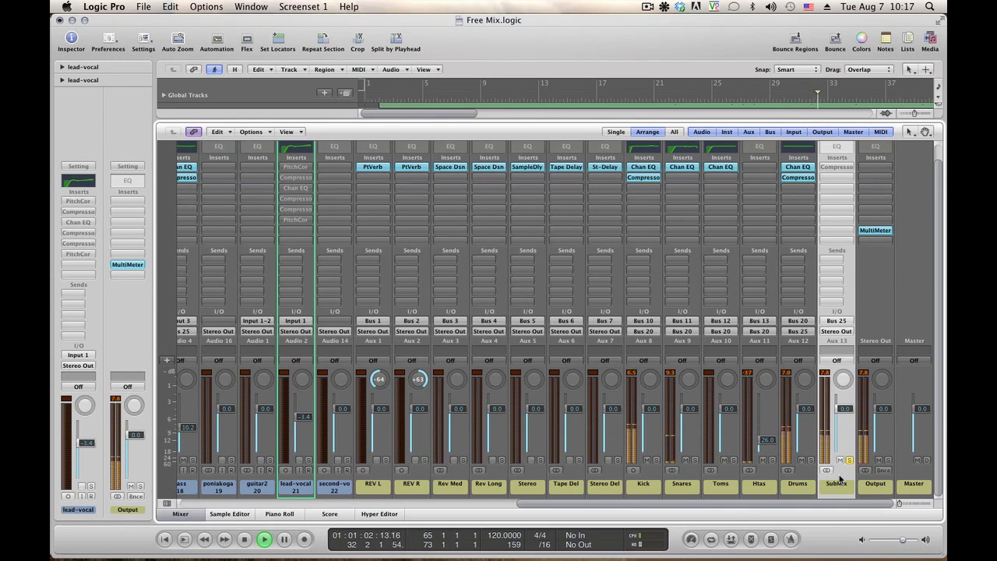
key(space)
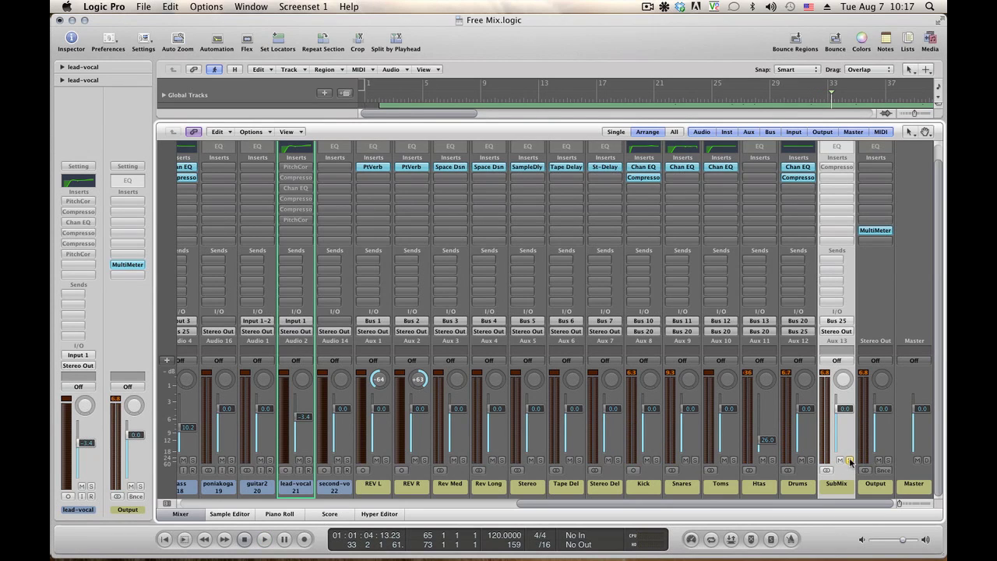
Step: Close the mixer and trim the start of the lead-vocal region to position 9 4 1 1, just before the first phrase
click(180, 514)
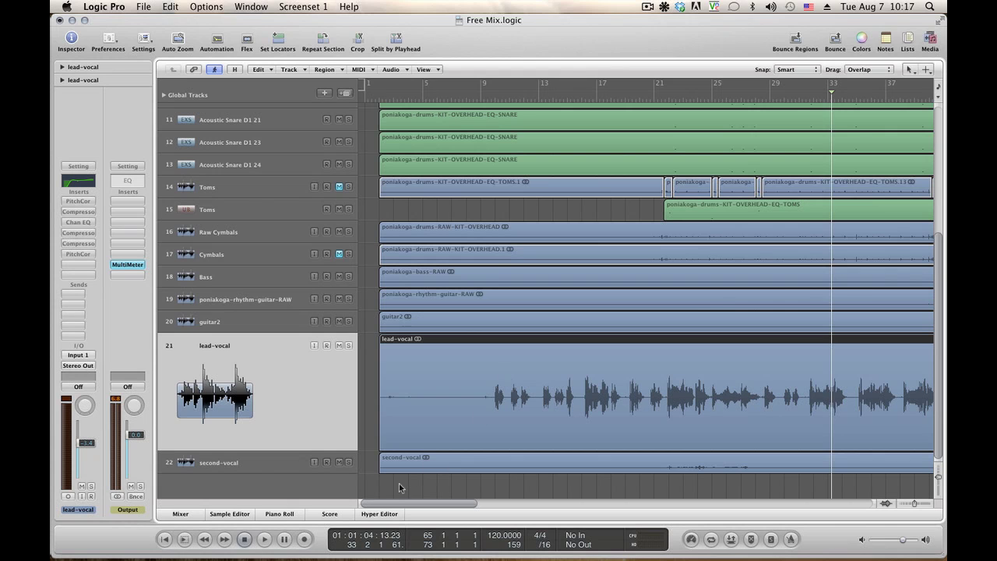
drag(391, 507, 386, 484)
drag(380, 448, 491, 446)
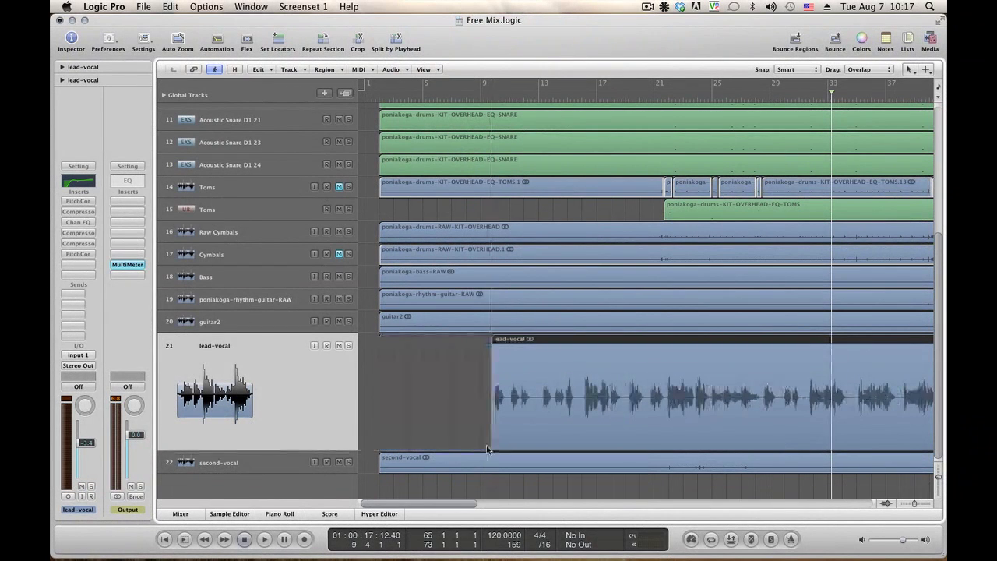
Step: Solo the lead-vocal track and play it from just before bar 9
drag(389, 503, 411, 503)
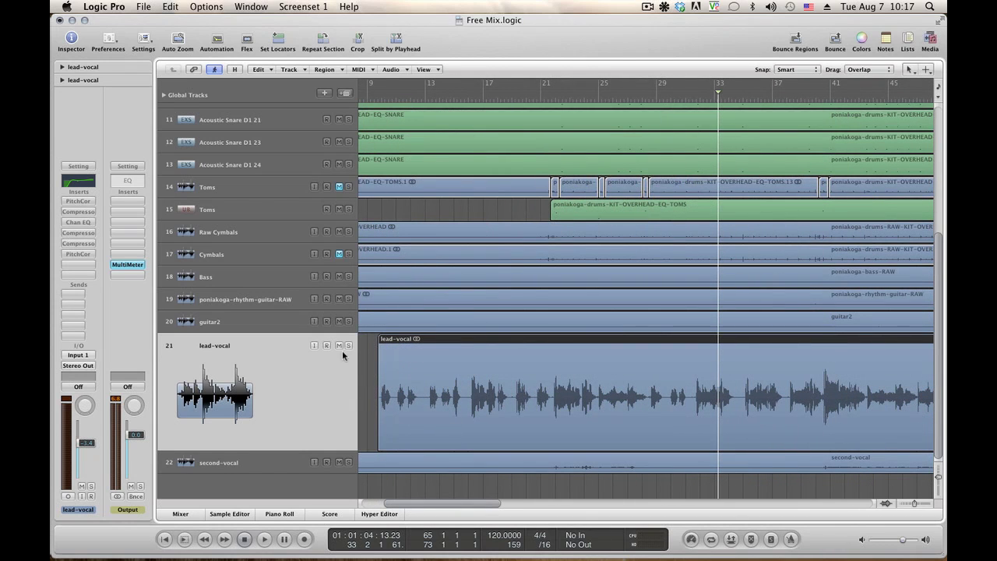
click(367, 99)
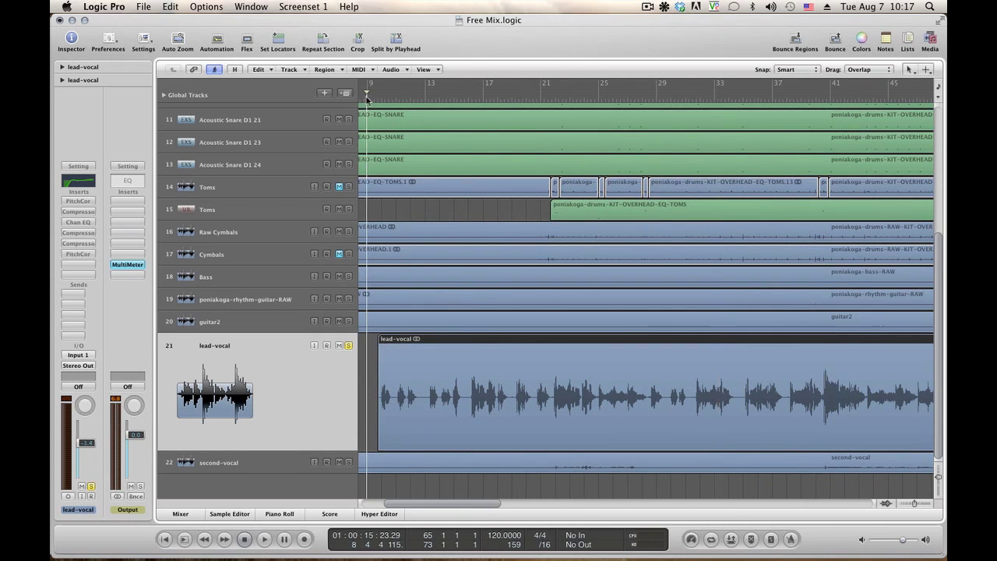
key(space)
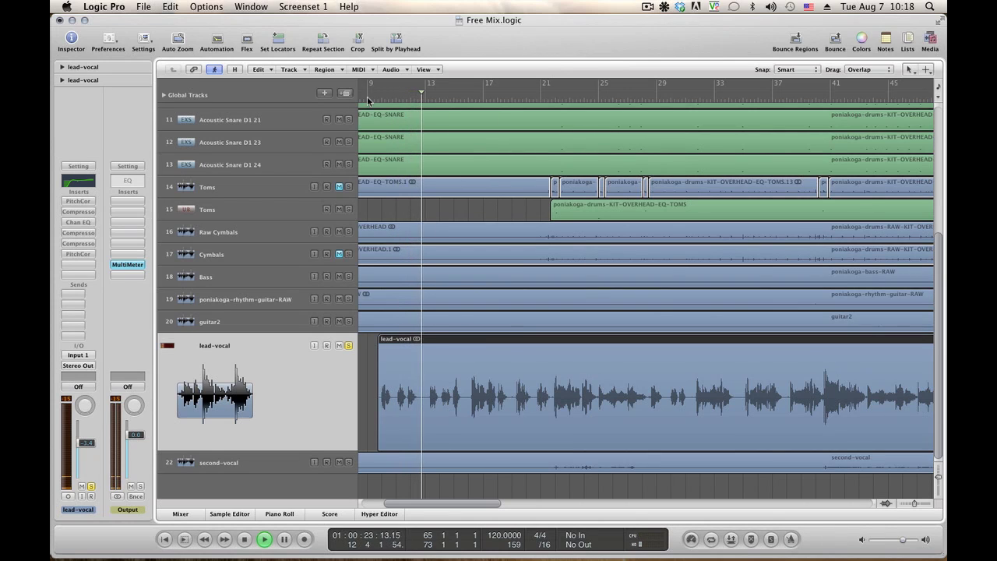
key(space)
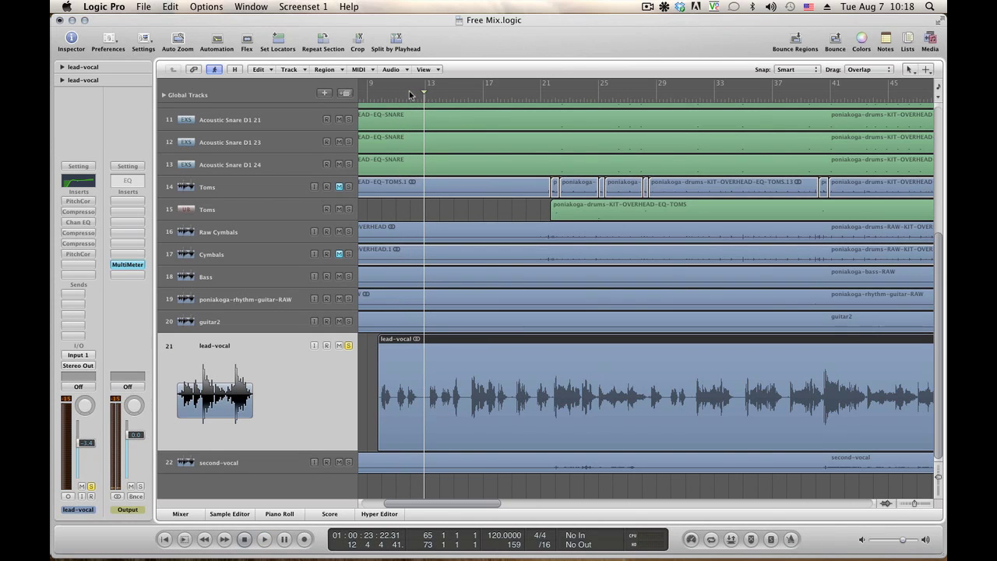
Step: Set a cycle range from bar 12 to bar 13 and play the lead vocal through it
drag(409, 93, 416, 95)
key(space)
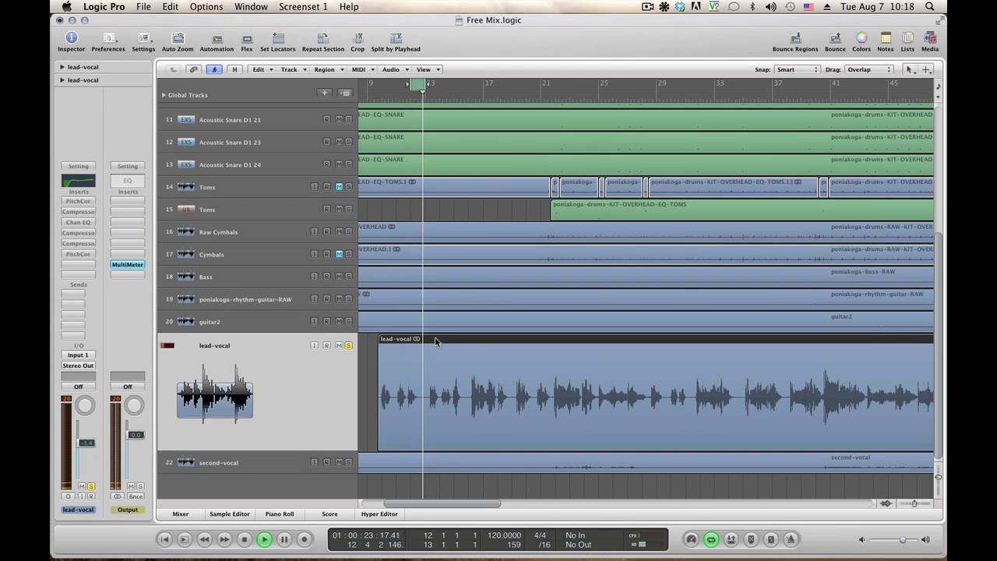
key(space)
Step: Open the lead-vocal region in the Sample Editor and play it briefly to show the waveform around bar 12
double_click(436, 346)
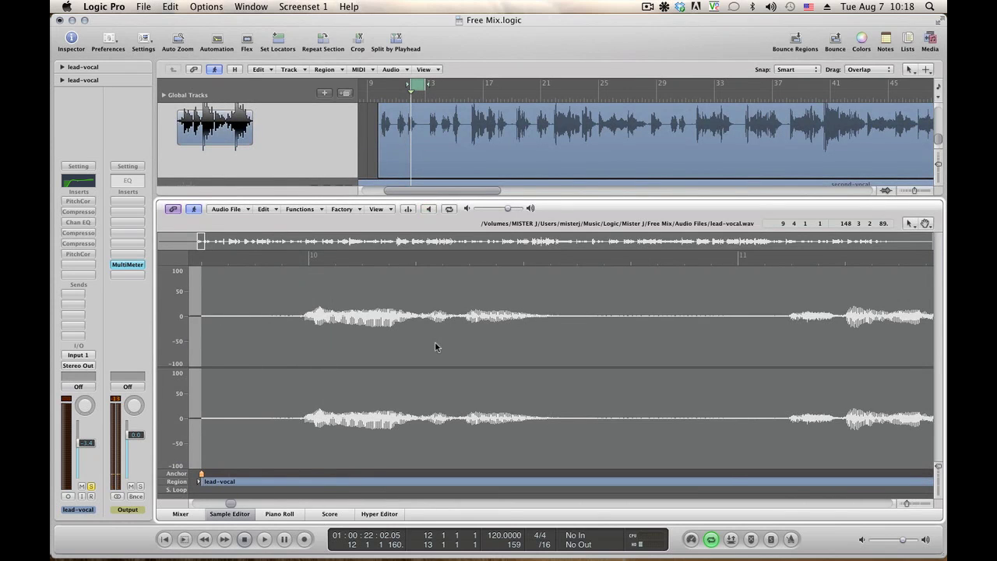
key(space)
key(space)
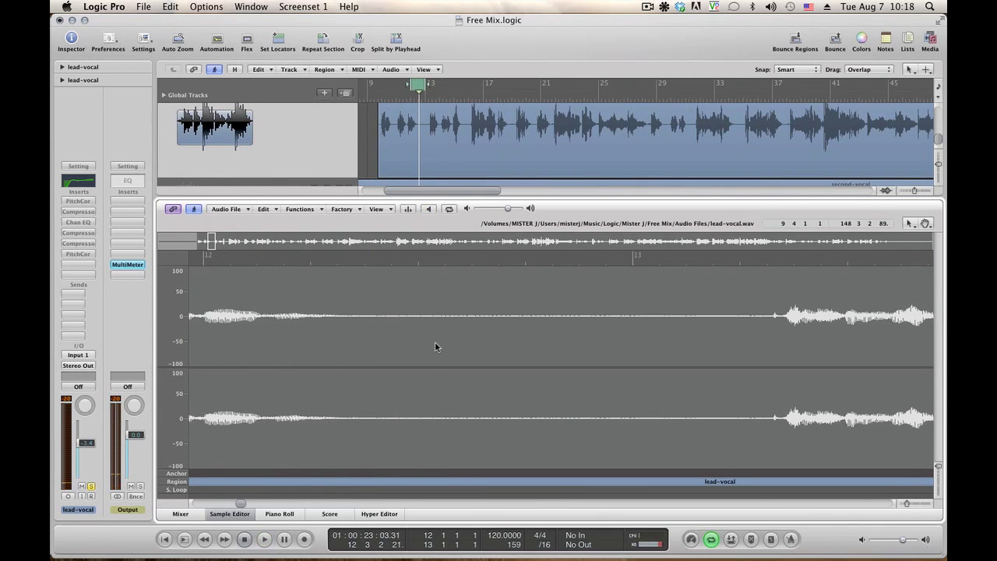
Step: Select and audition the quiet gap between the vocal phrases around bars 12 and 13
drag(360, 333, 767, 344)
key(space)
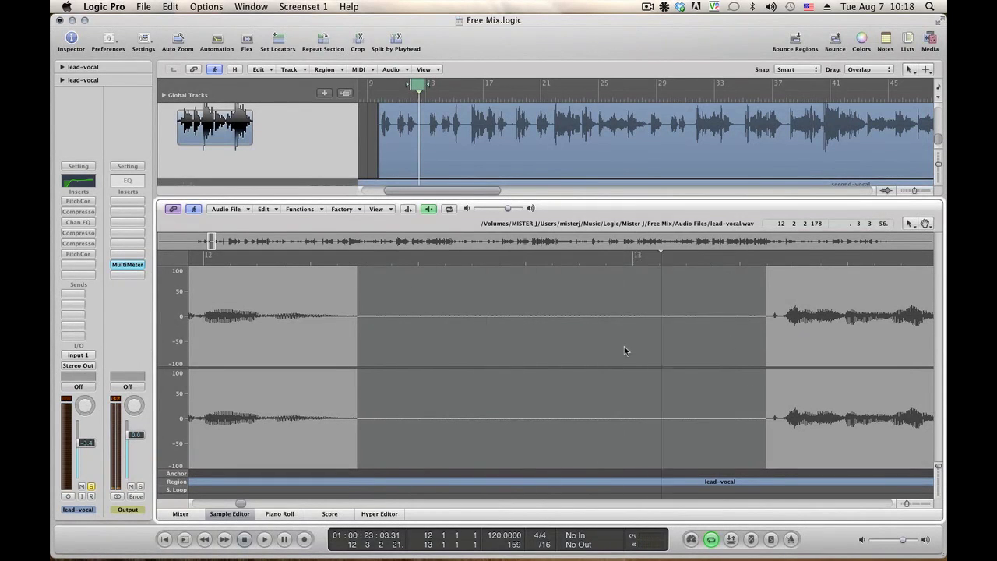
key(space)
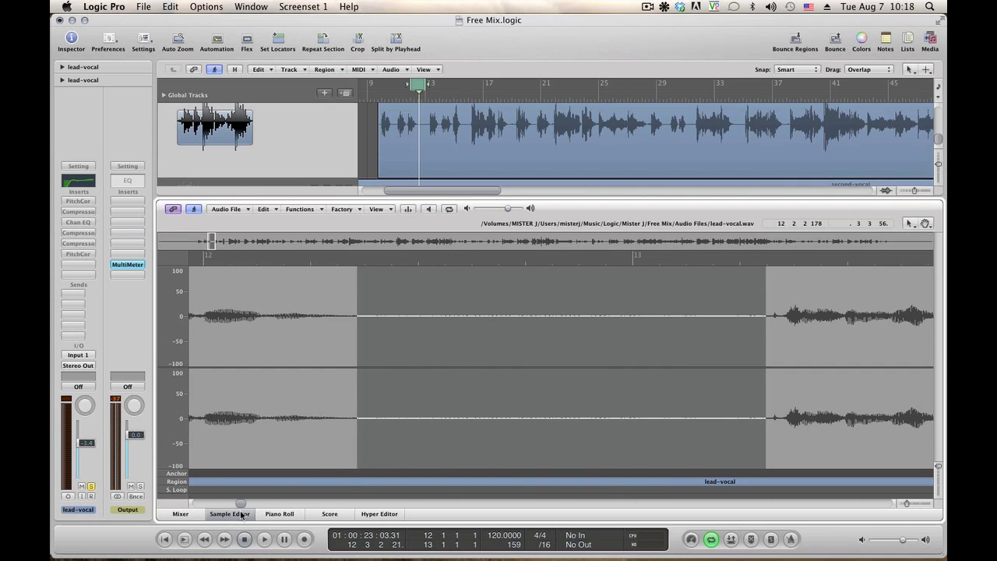
drag(381, 346, 767, 374)
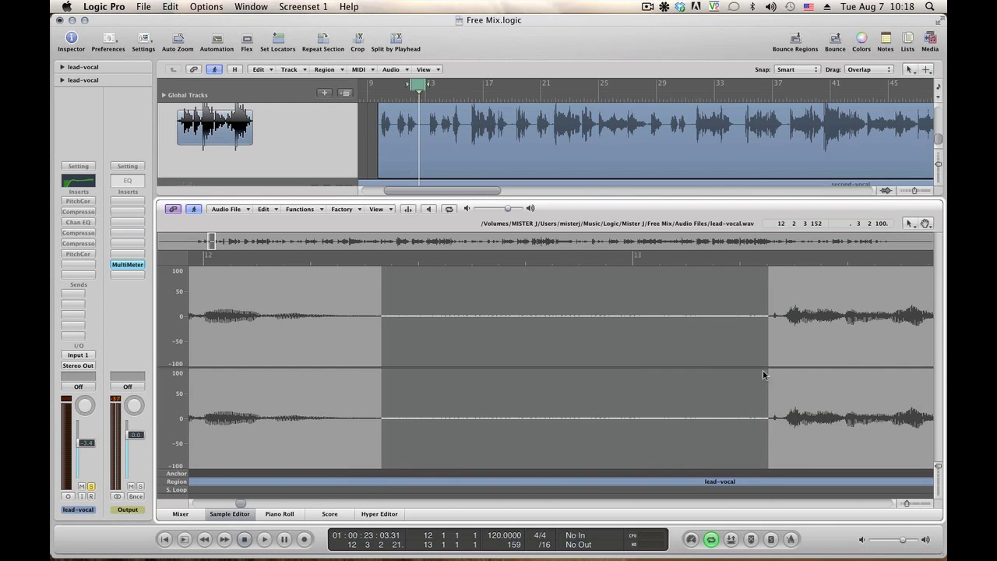
key(alt+space)
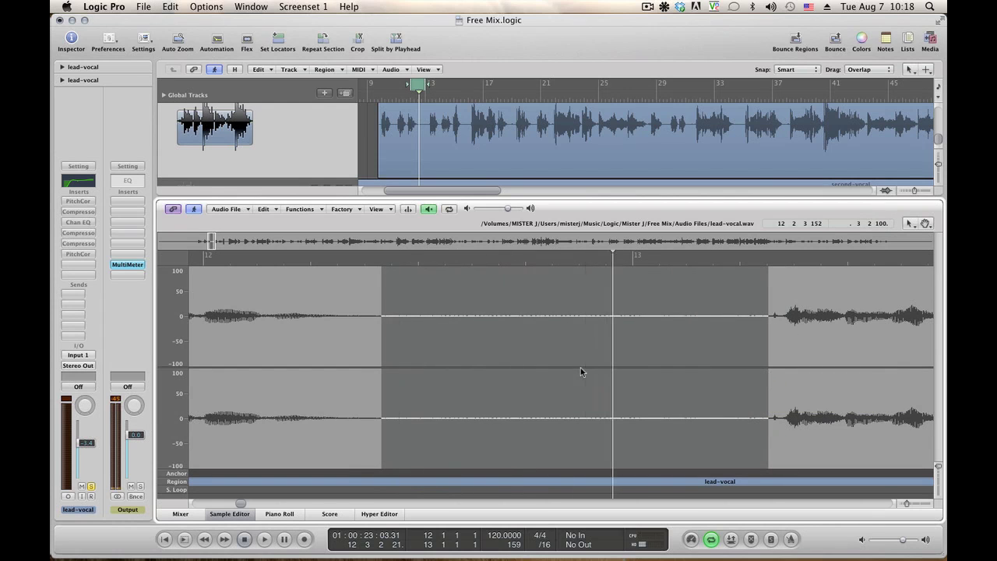
key(alt+space)
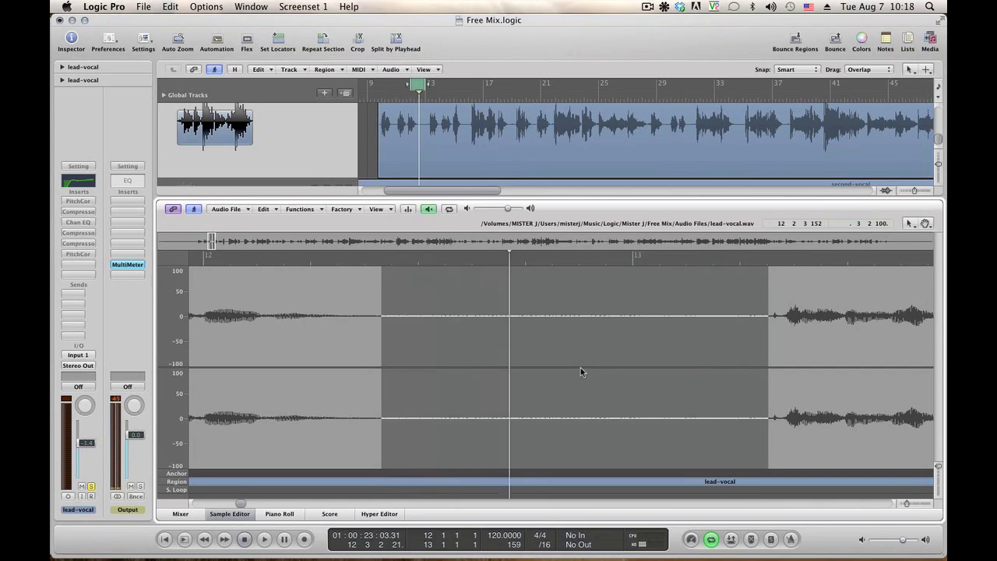
key(alt+space)
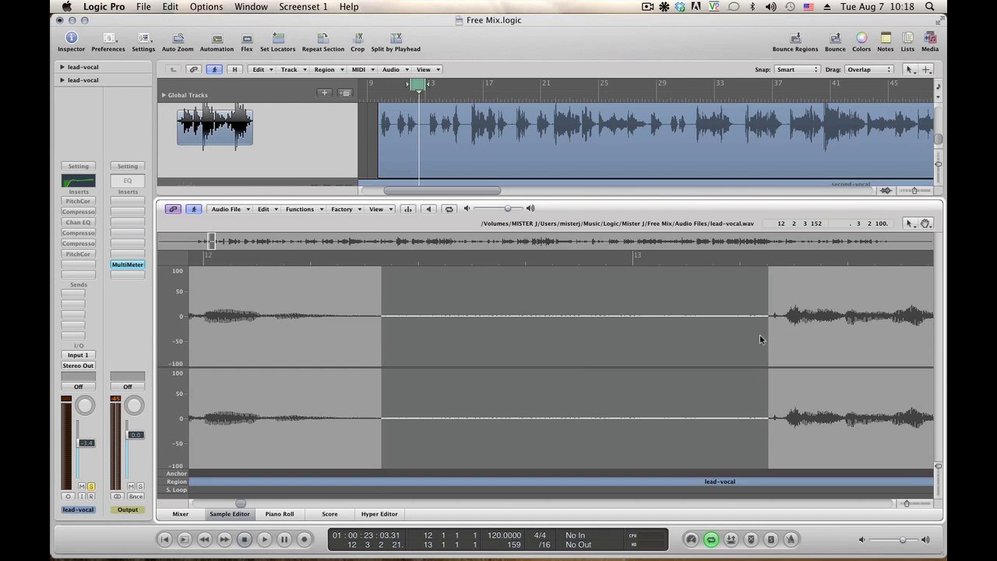
Step: Audition the short noise just before the phrase following bar 13, and select the first half of the gap preceding it
drag(759, 334, 777, 345)
key(alt+space)
key(alt+space)
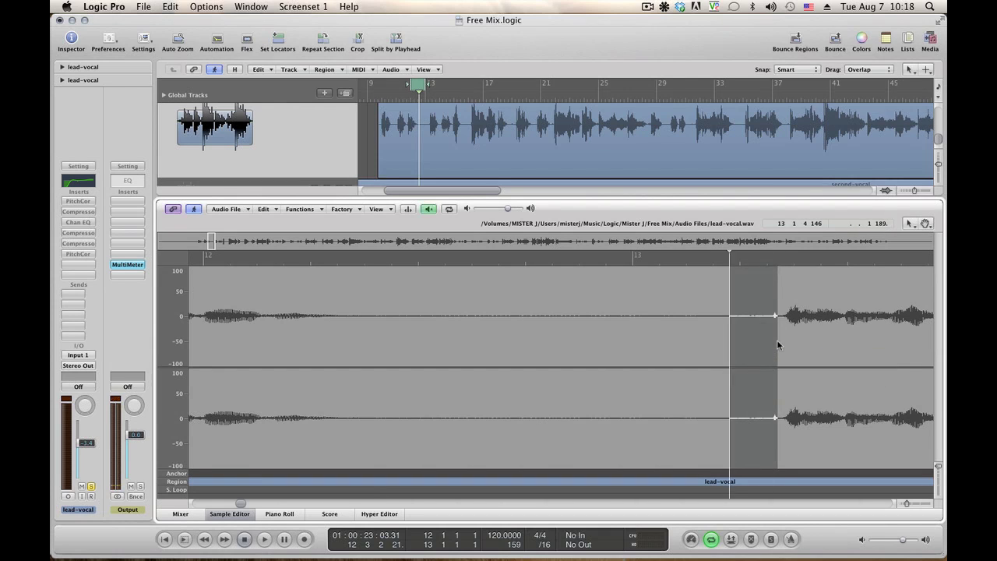
click(537, 370)
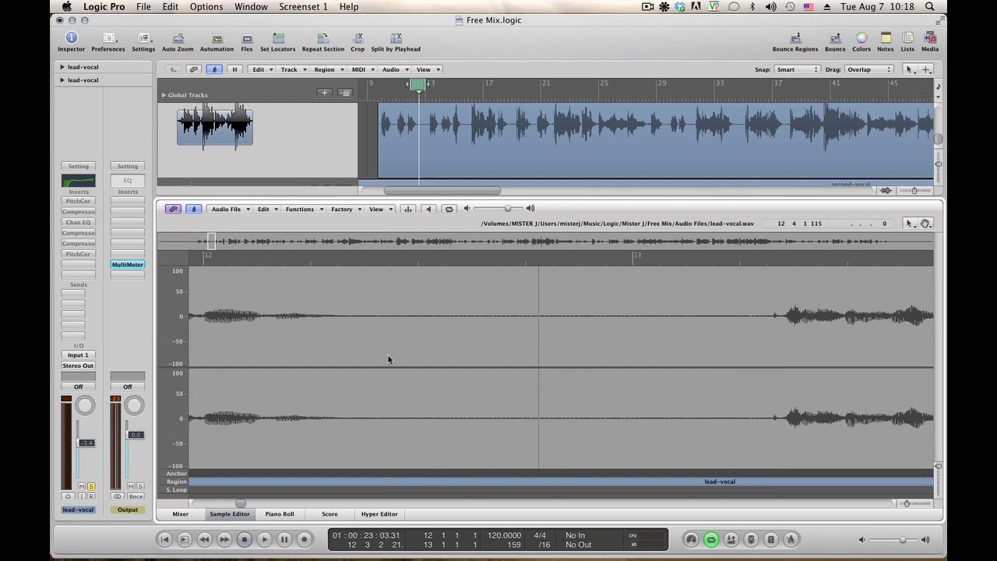
drag(395, 352, 597, 372)
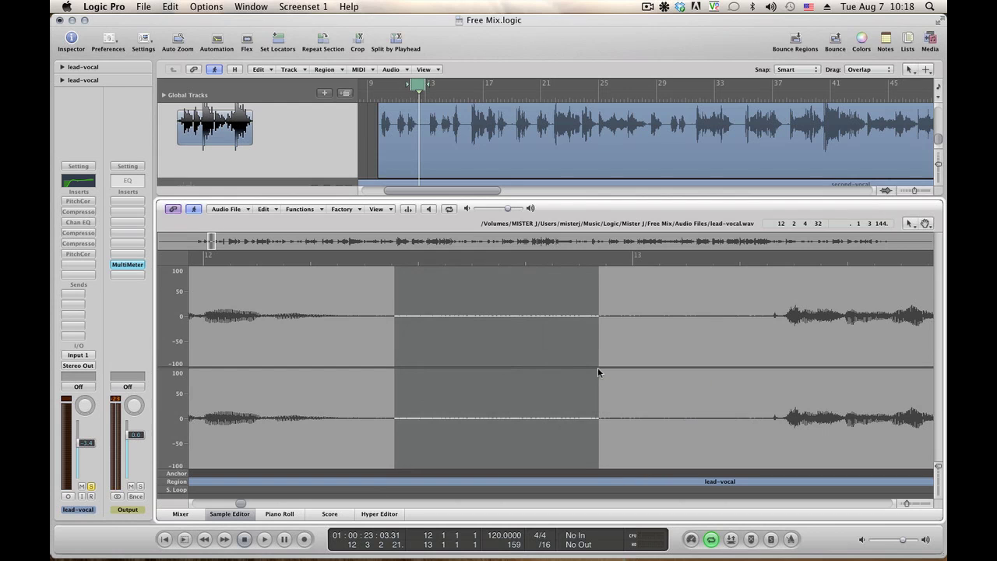
Step: Select and audition the quiet section around bar 16, just before the next vocal phrase
drag(243, 507, 250, 506)
click(575, 366)
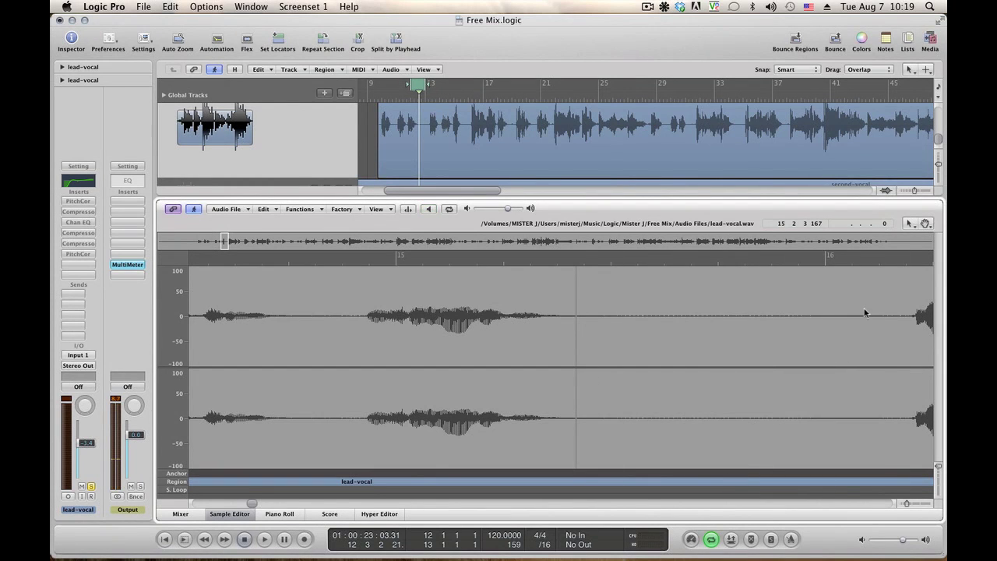
drag(787, 343, 912, 338)
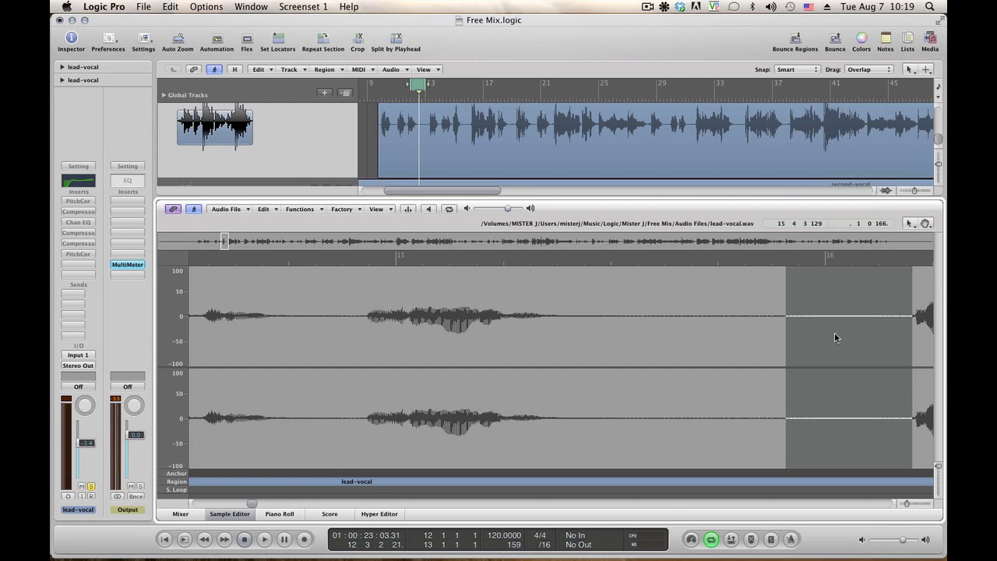
key(alt+space)
key(alt+space)
Step: Adjust the lead-vocal region's start in the Sample Editor to 9 4 4 138, directly before the first sung note, auditioning the cut
drag(252, 505, 226, 505)
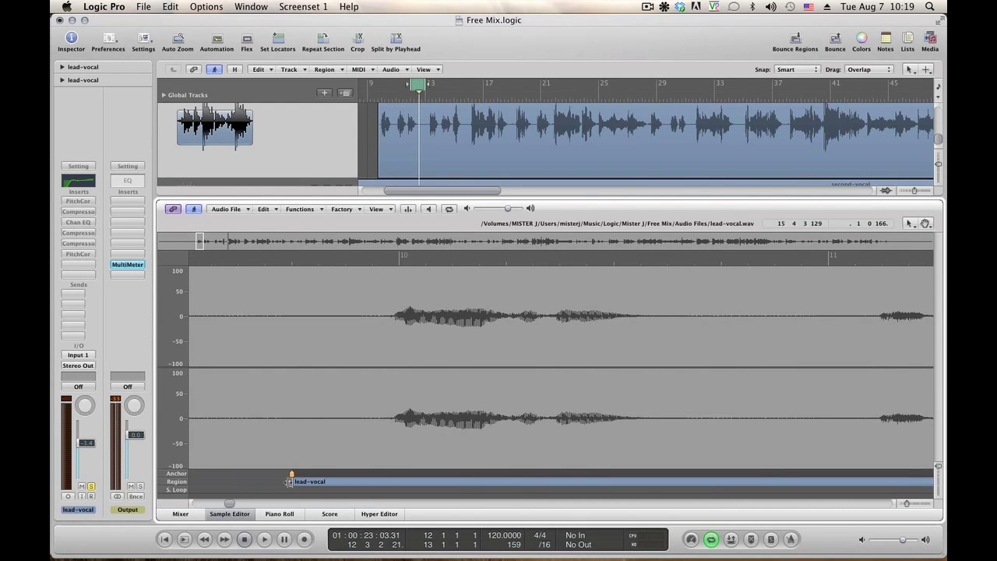
drag(290, 480, 385, 480)
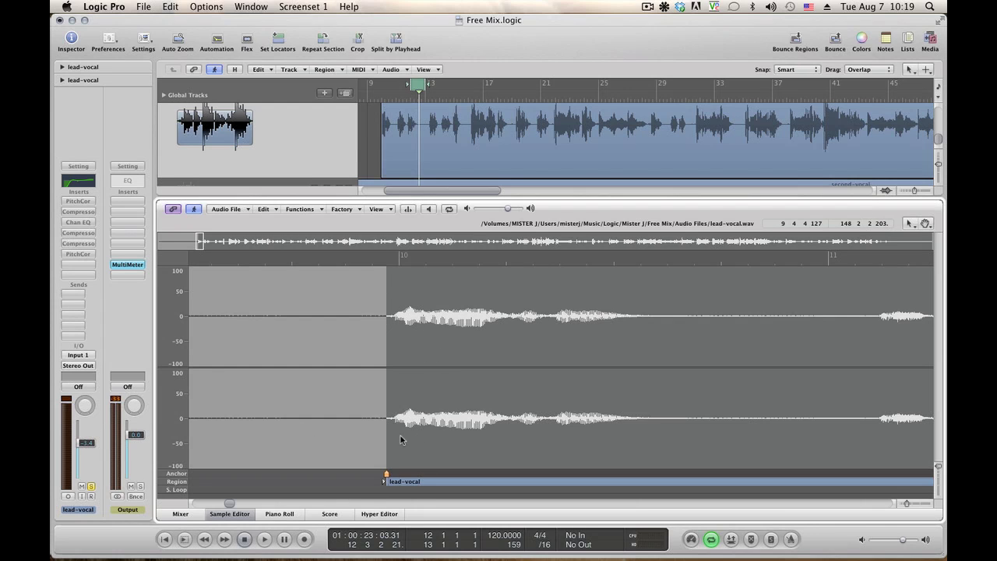
drag(384, 482, 363, 483)
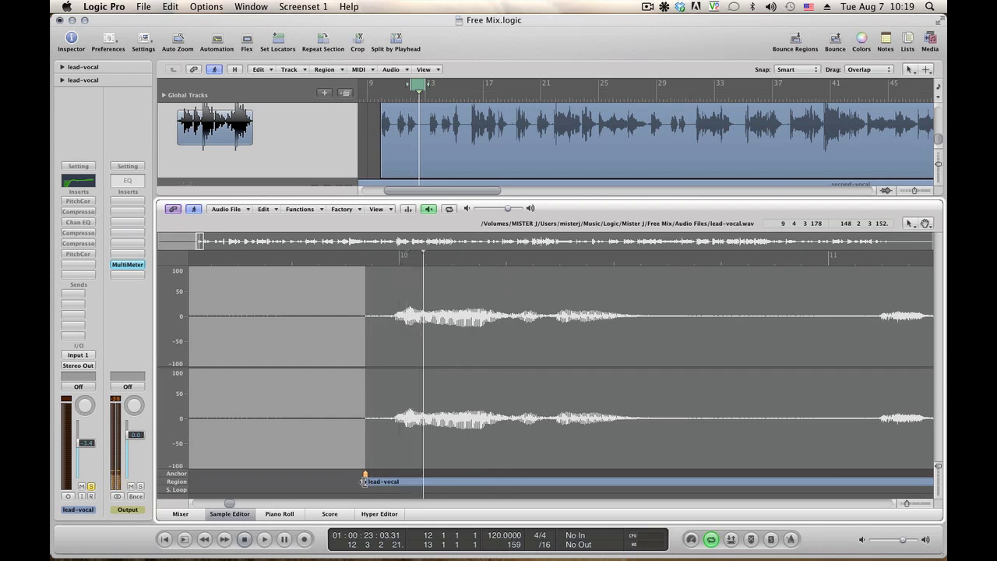
drag(363, 481, 387, 481)
key(alt+space)
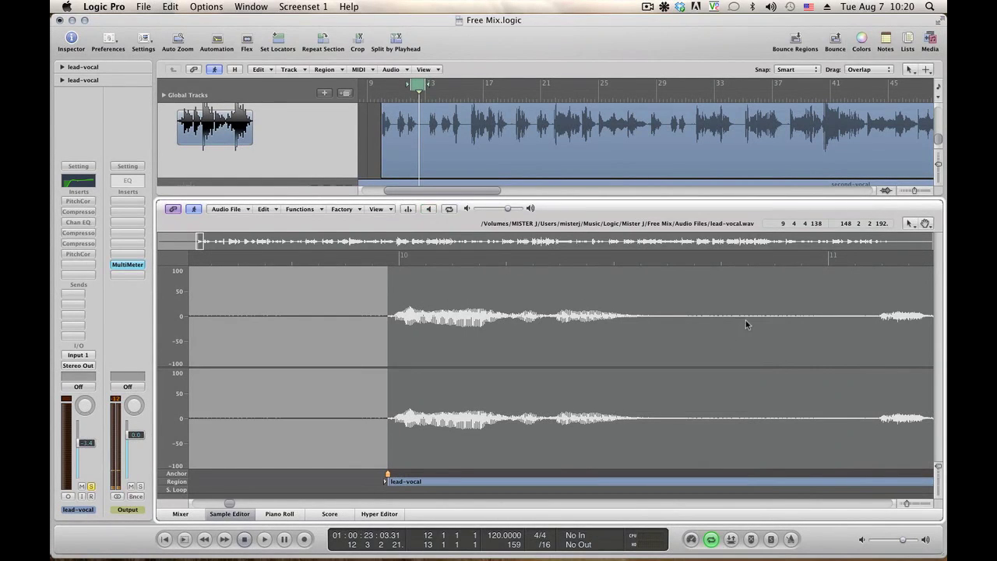
Step: Select and audition different stretches of the quiet gap between the vocal phrases around bars 10 and 11
drag(658, 351, 877, 357)
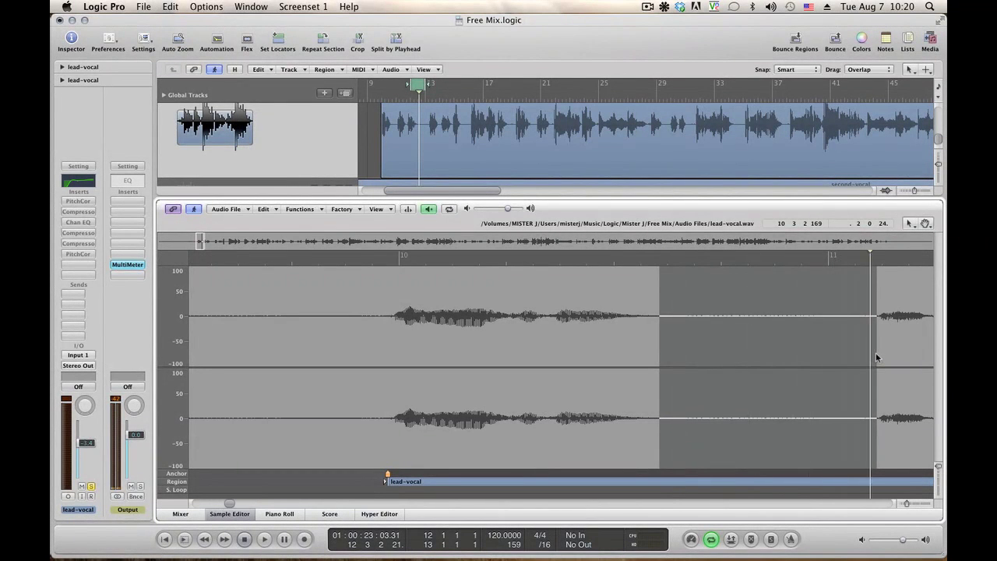
click(680, 362)
drag(680, 362, 878, 367)
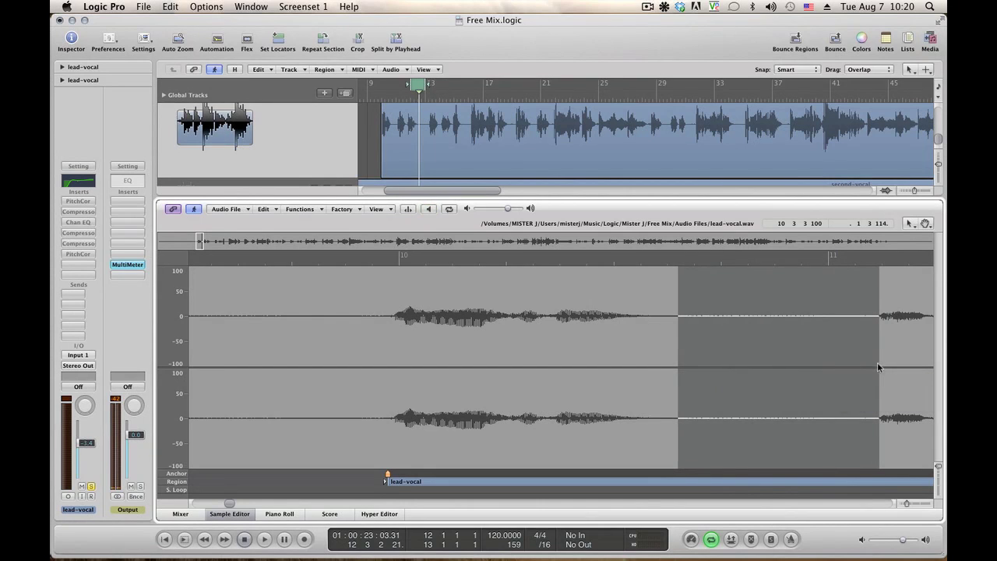
click(635, 360)
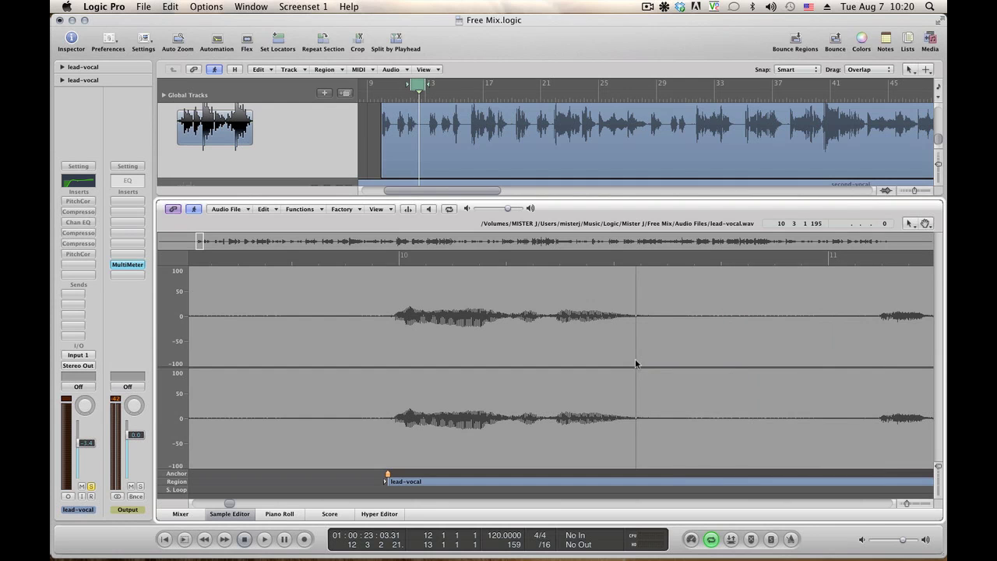
drag(634, 360, 874, 369)
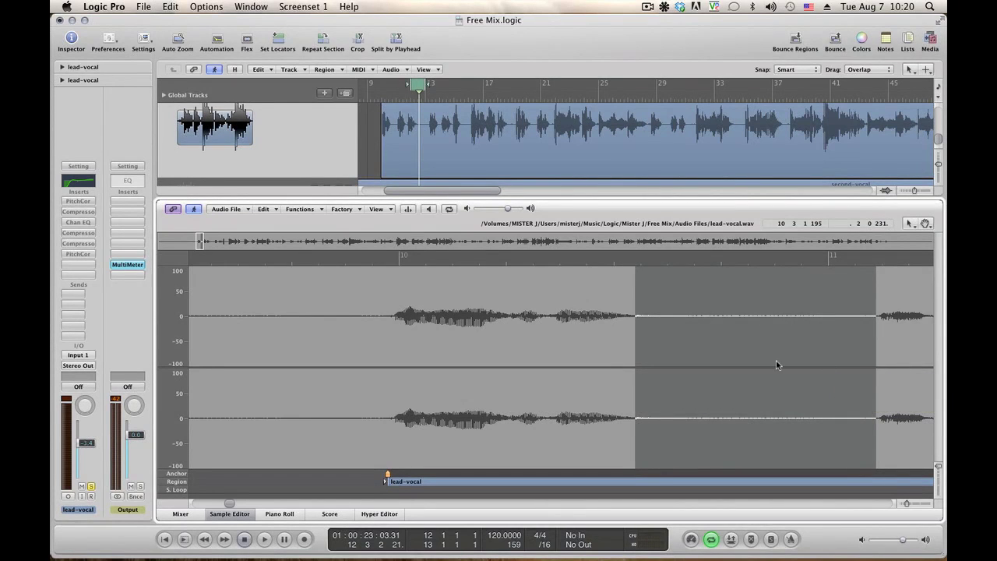
key(alt+space)
drag(657, 350, 768, 348)
key(alt+space)
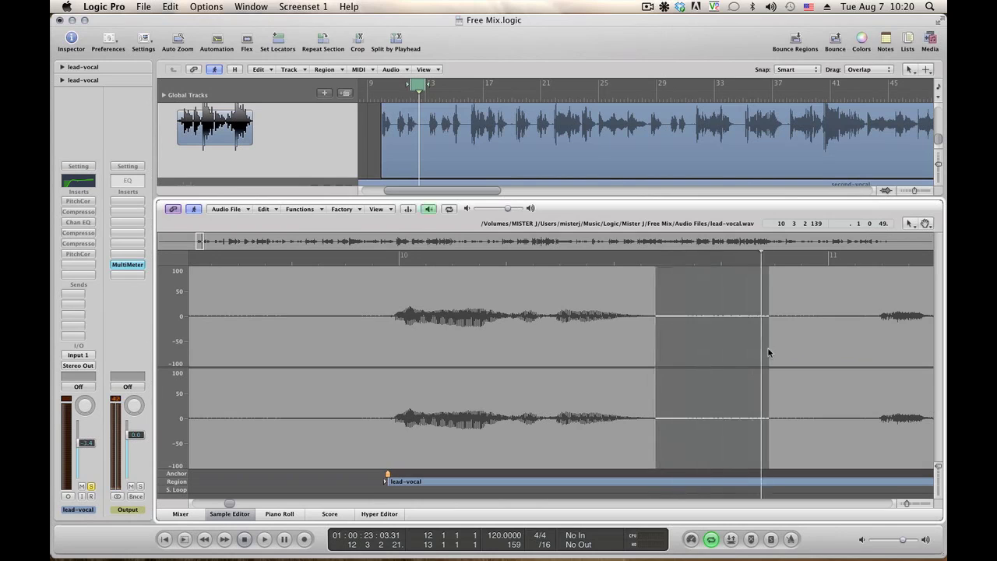
Step: Audition the selected quiet gap between bars 10 and 11, and a longer stretch including the tail of the preceding phrase
key(alt+space)
key(alt+space)
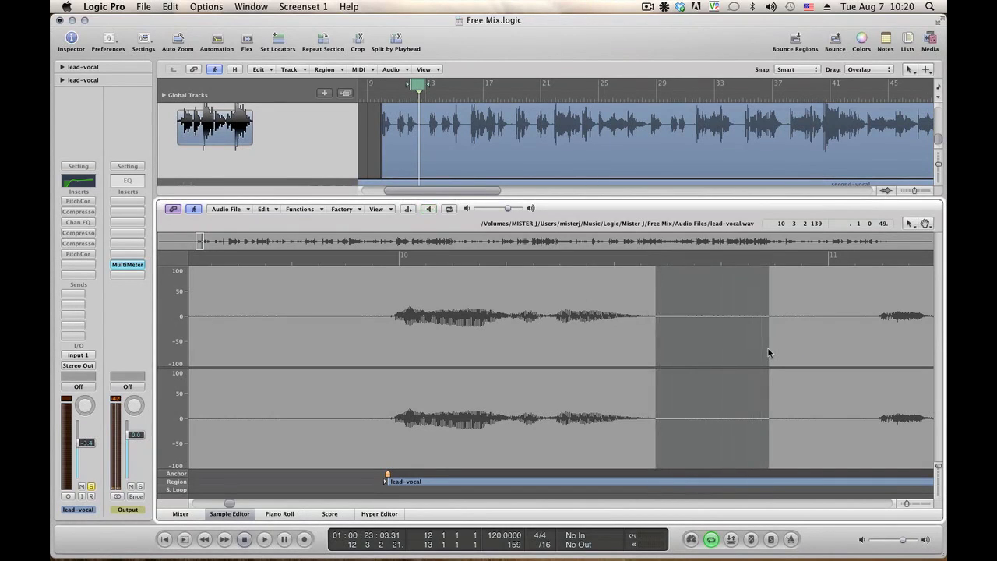
key(alt+space)
key(alt+space)
drag(612, 366, 805, 371)
key(alt+space)
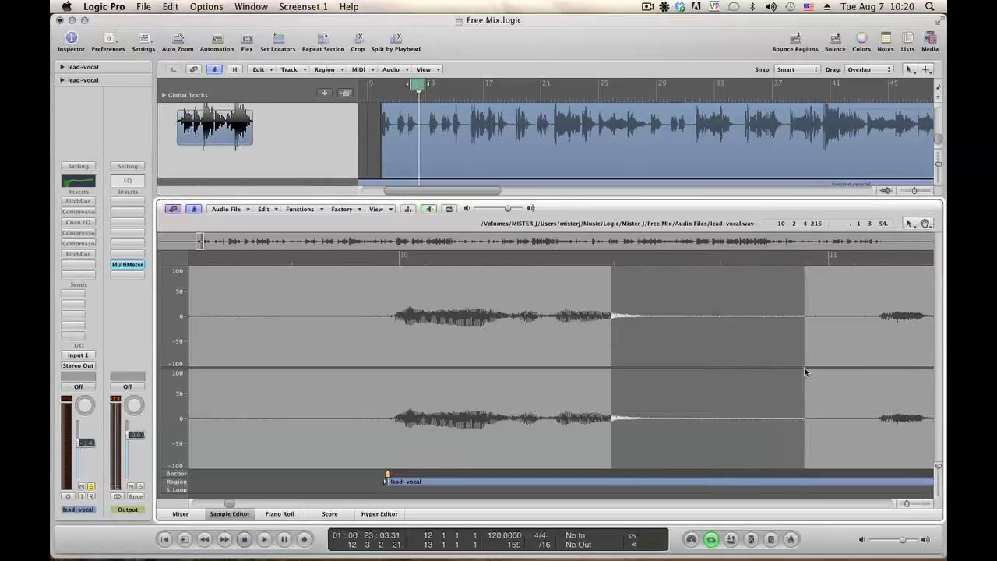
Step: Audition the last sung syllable together with the gap up to bar 11, and the quietest part of that gap alone
drag(554, 352, 831, 368)
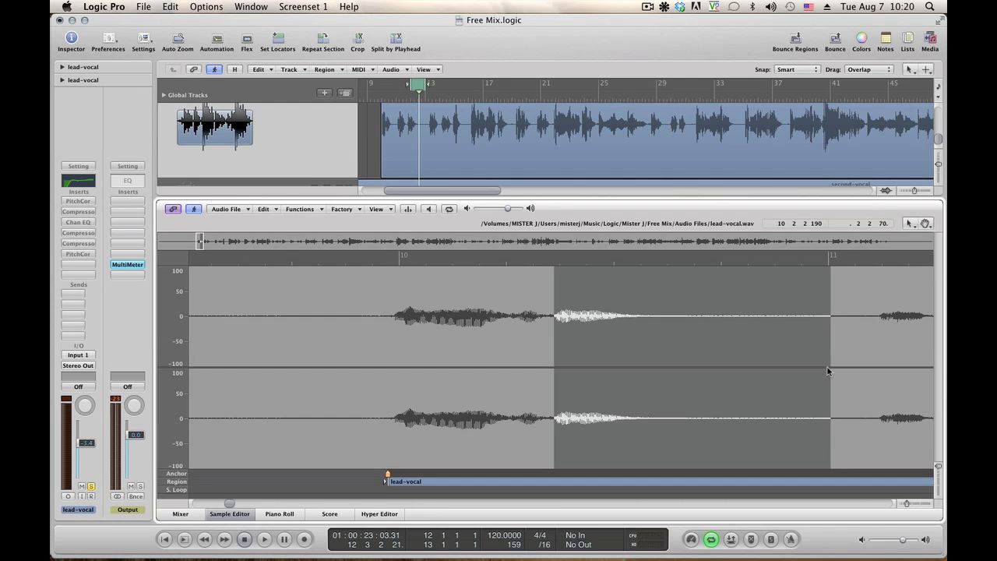
key(alt+space)
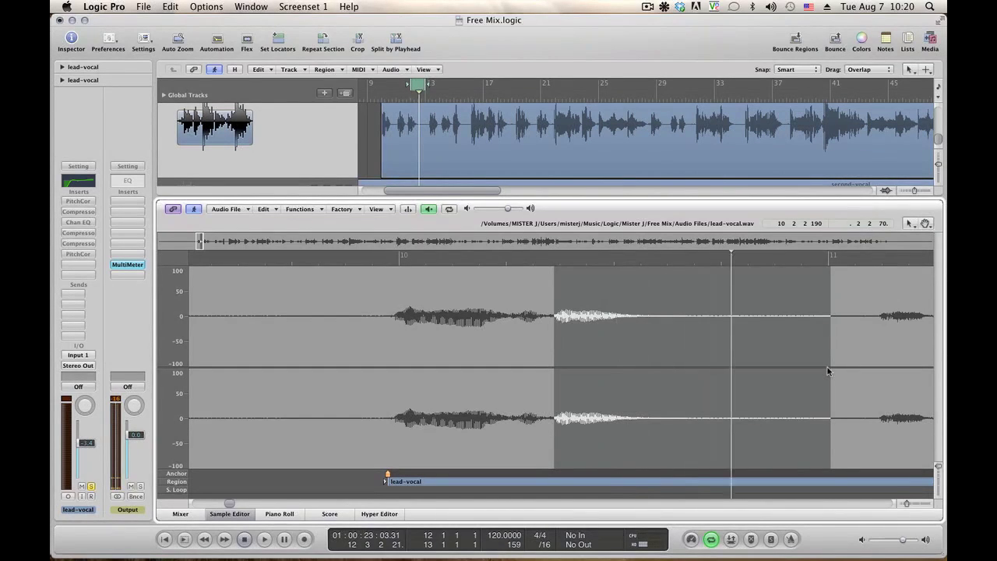
key(alt+space)
drag(649, 342, 766, 356)
key(alt+space)
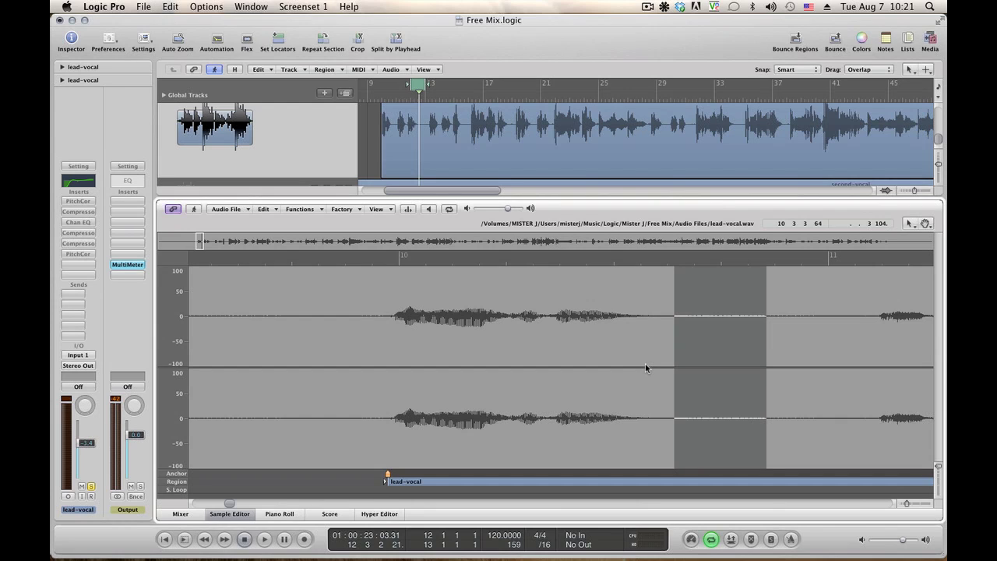
Step: Audition the vocal from just before the first sung note at bar 10 into the following gap
click(391, 368)
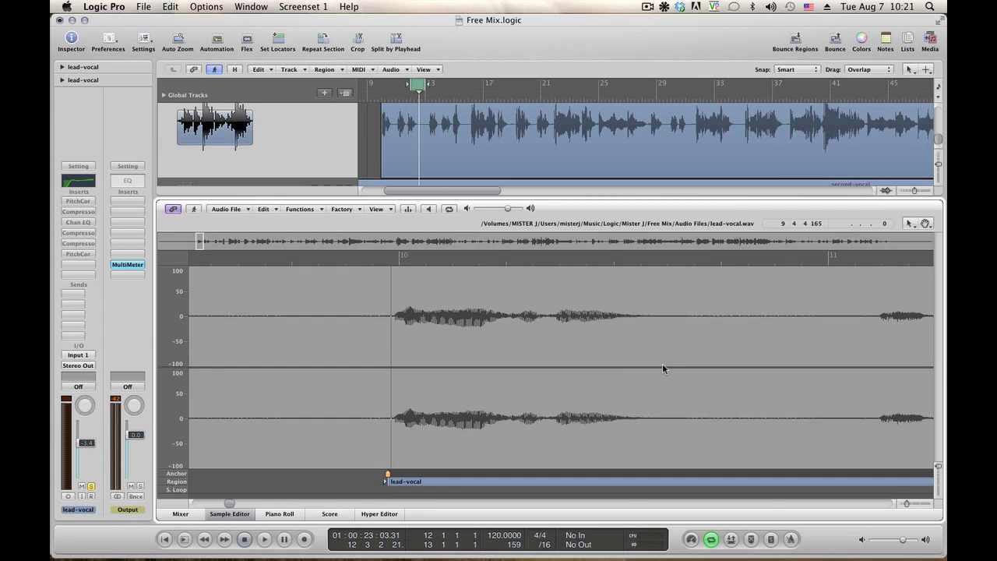
key(space)
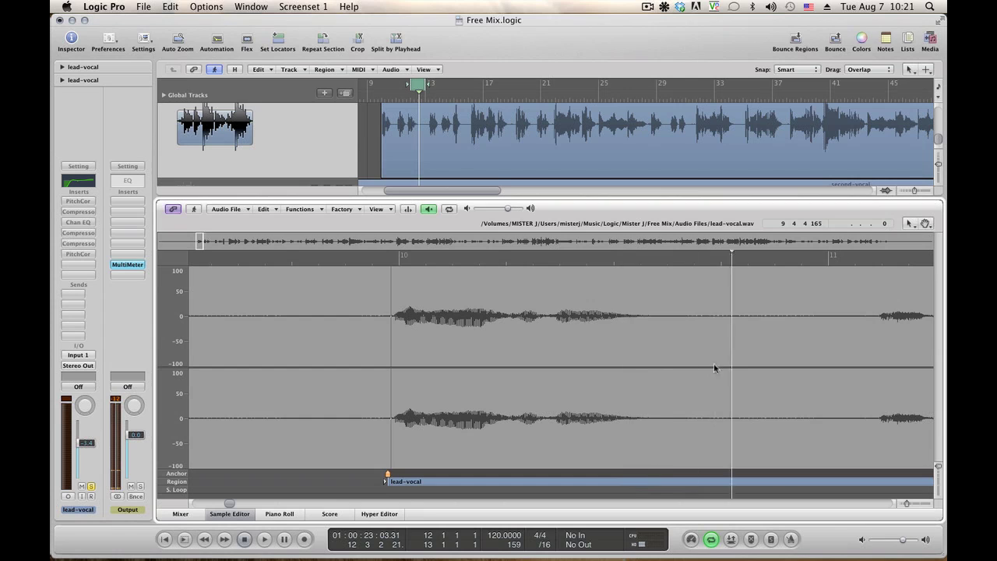
key(space)
Step: Silence the gap from 10 4 1 9 up to the phrase after bar 11, and audition the result from within the preceding phrase
drag(722, 358, 877, 363)
key(space)
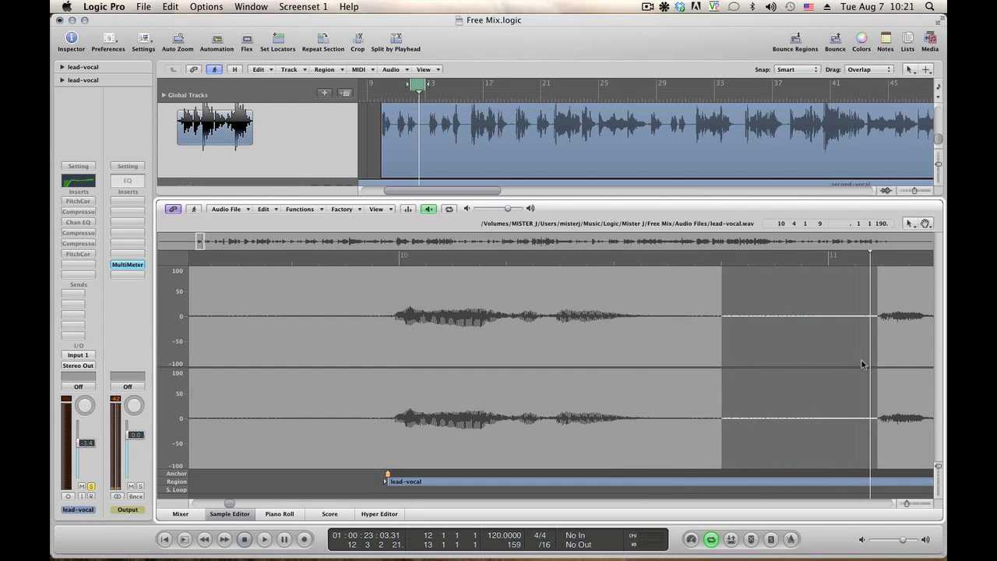
click(317, 211)
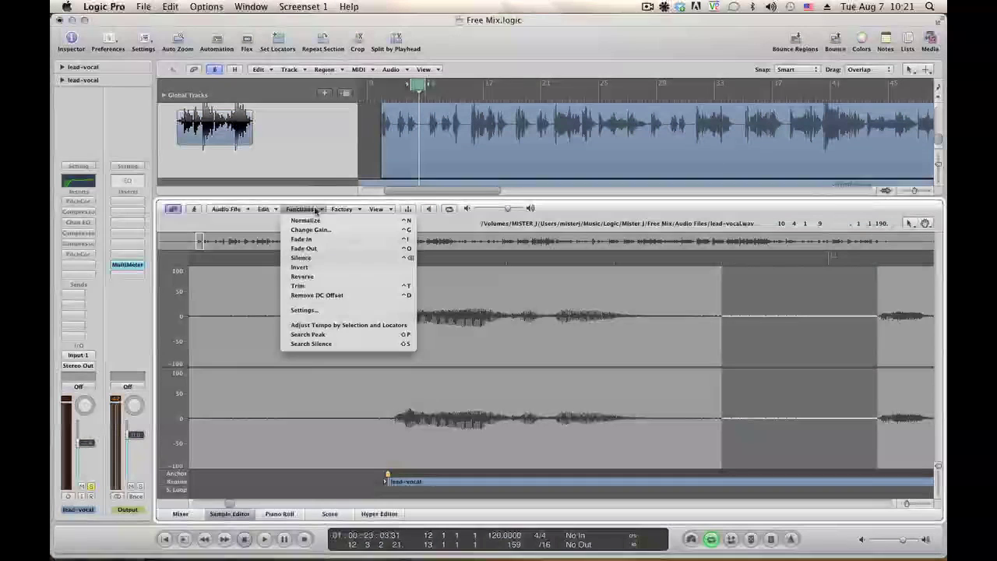
click(303, 257)
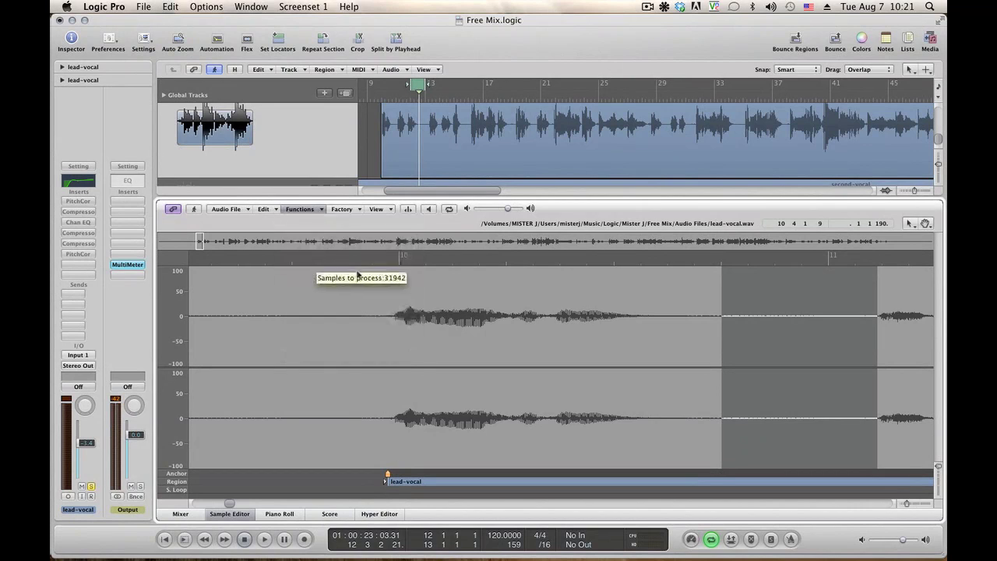
click(505, 331)
key(space)
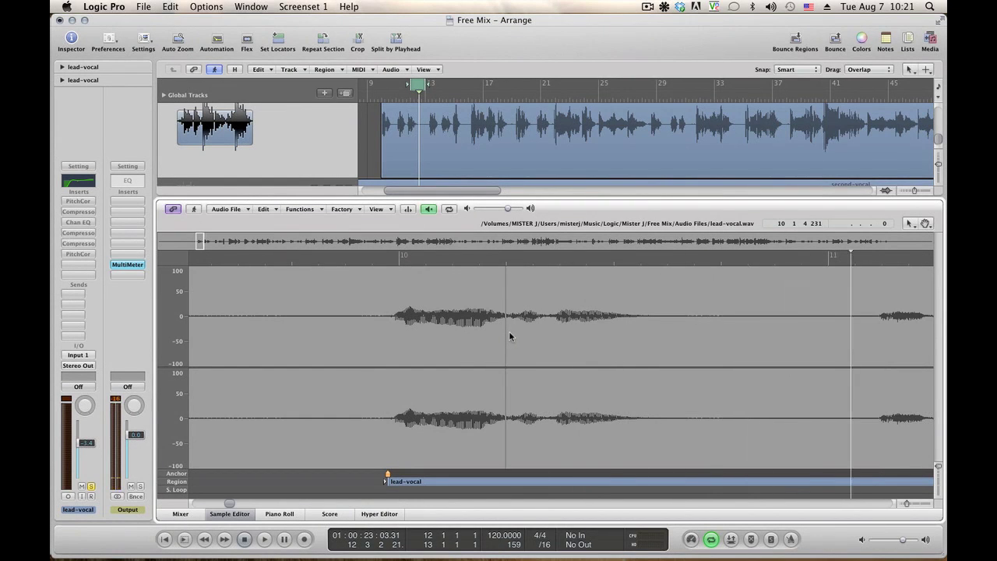
key(space)
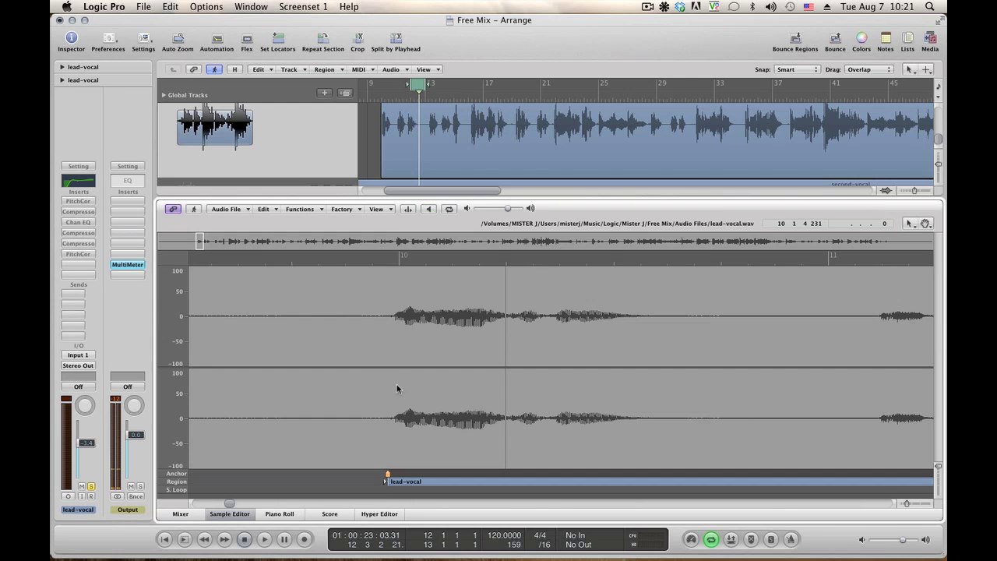
Step: Turn on Catch in the Sample Editor, play on past bar 12, and select and audition the quiet gap around bar 13
click(194, 207)
key(space)
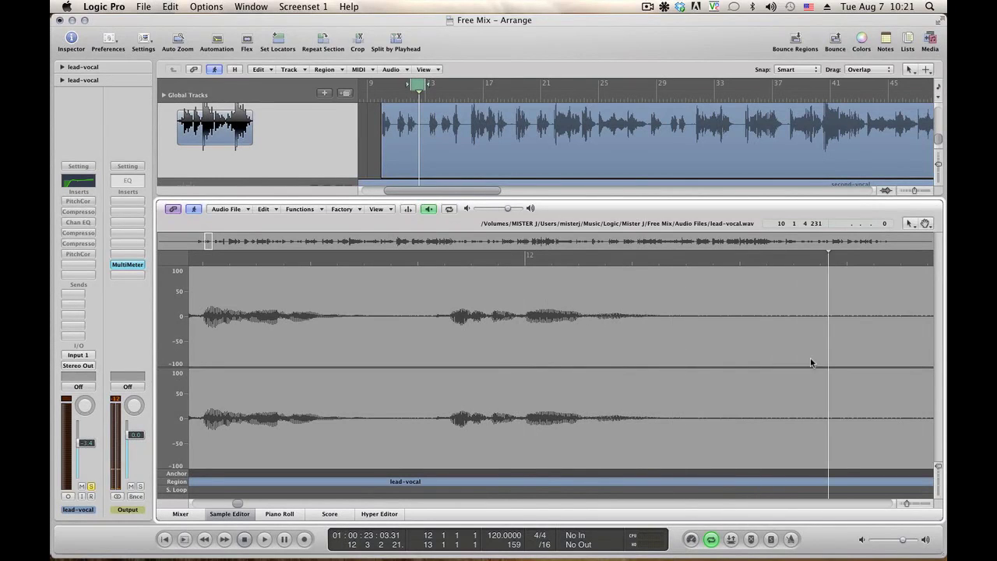
key(space)
drag(771, 348, 824, 361)
key(space)
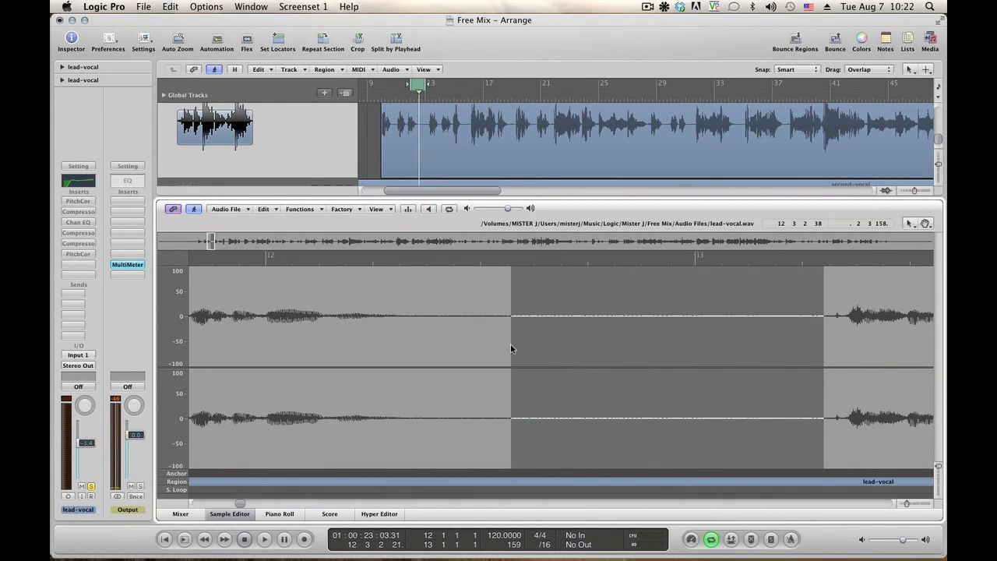
Step: Select the gap from 12 2 3 207 to just before the phrase after bar 13, and audition it repeatedly
drag(450, 352, 825, 354)
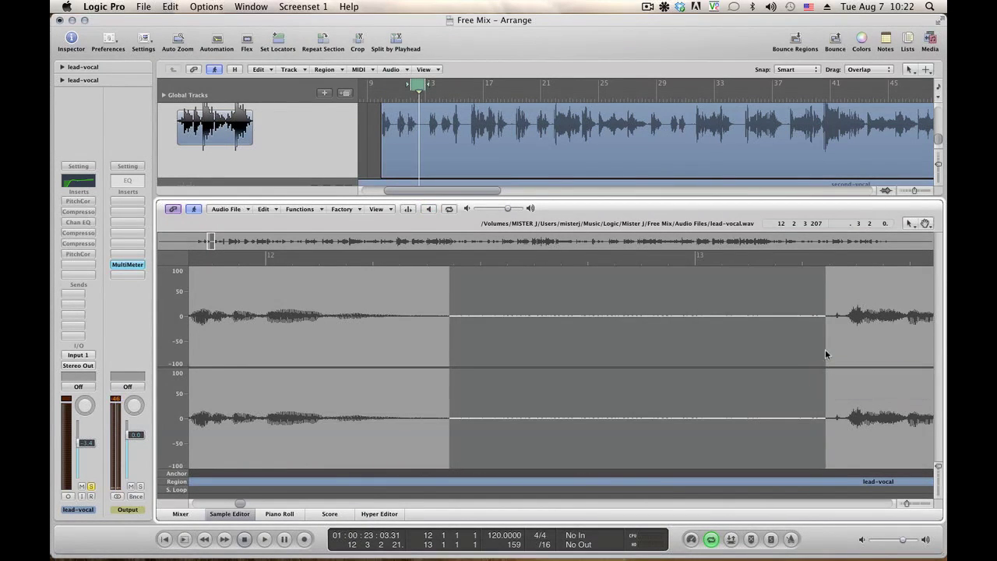
key(space)
key(space)
key(space)
key(space)
Step: Select and audition shorter stretches of the same gap, starting at 12 2 3 180 and 12 2 3 15
drag(447, 369, 744, 375)
key(space)
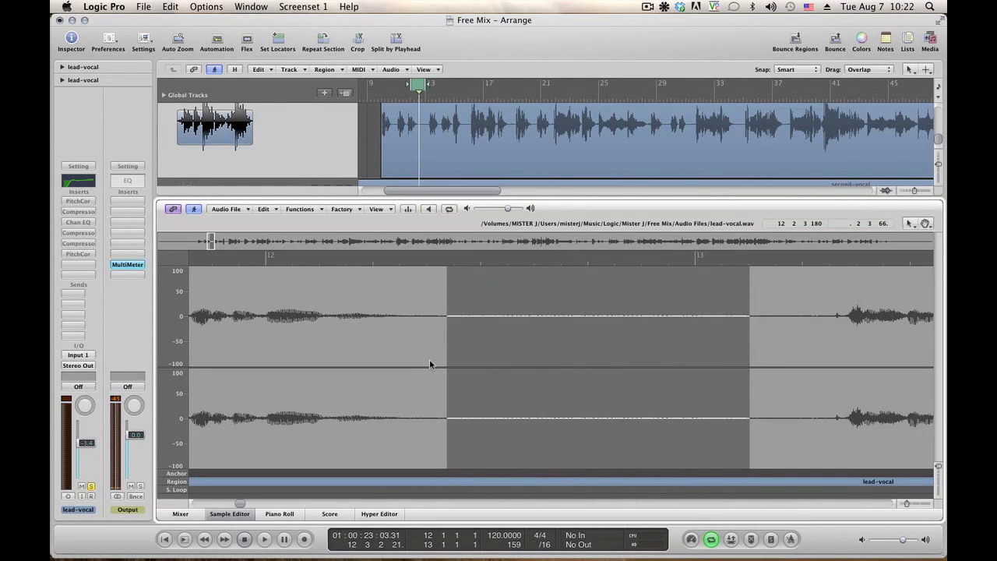
drag(429, 361, 740, 363)
key(space)
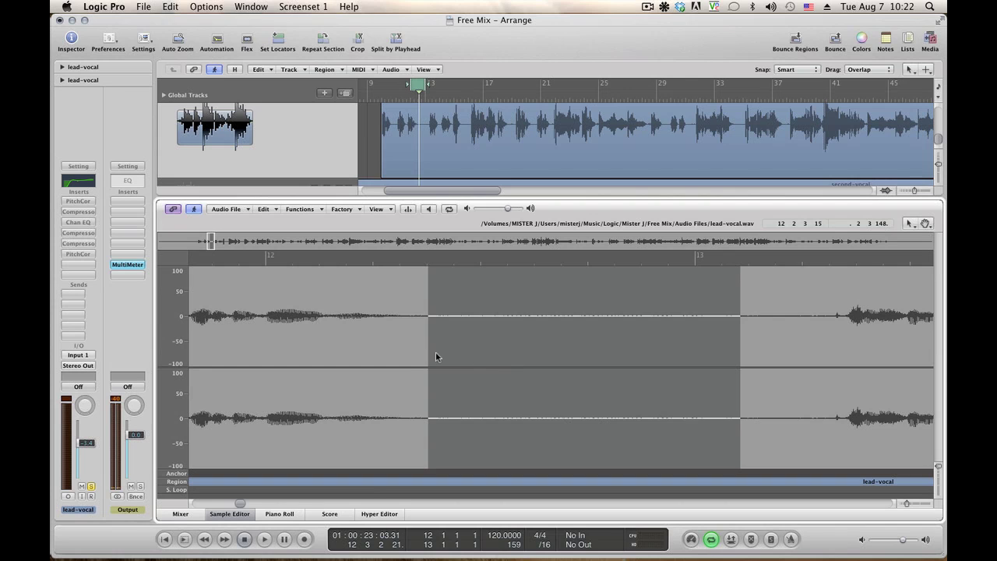
key(space)
Step: Select the gap from 12 2 3 29 to bar 13, audition it, and silence it
drag(433, 360, 696, 360)
key(space)
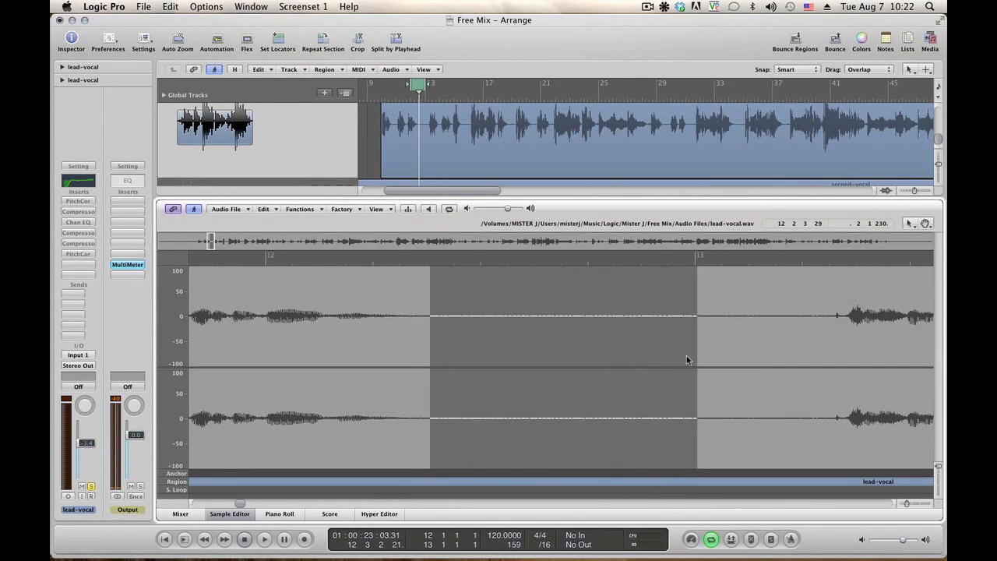
click(321, 211)
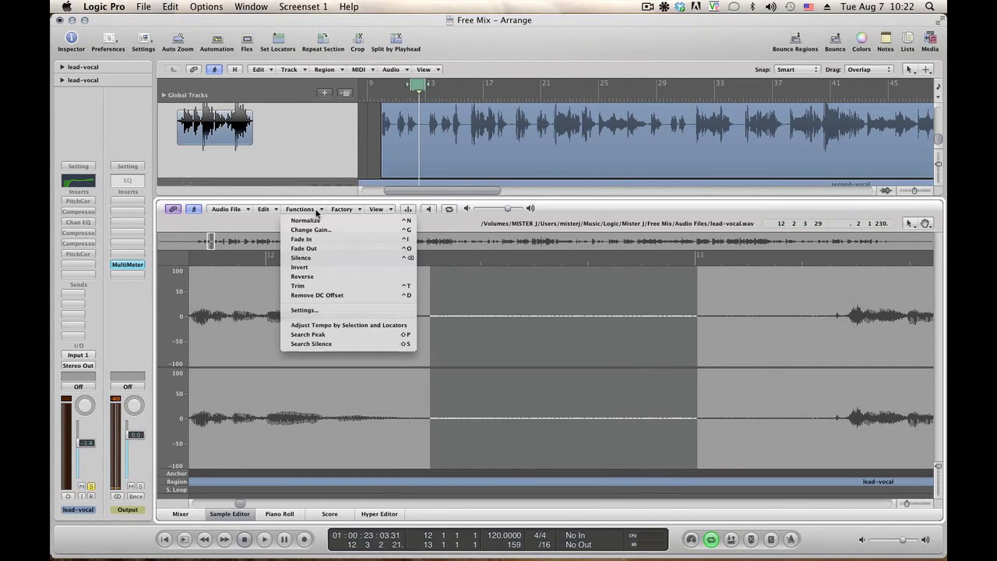
click(319, 267)
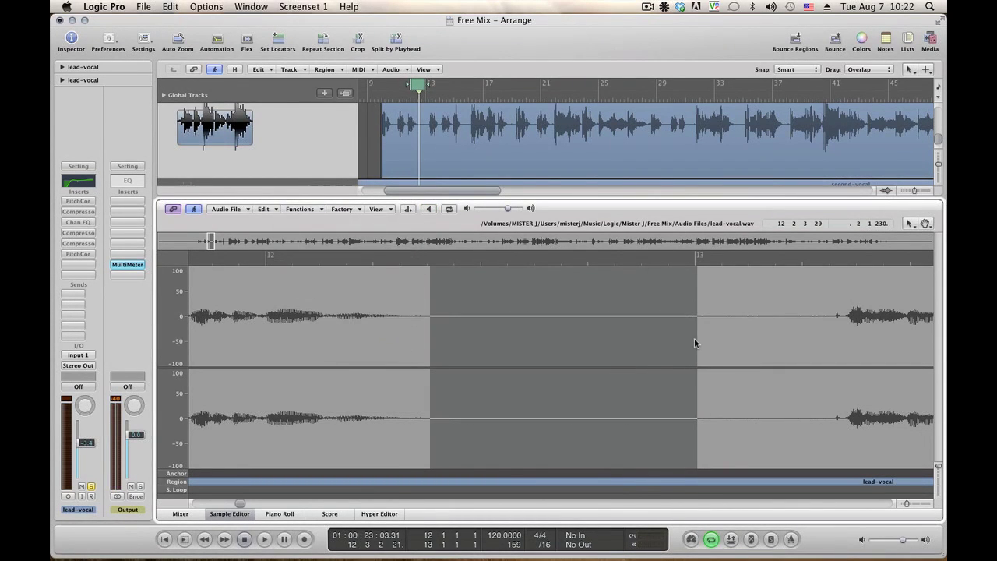
Step: Select and audition the unsilenced remainder of the gap between bar 13 and the next phrase
drag(696, 342, 846, 345)
key(alt+space)
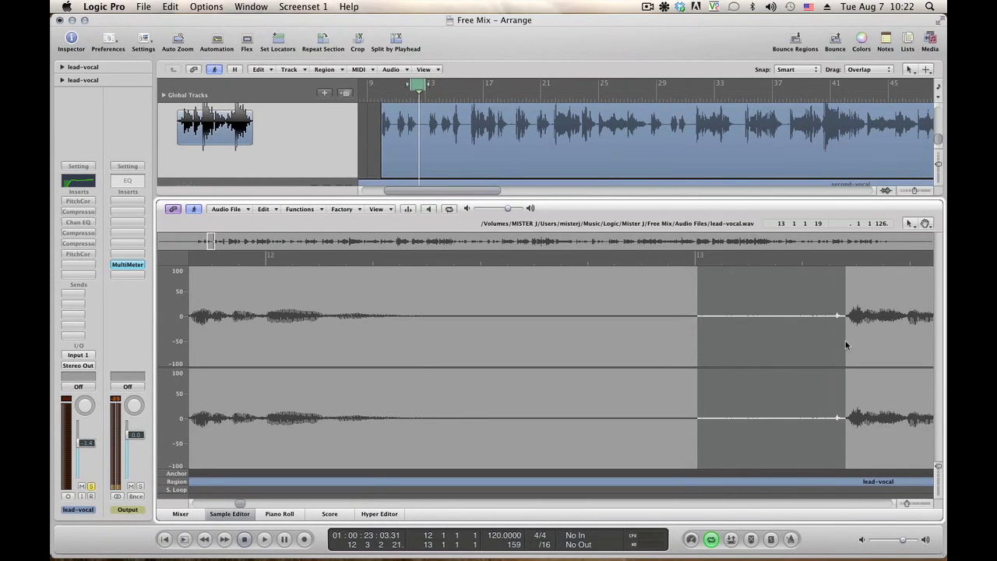
key(alt+space)
Step: Audition the noise after bar 13 together with the following phrase, and place the cursor just before the small noise preceding that phrase
drag(701, 362, 862, 358)
key(alt+space)
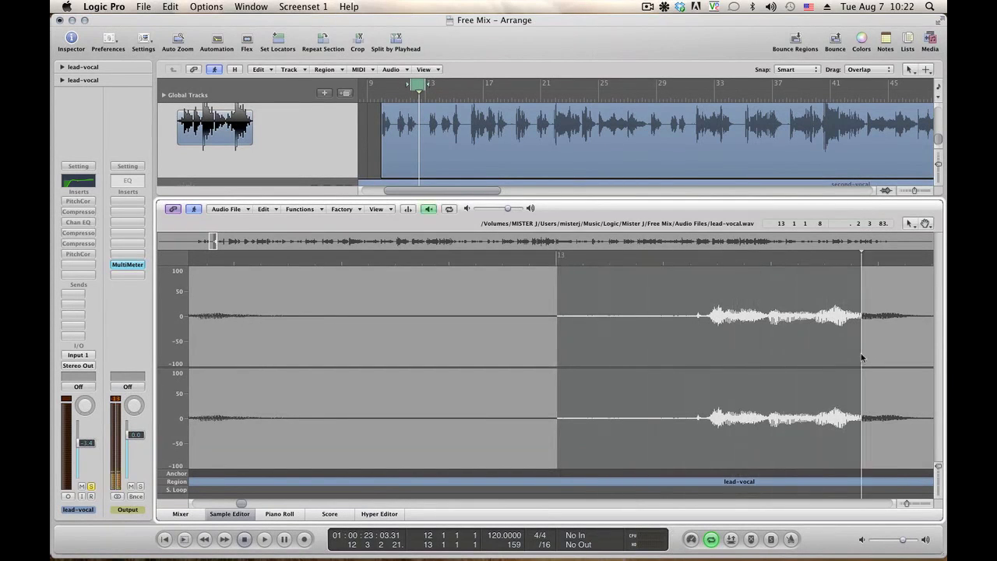
key(alt+space)
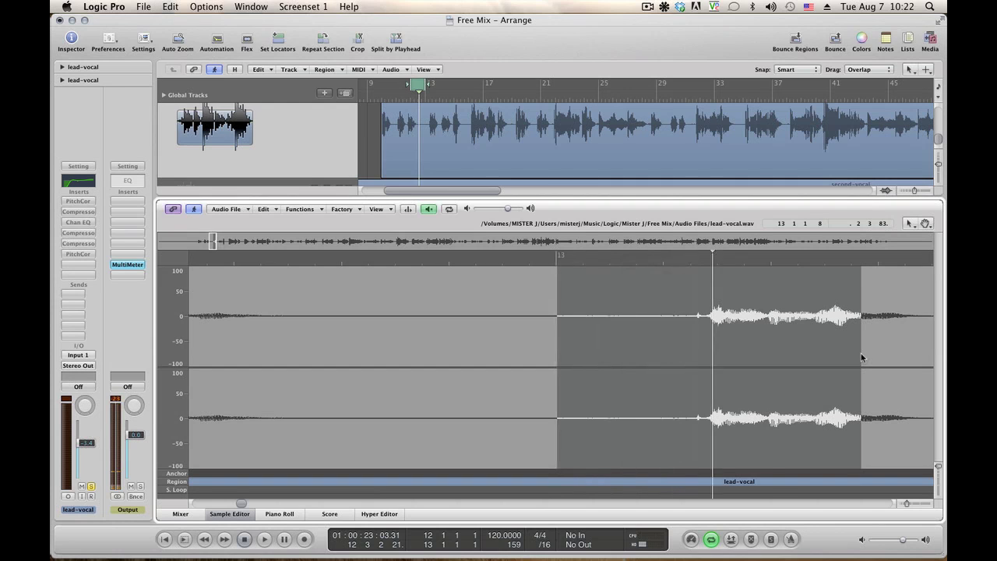
click(709, 334)
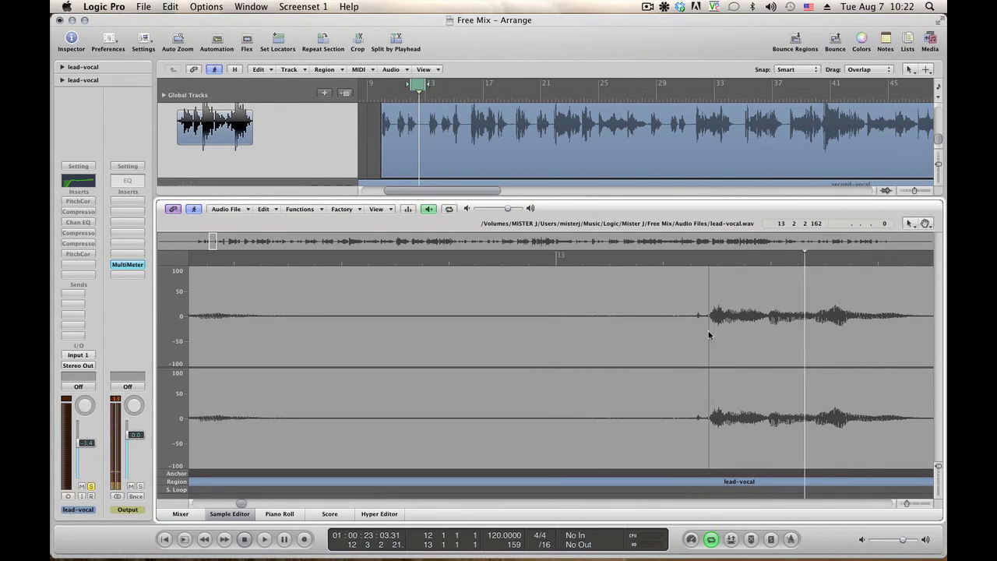
click(695, 333)
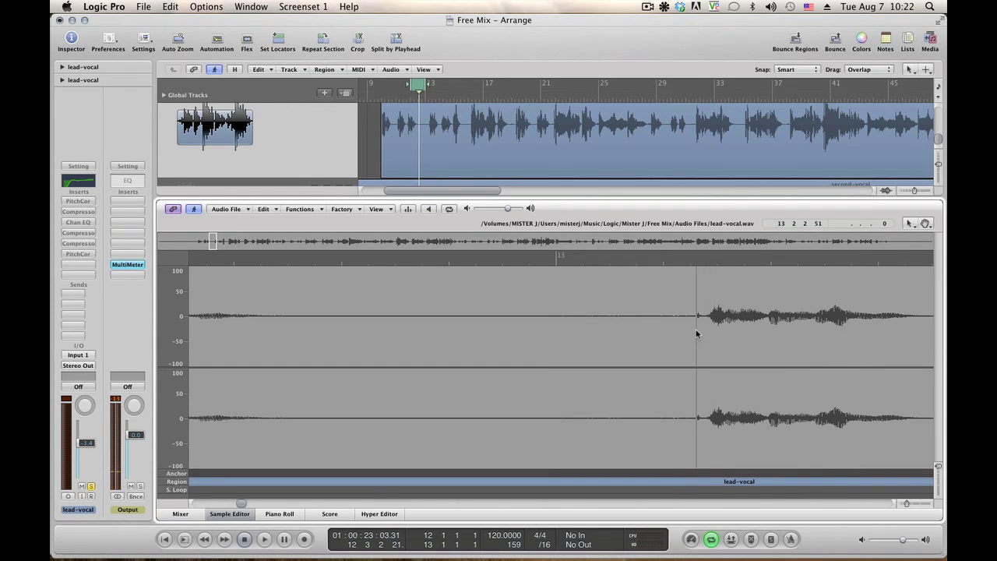
Step: Change the gain of the gap from 12 4 2 226 to just before the noise preceding the next phrase by -4.0 dB
drag(500, 348, 694, 348)
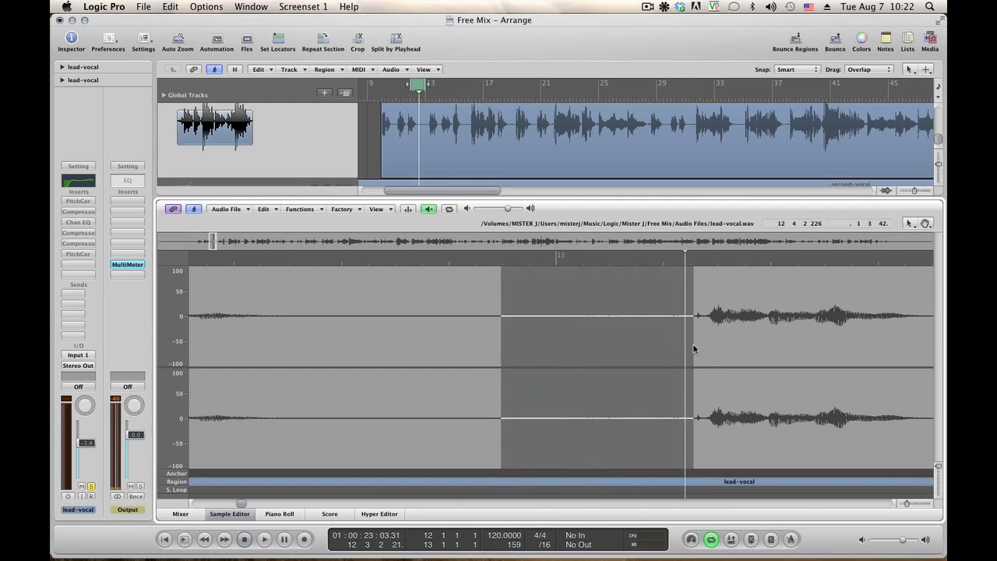
click(302, 209)
click(308, 231)
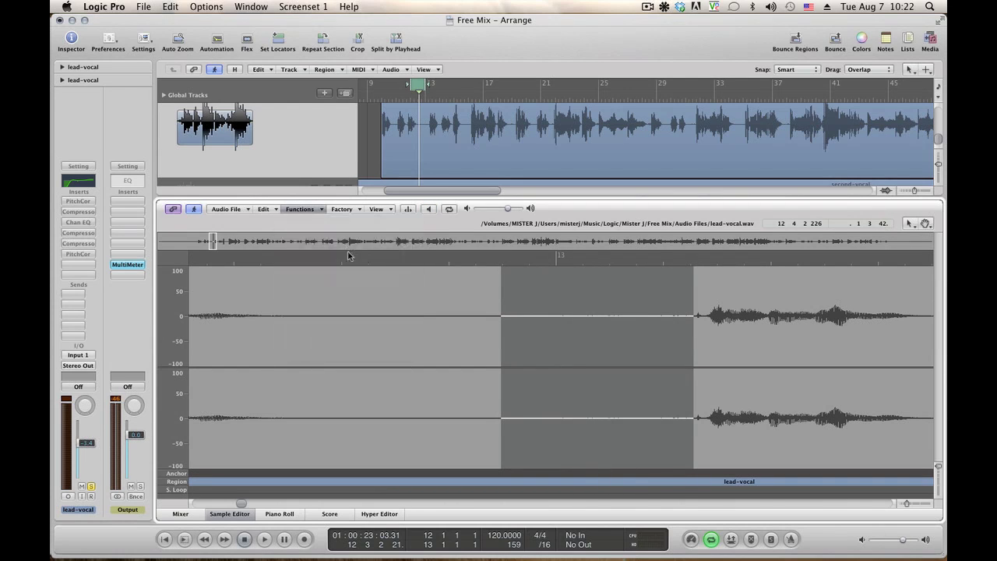
click(482, 343)
click(482, 342)
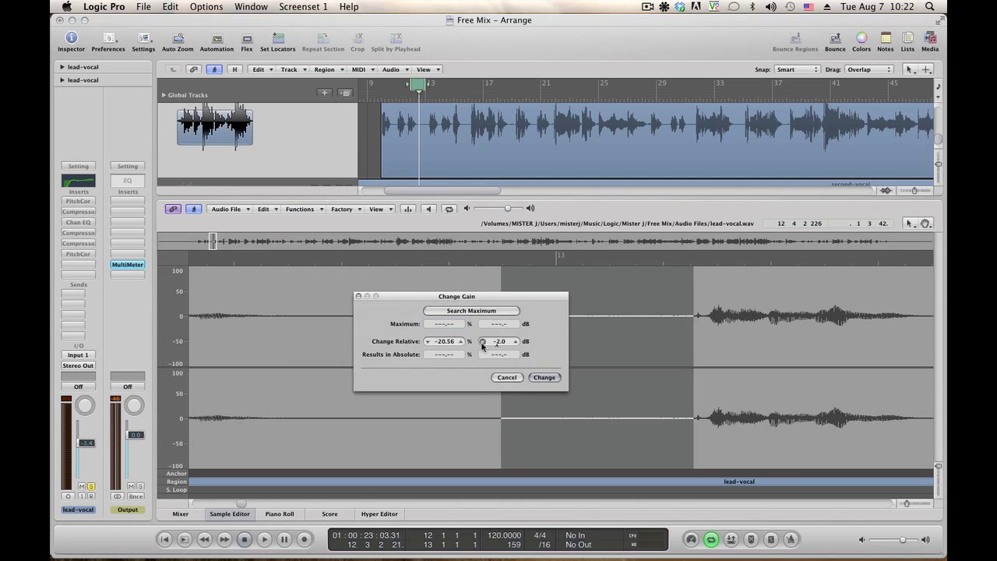
click(482, 343)
click(482, 343)
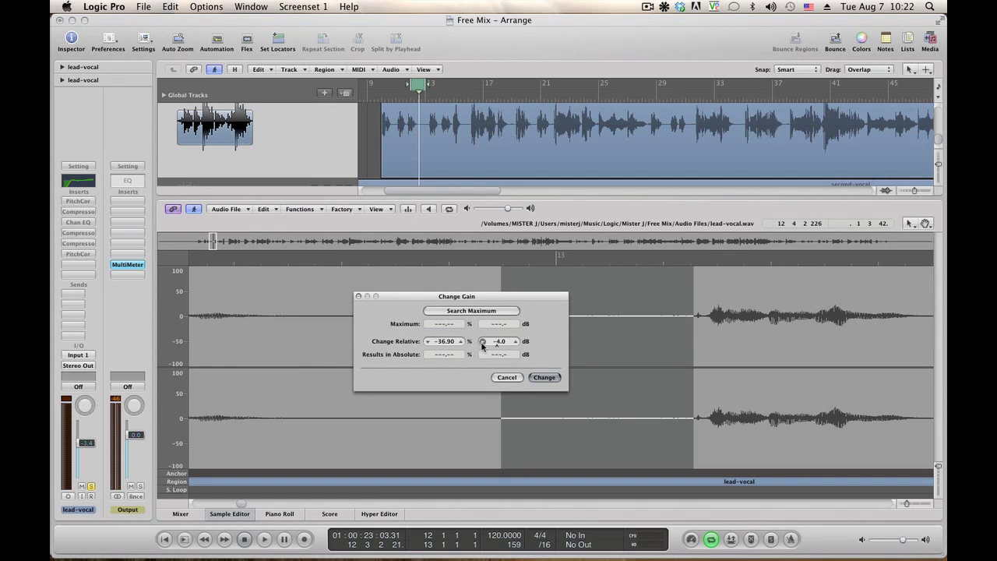
click(552, 379)
Step: Audition the processed gap and following phrase from 12 2 4 201
click(337, 362)
key(space)
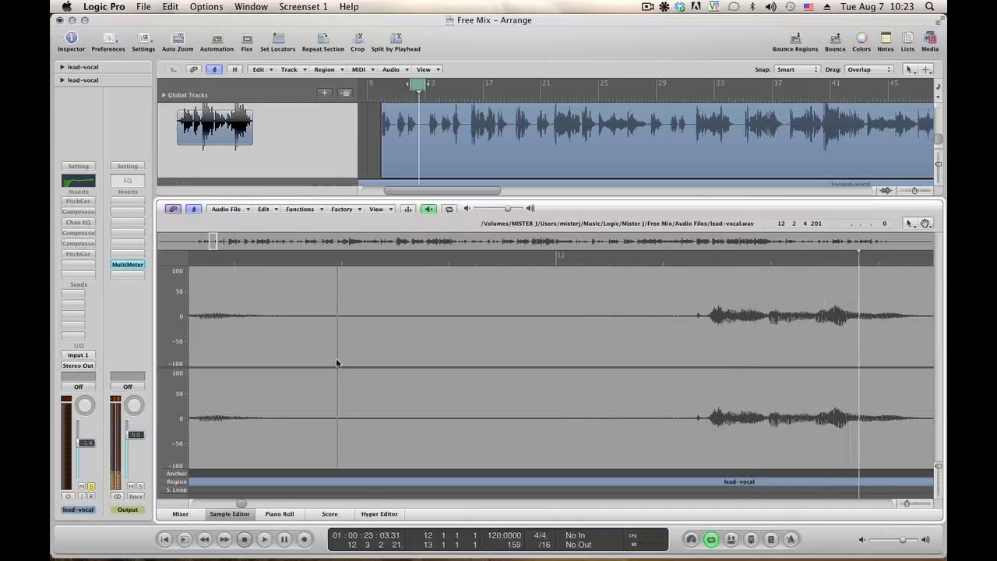
key(space)
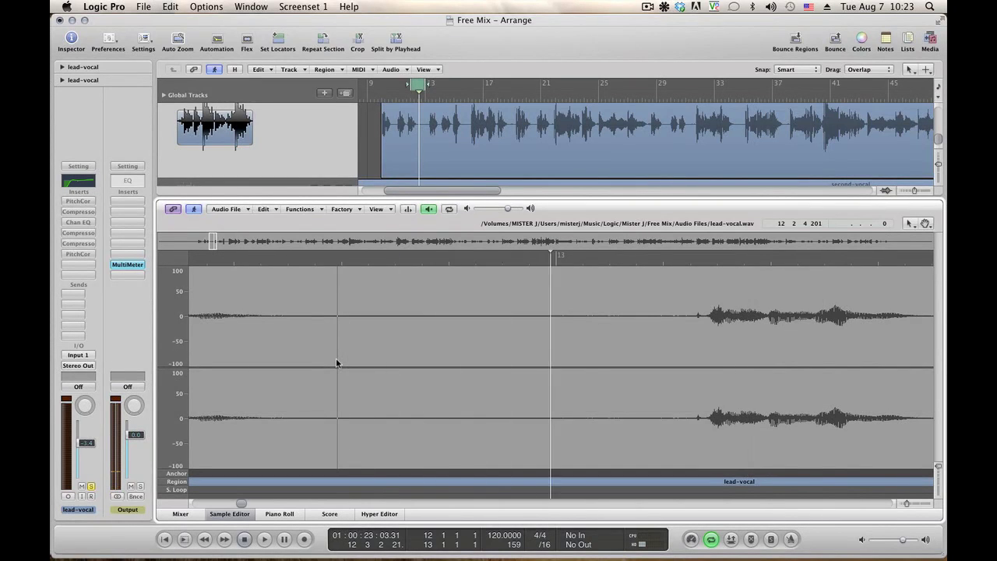
key(space)
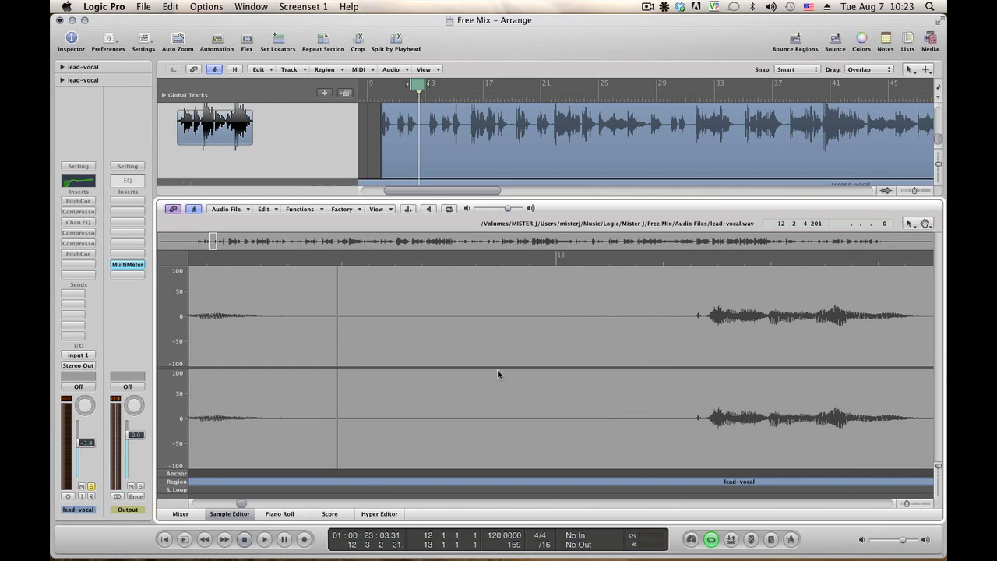
Step: Select the gap around bar 13 from 12 4 2 198 to just before the next phrase, audition it, and silence it
drag(497, 369, 691, 374)
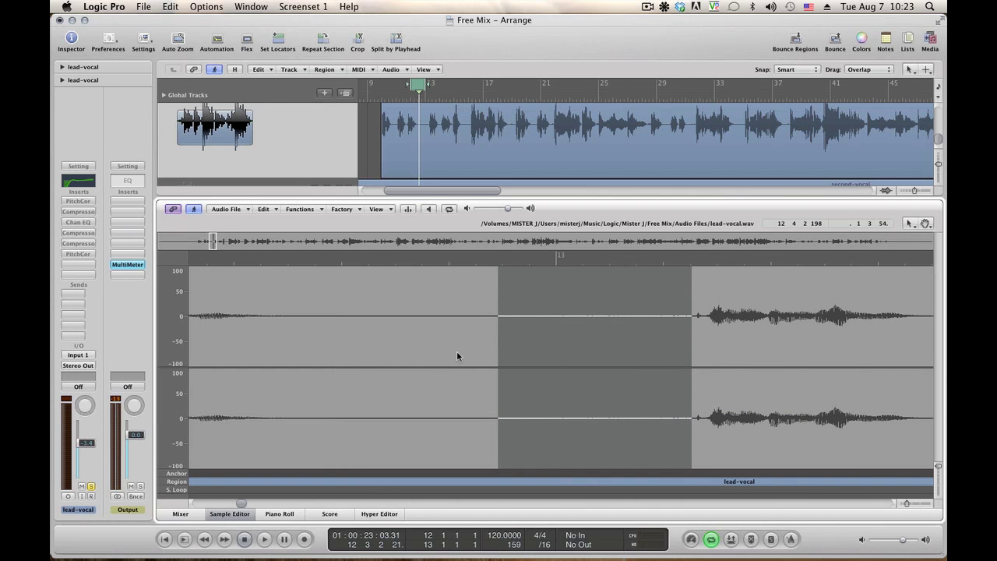
key(alt+space)
key(alt+space)
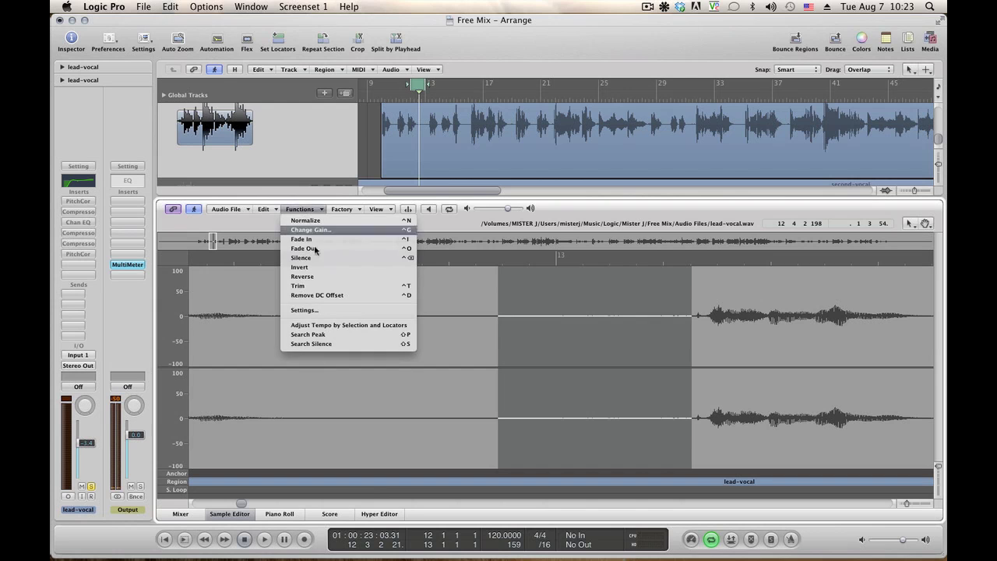
click(316, 265)
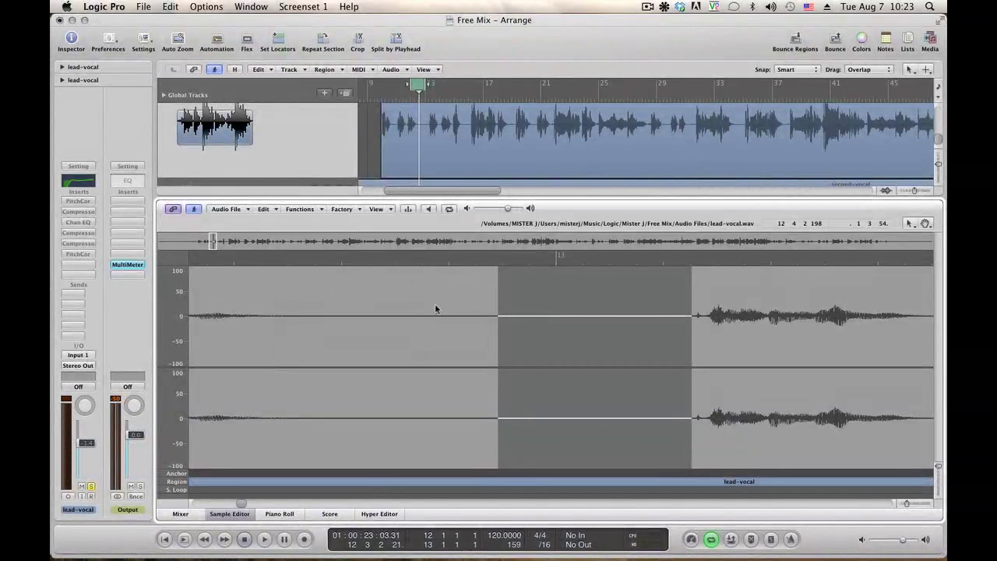
Step: Audition the silenced gap and the following phrases from 12 2 1 174, and move on to the gap before bar 16
click(254, 355)
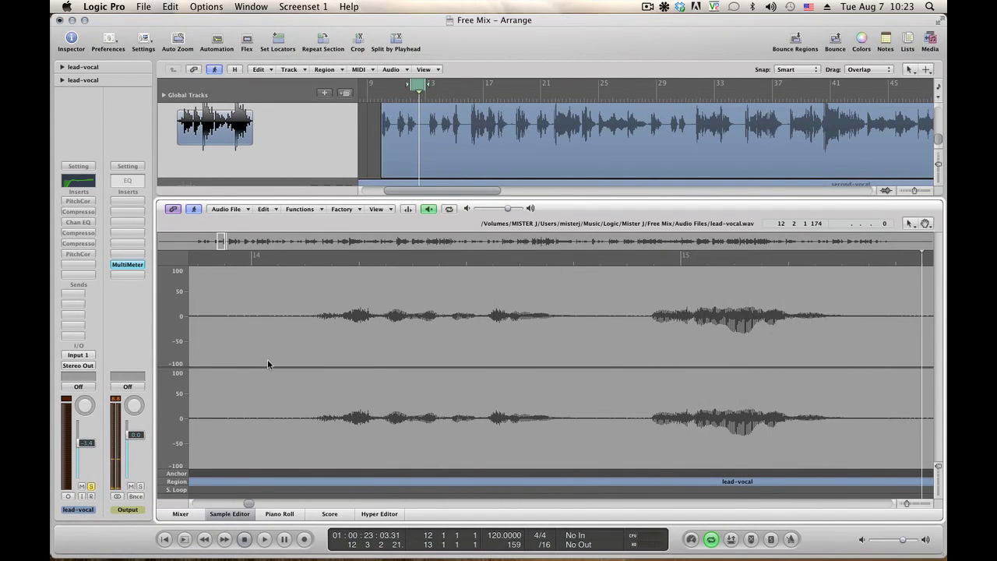
key(space)
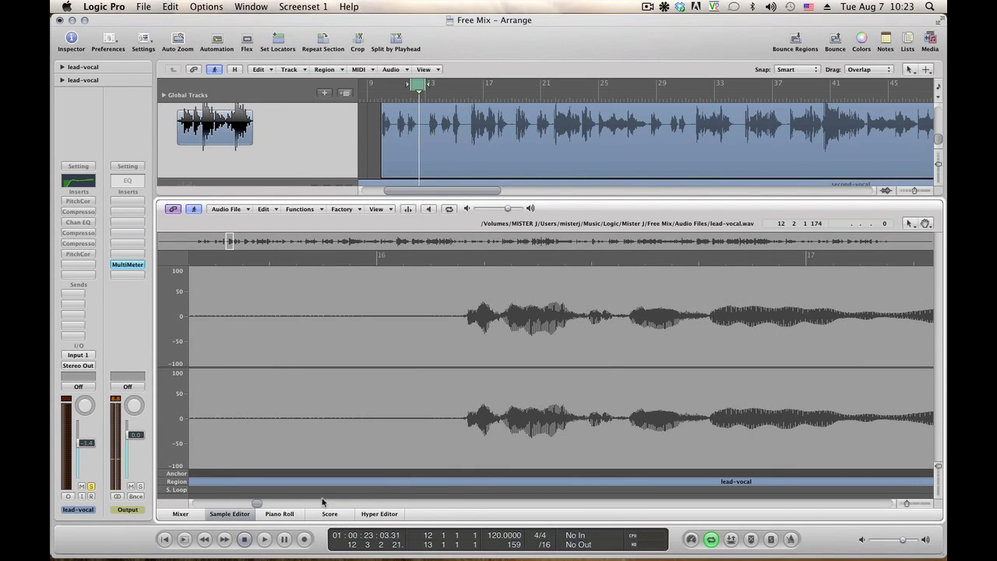
click(907, 504)
key(space)
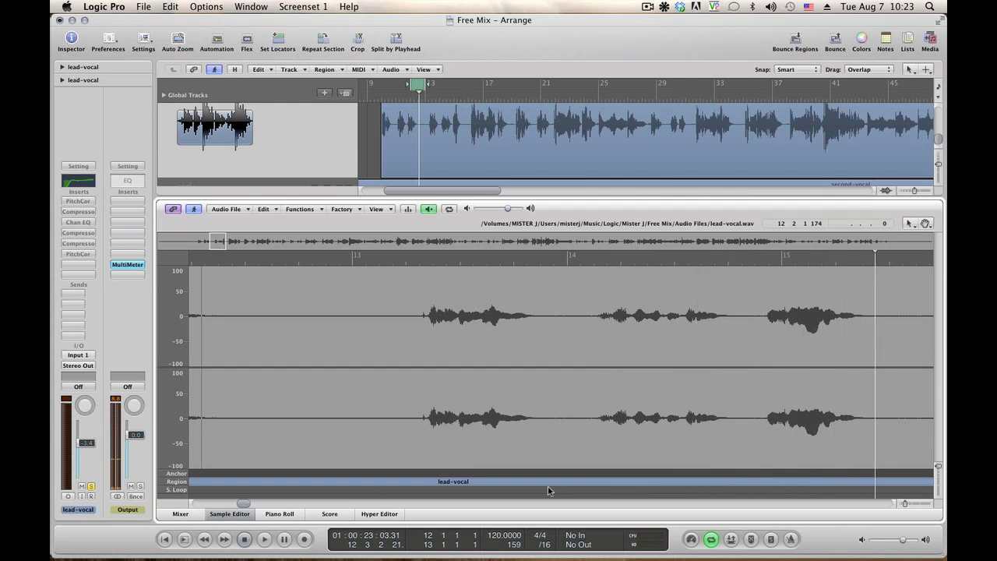
key(space)
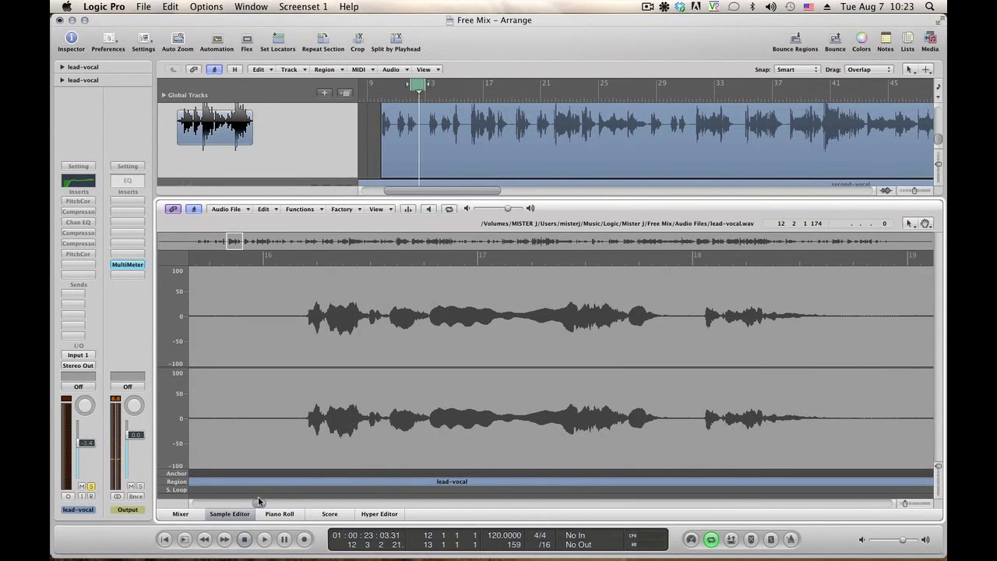
drag(257, 498, 254, 502)
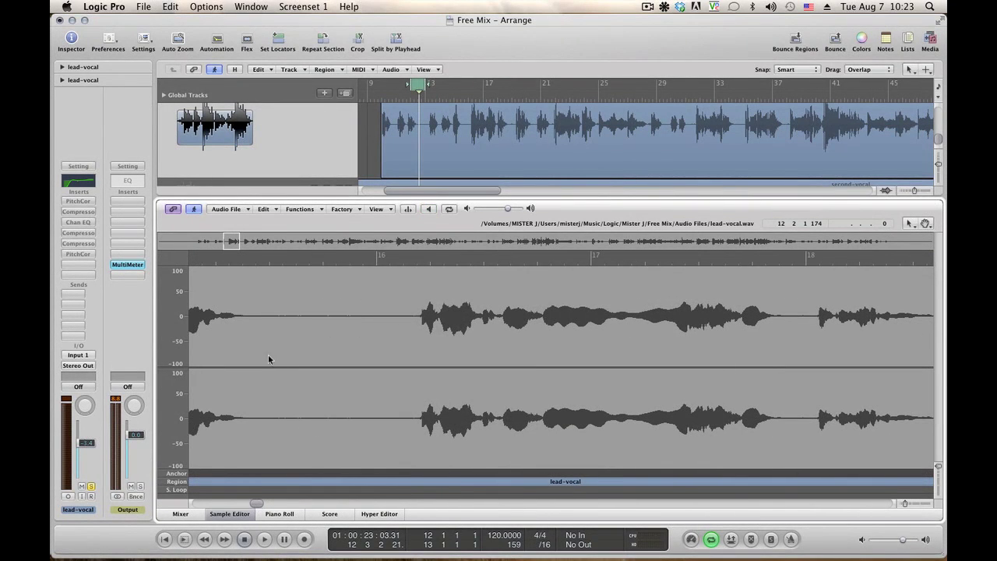
Step: Audition the gap before bar 16 from 15 2 3 200 and 15 3 1 32 to find where the preceding phrase's sound ends
key(space)
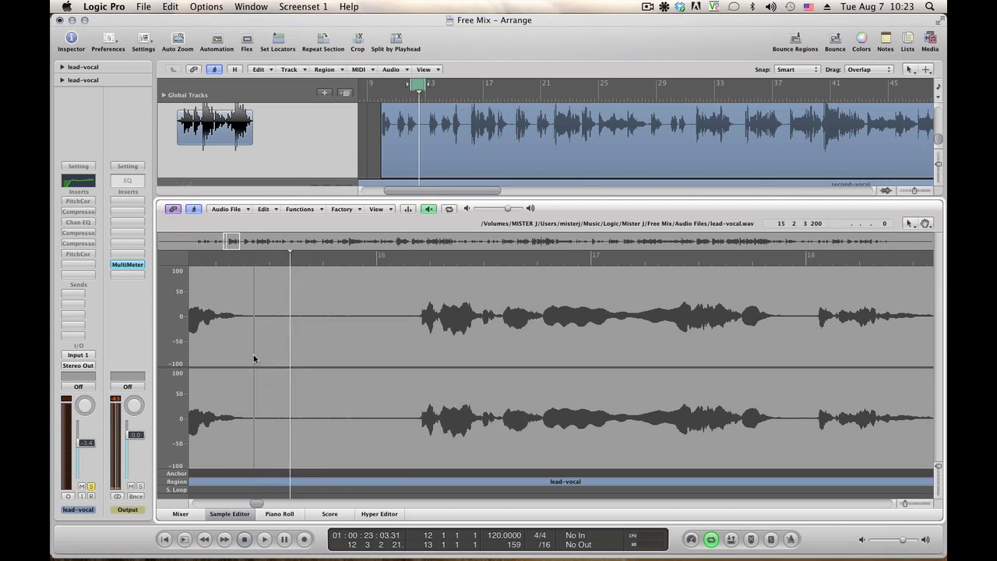
key(space)
click(271, 357)
key(space)
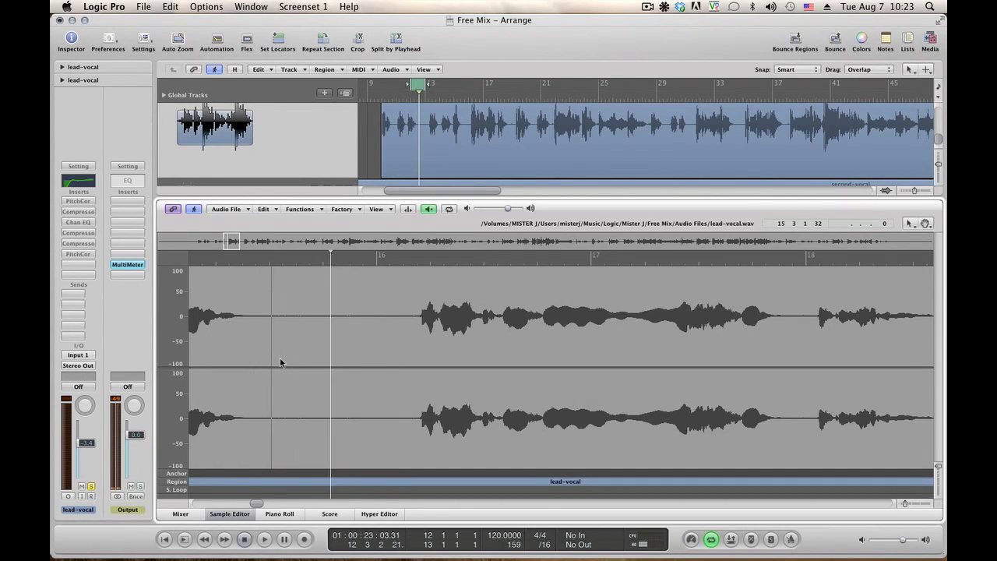
key(space)
key(space)
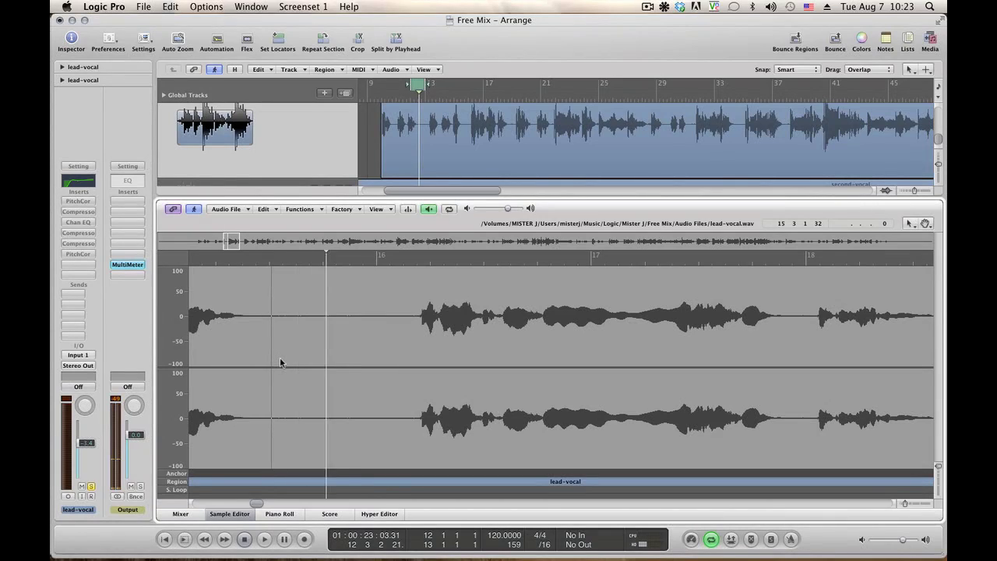
key(space)
key(space)
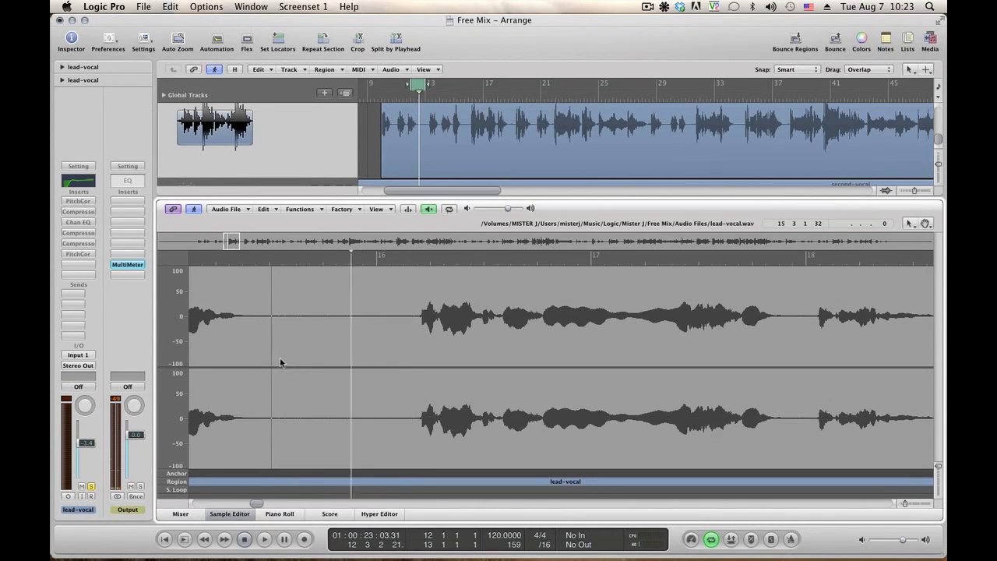
key(space)
key(space)
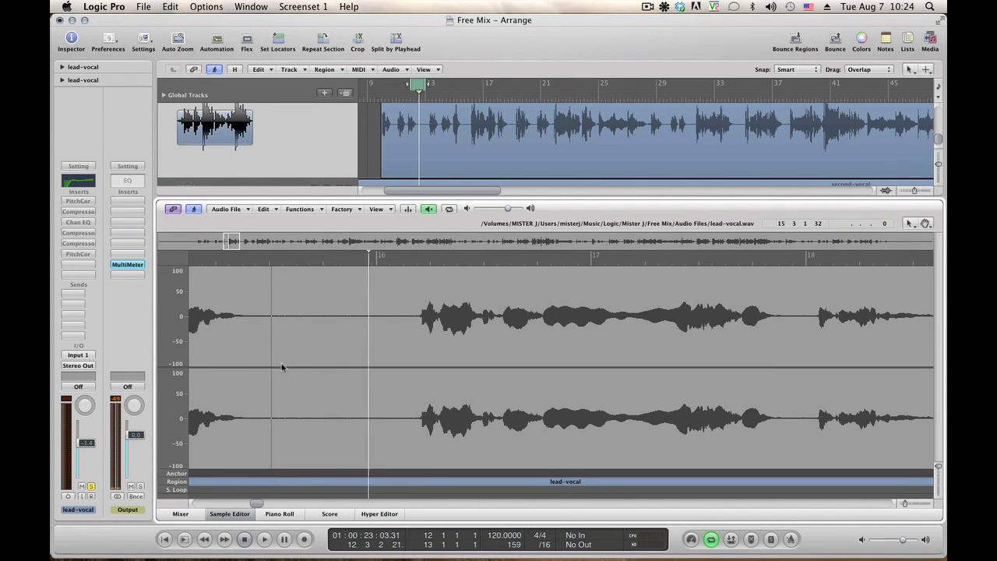
key(space)
Step: Silence the gap from 15 3 1 4 to about bar 16
drag(270, 354, 376, 346)
click(285, 206)
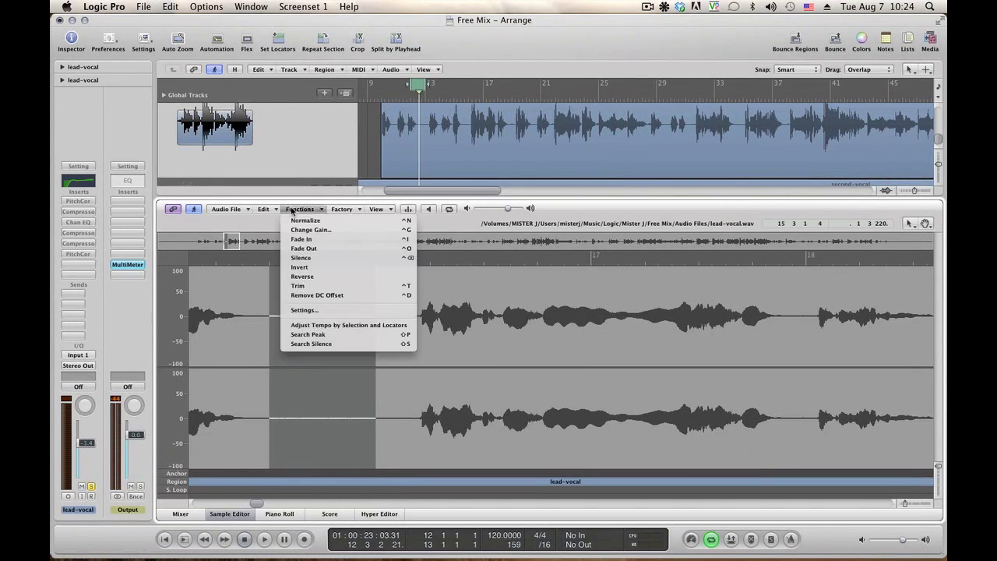
click(320, 257)
Step: Audition the edited gap and the following phrase from 15 1 3 90 up to the short gap before bar 18
click(194, 334)
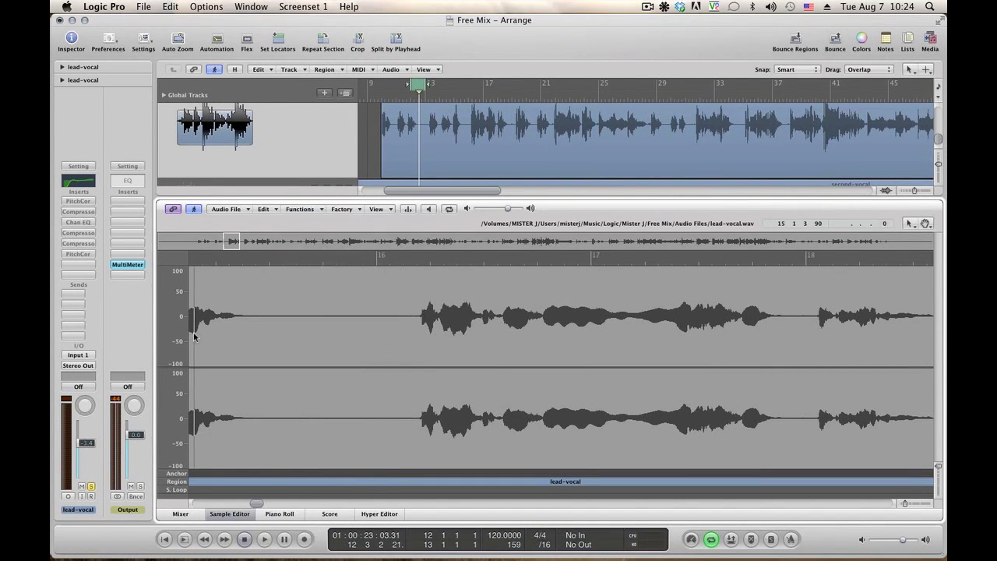
key(space)
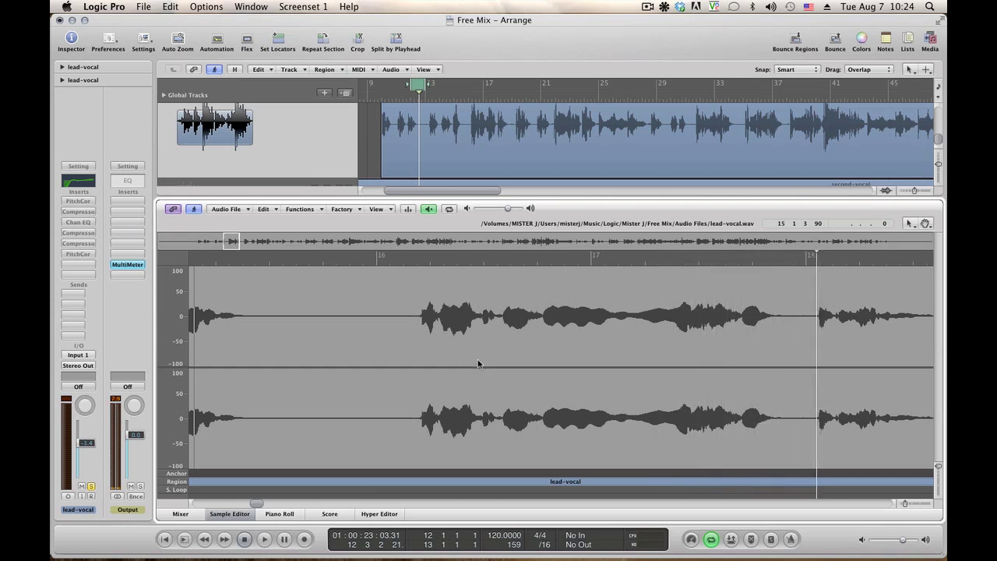
key(space)
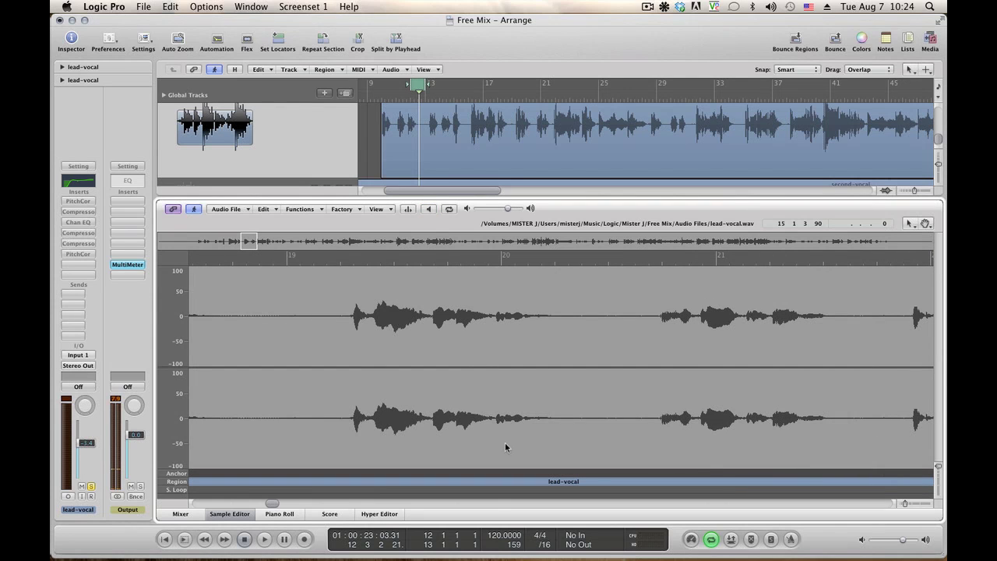
drag(273, 502, 267, 503)
key(alt+space)
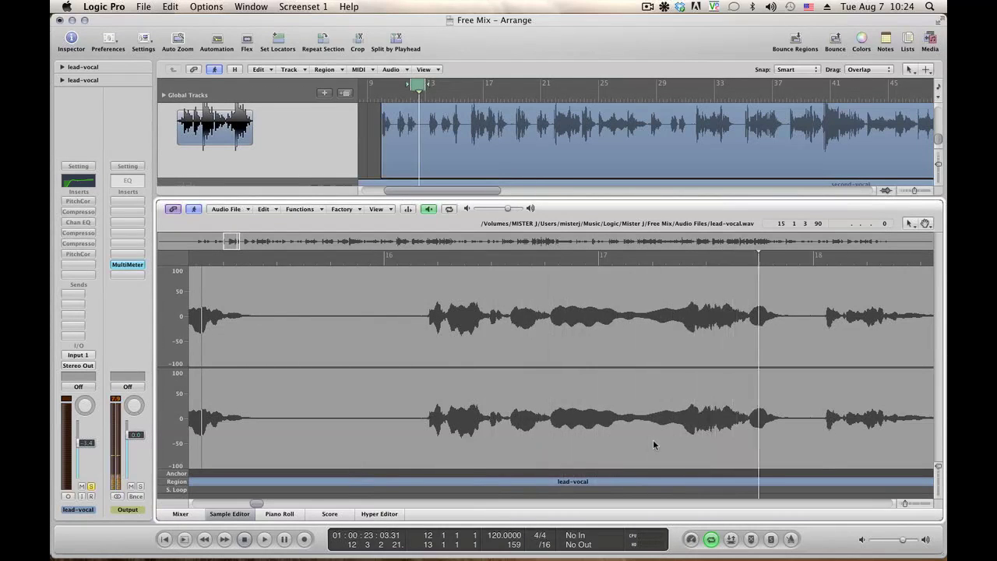
key(space)
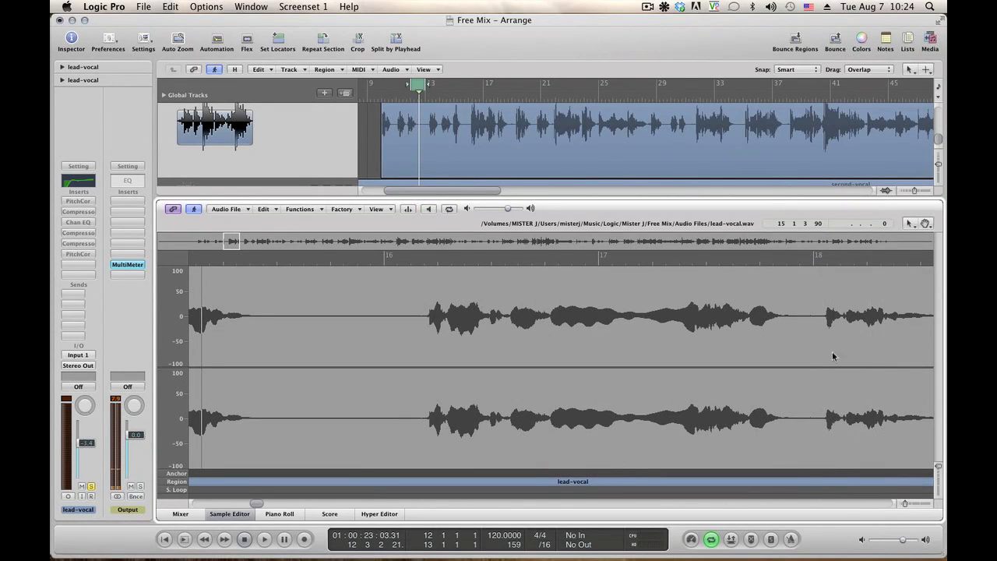
Step: Audition the short gap around bar 18, and silence it from 17 4 4 154 to just before the next phrase
drag(792, 356, 824, 351)
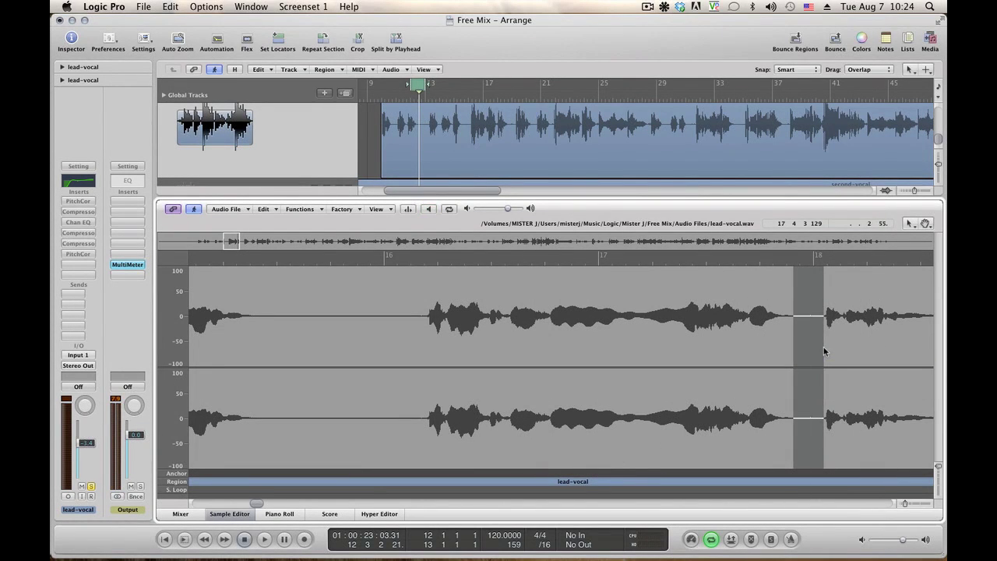
key(space)
drag(808, 349, 825, 349)
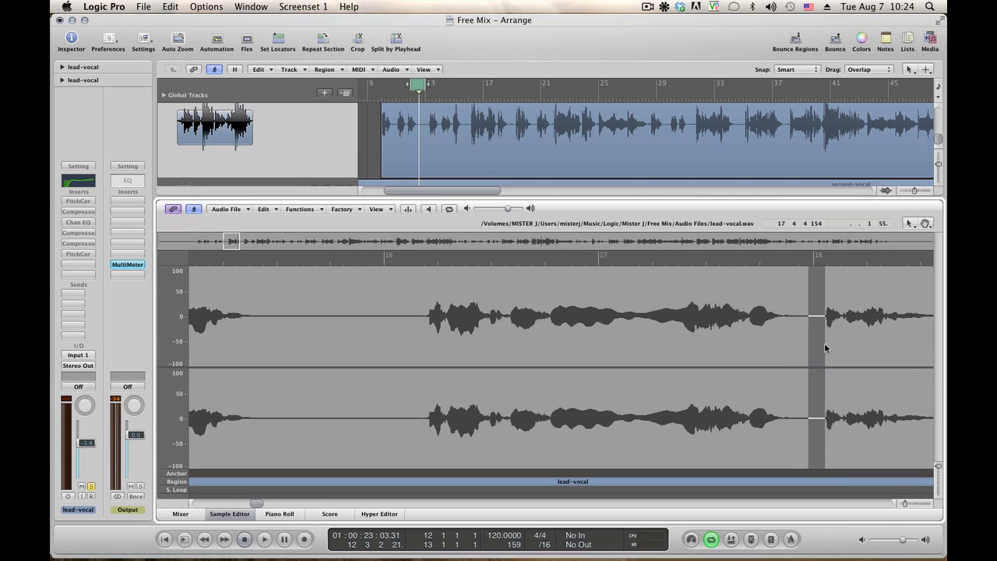
click(313, 210)
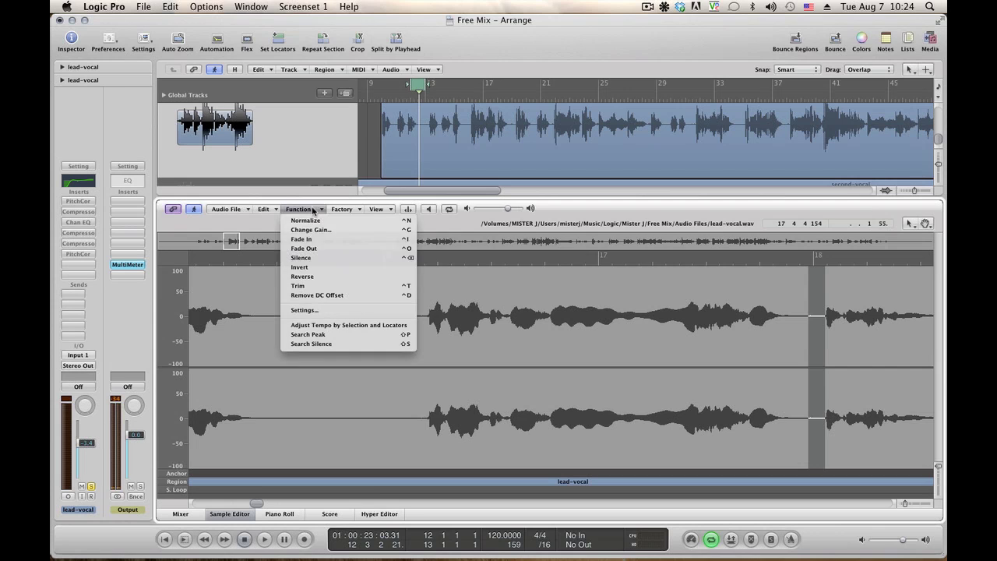
click(331, 264)
Step: Audition the phrase and the silenced gap around bar 18 from 17 1 1 168
click(608, 347)
key(space)
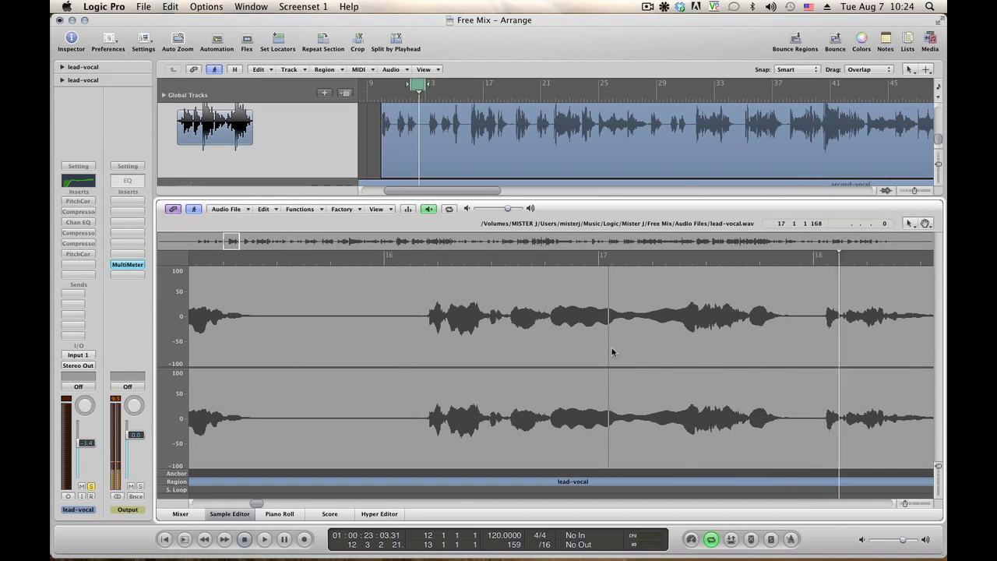
key(space)
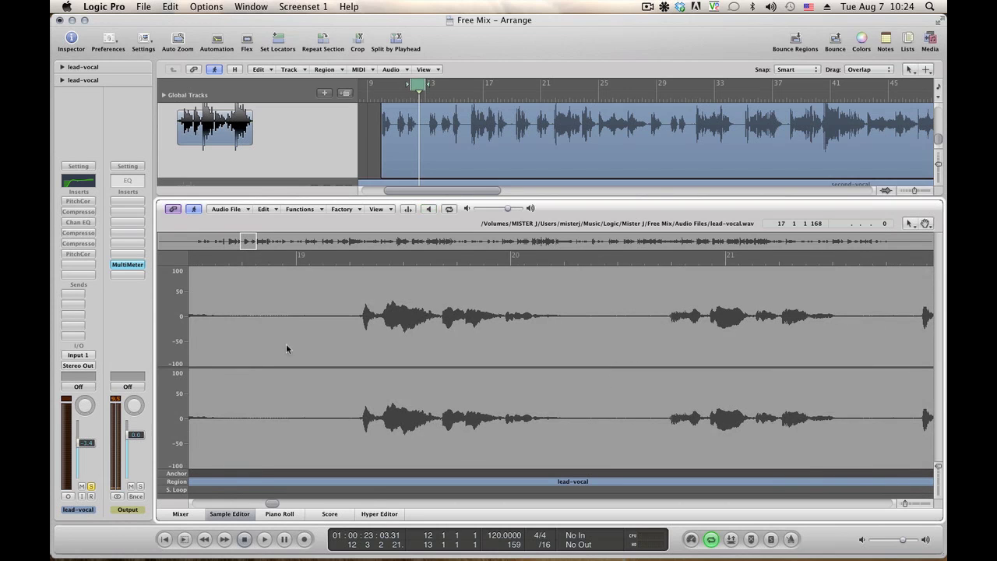
Step: Select the gap around bar 19 from 18 4 1 68 to just before the next phrase, audition it, and silence it
drag(248, 359, 359, 351)
key(space)
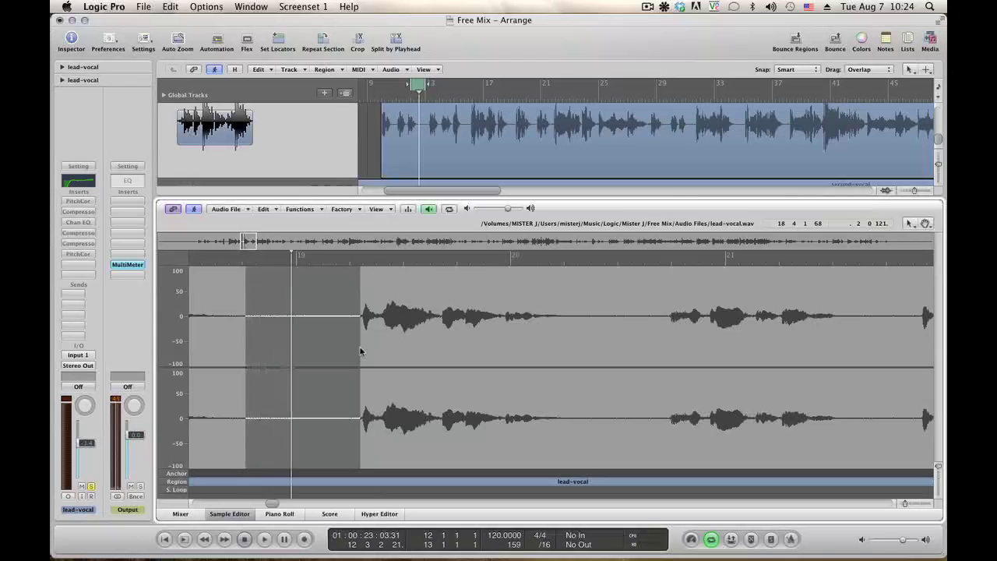
click(276, 212)
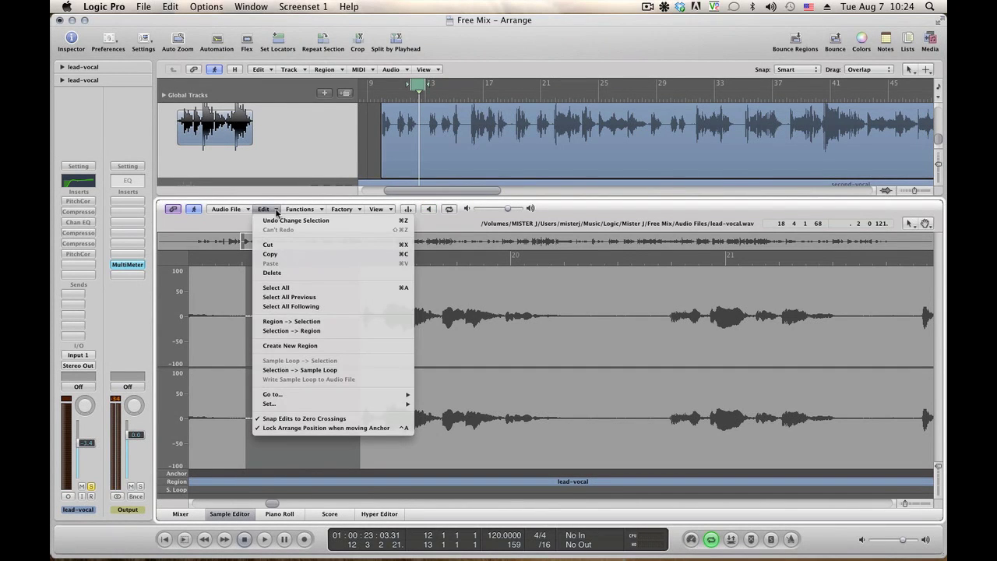
click(301, 210)
click(301, 210)
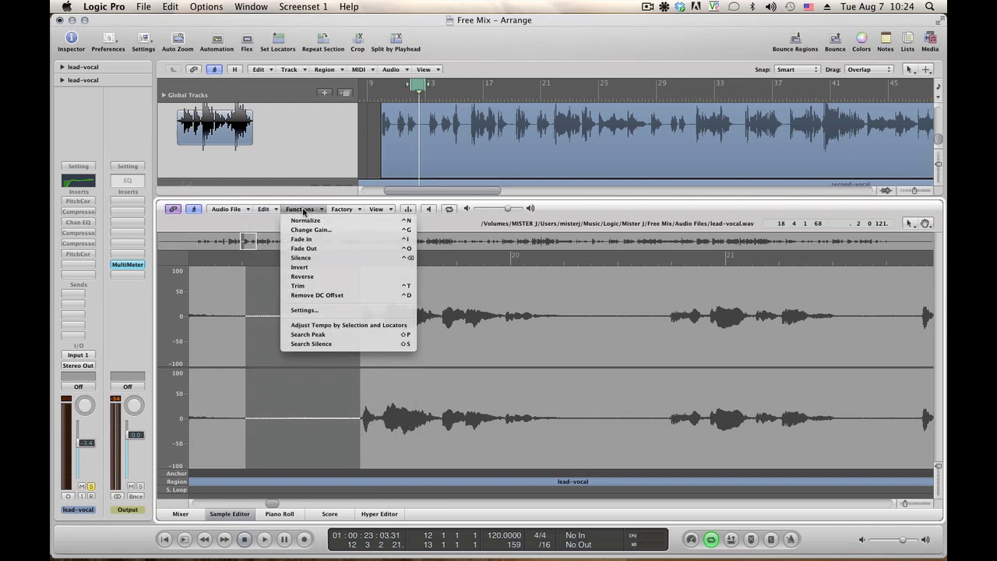
click(308, 265)
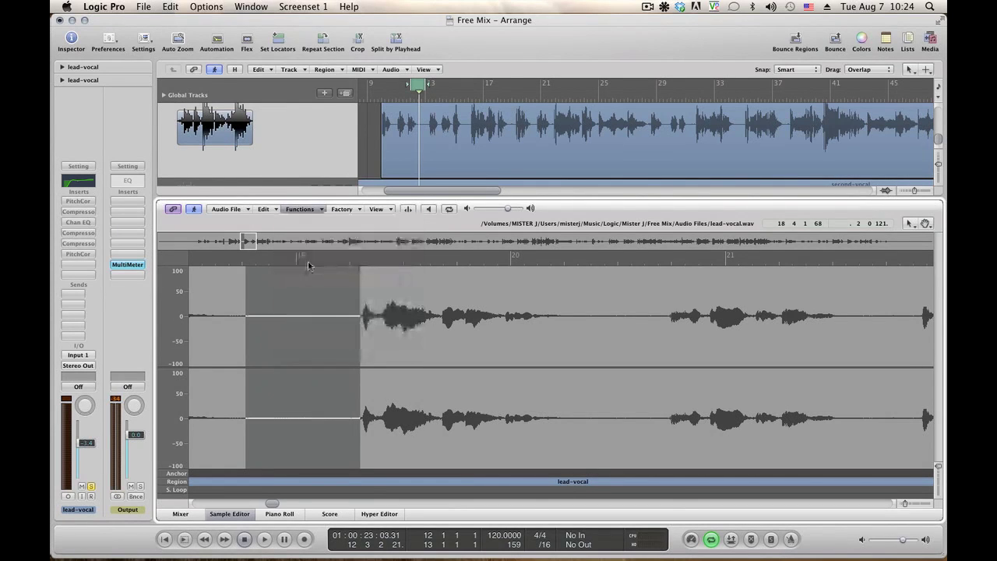
Step: Audition the phrase after bar 19 from 19 2 1 10 and the gap after it from 20 1 4 199 and 20 2 2 87
click(351, 357)
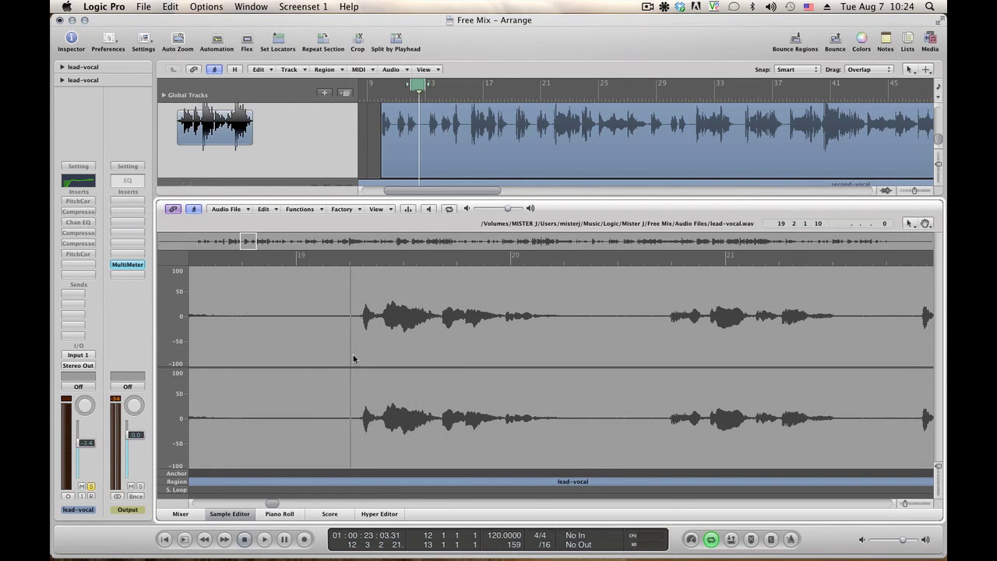
key(space)
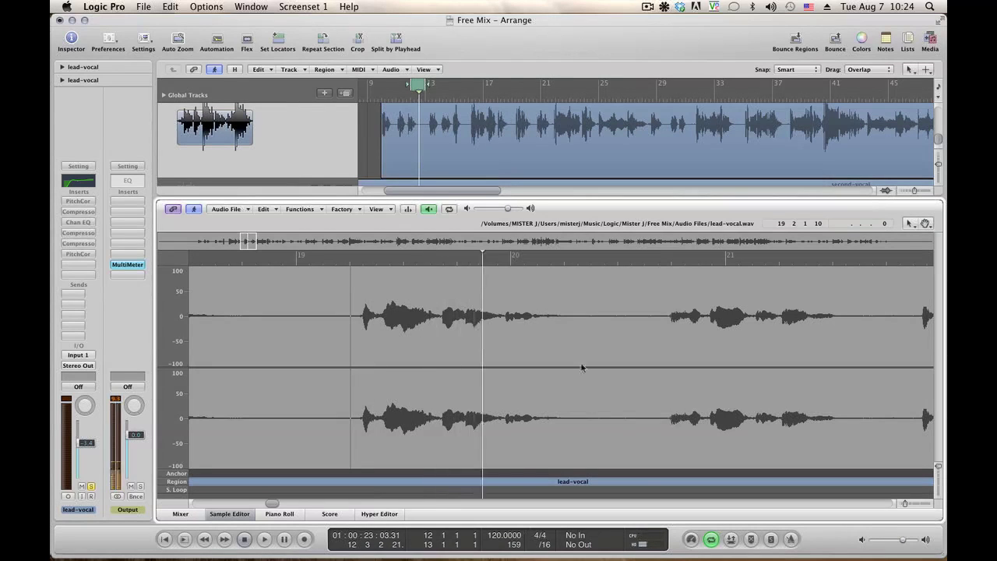
key(space)
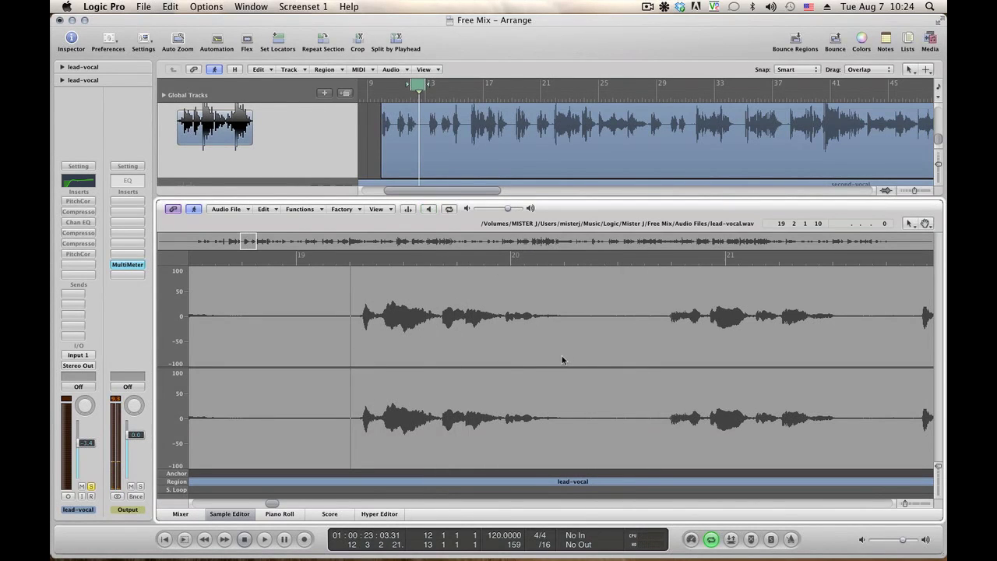
click(563, 360)
key(space)
key(space)
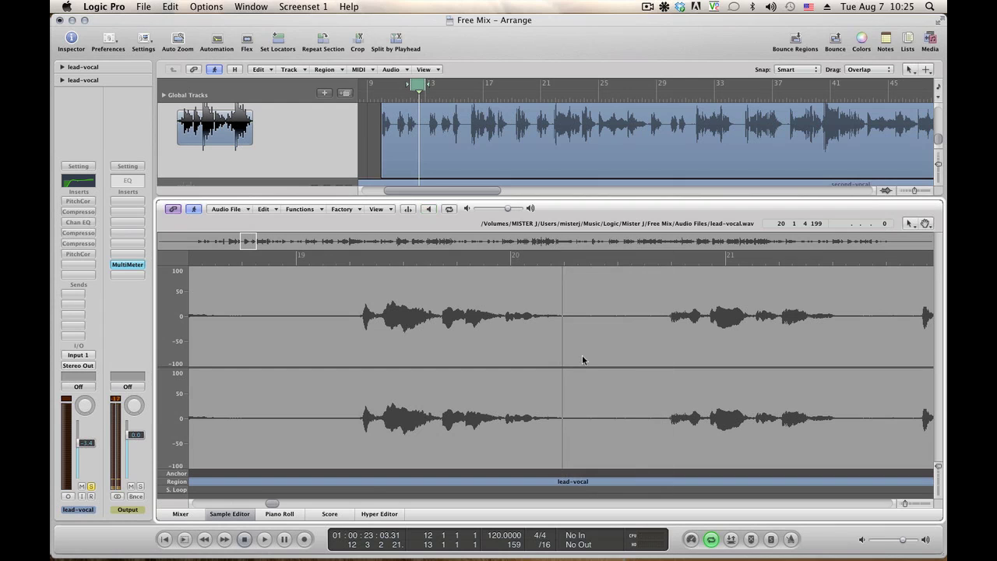
click(582, 360)
key(space)
key(space)
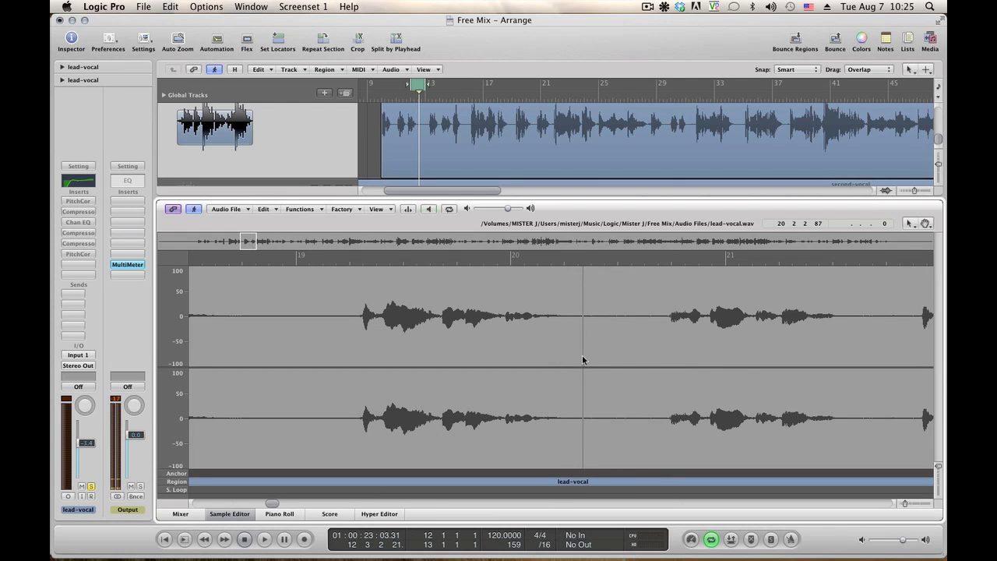
key(space)
Step: Select the gap from 20 2 2 87 to just before the phrase around bar 21, audition it, and silence it
drag(582, 360, 668, 356)
key(space)
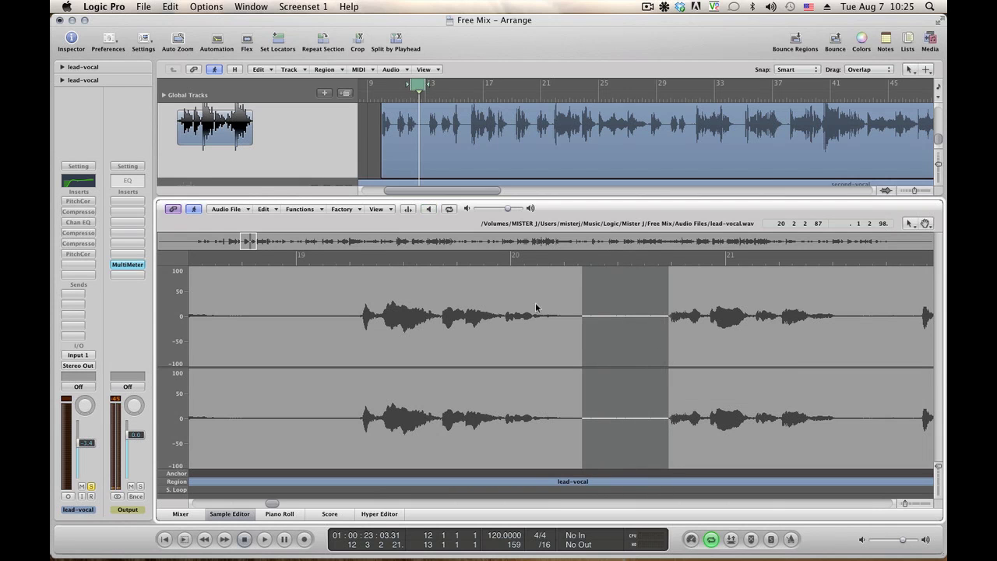
click(302, 211)
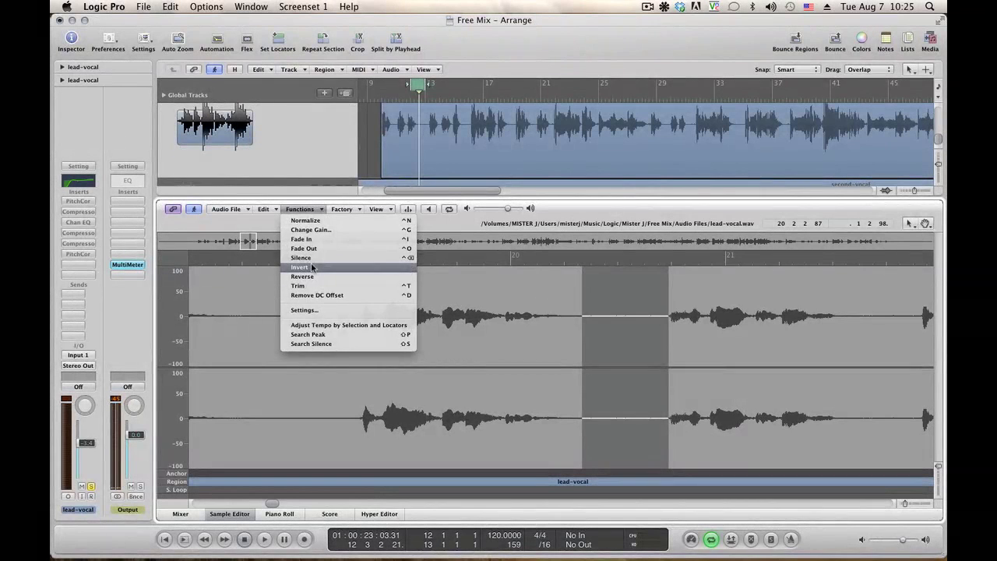
click(313, 258)
Step: Audition the phrase after bar 19 and its fading tail from 19 2 1 66
click(353, 335)
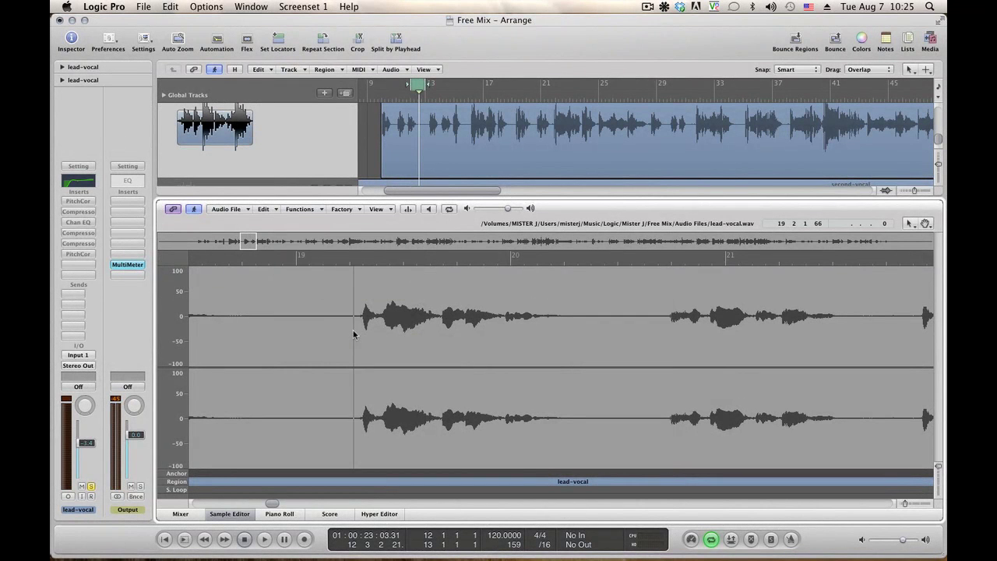
key(space)
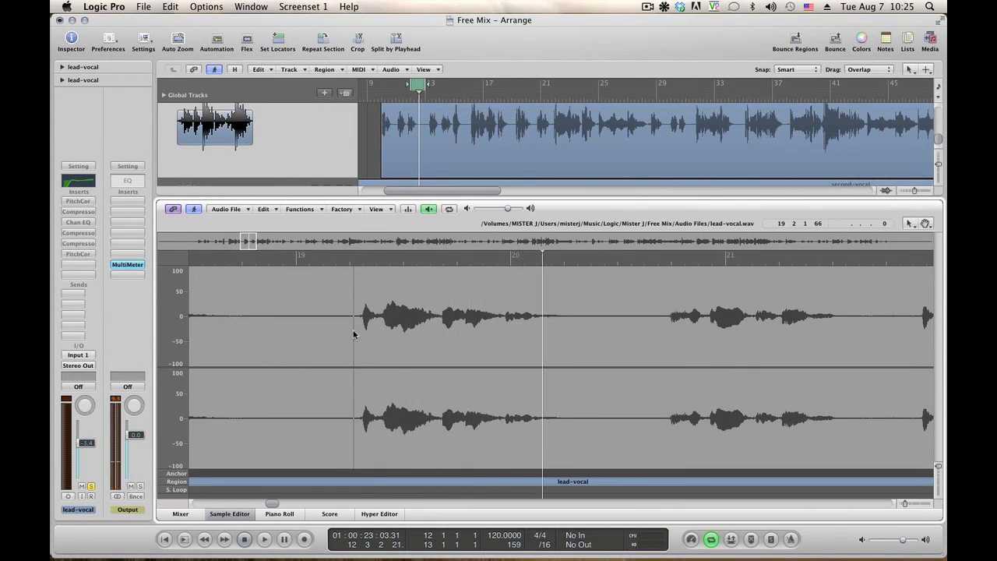
key(space)
Step: Select the phrase's tail from 20 1 3 92 into the silenced gap and audition the transition
drag(543, 348, 609, 353)
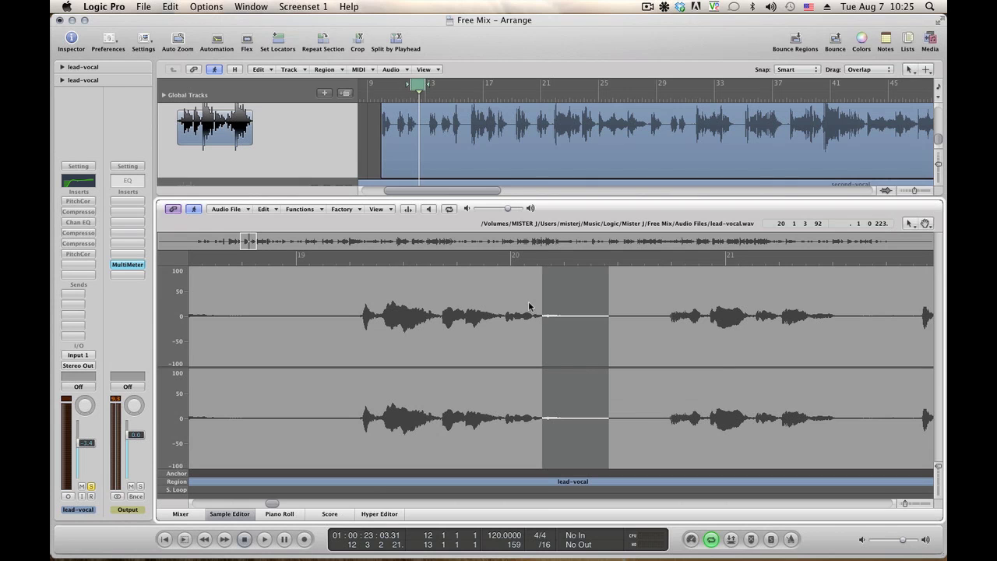
key(alt+space)
key(alt+space)
key(alt+space)
key(alt+space)
key(alt+space)
Step: Replay the phrase from 19 1 2 228, then audition short sections of its tail, finishing with the one at 20 1 3 112
click(322, 344)
key(alt+space)
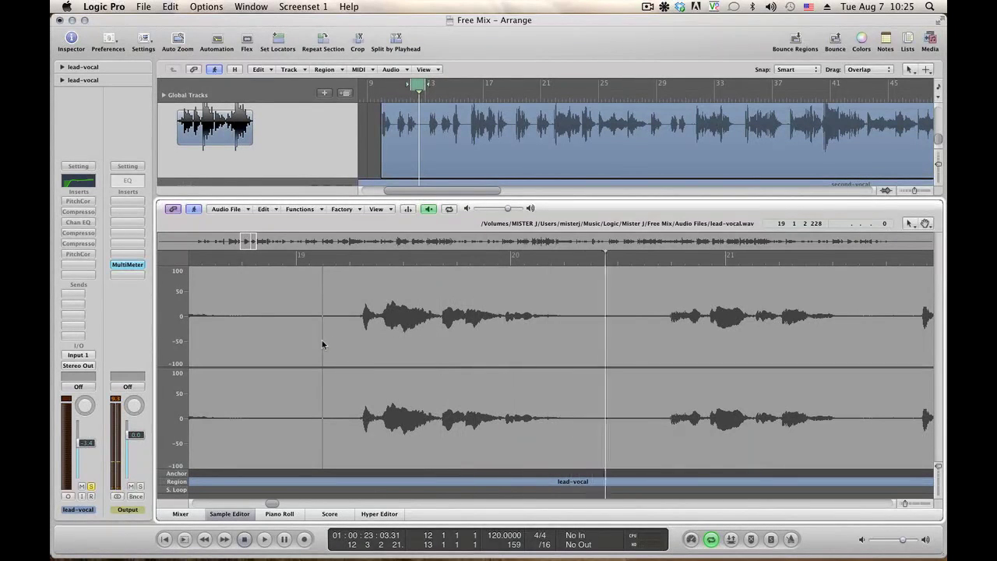
key(alt+space)
drag(560, 346, 597, 342)
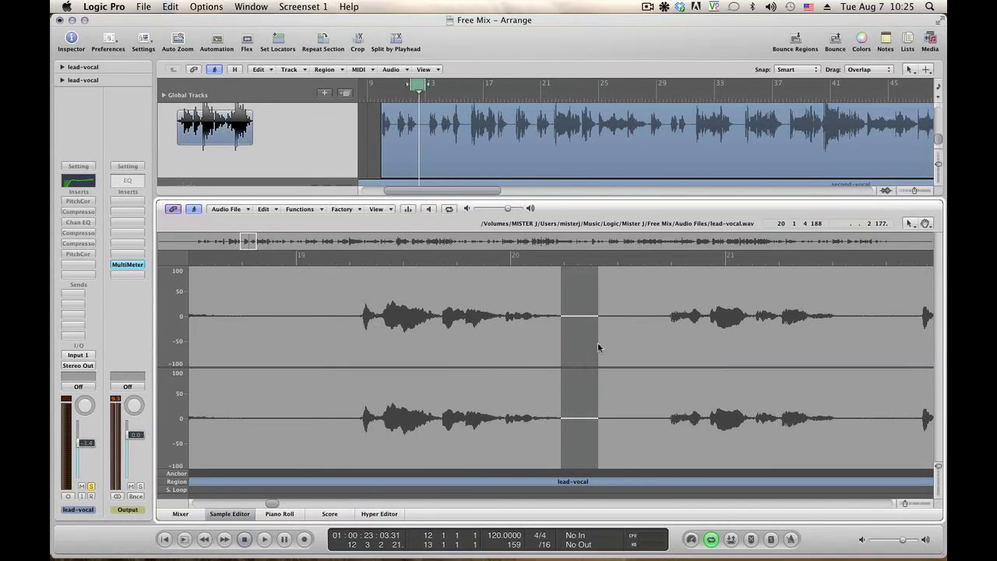
click(556, 346)
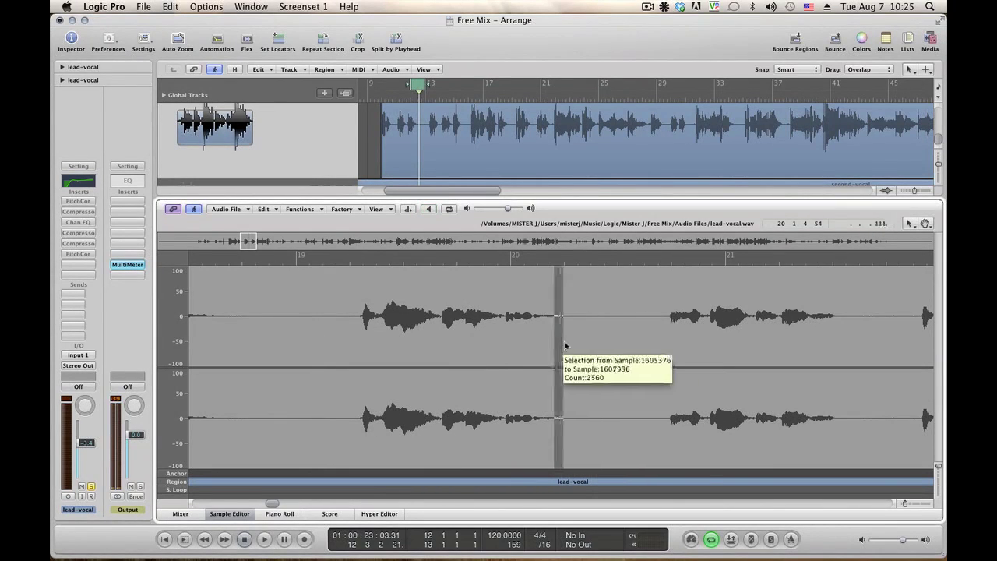
drag(575, 344, 578, 345)
key(alt+space)
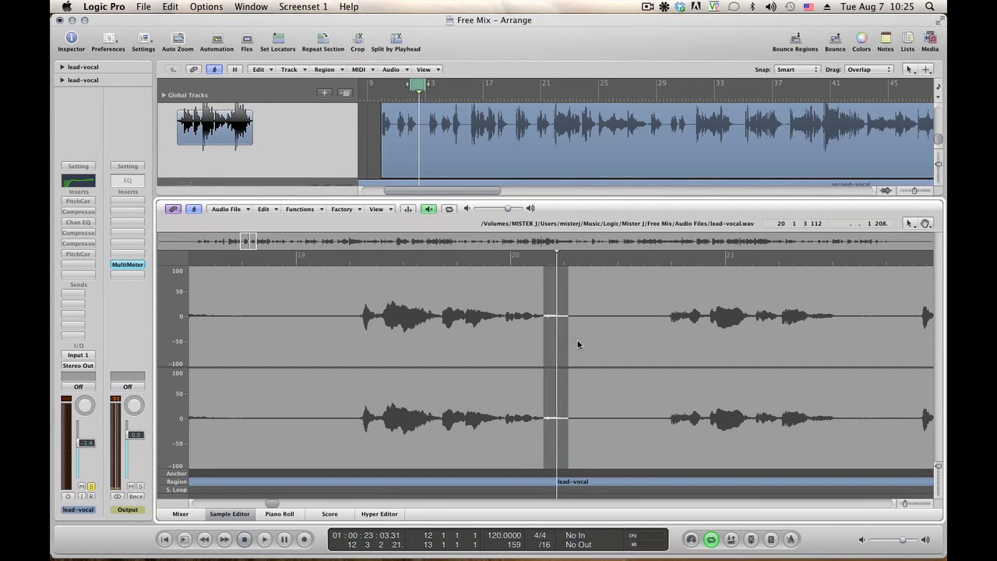
key(alt+space)
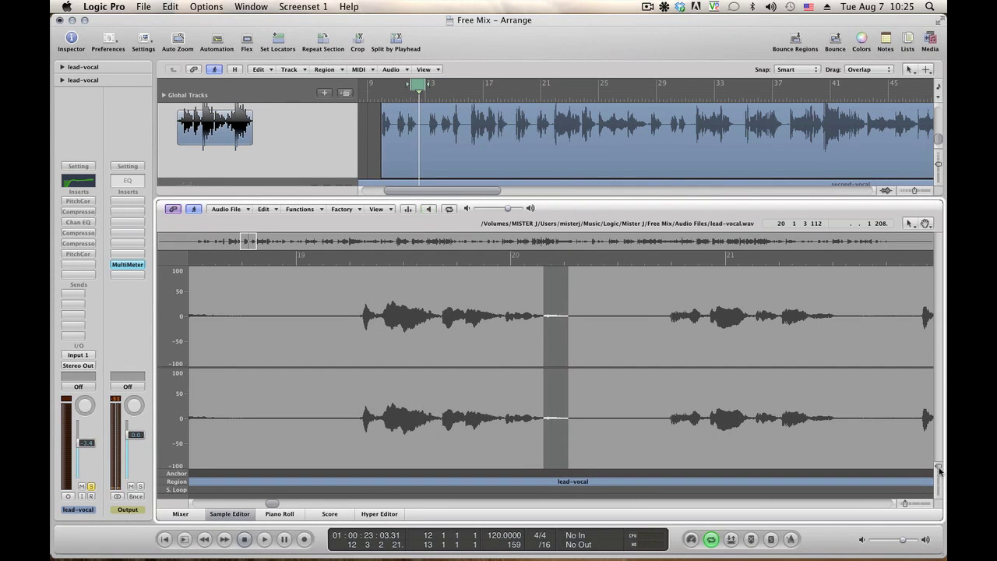
Step: Examine the enlarged waveform of the phrase's tail after bar 20 and audition short slices, including those at 20 1 4 121 and 20 1 3 230
drag(940, 469, 939, 480)
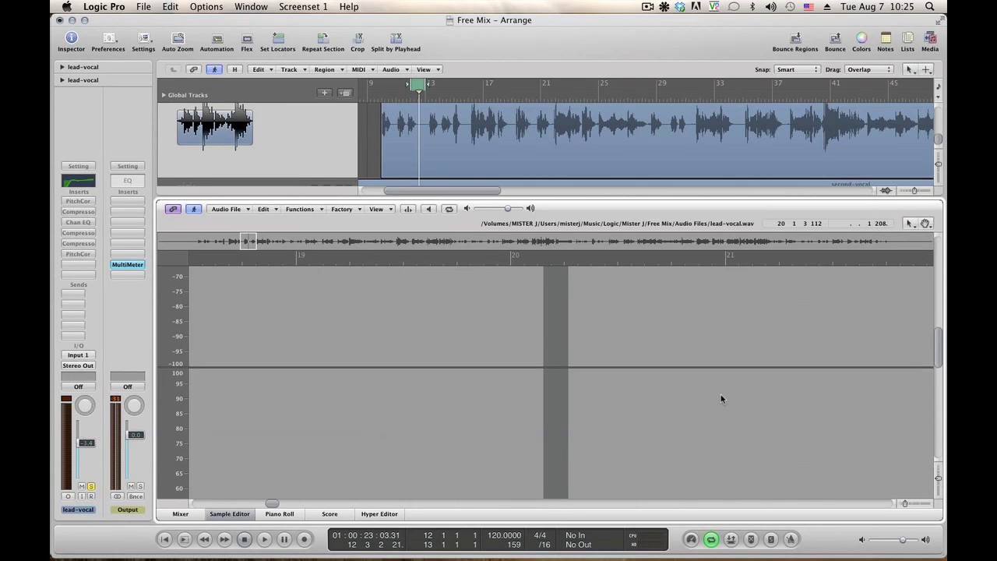
scroll(721, 395, down, 8)
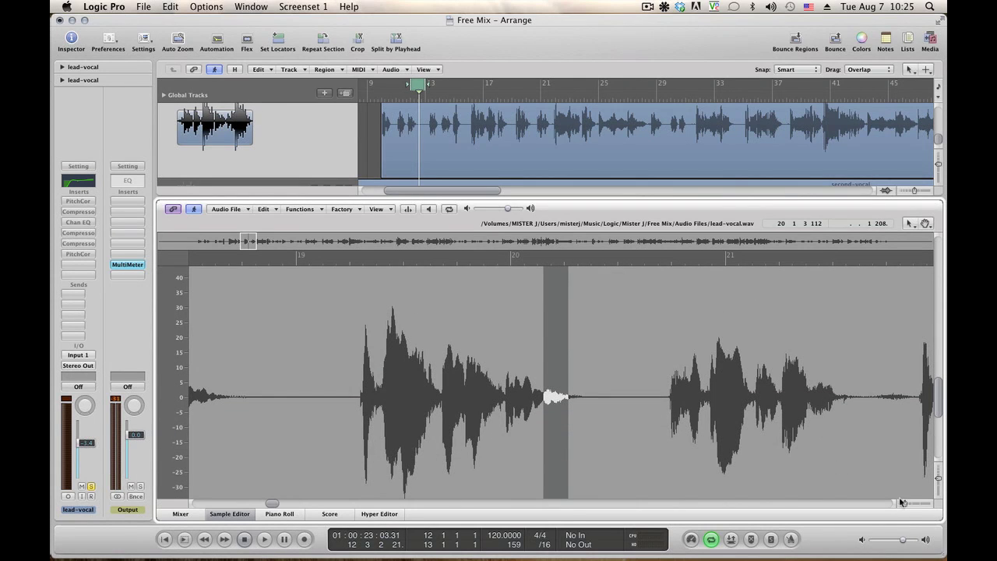
drag(905, 504, 911, 506)
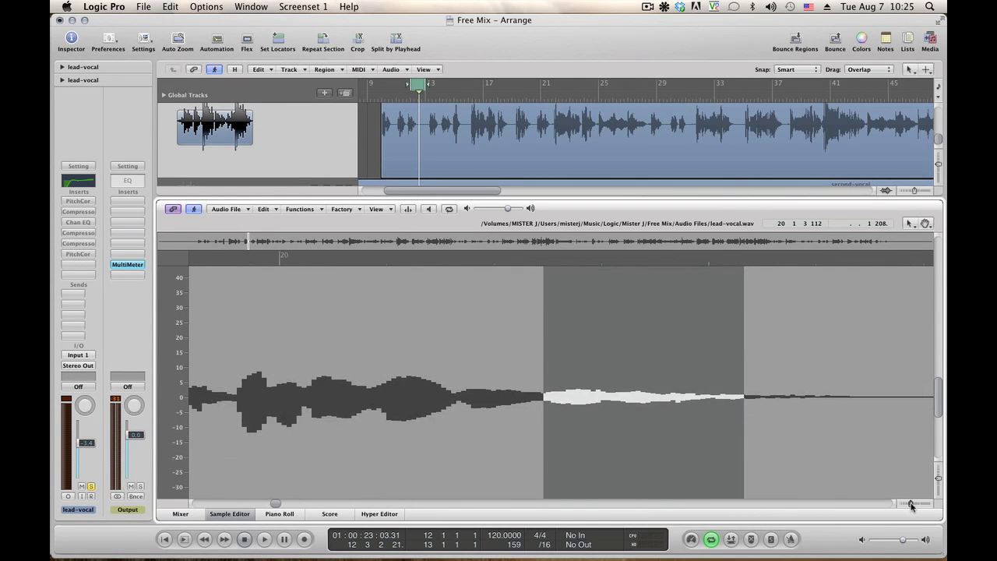
key(alt+space)
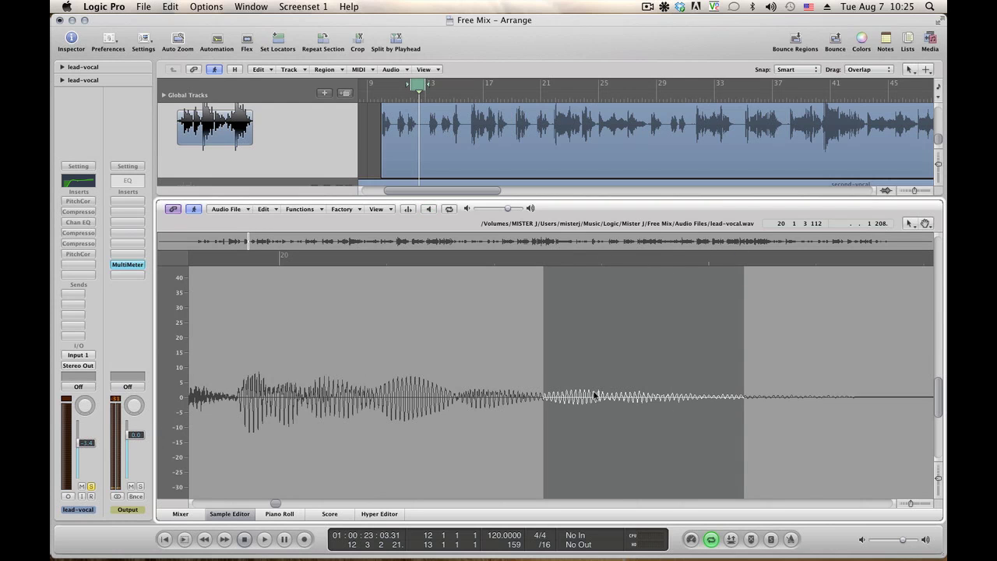
key(alt+space)
drag(653, 397, 693, 396)
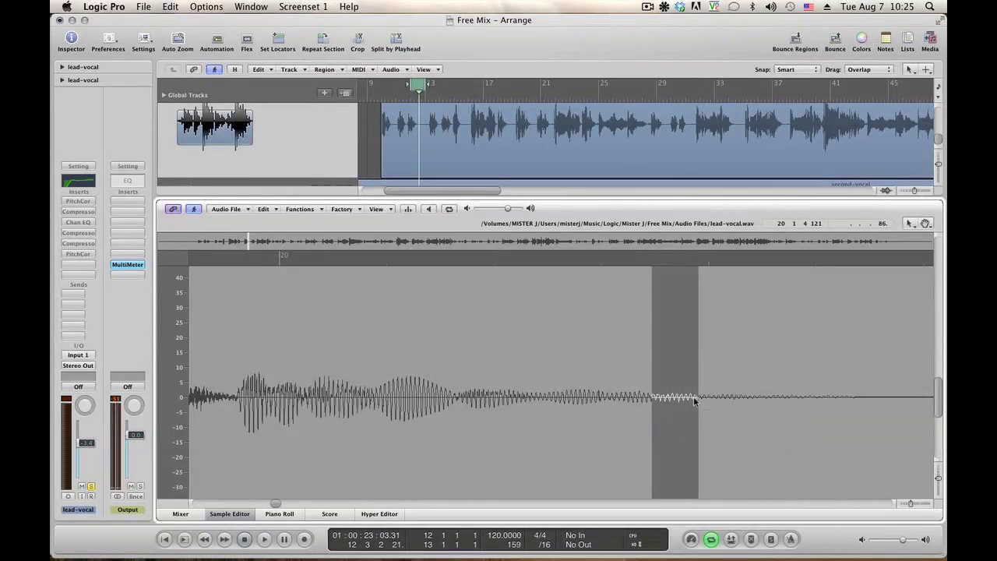
drag(612, 403, 648, 405)
drag(570, 400, 615, 402)
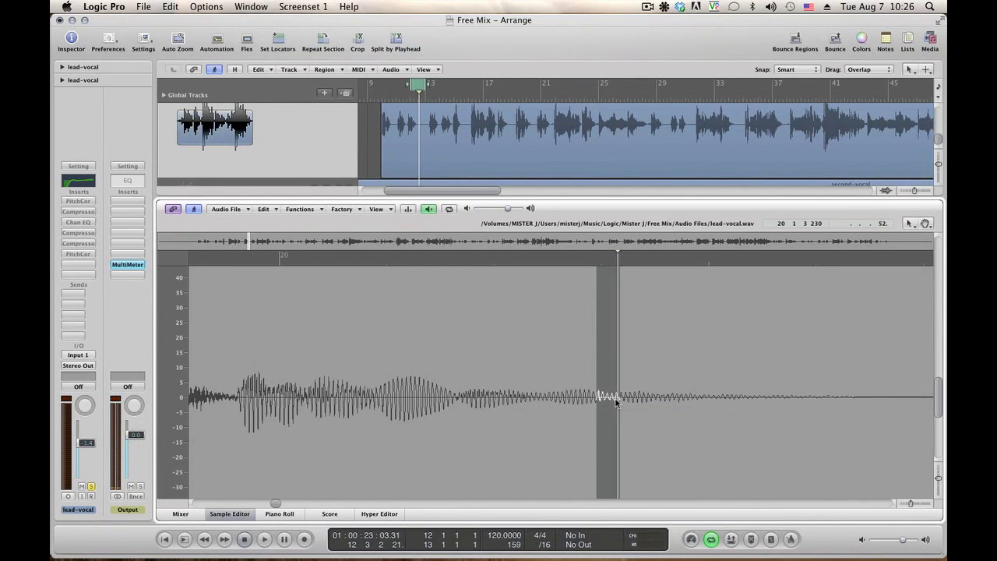
Step: Audition the vocal from 20 1 2 50 through the phrase at bar 21 to the gap before bar 22
click(908, 504)
click(906, 505)
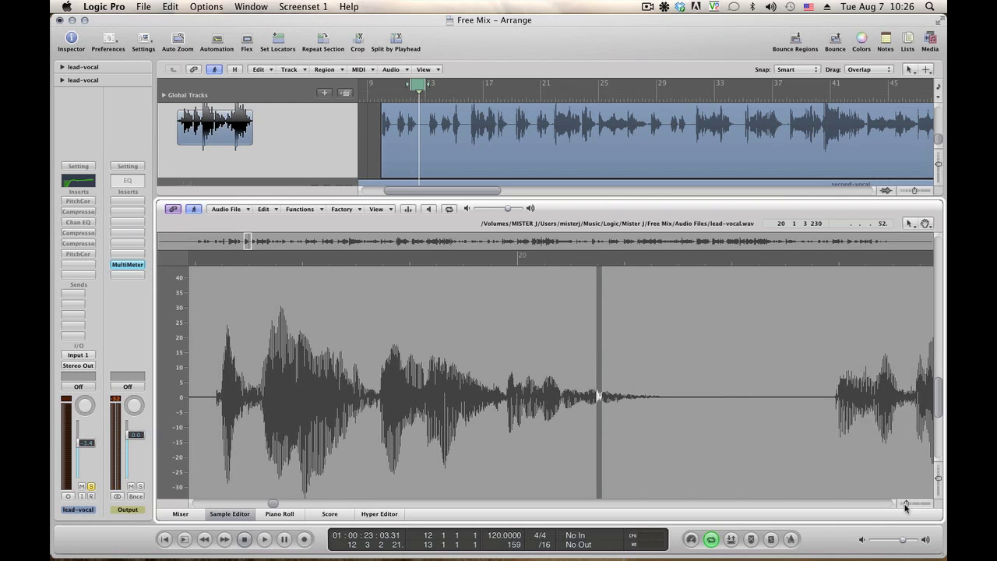
drag(938, 481, 940, 468)
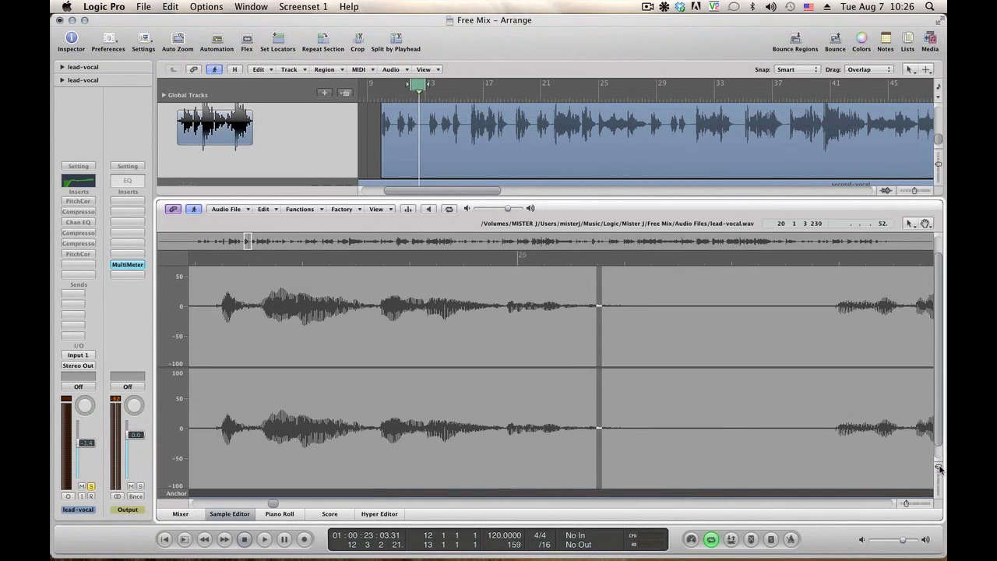
click(553, 367)
key(space)
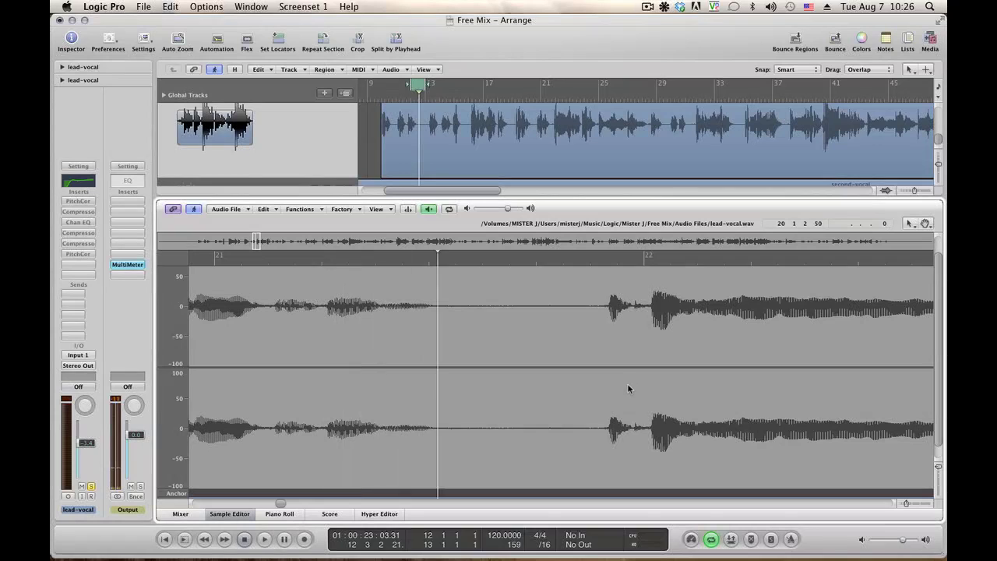
click(563, 363)
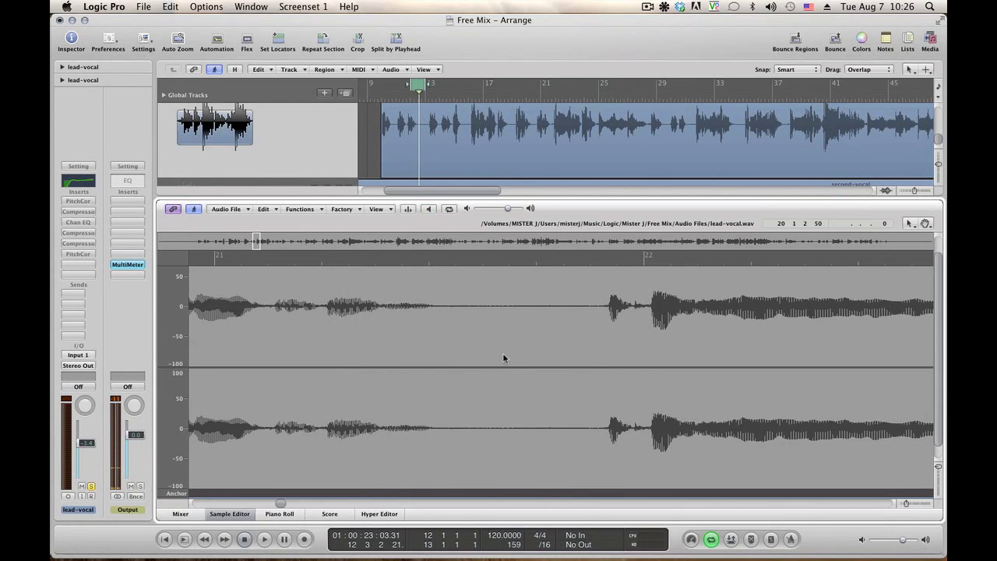
Step: Select the gap from 21 3 3 203 to just before the phrase near bar 22, audition it, and silence it
drag(503, 358, 606, 349)
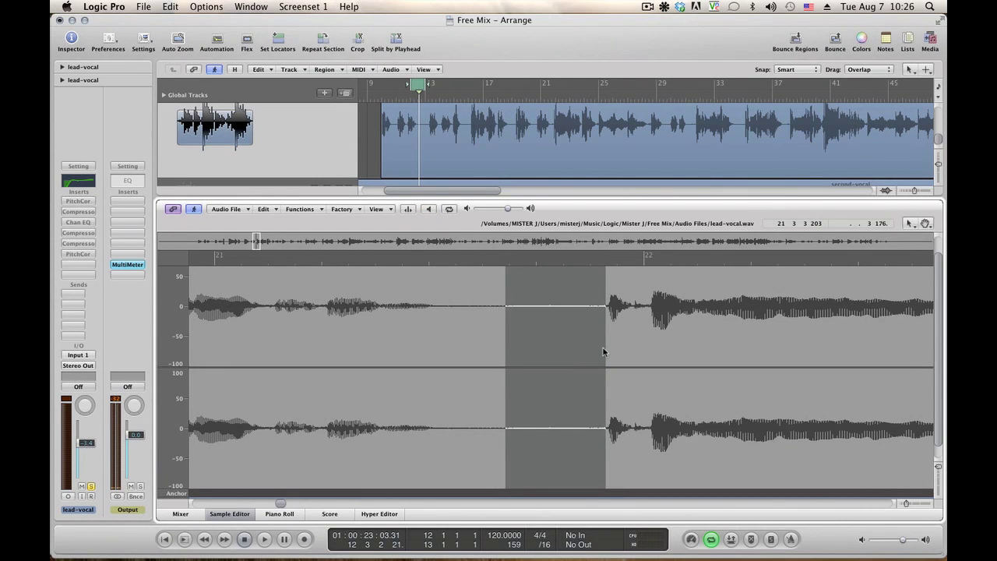
key(alt+space)
click(304, 211)
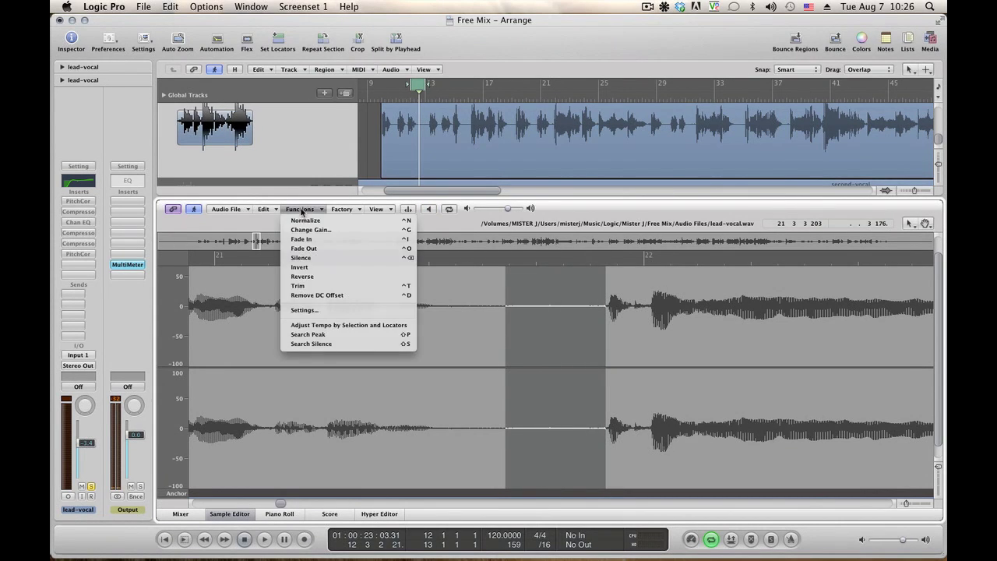
click(310, 258)
Step: Audition the vocal onward from 21 3 4 96, then replay the gap before bar 25 from 24 3 4 33
click(519, 328)
key(alt+space)
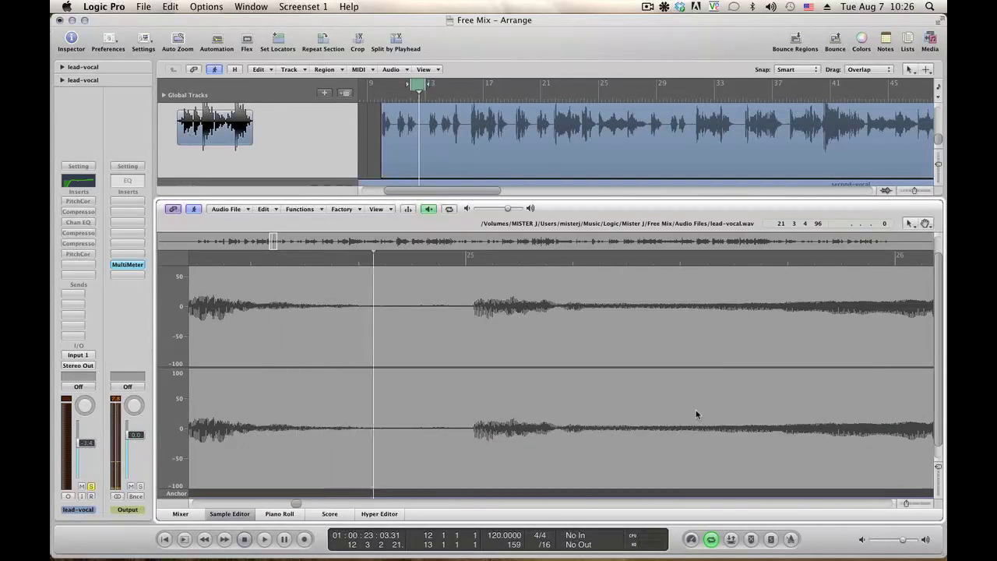
key(alt+space)
click(416, 371)
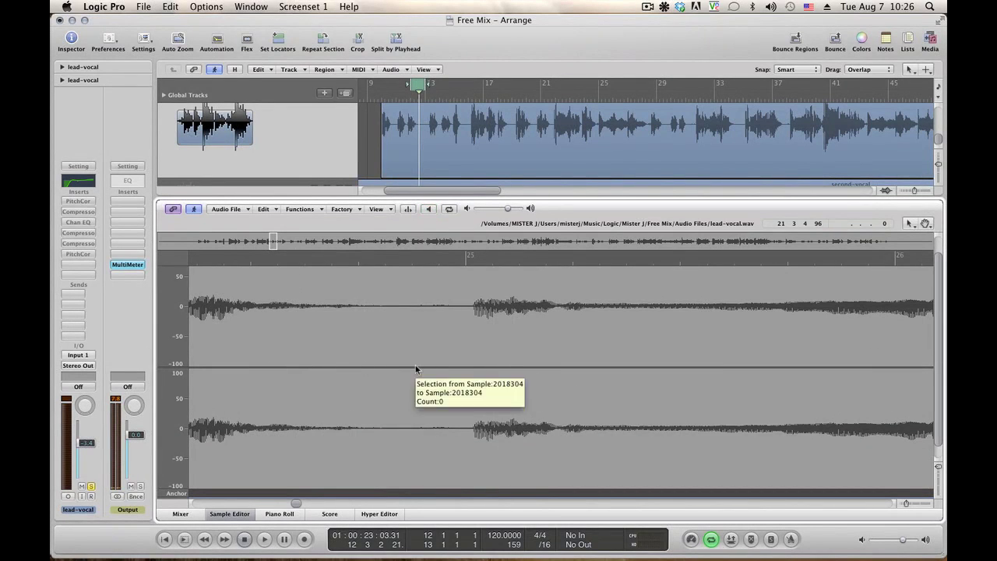
key(alt+space)
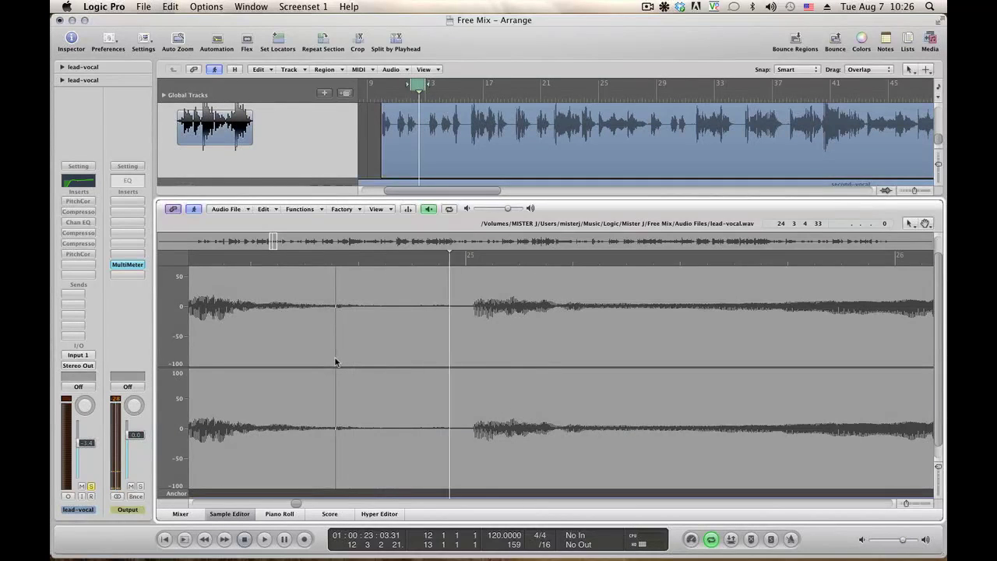
key(alt+space)
Step: Silence the gap from 24 4 3 121 to just before the phrase at bar 25, then audition the result from 24 2 3 136
drag(427, 369, 472, 367)
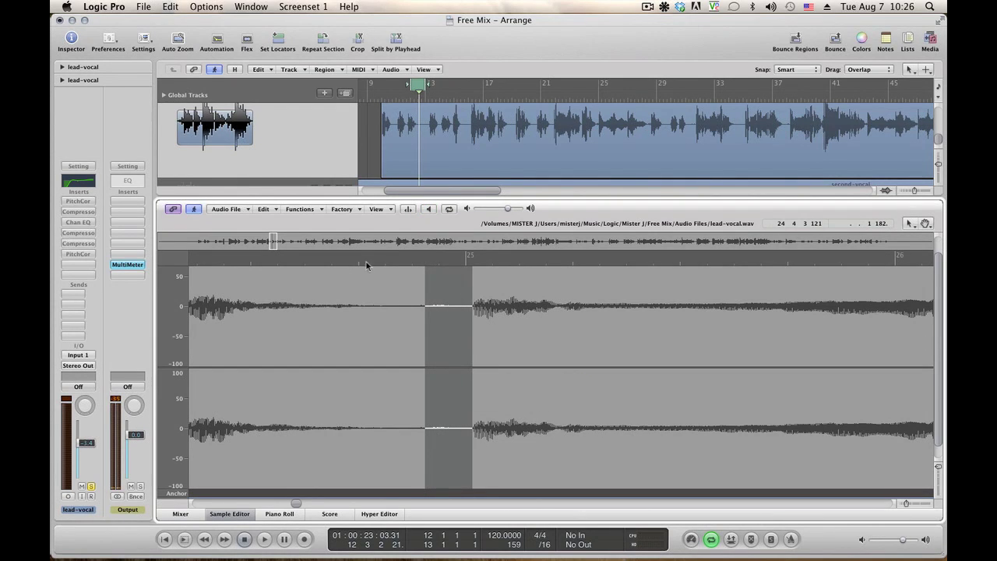
click(306, 213)
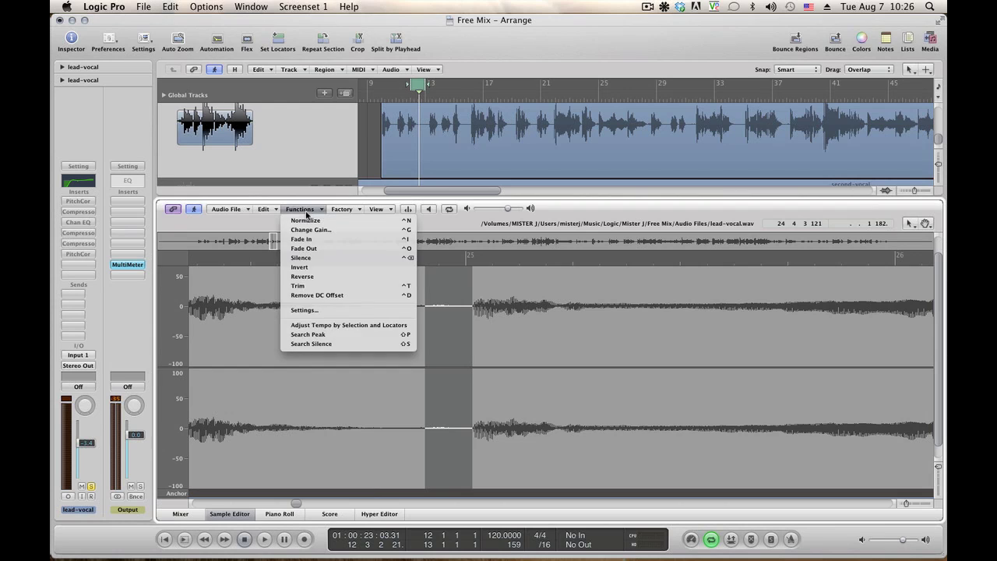
click(309, 257)
click(214, 326)
key(space)
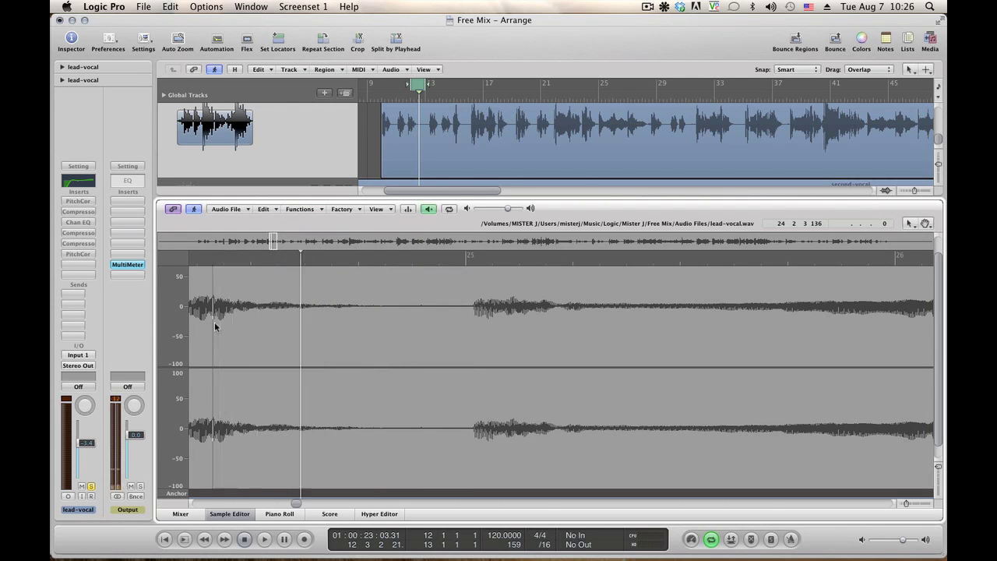
key(space)
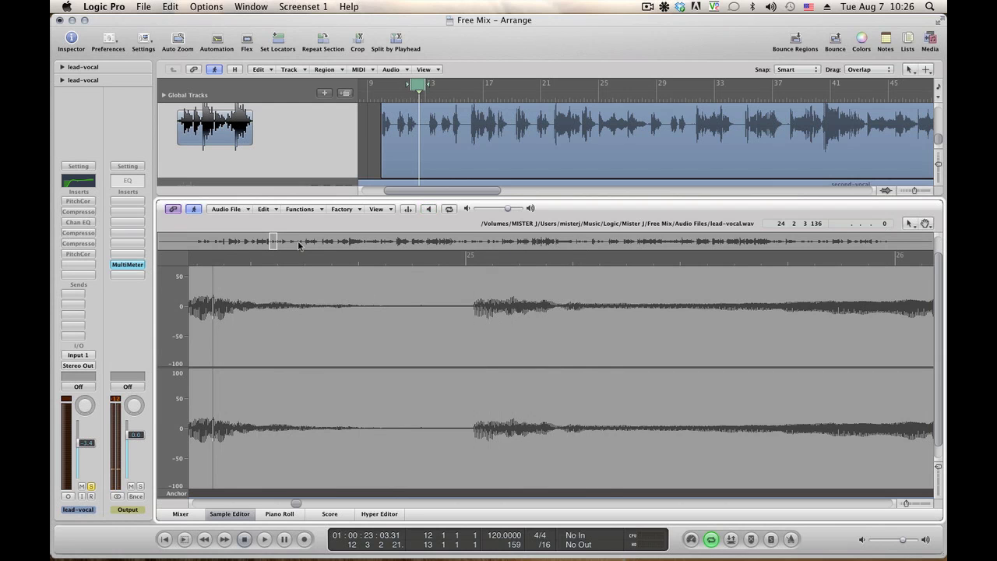
Step: Undo the last selection change and the silencing of the gap at bar 25
click(264, 211)
click(267, 219)
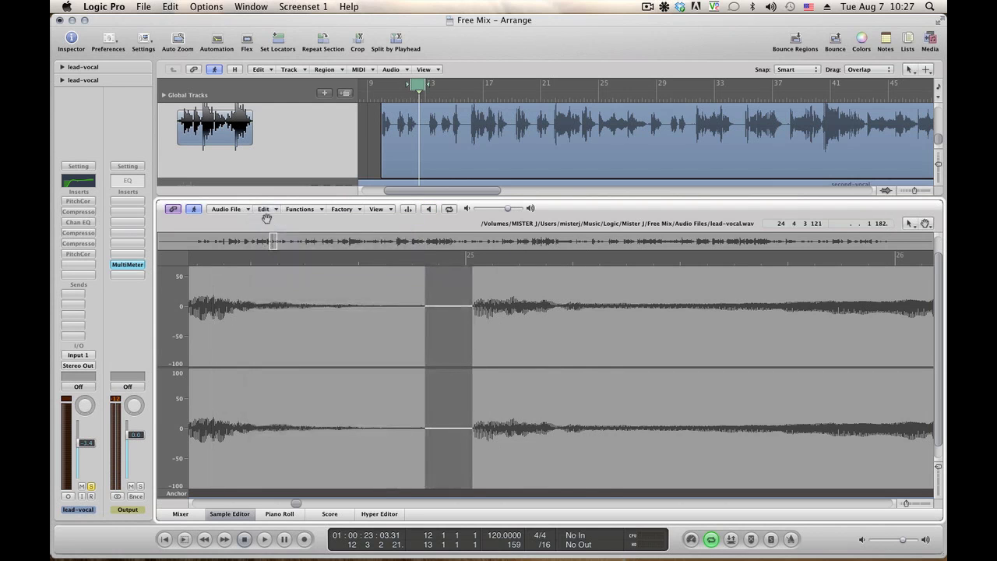
click(267, 212)
click(268, 219)
Step: Audition the vocal from 24 2 3 169 through bar 27 to find the next gap, around bar 28
click(216, 297)
key(space)
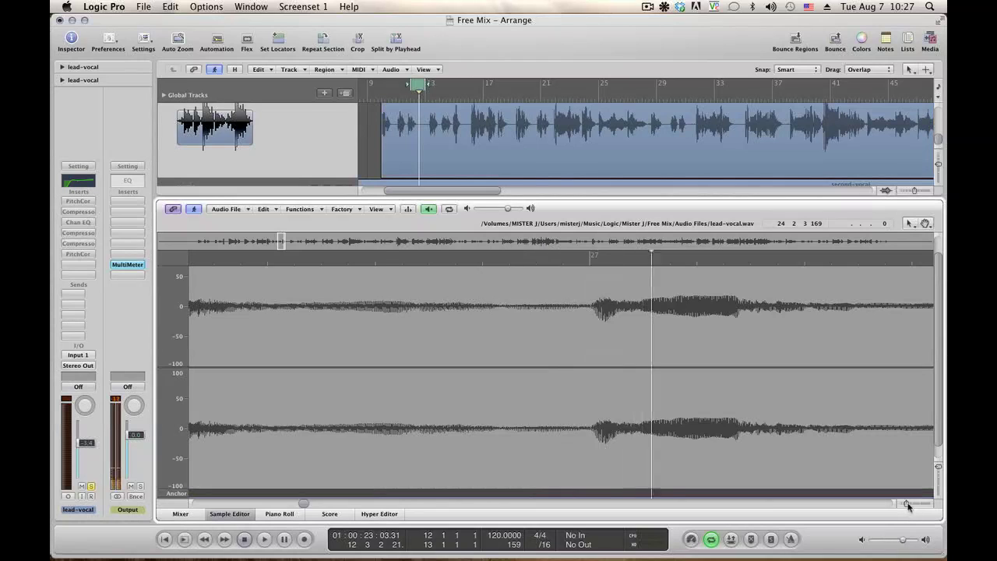
drag(908, 503, 905, 504)
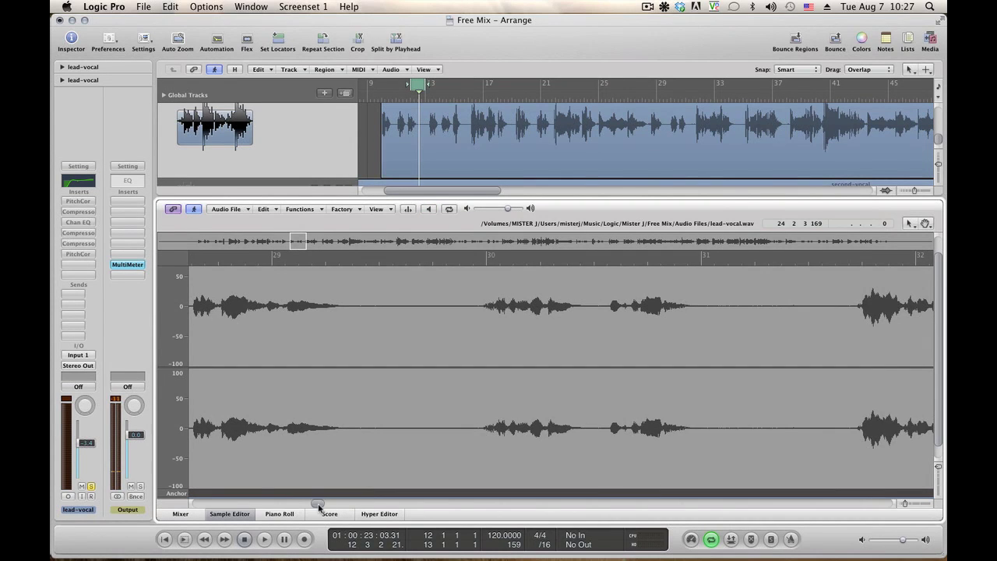
drag(317, 505, 315, 506)
key(alt+space)
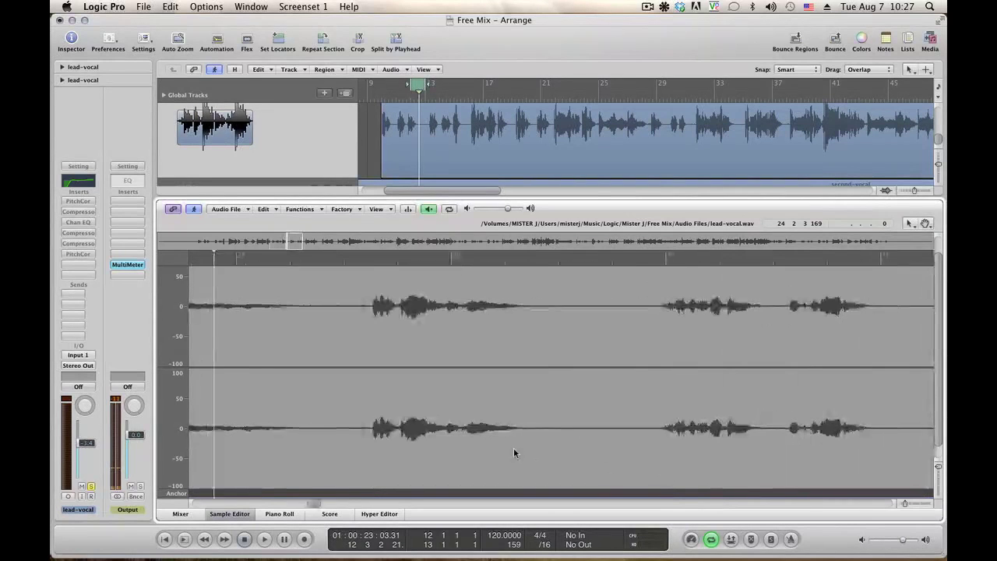
key(space)
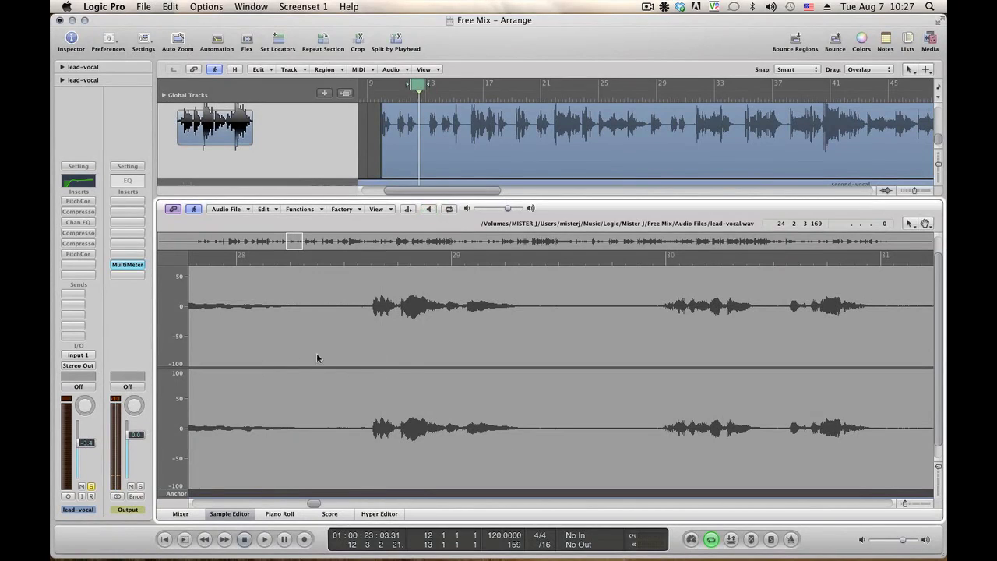
Step: Audition the end of the vocal tail after bar 28 from 28 2 1 146 and from 28 2 2 151
click(298, 352)
key(alt+space)
key(alt+space)
key(alt+space)
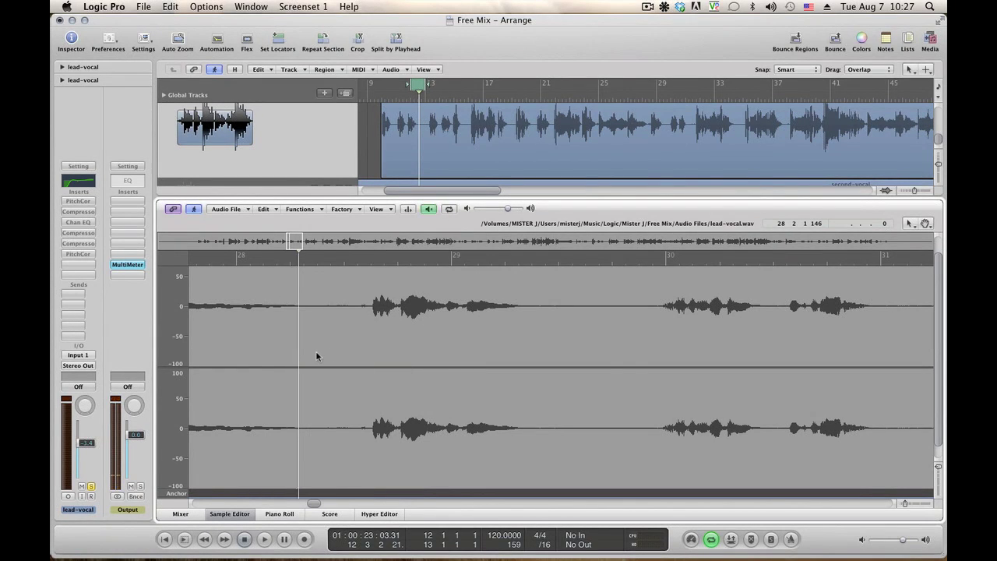
key(alt+space)
click(313, 351)
key(alt+space)
key(alt+space)
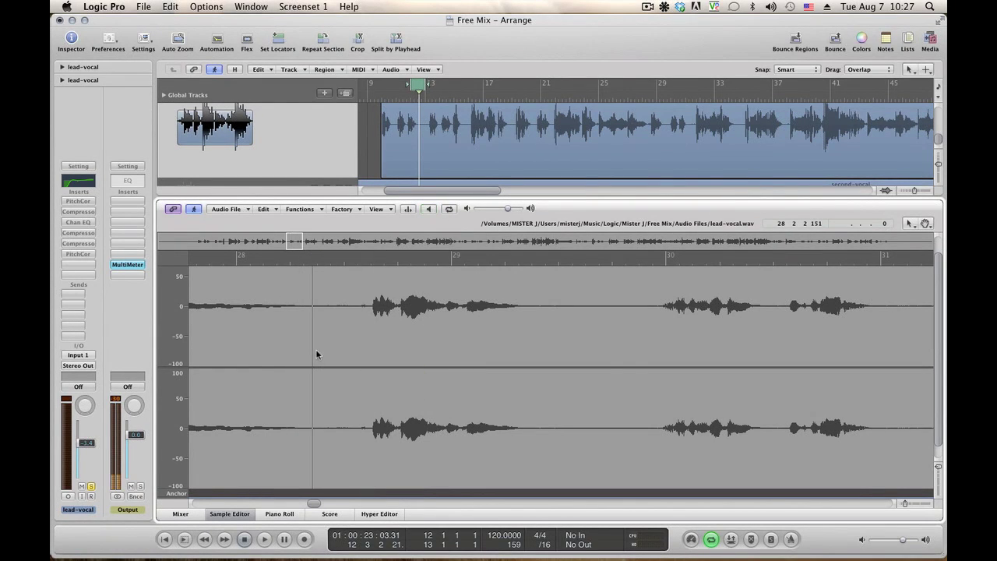
key(alt+space)
key(alt+space)
Step: Replay the gap after bar 28 from 28 2 1 224 to locate where the tail ends
click(303, 352)
key(alt+space)
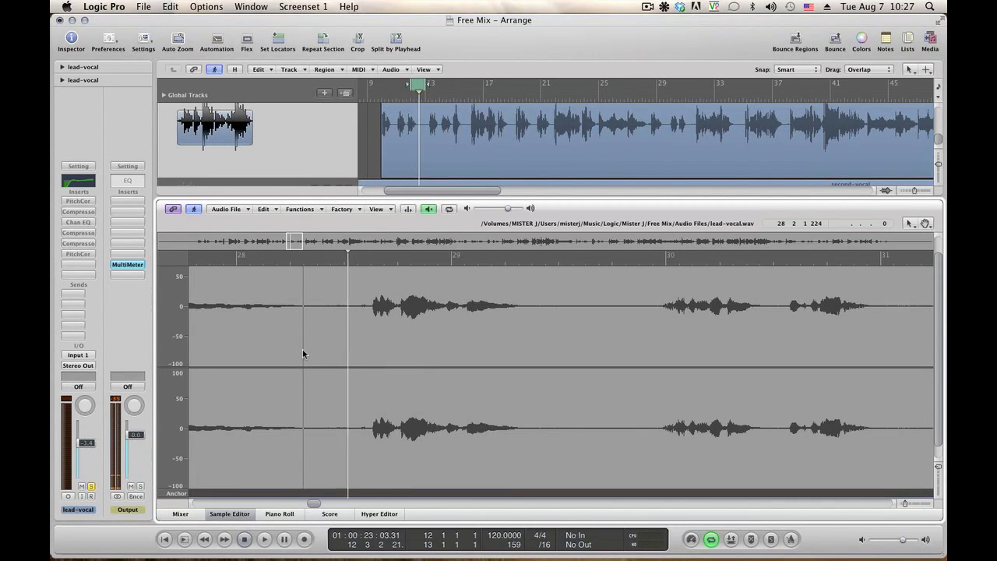
key(alt+space)
key(alt+space)
key(alt+space)
key(alt+space)
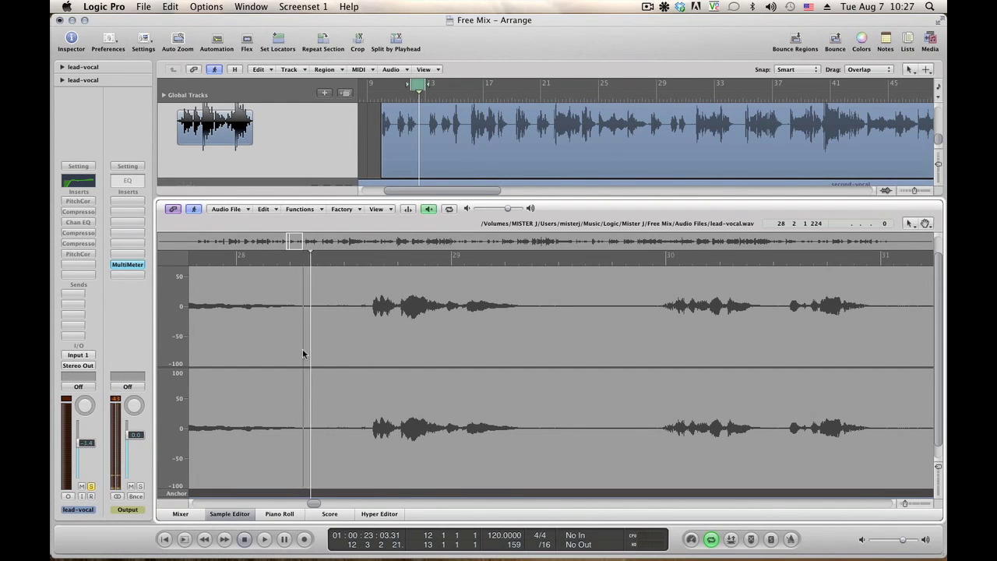
key(alt+space)
Step: Silence a short stretch of the gap from 28 2 1 222, length 1 229, and audition it from 27 4 4 31
drag(303, 352, 330, 350)
key(alt+space)
key(alt+space)
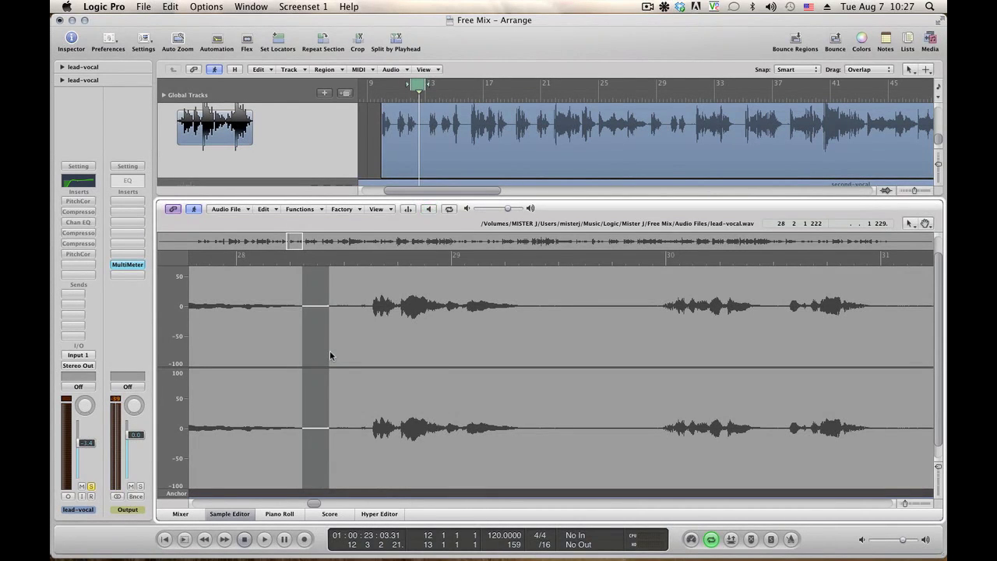
key(alt+space)
click(264, 209)
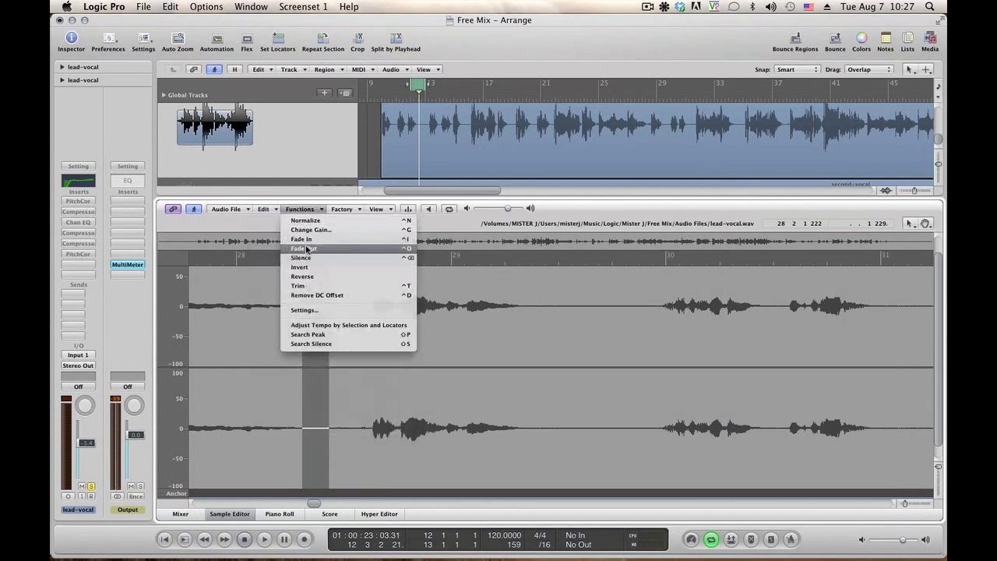
click(300, 257)
click(227, 314)
key(alt+space)
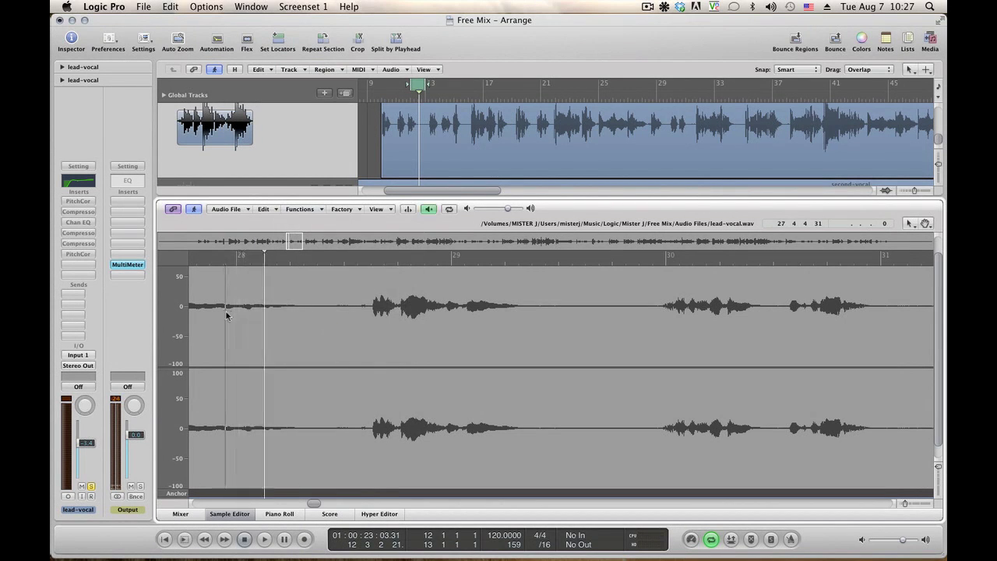
key(alt+space)
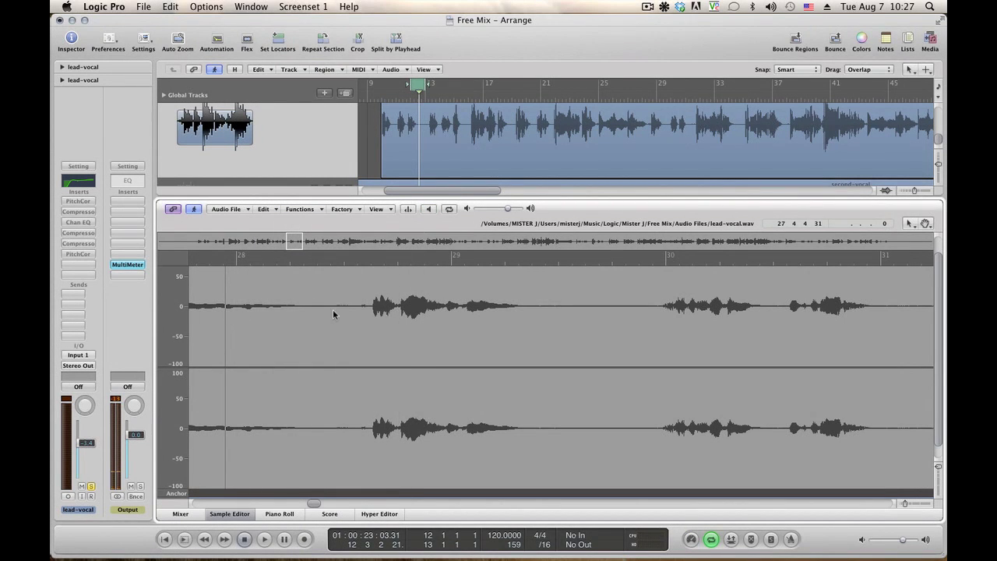
Step: Change the gain by -4.0 dB from 28 2 4 28, length 2 10, just before the phrase, and audition it from 27 4 4 9
drag(333, 312, 359, 313)
key(alt+space)
key(alt+space)
click(299, 211)
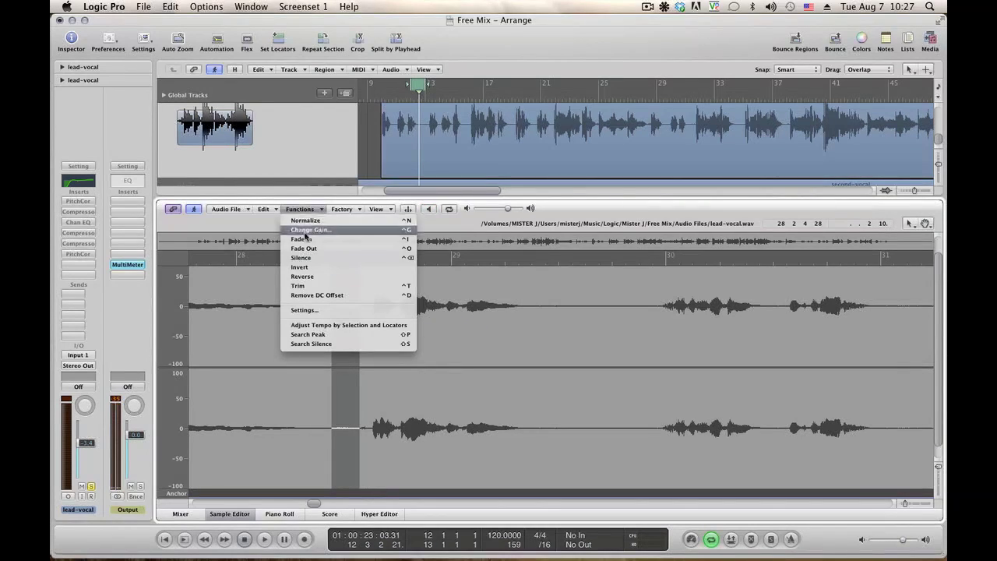
click(306, 231)
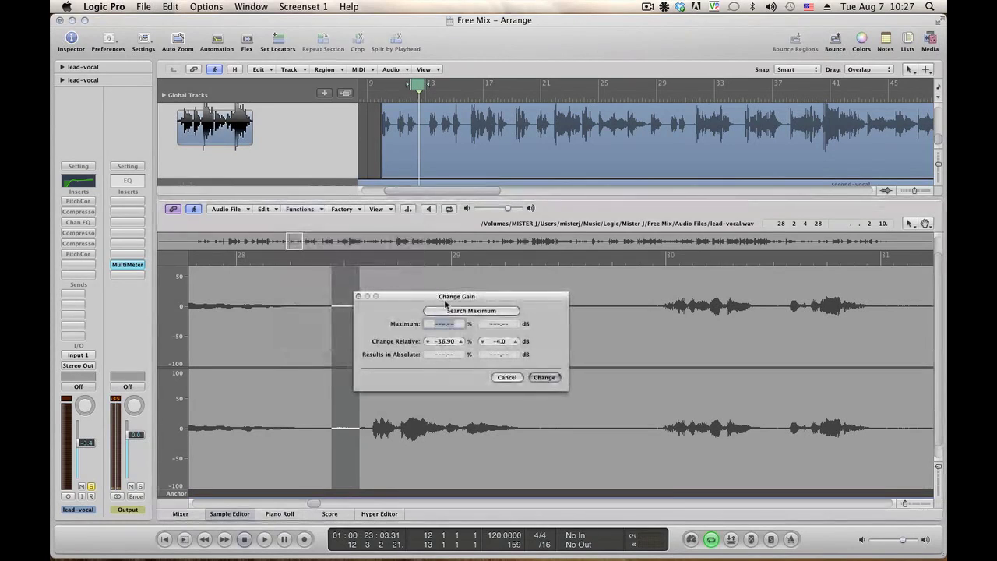
click(544, 378)
click(223, 338)
key(alt+space)
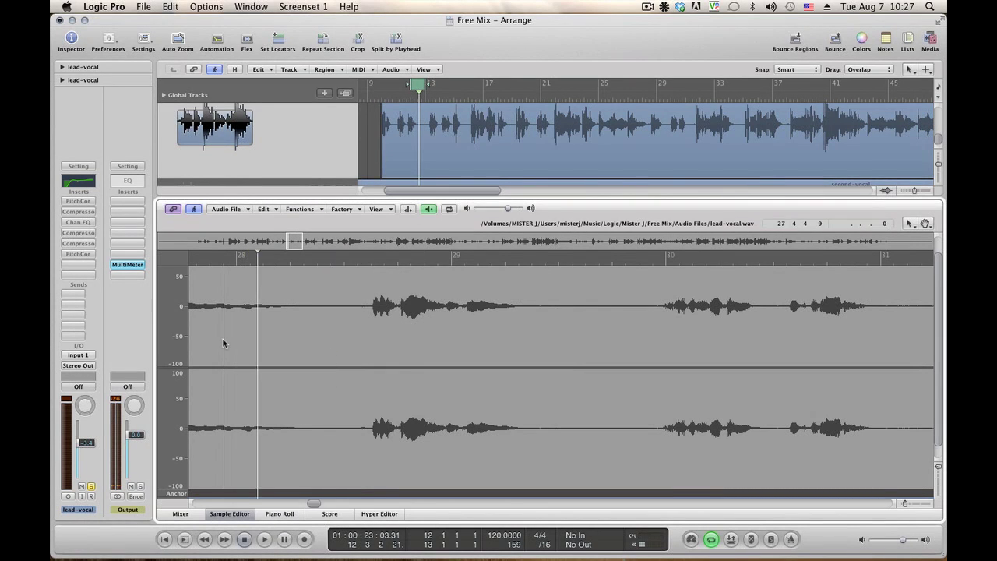
key(alt+space)
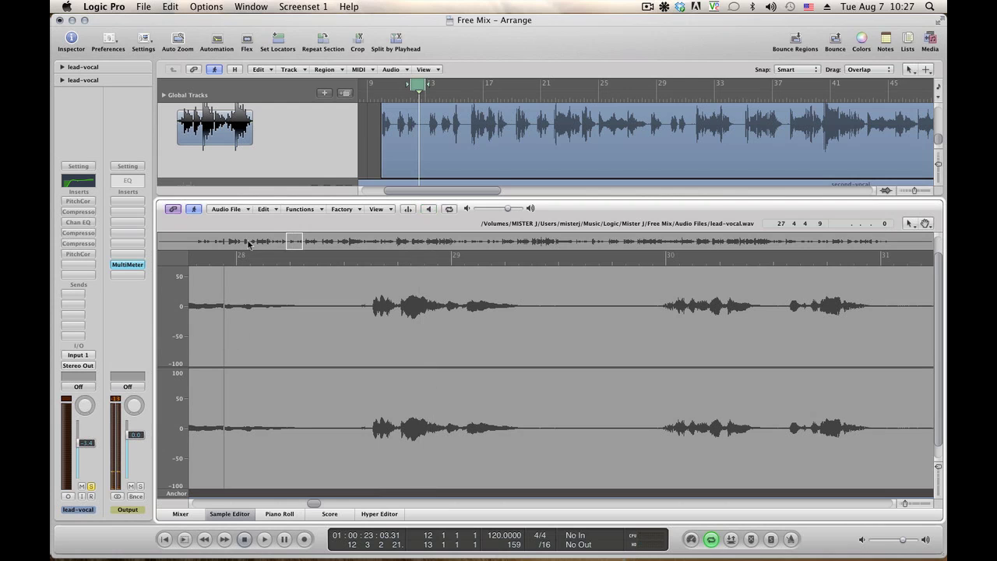
Step: Undo the last selection change and the gain change before the phrase following bar 28
click(264, 209)
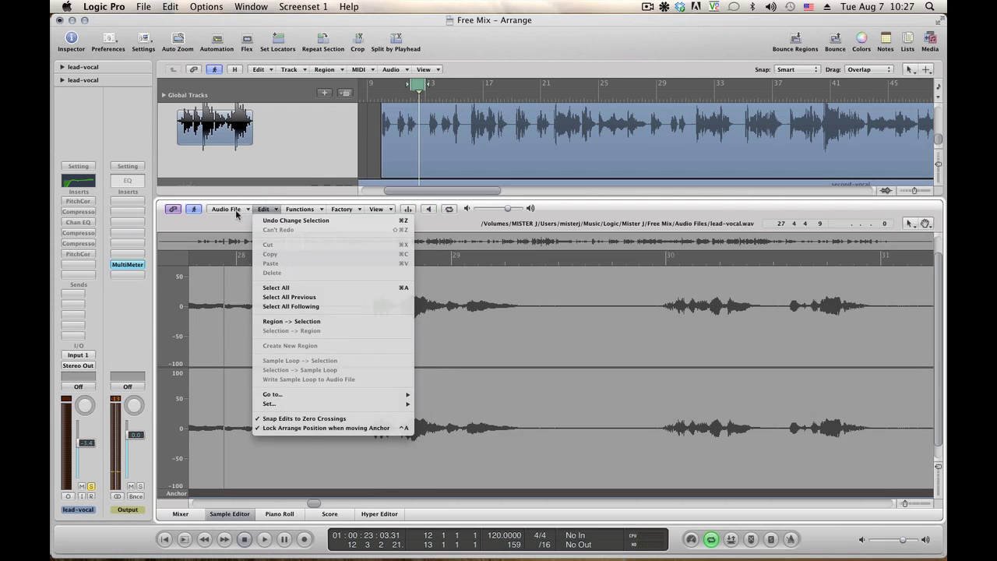
click(240, 211)
click(268, 209)
click(270, 220)
click(267, 211)
click(270, 221)
click(267, 210)
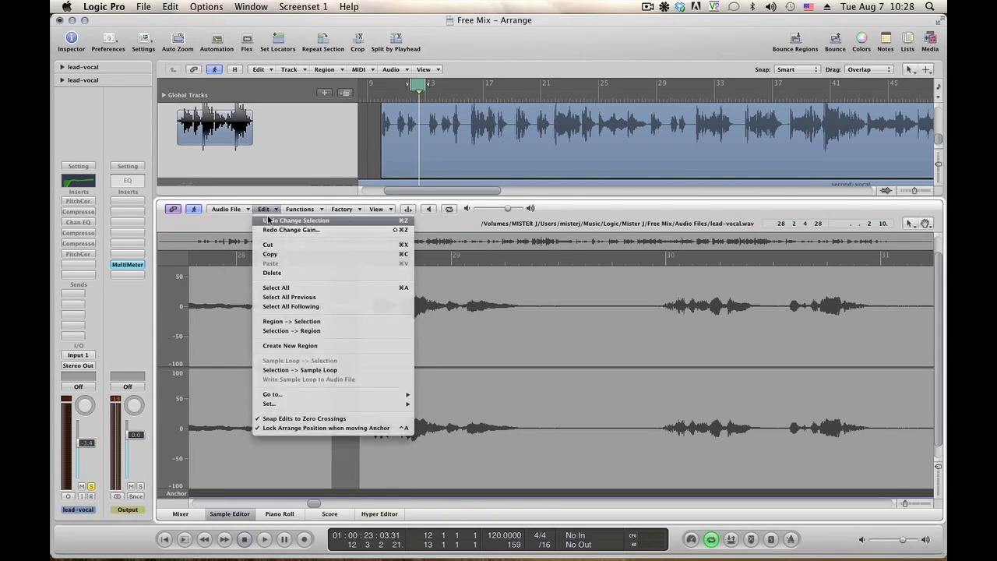
Step: Undo the remaining selection changes and the silencing of the stretch at 28 2 1 222
click(269, 221)
click(268, 211)
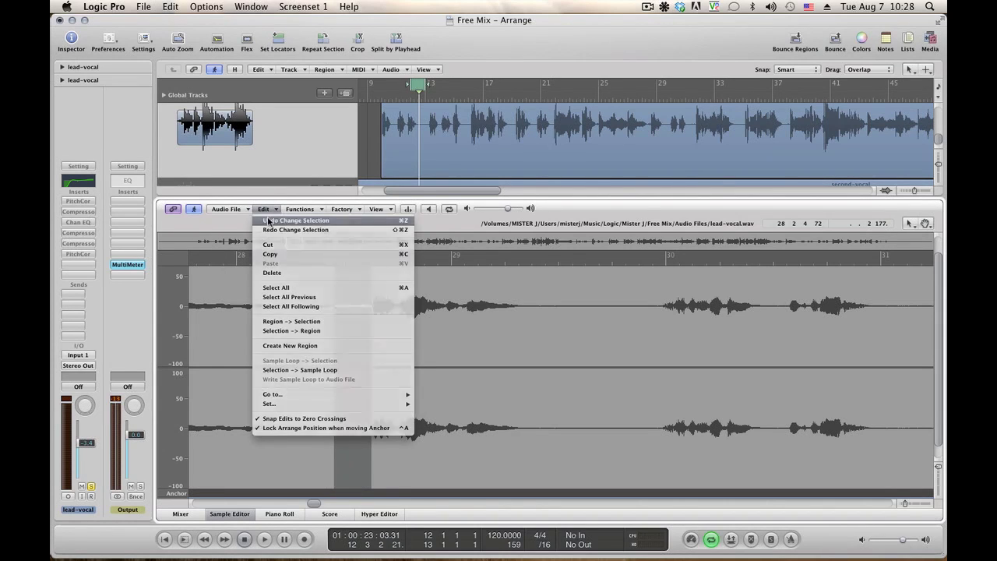
click(269, 221)
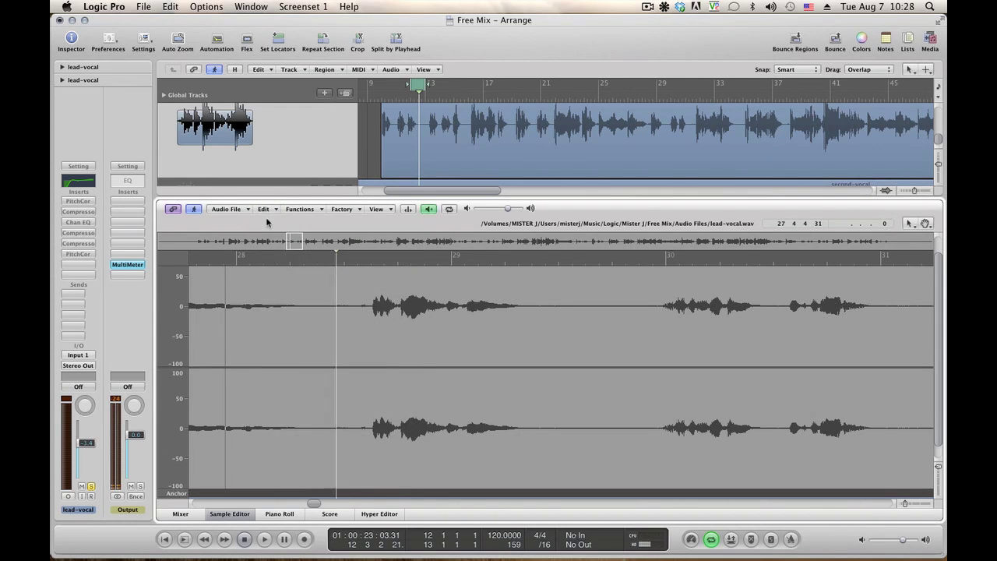
key(alt+space)
click(265, 210)
click(267, 220)
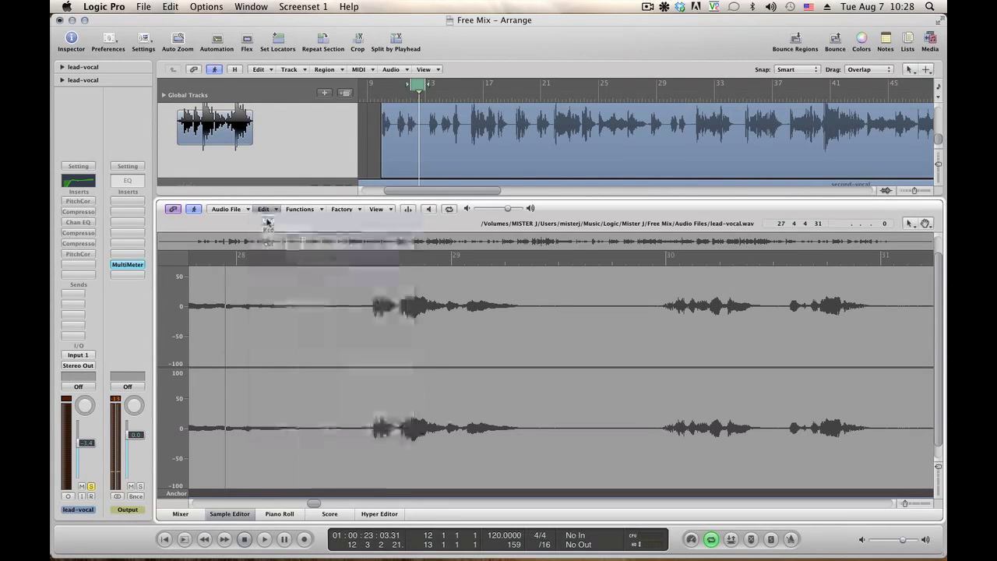
click(267, 210)
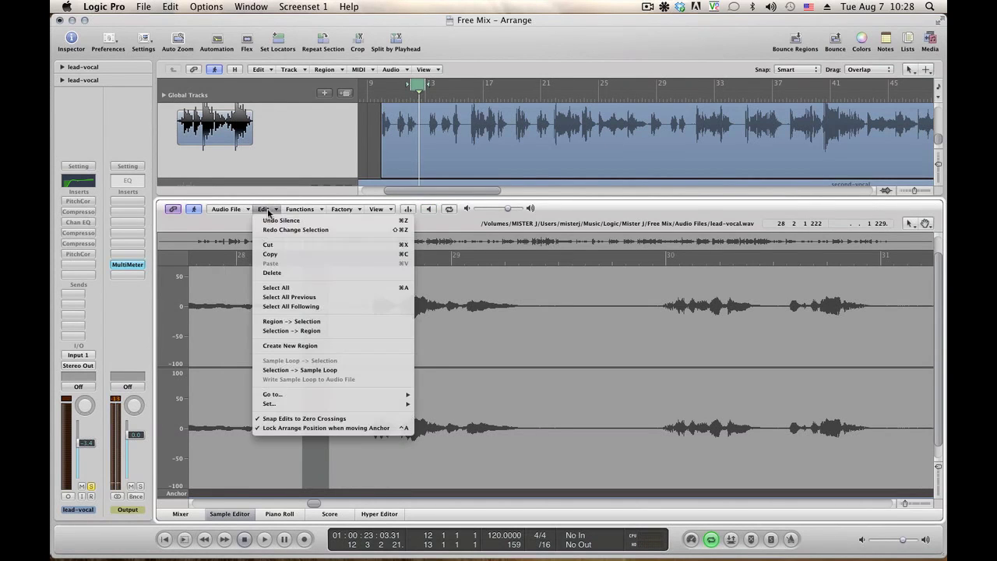
click(268, 221)
Step: Change the gain by -4.0 dB from 28 2 4 95, length 1 183, before the phrase, and audition it from 27 4 4 120
click(229, 302)
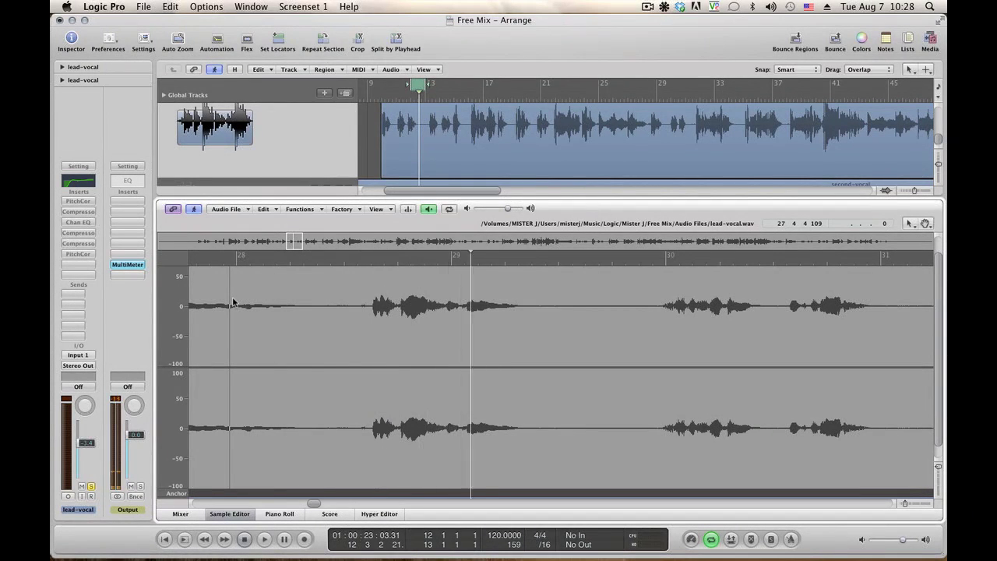
drag(340, 318, 360, 317)
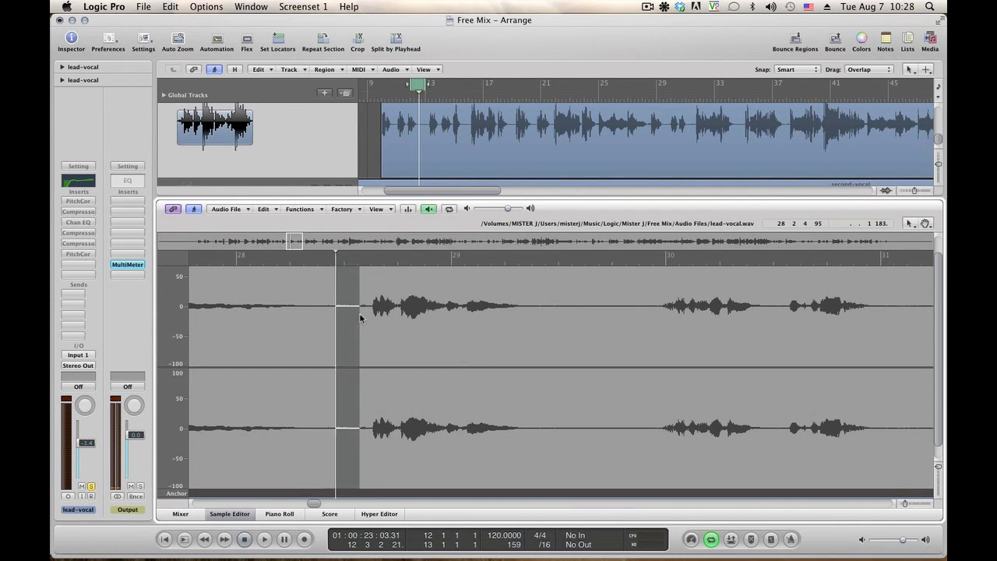
click(299, 209)
click(303, 231)
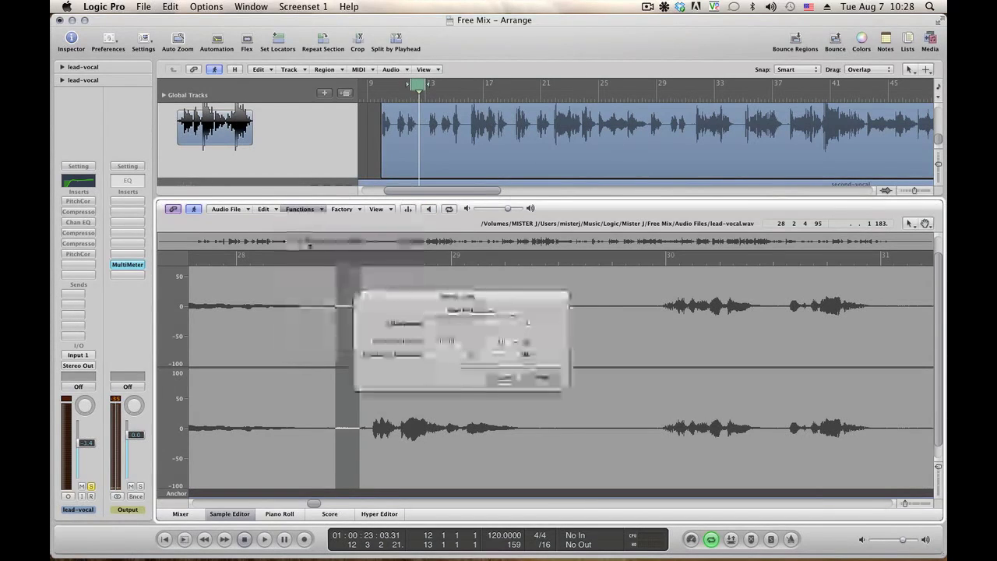
click(546, 380)
click(229, 344)
key(space)
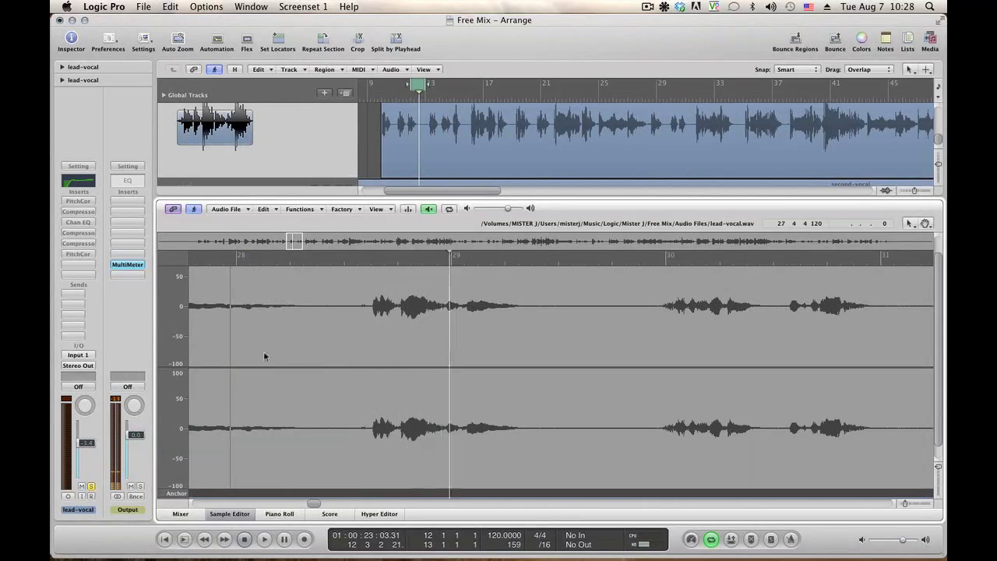
key(space)
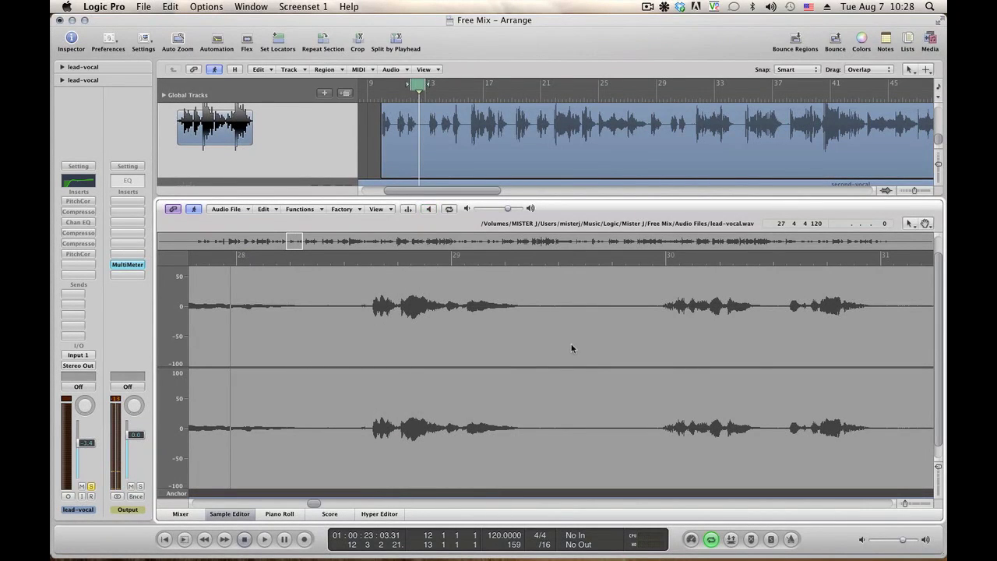
Step: Silence the gap before bar 30 from 29 3 1 216, length 1 2 76, and audition the result from 29 1 1 231
drag(571, 343, 653, 343)
key(space)
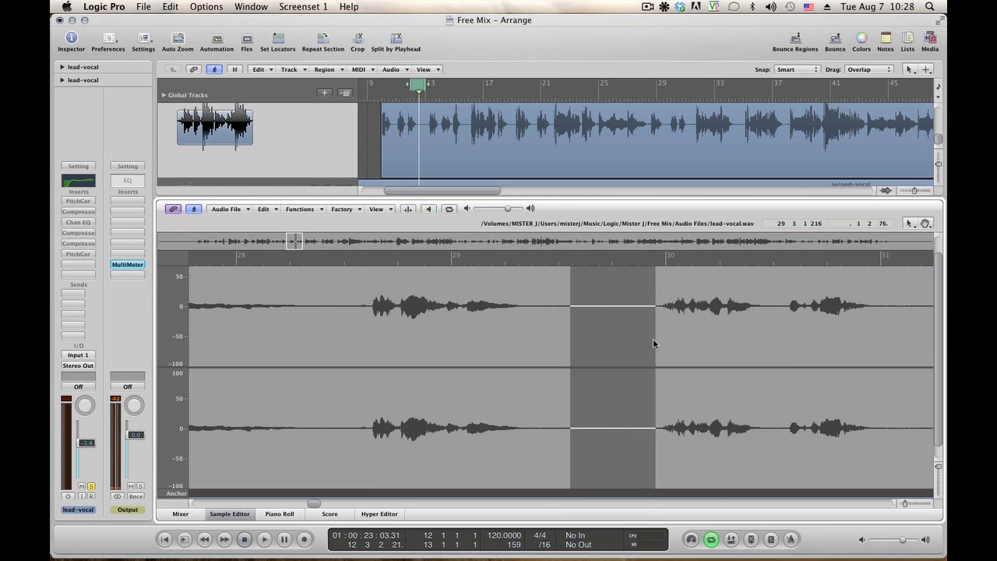
click(272, 210)
click(300, 209)
click(300, 209)
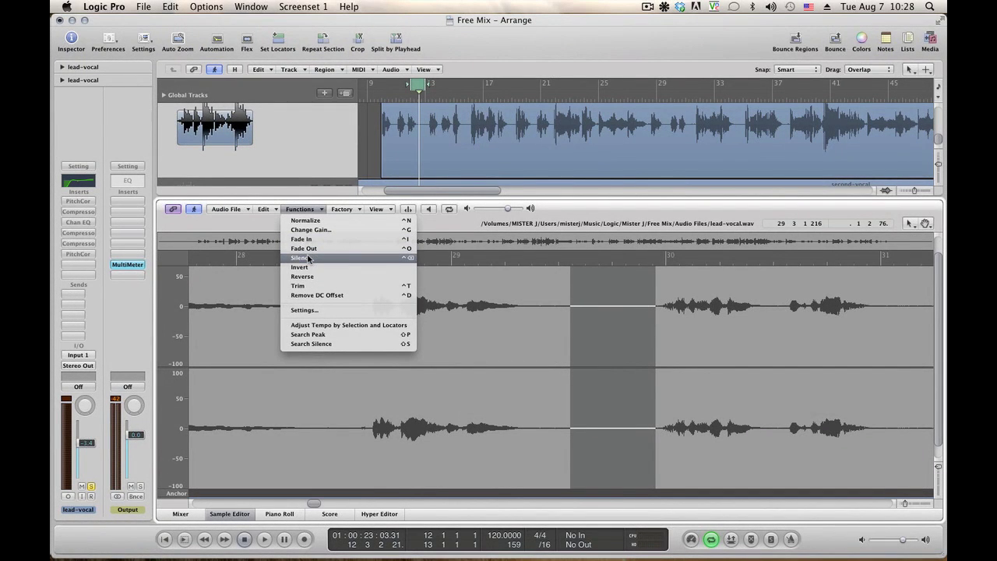
click(310, 258)
click(464, 327)
key(alt+space)
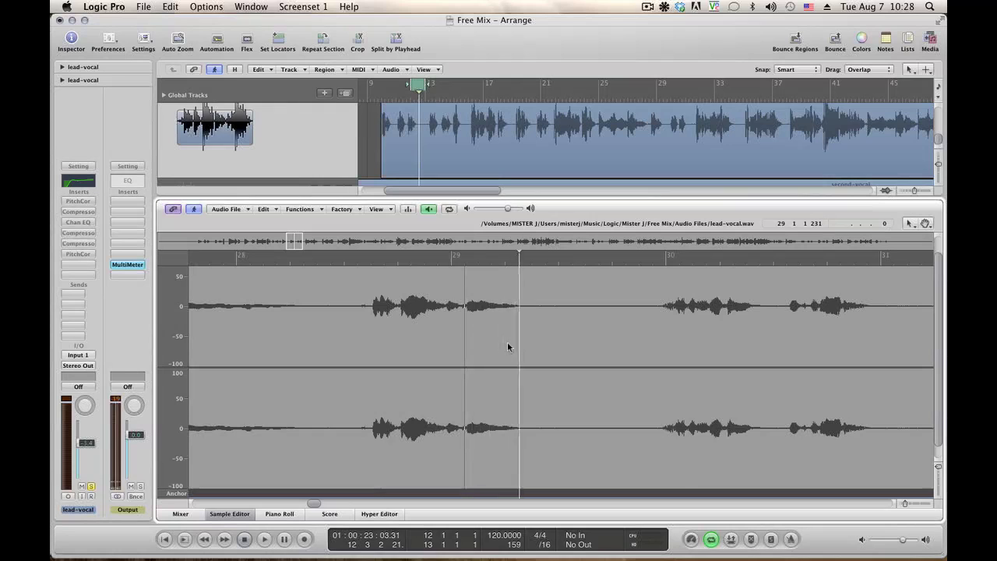
key(alt+space)
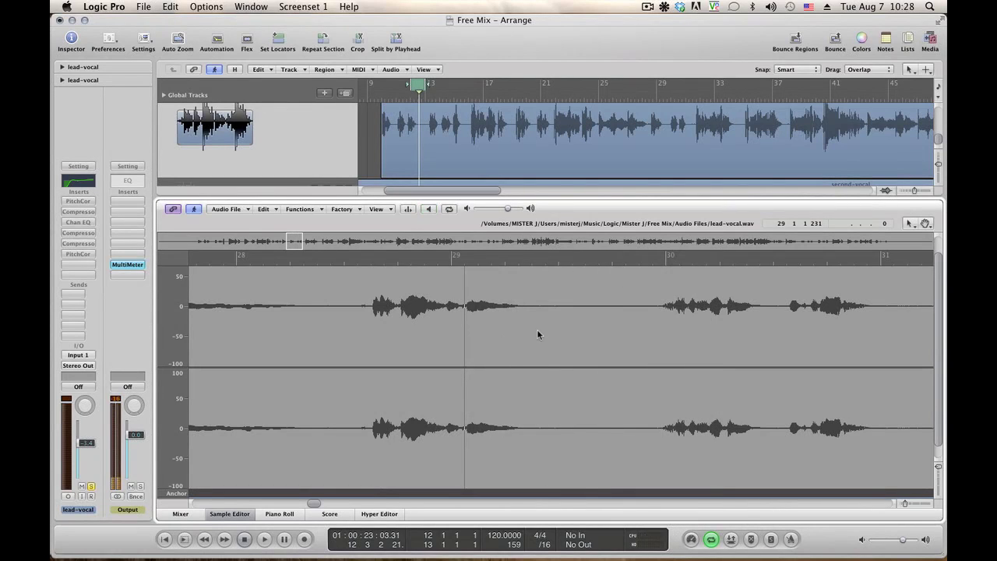
Step: Silence the earlier part of the gap from 29 3 1 15, length 3 194, and audition the result from 29 1 4 101
key(alt+space)
key(alt+space)
drag(558, 322, 610, 328)
key(alt+space)
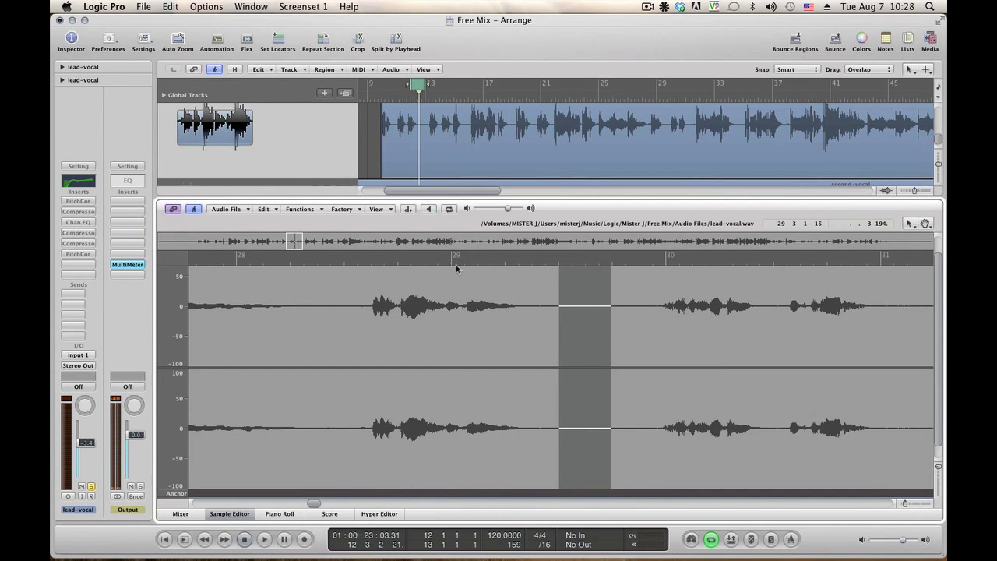
click(310, 209)
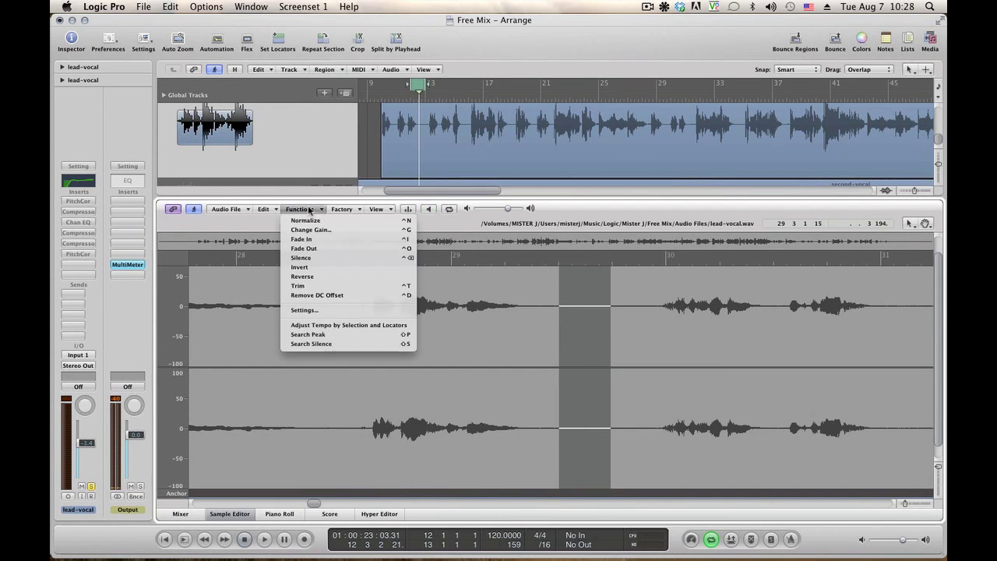
click(311, 256)
click(498, 305)
key(alt+space)
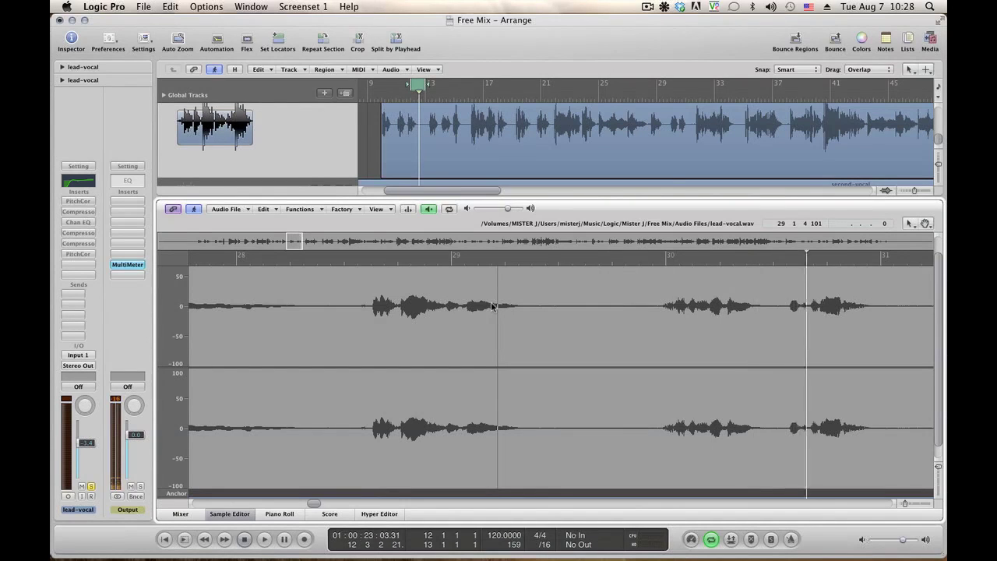
key(alt+space)
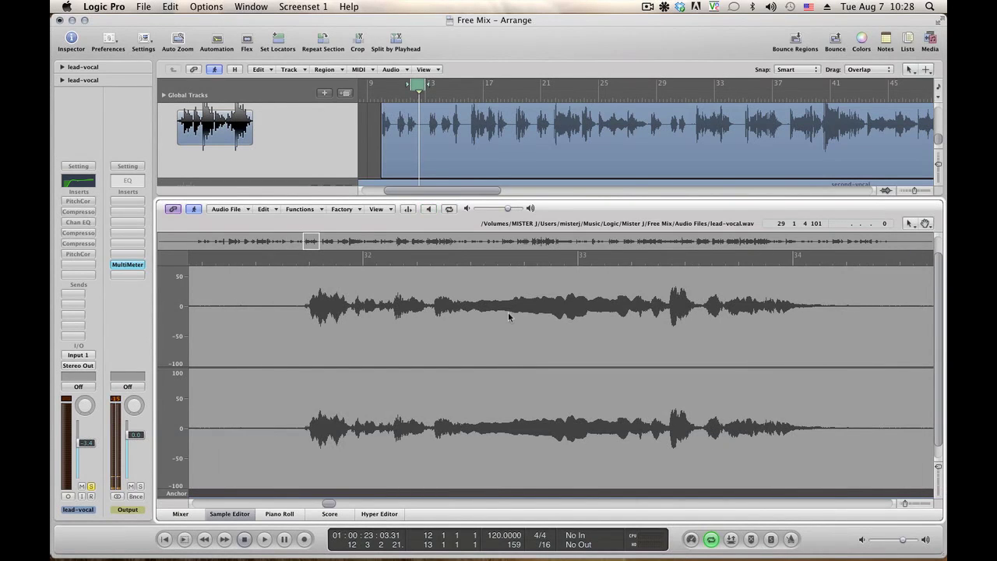
Step: Silence the gap after bar 31 from 31 1 3 15, length 2 1 87, up to just before the next phrase
scroll(330, 507, left, 5)
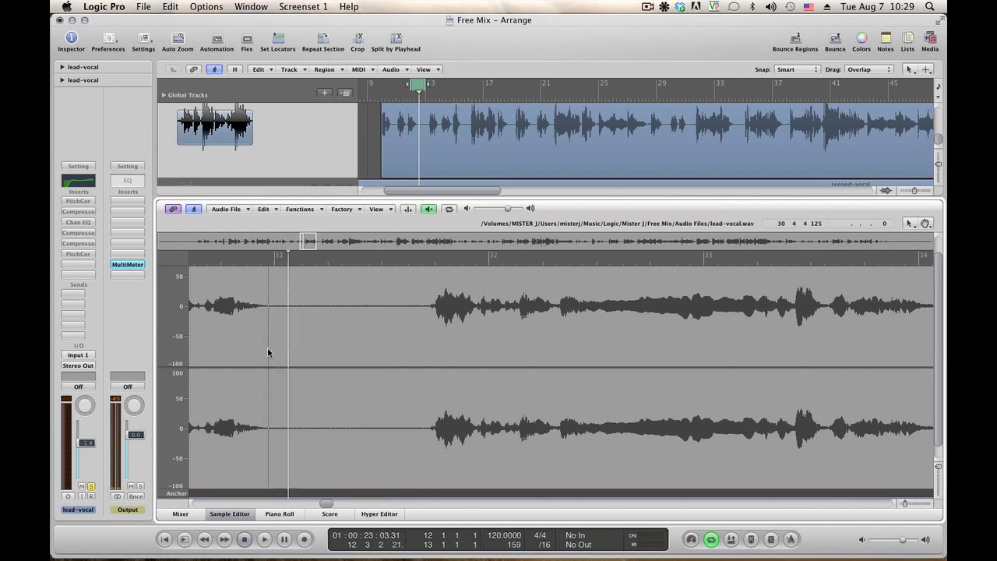
drag(302, 350, 428, 356)
key(alt+space)
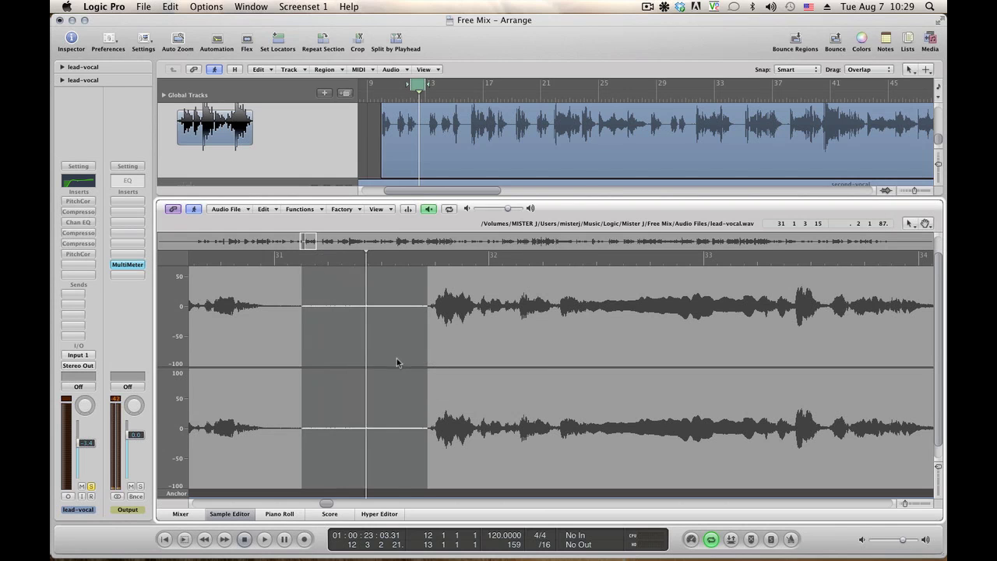
click(298, 209)
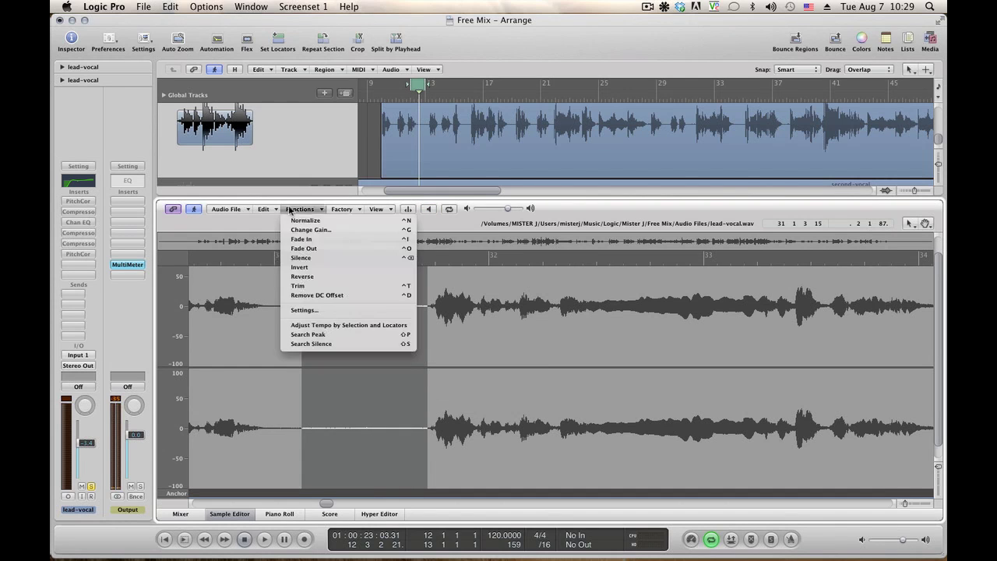
click(300, 257)
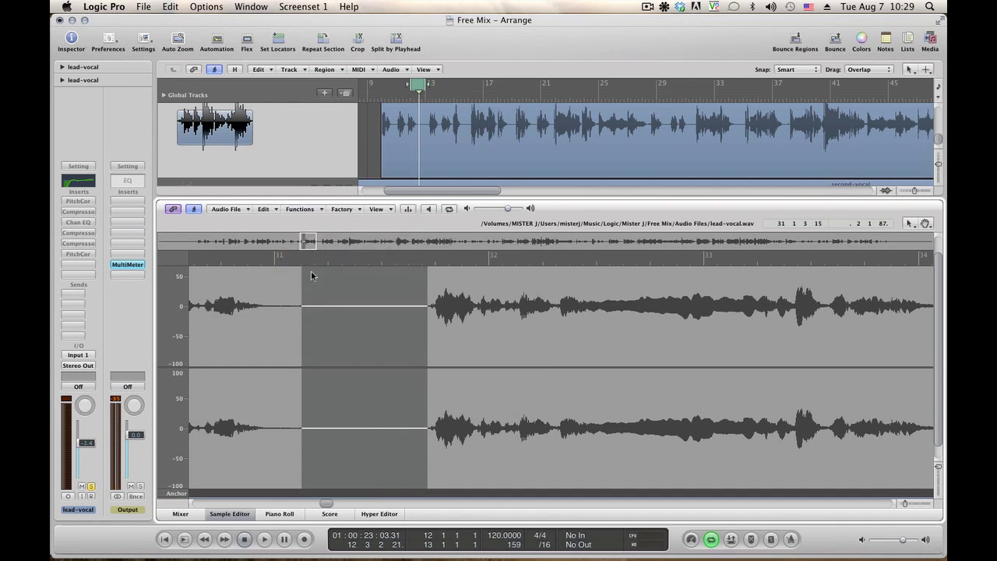
Step: Audition the edited vocal from 31 2 2 167 through the following phrase into the gap before bar 35
click(351, 335)
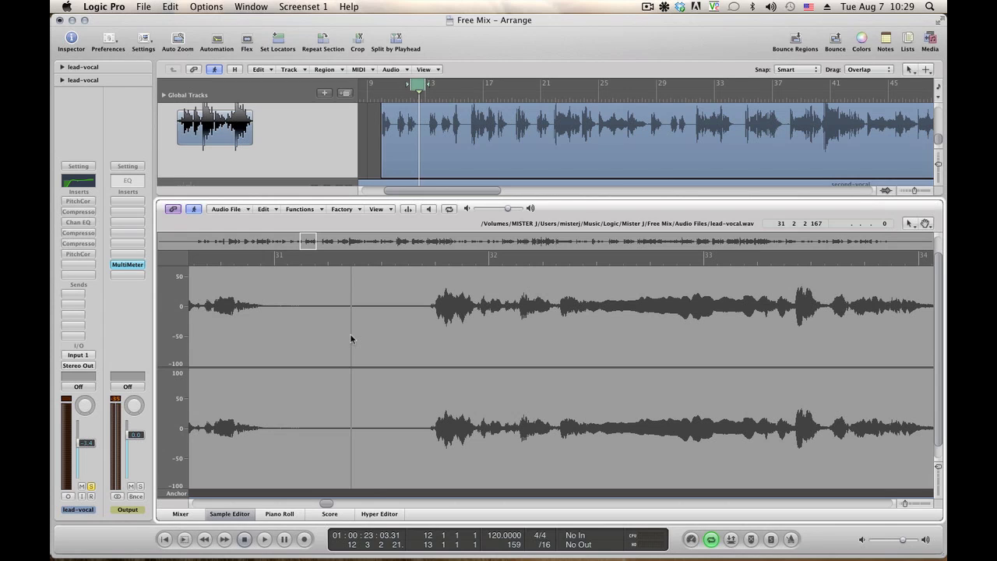
key(alt+space)
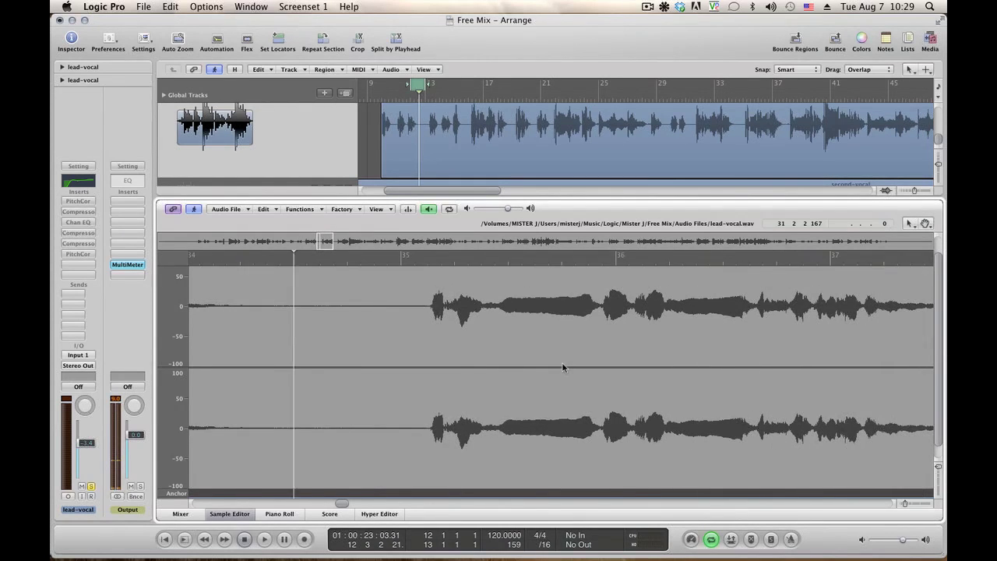
key(alt+space)
Step: Silence part of the gap before bar 35 from 34 2 4 42, length 1 1 144, and audition the result from 34 1 2 84
drag(283, 329, 357, 331)
key(alt+space)
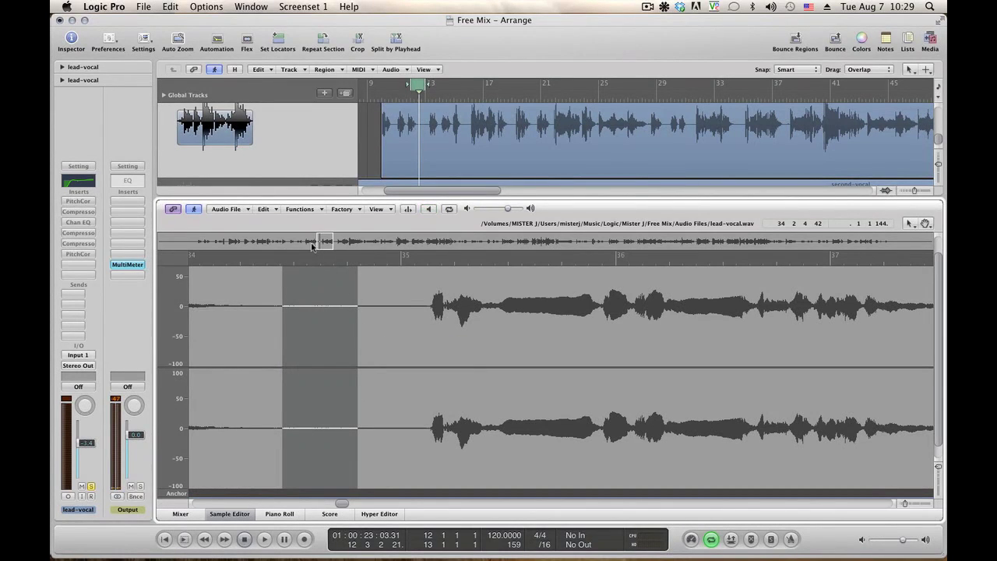
click(276, 210)
mouse_move(300, 209)
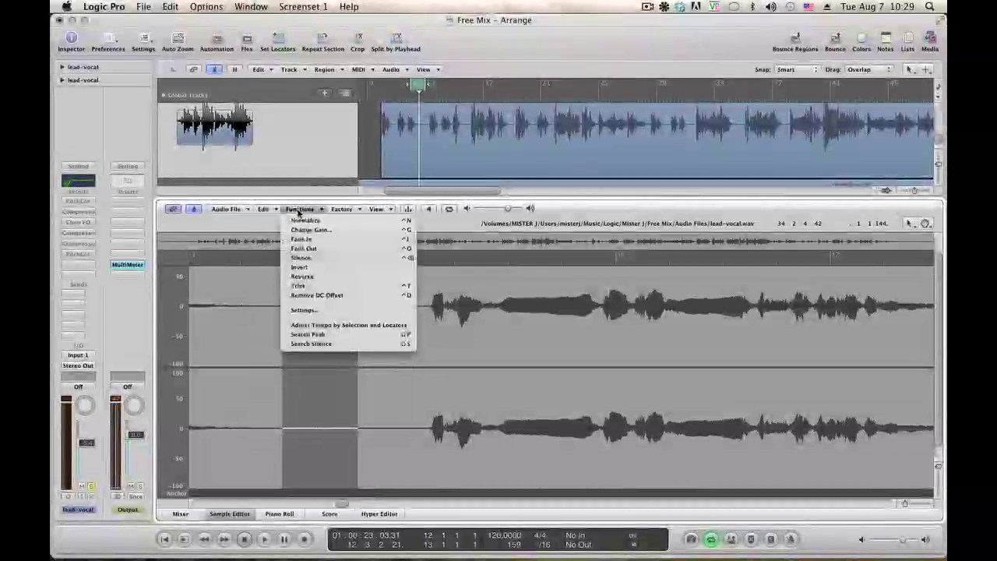
click(307, 260)
click(206, 325)
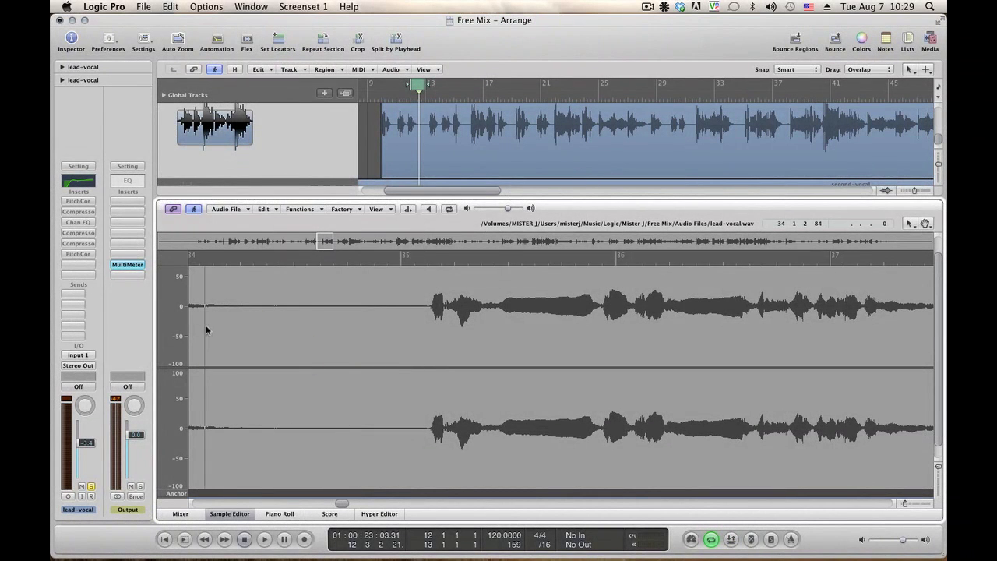
key(alt+space)
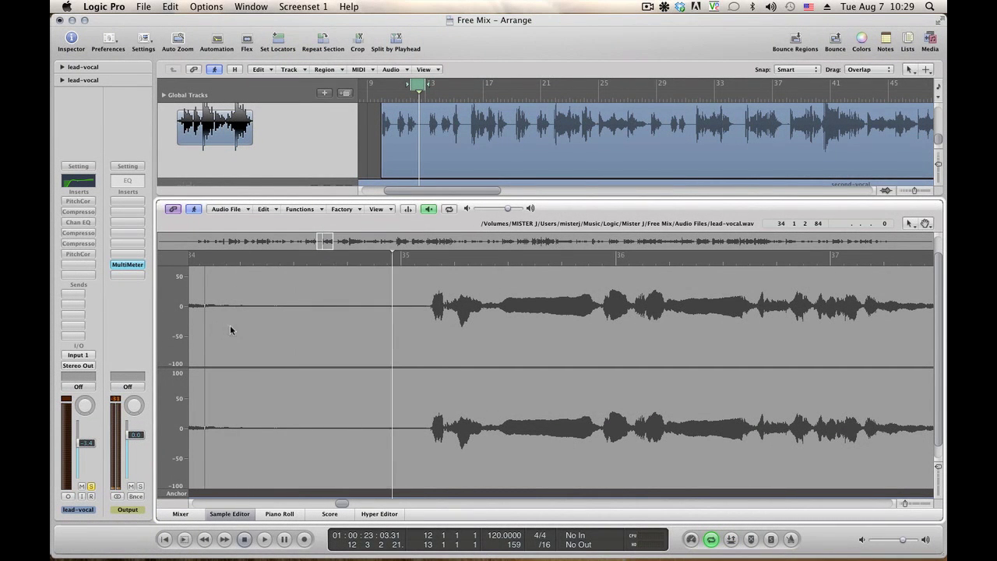
key(alt+space)
Step: Audition the gap from 34 4 1 230, and silence its later part from 34 3 4 35, length 1 2 117, up to just before the phrase
click(360, 314)
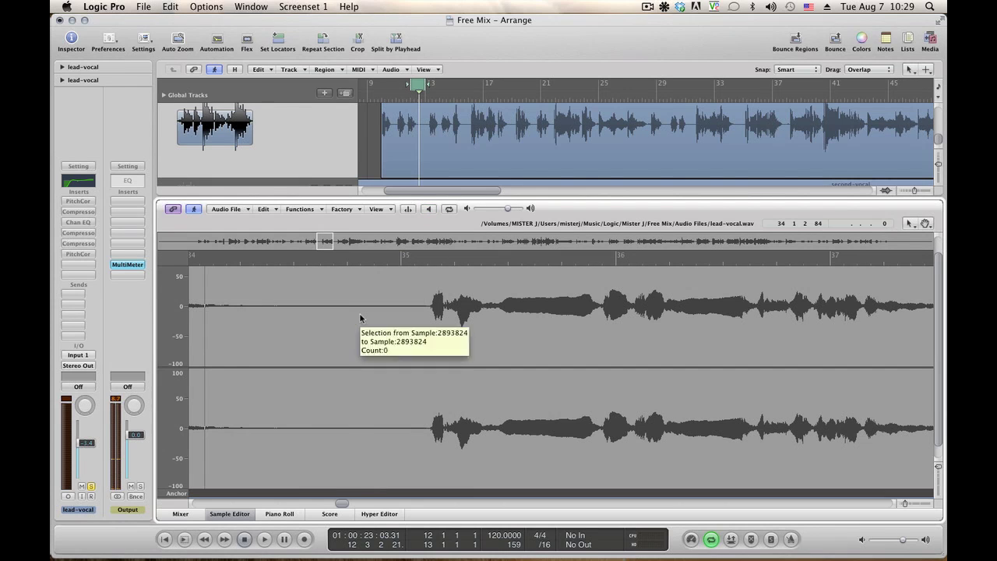
key(alt+space)
key(alt+space)
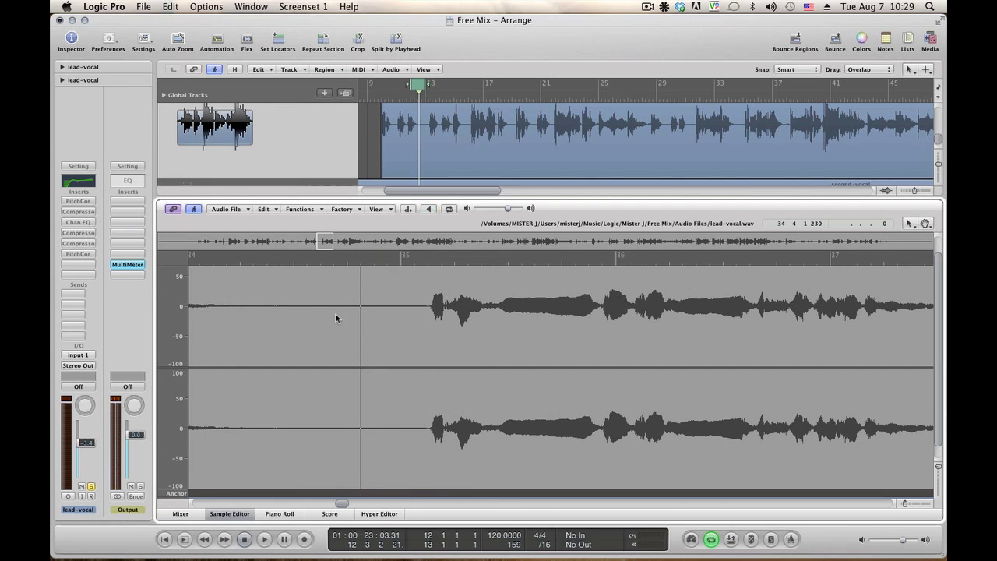
drag(335, 312, 422, 318)
key(alt+space)
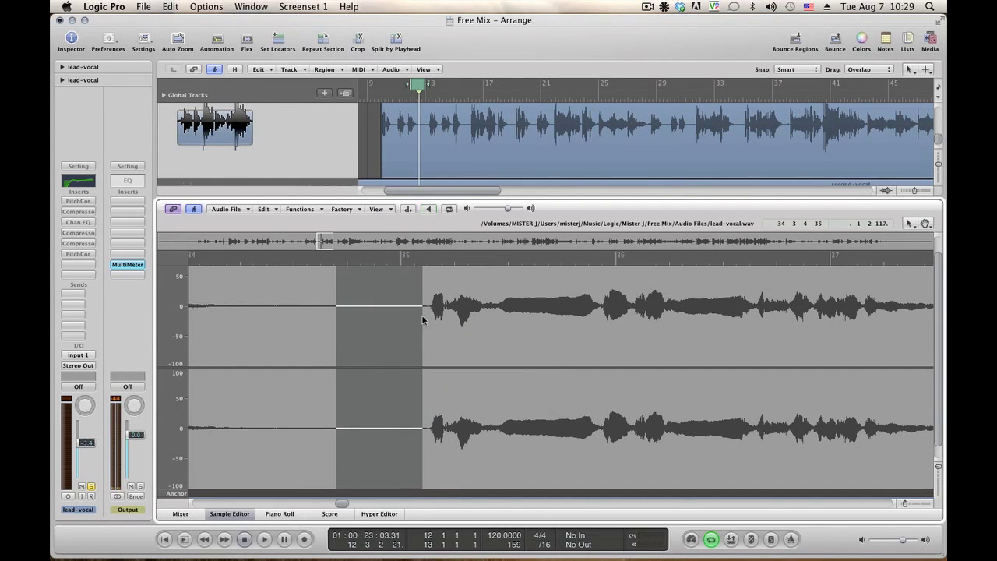
click(299, 209)
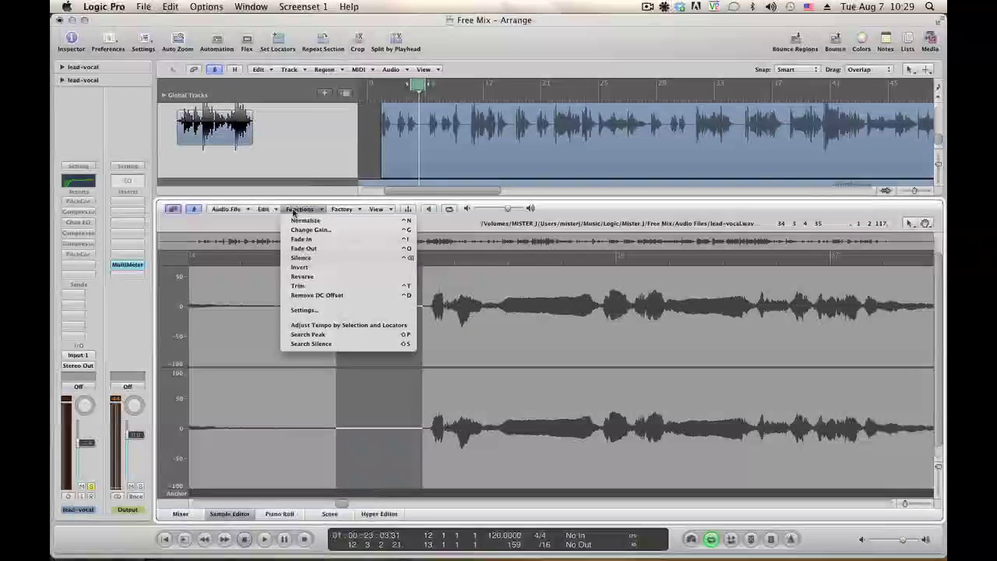
click(312, 261)
Step: Audition the silenced gap and the phrases after it from 34 4 4 123
click(393, 313)
key(alt+space)
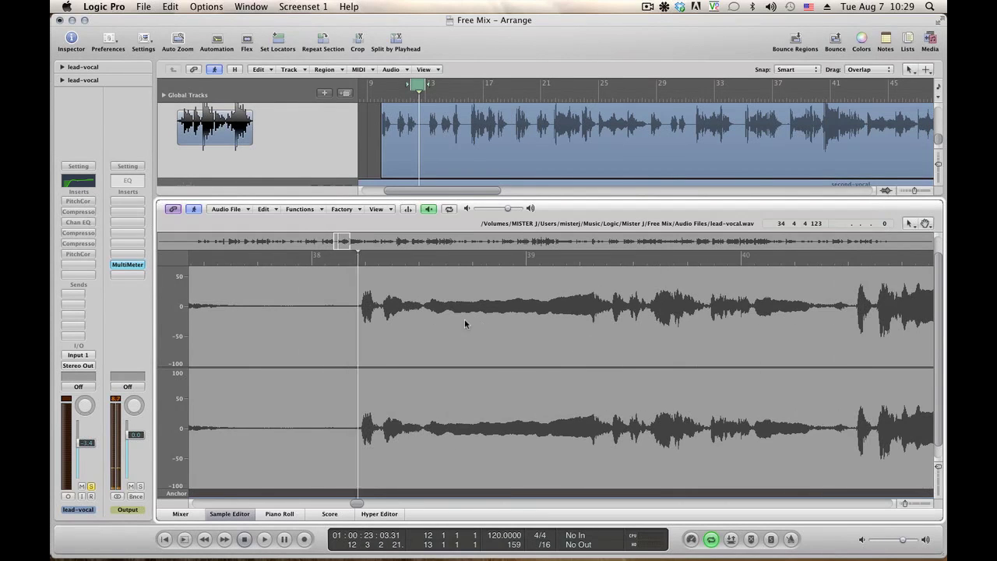
key(alt+space)
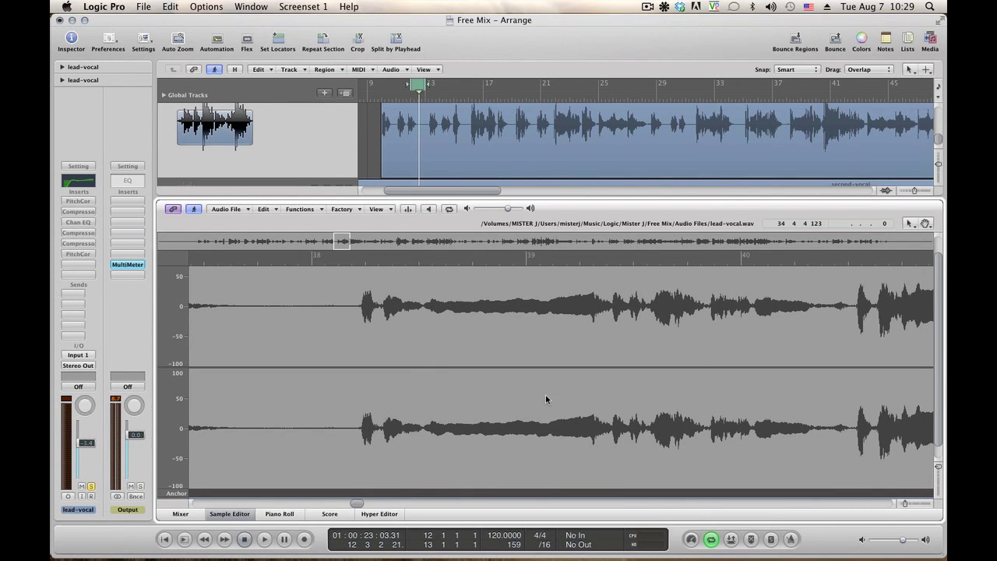
key(alt+space)
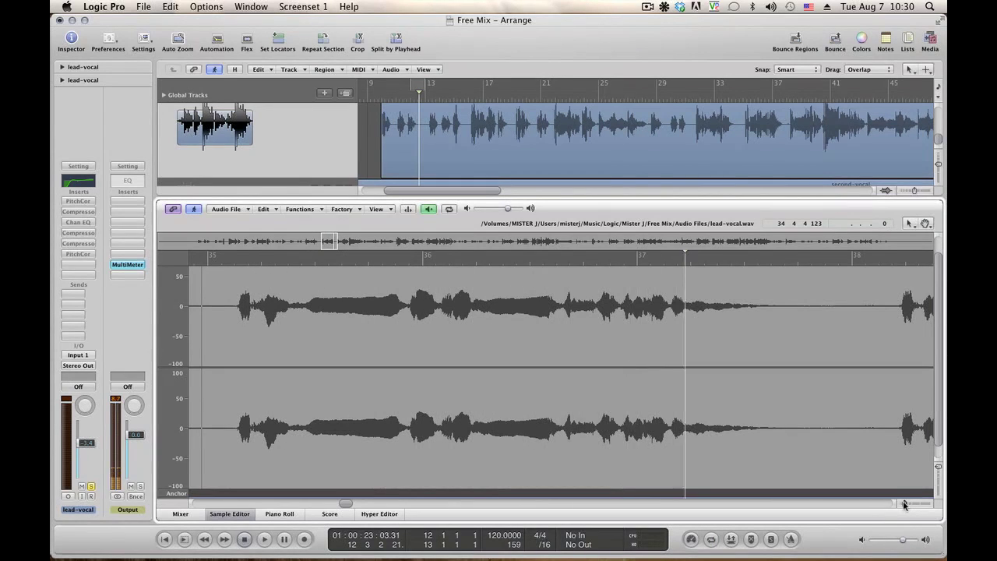
drag(904, 505, 902, 506)
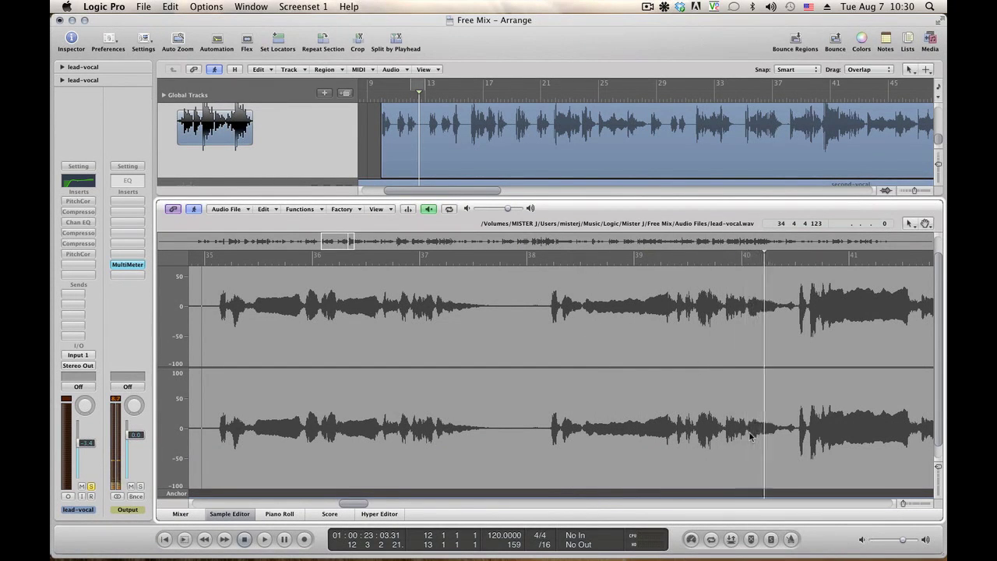
key(space)
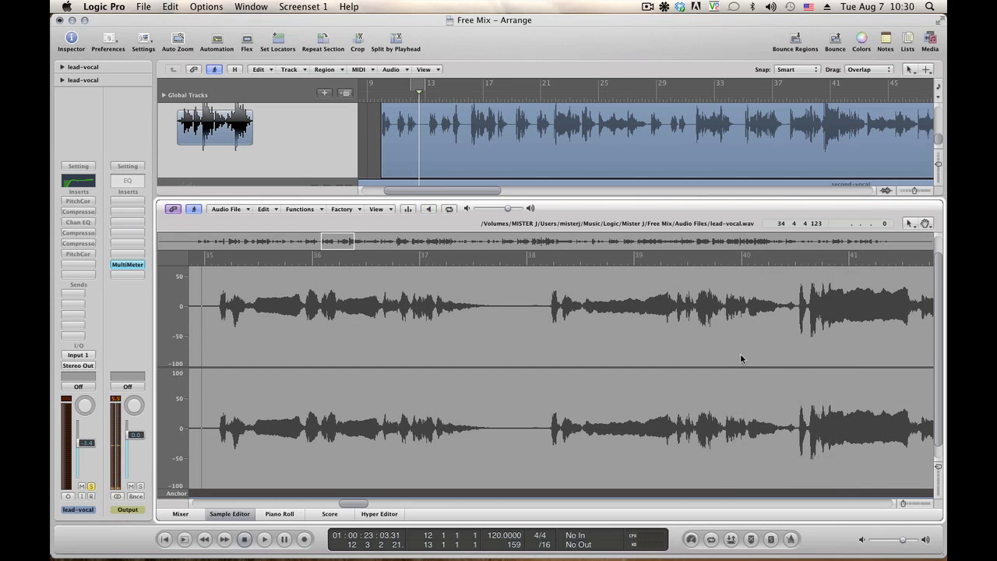
Step: Audition the short gap between bars 40 and 41 from 40 2 2 203, 39 4 4 149 and 40 2 3 52
click(781, 352)
key(space)
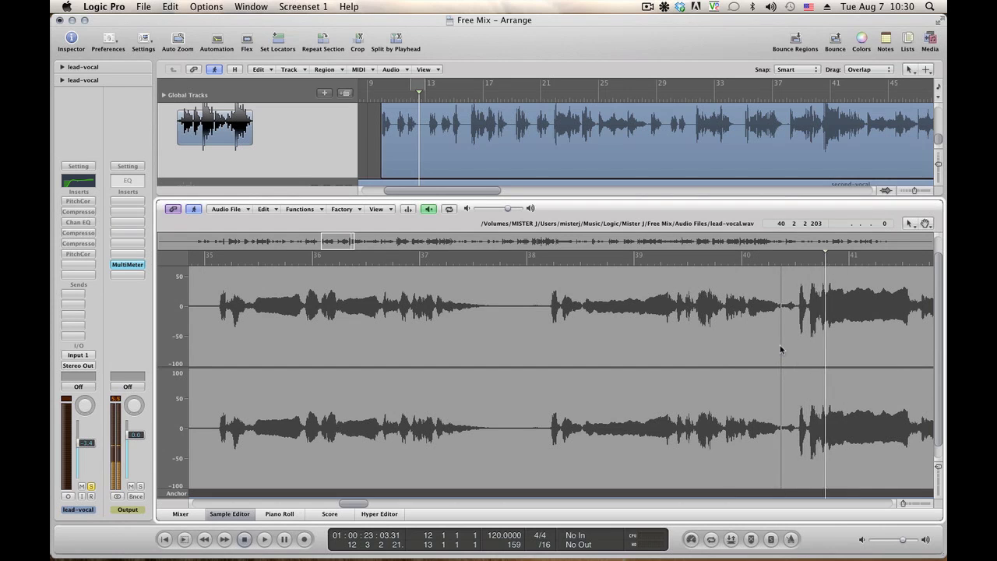
key(space)
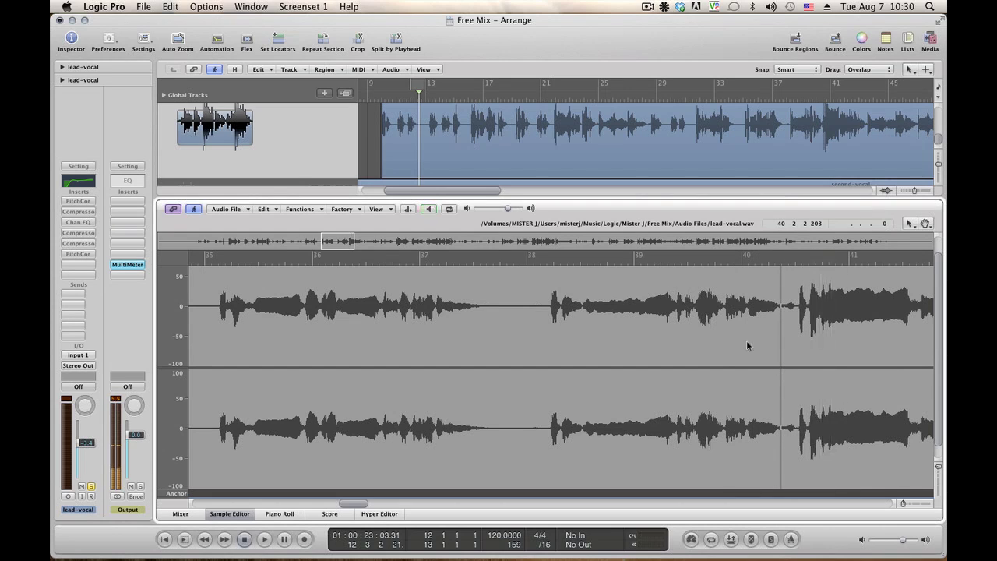
key(space)
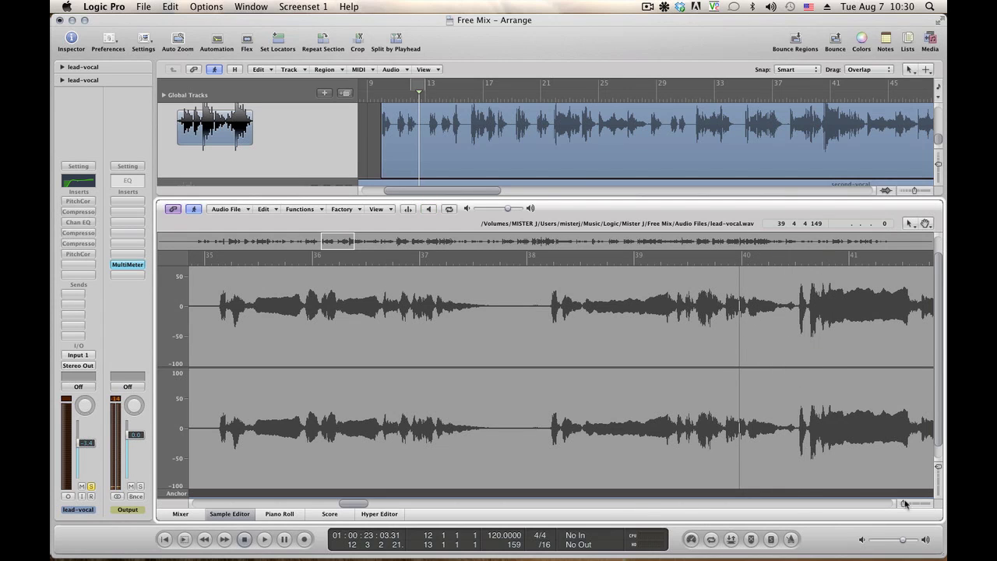
drag(905, 507, 907, 507)
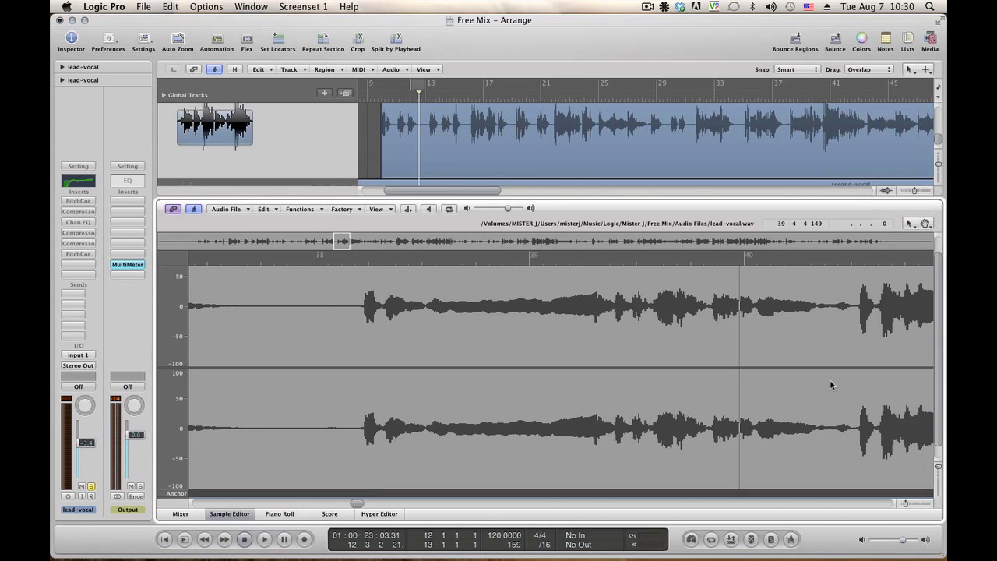
click(827, 357)
key(space)
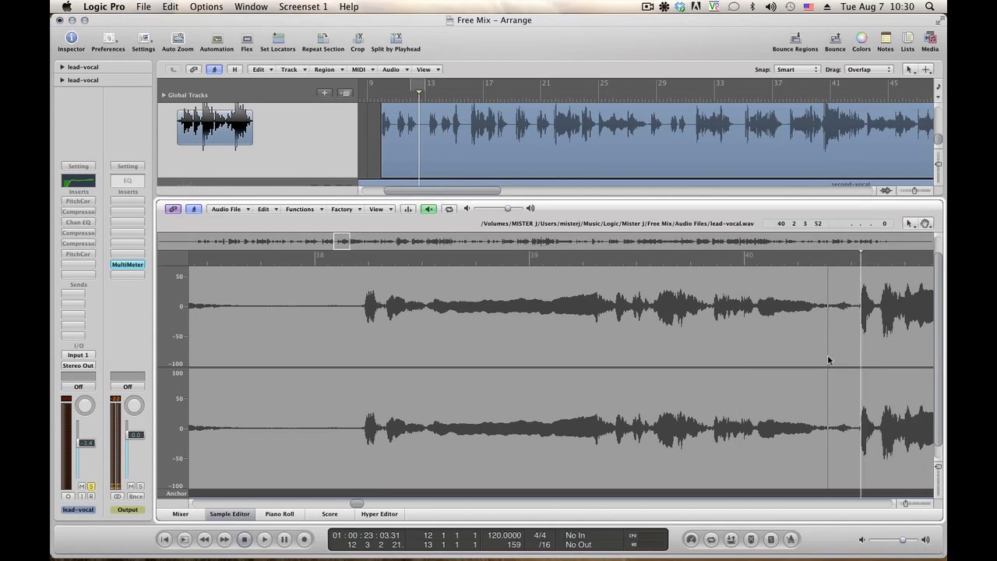
Step: Change the gain by -4.0 dB twice from 40 2 3 174, length 1 190, before the phrase, and audition it from 39 2 3 180
drag(827, 360, 859, 348)
key(alt+space)
click(302, 209)
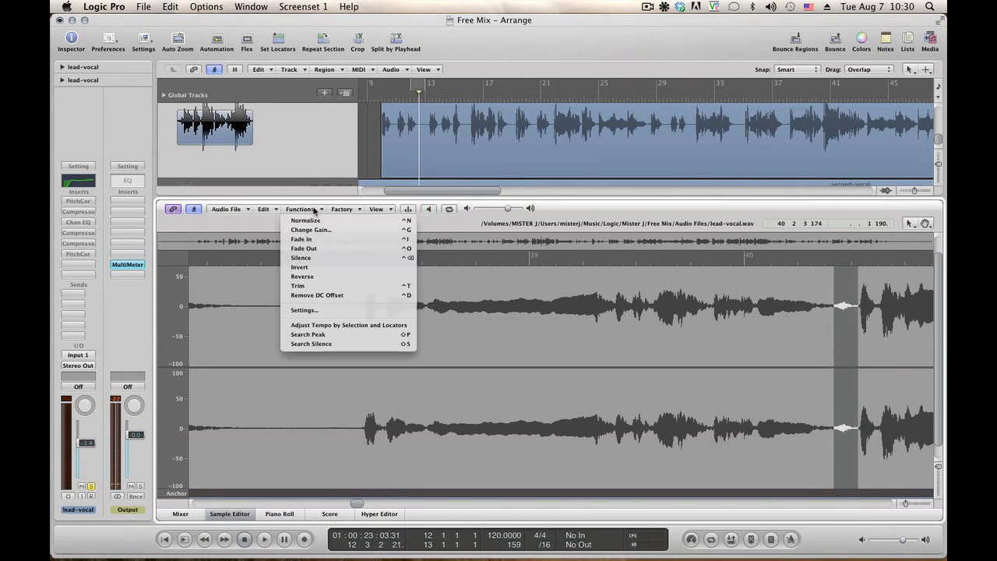
click(312, 230)
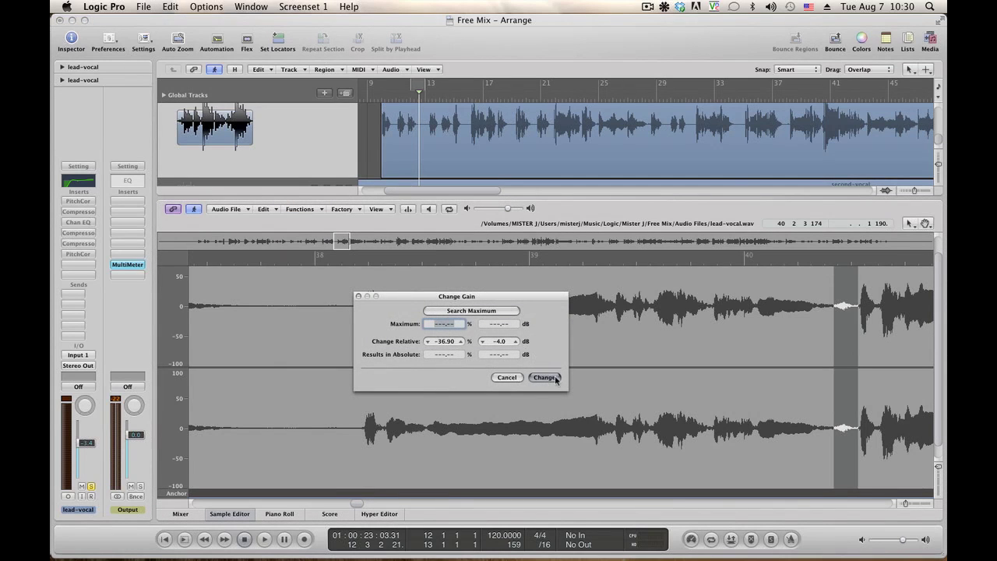
click(554, 378)
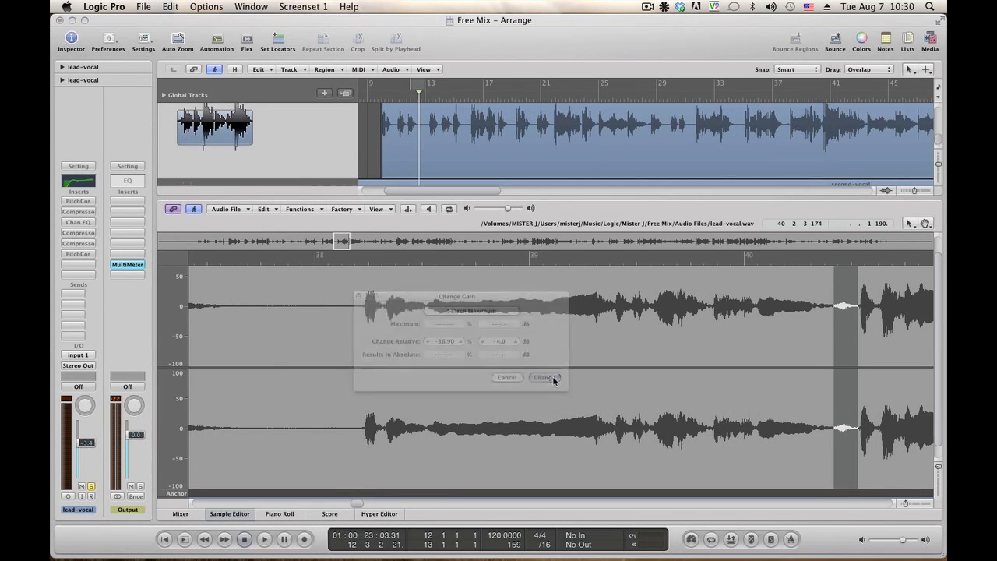
click(312, 210)
click(311, 229)
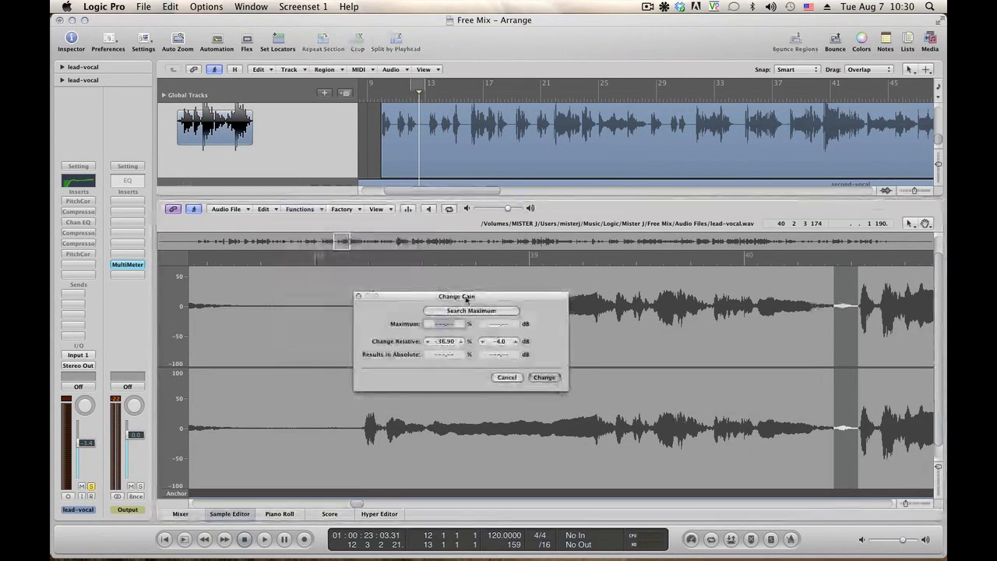
click(544, 379)
click(620, 376)
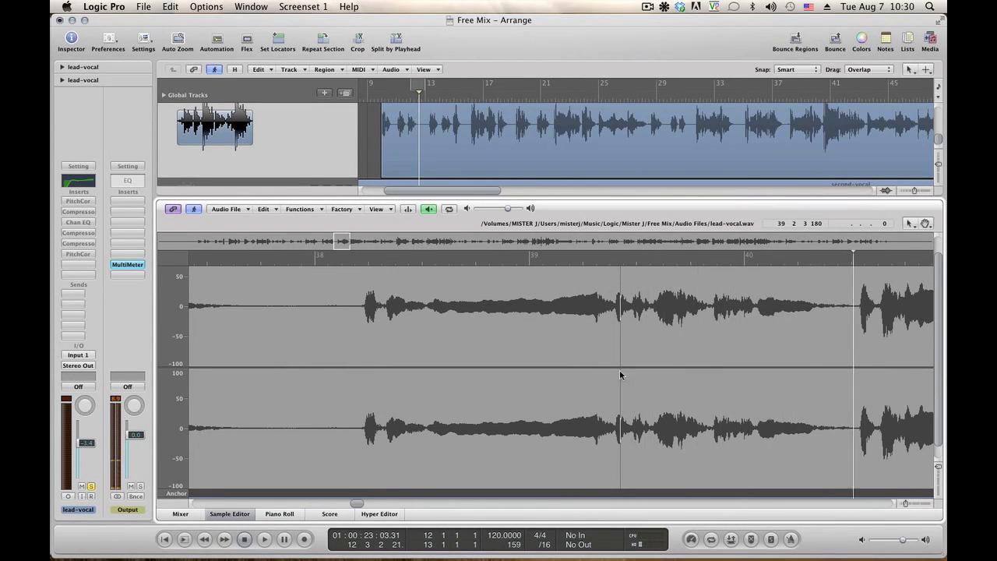
key(alt+space)
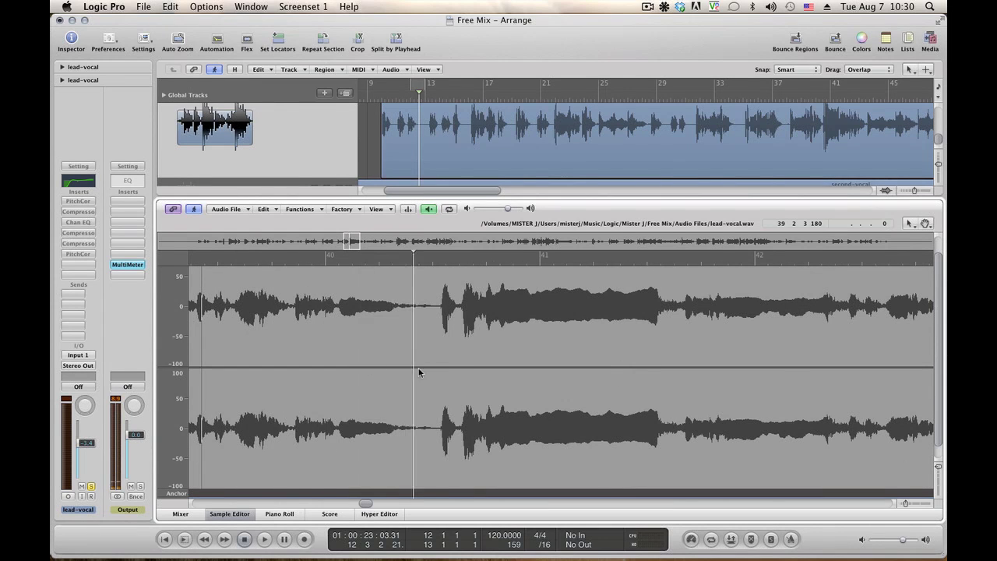
key(alt+space)
Step: Lower the gain again in the same gap from 40 2 3 107, length 2 35, and audition the result from 39 3 1 57
drag(412, 374, 440, 370)
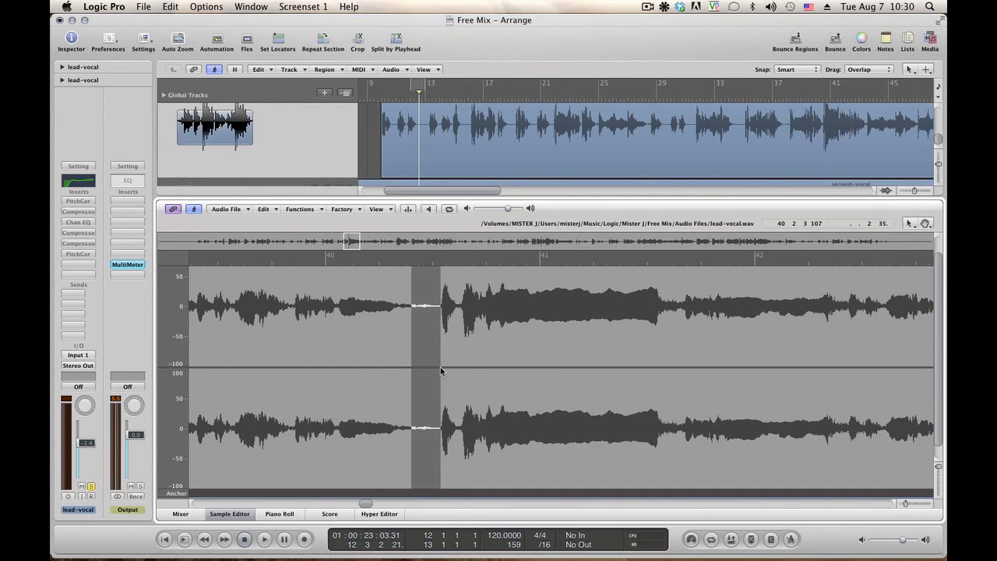
key(alt+space)
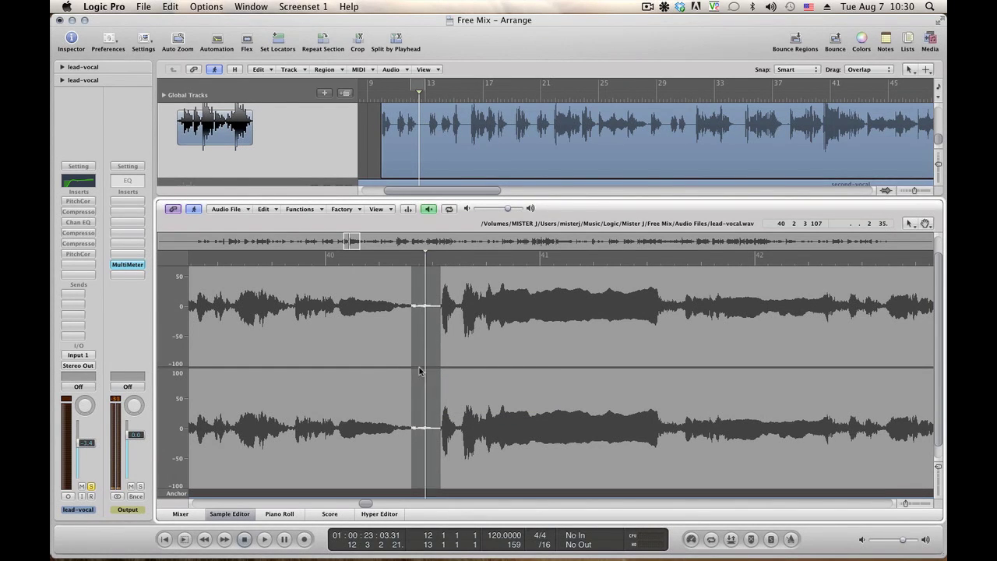
click(308, 210)
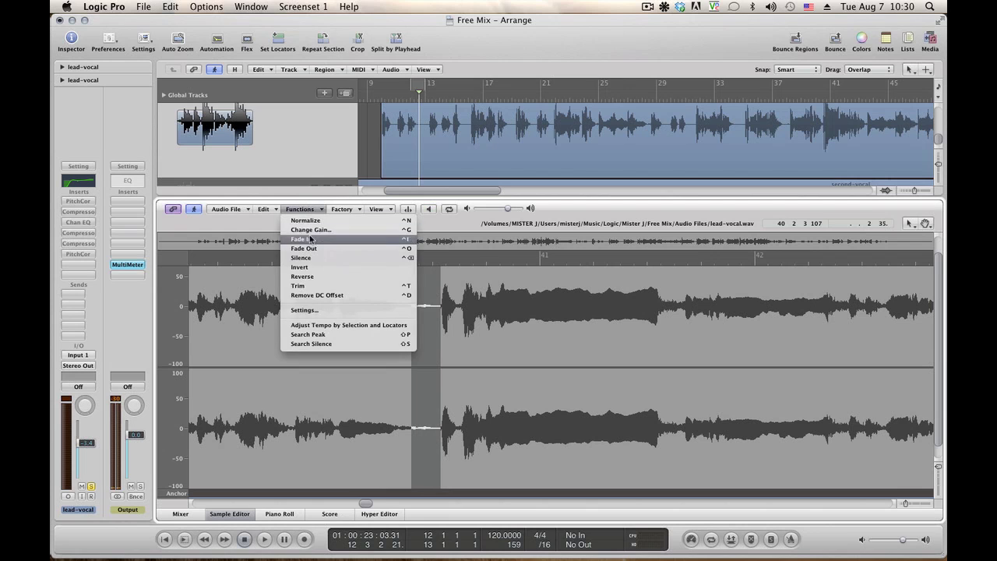
click(311, 238)
key(Return)
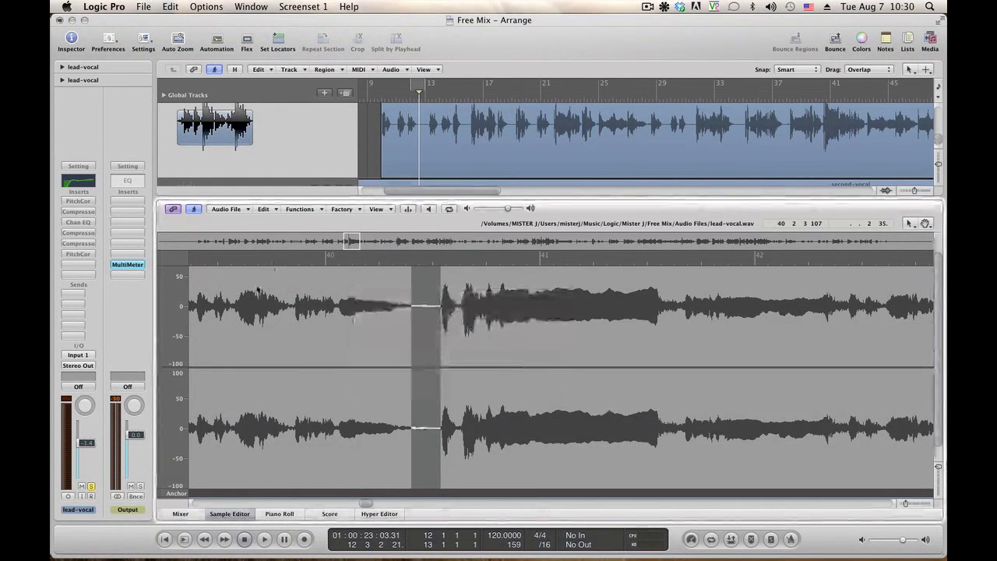
click(223, 309)
key(alt+space)
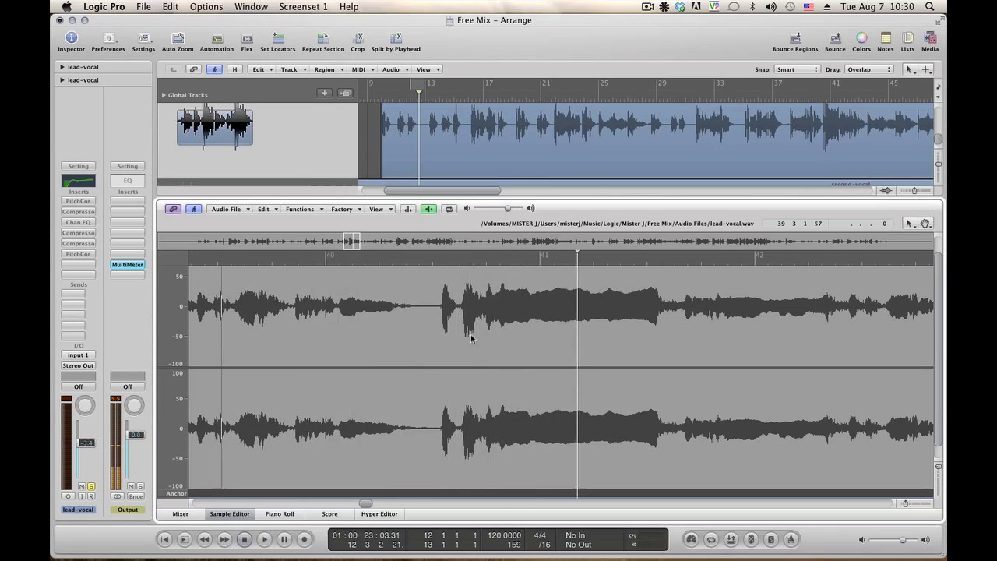
Step: Audition only the remaining noise from 40 2 3 219, length 1 146, just before the phrase
drag(430, 325, 438, 318)
key(alt+space)
key(alt+space)
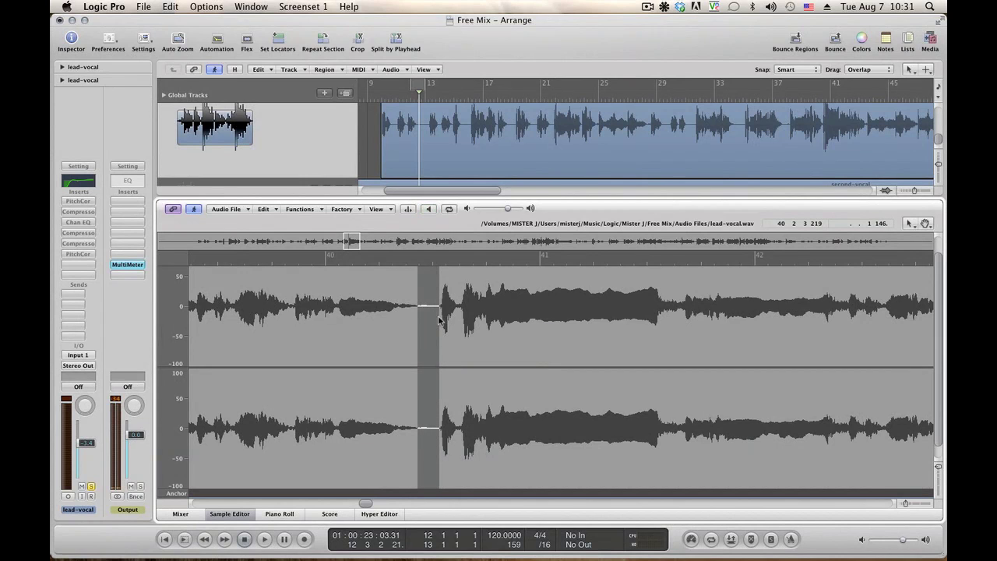
Step: Audition the gap between bars 40 and 41 again from 39 4 4 27
click(314, 331)
key(alt+space)
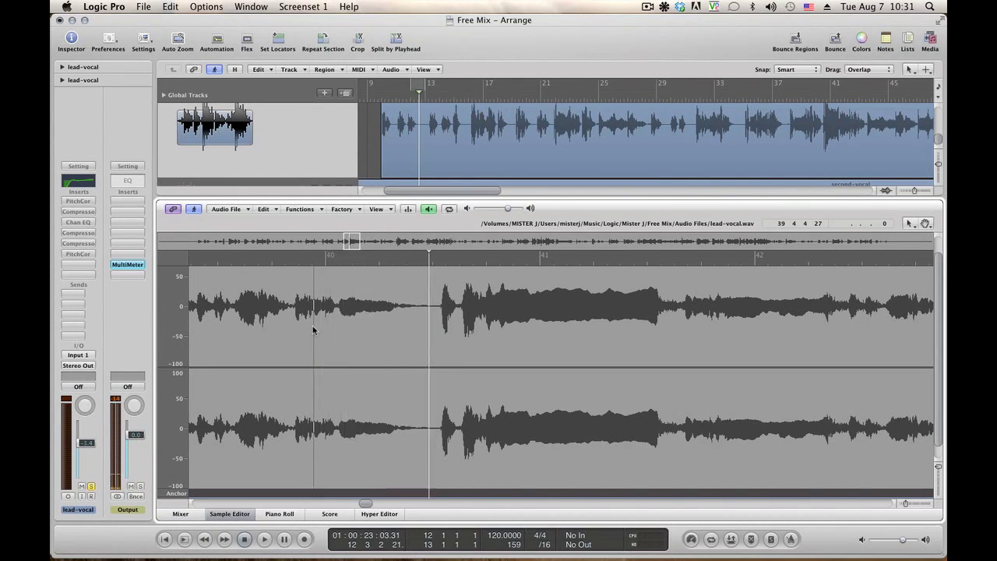
key(alt+space)
key(alt+space)
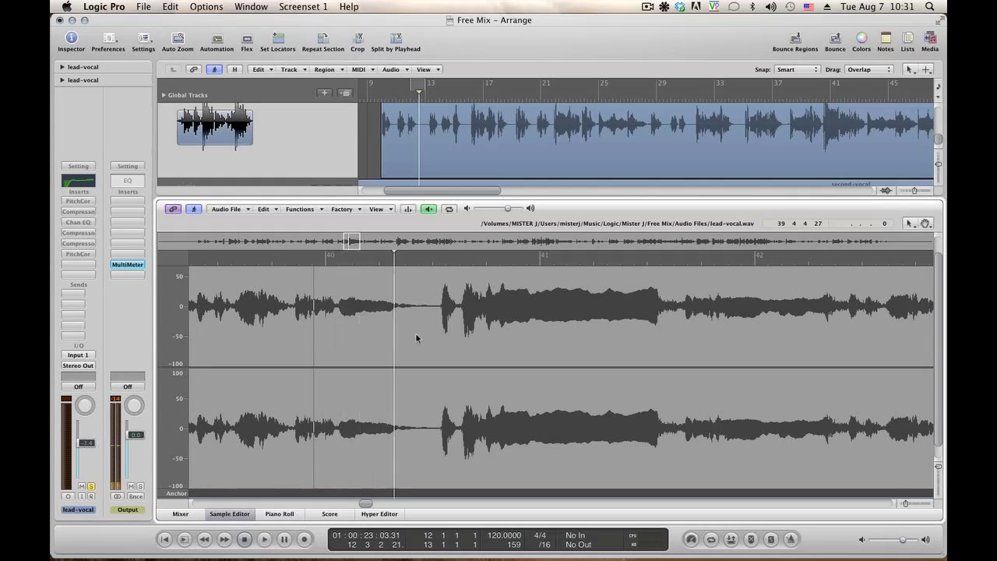
key(alt+space)
Step: Change the gain by -4.0 dB from 40 2 4 12, length 192, and audition the track from 39 3 4 6
drag(419, 330, 430, 325)
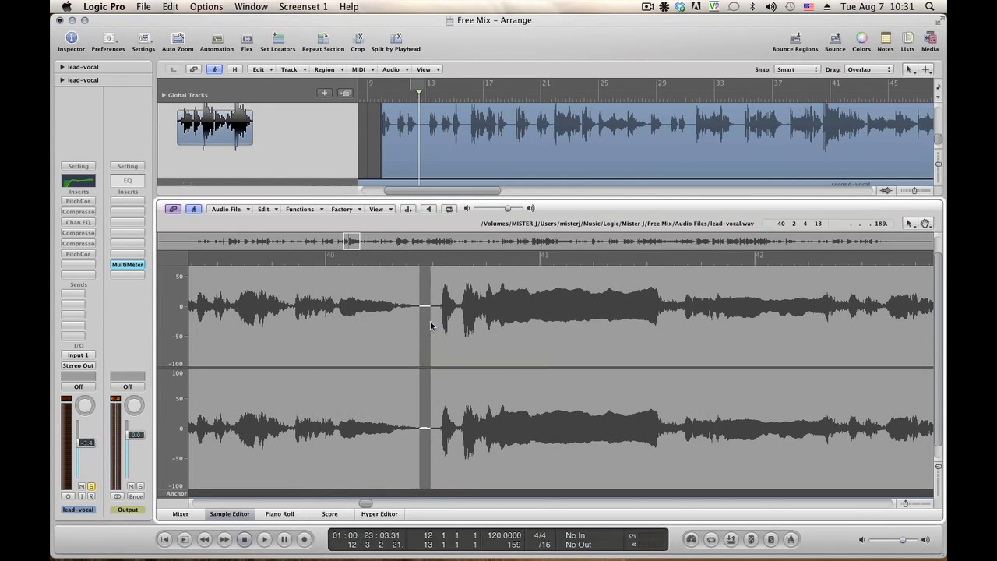
click(302, 208)
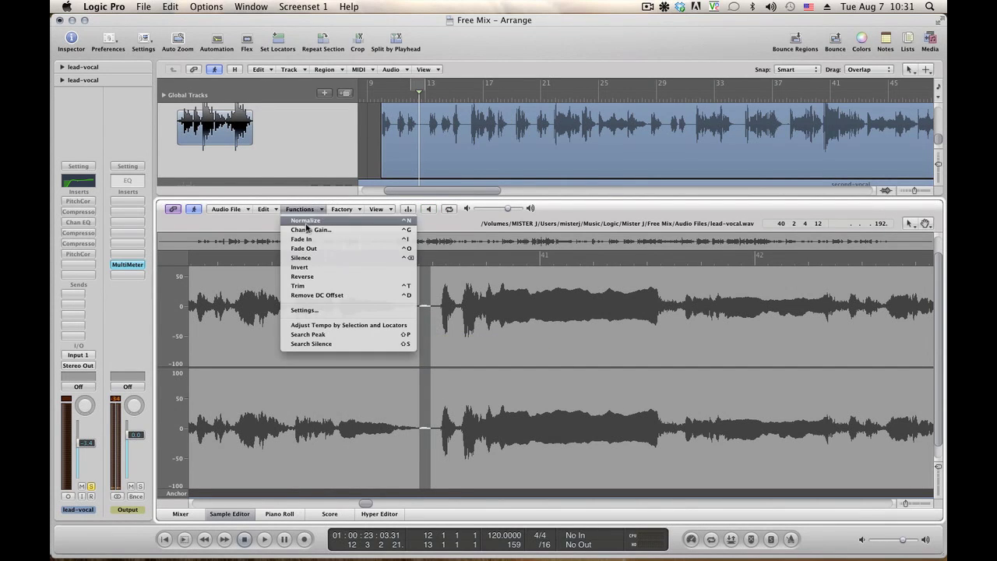
click(306, 230)
key(Return)
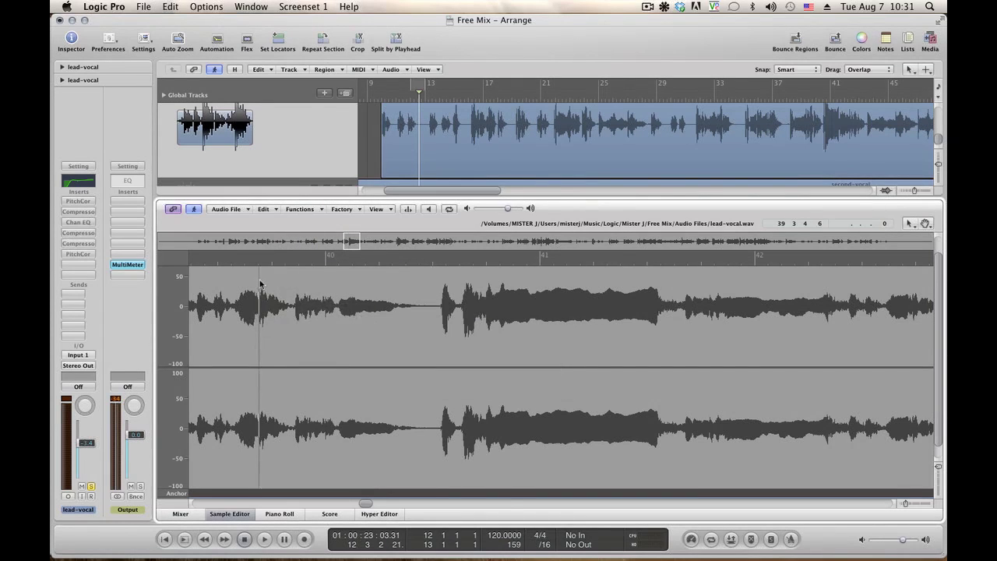
click(260, 285)
key(alt+space)
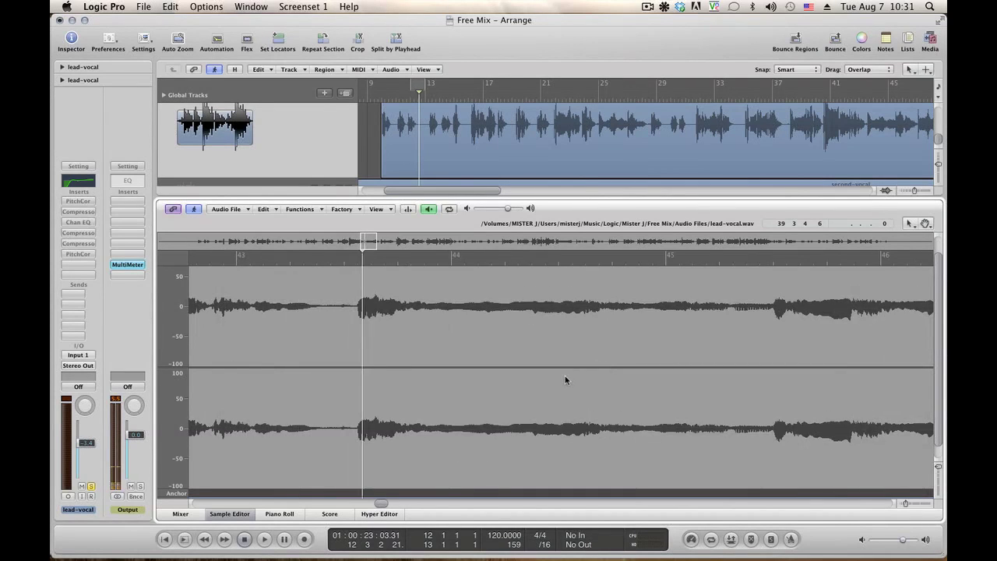
key(space)
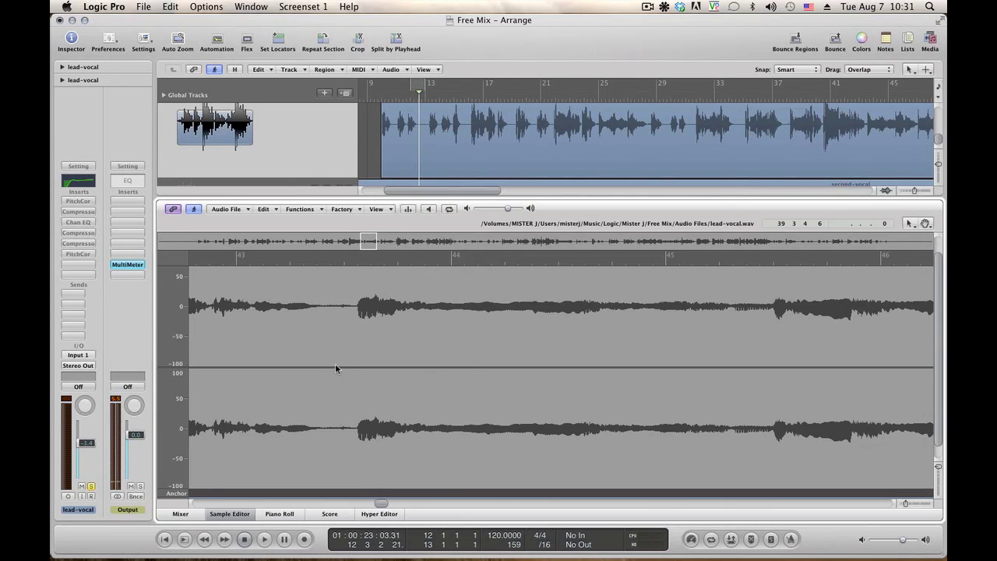
Step: Audition the noise between bars 43 and 44 and change its gain by -4.0 dB from 43 2 4 8, length 1 189
drag(336, 369, 357, 368)
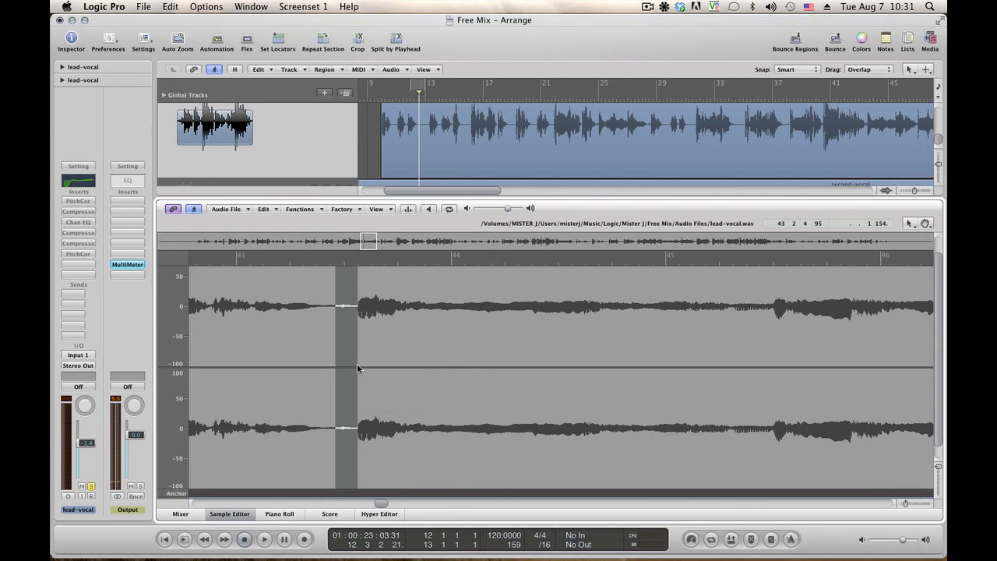
key(space)
drag(336, 340, 356, 348)
key(space)
click(299, 210)
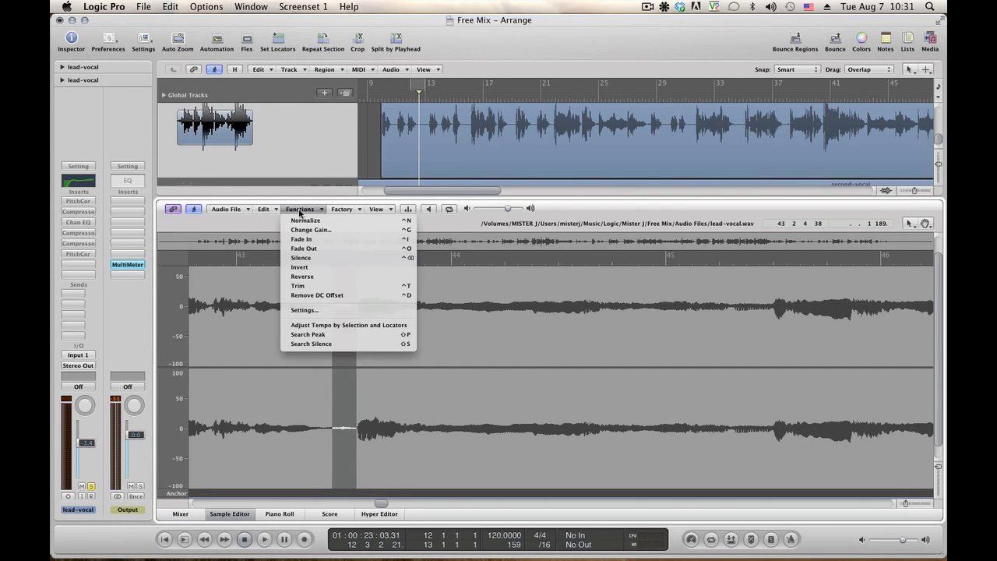
click(304, 233)
key(Return)
Step: Audition the vocal from 43 1 2 108, and the short gap near bar 47 from 46 4 4 30
click(256, 327)
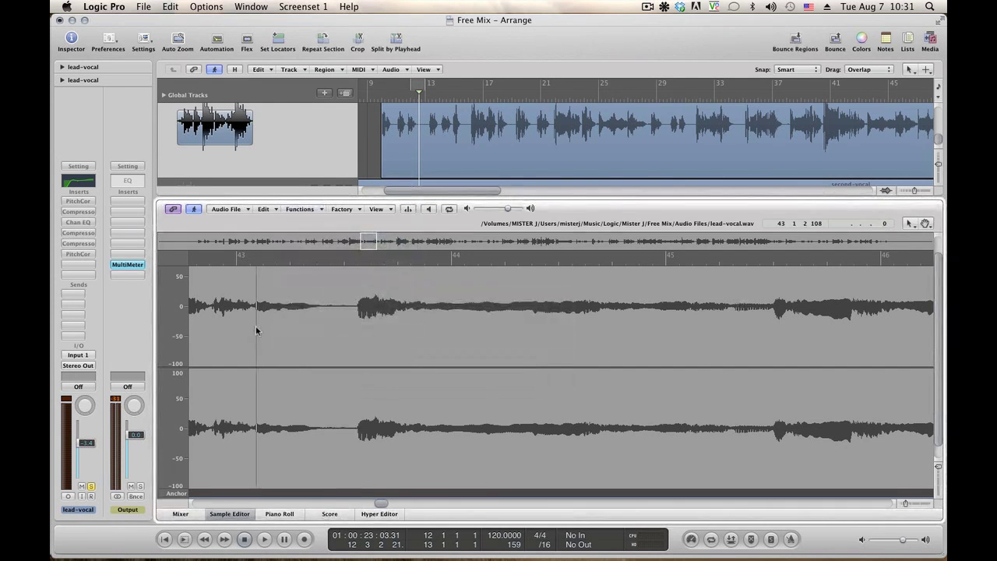
key(space)
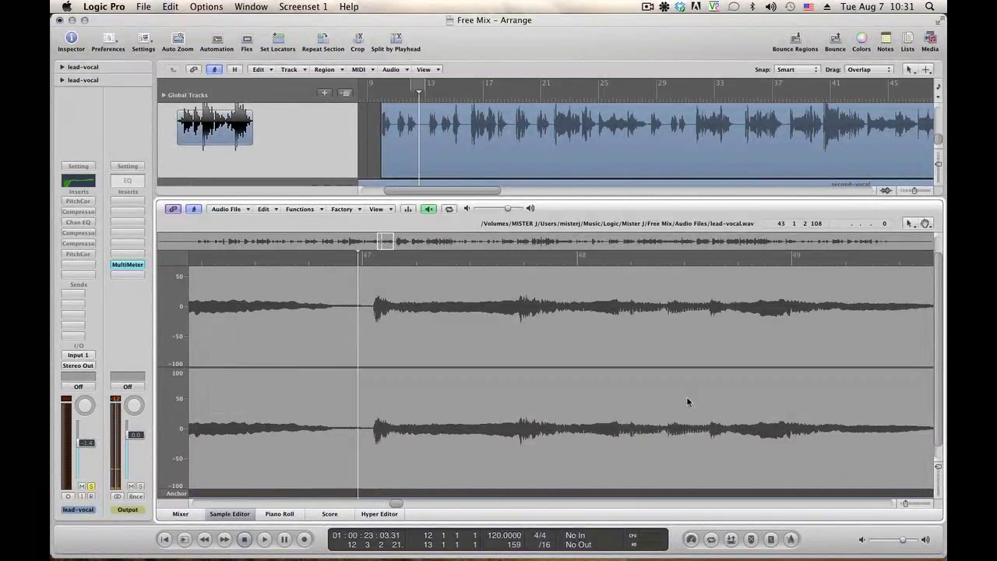
key(space)
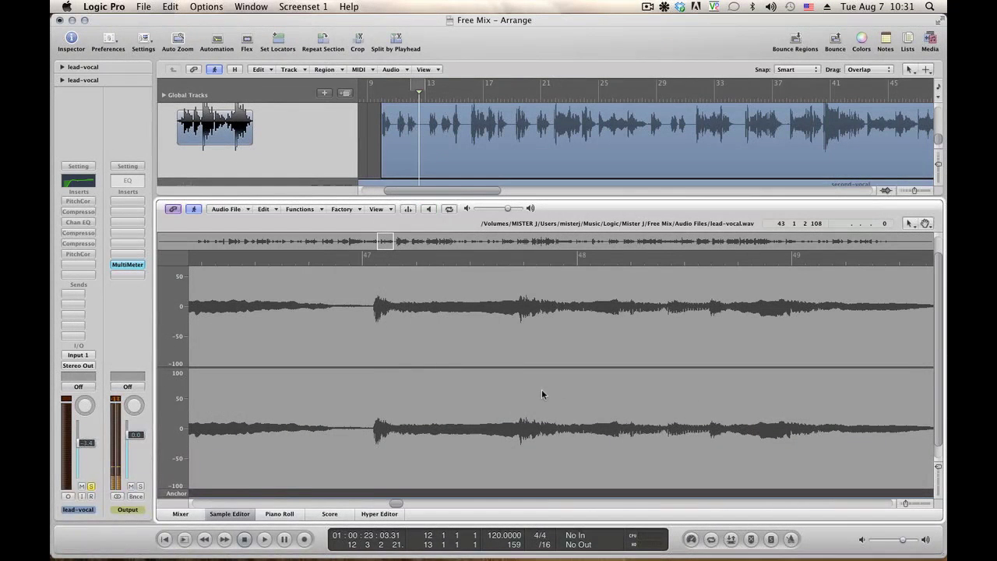
click(352, 359)
key(space)
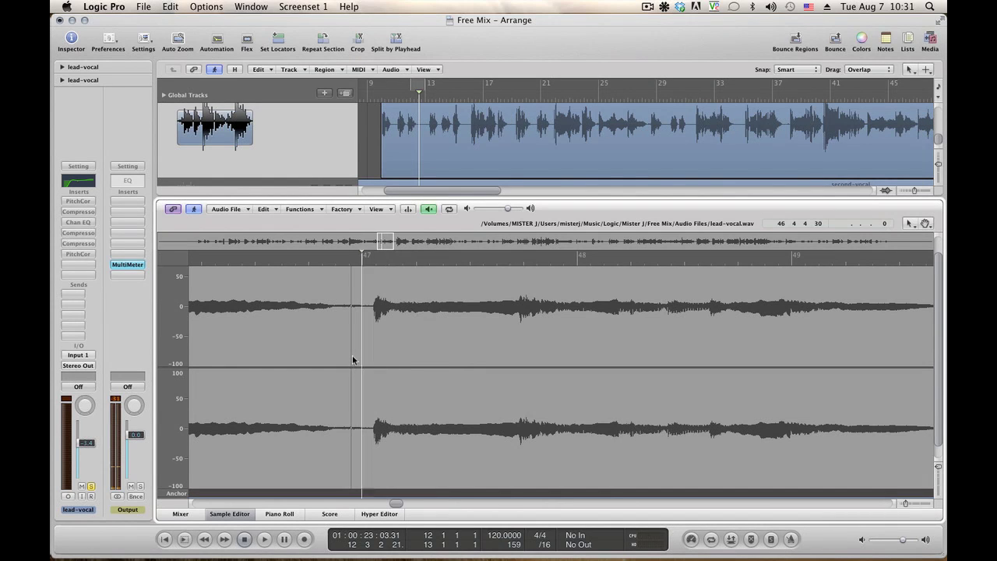
Step: Silence the short noise from 47 1 1 86, length 104, just before the phrase starts
drag(367, 347, 372, 346)
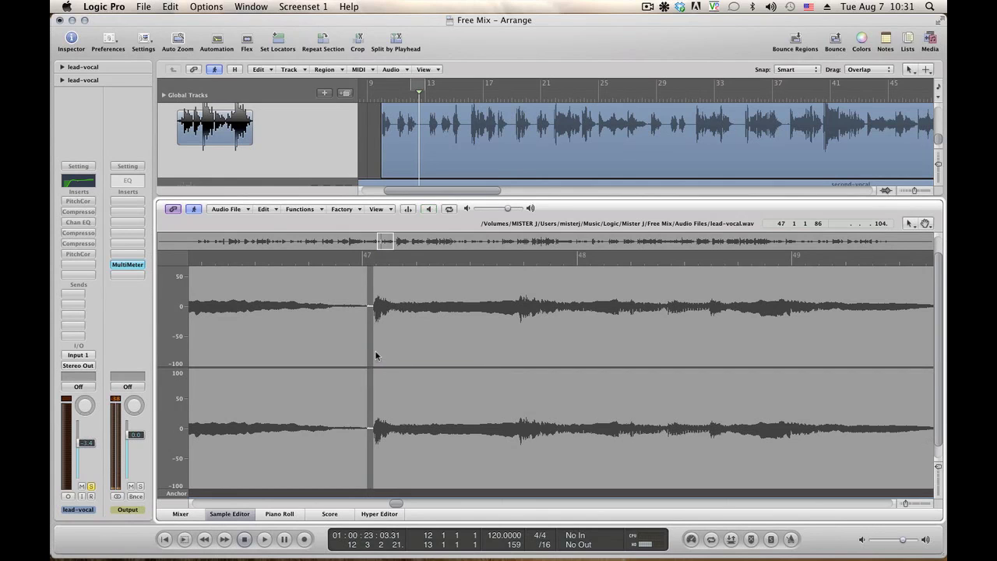
click(311, 209)
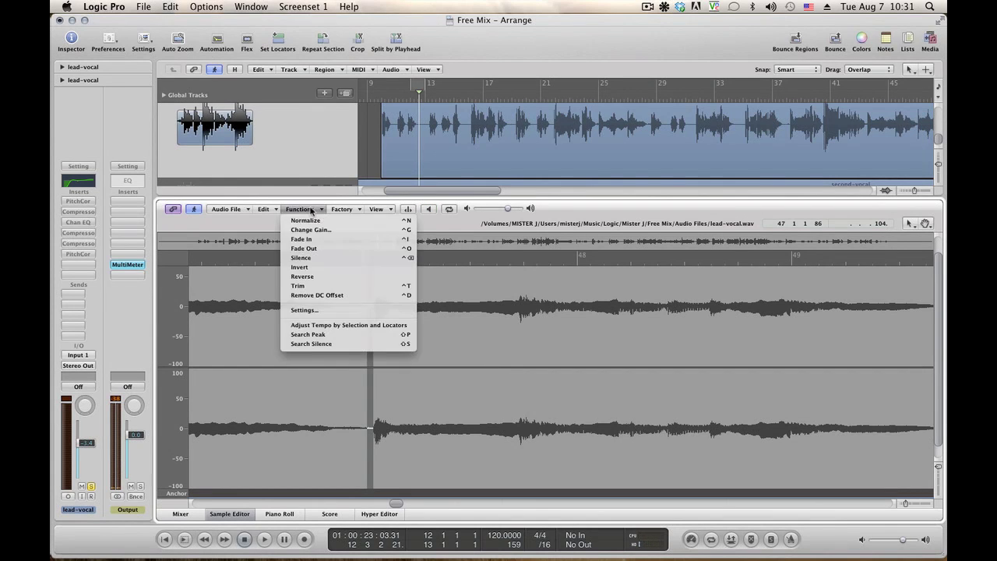
click(312, 257)
Step: Audition the transition into the phrase at bar 47 repeatedly from 46 2 2 223 and continue listening towards bar 50
click(227, 348)
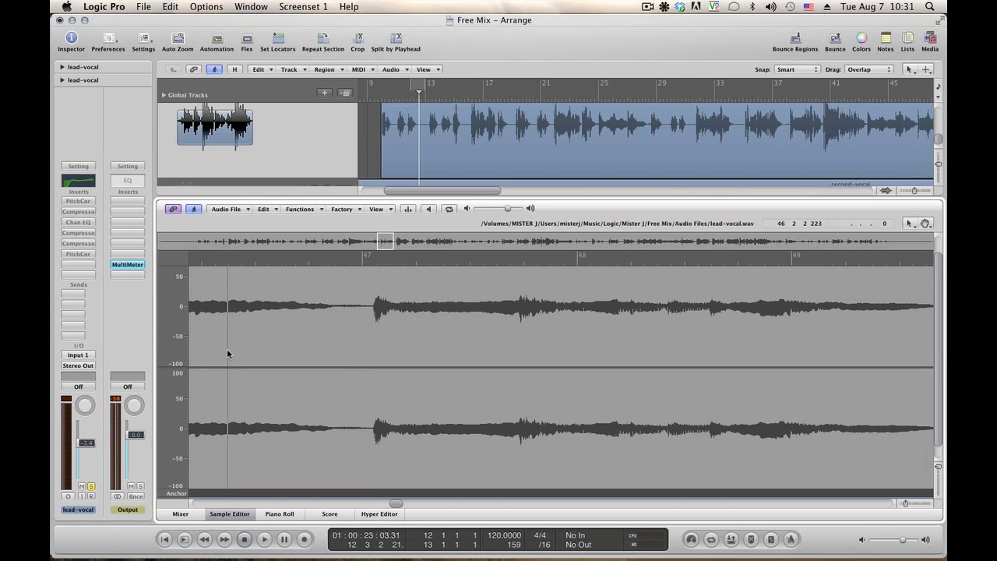
key(alt+space)
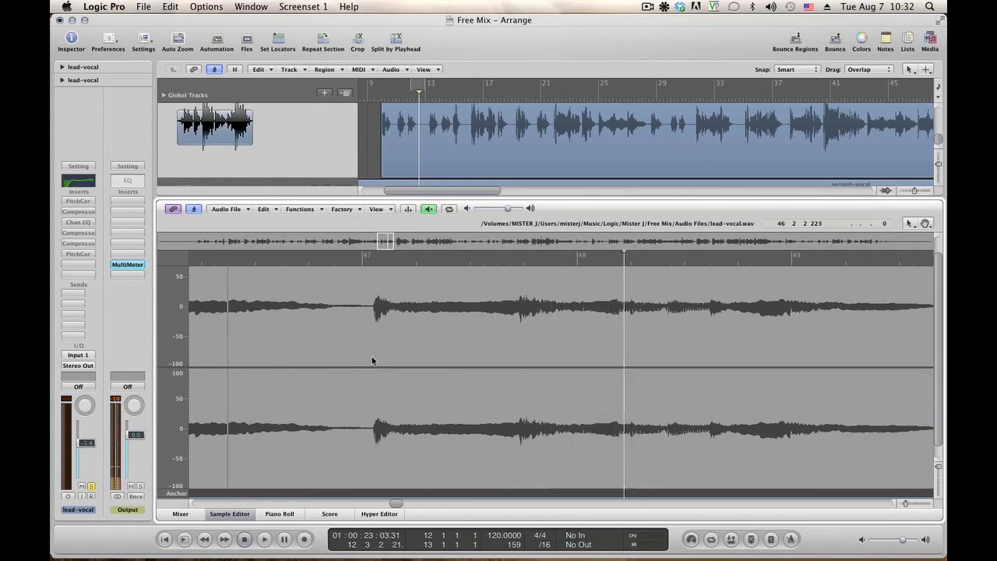
key(alt+space)
key(alt+space)
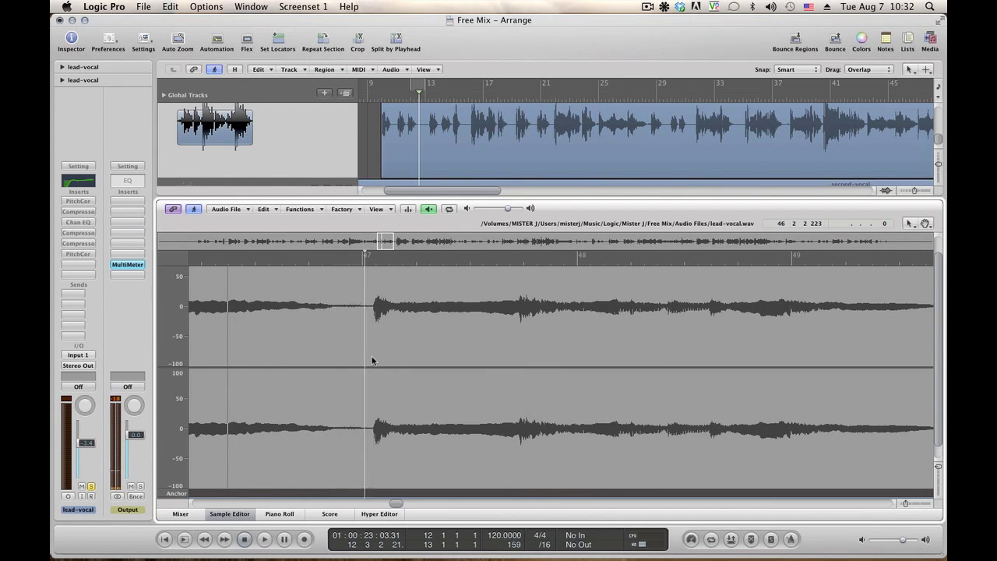
key(alt+space)
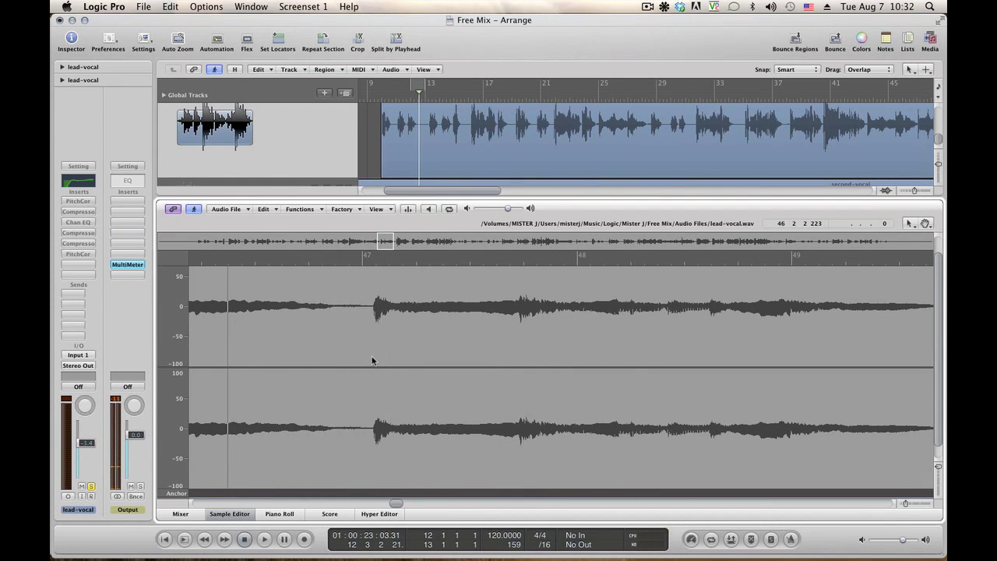
key(alt+space)
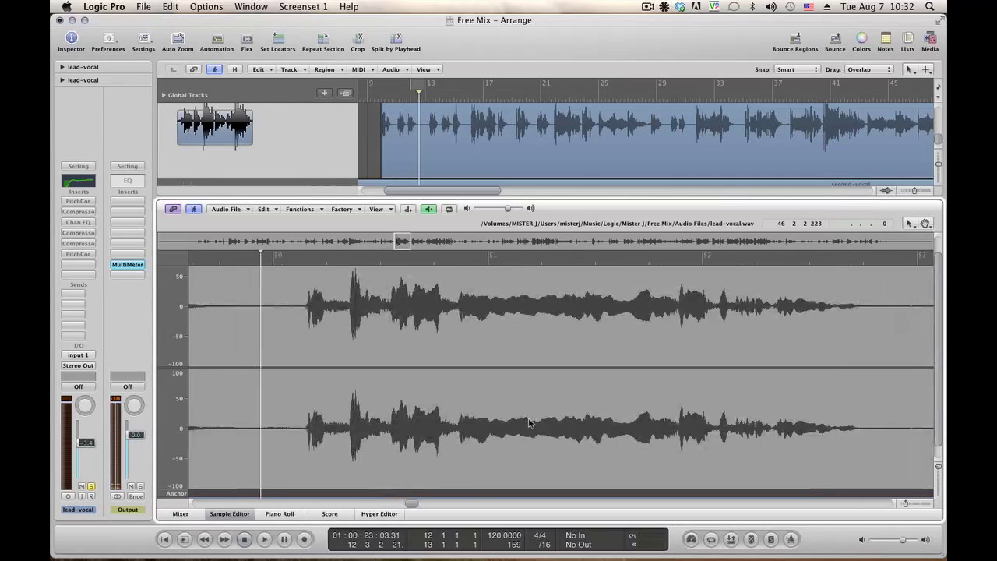
key(space)
Step: Audition the noise before the bar 50 phrase from 49 4 1 207, length 1 1 122, and from 49 4 1 238, length 1 1 91
drag(231, 361, 304, 356)
key(space)
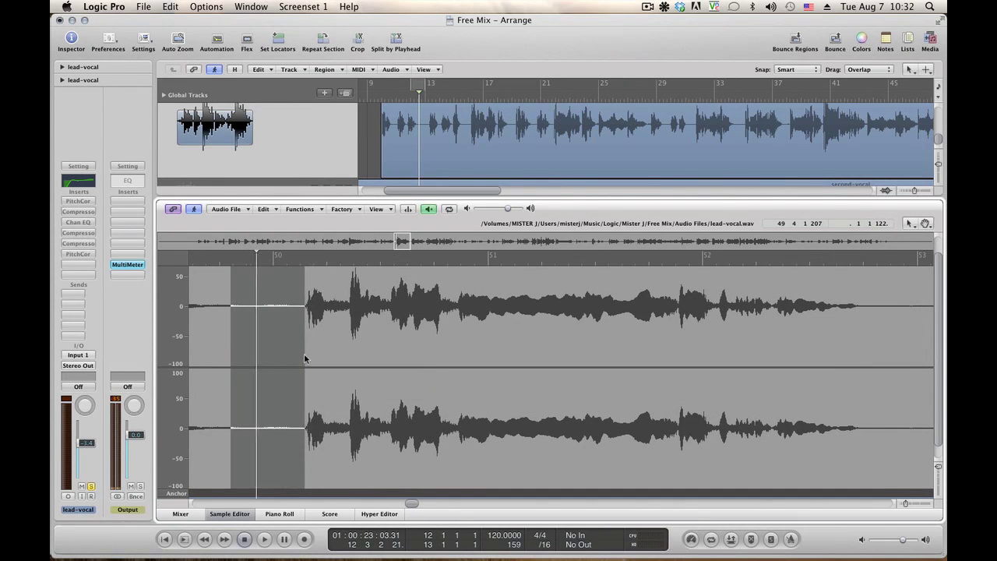
key(space)
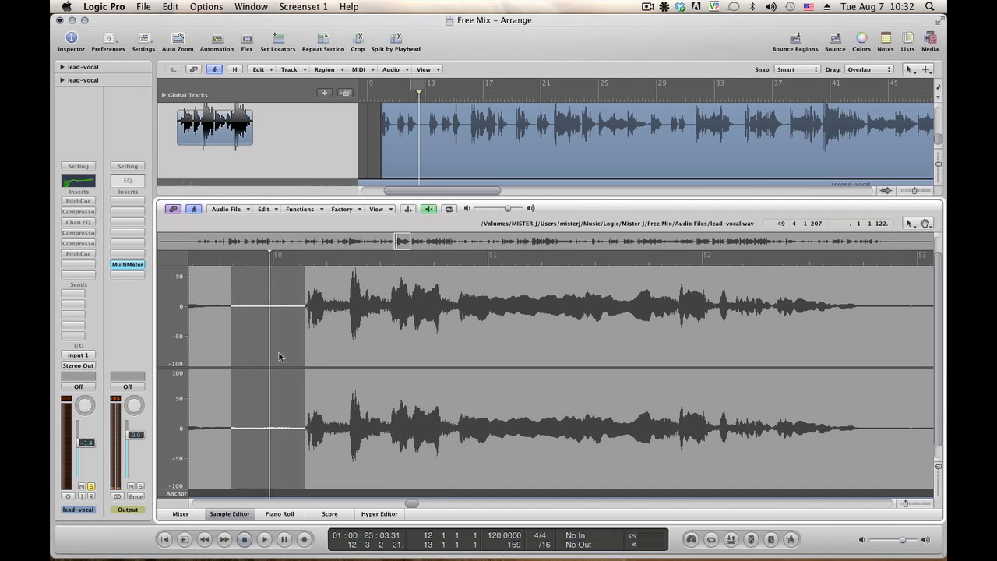
key(space)
drag(243, 348, 297, 354)
drag(233, 337, 304, 339)
key(alt+space)
key(alt+space)
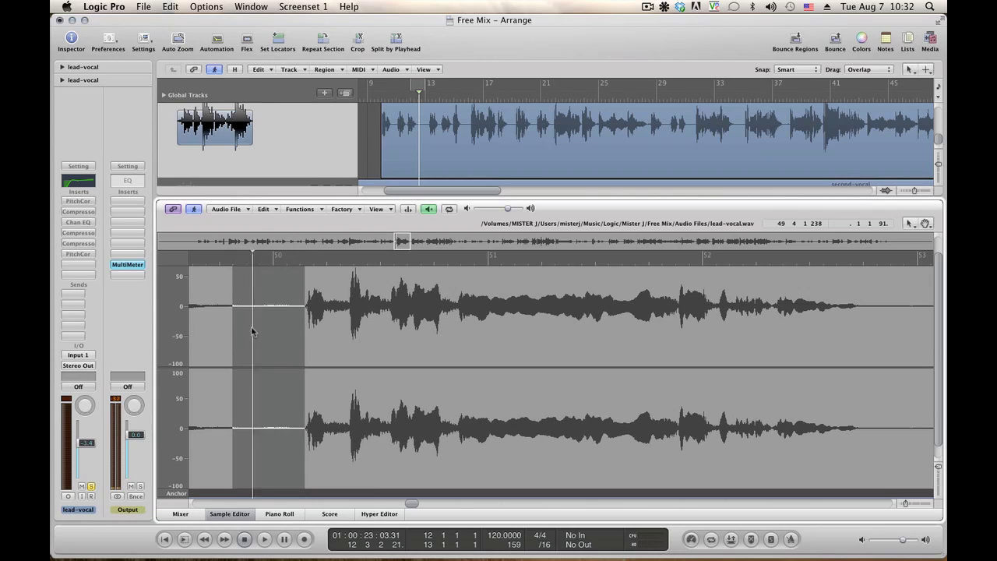
Step: Audition only the vocal tail from 49 4 1 238, length 2 37, and the whole transition from 49 3 3 220
drag(233, 325, 261, 326)
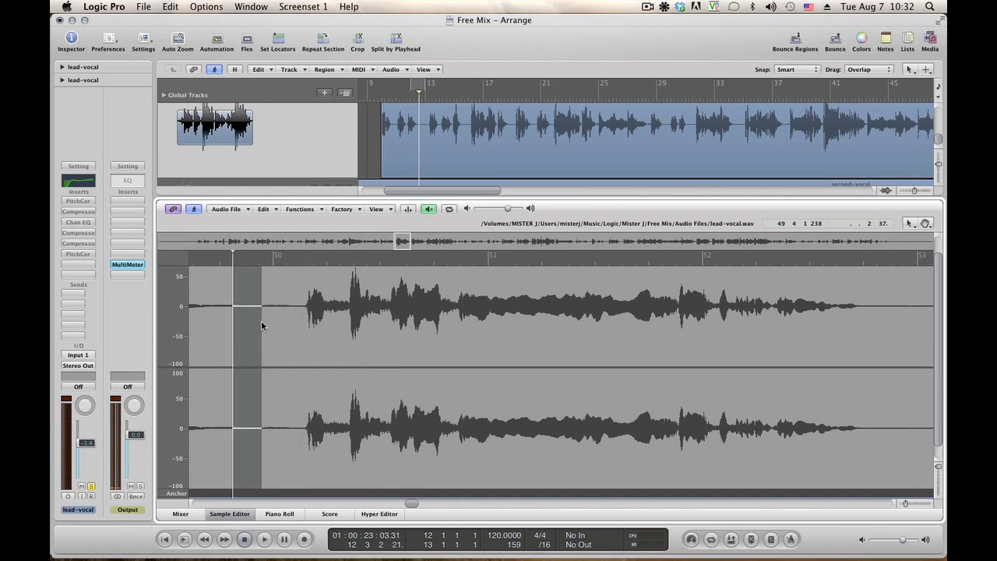
key(alt+space)
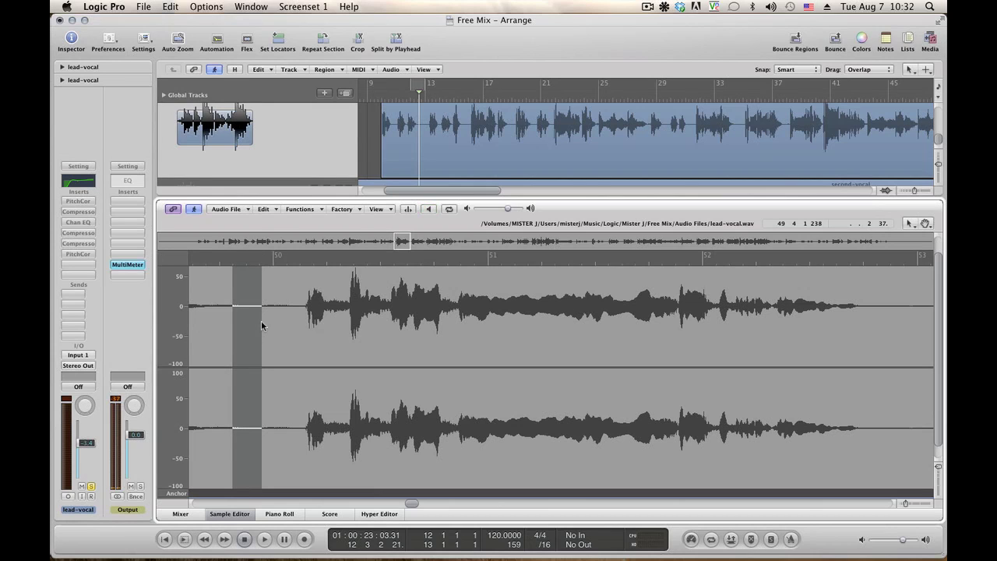
key(alt+space)
key(alt+space)
key(alt+space)
key(alt+space)
click(205, 326)
key(alt+space)
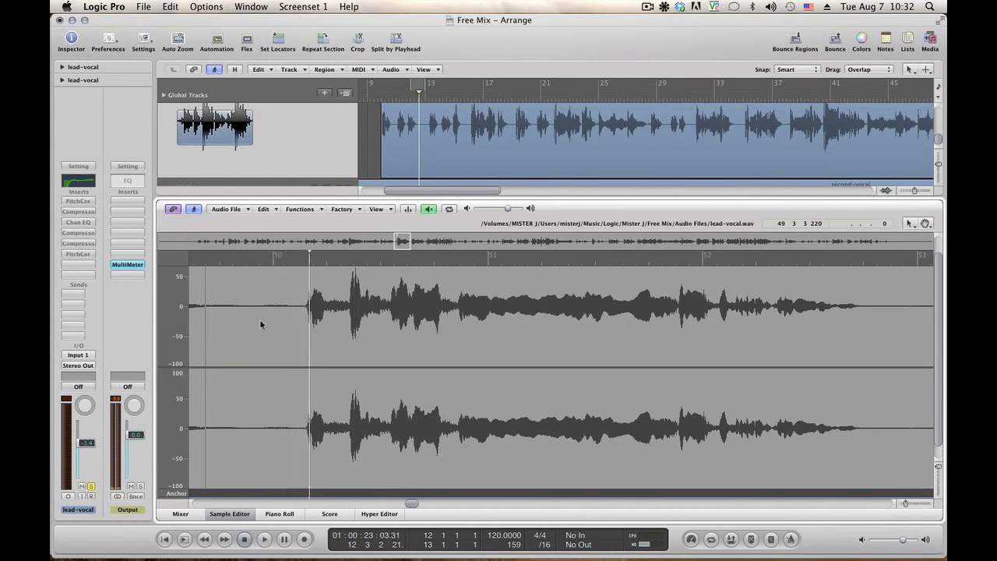
key(alt+space)
Step: Change the gain by -4.0 dB from 49 4 2 151, length 1 0 159, and audition the track from 49 3 3 175
drag(241, 317, 304, 319)
key(alt+space)
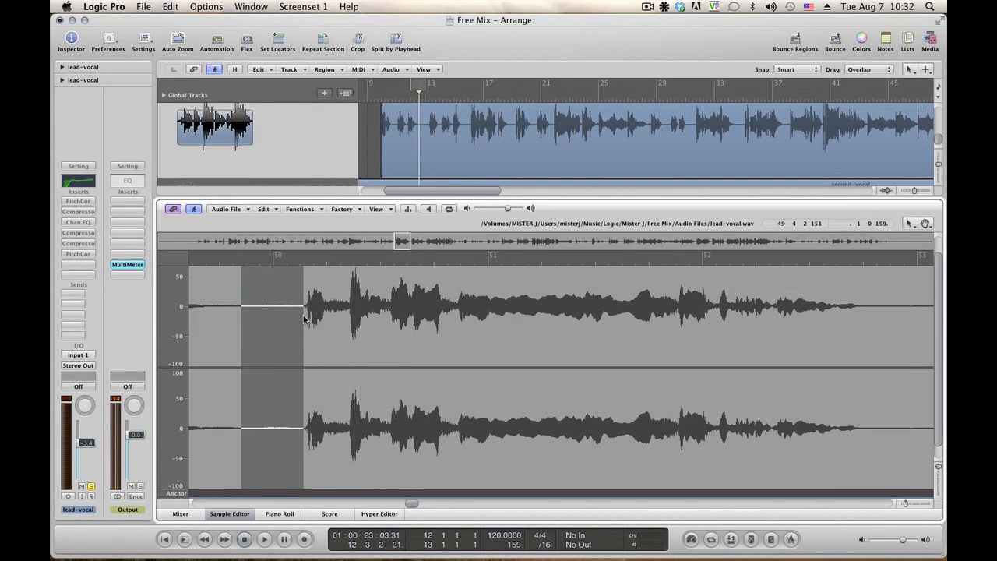
click(267, 208)
click(294, 210)
click(299, 209)
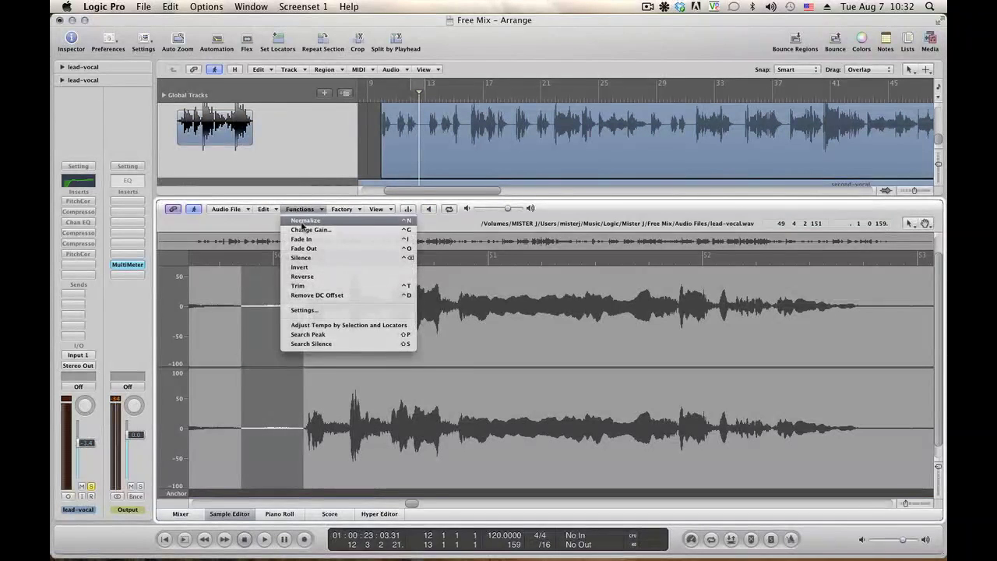
click(304, 229)
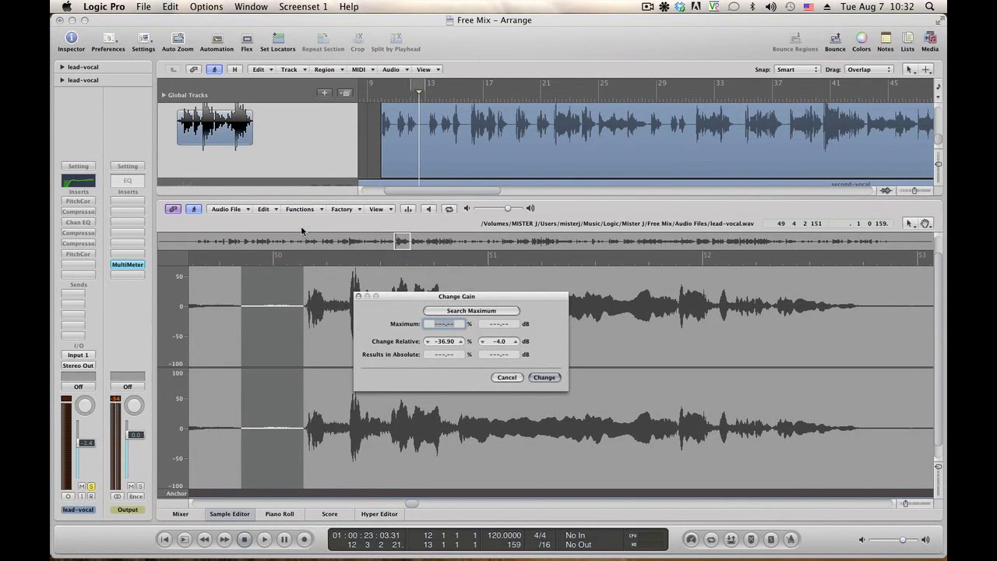
key(Return)
click(202, 317)
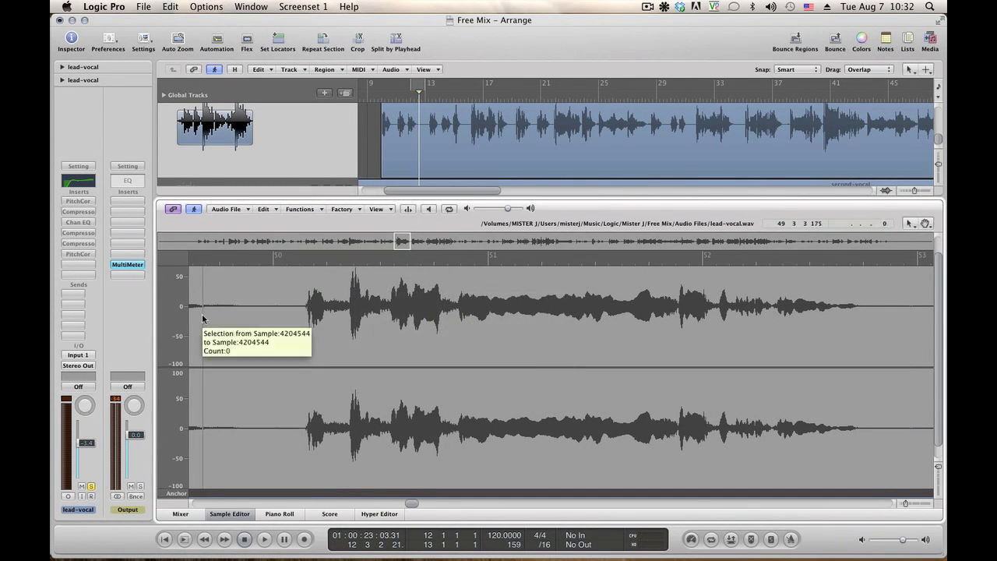
key(alt+space)
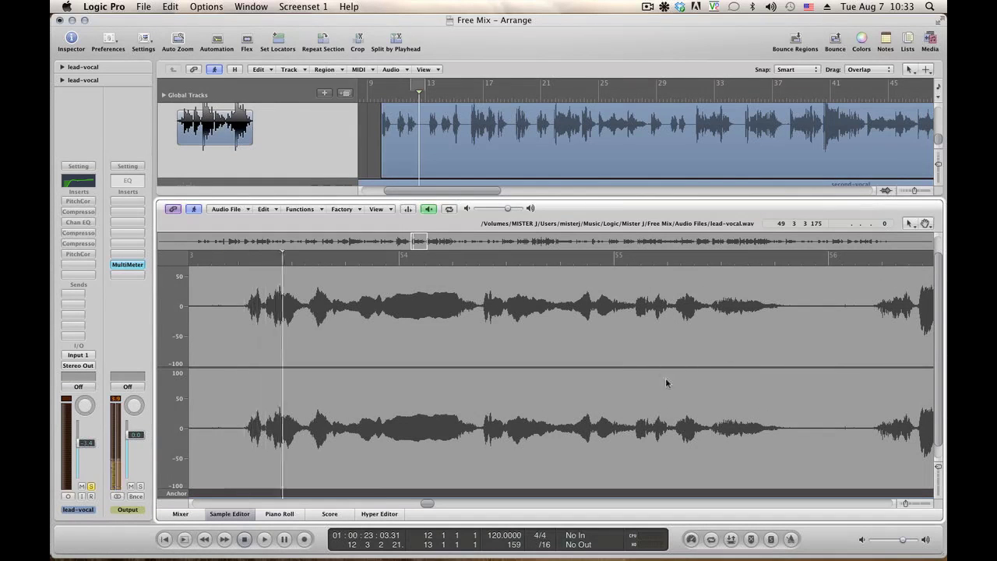
Step: Audition the gap around bar 53 from 52 4 1 46 and from the end of the vocal tail at 52 3 4 129
drag(425, 503, 421, 507)
click(347, 327)
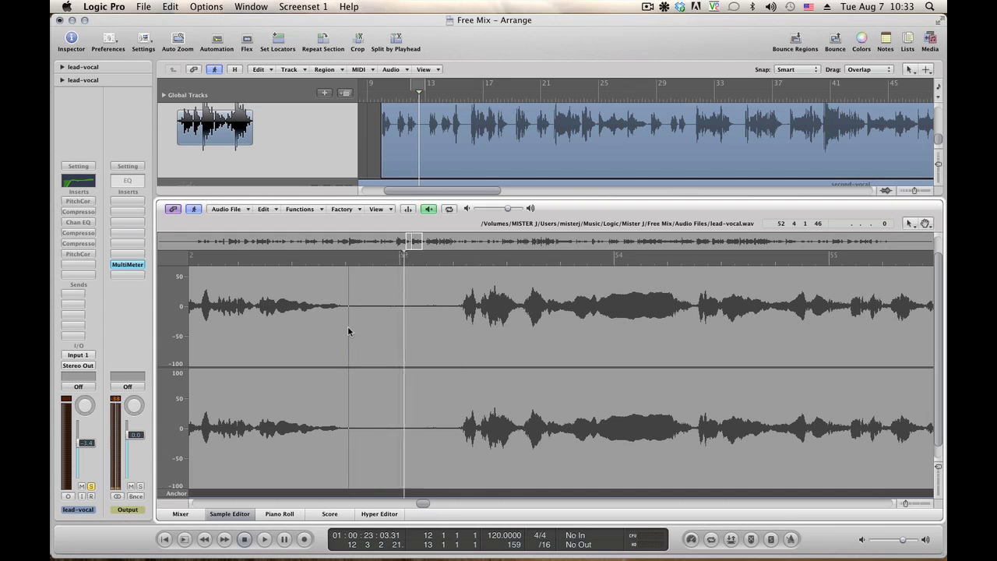
click(357, 328)
click(340, 322)
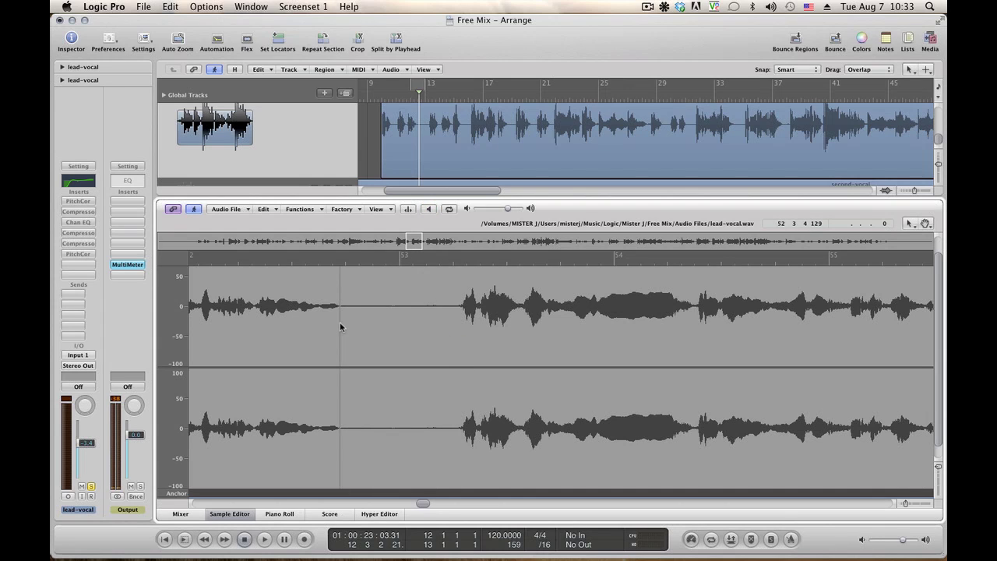
key(alt+space)
key(alt+space)
Step: Audition the noise in the bar 53 gap from 52 4 2 162, over length 1 2 178 and then length 1 0 222
drag(369, 327, 456, 338)
key(alt+space)
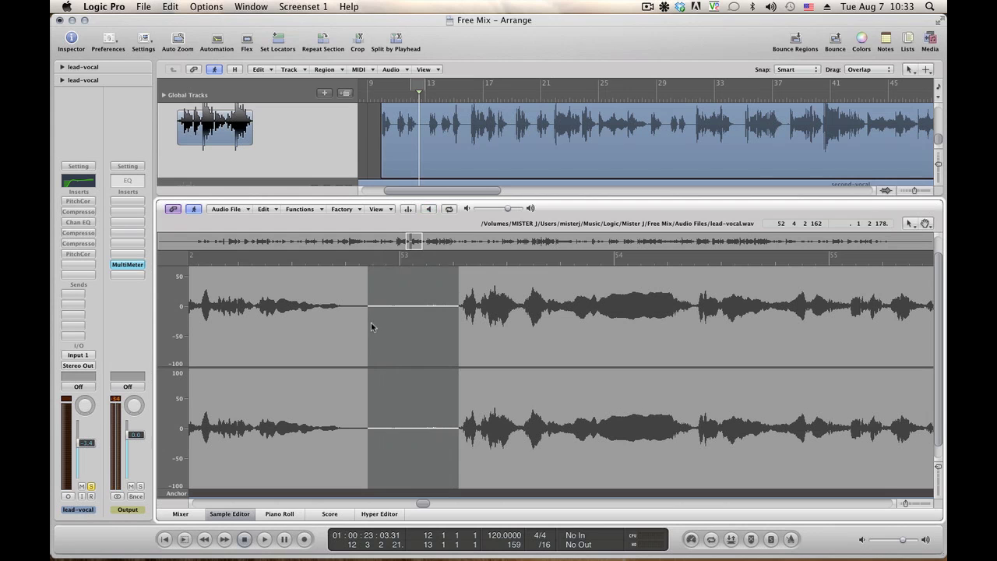
drag(368, 327, 434, 318)
key(alt+space)
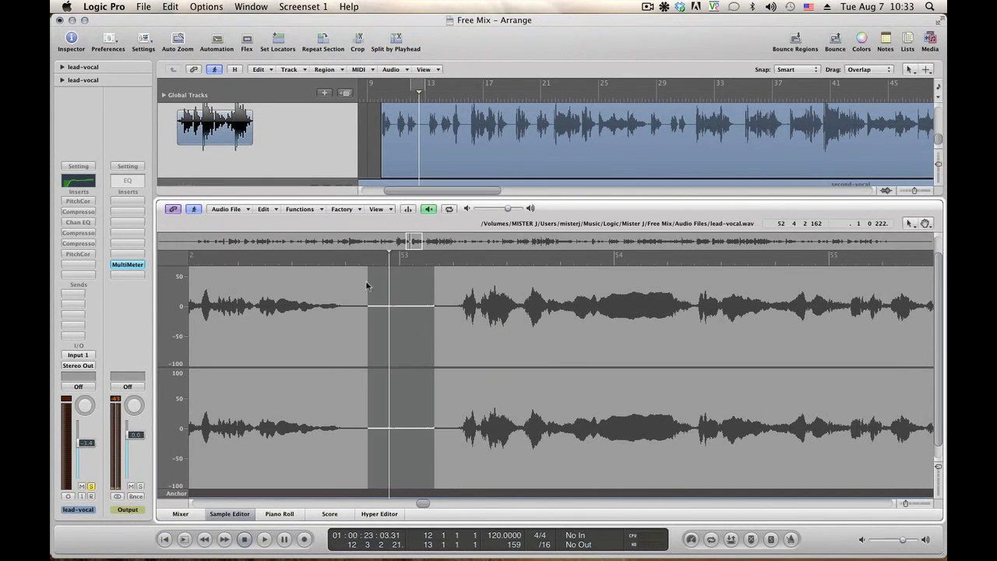
Step: Audition and silence the section of the bar 53 gap from 52 4 2 116, length 3 84
drag(366, 336, 410, 332)
key(alt+space)
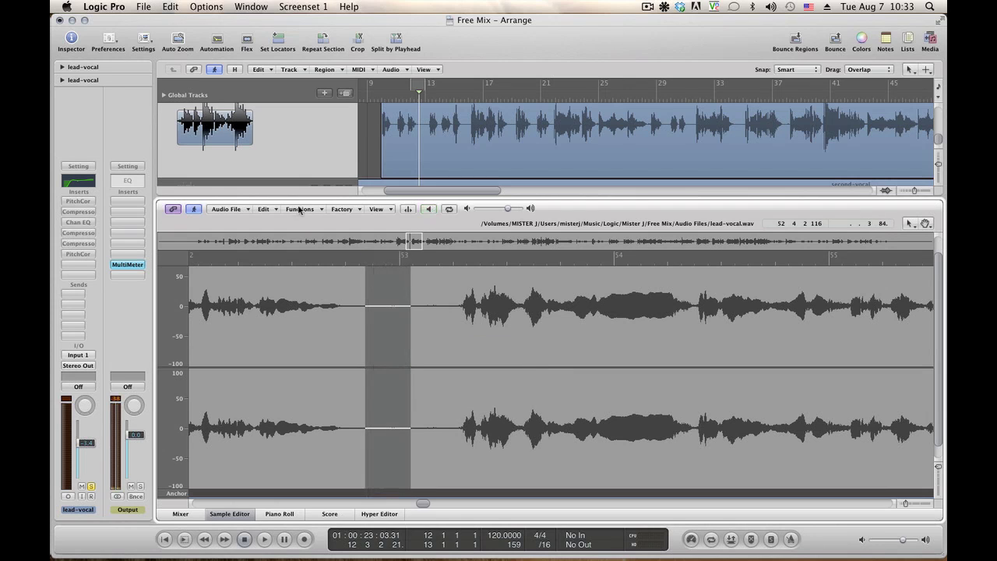
click(300, 208)
click(307, 261)
Step: Change the gain by -4.0 dB from 53 1 1 189, length 3 194, and audition the track from 52 4 3 78
drag(410, 318, 460, 320)
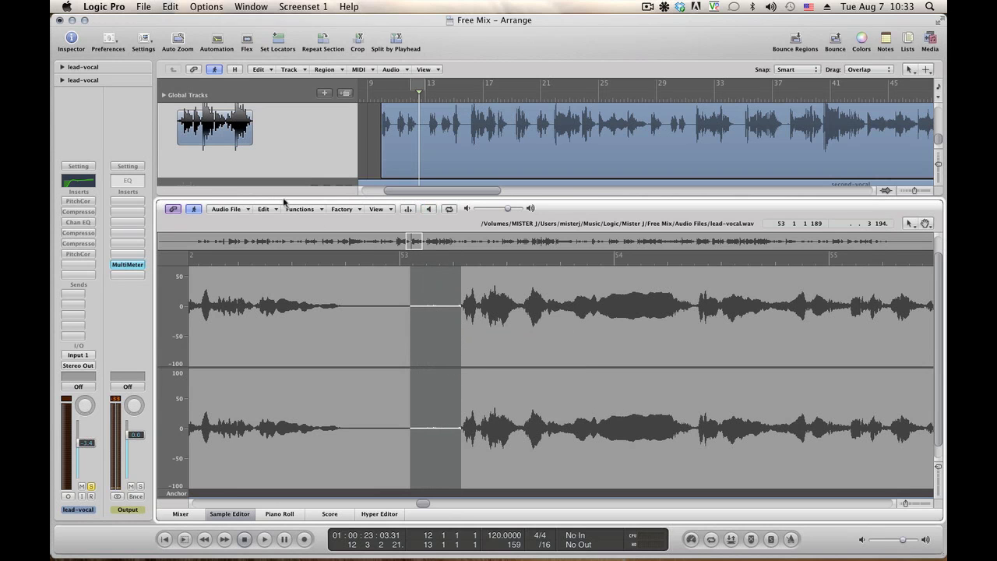
click(265, 208)
mouse_move(299, 209)
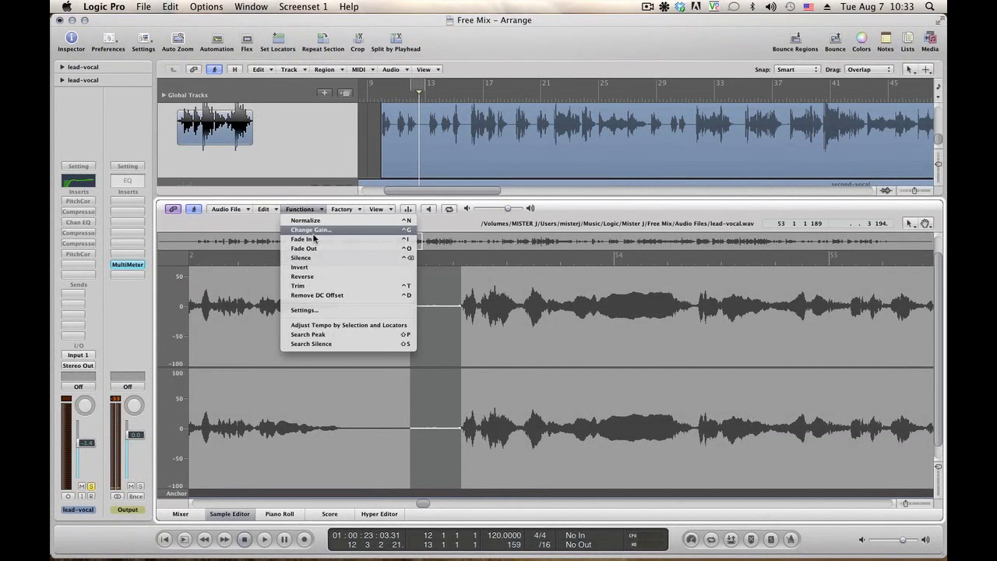
click(311, 231)
key(Return)
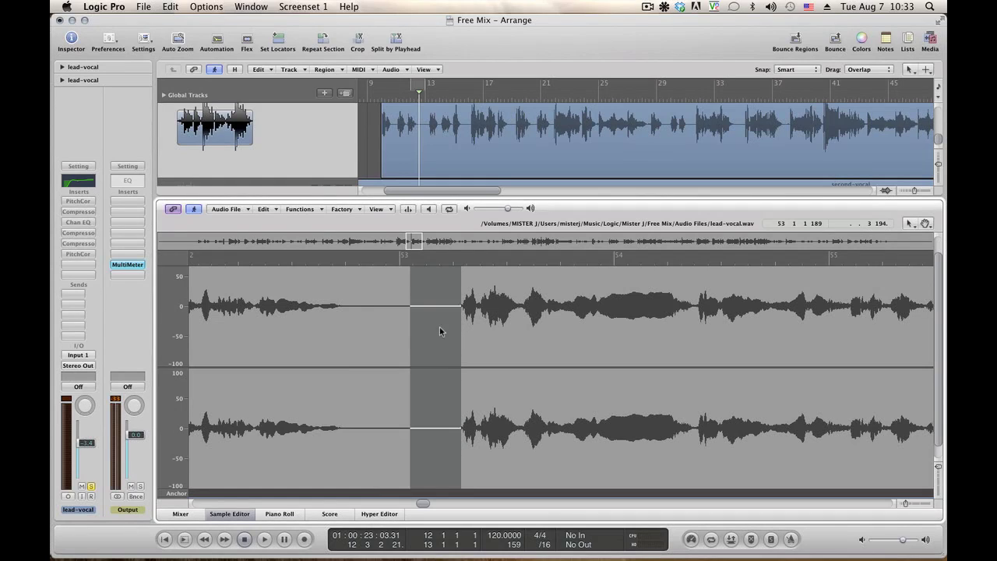
click(376, 331)
key(space)
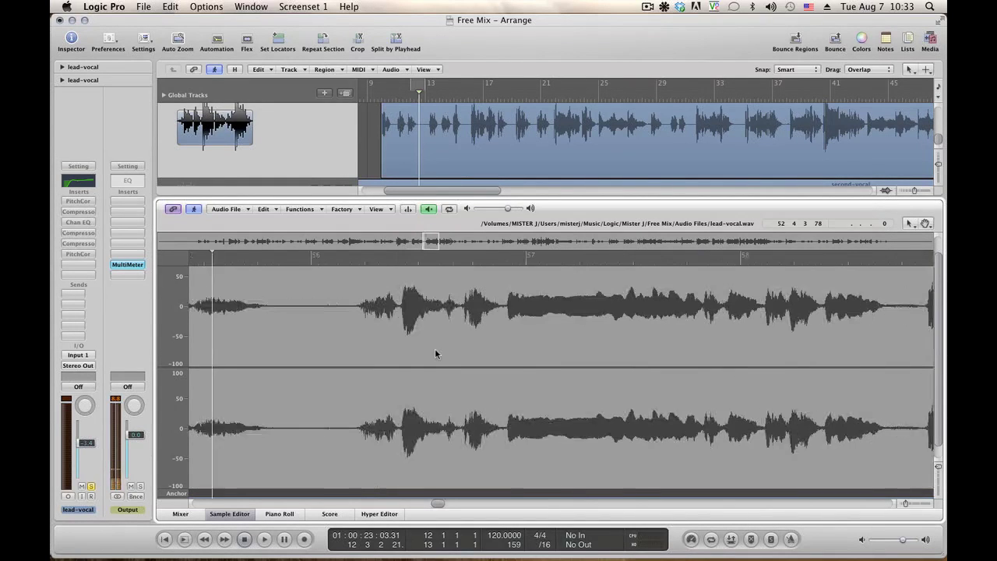
key(space)
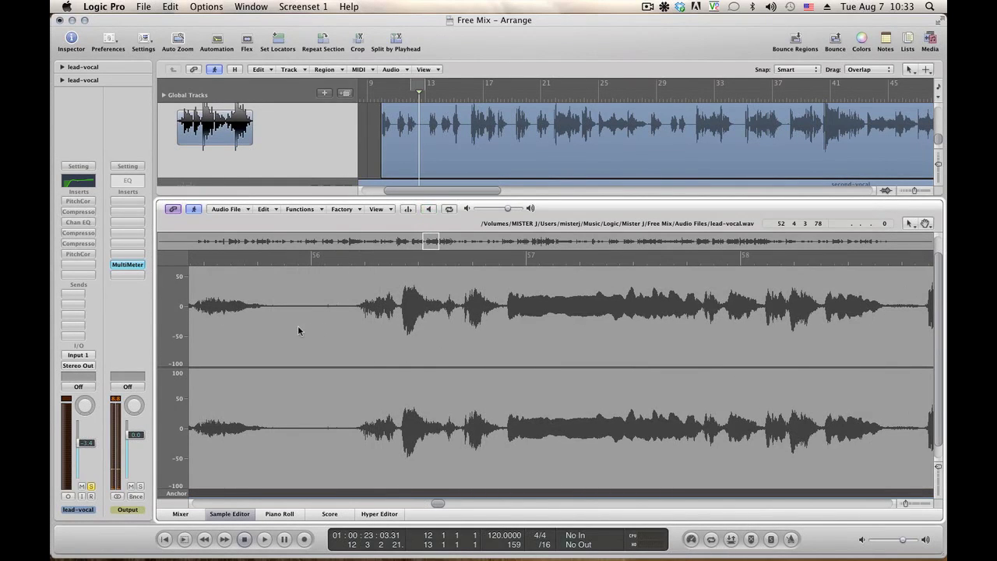
Step: Silence the gap around bar 56 from 55 4 4 10, length 3 228, and audition the transition from 55 2 3 231
drag(297, 331, 350, 331)
key(space)
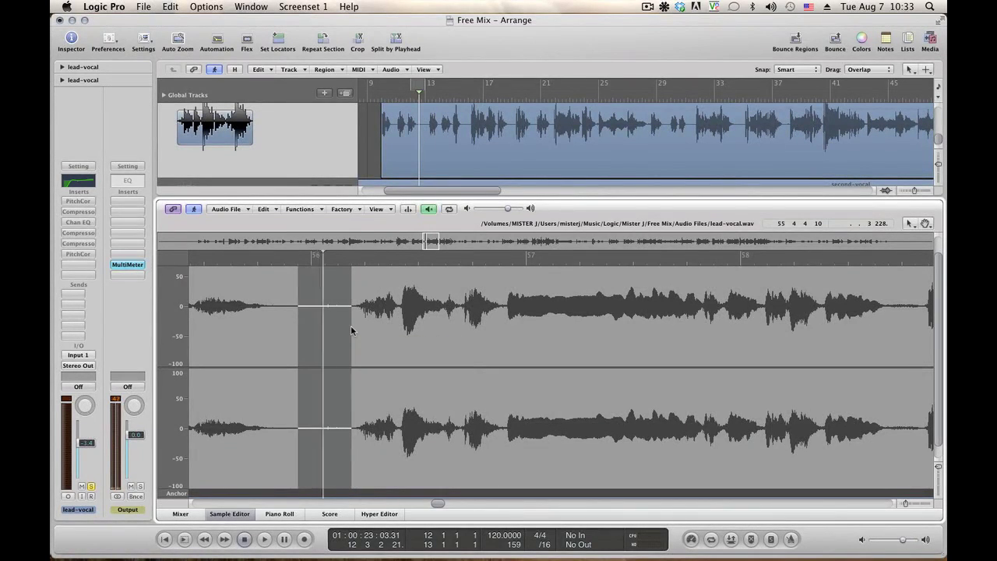
click(298, 208)
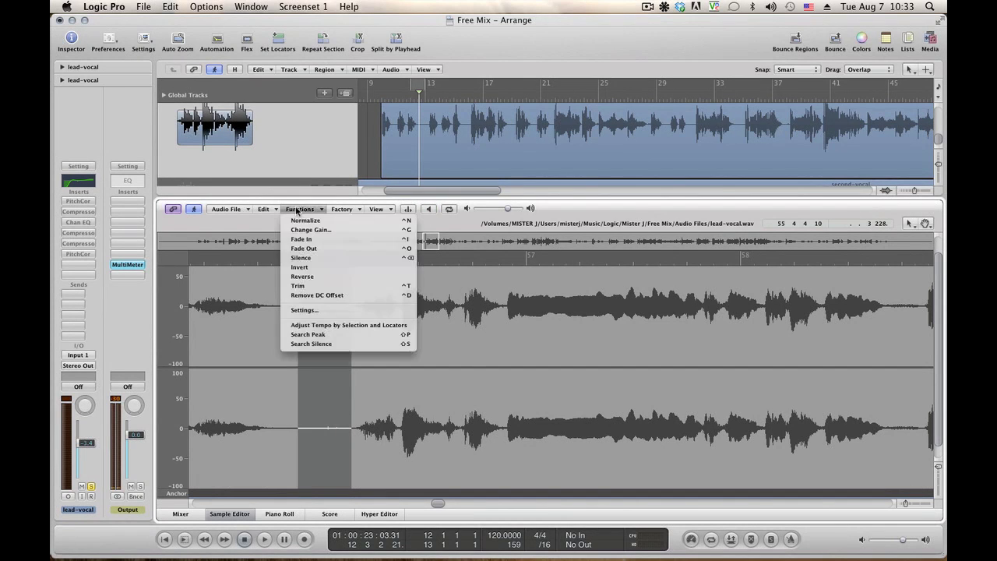
click(301, 257)
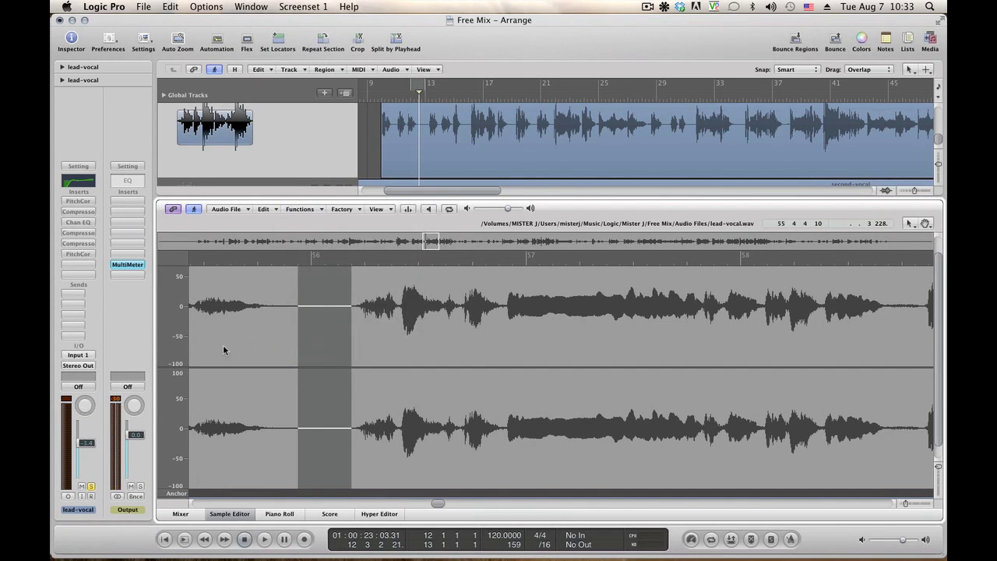
click(190, 336)
key(space)
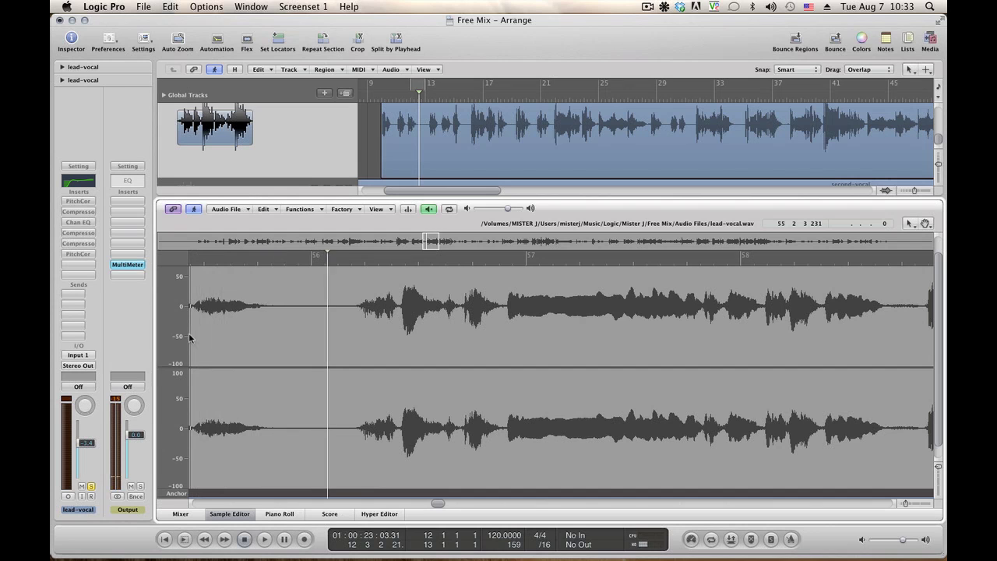
Step: Silence the earlier part of the bar 56 gap from 55 4 2 184, length 3 64, and audition from 55 3 2 34
drag(288, 316, 326, 325)
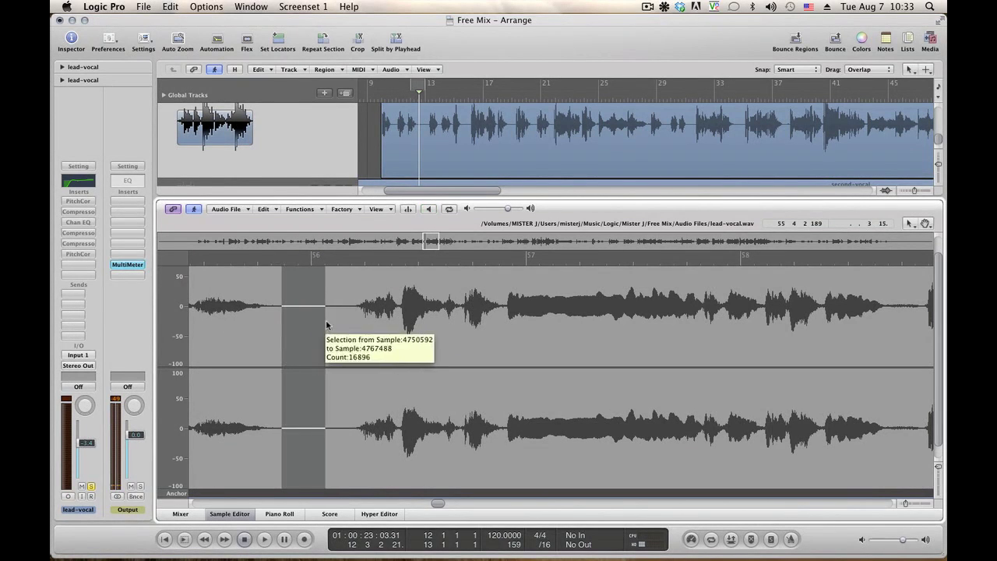
click(294, 210)
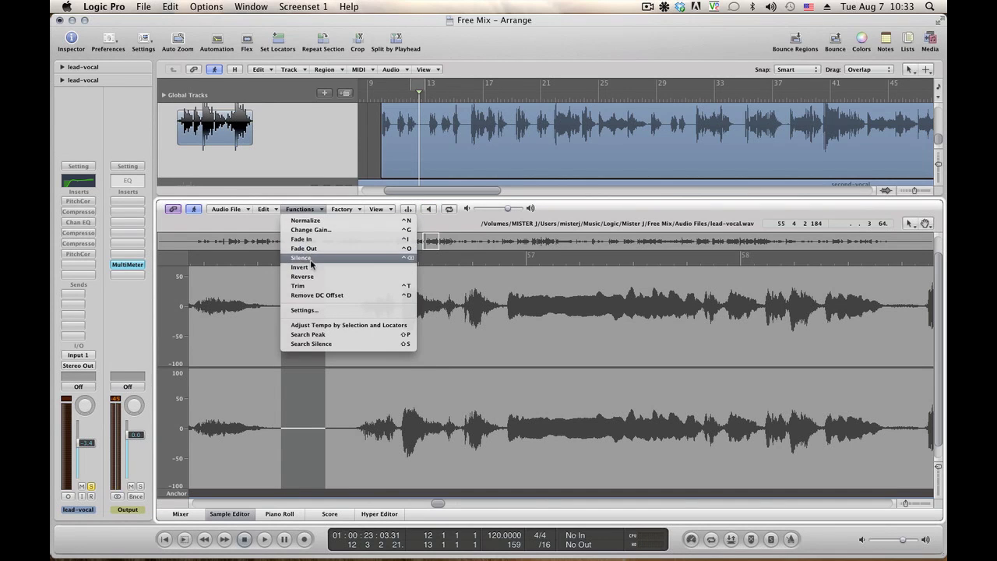
click(314, 262)
click(219, 332)
key(alt+space)
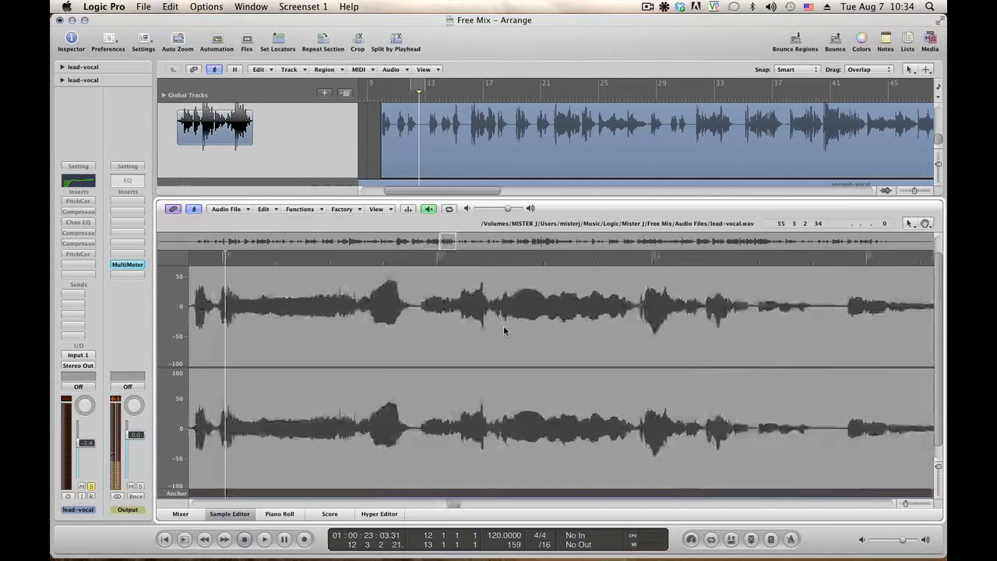
key(alt+space)
Step: Change the gain by -4.0 dB in the gap before bar 59 from 58 3 4 82, length 2 55, and audition from 58 1 2 87
drag(456, 506, 450, 506)
key(alt+space)
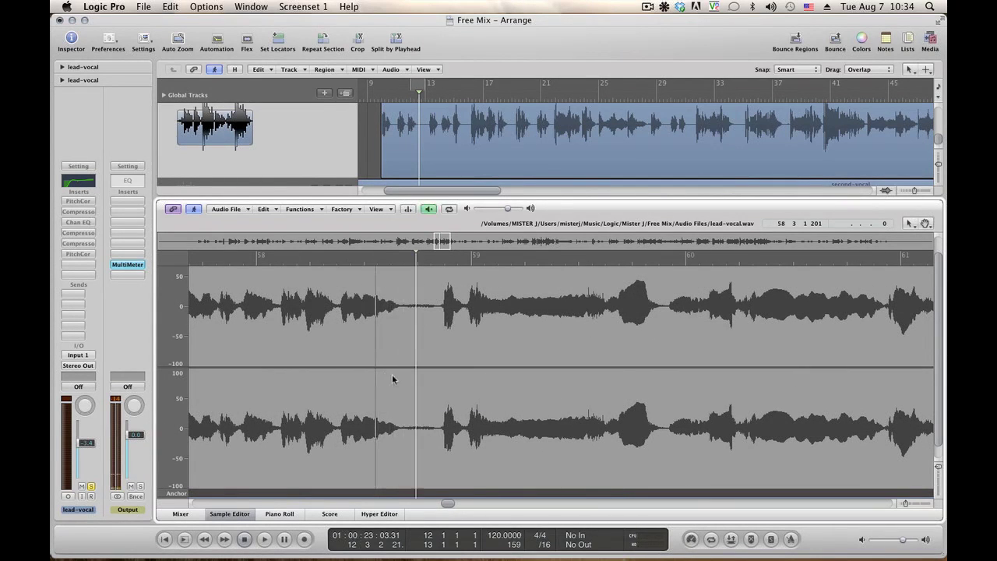
drag(408, 366, 438, 364)
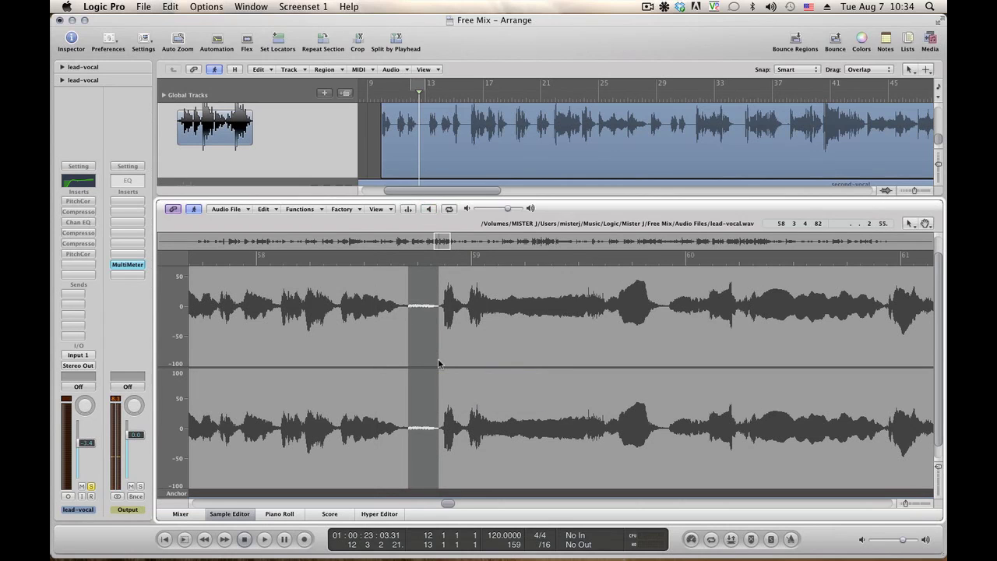
click(265, 209)
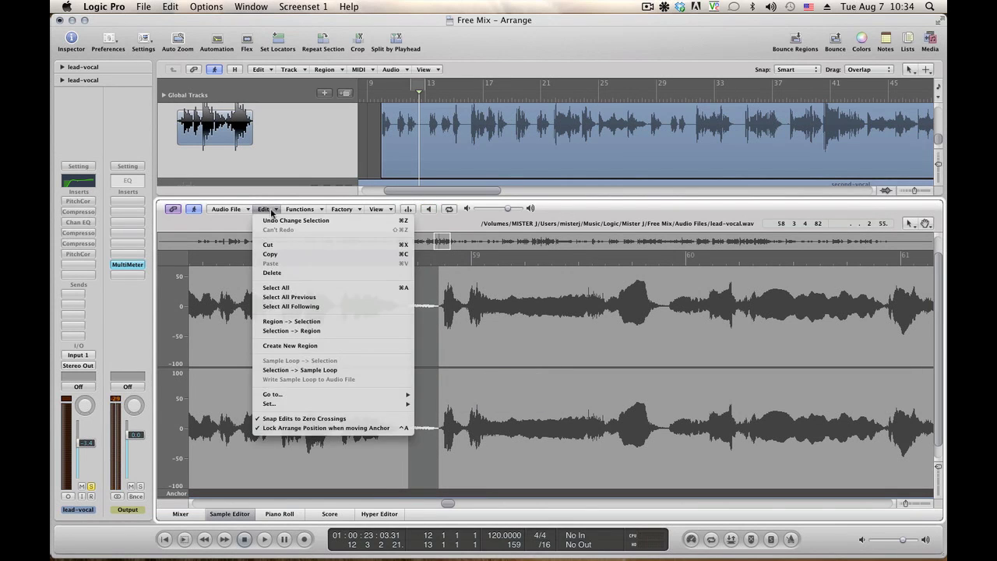
click(299, 209)
click(300, 209)
click(305, 227)
key(Return)
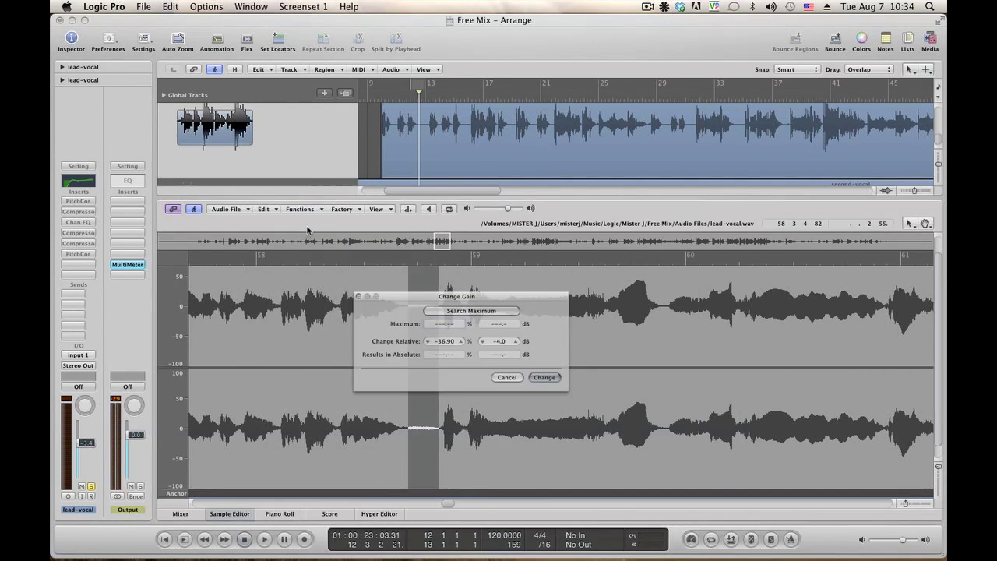
click(275, 322)
key(alt+space)
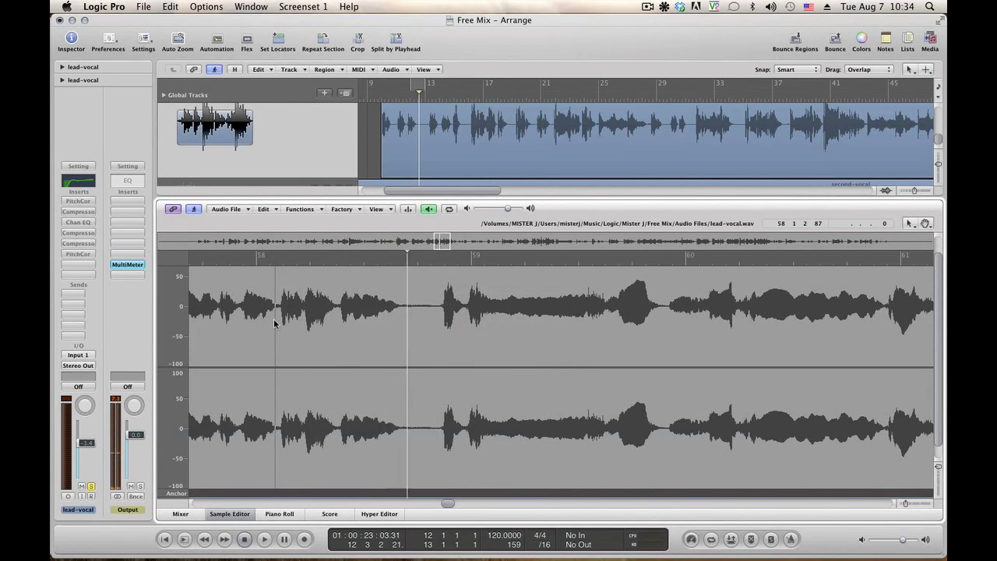
key(space)
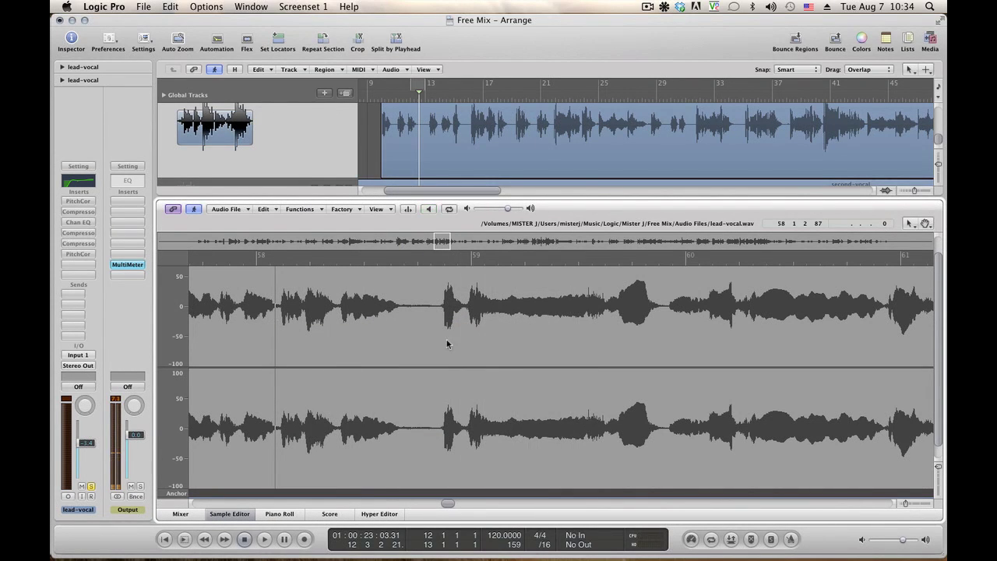
Step: Reduce the same gap by another -4.0 dB from 58 3 4 127, length 2 33, and audition from 58 2 3 157
drag(411, 319, 440, 321)
key(alt+space)
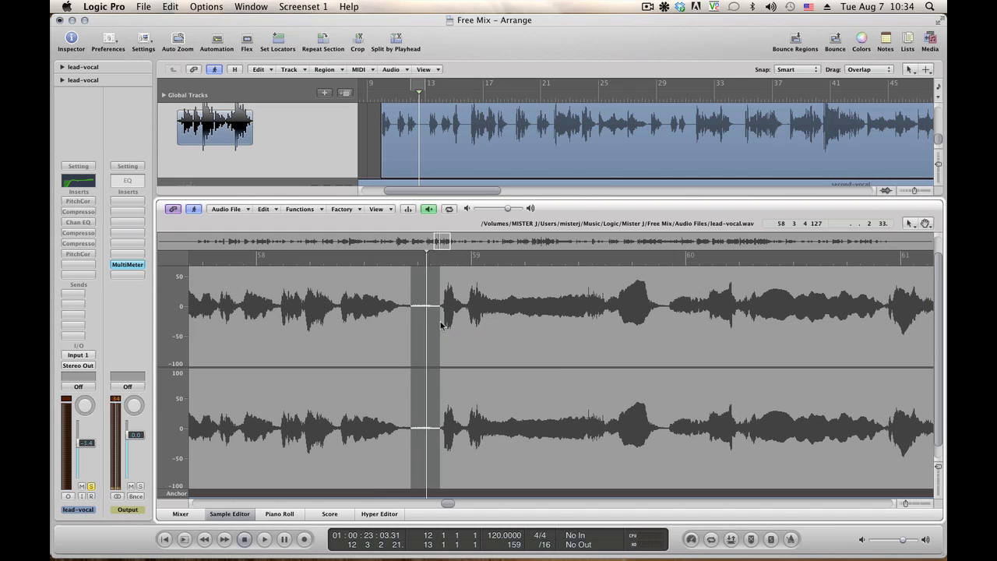
click(310, 212)
click(314, 229)
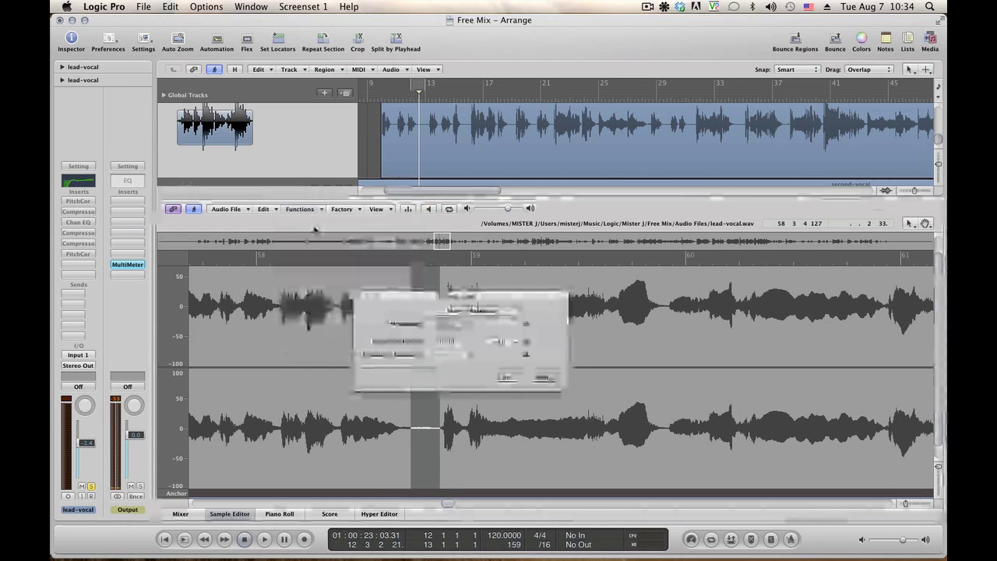
key(Return)
click(346, 378)
key(alt+space)
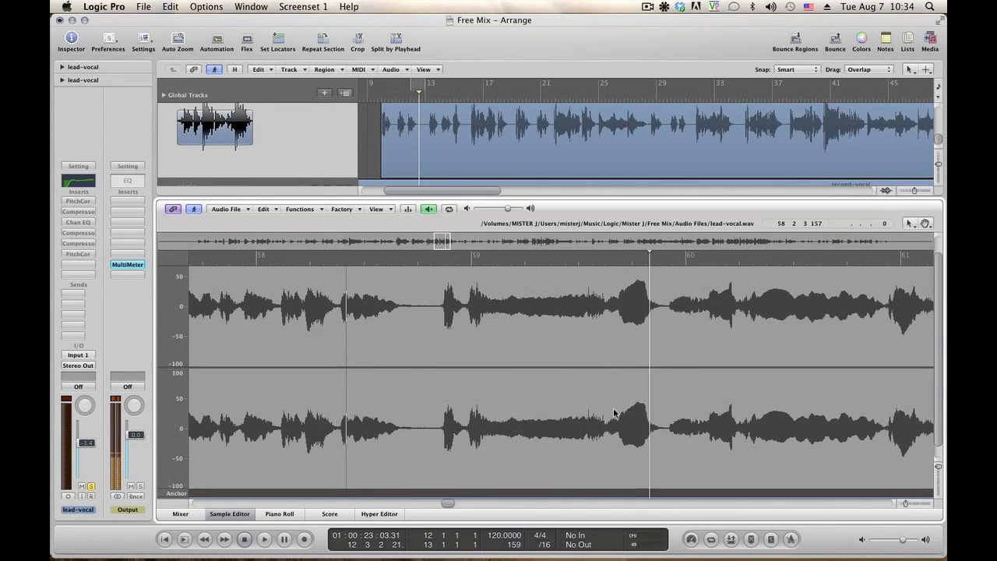
key(alt+space)
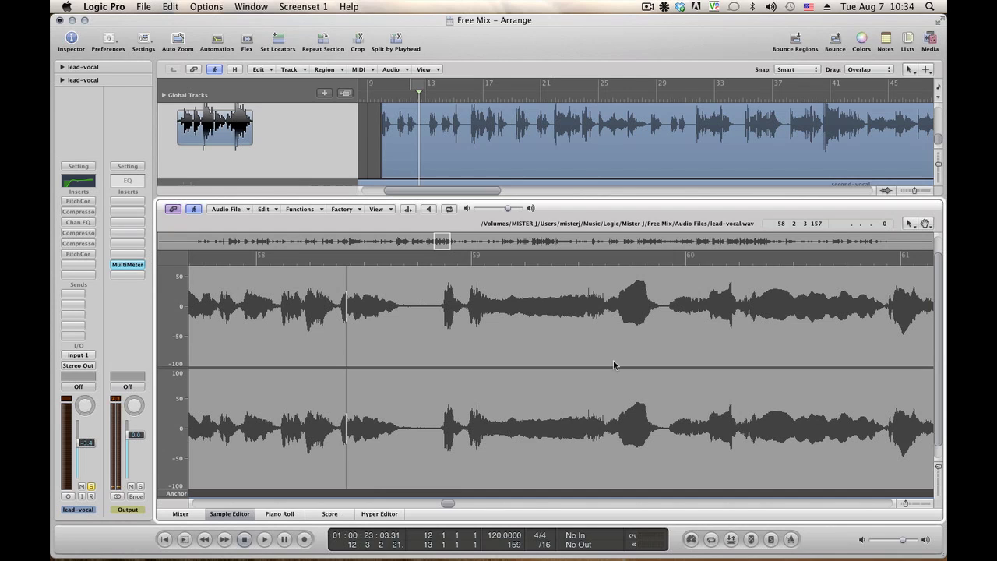
Step: Audition the start of the bar 59 phrase from 58 4 1 99
click(423, 352)
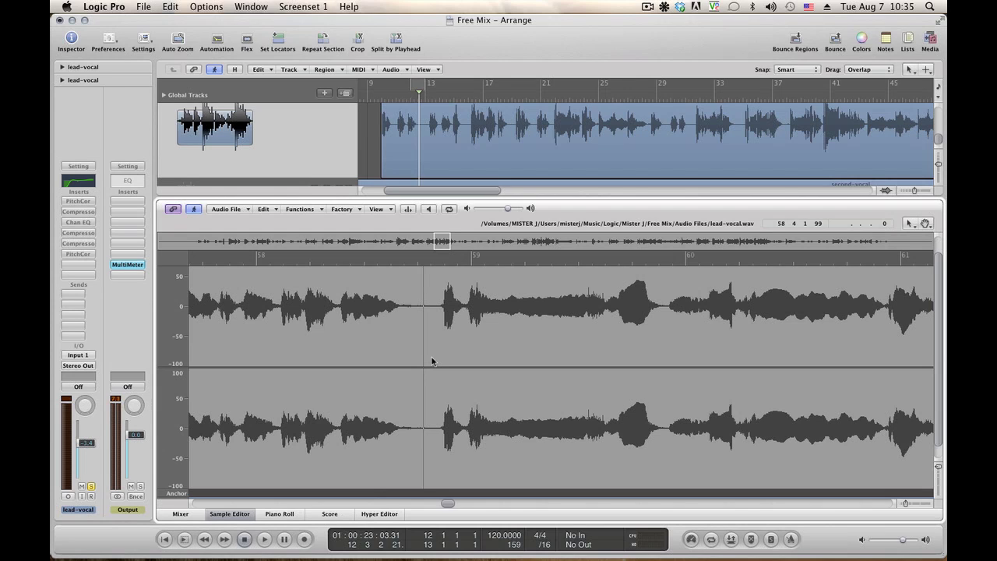
key(space)
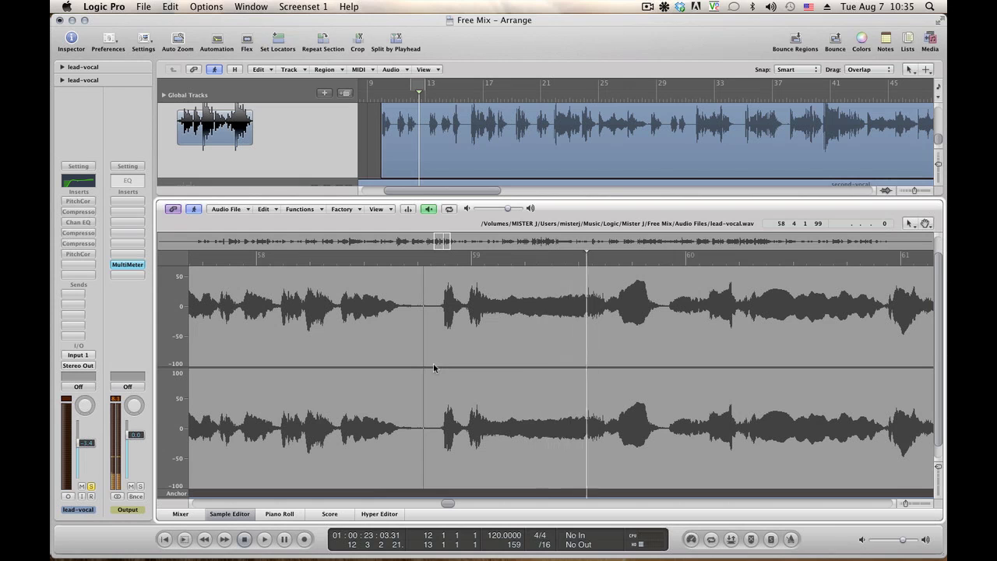
key(space)
Step: Audition the section from 59 3 1 106, length 1 116, change its gain by -4.0 dB, and play back from 58 2 3 1
mouse_move(586, 326)
mouse_down()
mouse_move(619, 324)
mouse_move(604, 321)
mouse_up()
key(space)
key(space)
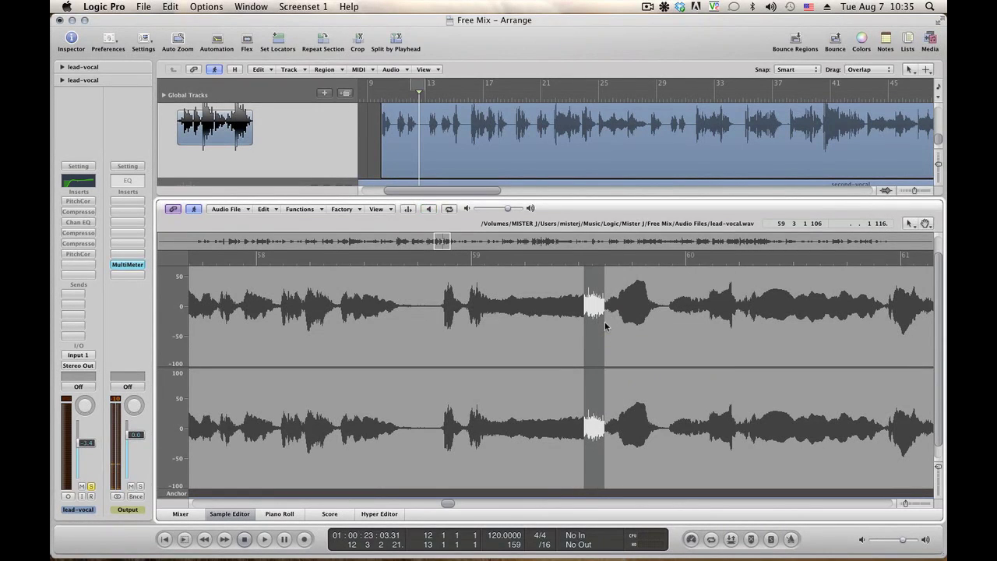
click(310, 211)
click(310, 230)
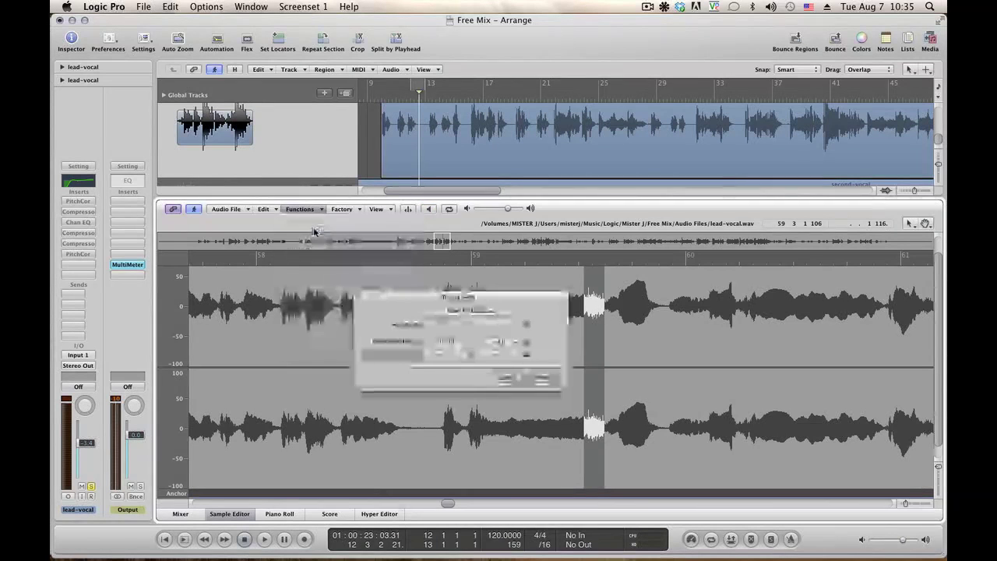
key(Return)
click(337, 328)
key(alt+space)
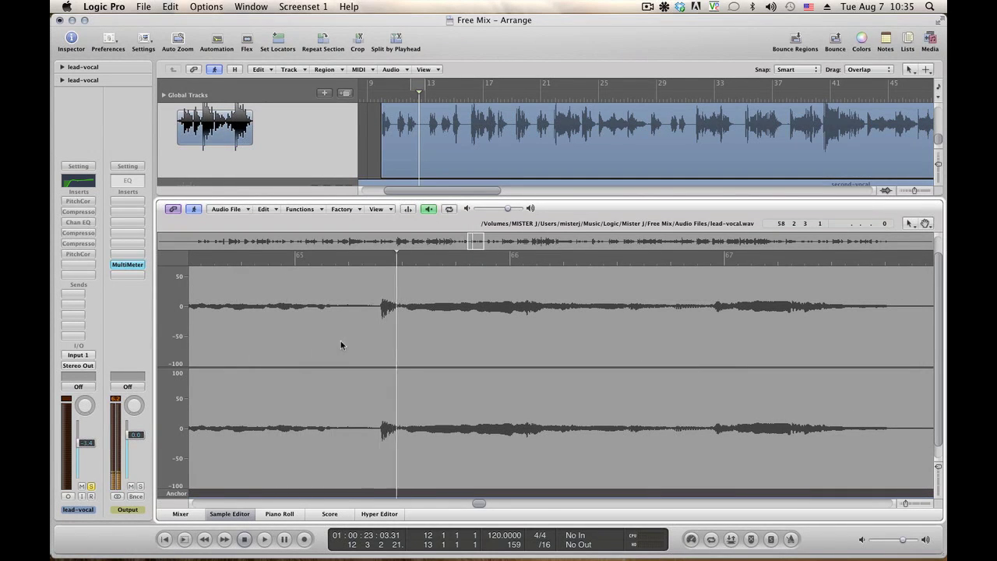
Step: Change the gain by -4.0 dB in the bar 65 gap from 65 1 4 98, length 2 168, and audition from 65 1 3 117
drag(341, 343, 376, 339)
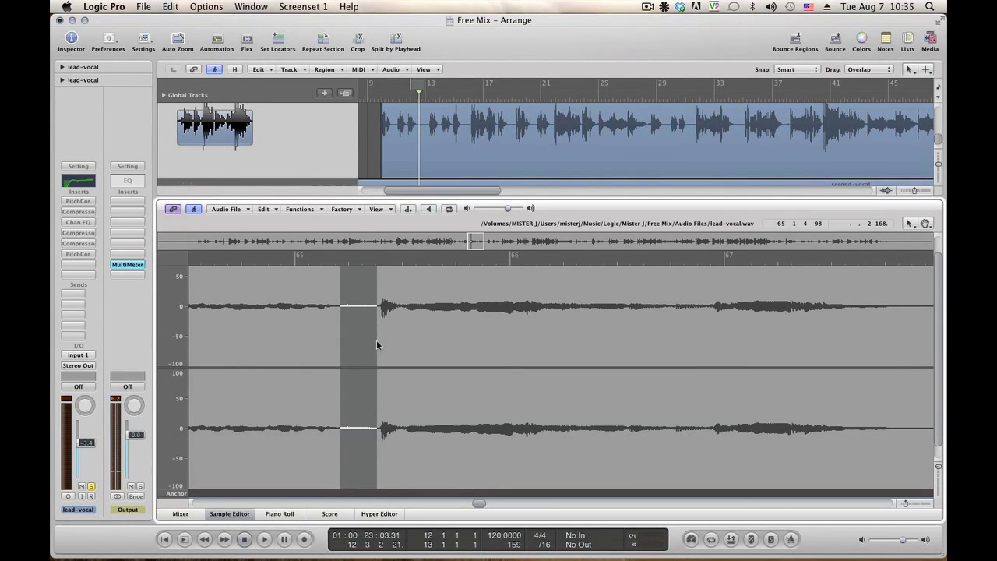
click(296, 208)
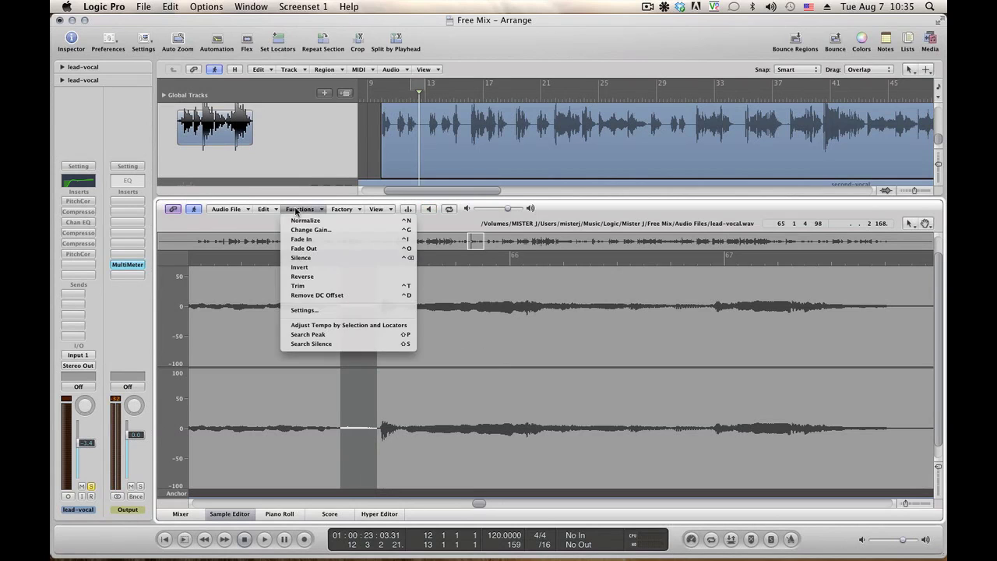
click(300, 231)
key(Return)
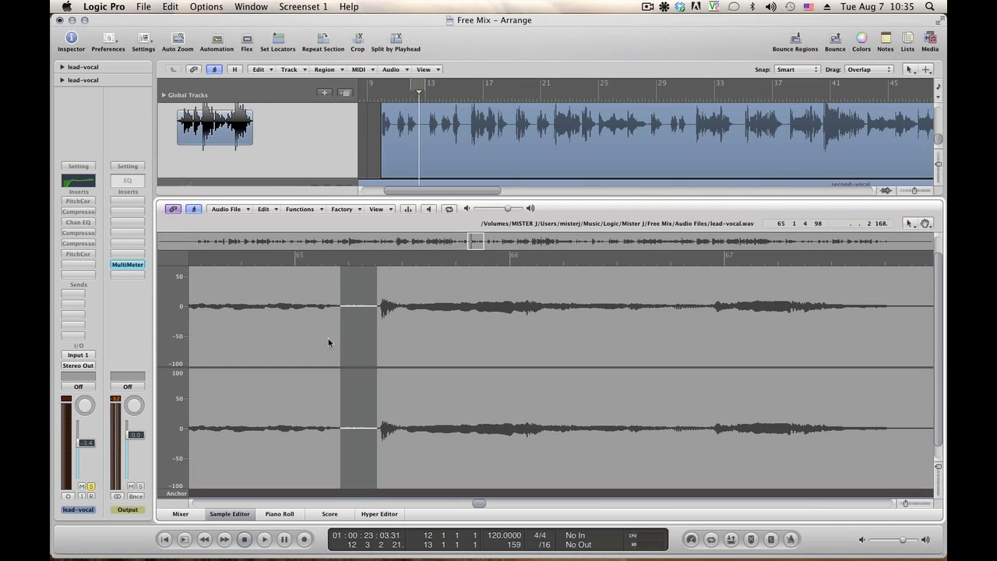
click(329, 340)
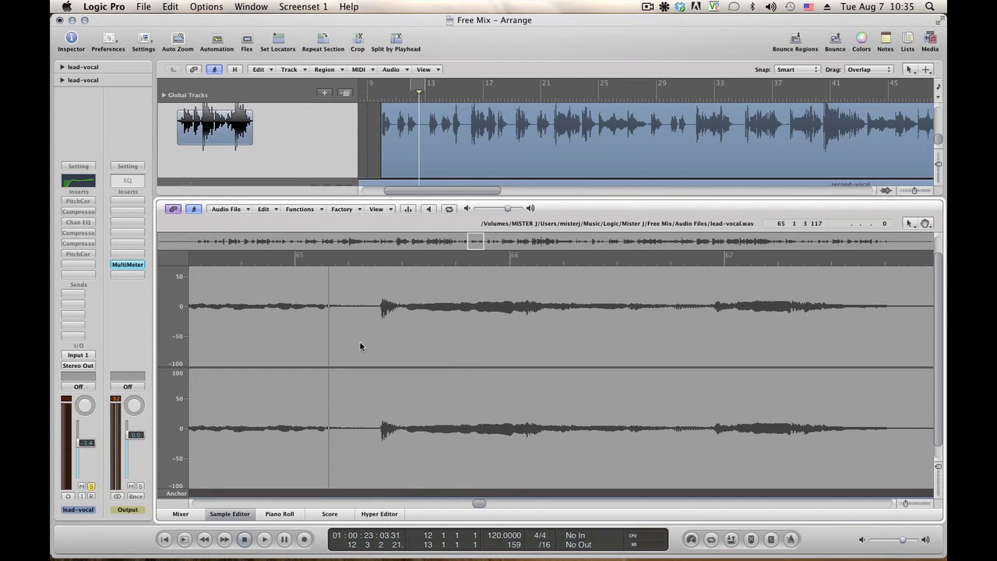
key(space)
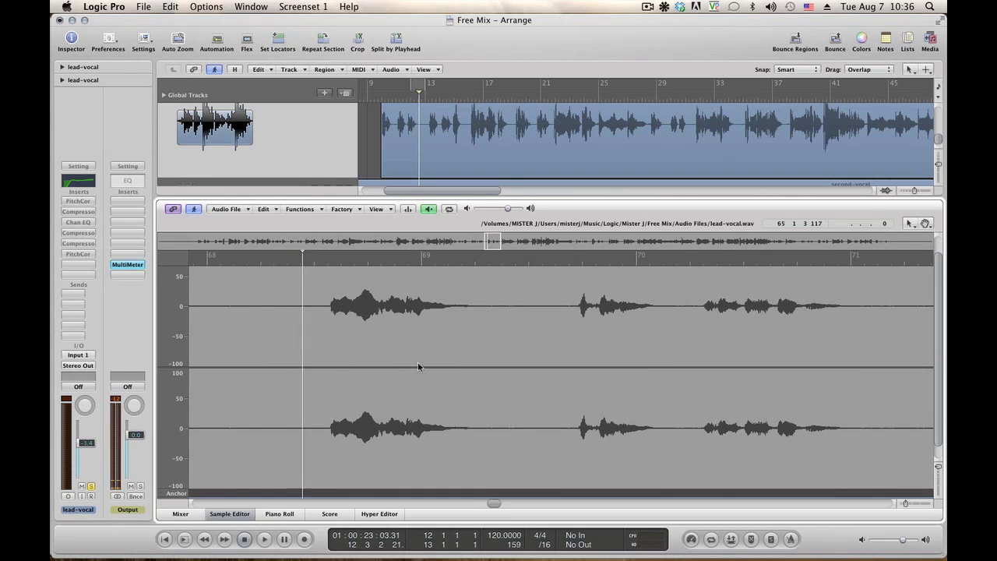
Step: Audition the quiet stretch around the start of bar 68, including from 68 1 3 122
key(space)
drag(495, 506, 489, 504)
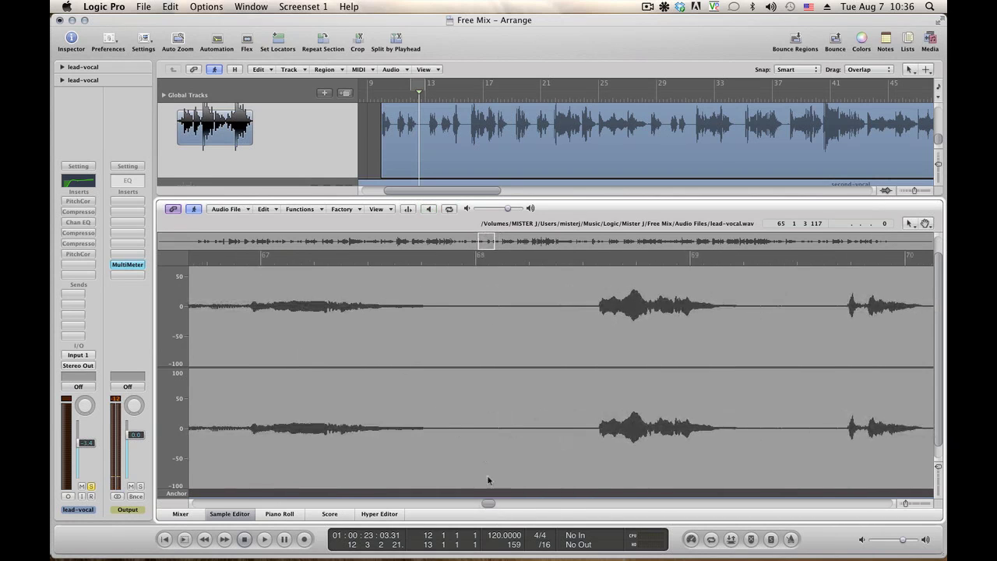
click(445, 372)
key(space)
key(space)
click(508, 366)
key(space)
key(space)
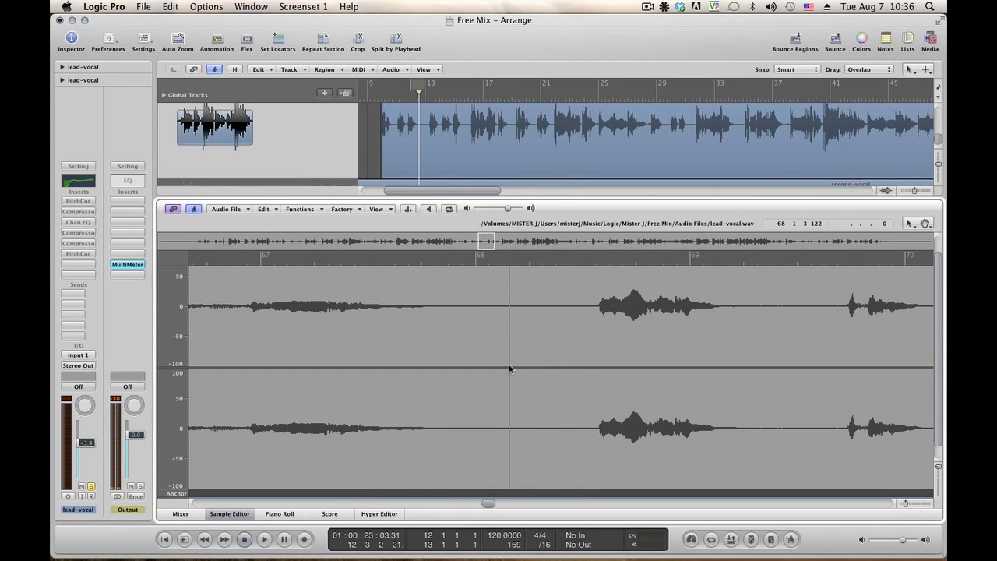
Step: Silence the bar 68 gap from 68 1 3 118, length 1 2 115, and audition from 67 1 1 17
drag(509, 369, 595, 360)
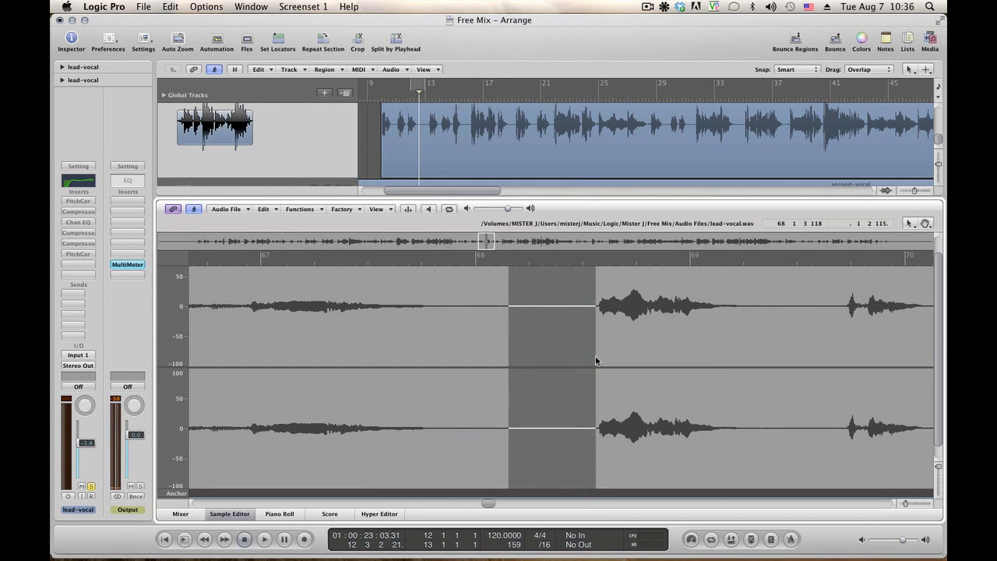
key(space)
click(300, 210)
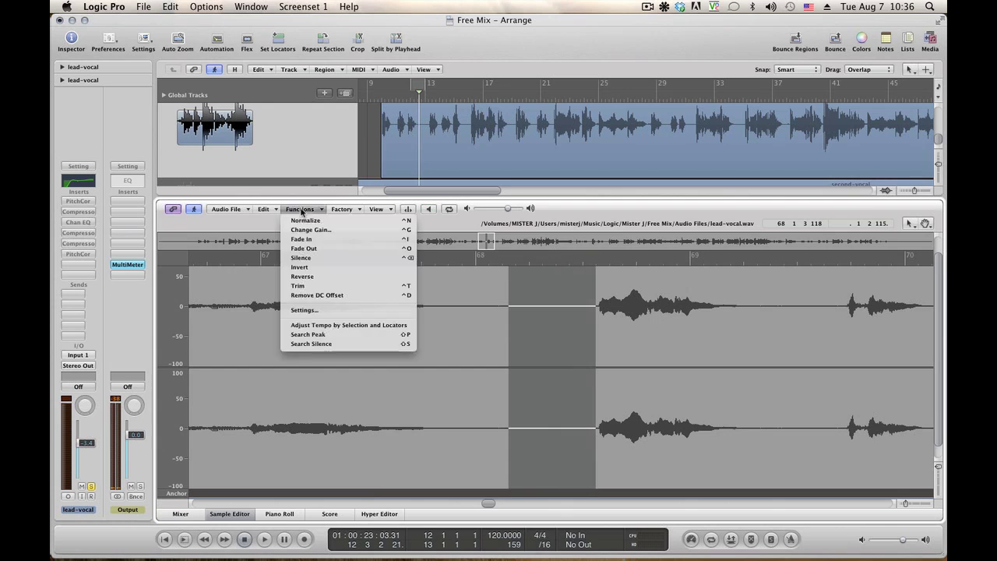
click(307, 256)
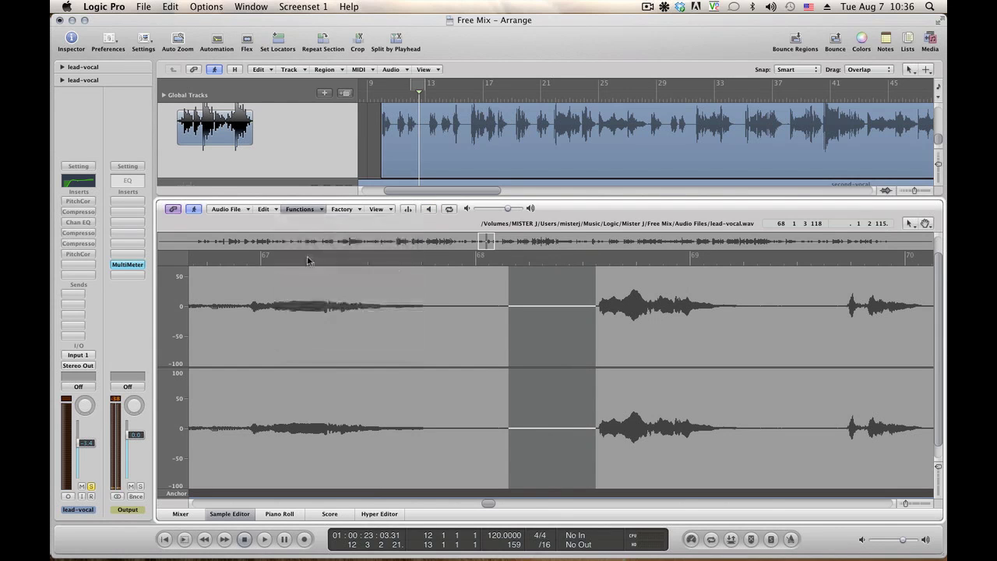
click(263, 334)
key(space)
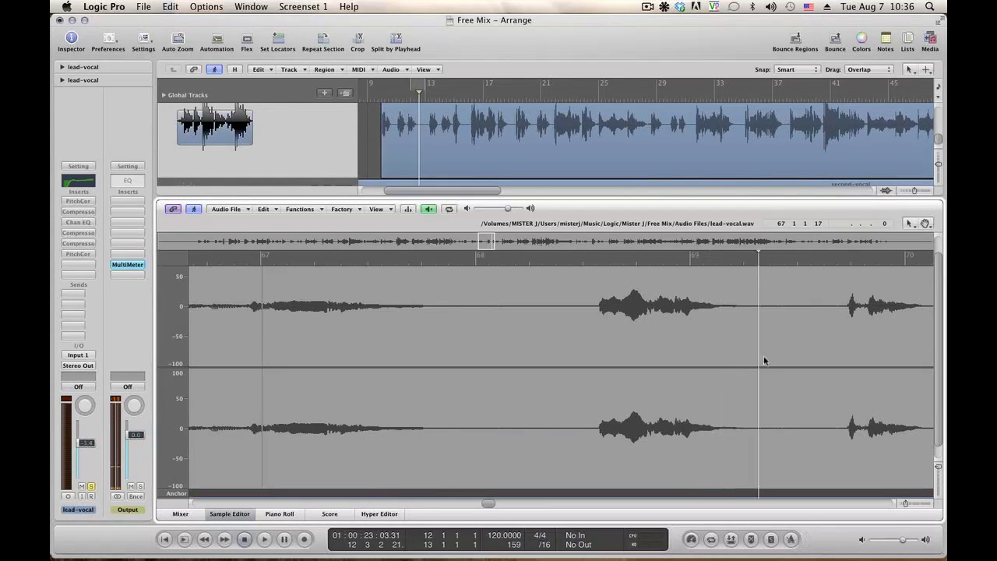
key(space)
Step: Change the gain by -4.0 dB in the bar 69 gap from 69 2 1 238, length 1 2 109, and audition from 67 4 3 223
drag(736, 364, 846, 365)
key(space)
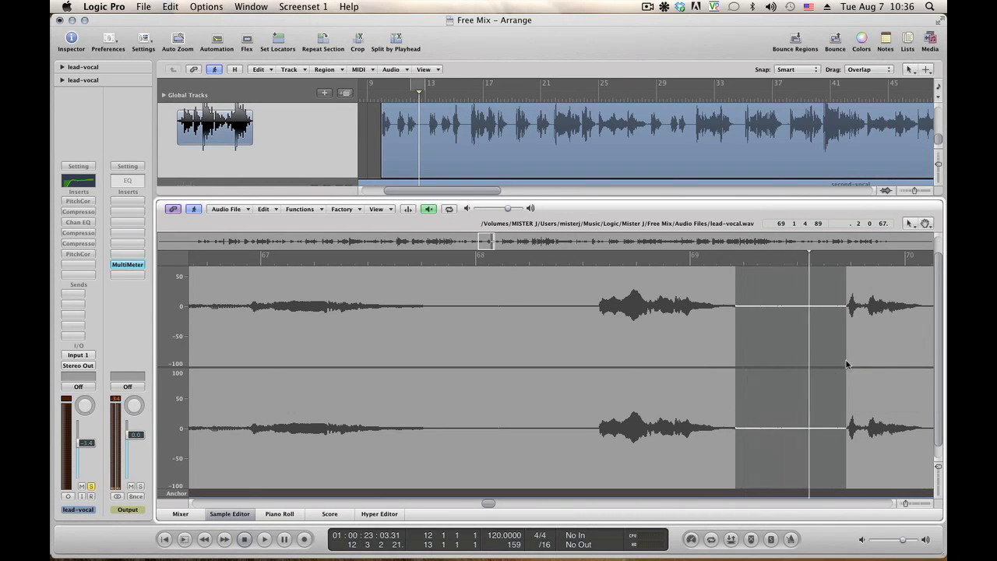
click(761, 359)
drag(761, 359, 844, 355)
key(space)
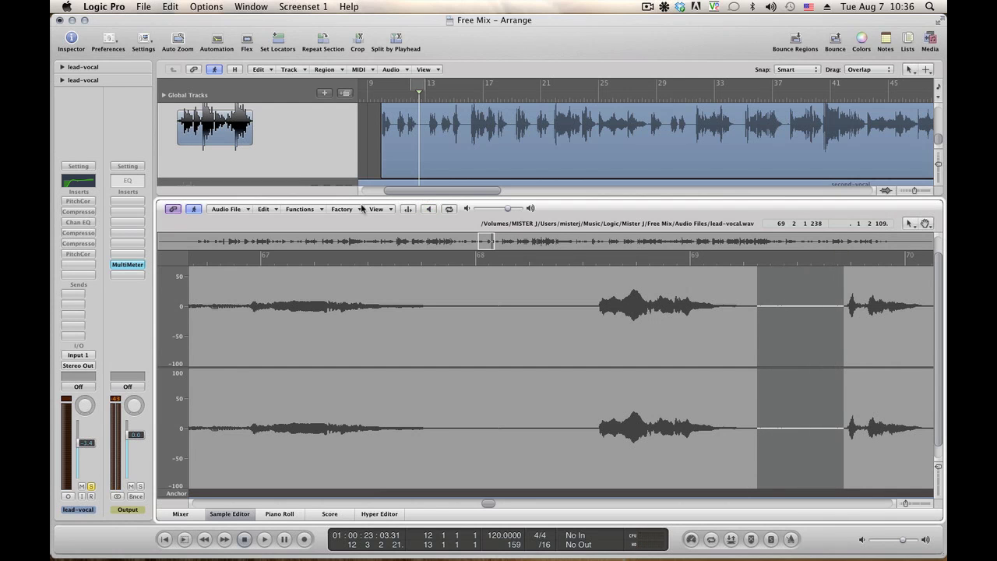
click(307, 208)
click(312, 229)
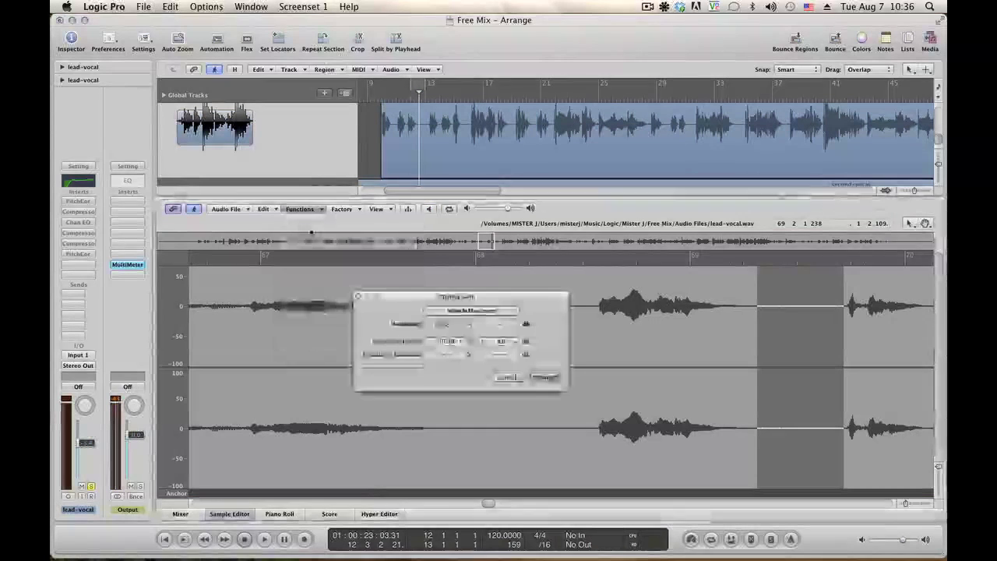
key(Return)
click(461, 312)
key(space)
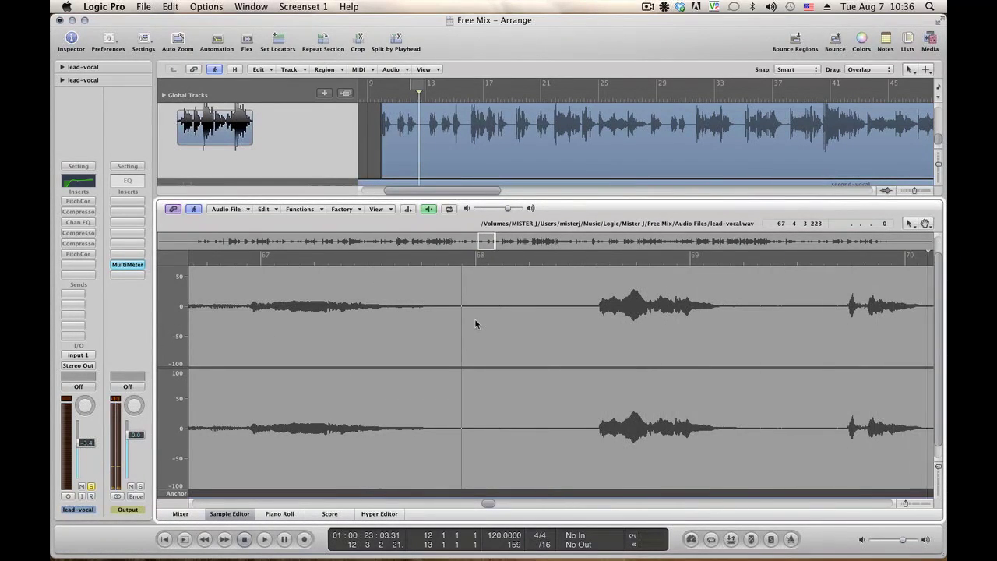
key(space)
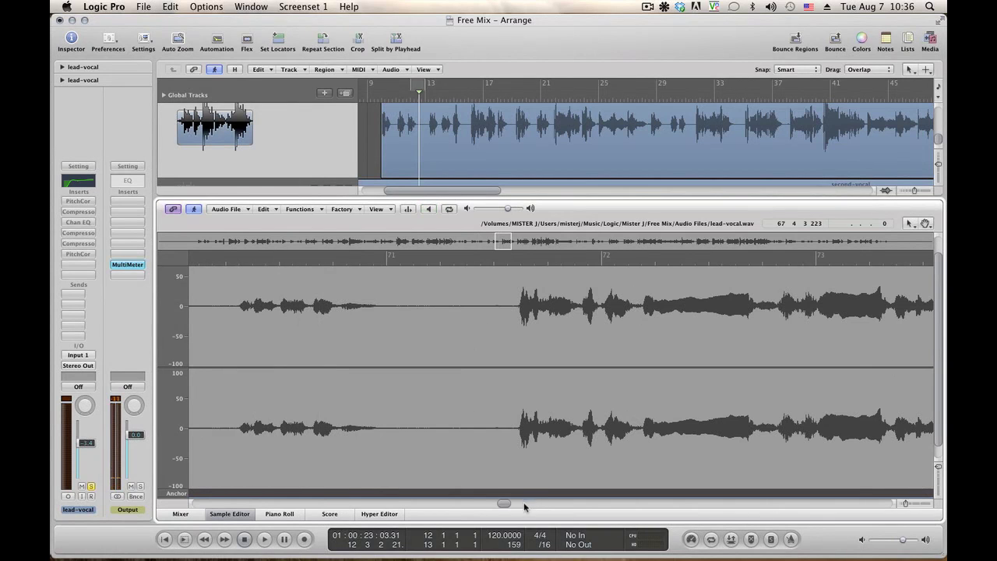
Step: Audition the short gap between phrases in bar 70 from 70 1 3 81, length 2 177
drag(506, 504, 503, 504)
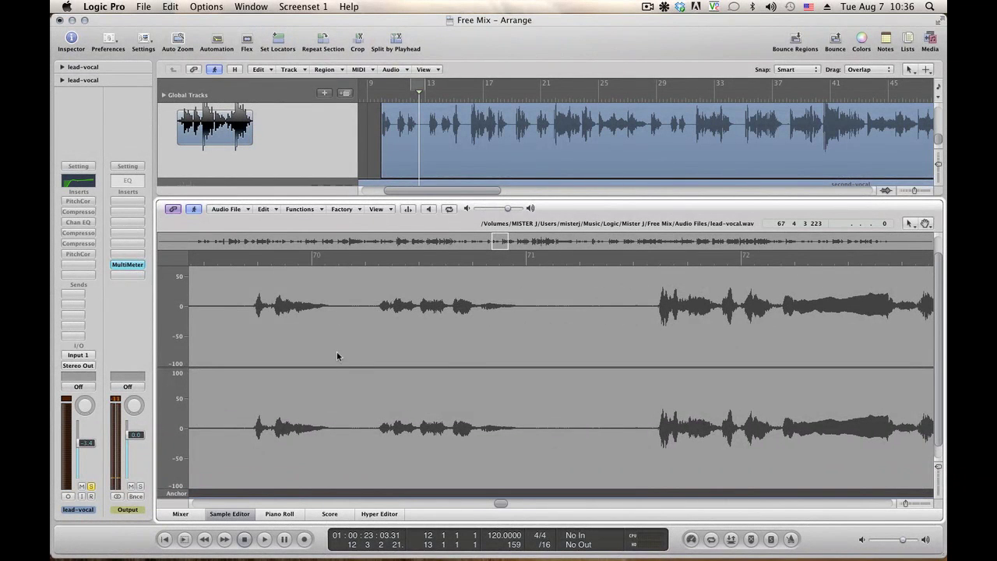
drag(337, 356, 375, 354)
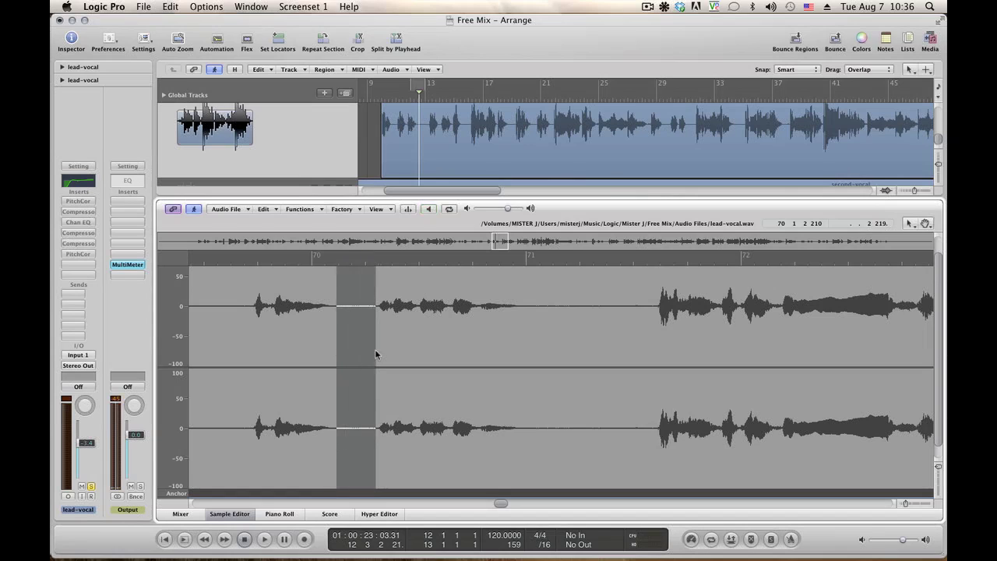
drag(342, 348, 378, 345)
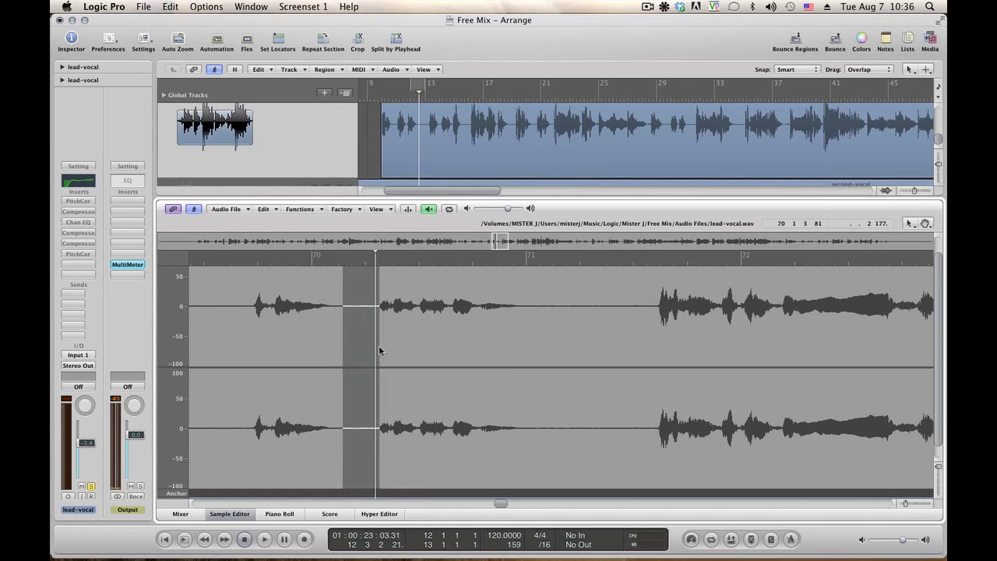
key(alt+space)
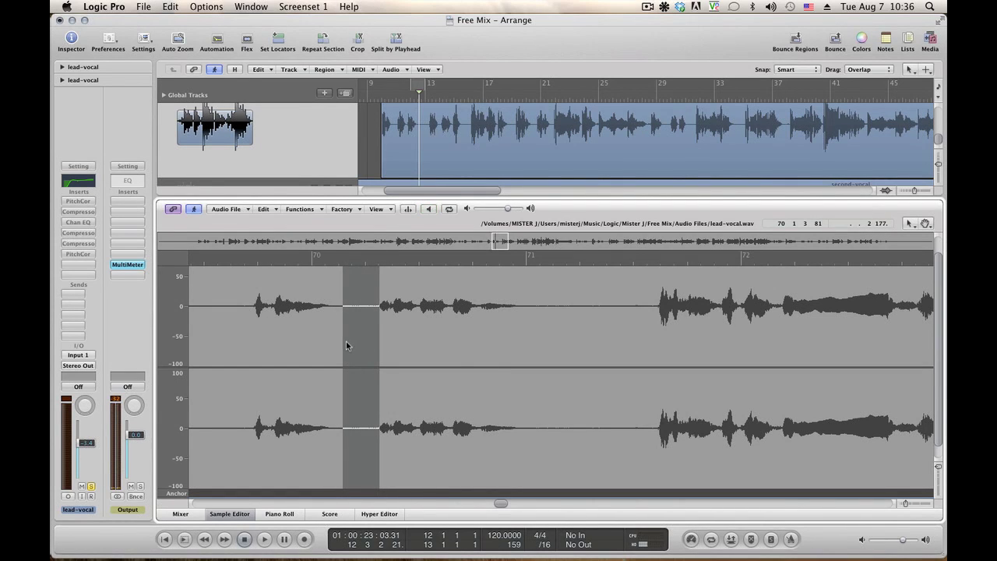
Step: Silence the bar 70 gap from 70 1 3 138, length 2 72, and audition from 69 3 3 113
drag(346, 341, 376, 340)
key(alt+space)
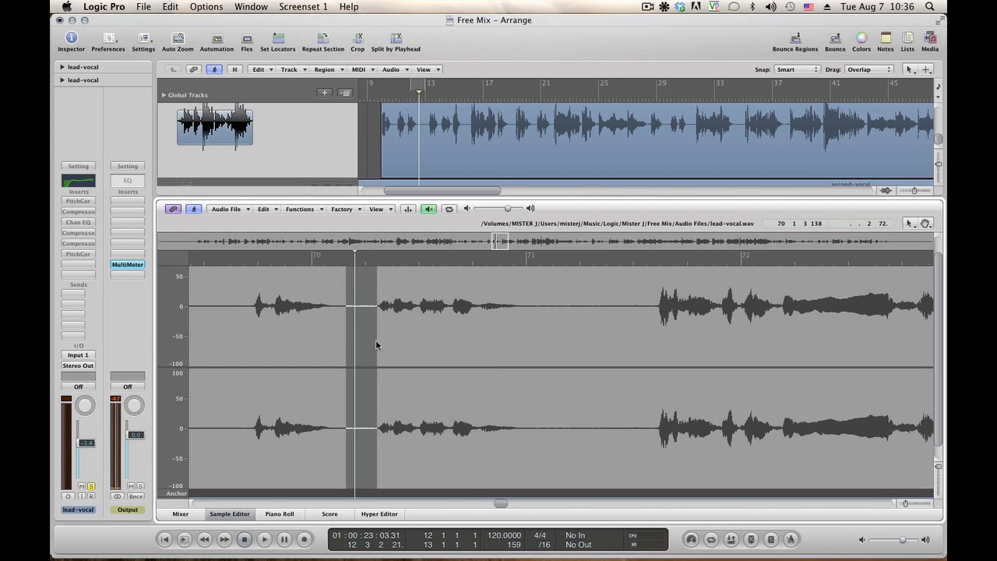
click(300, 208)
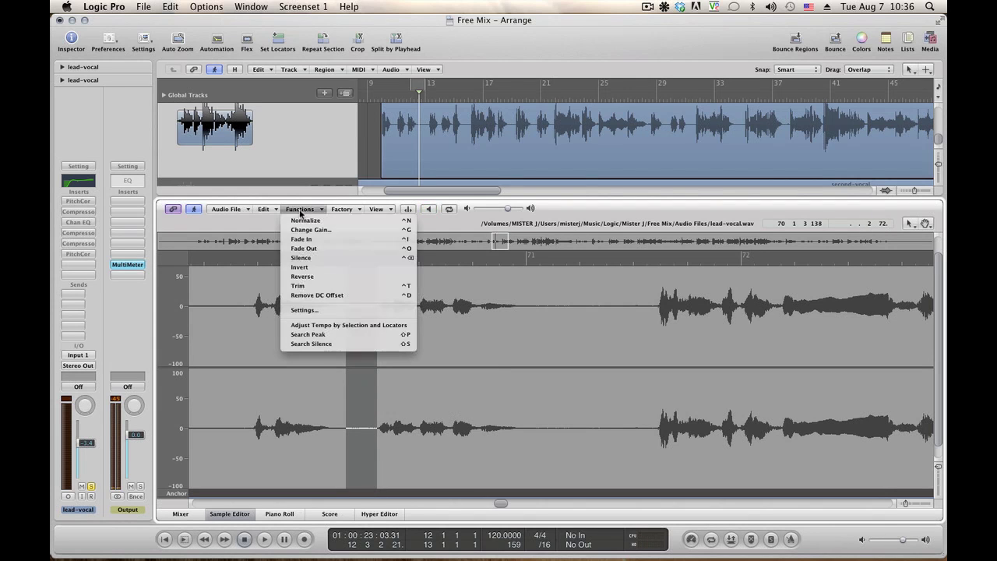
click(309, 249)
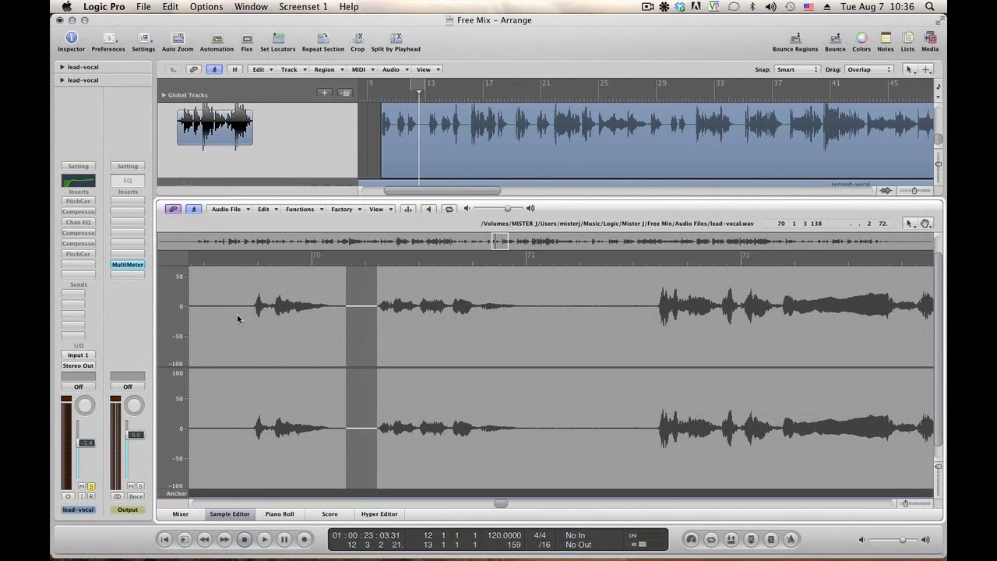
click(238, 318)
key(alt+space)
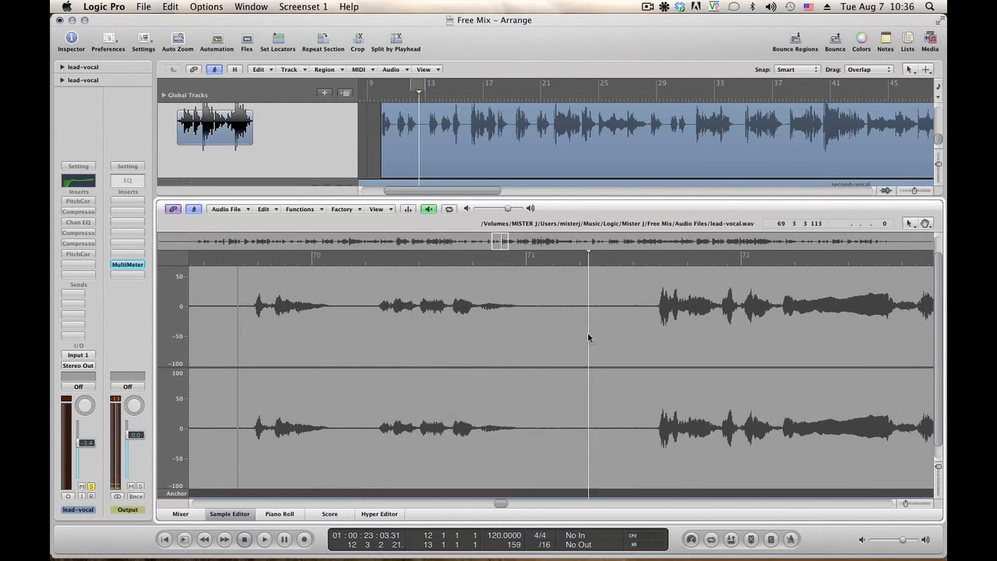
key(alt+space)
Step: Silence the bar 71 gap from 71 1 3 170, length 1 2 233, and play back from 70 1 4 82
drag(562, 335, 656, 337)
key(alt+space)
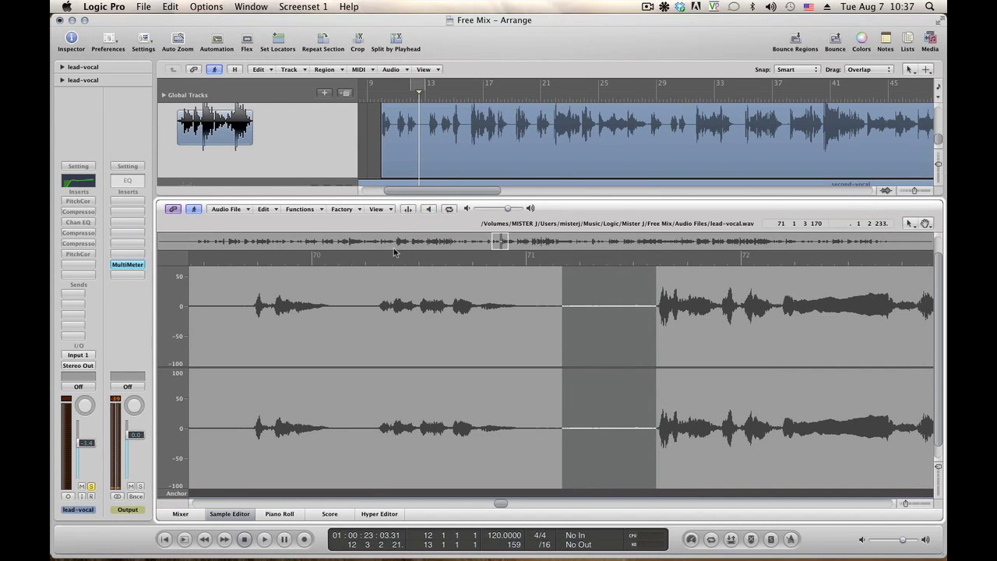
click(307, 209)
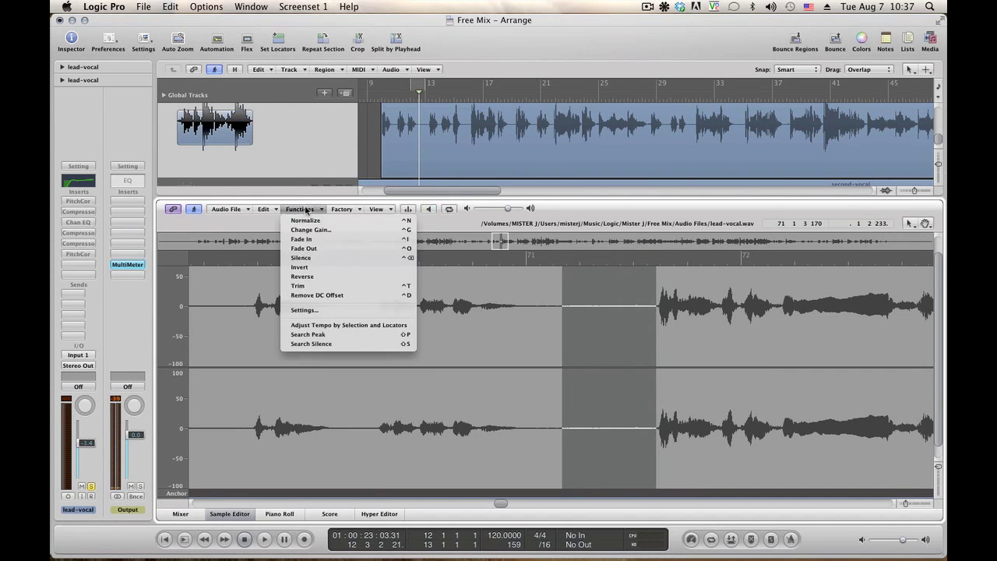
click(300, 257)
click(357, 320)
key(alt+space)
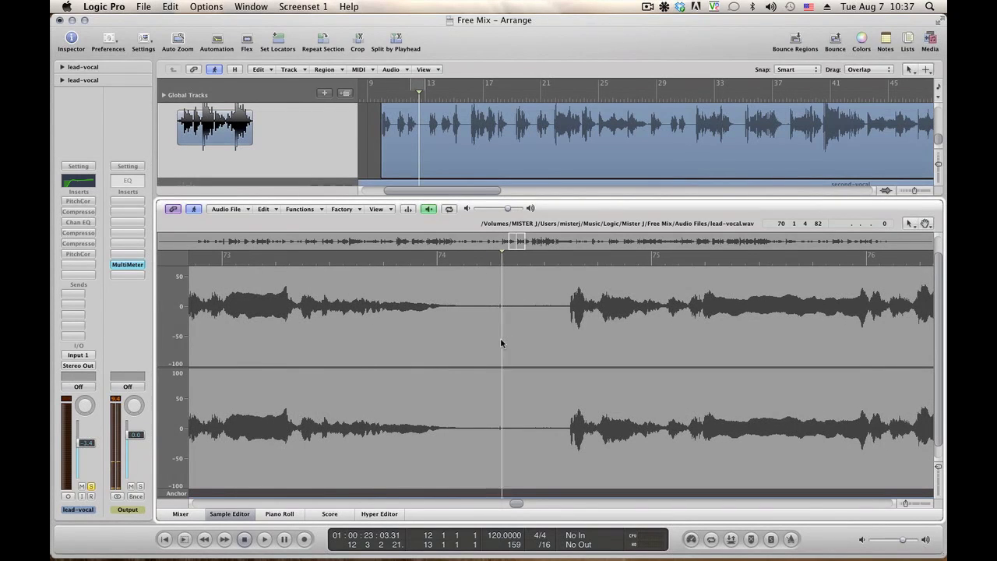
Step: Silence the first part of the bar 74 gap from 74 2 1 7, length 3 52
drag(491, 339, 534, 343)
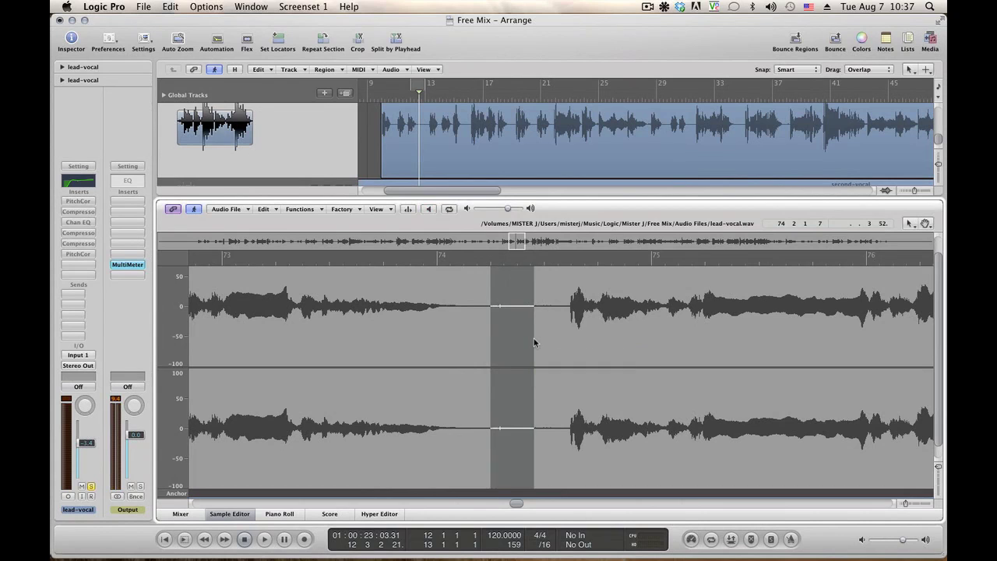
key(alt+space)
click(294, 212)
click(389, 257)
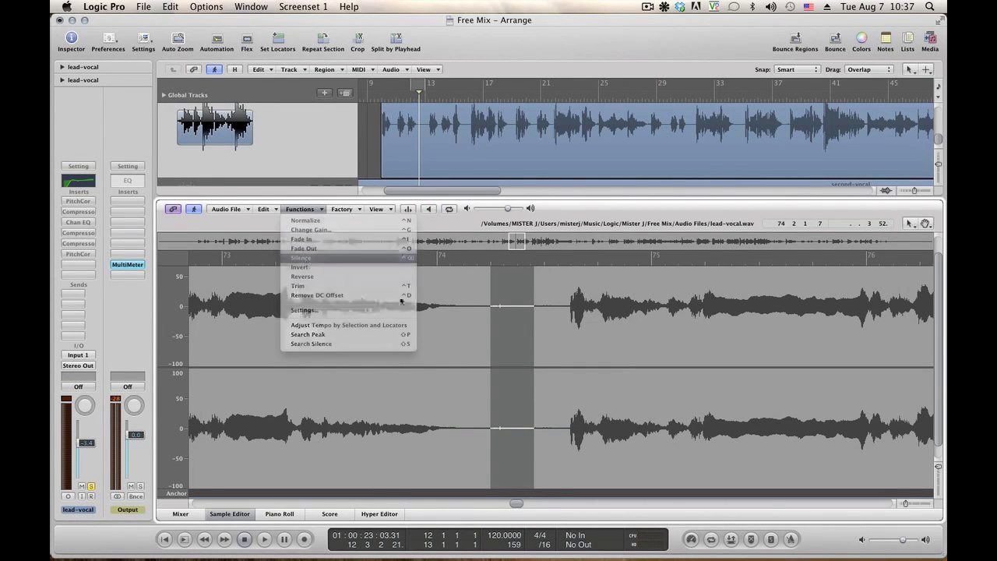
Step: Change the gain by -4.0 dB in the rest of the bar 74 gap from 74 2 4 45, length 2 169, and audition from 73 3 1 56
drag(533, 318, 569, 320)
key(alt+space)
click(310, 209)
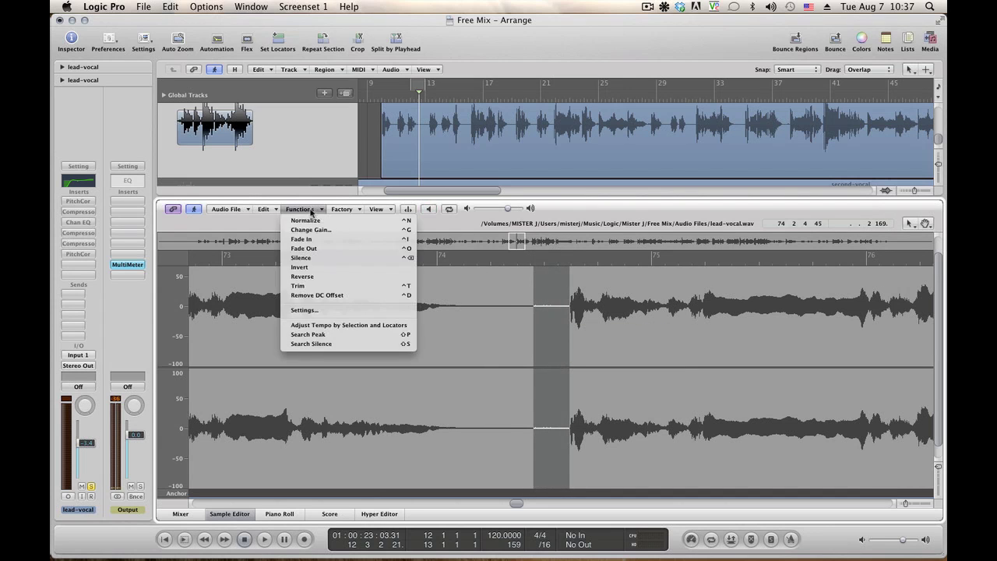
click(315, 233)
key(Return)
click(332, 296)
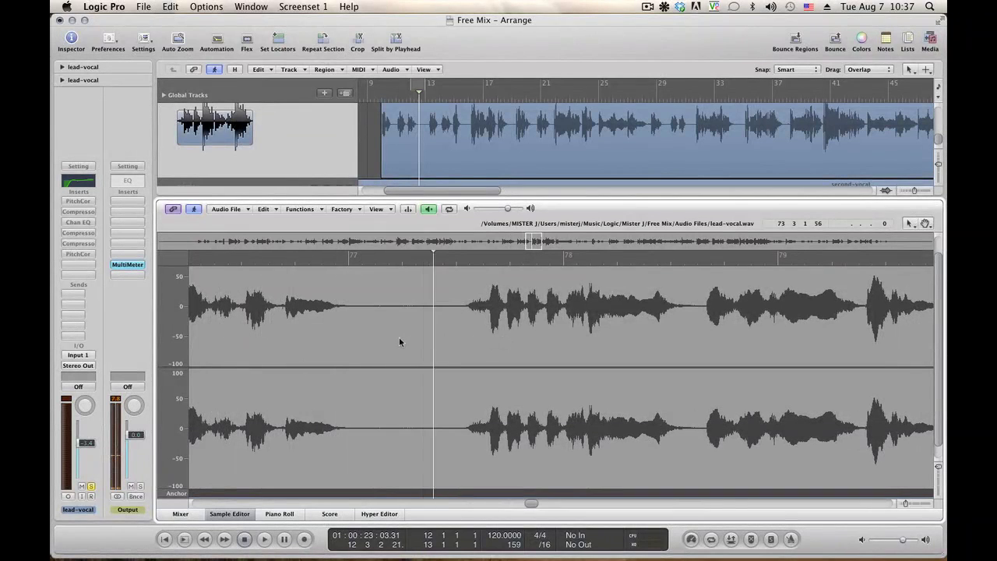
key(space)
Step: Silence the bar 77 gap from 77 1 4 51, length 1 0 210, and play back from 76 4 2 42
drag(392, 339, 456, 338)
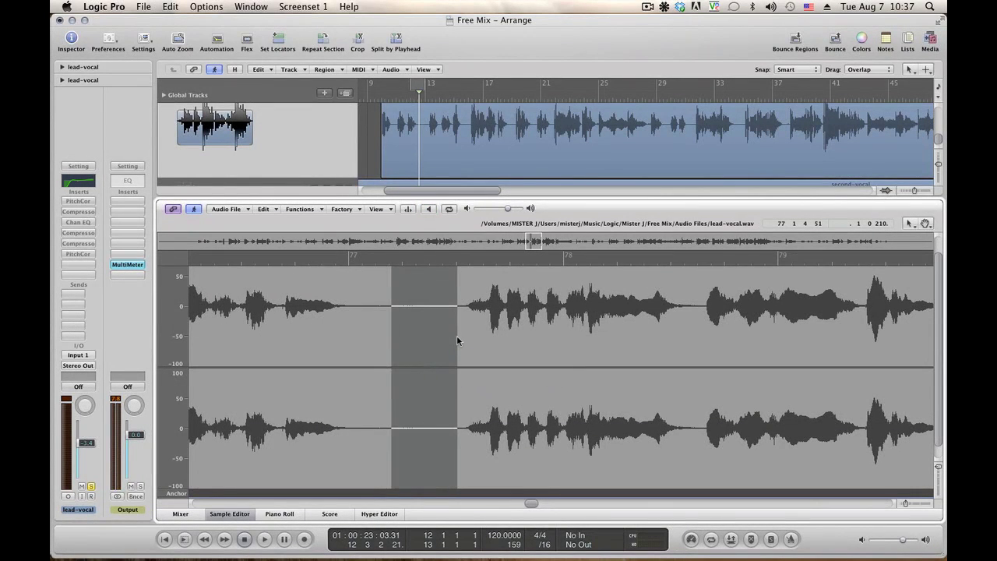
key(space)
click(302, 210)
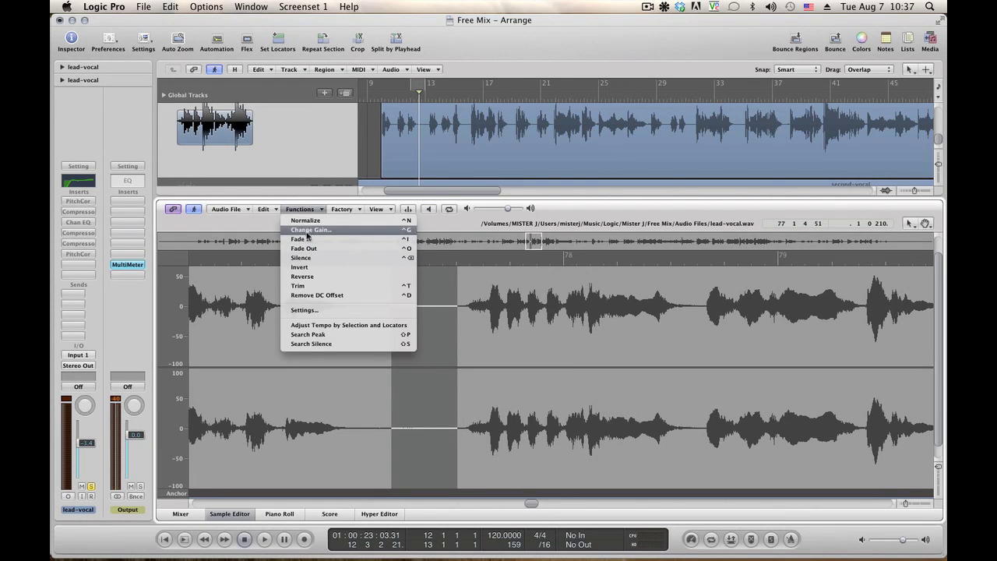
click(302, 257)
click(312, 316)
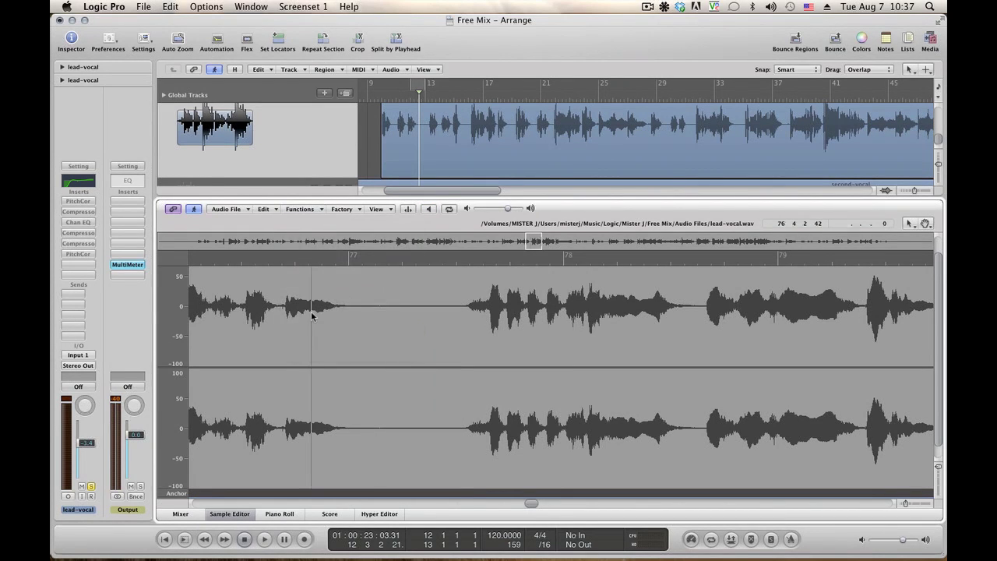
key(ctrl+space)
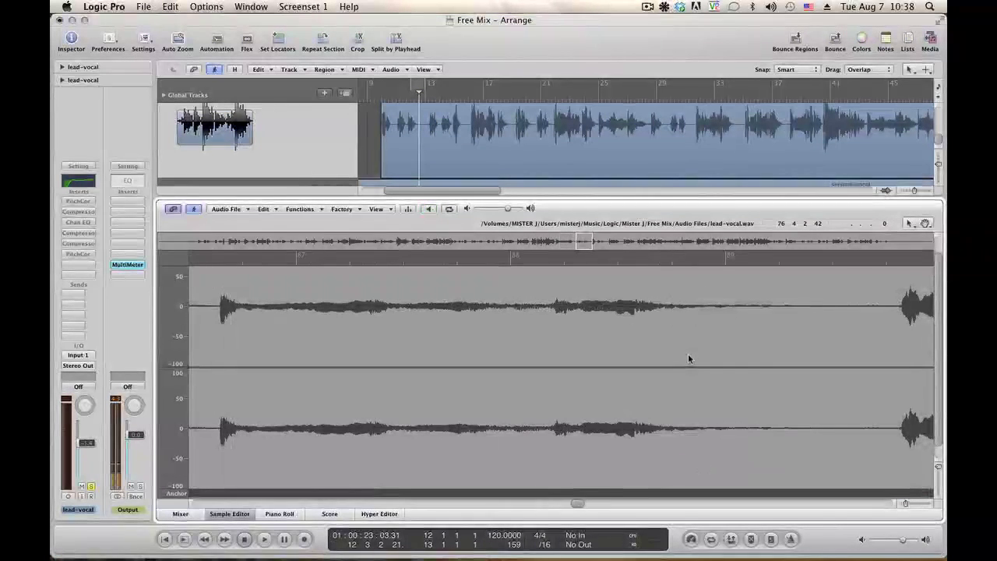
Step: Change the gain by -4.0 dB in the bar 86 gap from 86 2 4 86, length 2 189, and audition from 85 3 2 113
drag(580, 503, 573, 504)
click(377, 336)
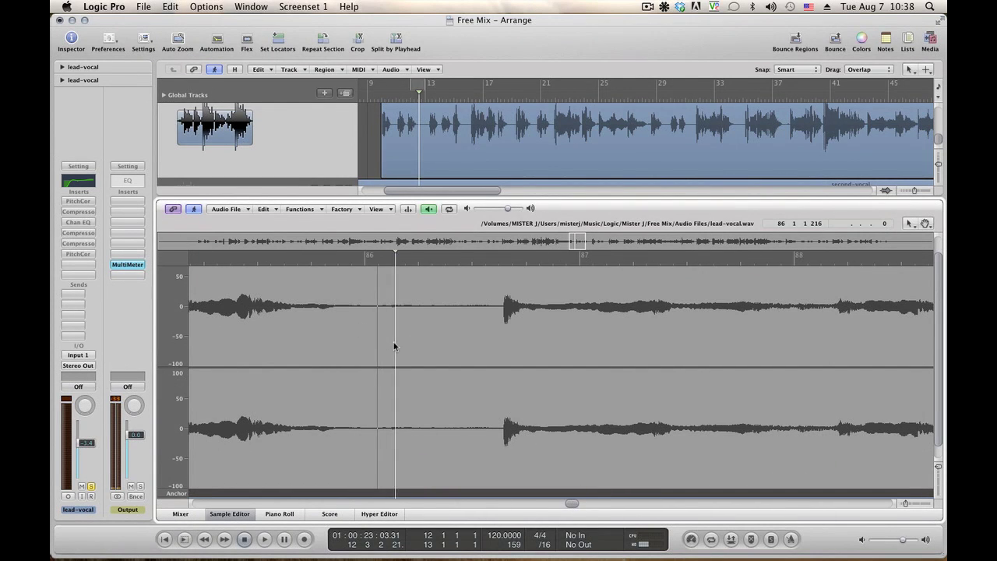
drag(462, 327, 500, 330)
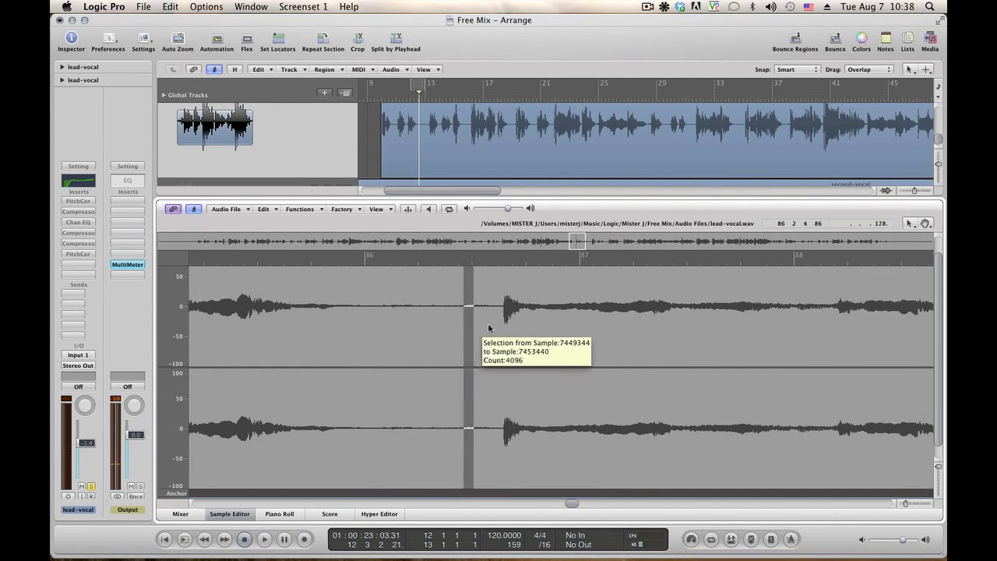
click(293, 210)
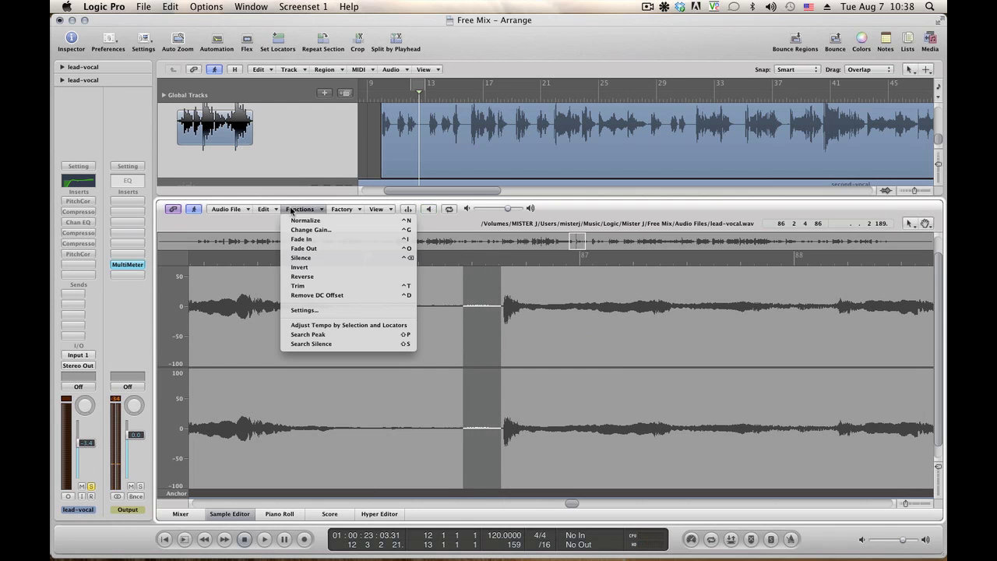
click(303, 232)
key(Return)
click(278, 335)
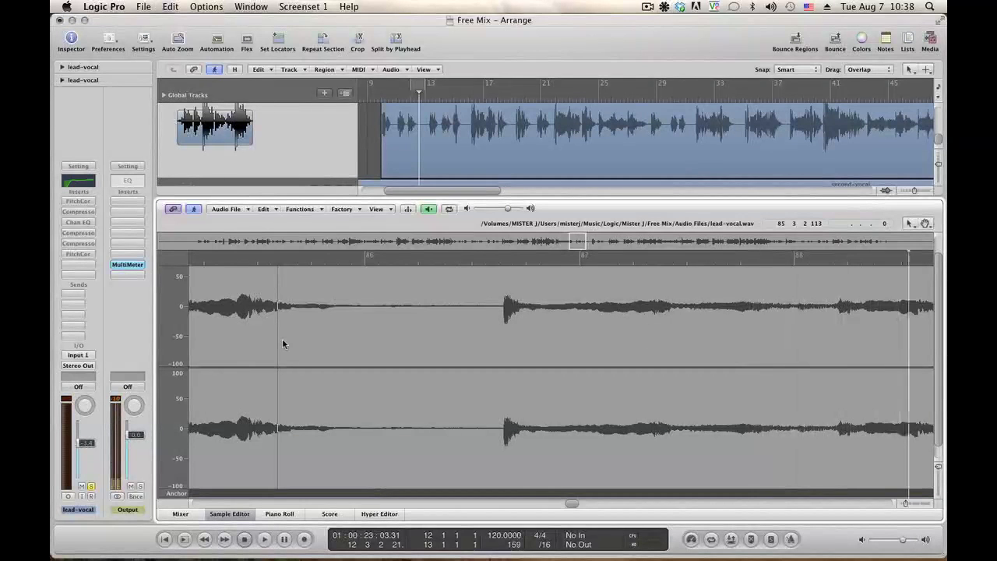
key(space)
Step: Audition the bar 89 gap before the next phrase from 89 2 4 131, length 1 1 107
click(382, 327)
drag(382, 326, 449, 321)
key(space)
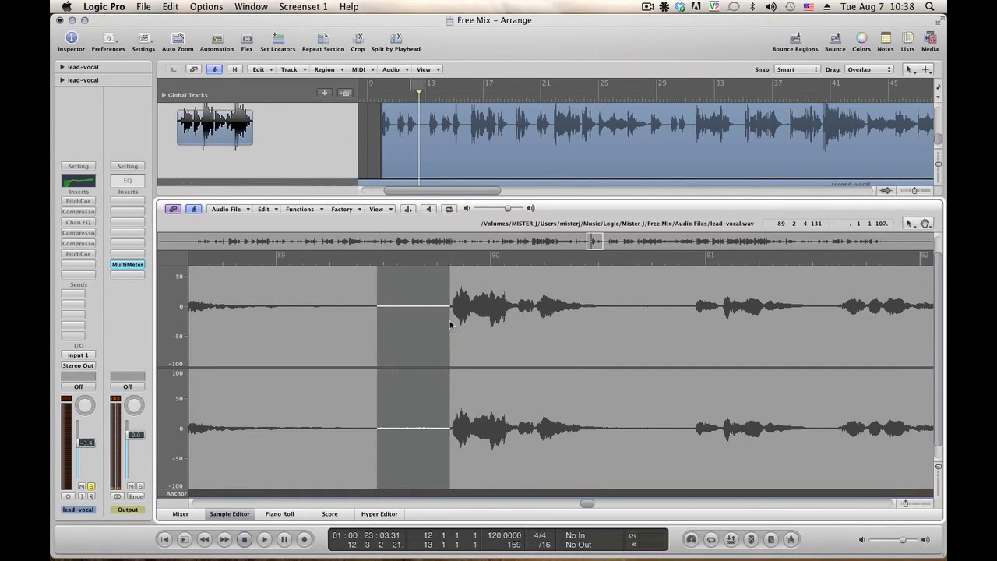
key(space)
key(space)
key(space)
key(space)
Step: Silence the first part of the bar 89 gap from 89 2 4 131, length 2 36
drag(378, 311, 406, 312)
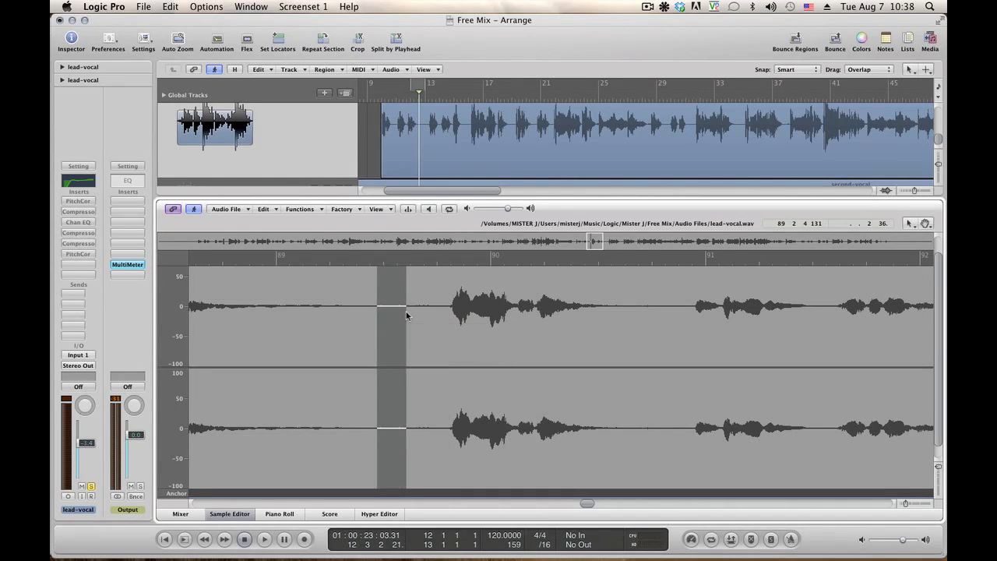
key(space)
click(289, 210)
click(288, 258)
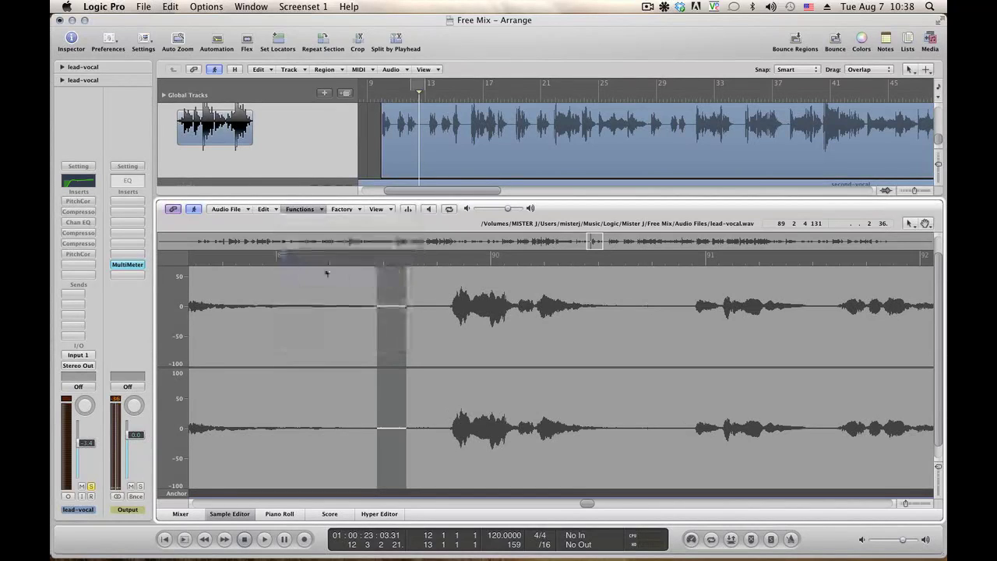
Step: Change the gain by -4.0 dB in the rest of the bar 89 gap from 89 3 2 134, length 3 79
drag(403, 306, 448, 310)
key(alt+space)
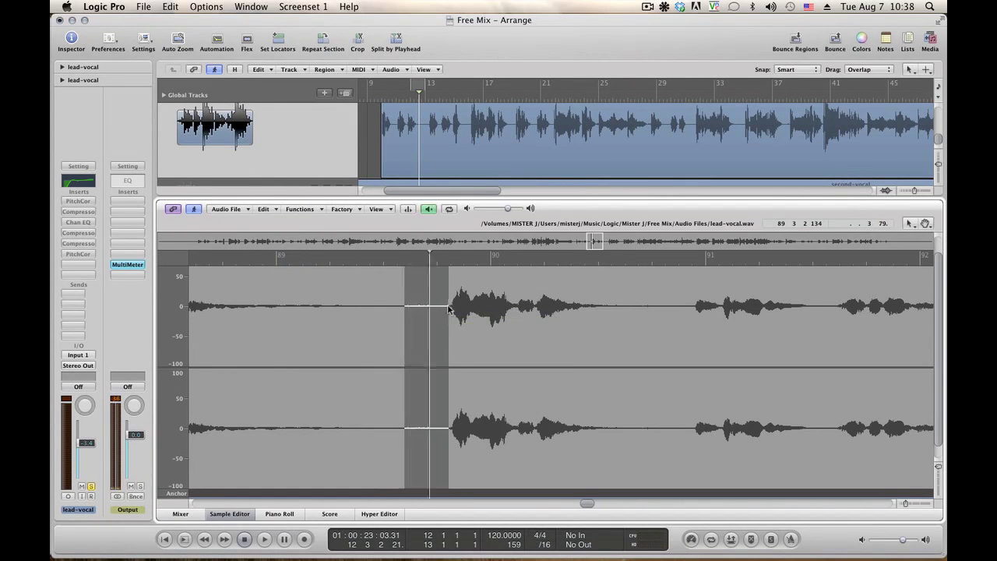
click(300, 208)
click(300, 232)
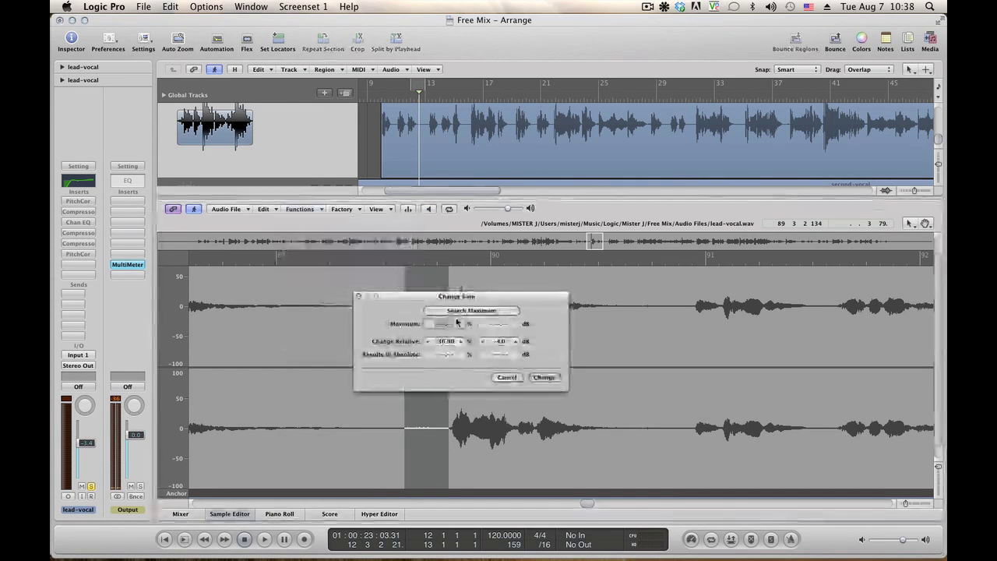
Step: Apply the gain change to the selected vocal stretch just before bar 90 and audition the surrounding phrase
click(545, 377)
click(309, 356)
key(alt+space)
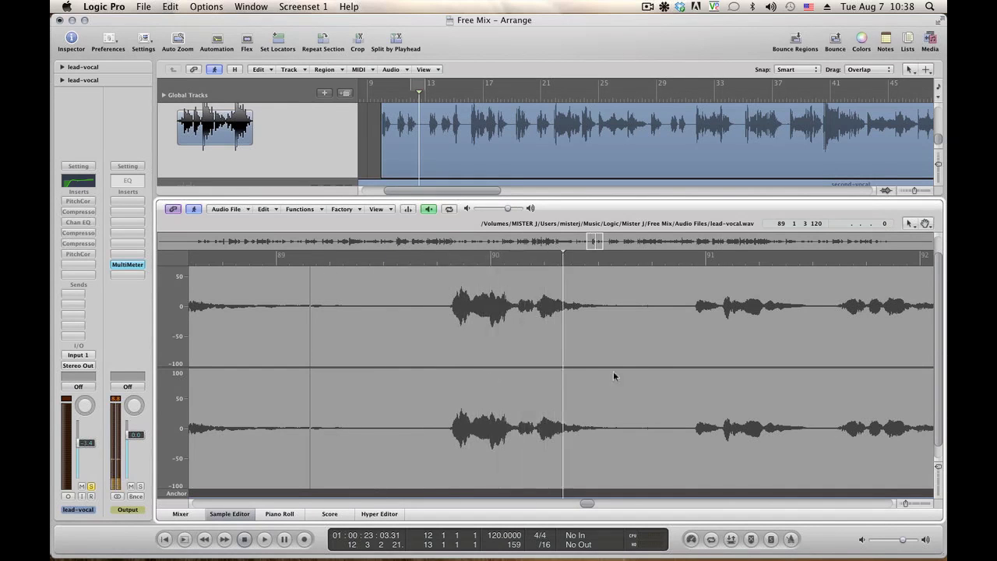
key(alt+space)
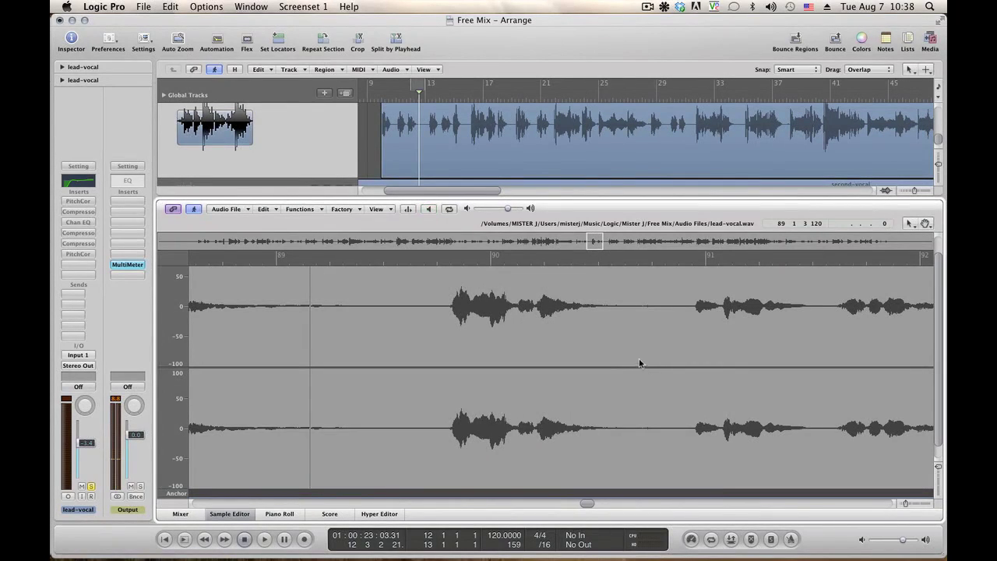
click(536, 357)
key(alt+space)
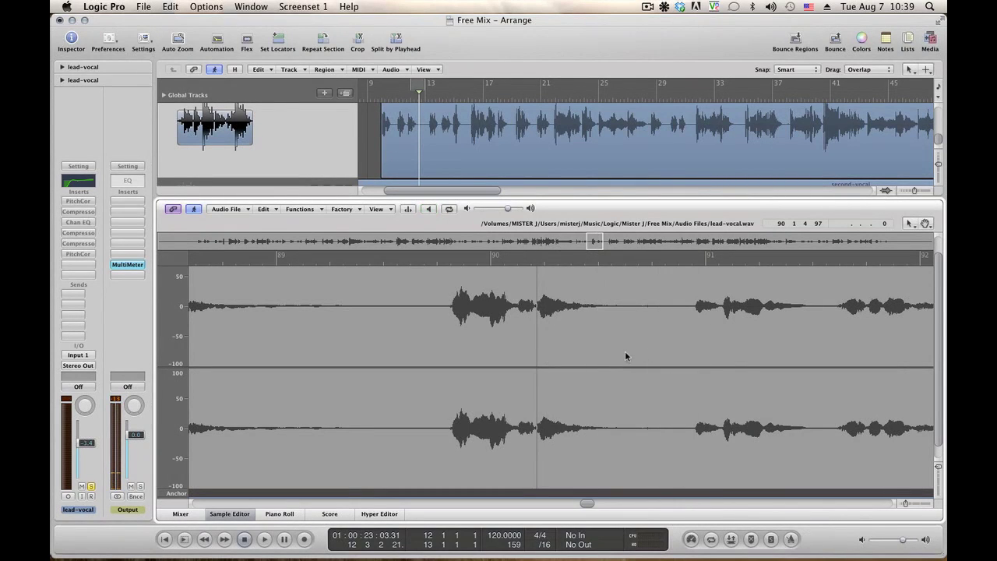
Step: Audition the quiet gap before bar 91 and the decaying end of the phrase leading into it
drag(639, 352, 694, 348)
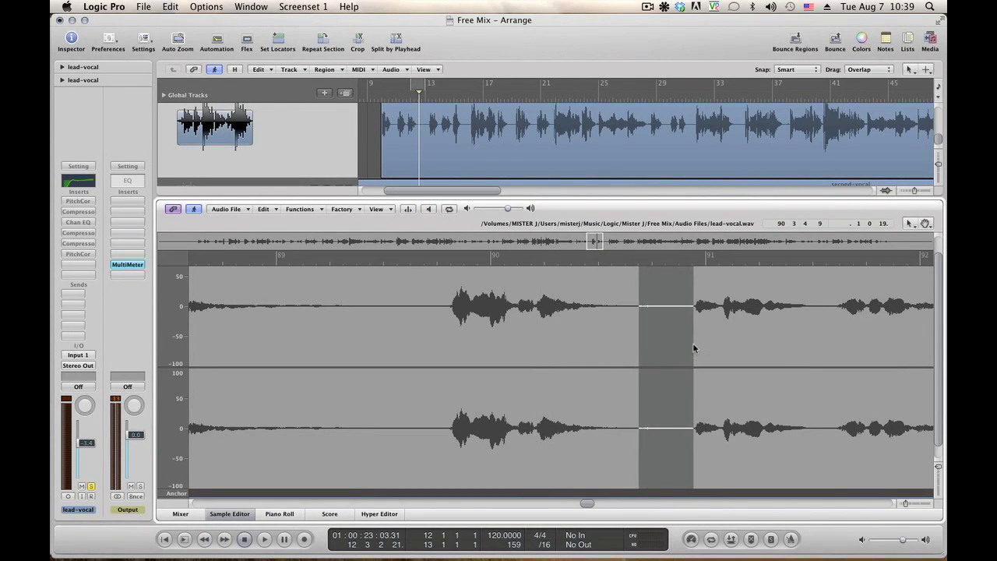
key(alt+space)
key(alt+space)
click(569, 355)
key(alt+space)
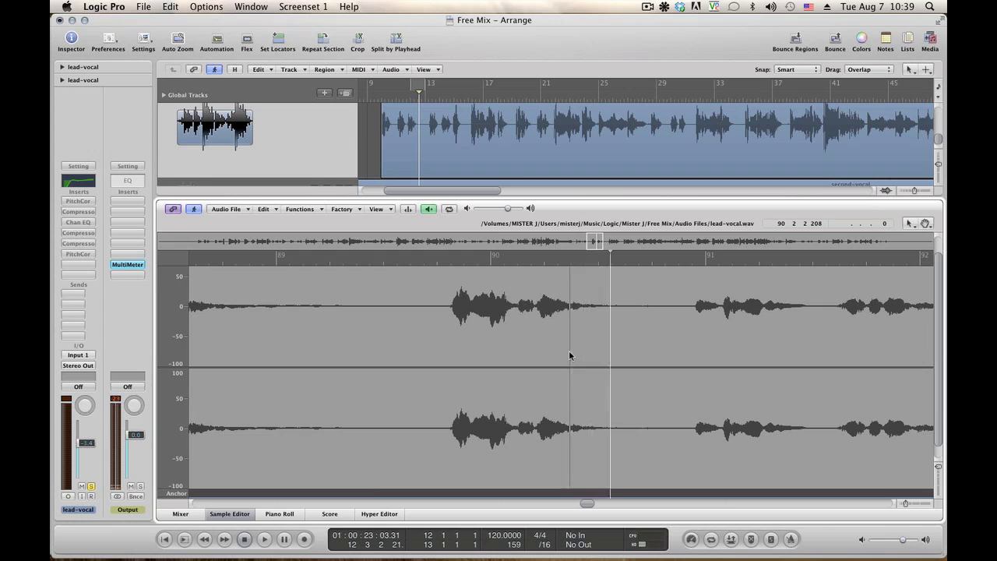
Step: Silence the quiet gap just before bar 91 and play the vocal back from bar 90
drag(632, 355, 695, 349)
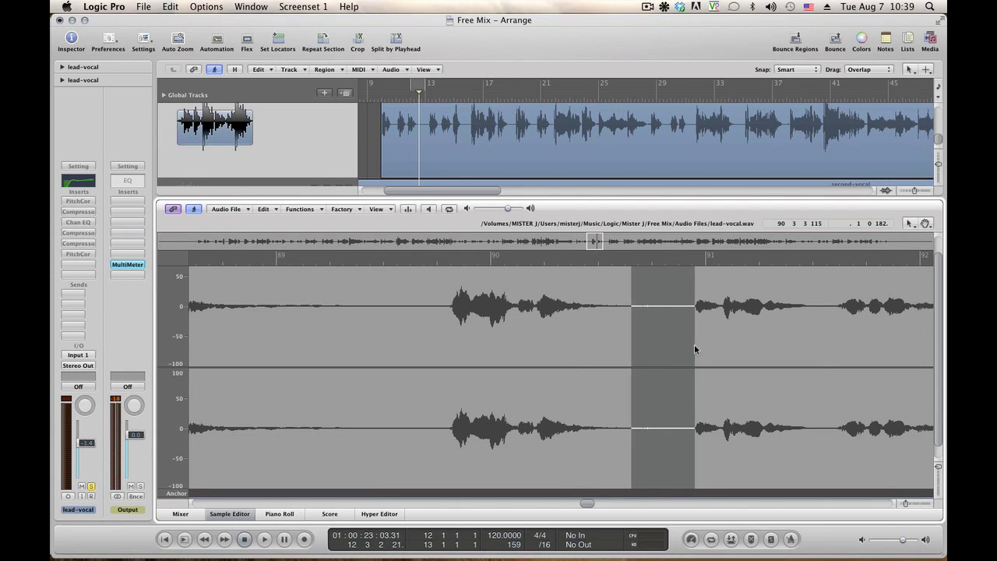
key(alt+space)
key(alt+space)
click(310, 210)
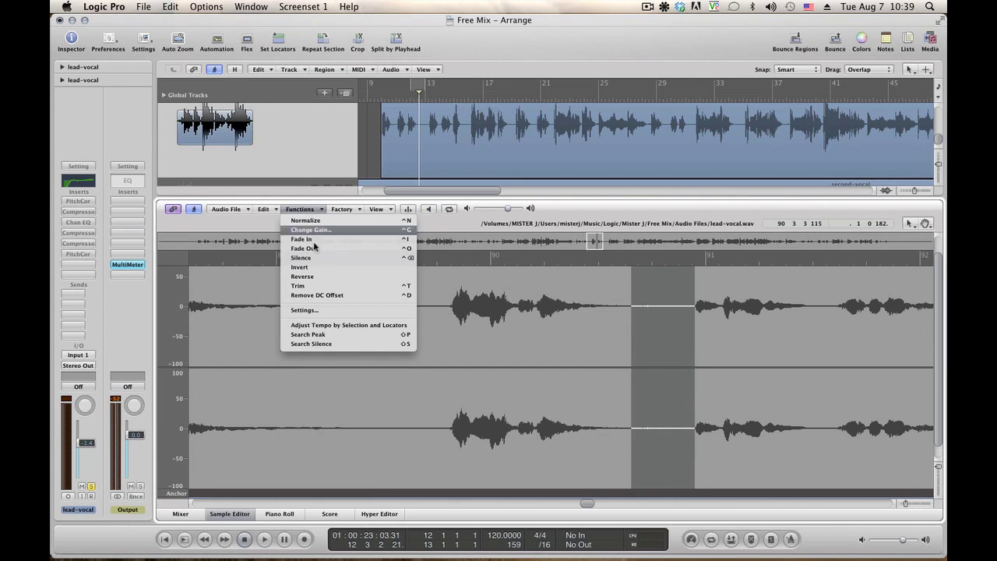
click(321, 263)
click(494, 357)
key(alt+space)
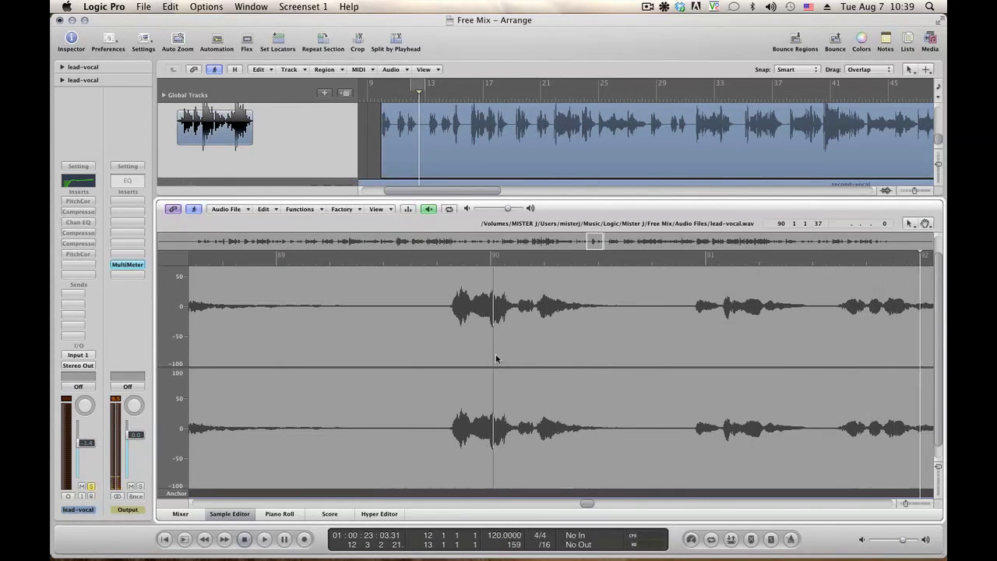
key(alt+space)
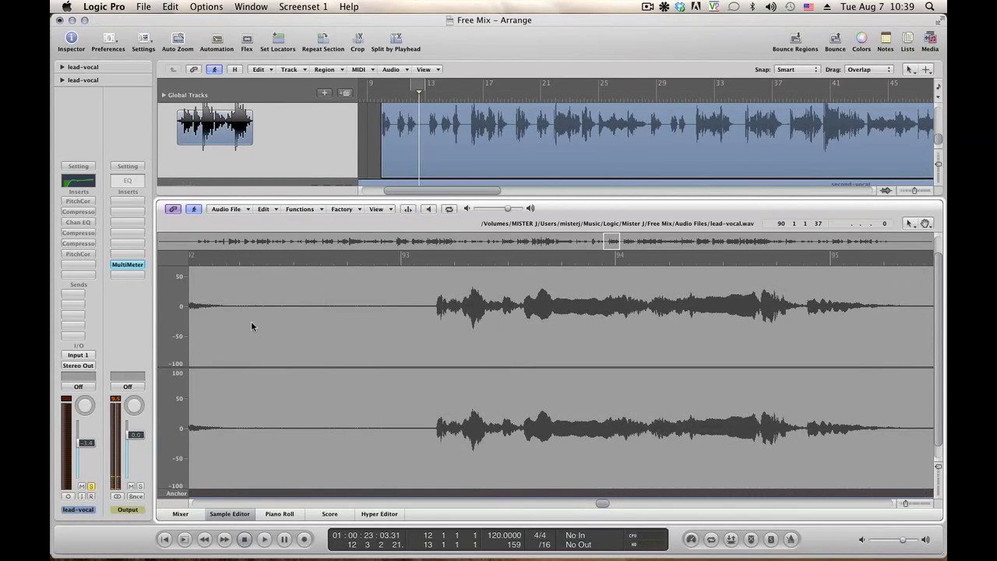
Step: Silence the gap between the phrase tail after bar 92 and the phrase starting after bar 93, and audition the tail
drag(266, 328, 434, 337)
key(alt+space)
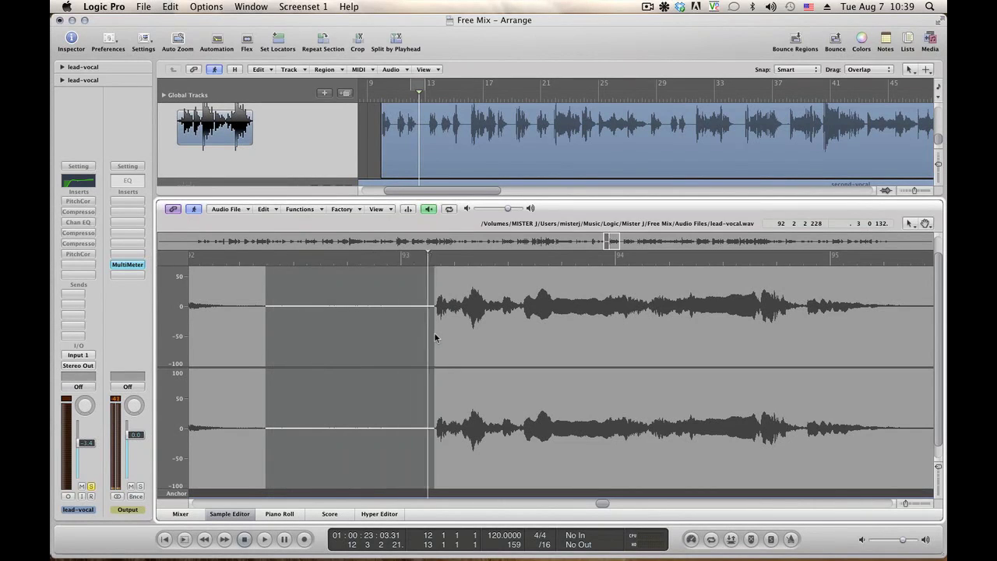
click(298, 209)
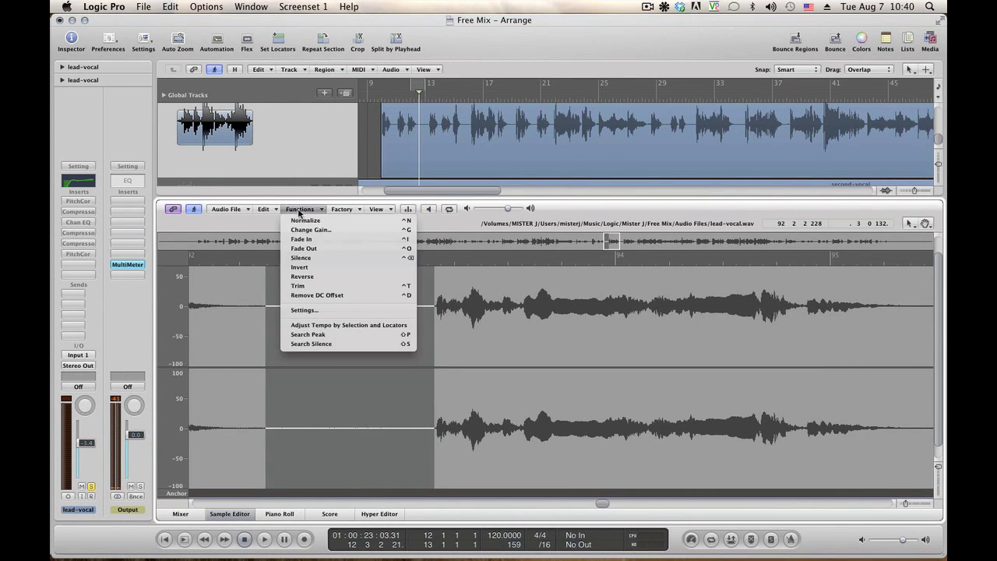
click(314, 259)
click(210, 336)
key(space)
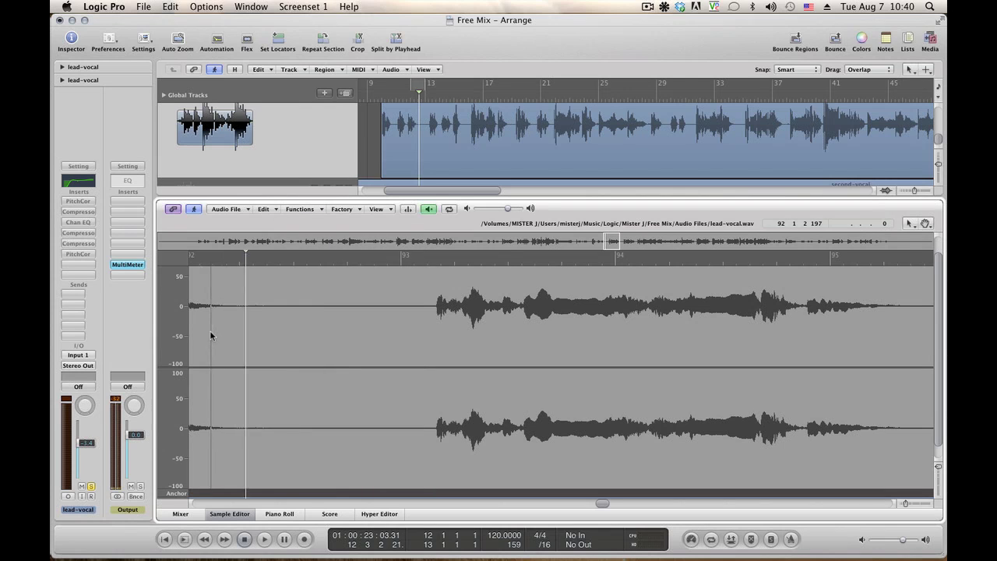
Step: Silence the remaining noise in the stretch just after the bar 92 phrase tail and play back the transition
click(280, 322)
drag(281, 319, 317, 320)
key(alt+space)
key(alt+space)
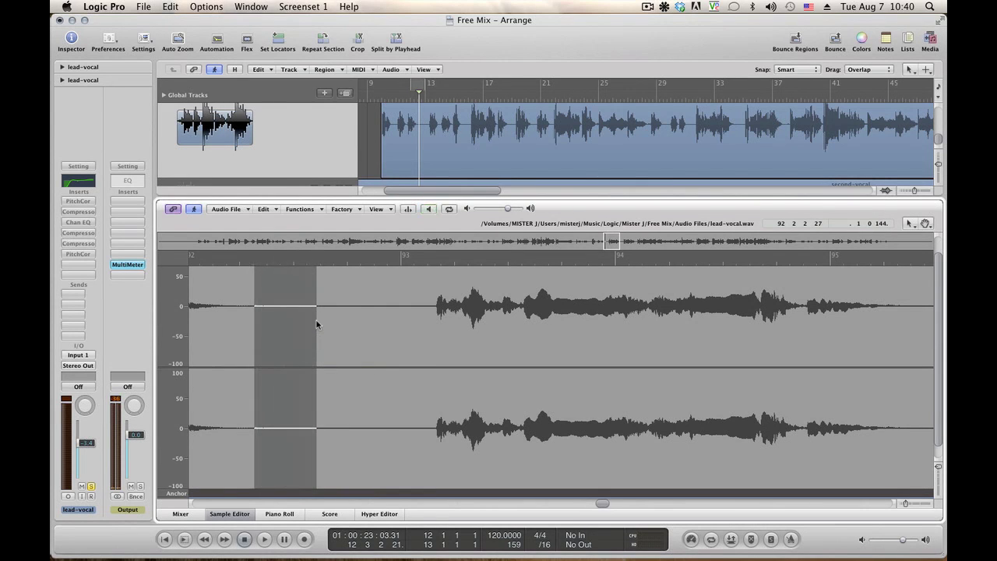
key(alt+space)
click(292, 211)
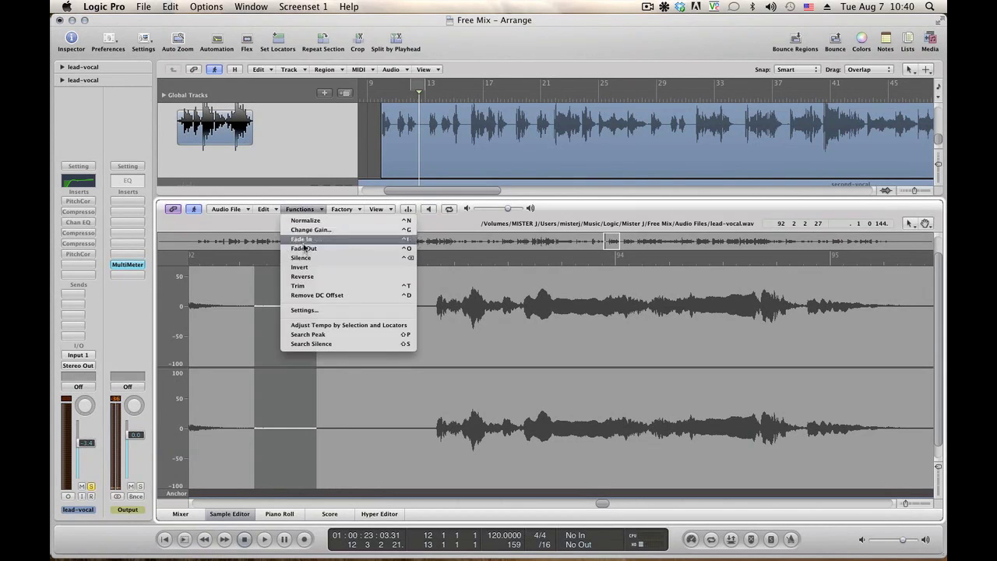
click(309, 259)
click(205, 323)
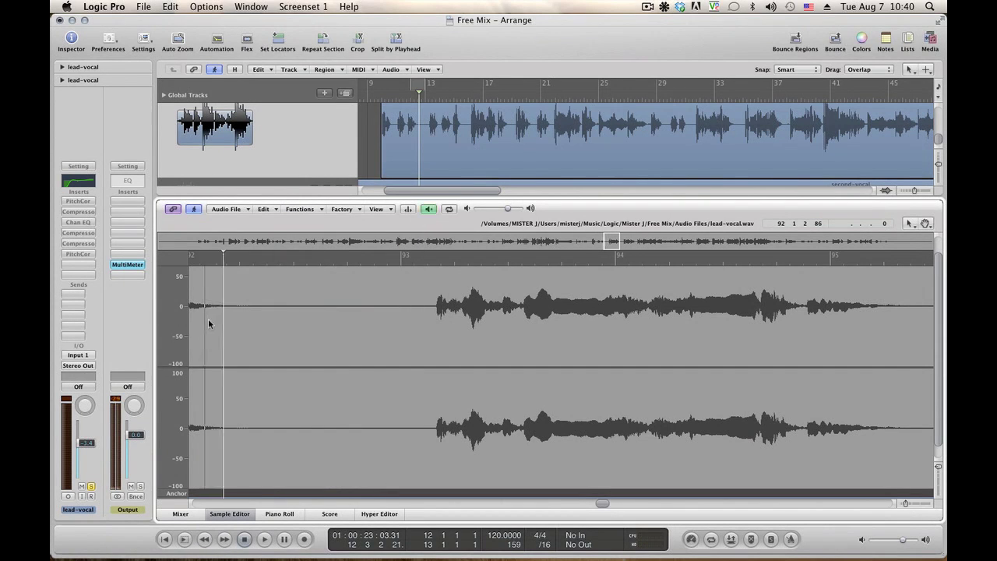
key(alt+space)
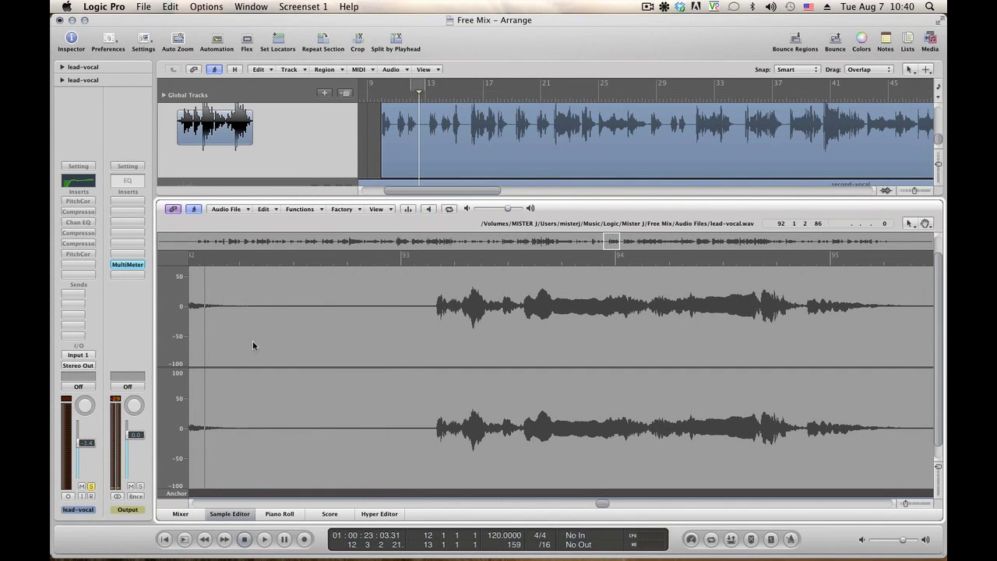
Step: Silence a short section right after the bar 92 phrase tail and recheck it from within the tail
click(232, 318)
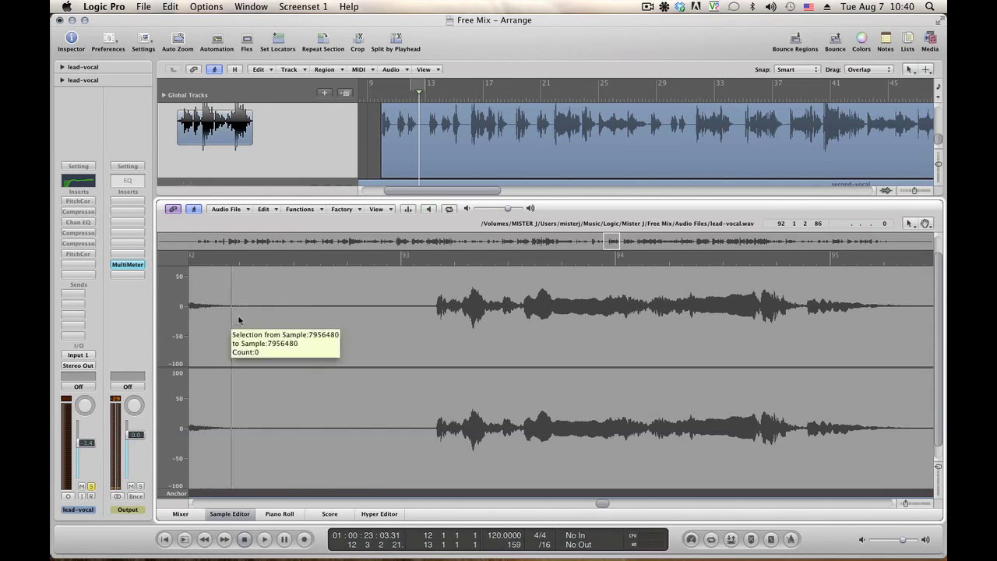
drag(238, 319, 290, 323)
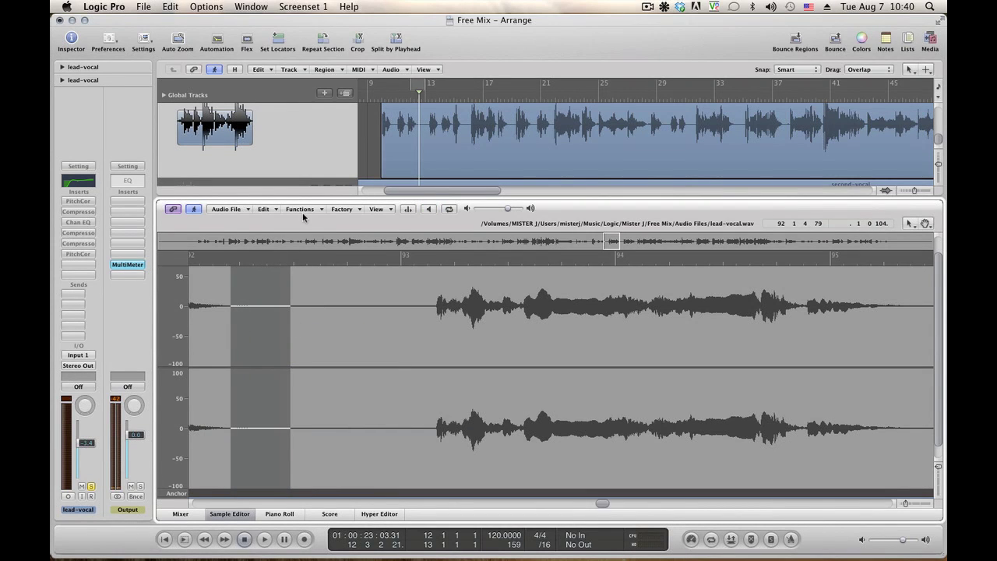
key(alt+space)
drag(250, 316, 271, 313)
key(alt+space)
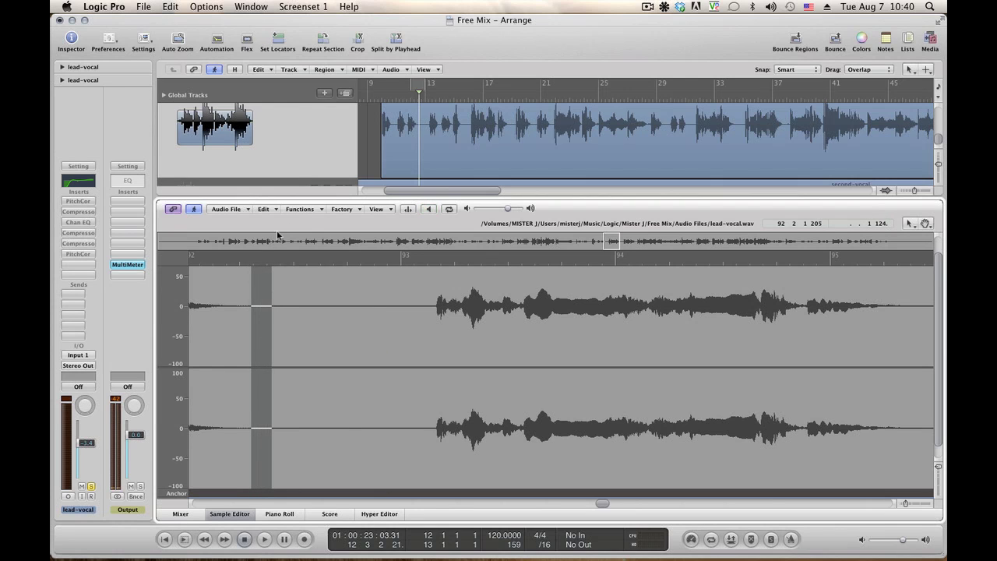
click(298, 208)
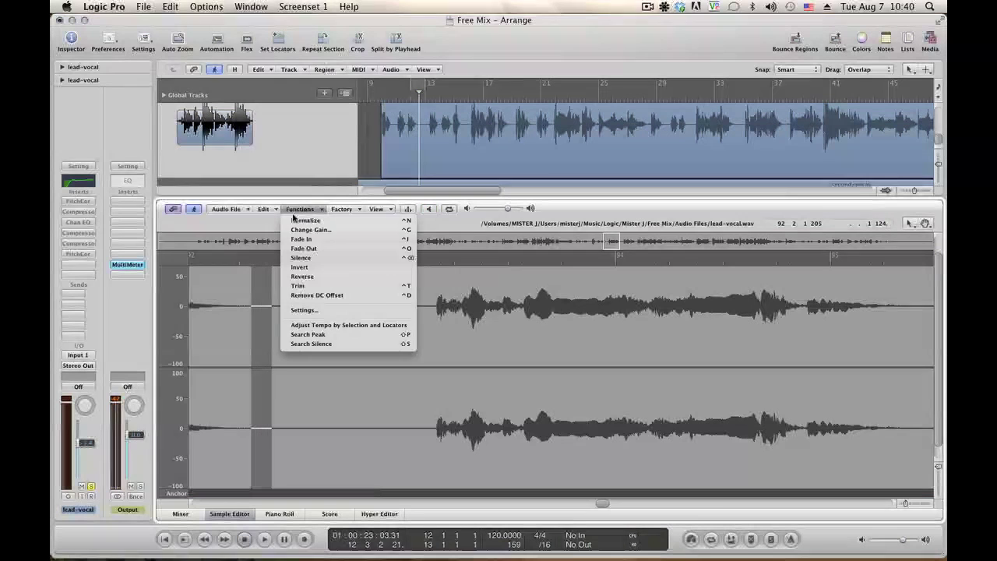
click(303, 258)
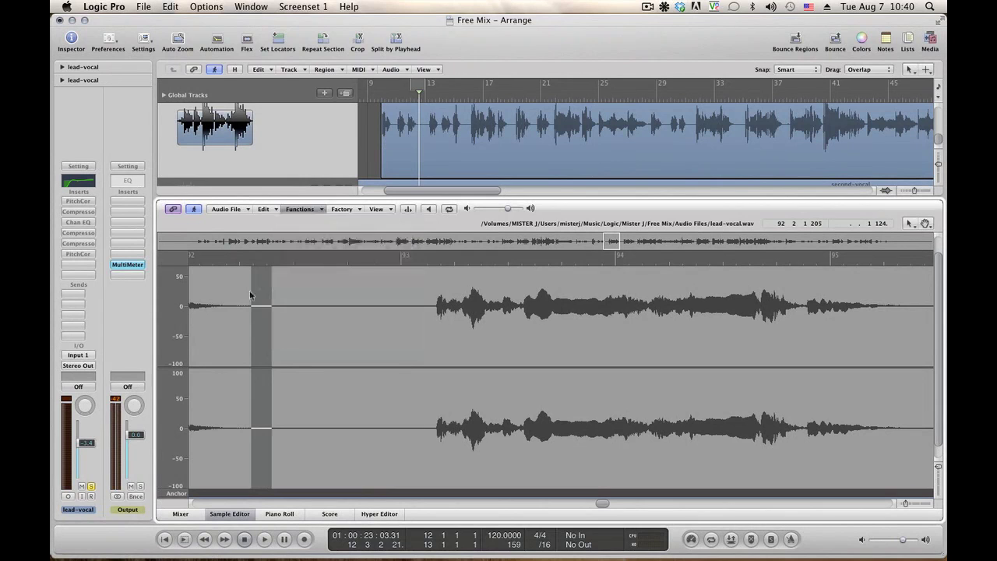
click(208, 314)
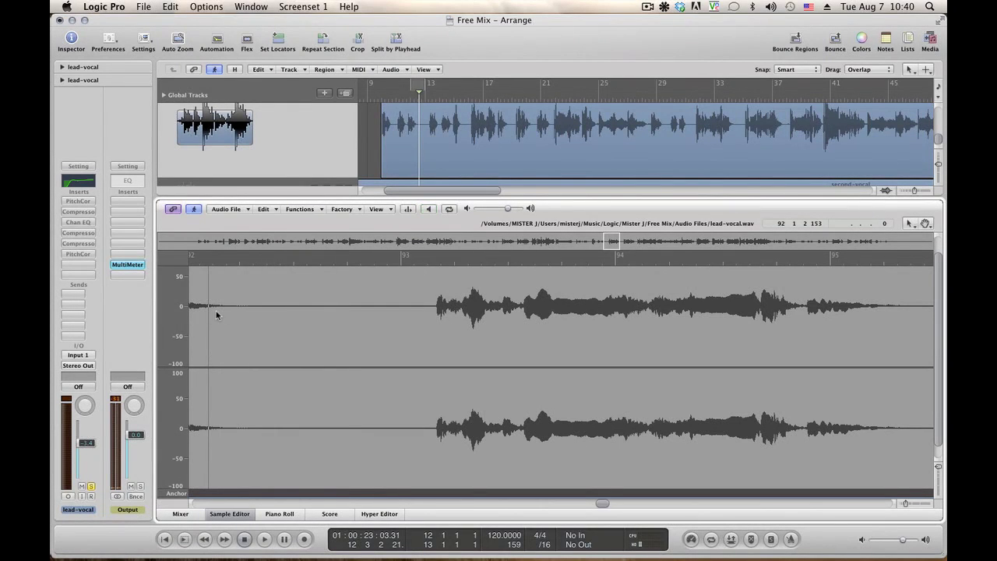
Step: Fade out the phrase tail just after bar 92 into the silenced gap and play back the result
drag(211, 313, 283, 315)
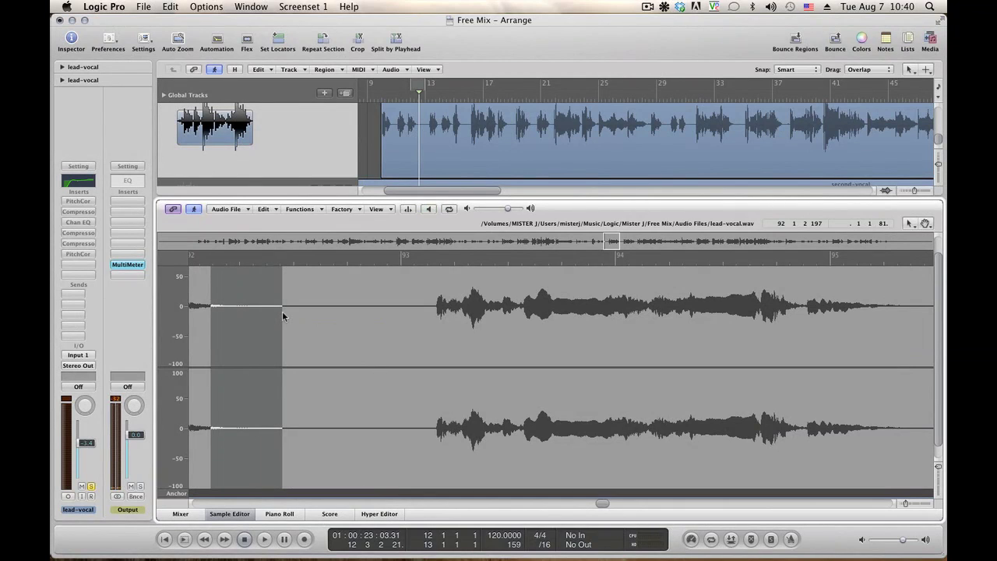
key(alt+space)
key(alt+space)
click(309, 209)
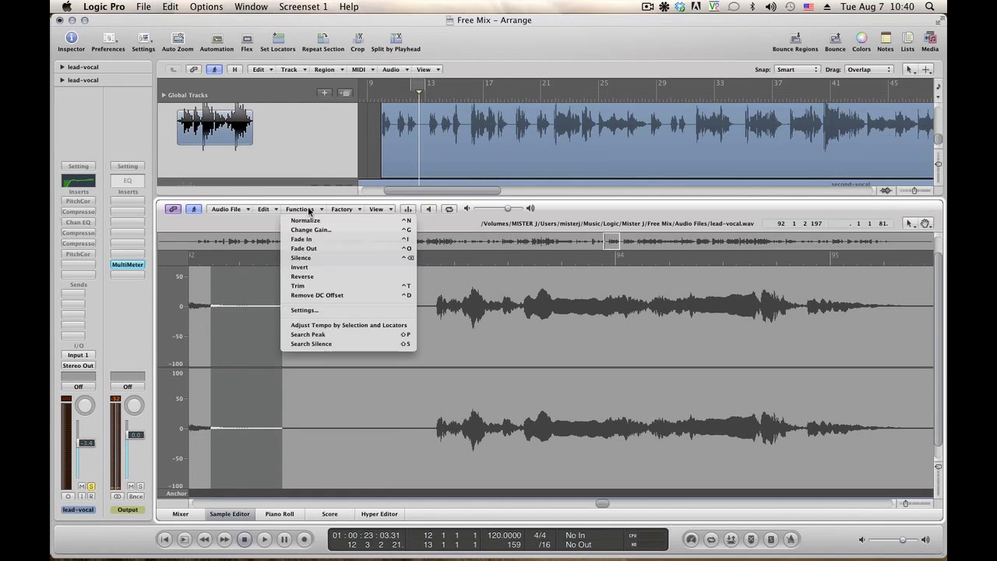
click(304, 248)
click(202, 340)
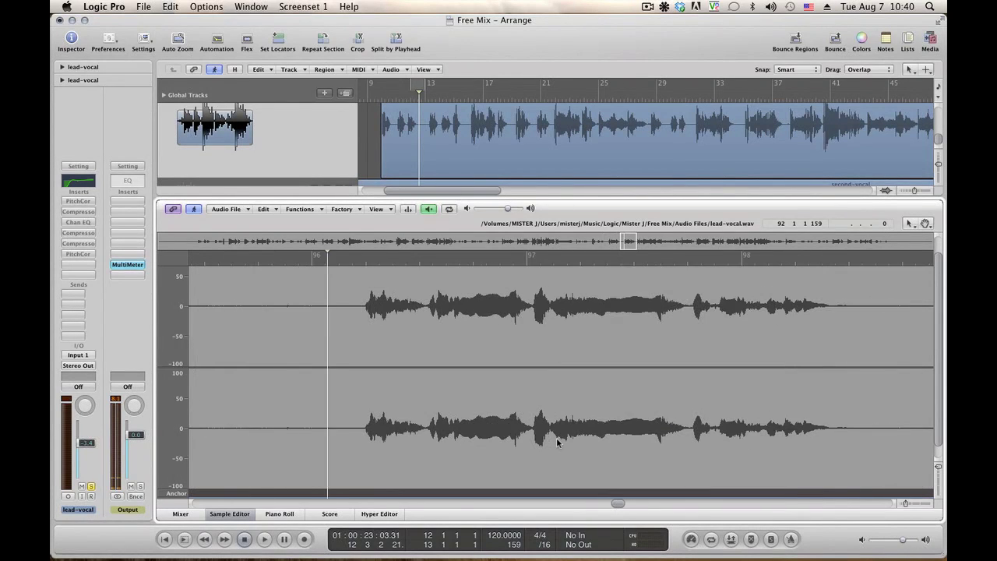
Step: Silence the gap between the phrase ending after bar 95 and the one starting after bar 96, and play it back
drag(619, 503, 614, 504)
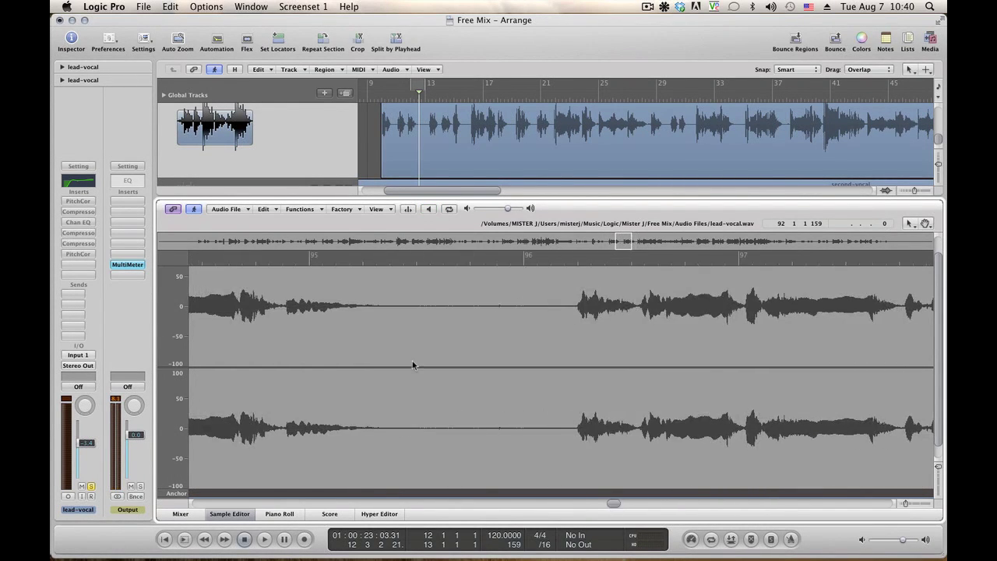
key(alt+space)
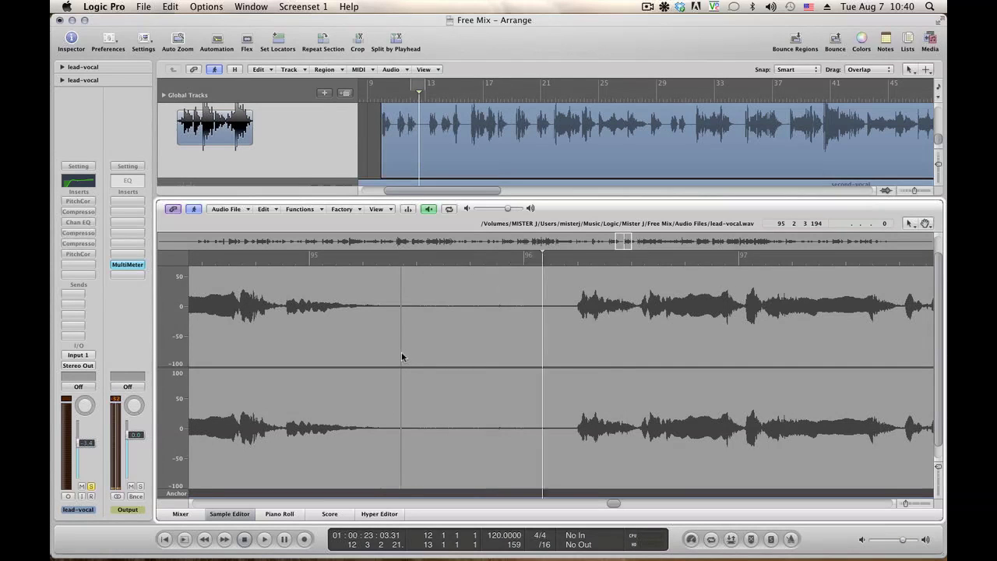
key(alt+space)
drag(402, 357, 575, 358)
key(alt+space)
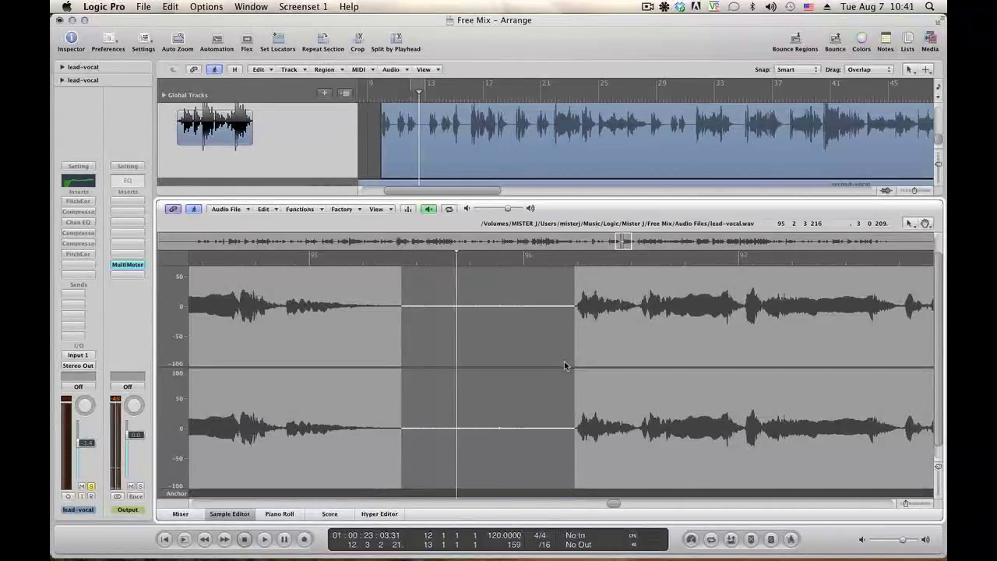
click(301, 209)
click(321, 257)
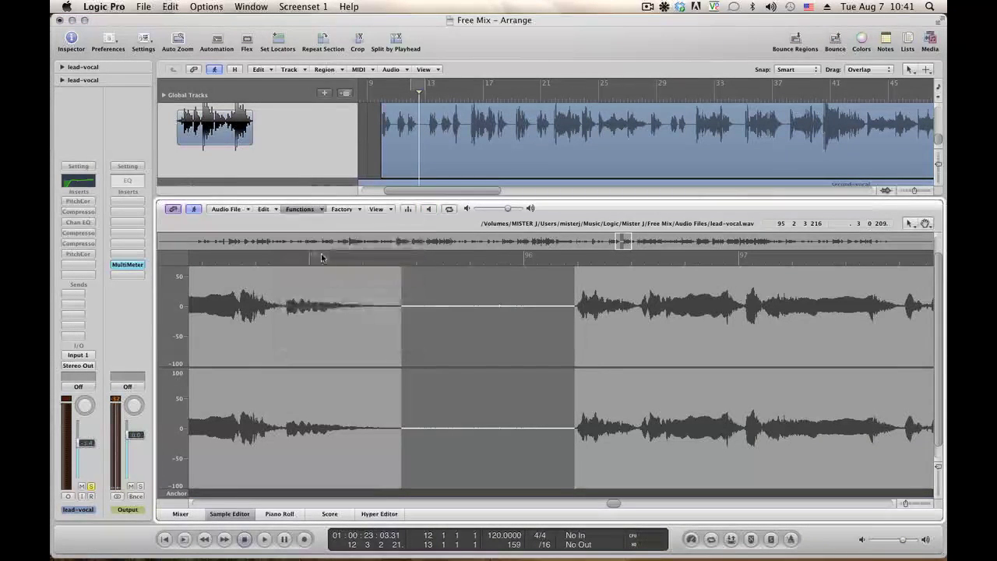
click(269, 339)
key(alt+space)
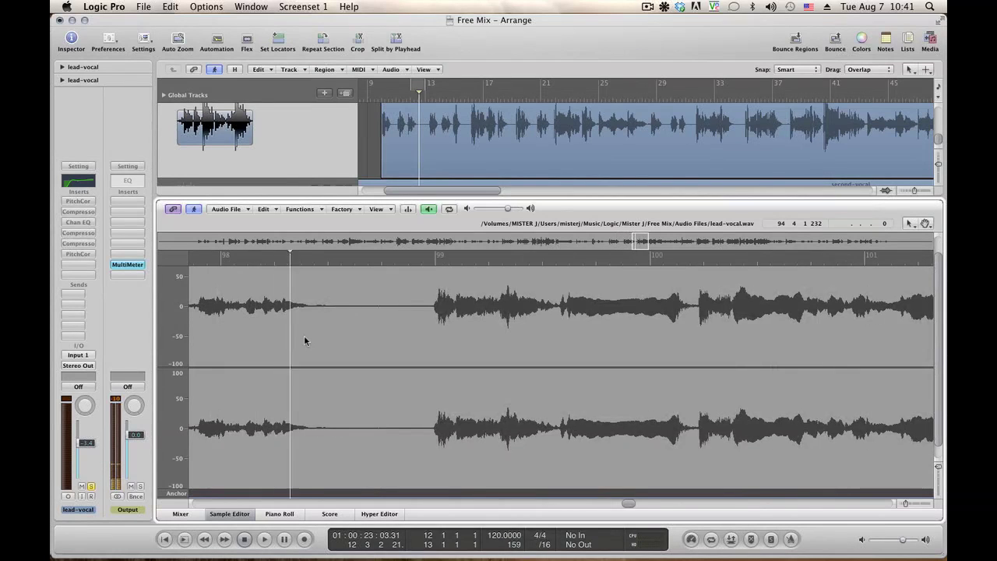
key(space)
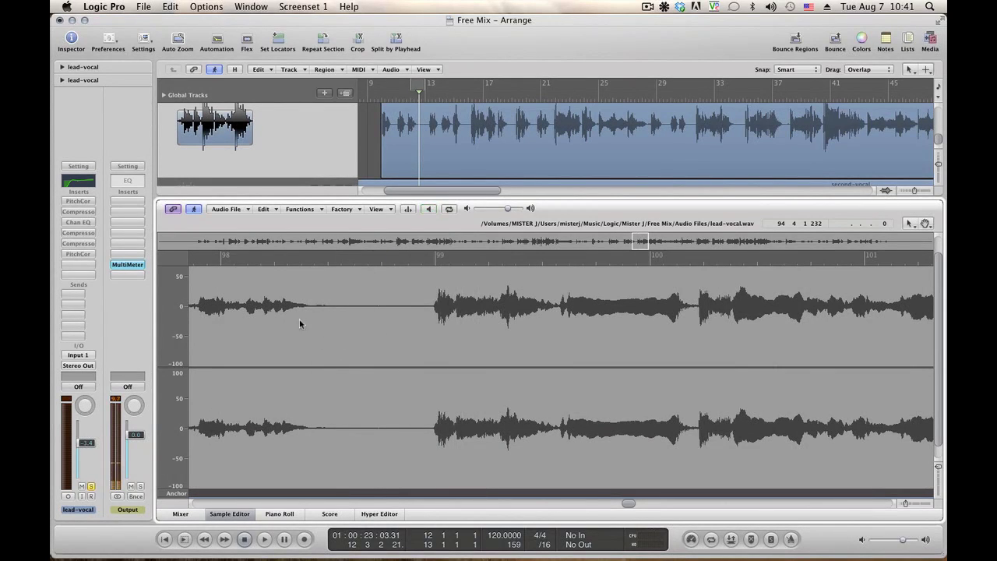
Step: Play back the phrase tail after bar 98 into the gap before the bar 99 phrase
key(alt+space)
key(alt+space)
key(alt+space)
key(alt+space)
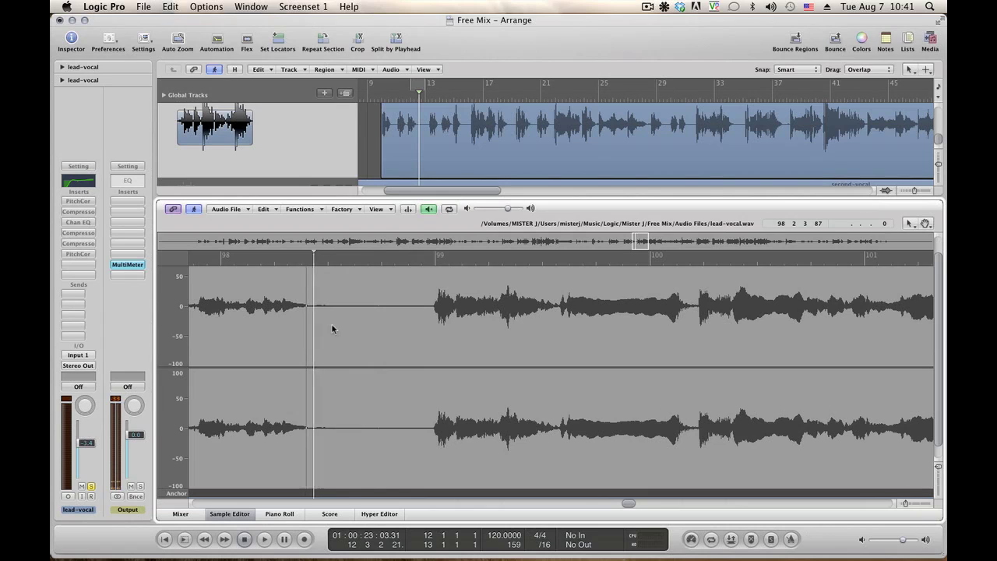
key(alt+space)
click(219, 330)
key(alt+space)
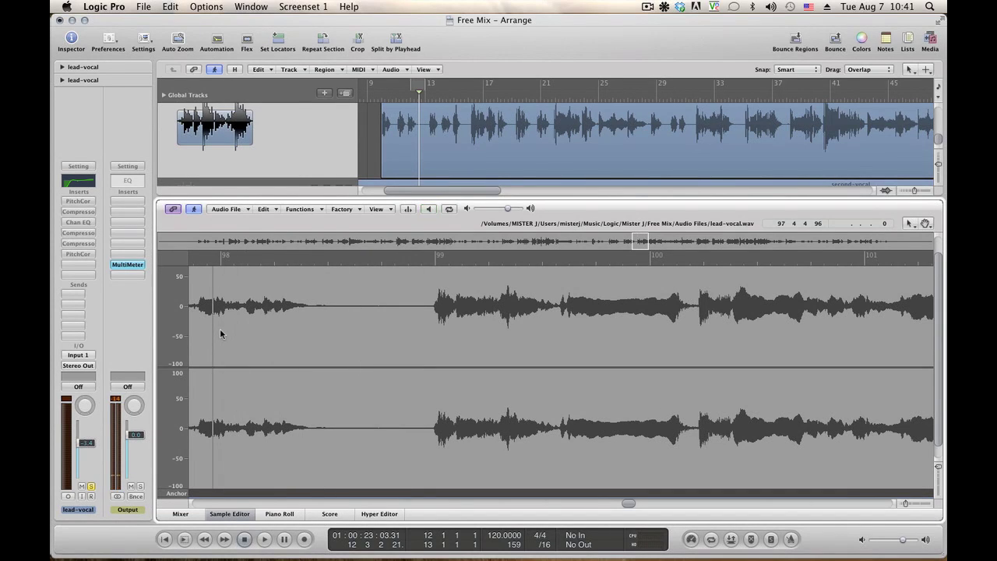
key(alt+space)
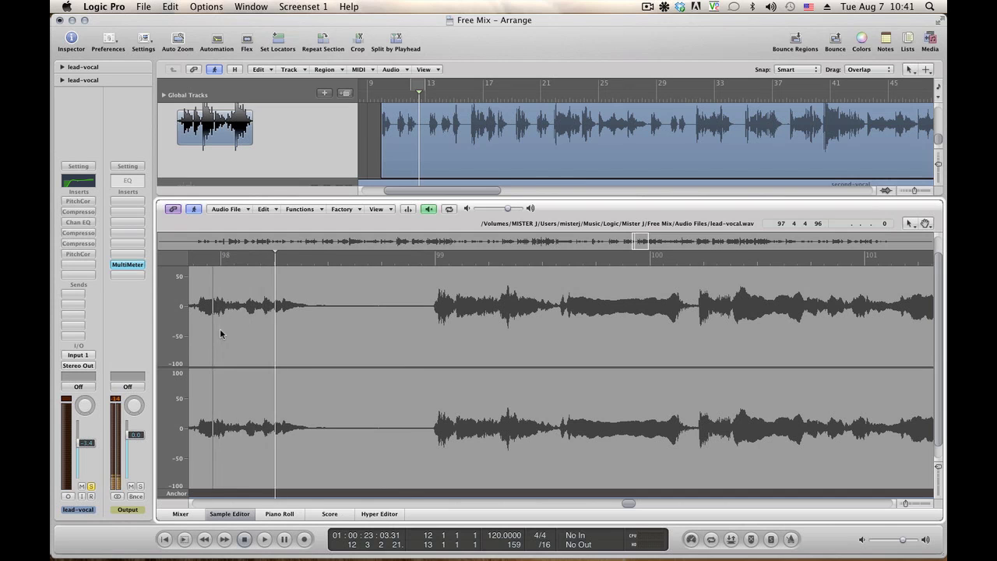
Step: Audition the gap between the bar 98 tail and bar 99 on its own, and replay it from within the tail
drag(309, 333, 428, 335)
key(alt+space)
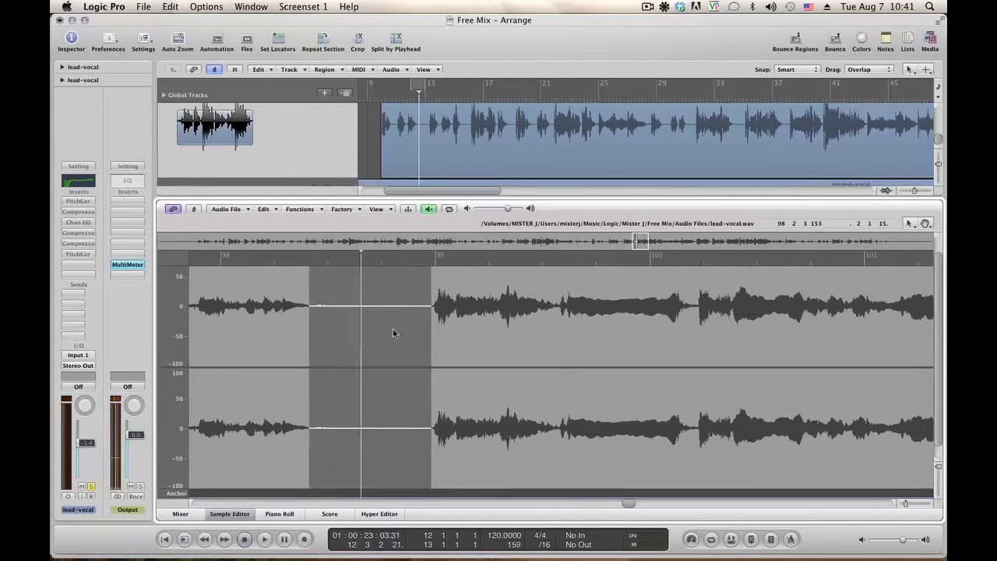
key(alt+space)
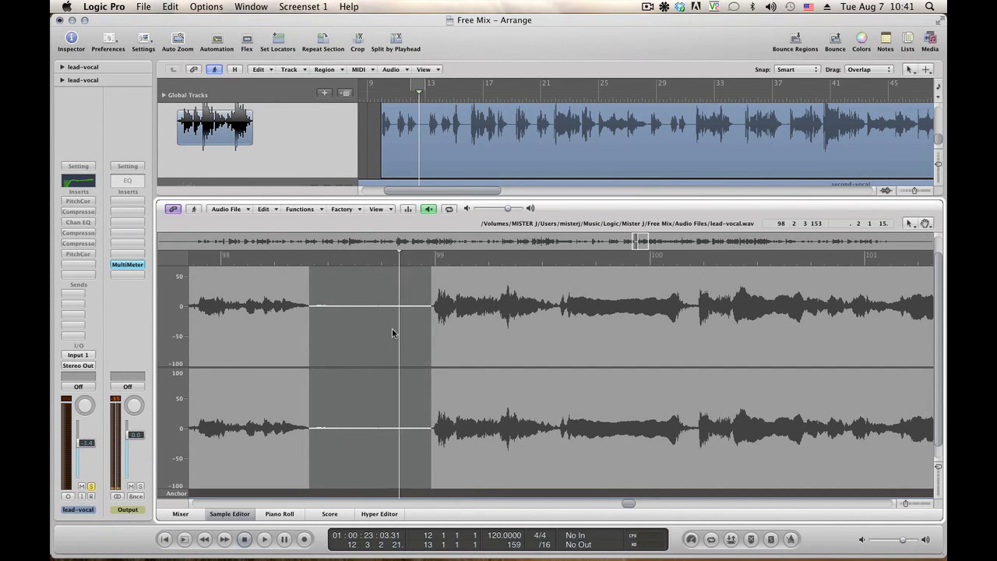
click(243, 334)
key(alt+space)
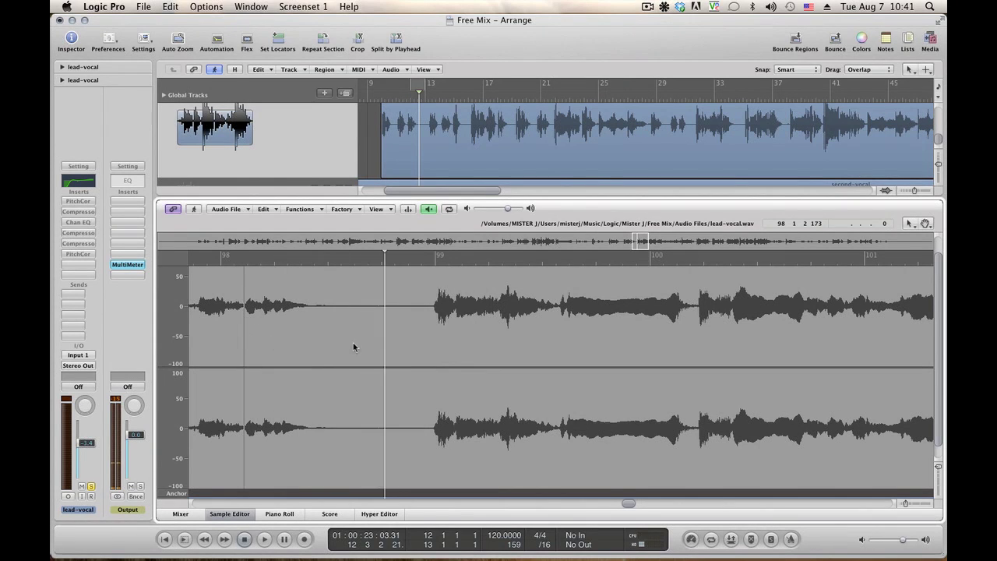
key(alt+space)
Step: Lower the gain of the gap between the bar 98 tail and bar 99 by 5 dB, and play back the transition
drag(311, 344, 435, 343)
key(alt+space)
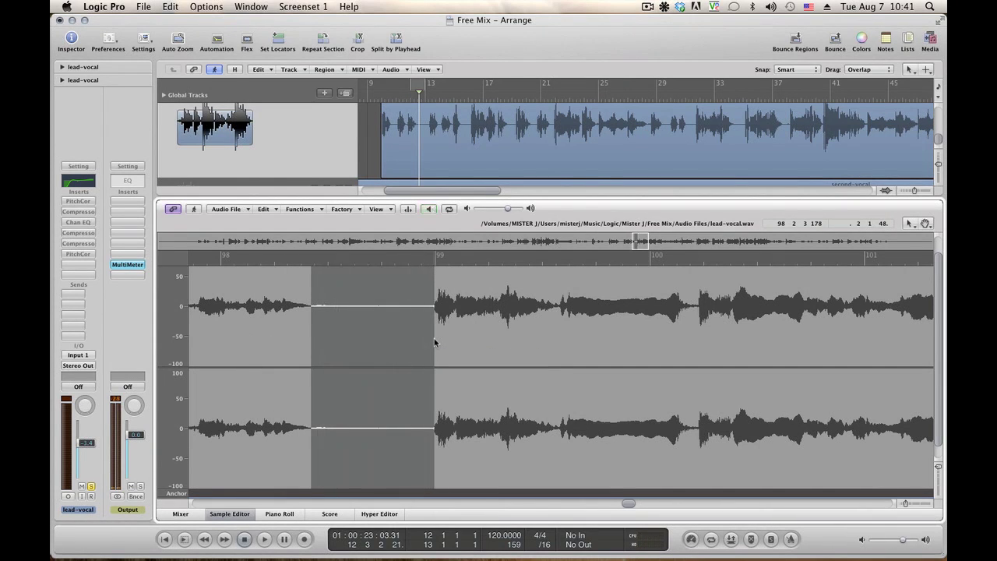
drag(311, 330, 430, 330)
key(alt+space)
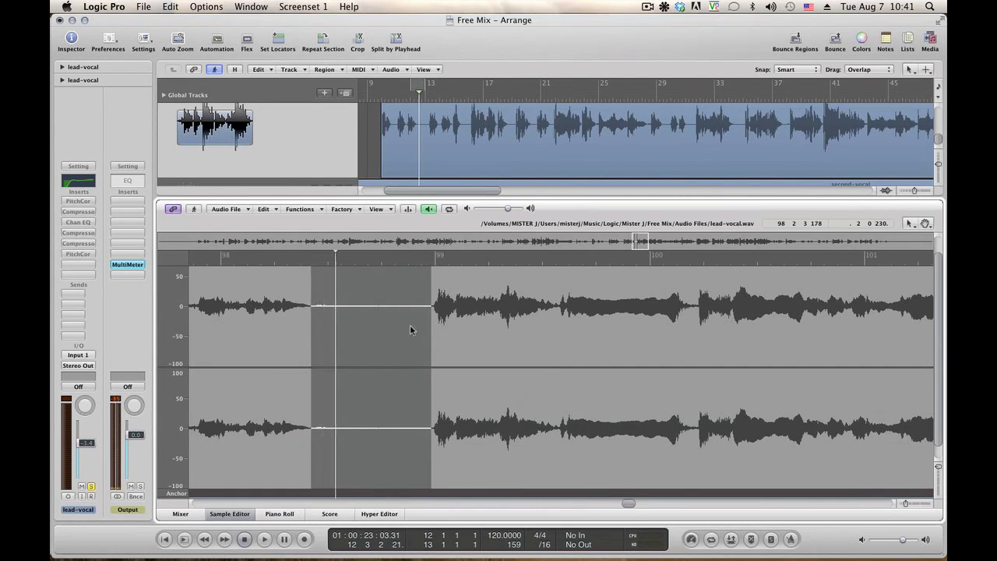
click(310, 208)
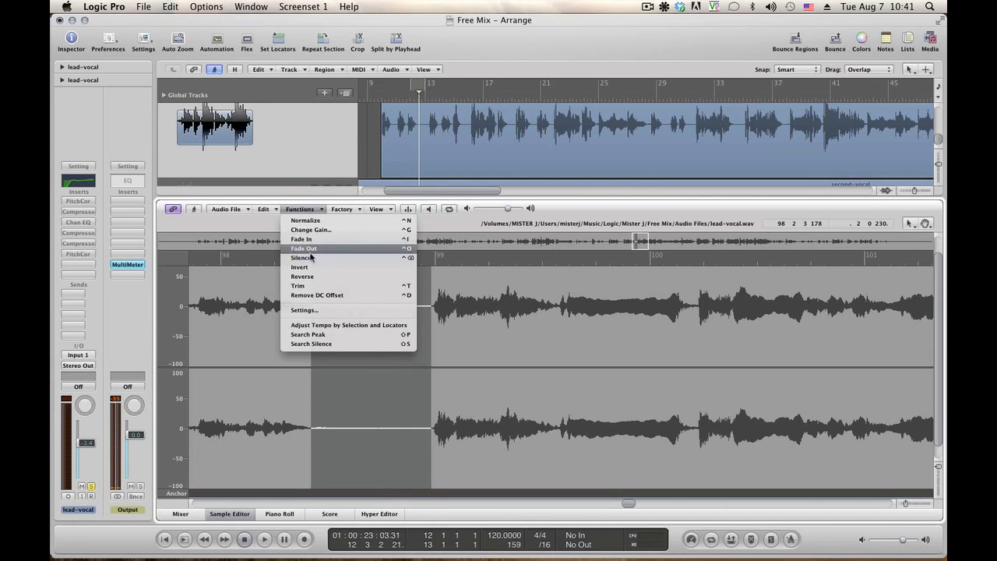
click(312, 230)
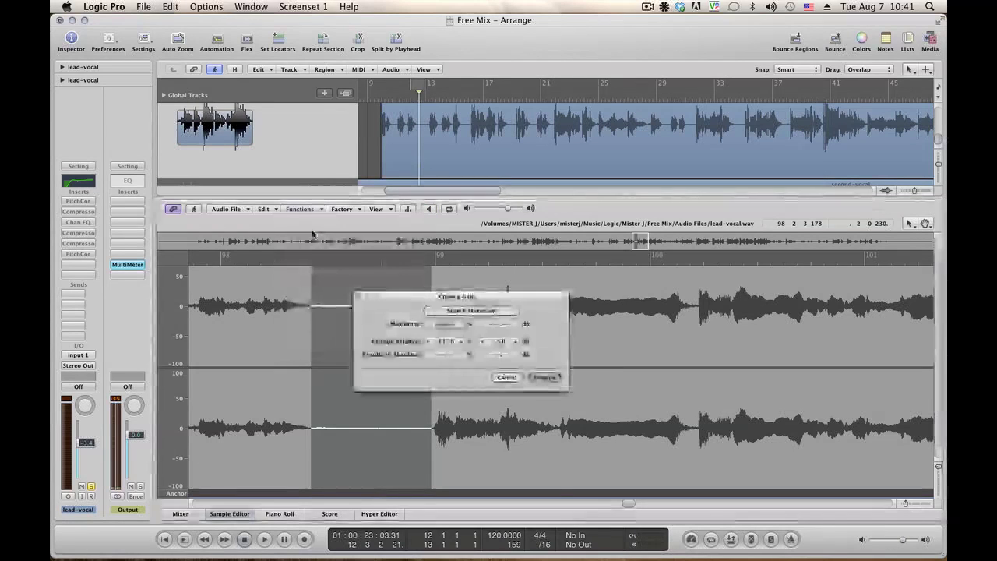
key(Return)
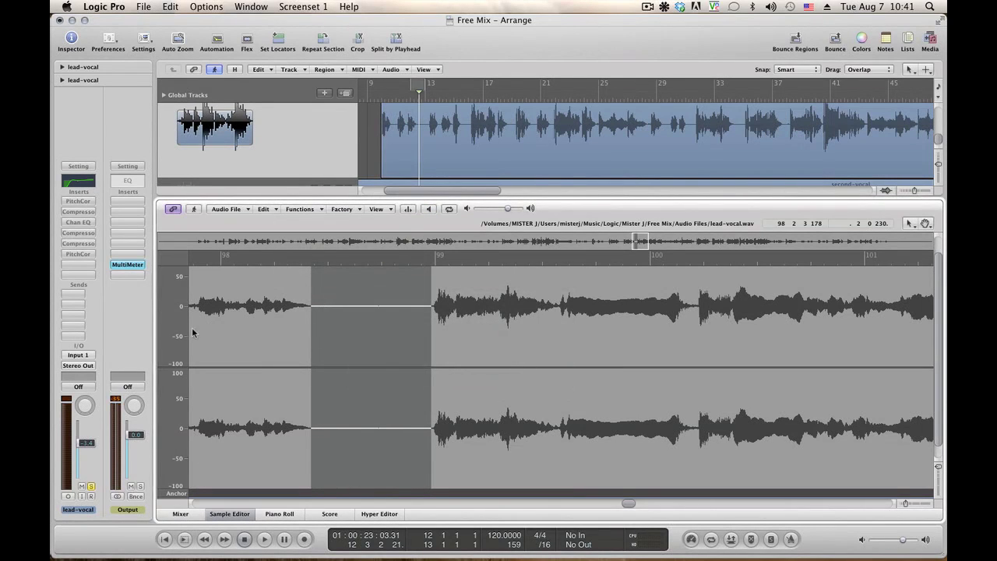
click(198, 329)
key(alt+space)
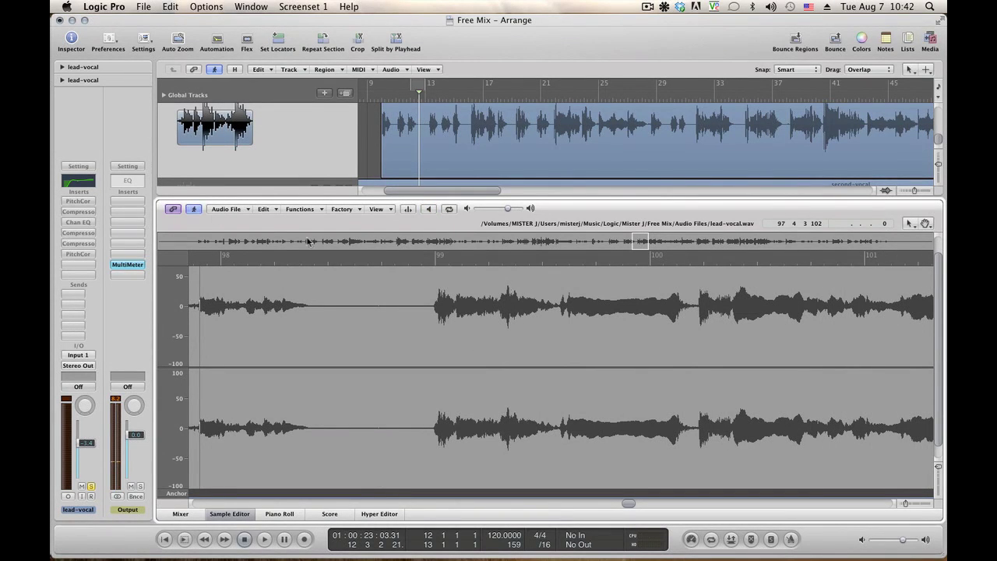
Step: Find the breath between the two phrases after bar 101 and lower its gain by 5 dB
click(906, 324)
key(alt+space)
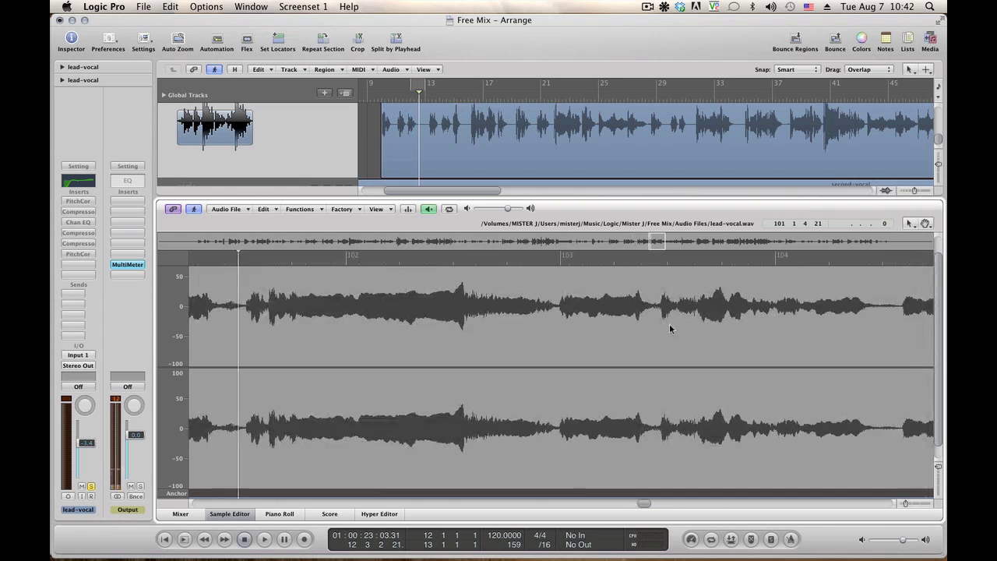
key(alt+space)
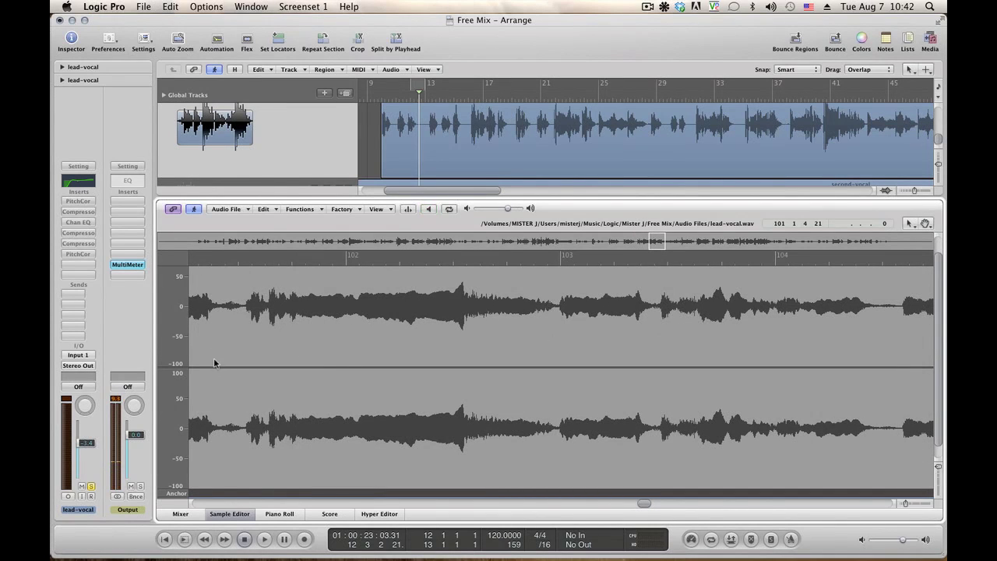
drag(214, 363, 243, 359)
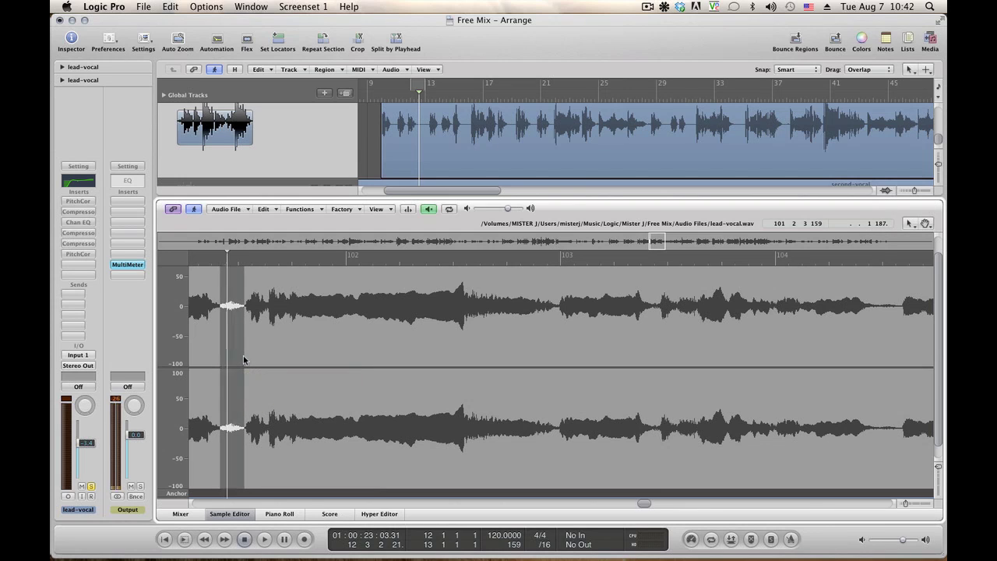
click(266, 208)
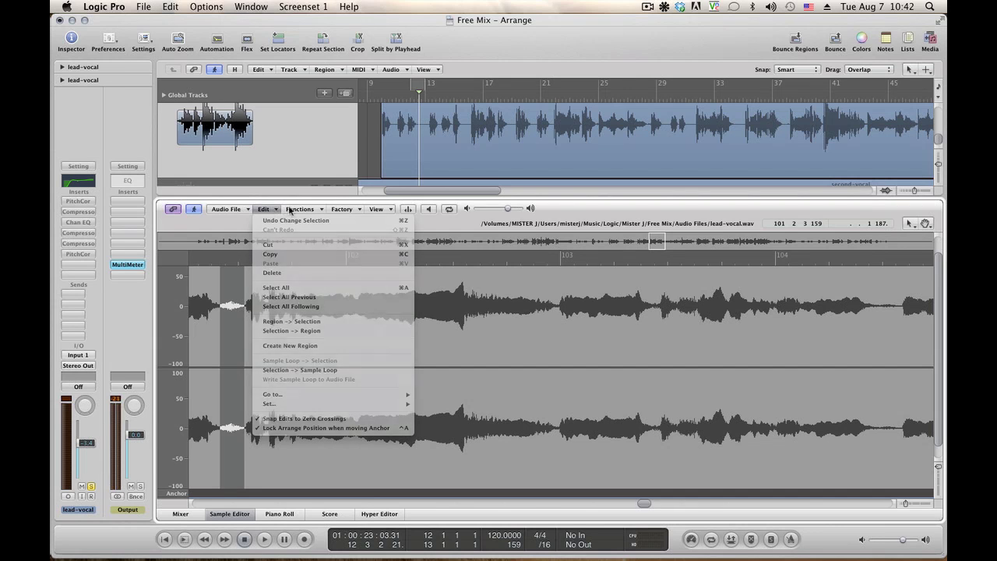
mouse_move(300, 209)
click(302, 230)
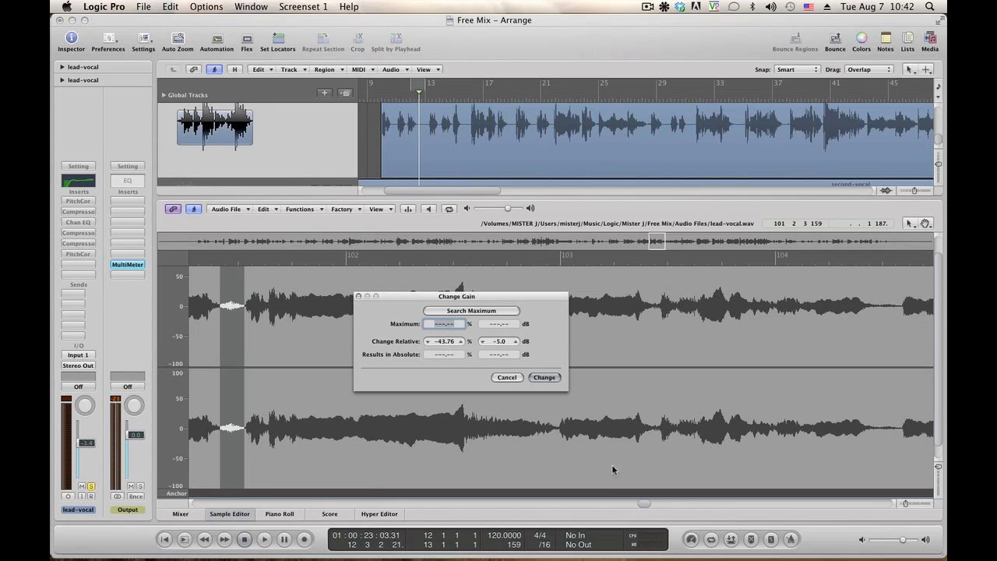
click(544, 377)
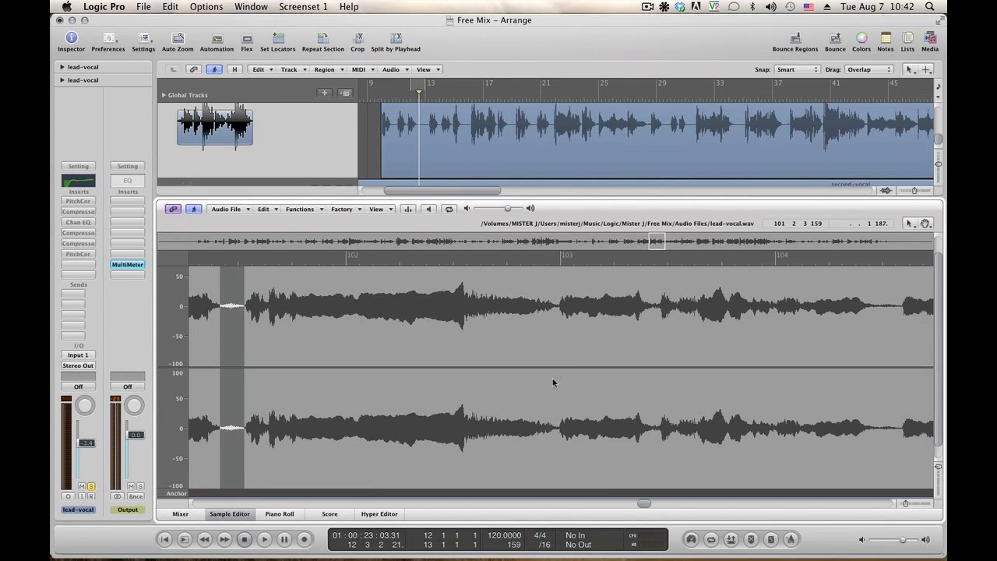
Step: Lower the bar 101 breath by another 5 dB and play it back from just before bar 101
click(296, 210)
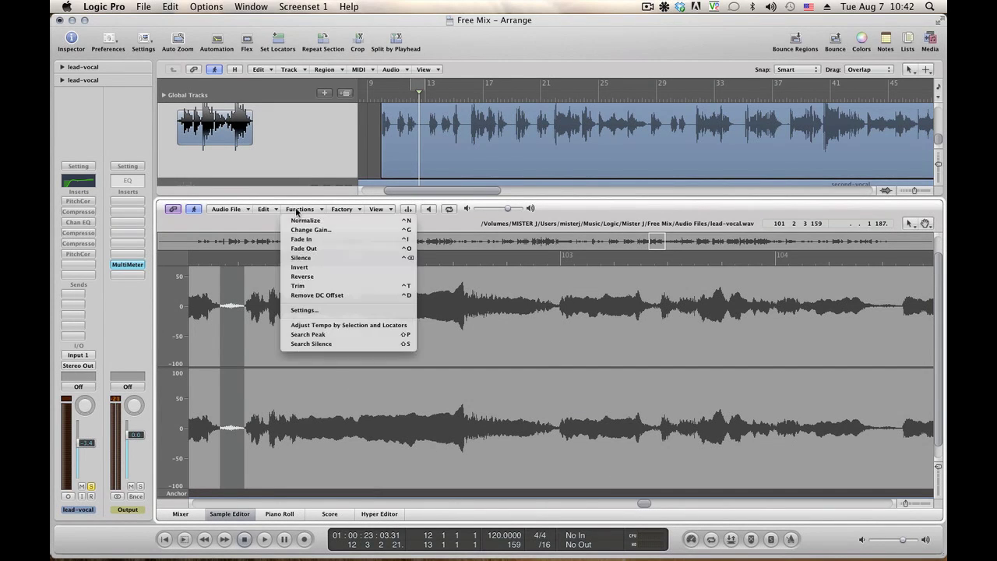
click(311, 229)
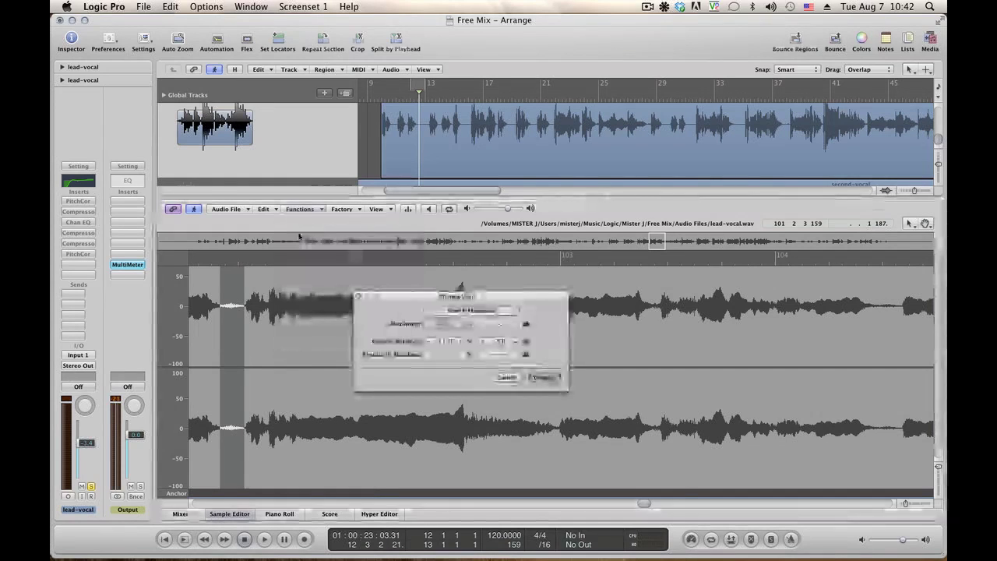
click(544, 377)
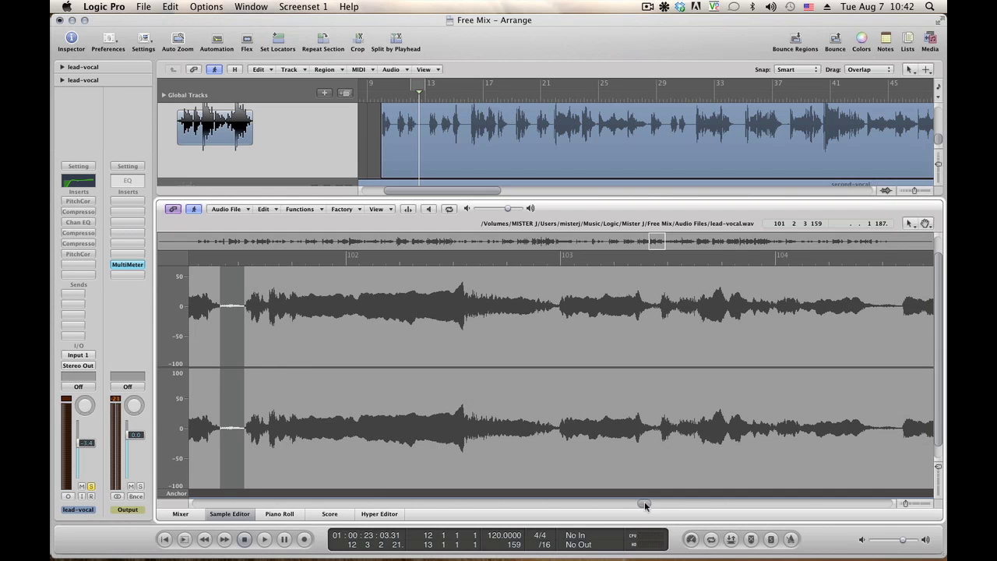
drag(644, 500, 642, 502)
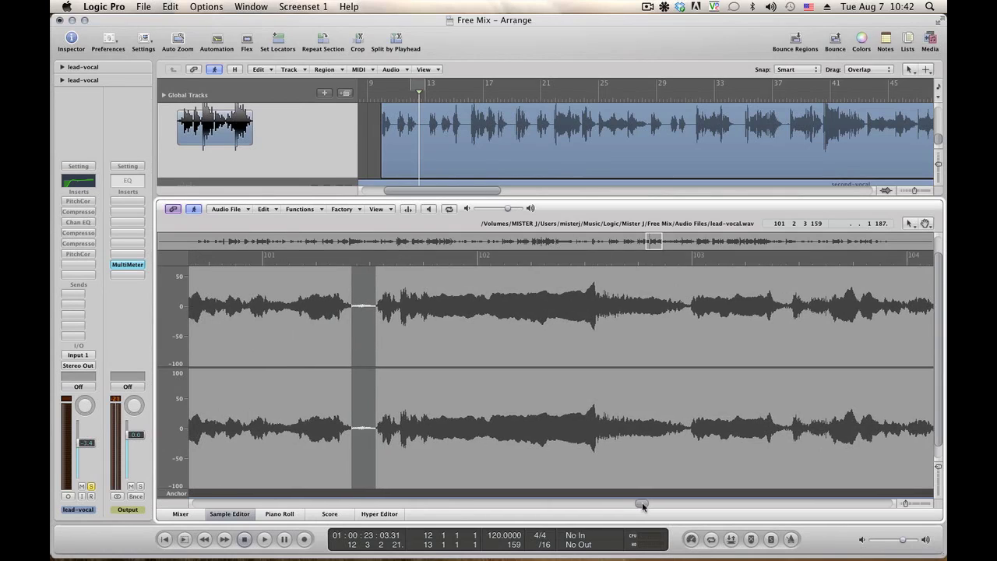
click(222, 348)
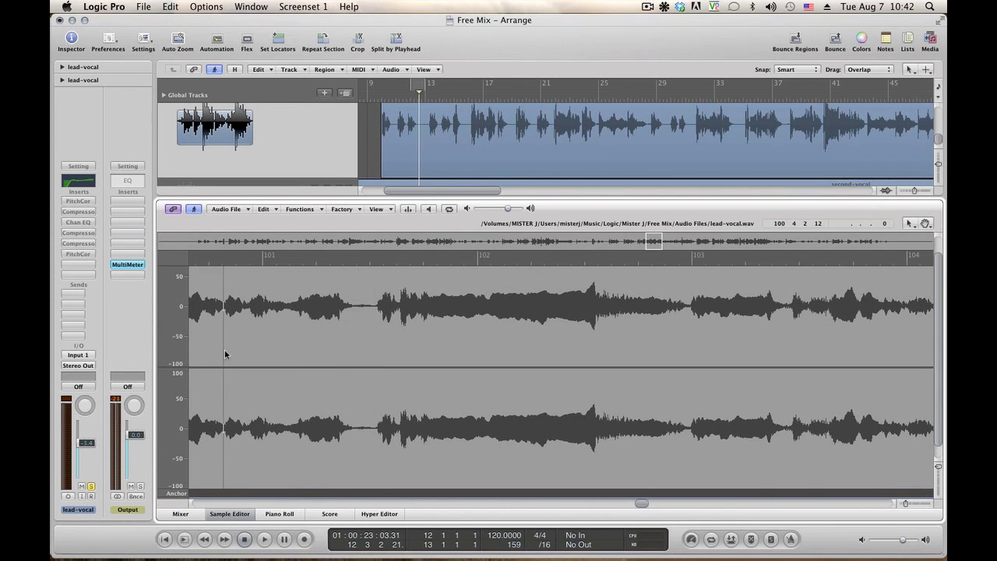
key(space)
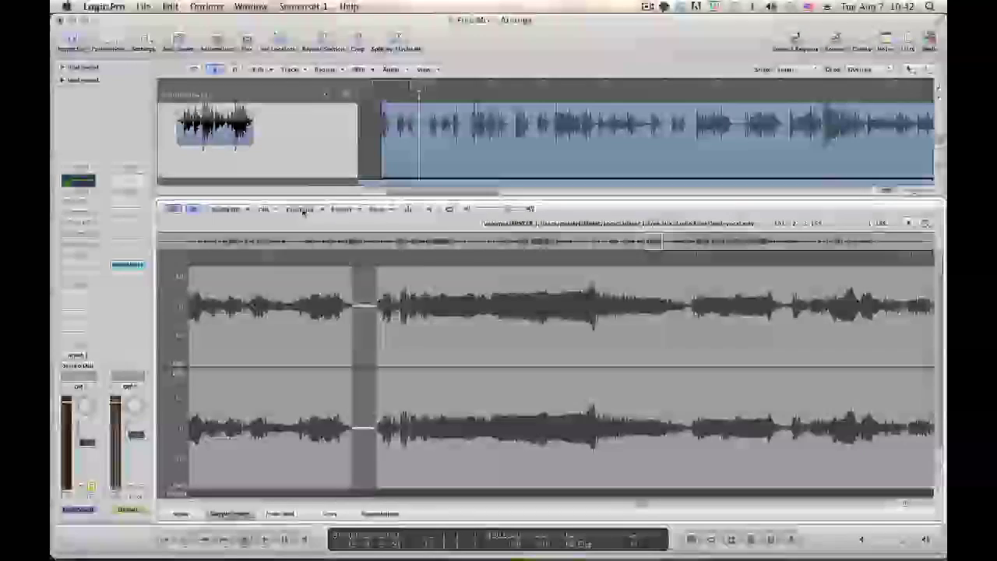
Step: Reduce the breath after bar 101 a third time by 5 dB and recheck it in context
click(300, 209)
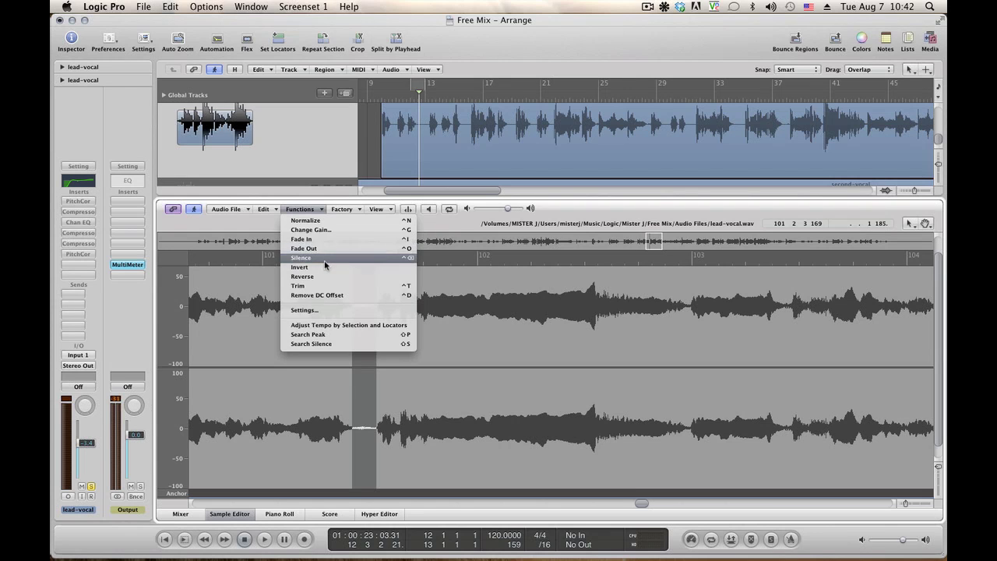
click(324, 230)
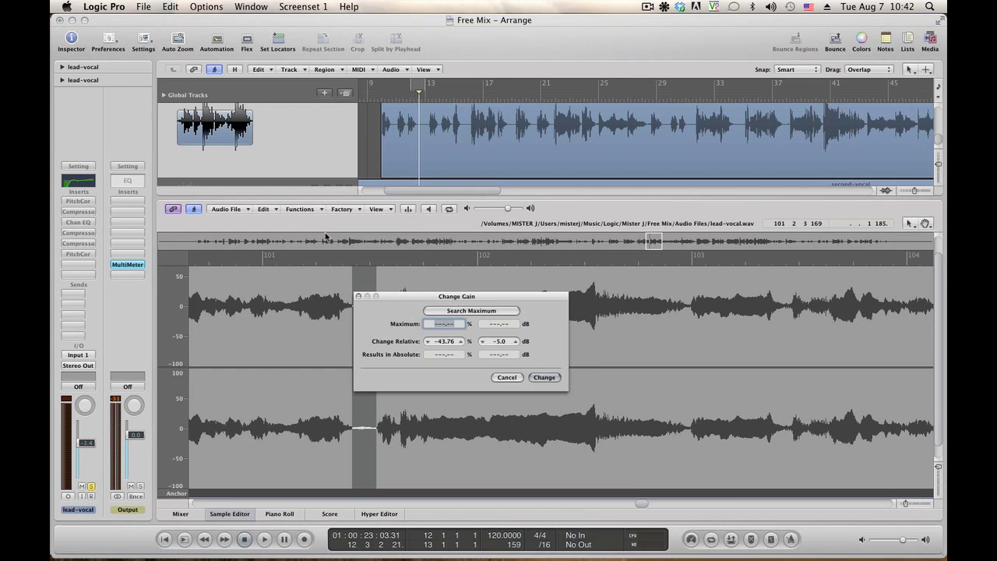
key(Return)
click(226, 355)
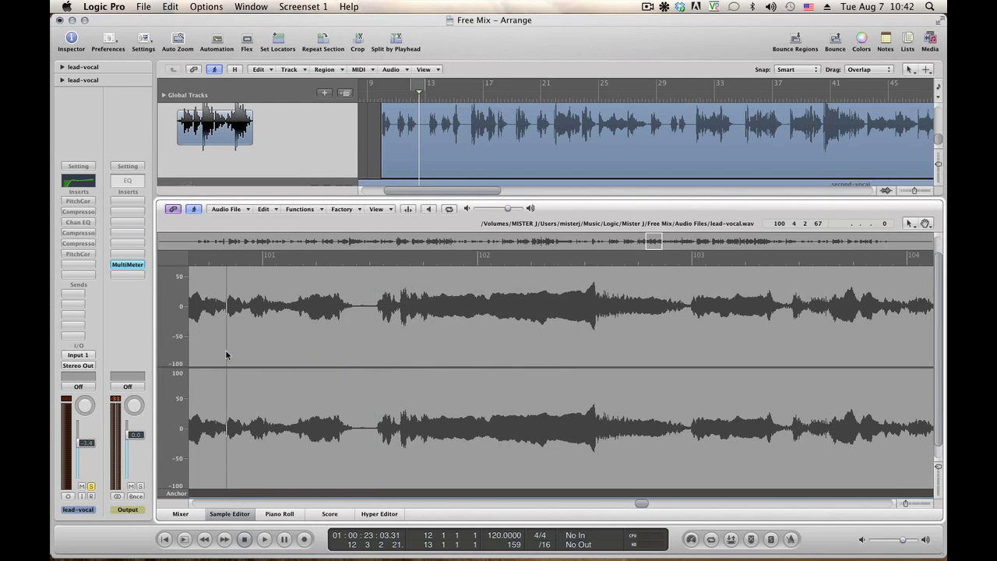
key(alt+space)
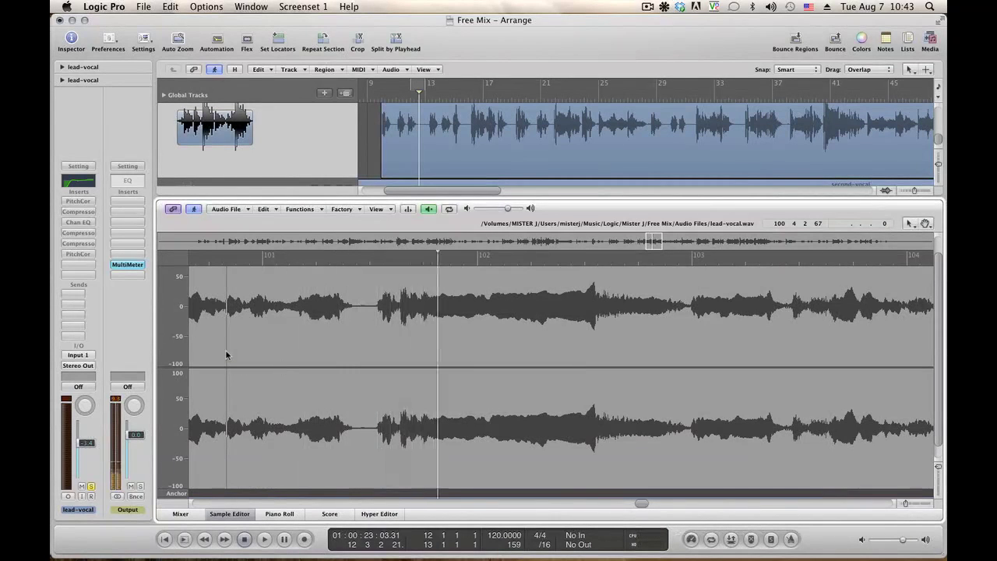
key(alt+space)
Step: Try silencing the breath after bar 101 completely and play back the transition from before bar 101
drag(351, 361, 375, 363)
key(alt+space)
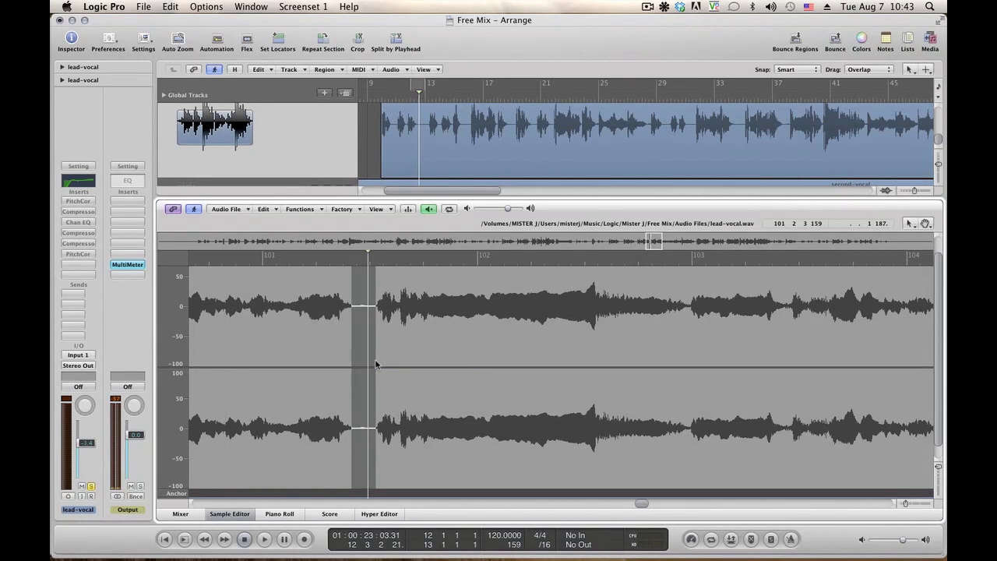
click(293, 211)
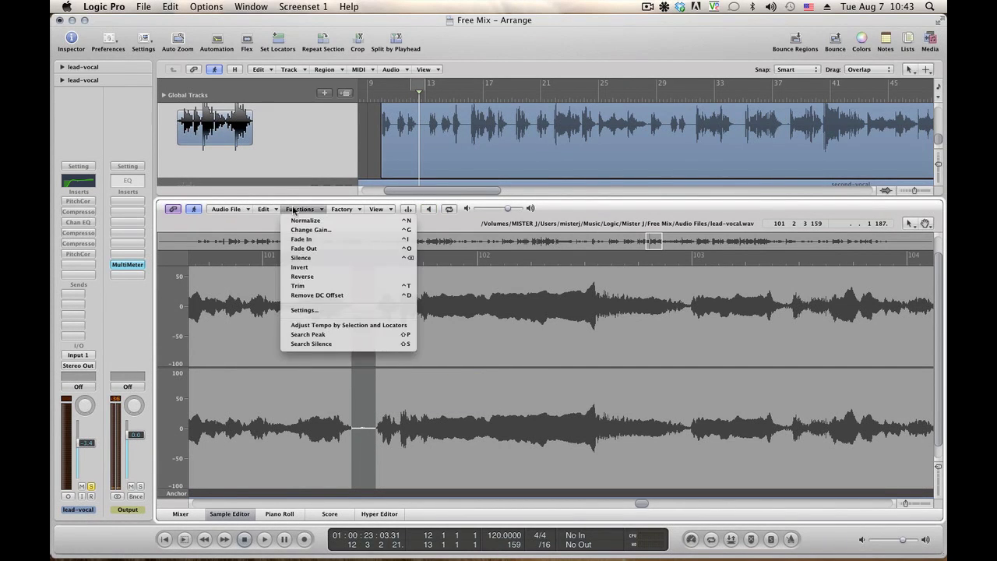
click(311, 259)
click(217, 328)
key(alt+space)
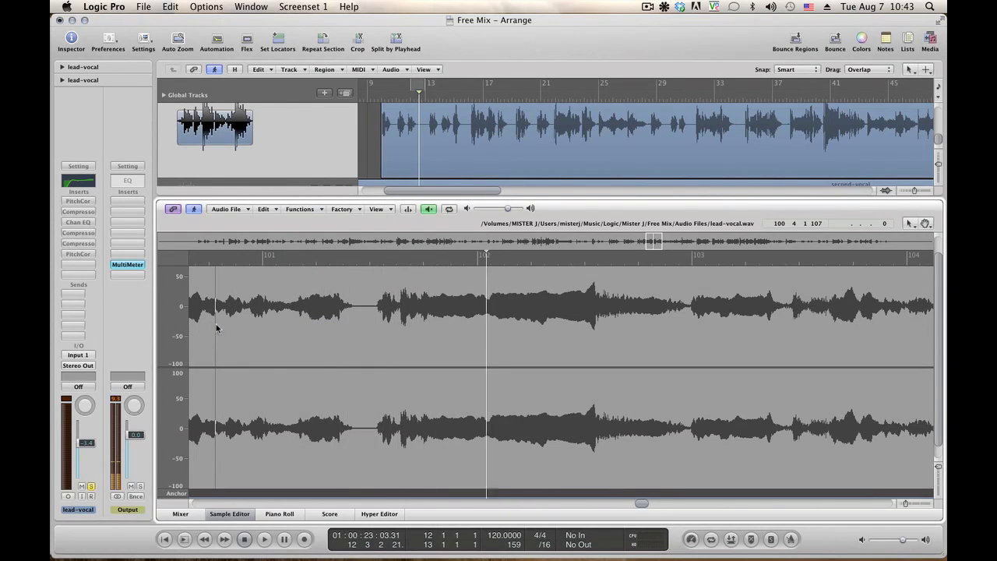
key(alt+space)
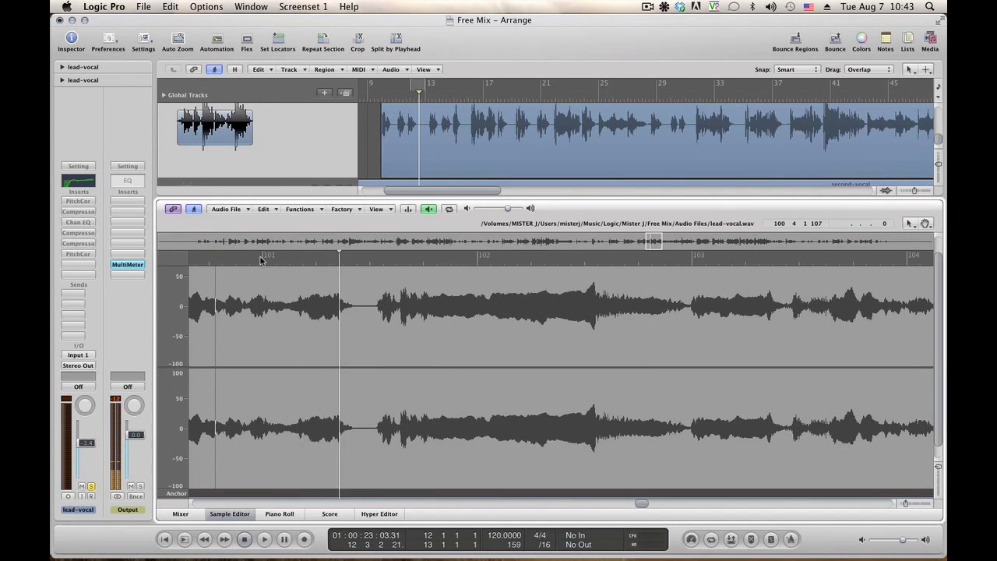
key(alt+space)
Step: Undo the last selection change and the silencing of the breath after bar 101
click(275, 212)
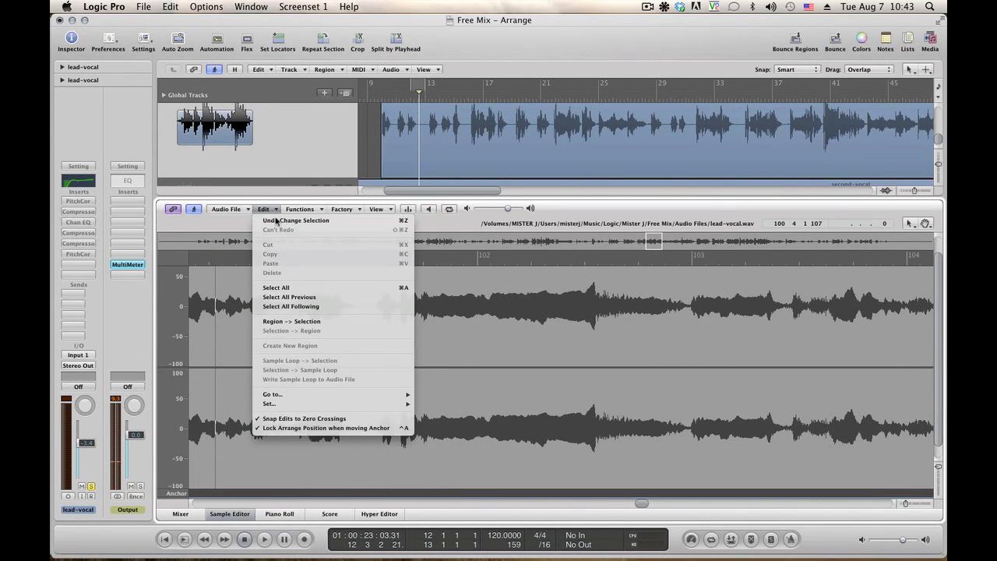
click(277, 224)
click(274, 208)
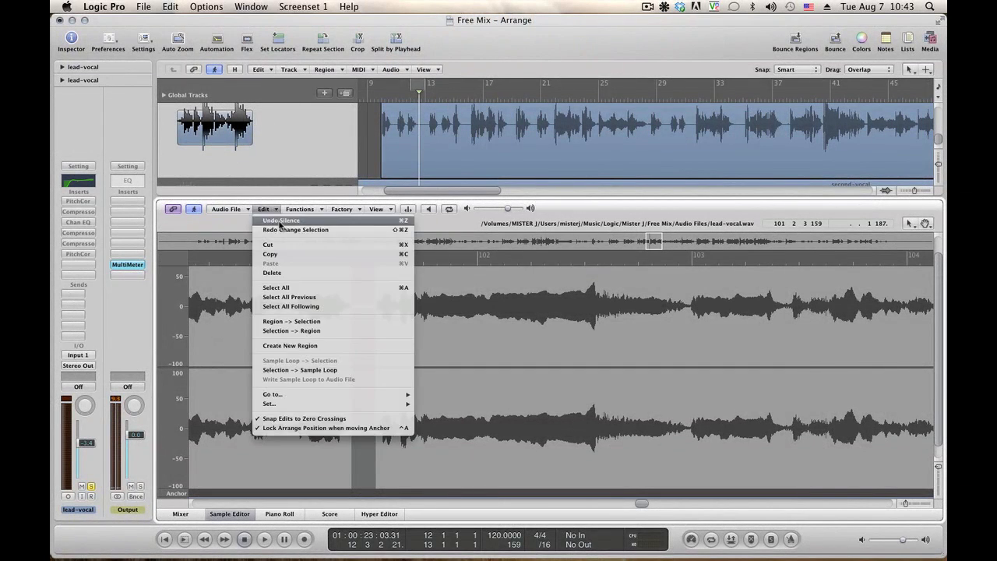
click(273, 208)
Step: Lower the selected breath after bar 101 by 5 dB again and play the vocal onward
click(304, 209)
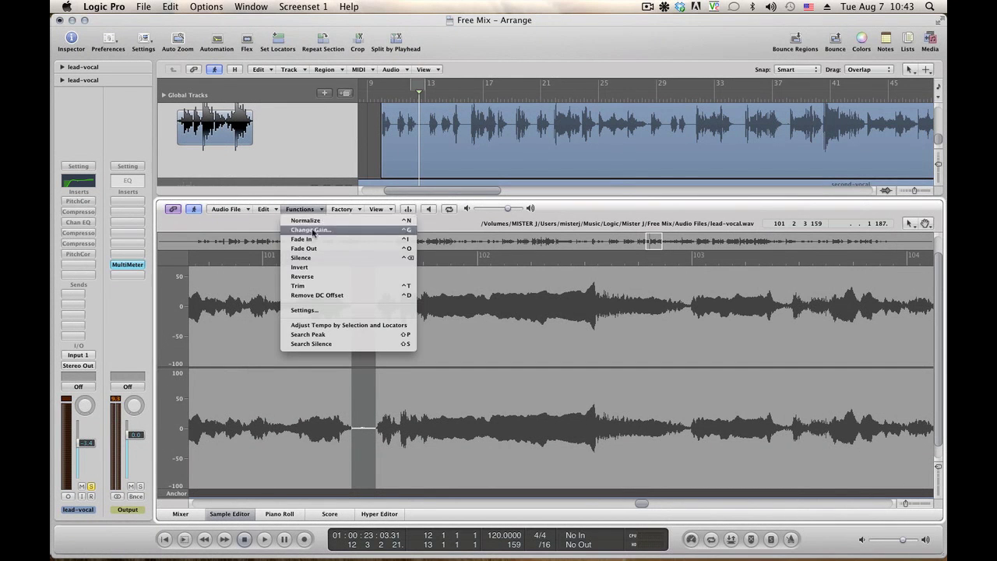
click(310, 230)
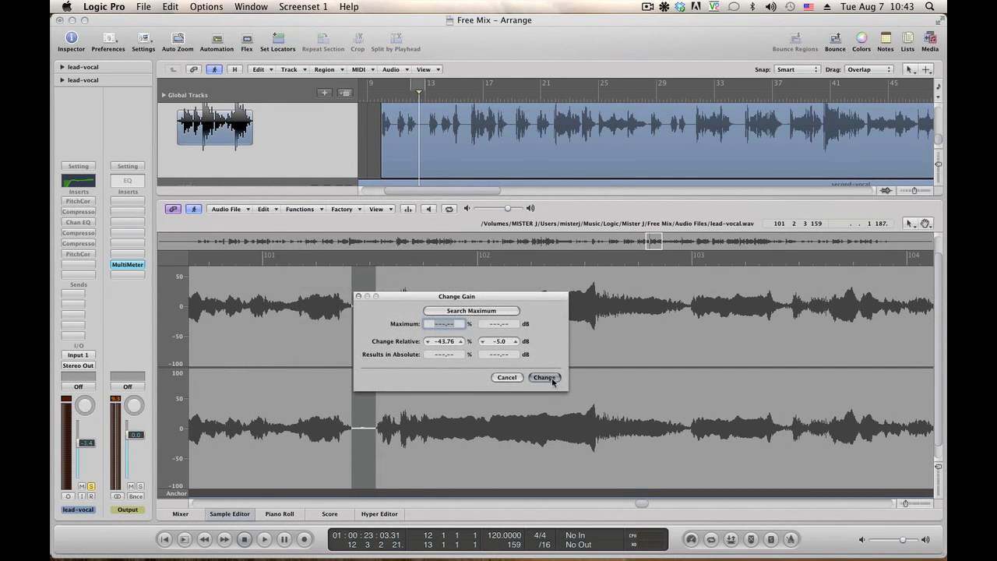
click(545, 377)
key(alt+space)
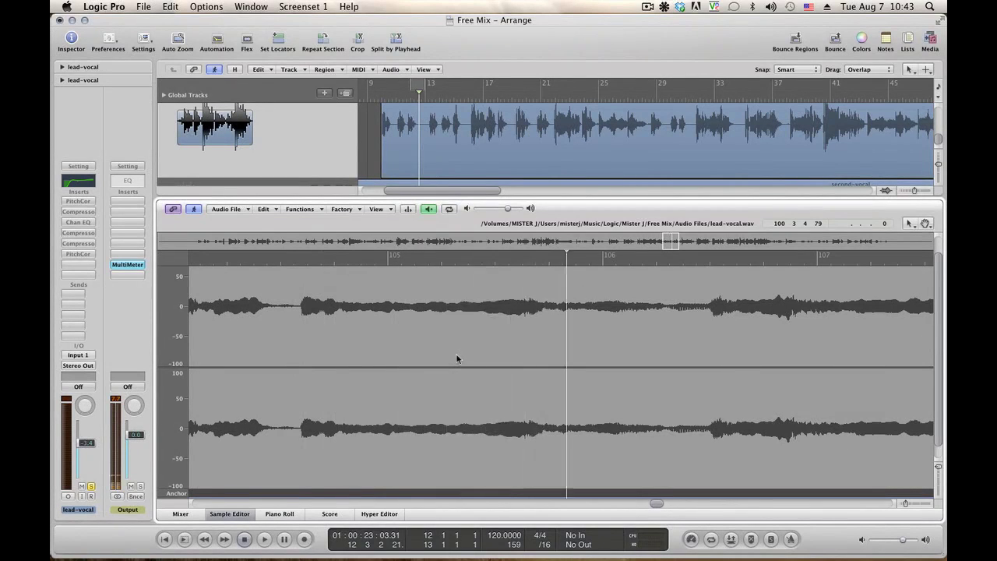
Step: Select and audition the gap before bar 105, including the preceding note's tail, and play on to bar 108
drag(273, 346, 300, 349)
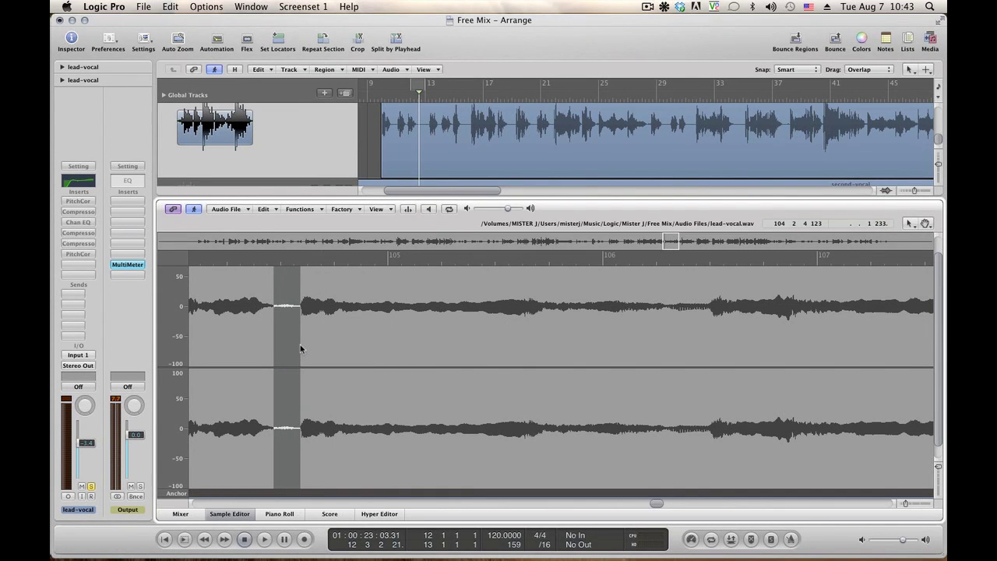
drag(257, 339, 299, 337)
key(alt+space)
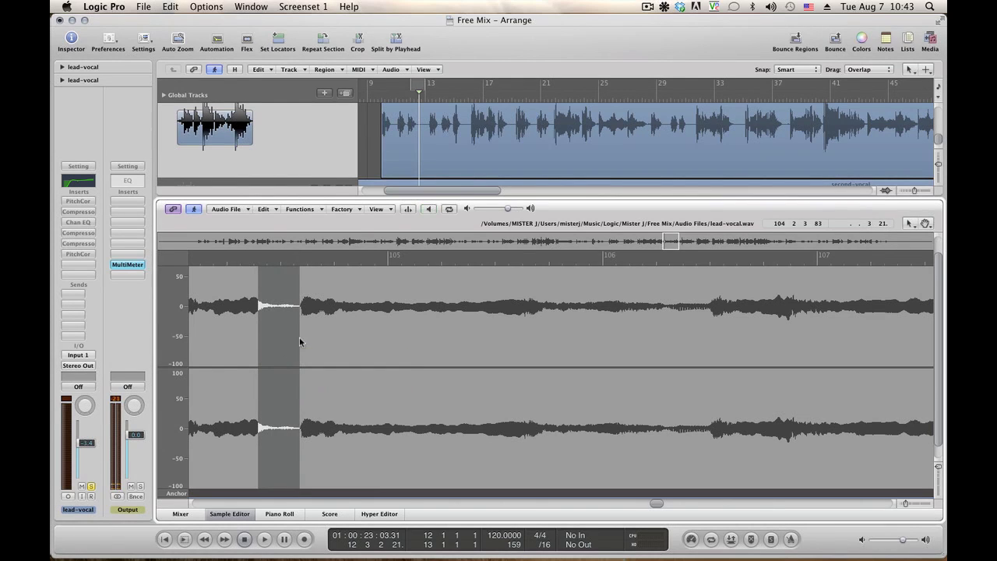
key(alt+space)
click(293, 332)
key(alt+space)
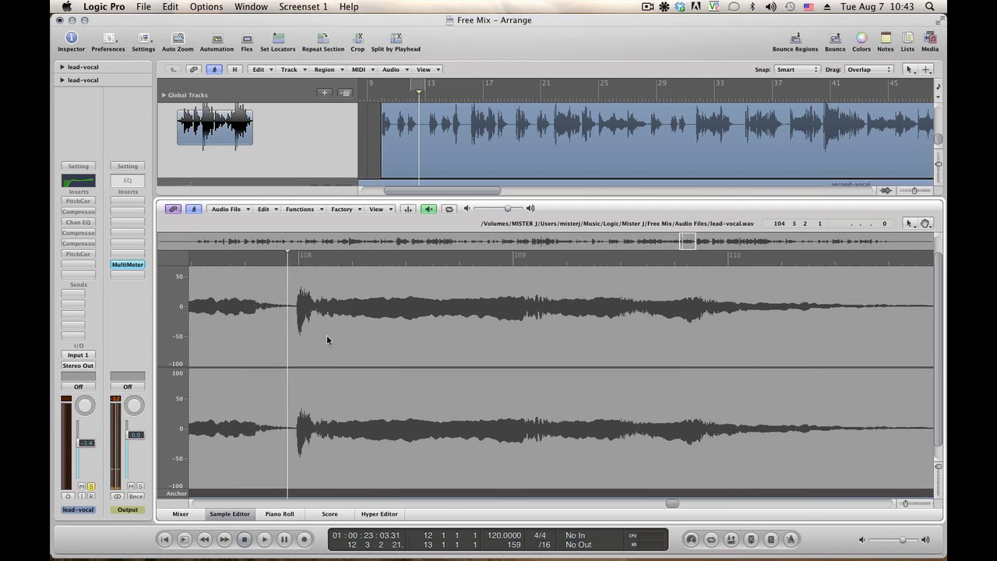
Step: Audition the gap just before bar 108 on its own and in context from the end of the preceding phrase
key(alt+space)
drag(278, 351, 296, 337)
key(alt+space)
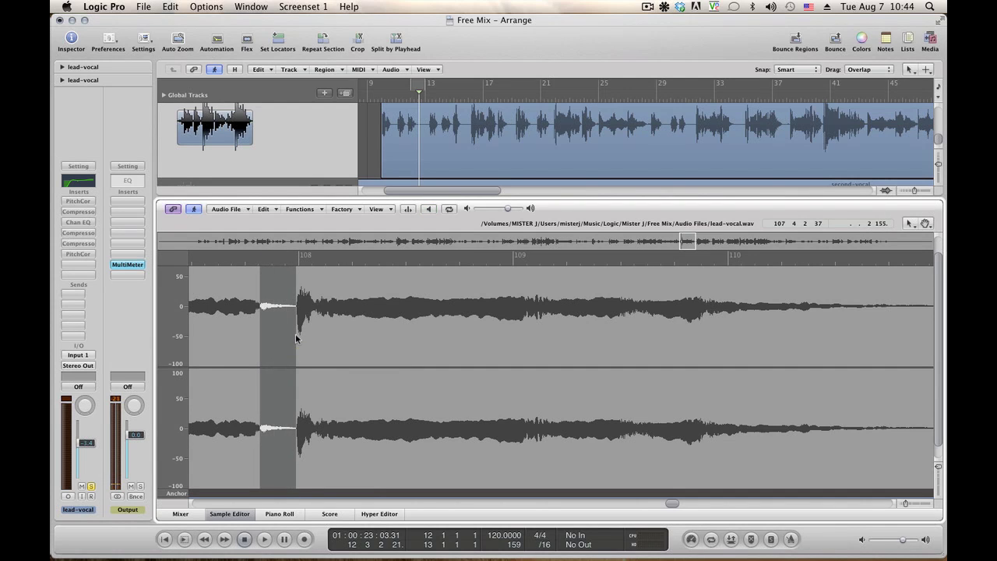
click(226, 331)
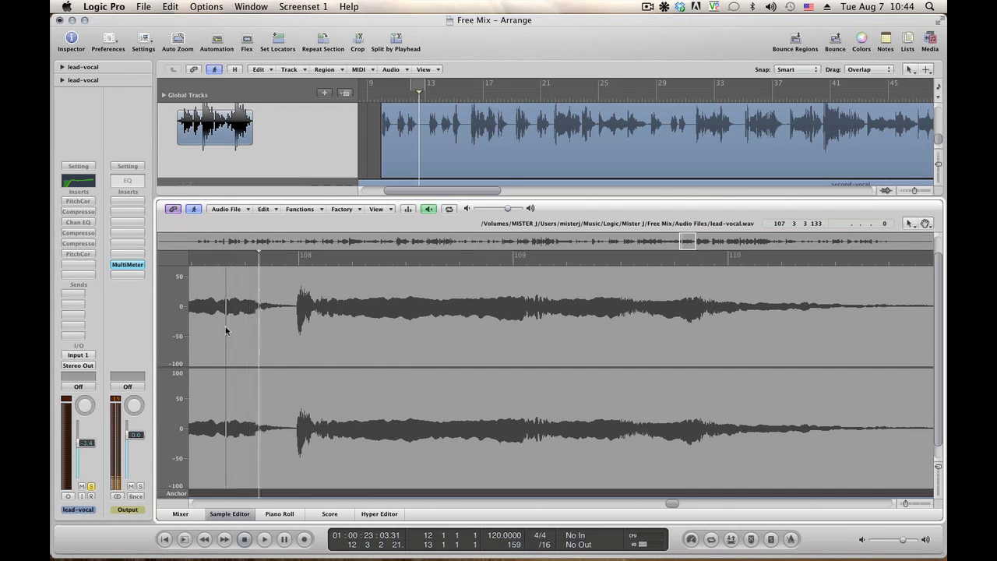
key(alt+space)
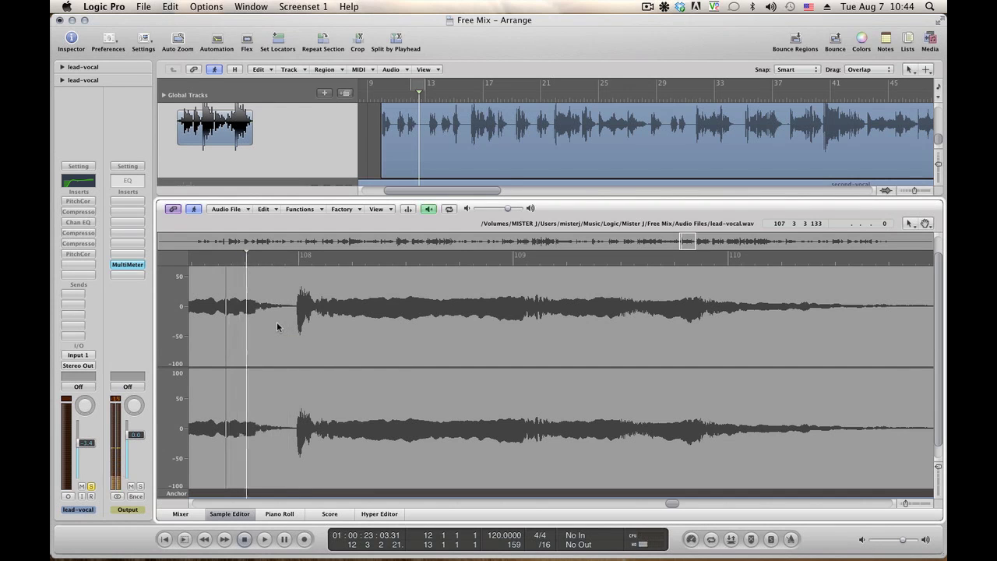
Step: Reduce the breath directly before bar 108 by 5 dB twice and play back the transition
drag(277, 327, 297, 328)
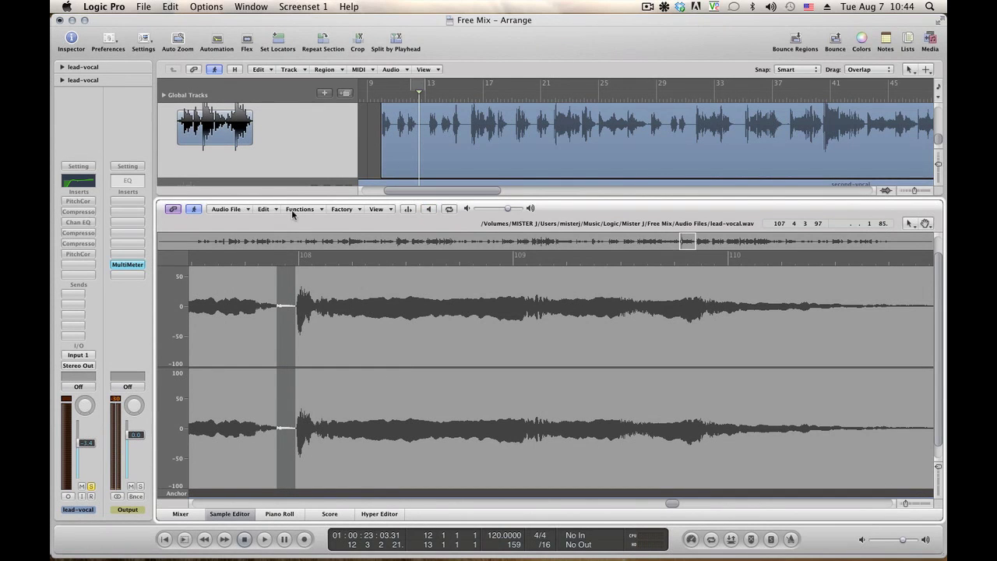
click(267, 211)
mouse_move(295, 211)
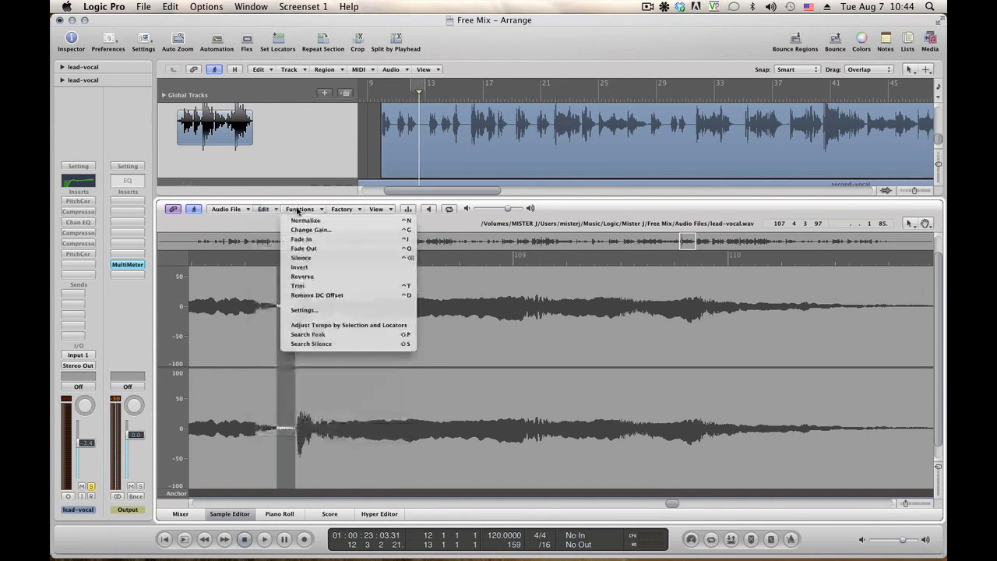
click(304, 232)
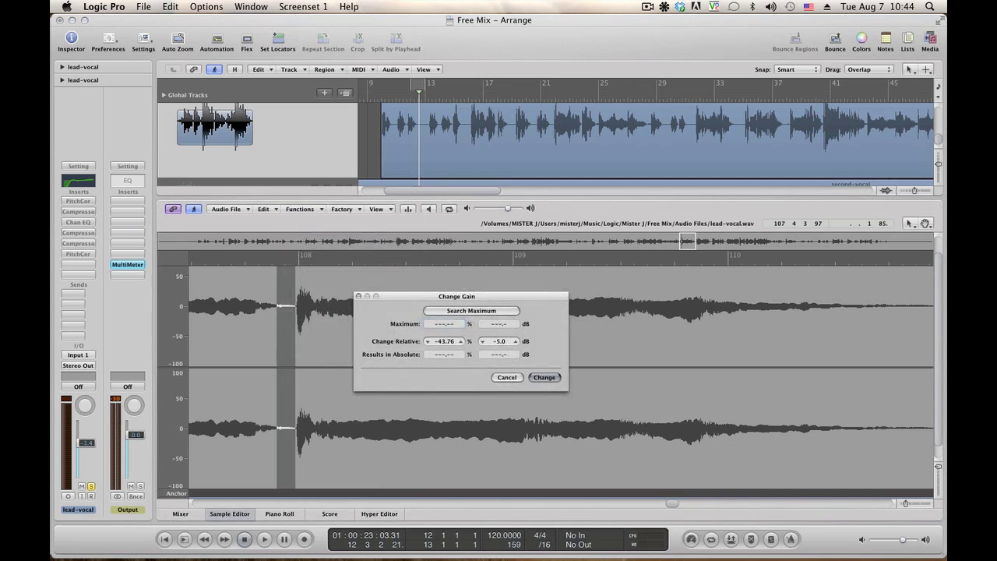
click(543, 377)
click(301, 208)
click(324, 232)
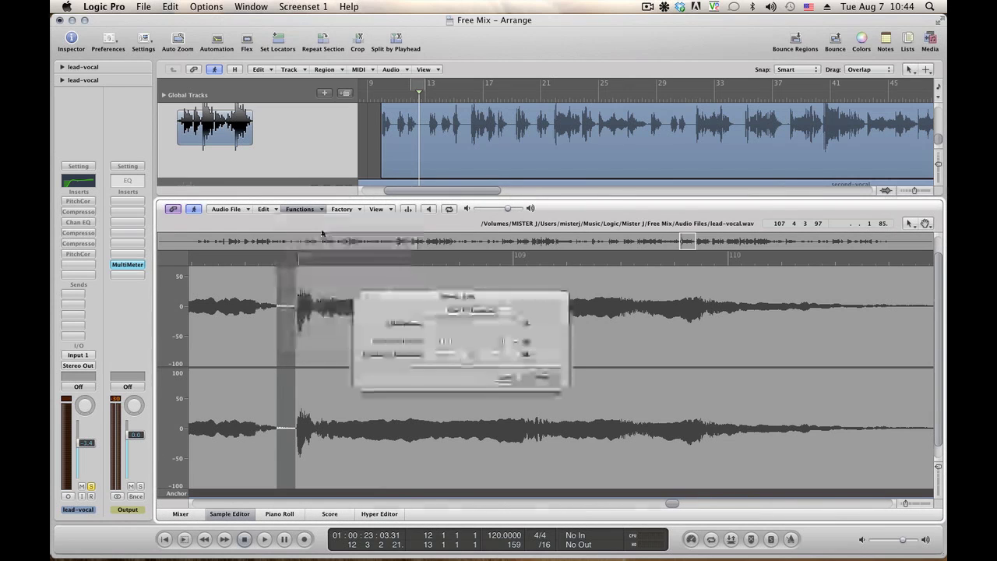
key(Return)
click(208, 319)
key(alt+space)
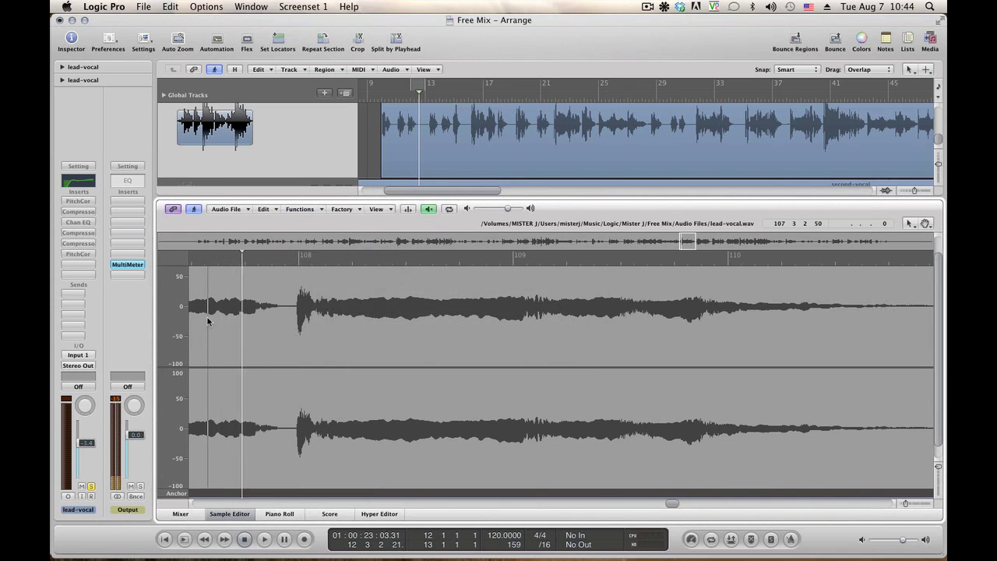
key(alt+space)
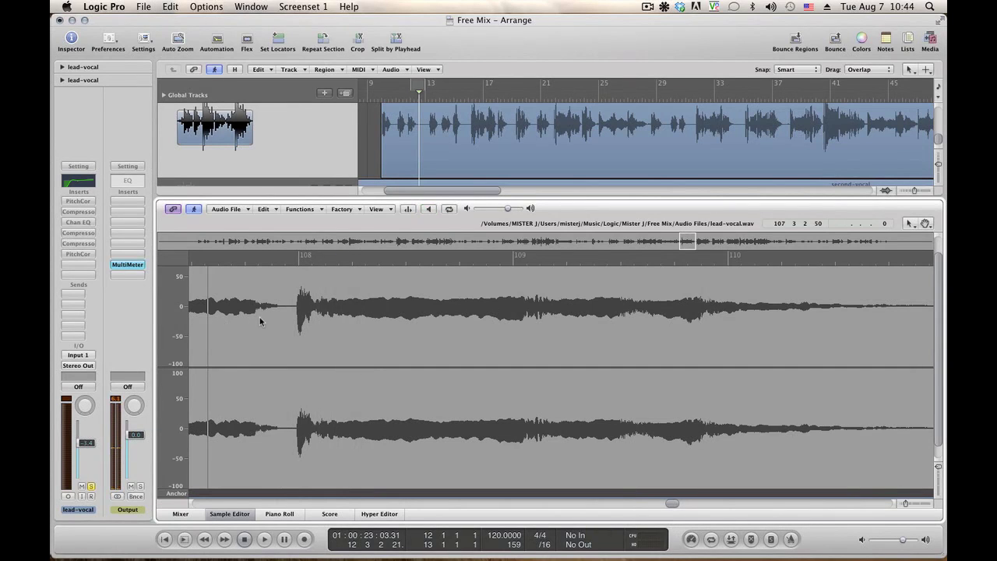
Step: Reduce the decaying note tail ahead of the bar 108 breath by 5 dB twice and recheck it in context
drag(260, 317, 272, 318)
key(alt+space)
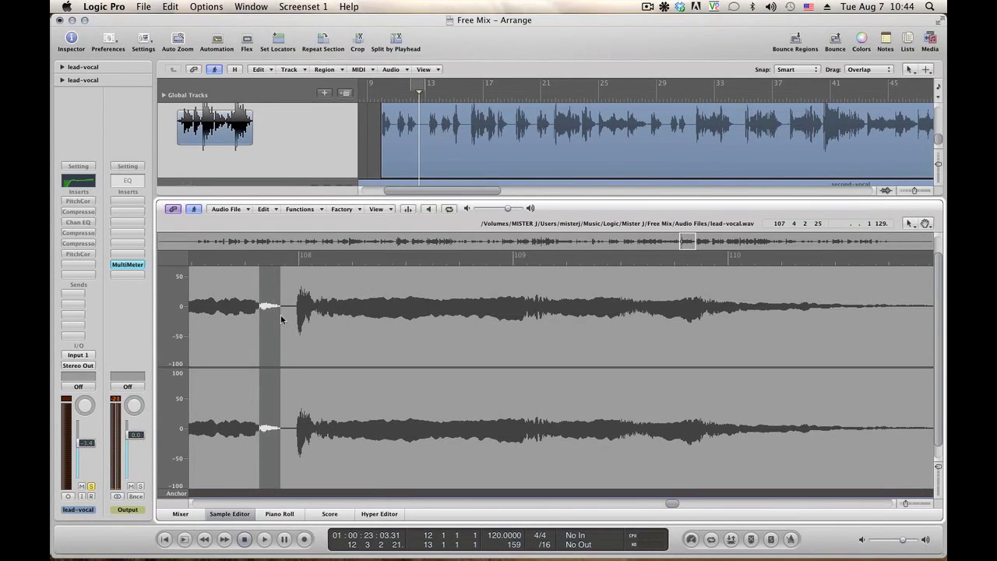
click(276, 210)
mouse_move(301, 210)
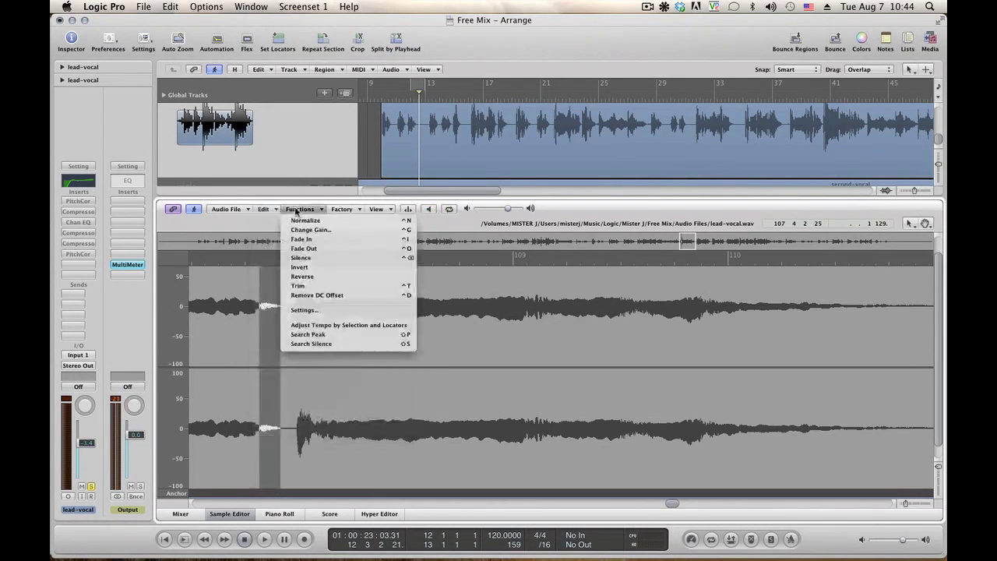
click(305, 230)
key(Return)
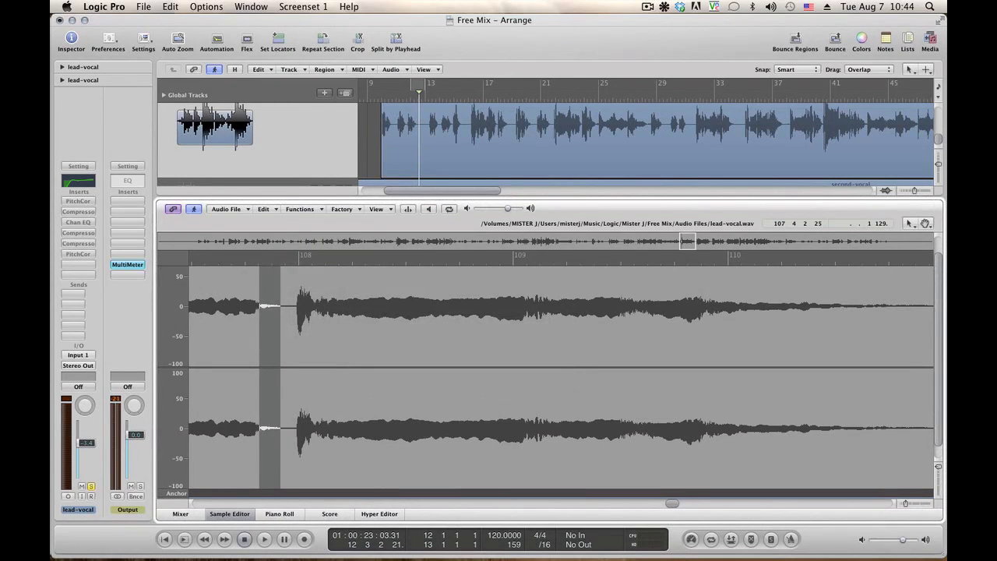
click(300, 210)
click(305, 230)
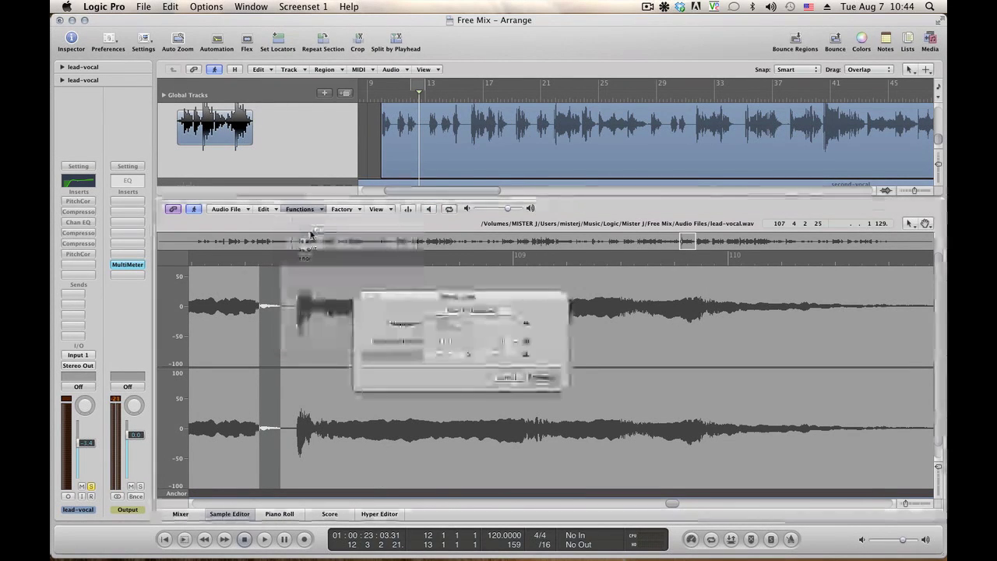
key(Return)
click(211, 335)
key(alt+space)
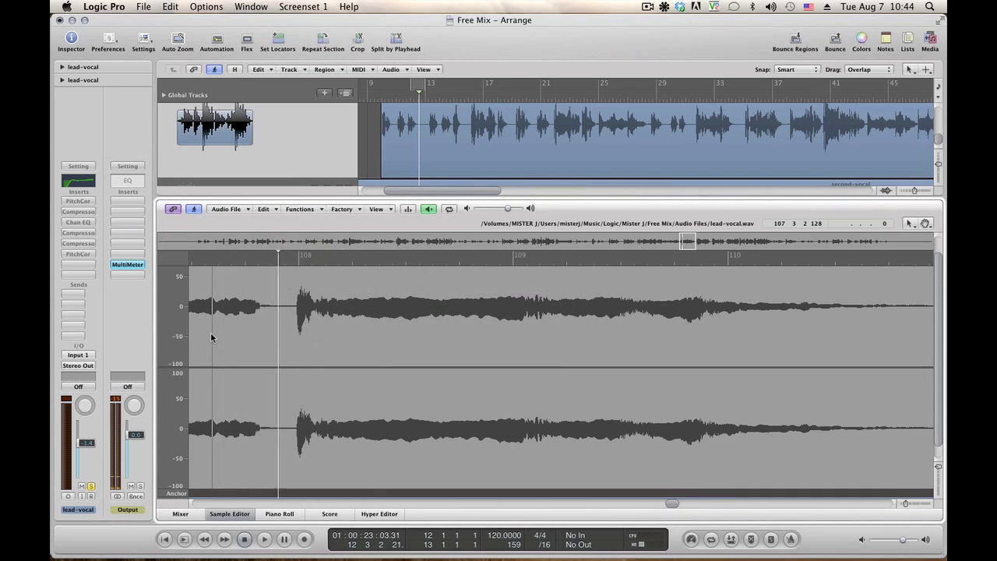
key(alt+space)
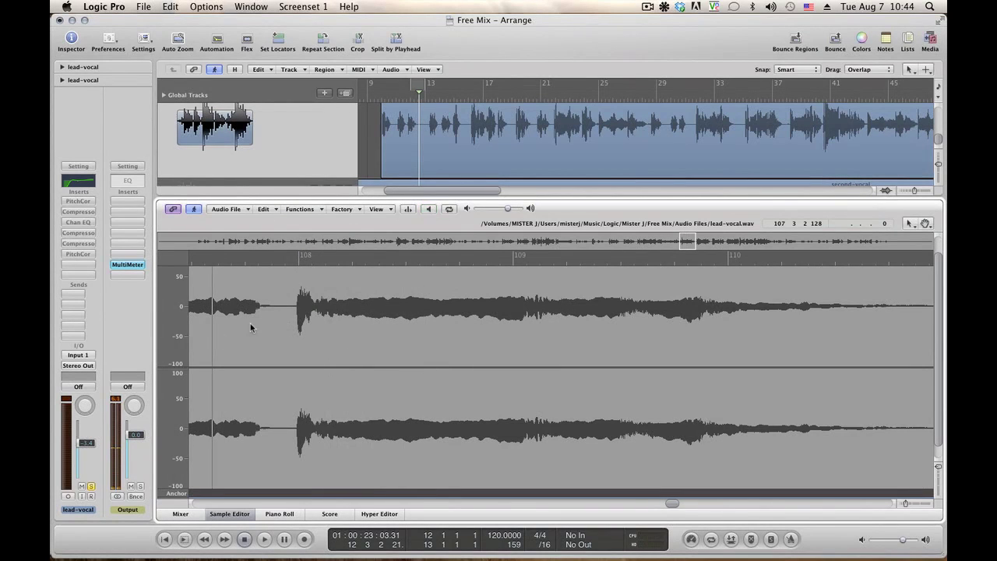
Step: Reselect the breath directly before bar 108, lower it by another 5 dB, and play through to bar 110
drag(278, 321, 295, 320)
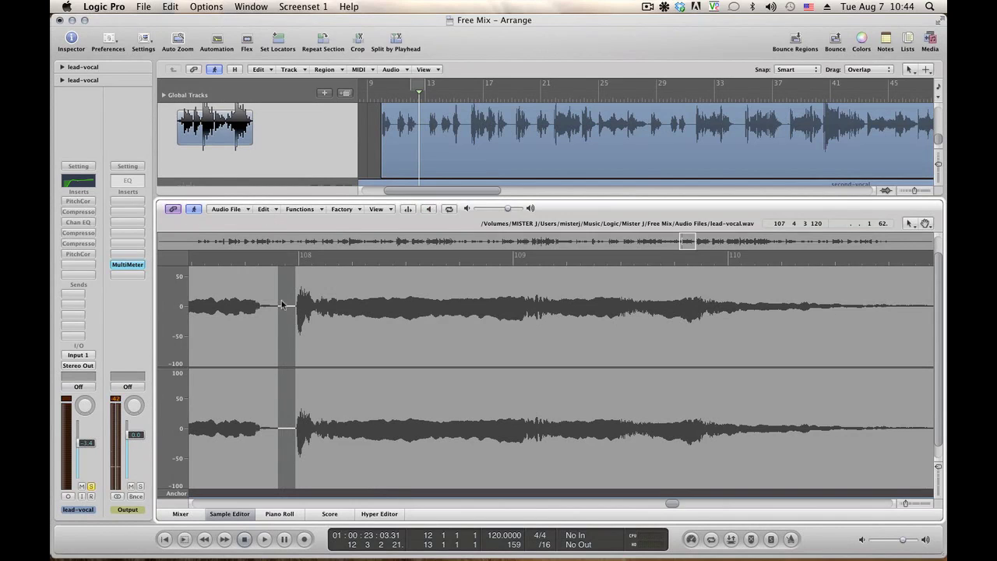
drag(277, 306, 296, 308)
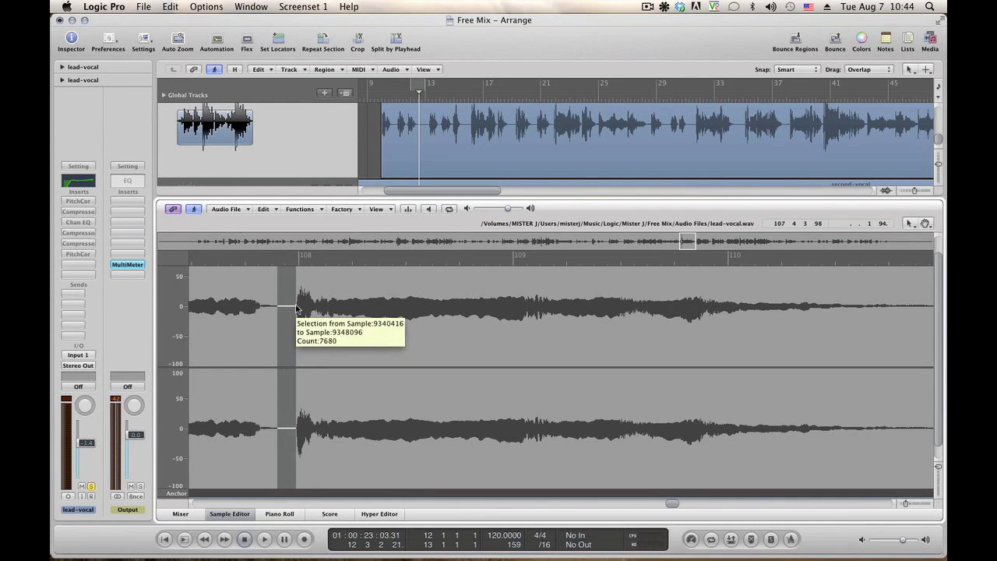
click(279, 212)
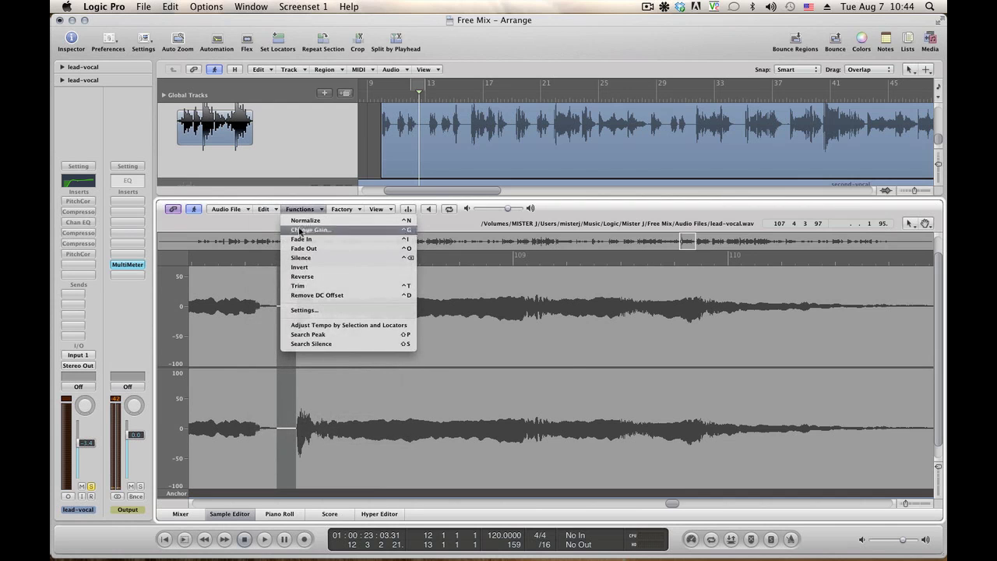
click(307, 233)
key(Return)
click(202, 363)
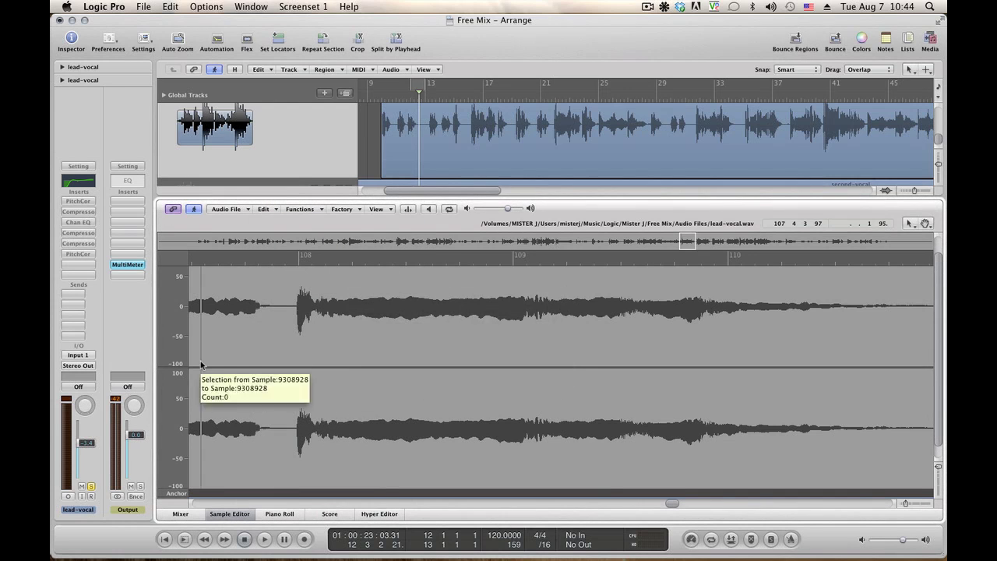
key(alt+space)
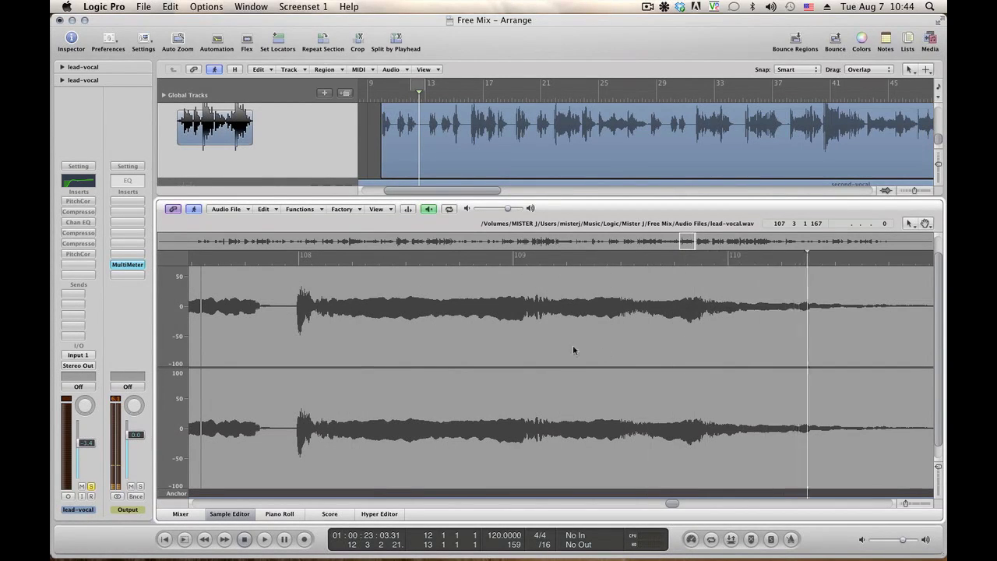
key(alt+space)
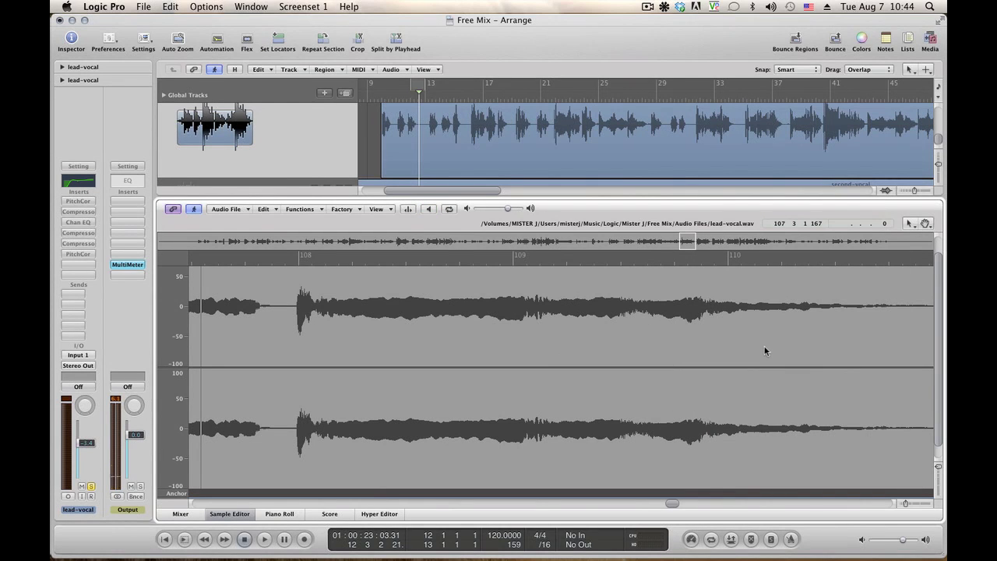
Step: Listen to the phrase ending around bar 110, restarting from bar 109 to check the gap before bar 111
click(725, 343)
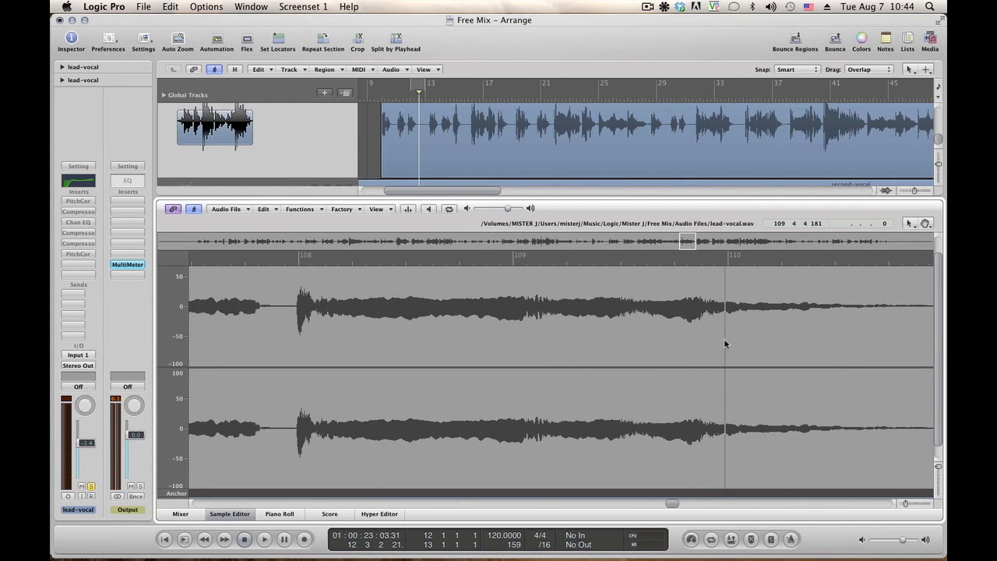
key(alt+space)
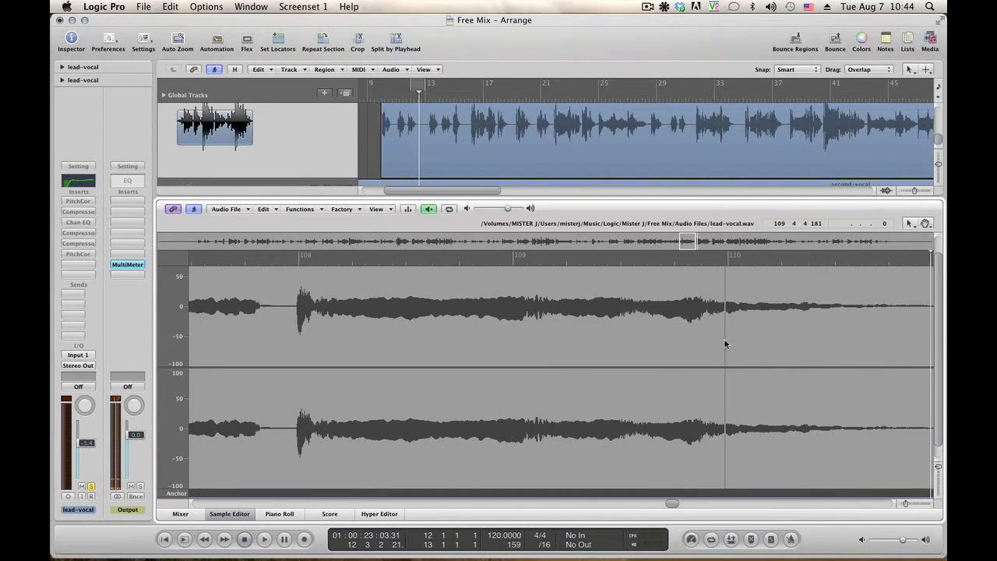
key(alt+space)
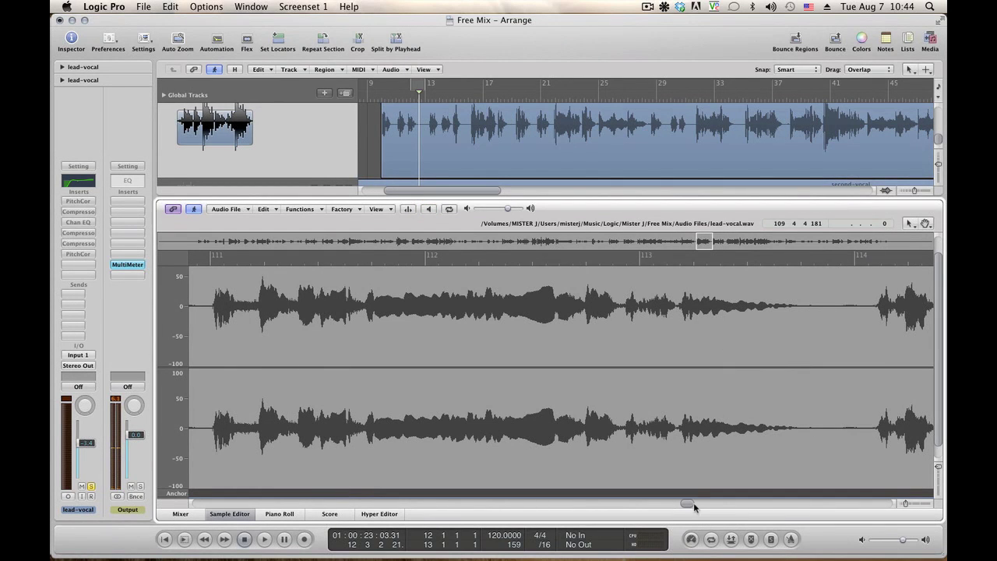
drag(688, 503, 672, 507)
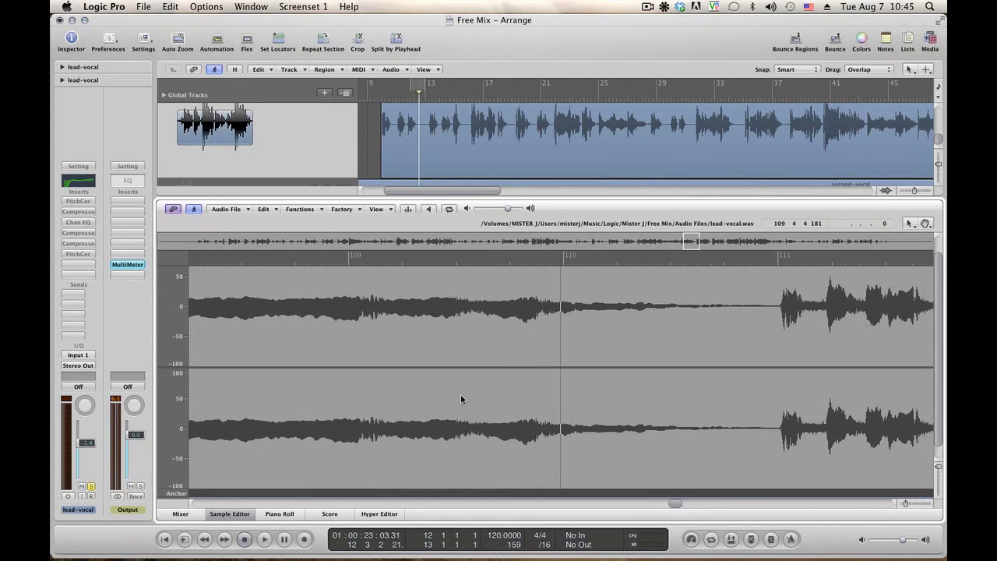
click(351, 369)
key(alt+space)
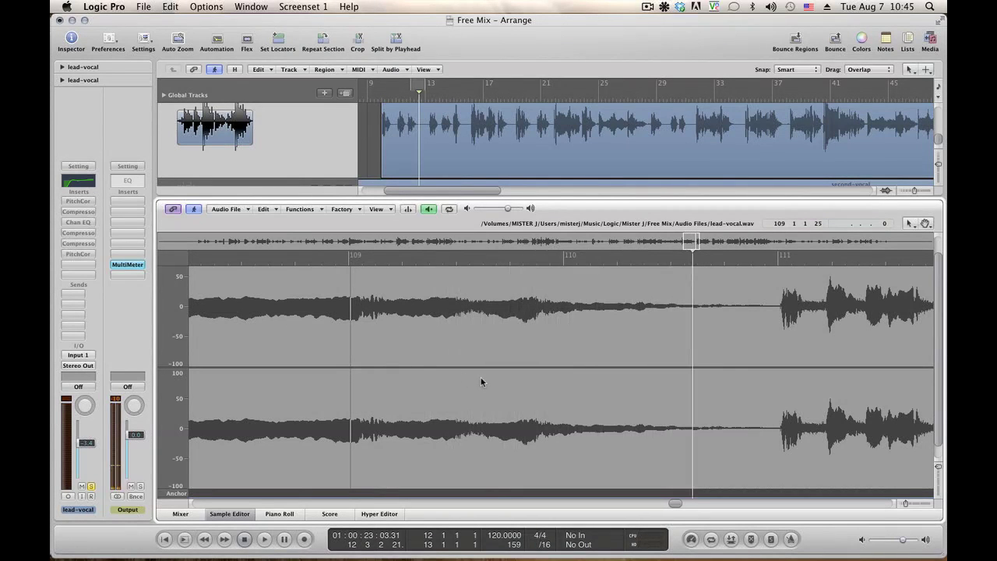
key(alt+space)
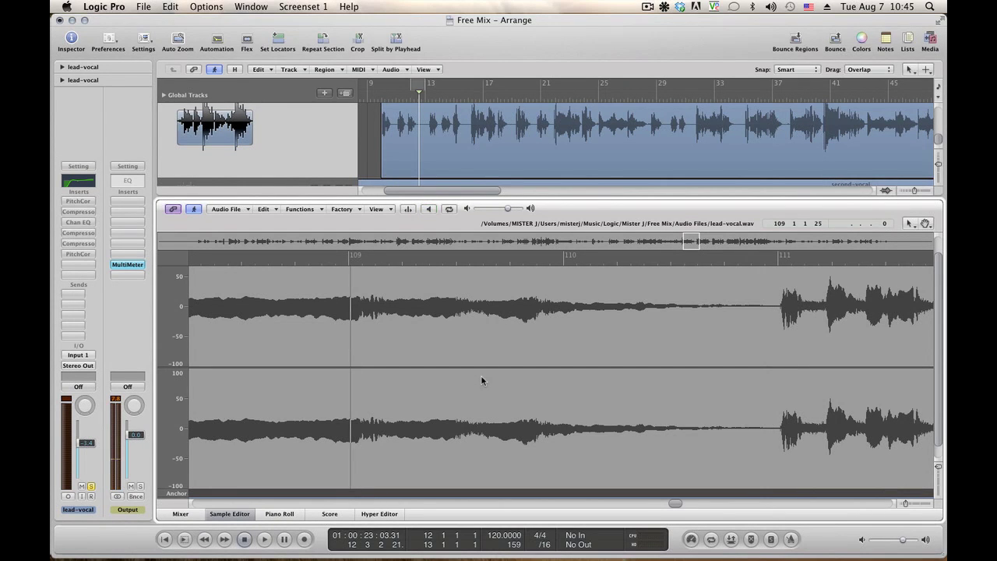
Step: Play on from bar 109, silence the quiet stretch right after the note tail ahead of bar 114, and recheck it in playback
key(alt+space)
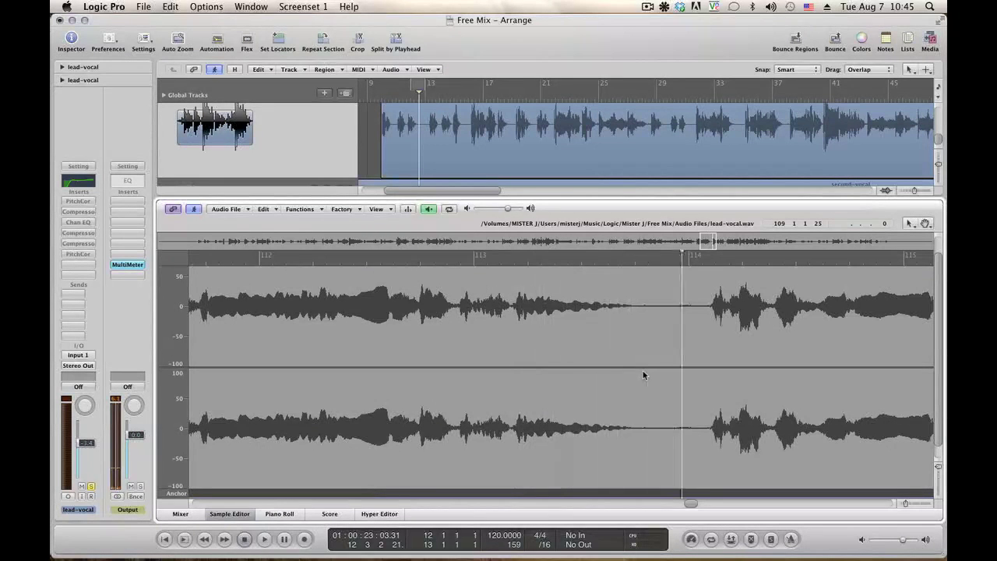
drag(636, 358, 708, 354)
key(space)
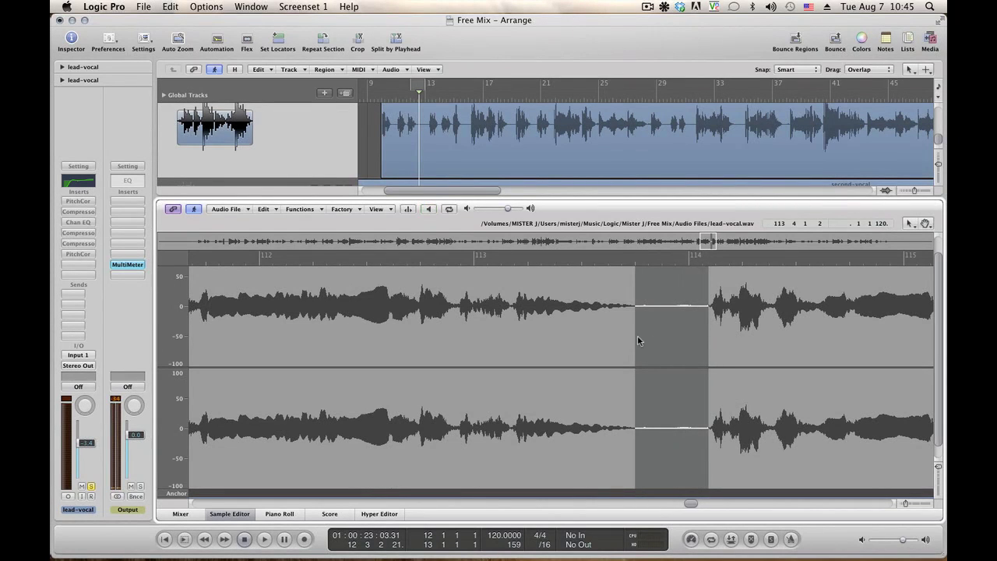
drag(638, 336, 665, 338)
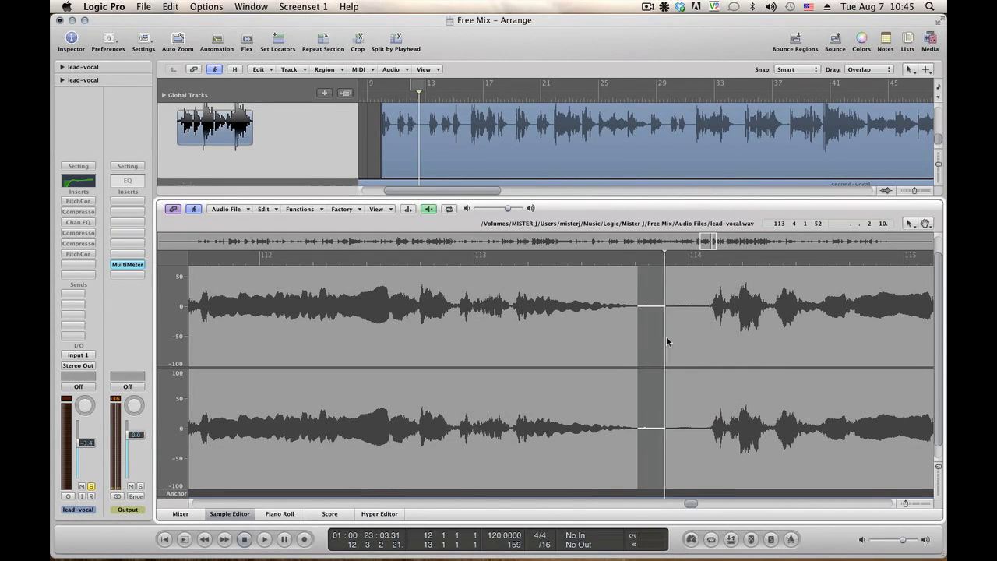
click(314, 210)
click(309, 257)
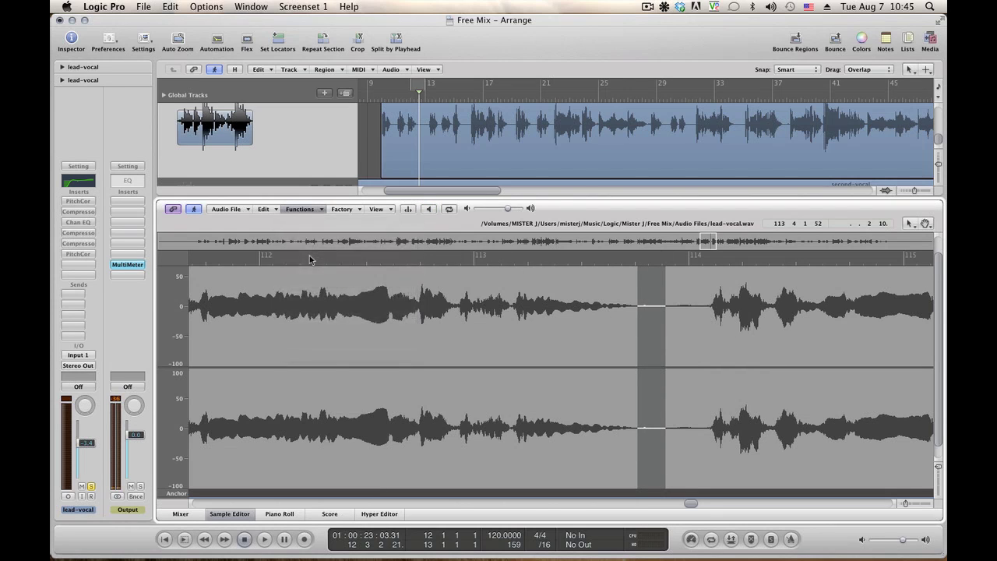
click(426, 313)
key(space)
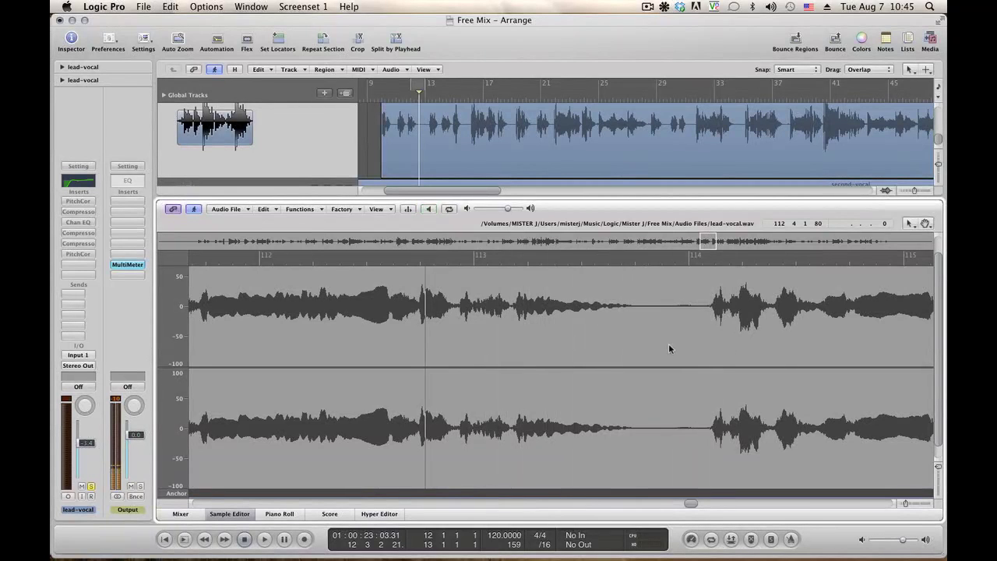
Step: Lower the breath spanning bar 114, just before the new phrase, by 8 dB and play back from bar 113
drag(668, 344, 705, 343)
key(space)
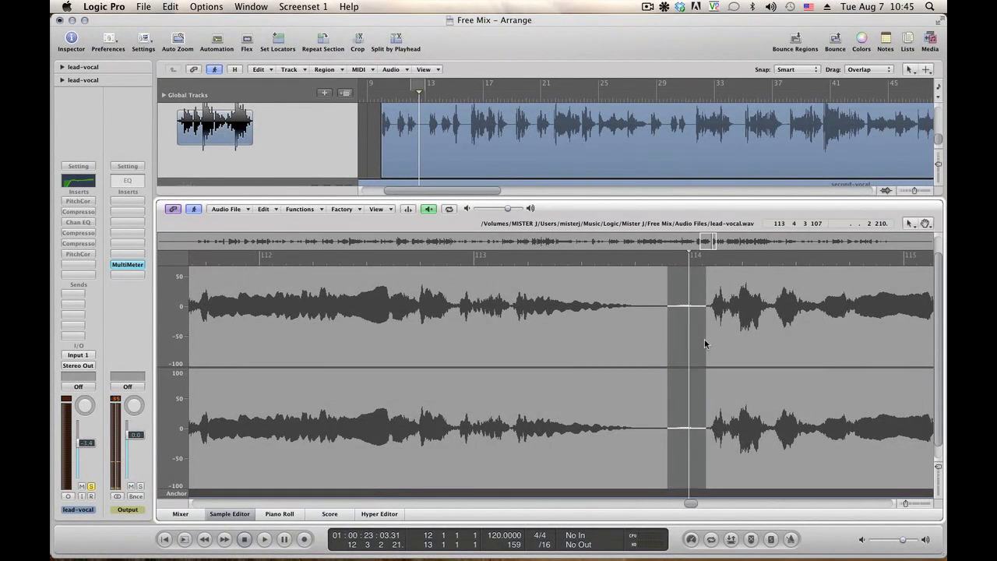
click(314, 209)
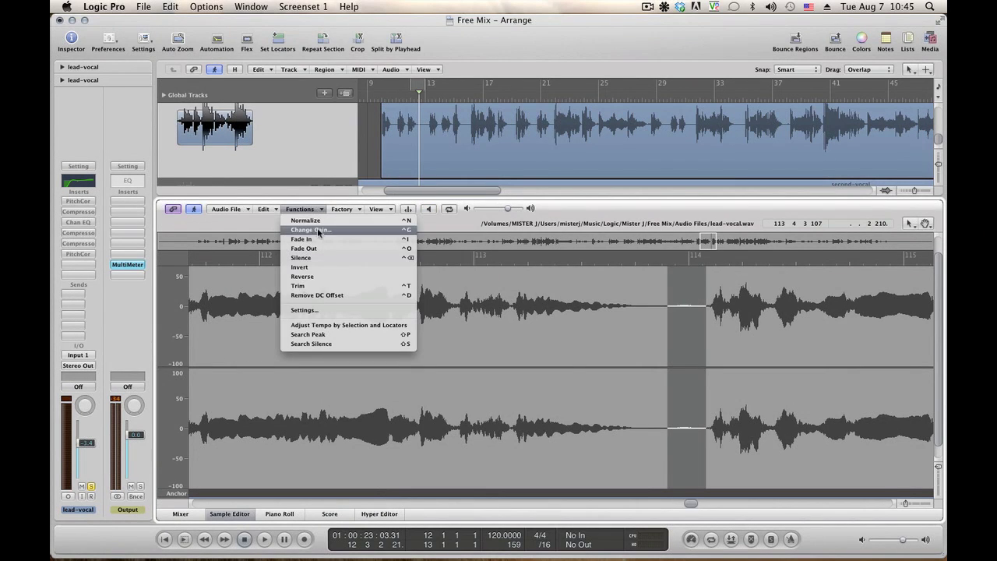
click(312, 232)
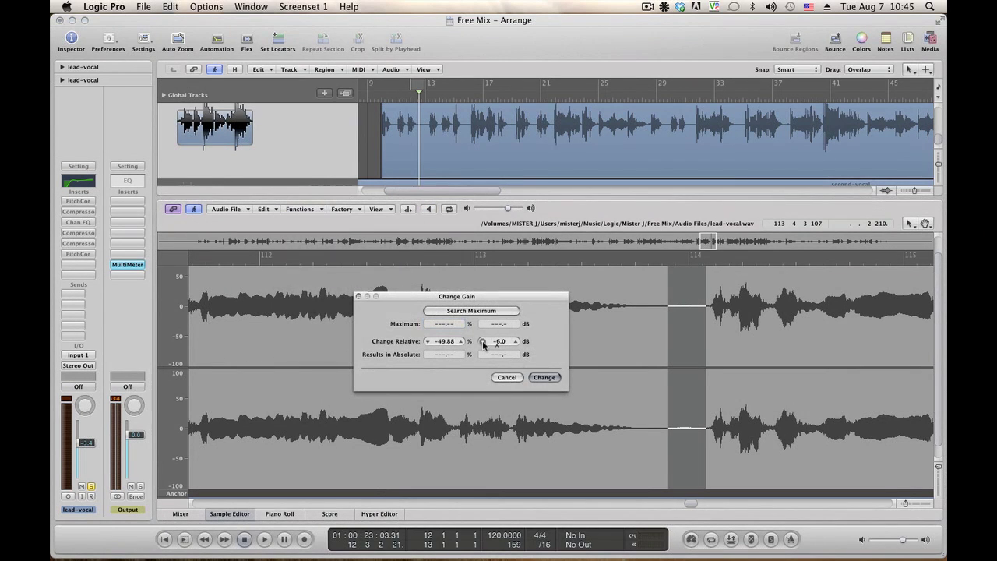
click(545, 378)
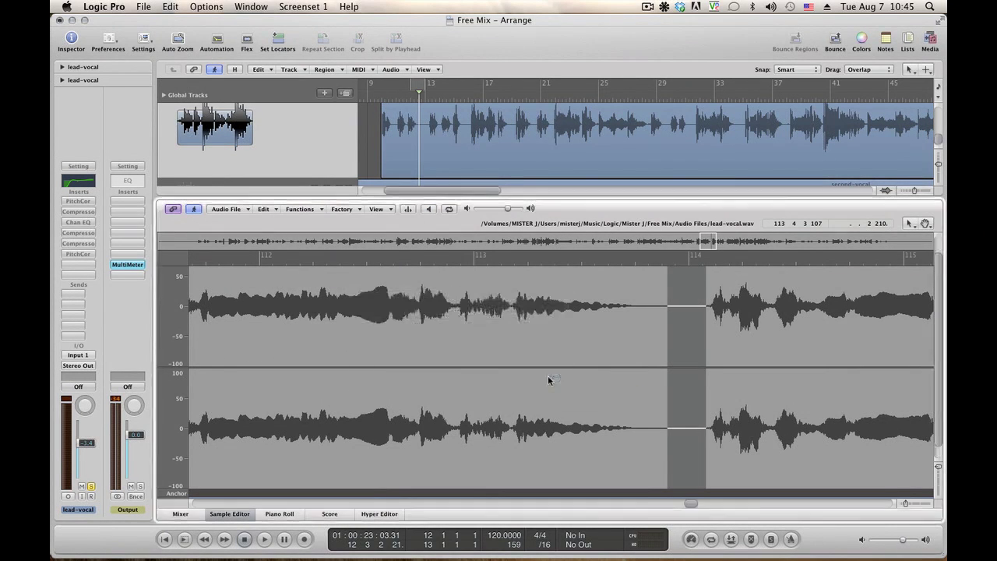
click(481, 360)
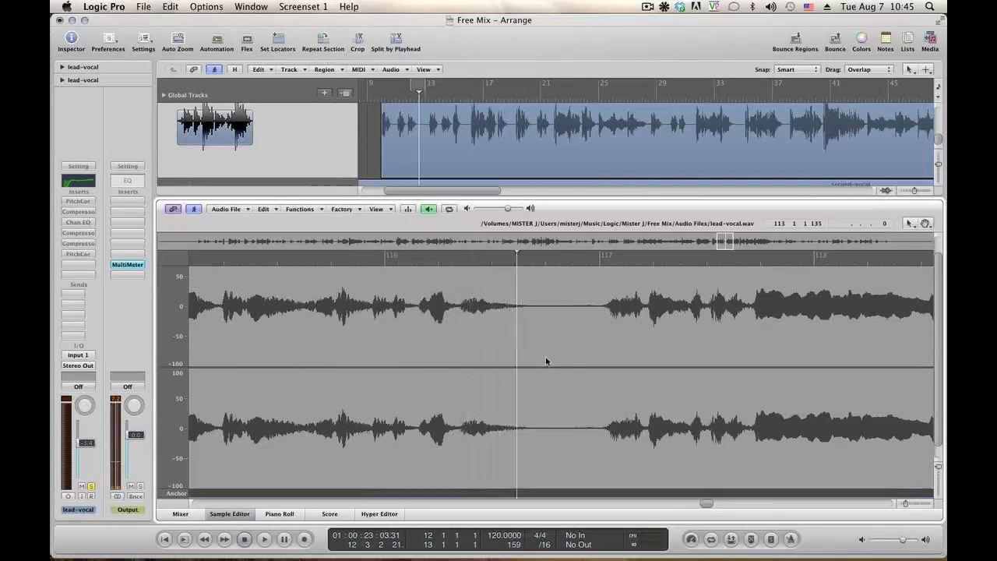
Step: Lower the breath in the gap directly before bar 117 by 8 dB and play back from bar 116
key(space)
drag(549, 351, 600, 351)
key(alt+space)
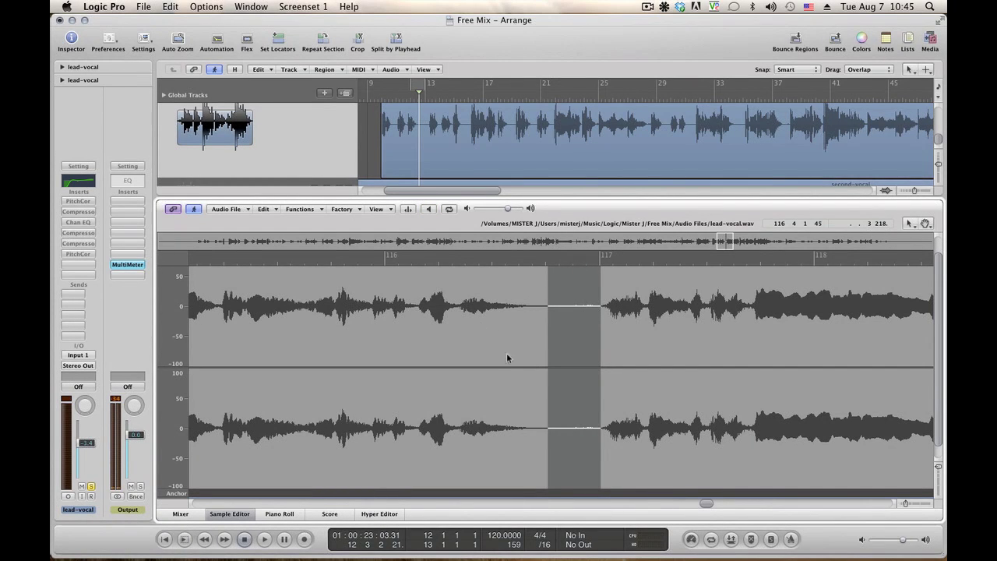
click(343, 211)
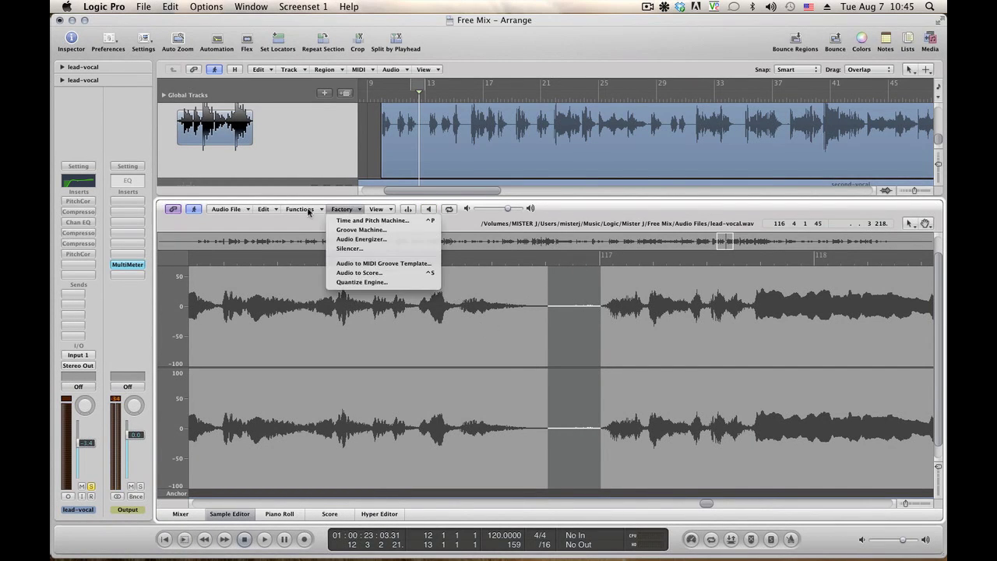
click(302, 209)
click(301, 209)
click(308, 231)
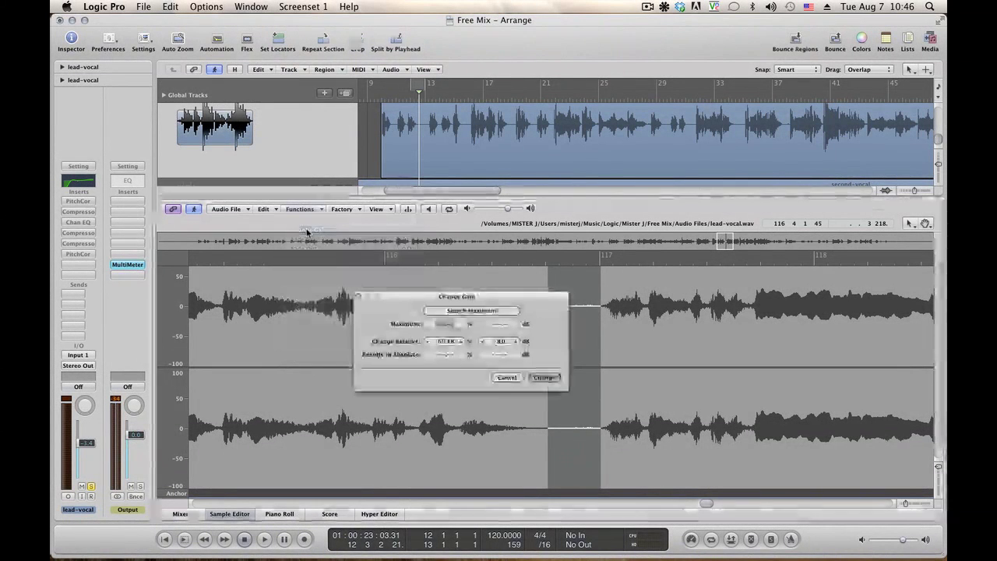
click(532, 379)
click(413, 380)
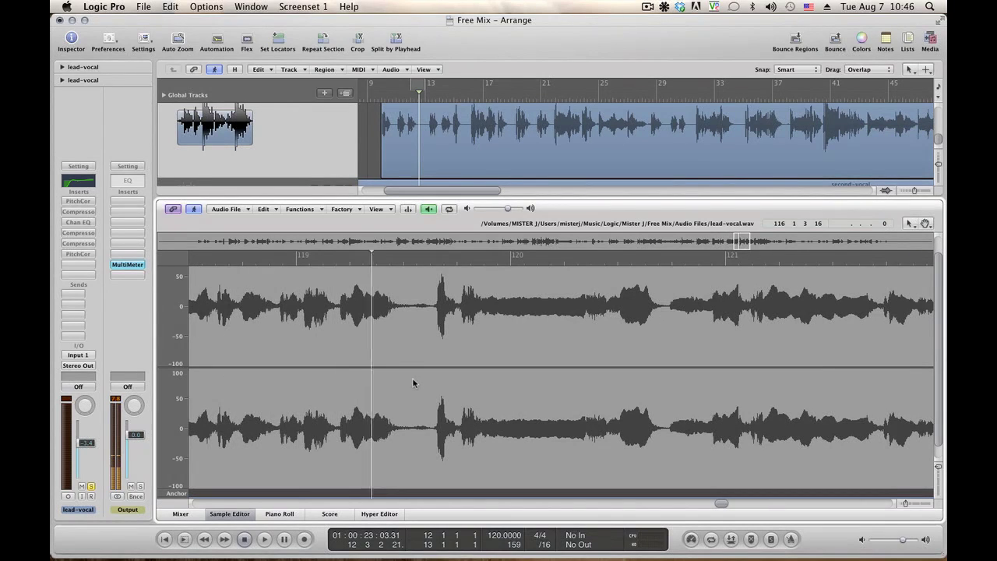
Step: Lower the breath between the phrases around beat 3 of bar 119 by 8 dB and play back from bar 119
key(space)
drag(409, 367, 432, 369)
key(space)
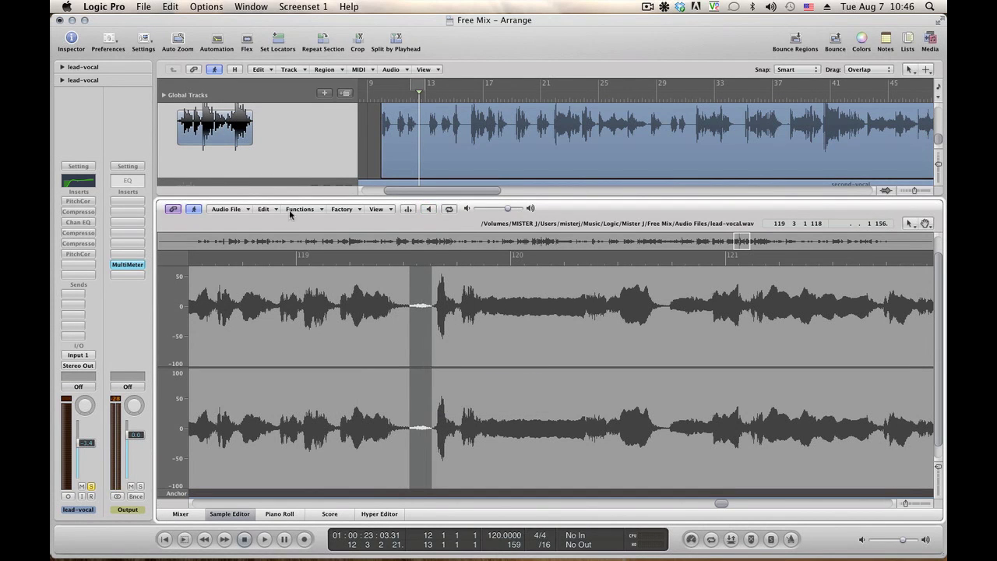
click(290, 214)
click(311, 229)
key(Return)
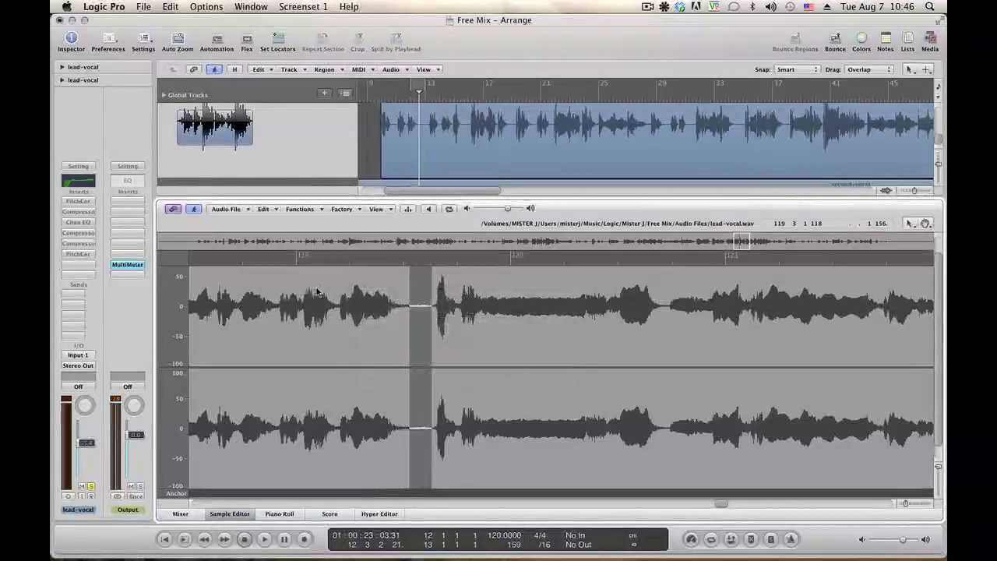
click(301, 303)
key(space)
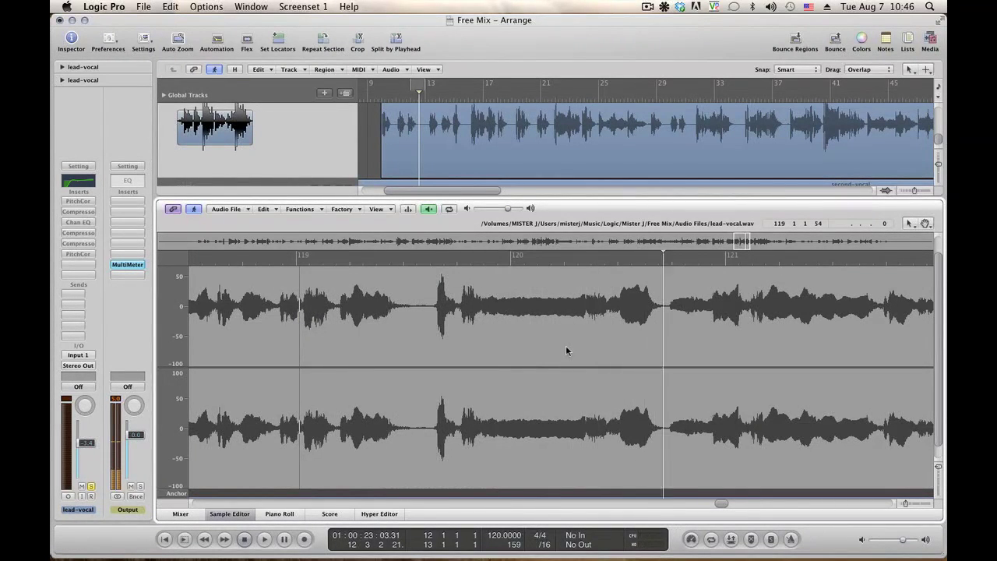
Step: Lower the short, noisier end of the sustained note near beat 2 of bar 120 by 4 dB and replay from bar 119
key(space)
mouse_move(609, 325)
mouse_down()
mouse_move(619, 323)
mouse_move(591, 317)
mouse_move(608, 320)
mouse_up()
key(space)
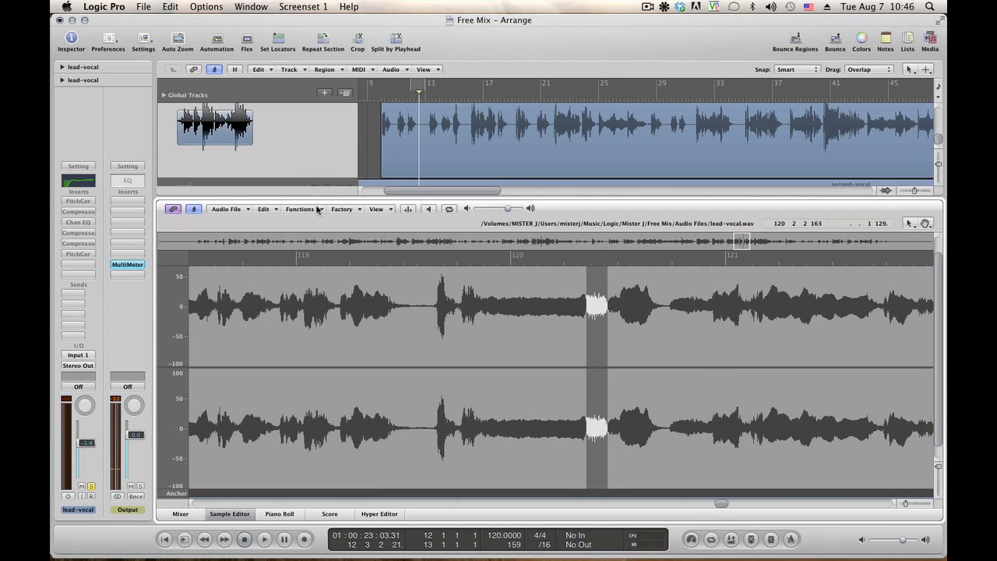
click(318, 210)
click(318, 231)
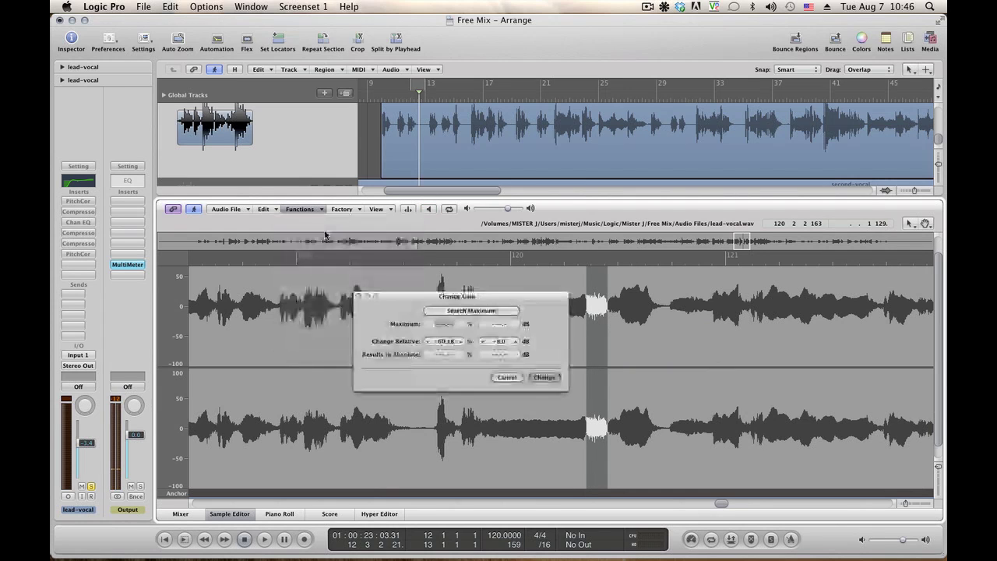
click(543, 378)
click(417, 350)
key(space)
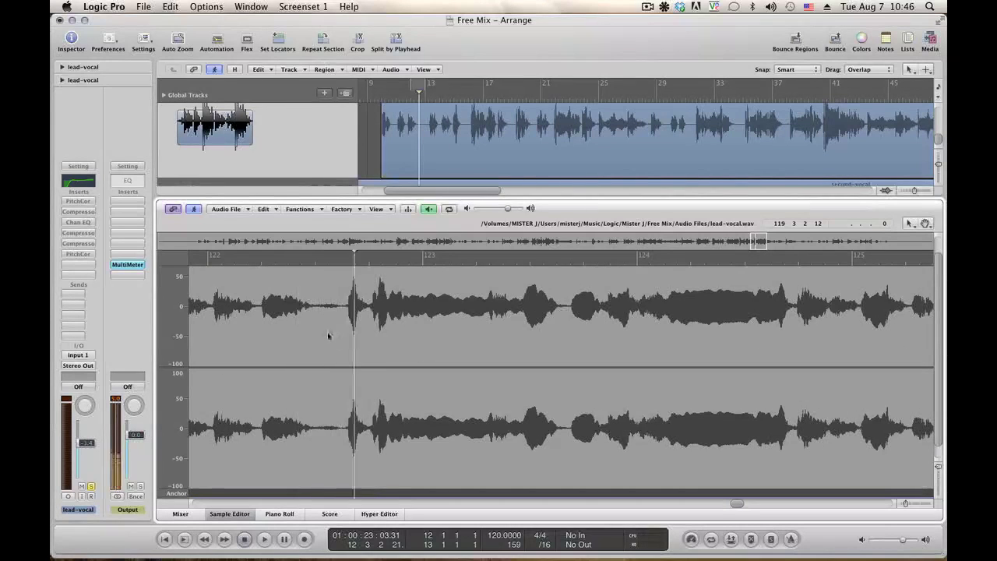
Step: Lower the breath around beat 3 of bar 122 by 8 dB and play back from the preceding phrase
key(space)
drag(318, 335, 346, 327)
click(302, 209)
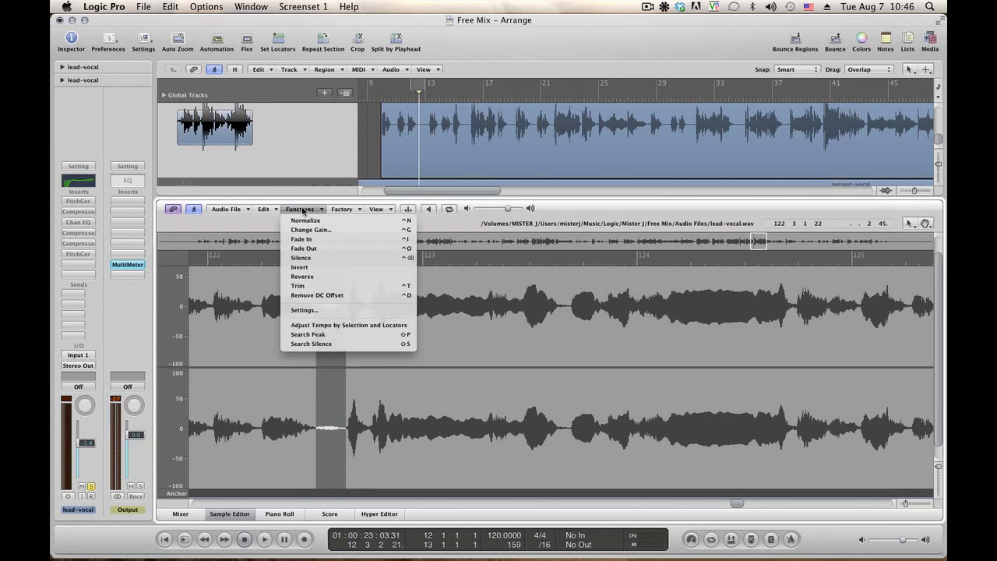
click(317, 230)
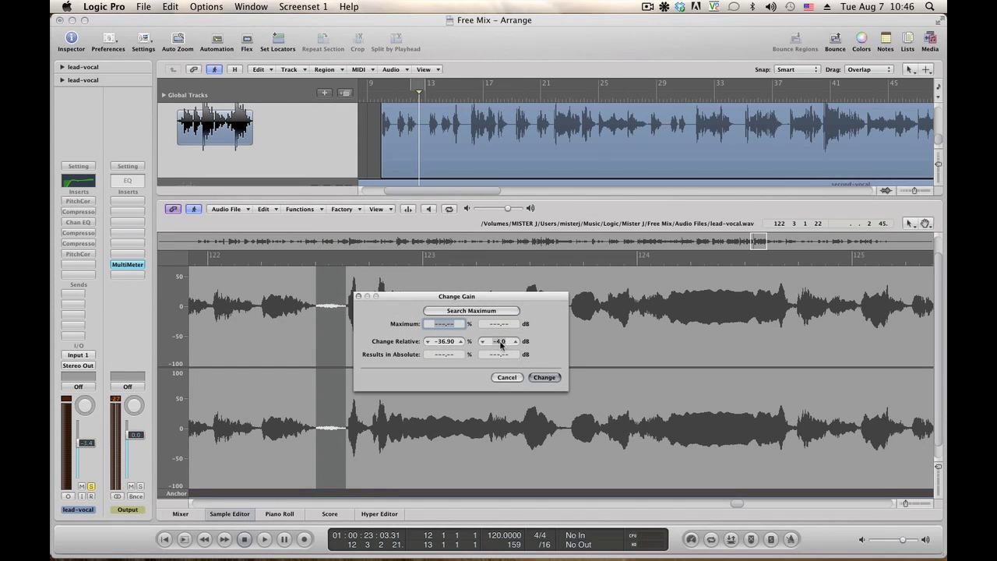
click(514, 342)
click(514, 342)
click(515, 341)
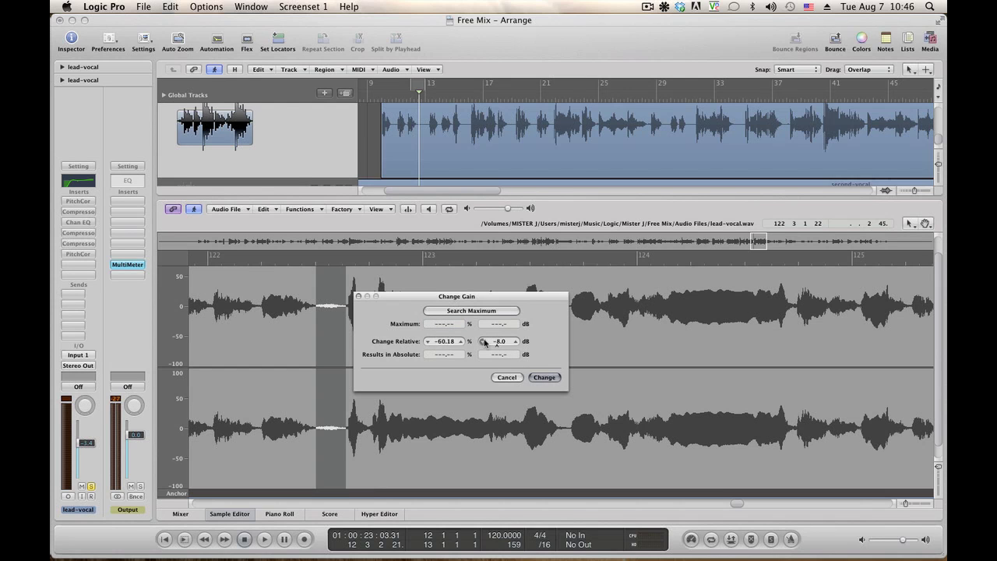
click(544, 377)
click(267, 342)
key(space)
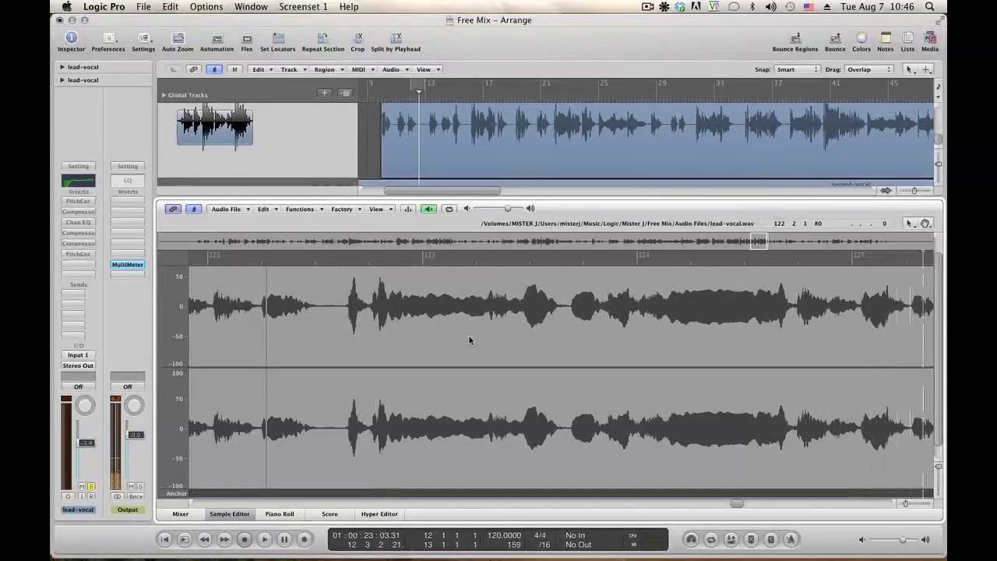
Step: Listen to the softer phrases from the middle of bar 125 through the start of bar 129
key(space)
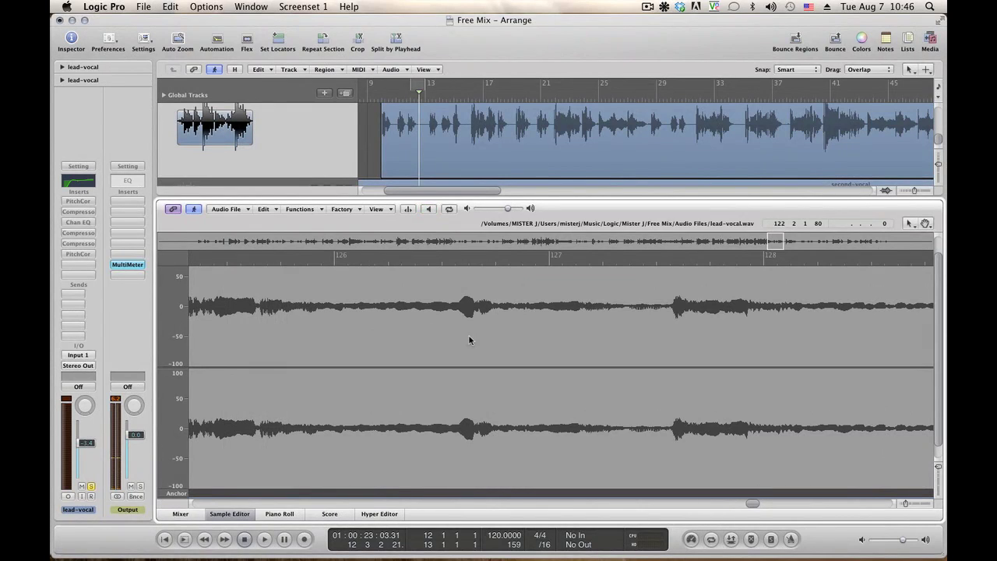
click(223, 357)
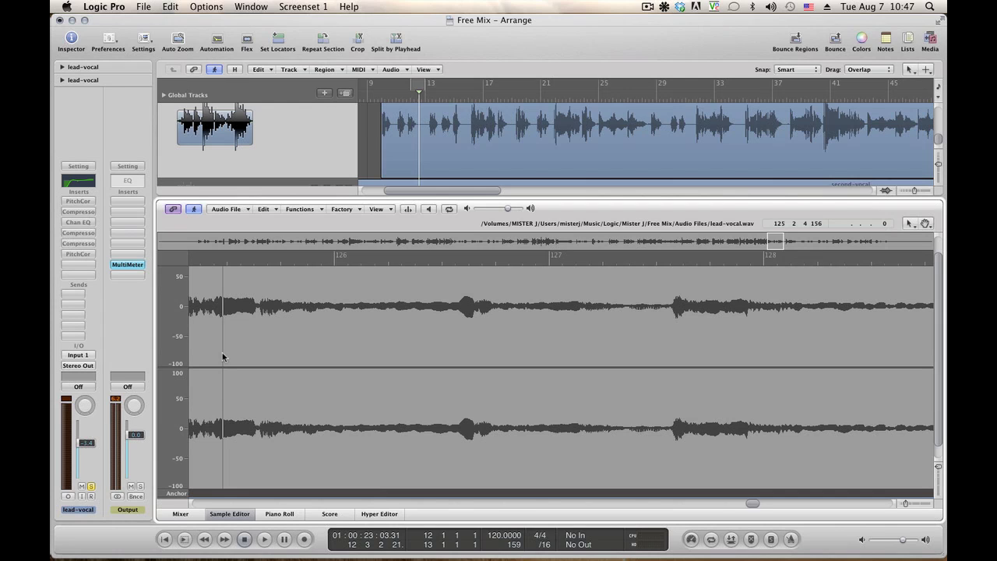
key(space)
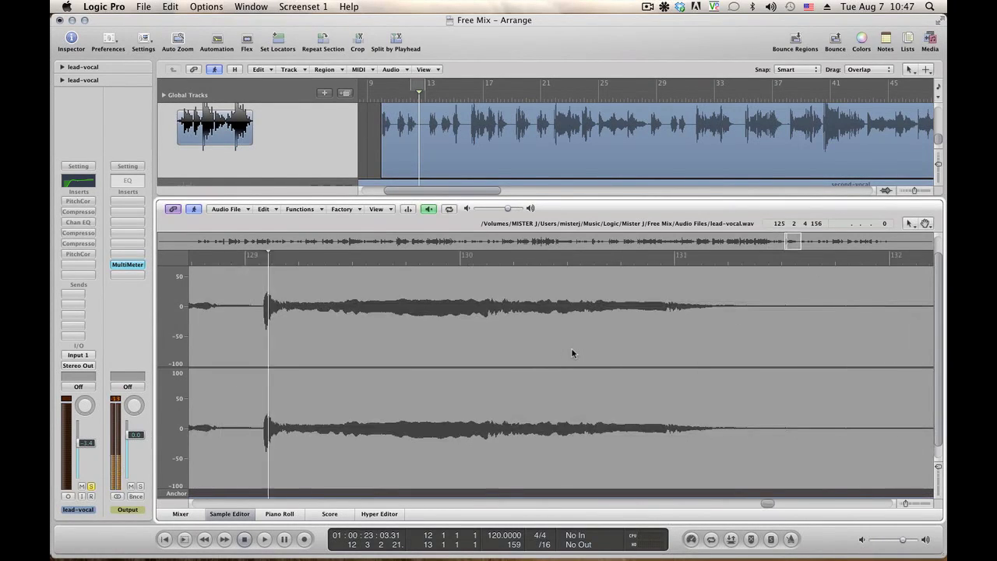
Step: Reduce the breath in the gap around bar 129 with the current Change Gain setting and play through to bar 132
key(space)
drag(217, 343, 263, 345)
key(space)
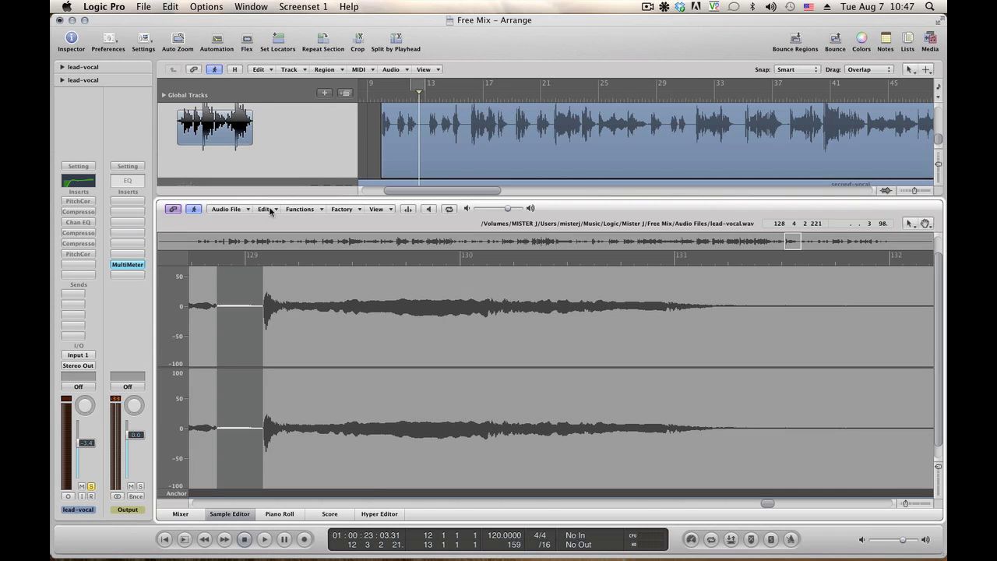
click(295, 212)
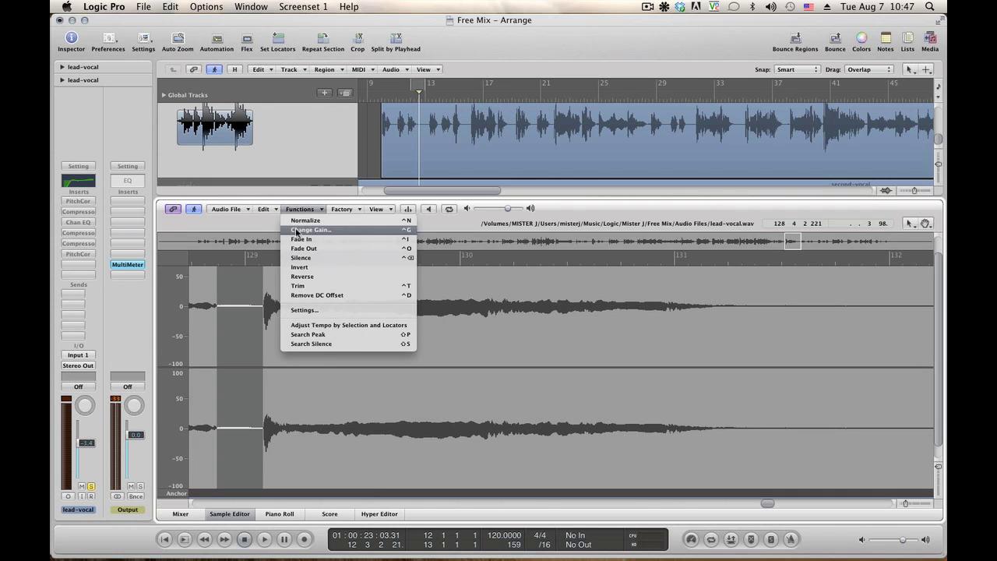
click(297, 230)
key(Return)
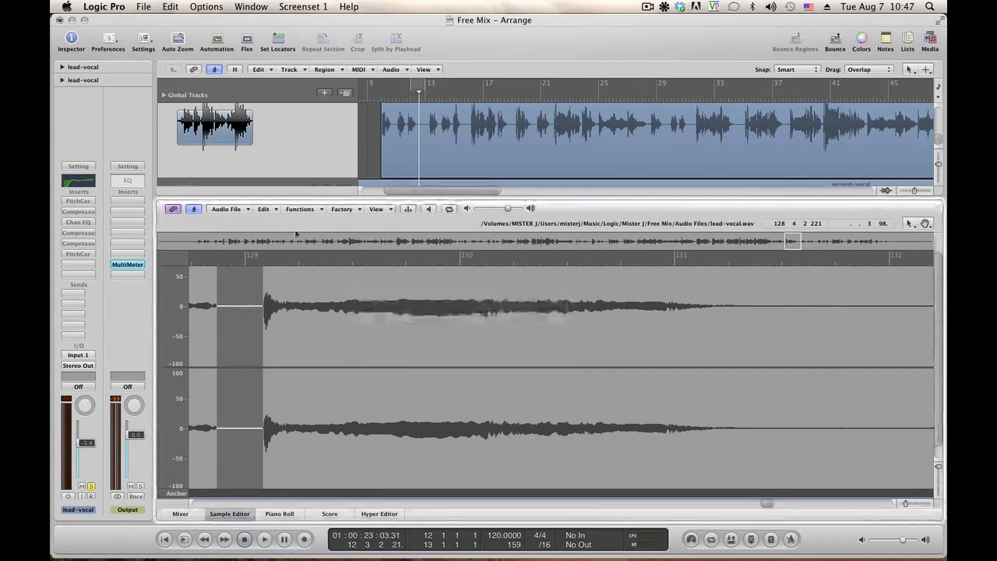
click(202, 292)
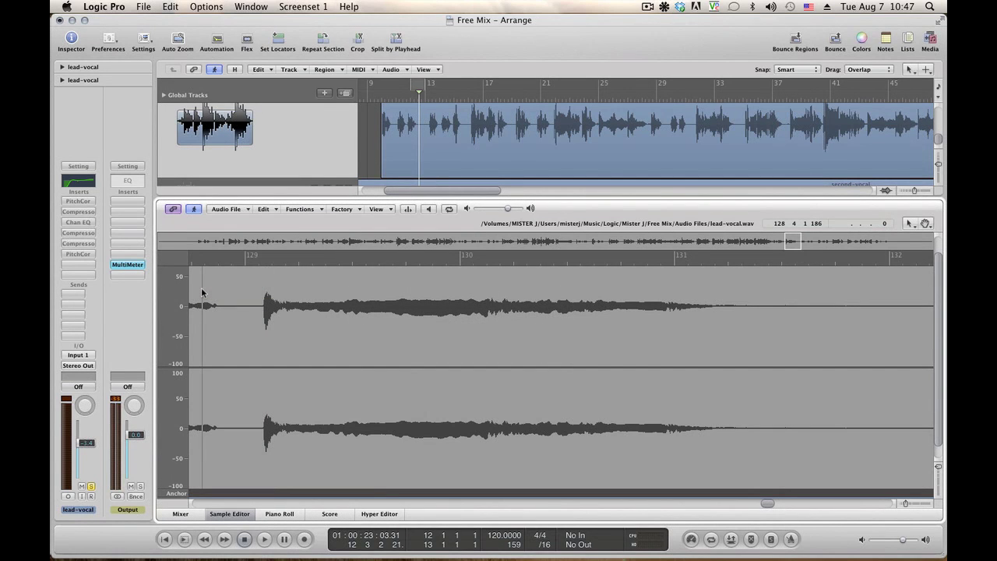
key(space)
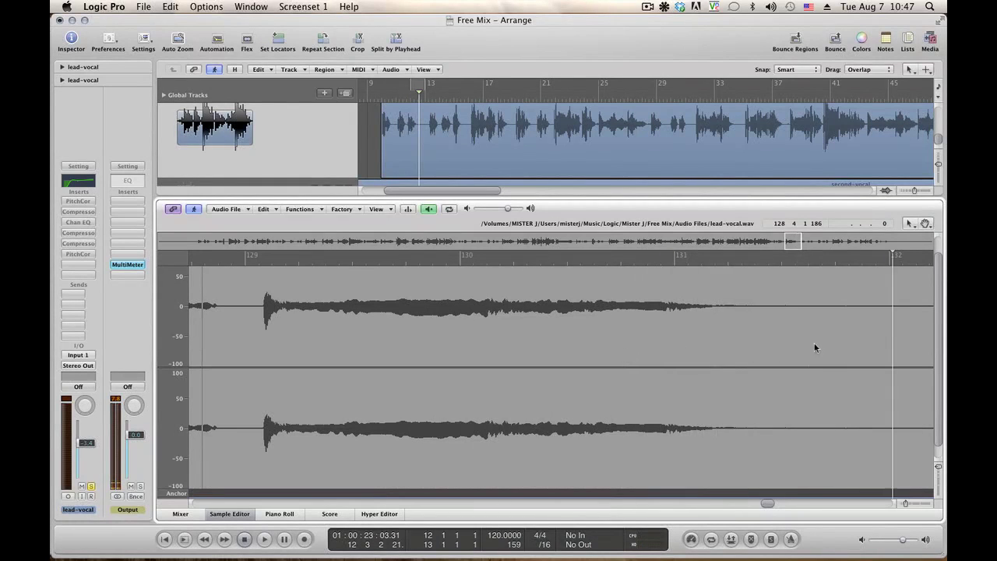
Step: Audition the quiet gap from late in beat 2 of bar 131 to the phrase just after the start of bar 132
key(space)
drag(776, 349, 824, 350)
key(alt+space)
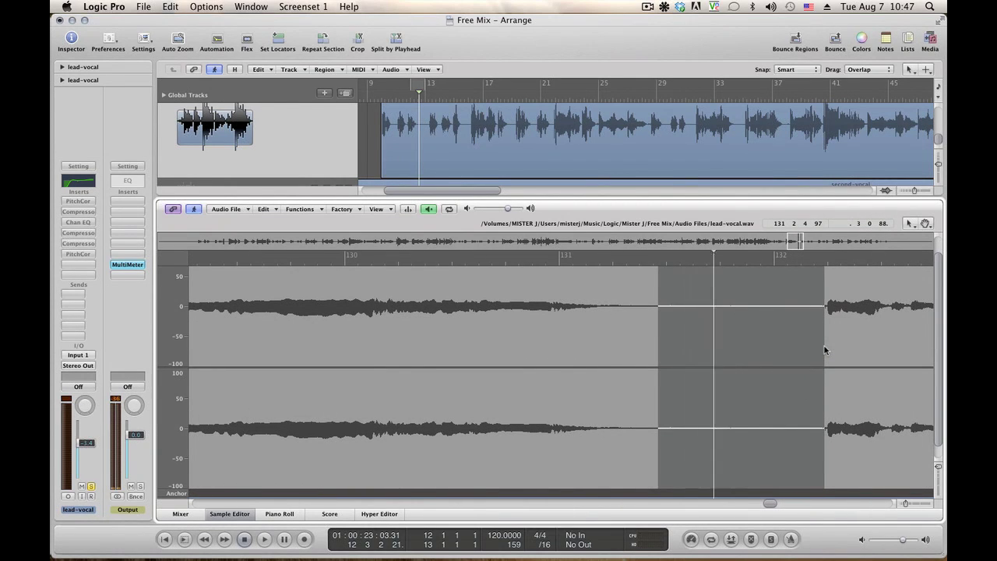
key(alt+space)
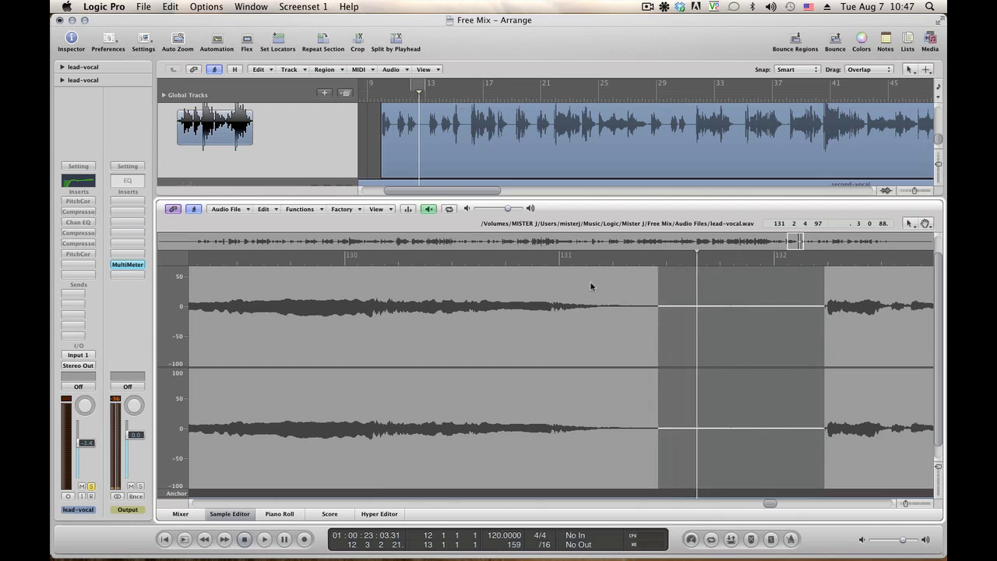
key(alt+space)
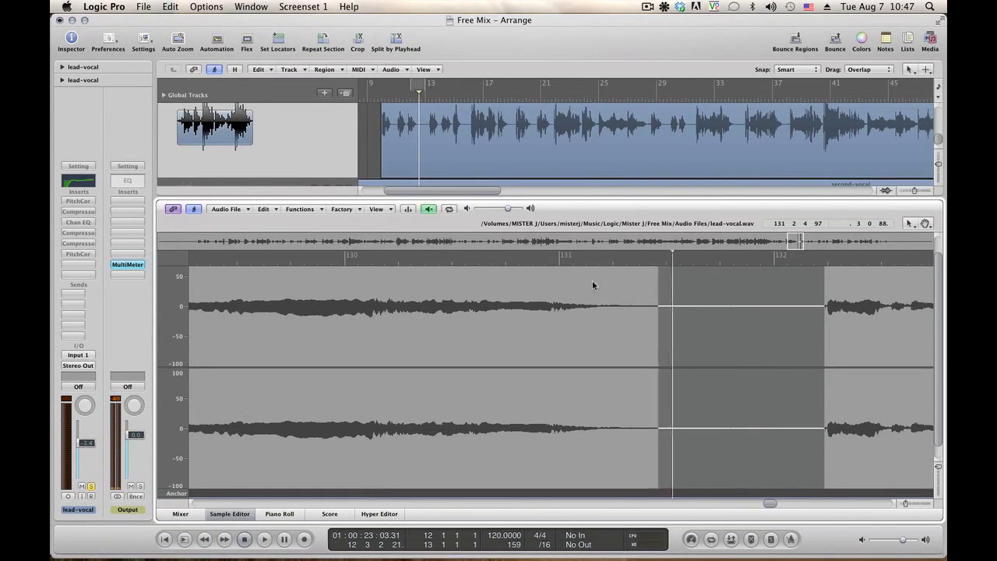
key(alt+space)
Step: Silence the gap from late in beat 3 of bar 131 to the phrase in bar 132 and replay from bar 129
drag(709, 306, 827, 310)
key(alt+space)
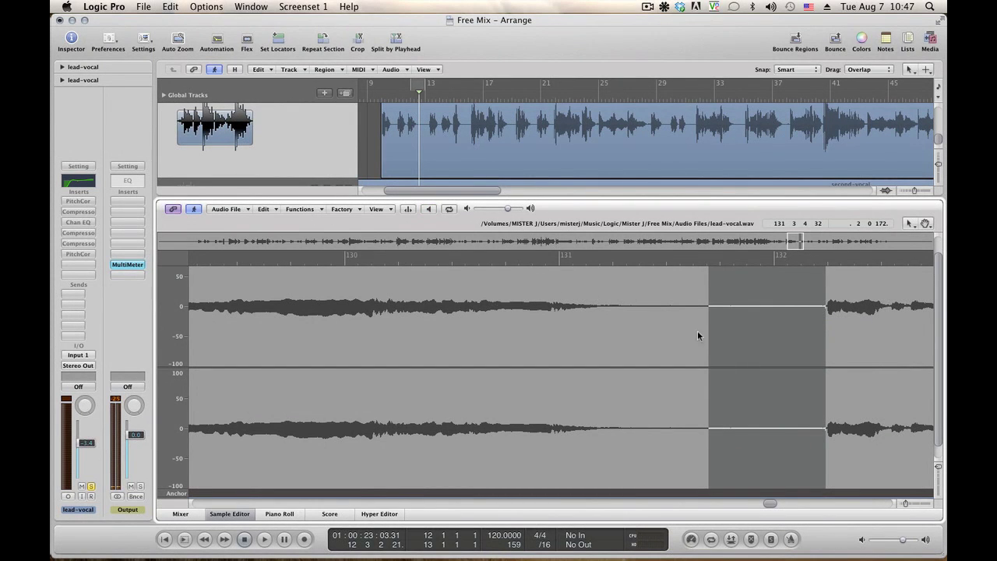
drag(708, 333, 824, 325)
key(alt+space)
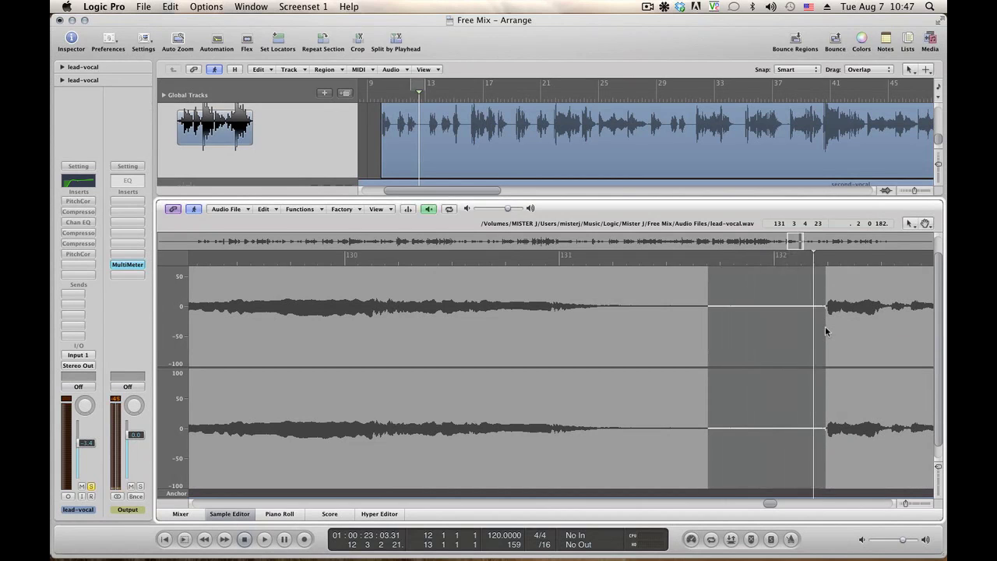
click(301, 210)
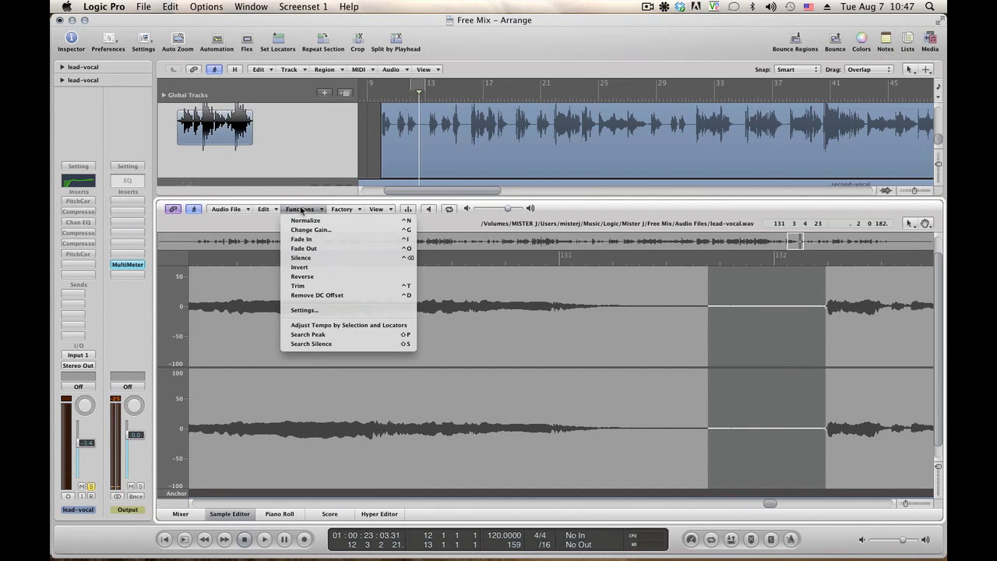
click(303, 258)
click(282, 328)
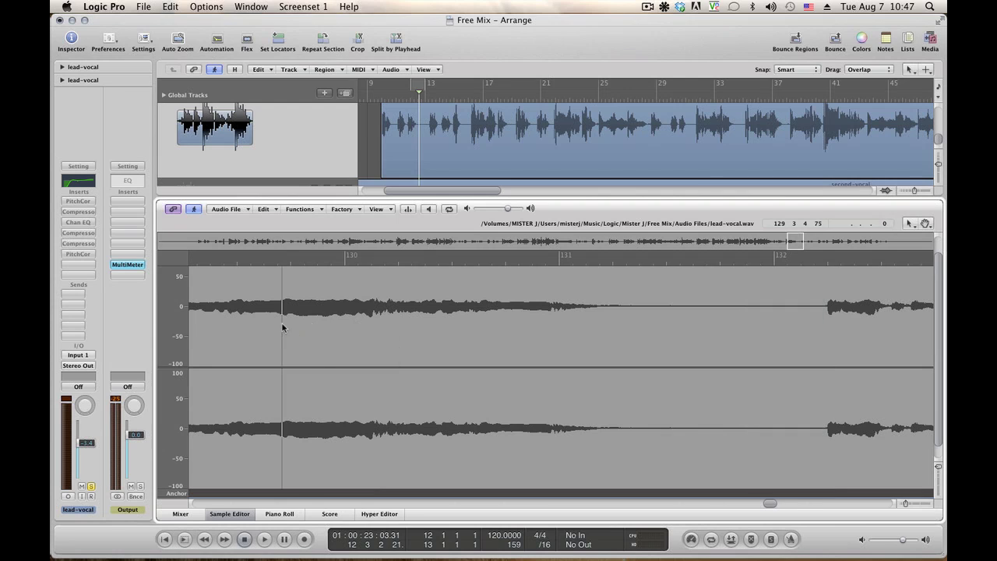
key(alt+space)
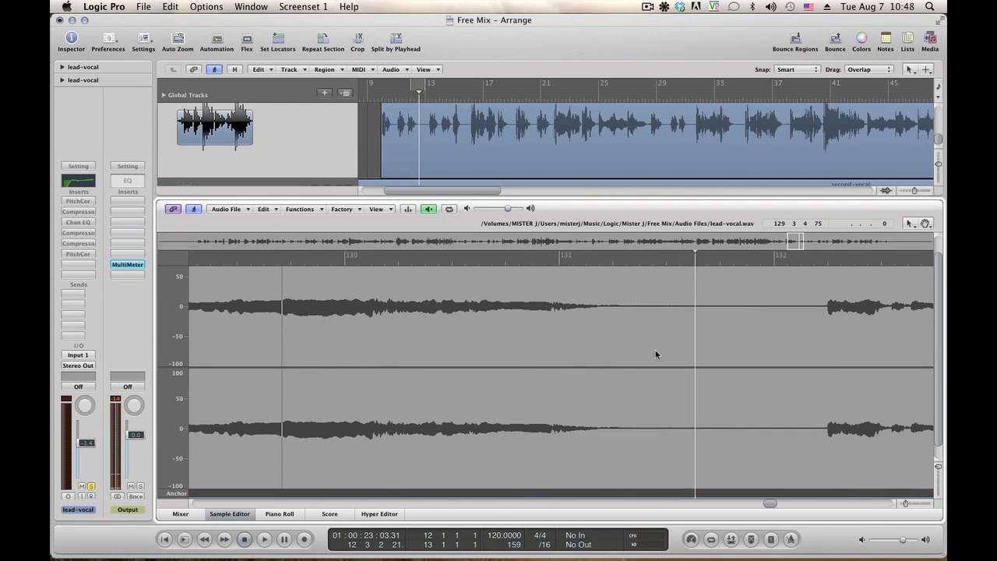
key(alt+space)
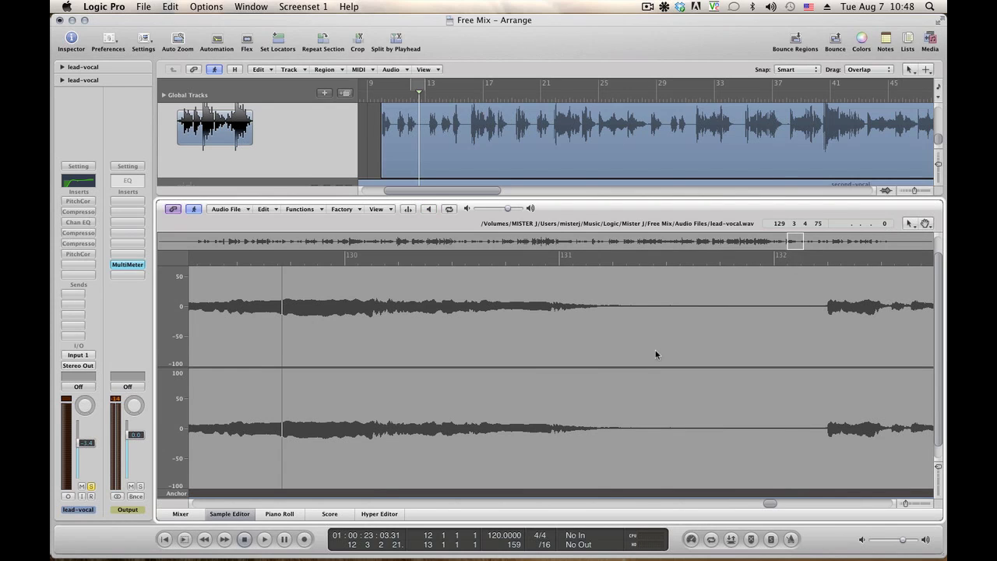
Step: Fade out the note's tail from beat 2 to beat 4 of bar 131 and play back from bar 129 through bar 133
click(620, 355)
key(alt+space)
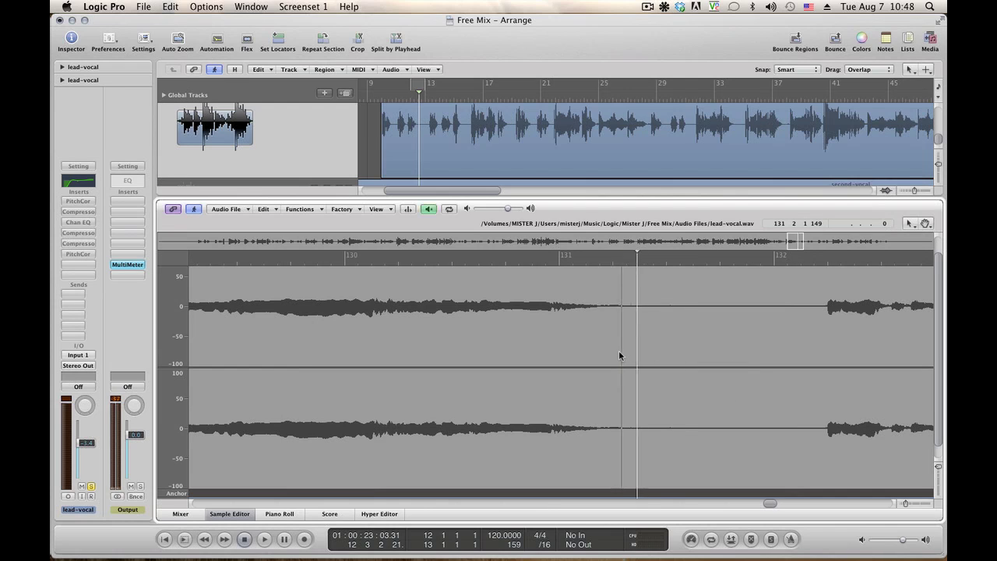
key(alt+space)
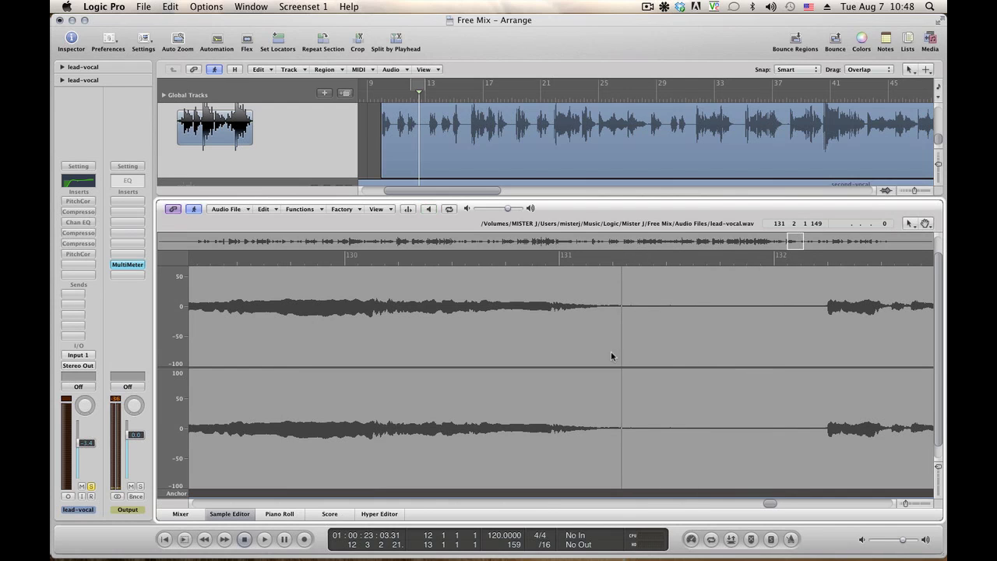
key(alt+space)
drag(619, 343, 773, 345)
key(alt+space)
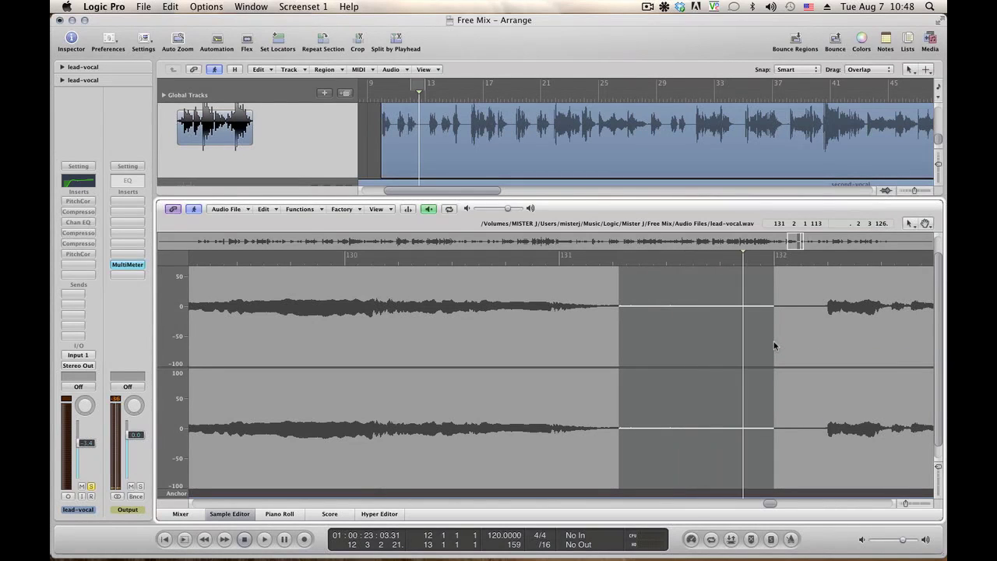
drag(620, 332, 743, 324)
key(alt+space)
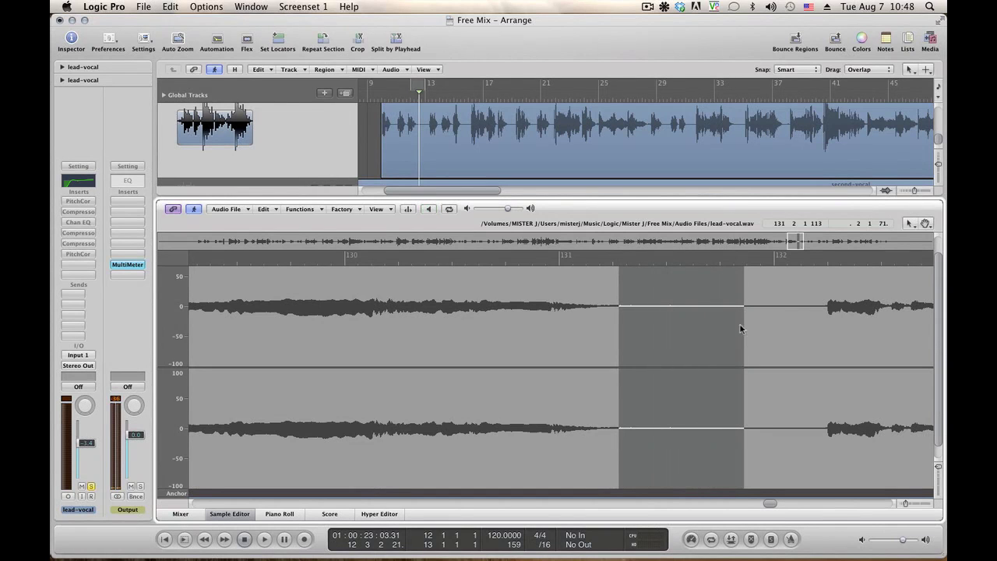
click(300, 209)
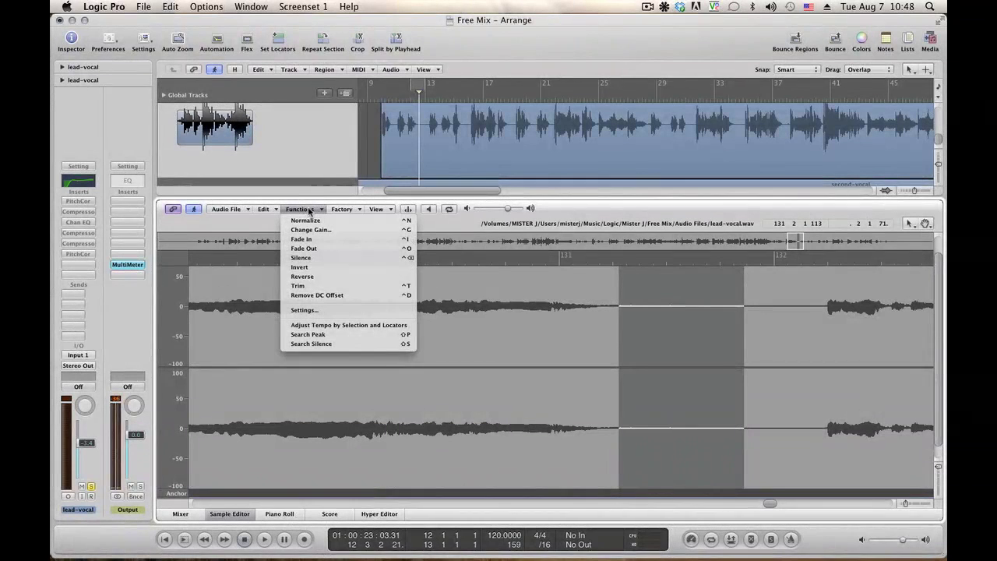
click(316, 251)
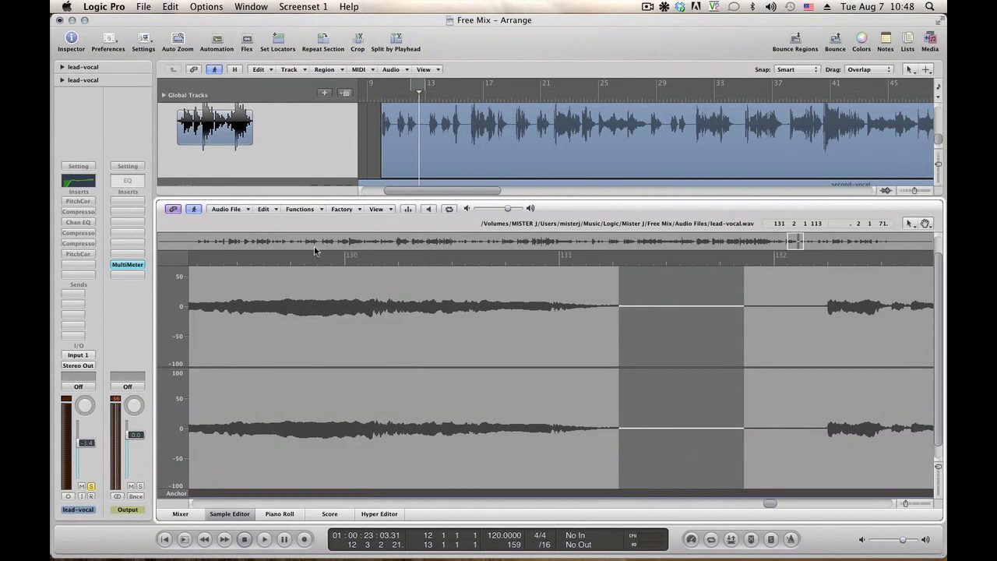
click(326, 318)
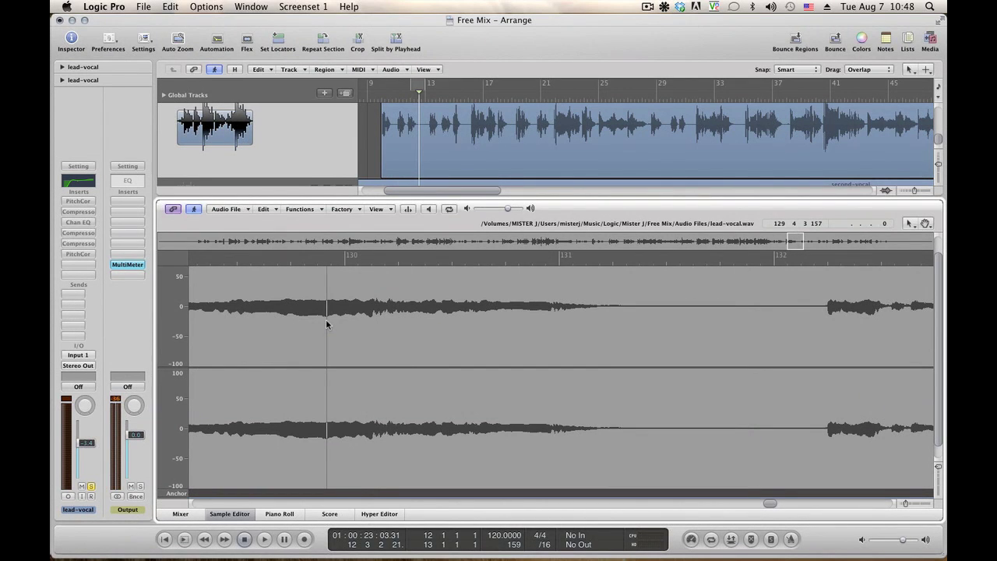
key(alt+space)
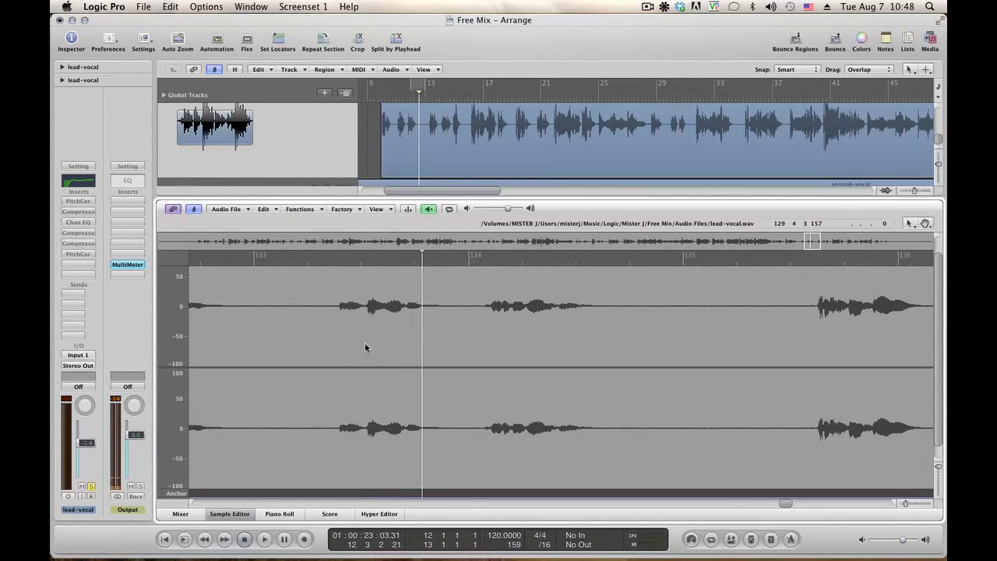
Step: Silence the gap from the end of bar 132 to the phrase in beat 2 of bar 133 and play back from there
drag(233, 335, 335, 326)
key(space)
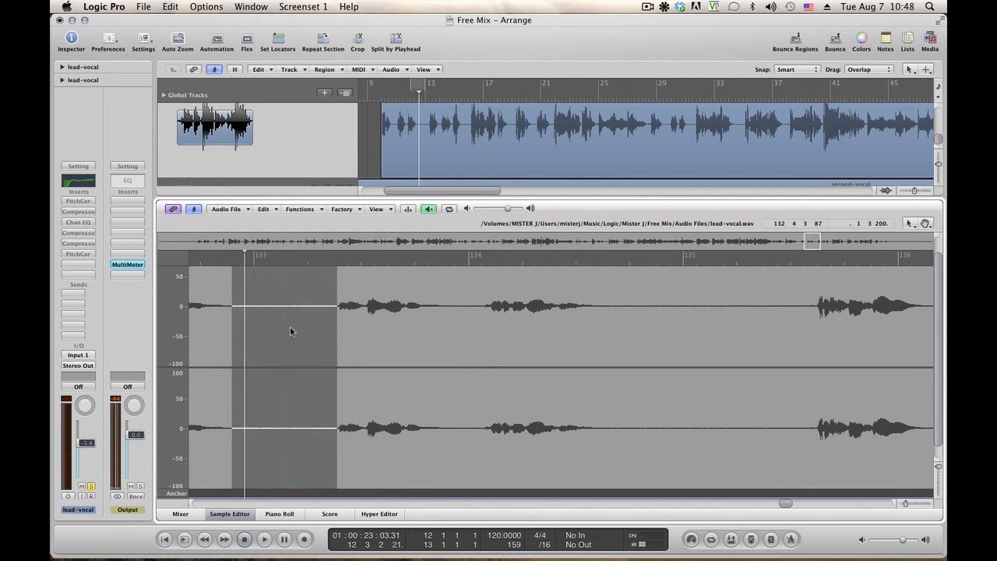
key(space)
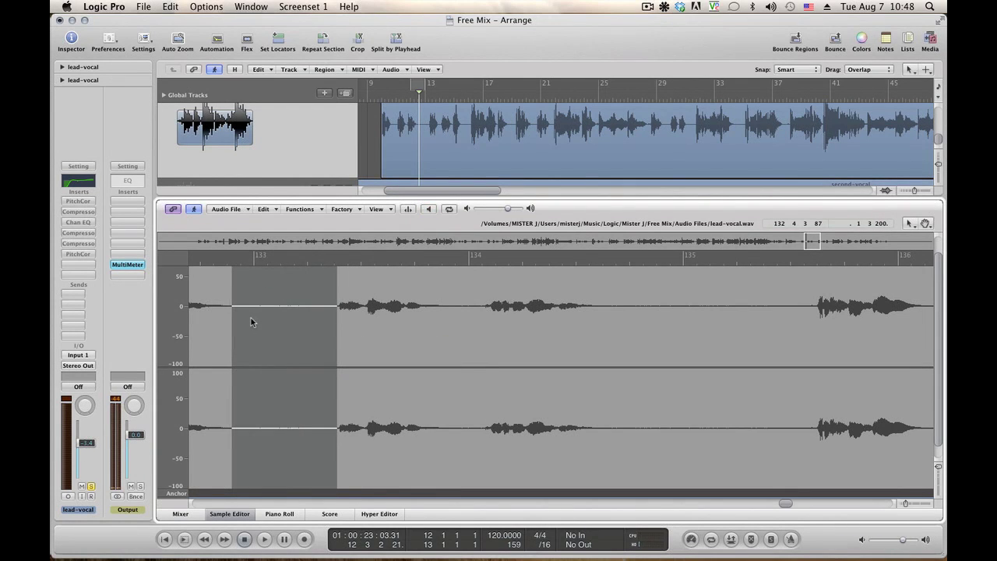
drag(251, 317, 332, 316)
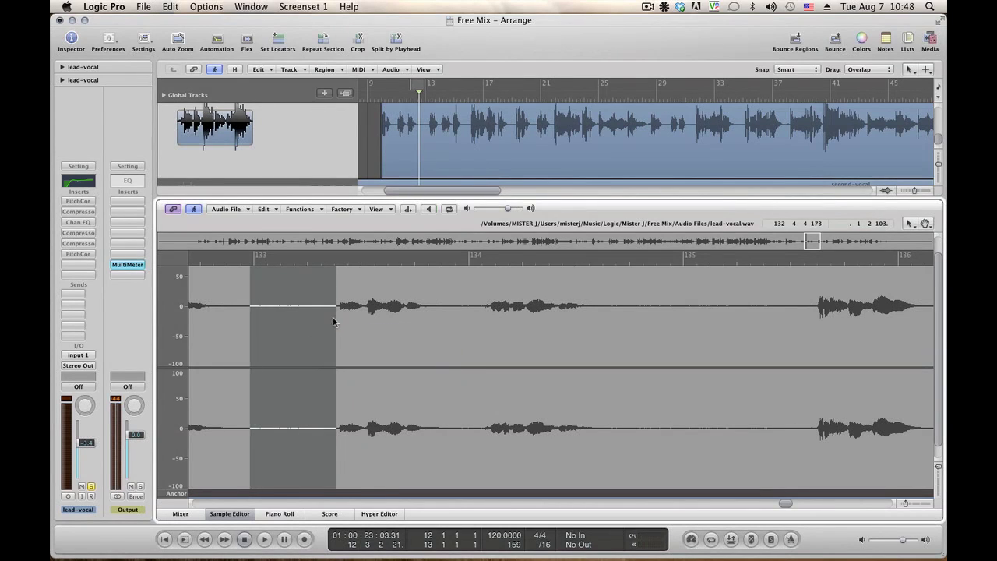
click(299, 209)
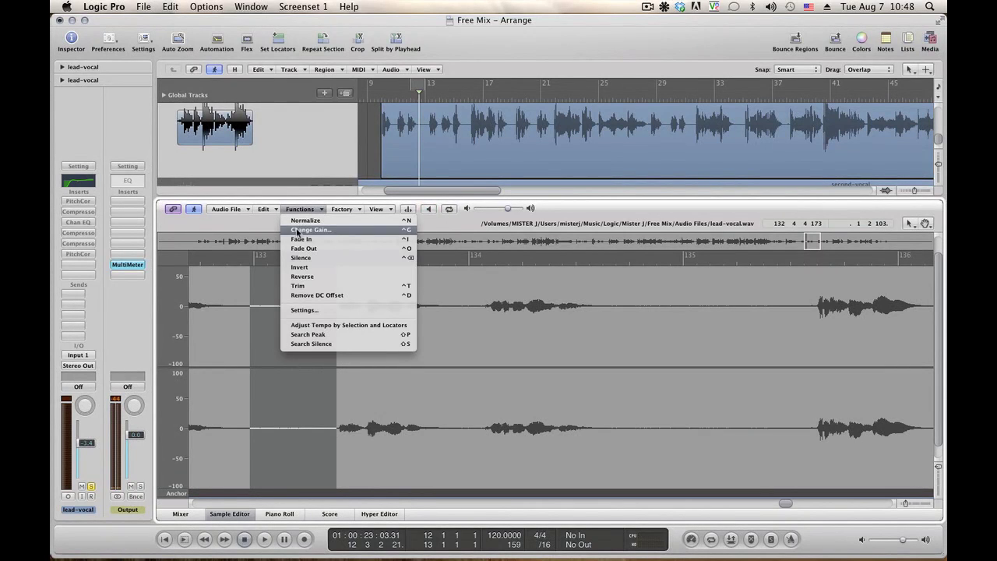
click(302, 258)
click(268, 320)
key(alt+space)
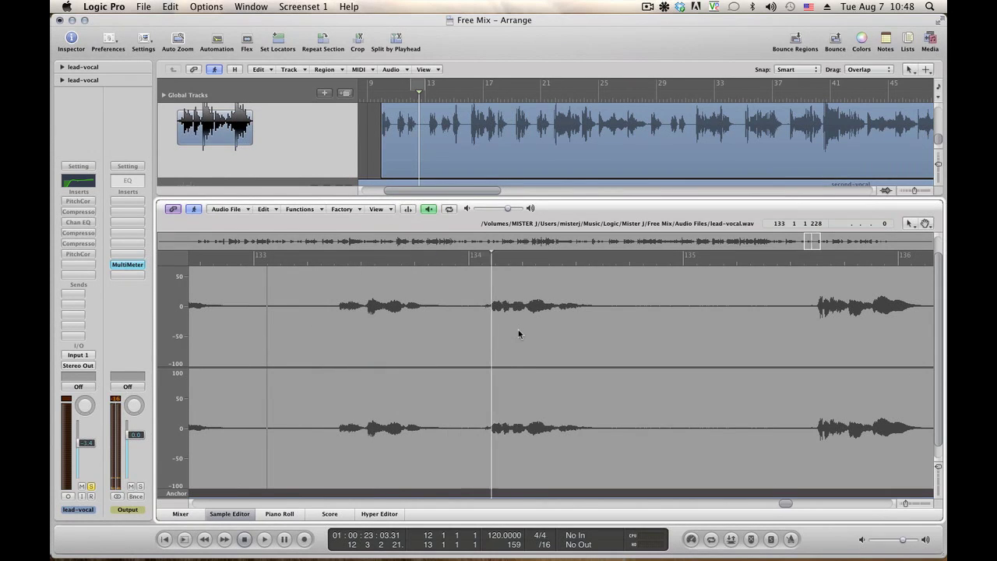
Step: Listen to the two short phrases in bars 133 and 134 and the gap that follows them
key(alt+space)
key(alt+space)
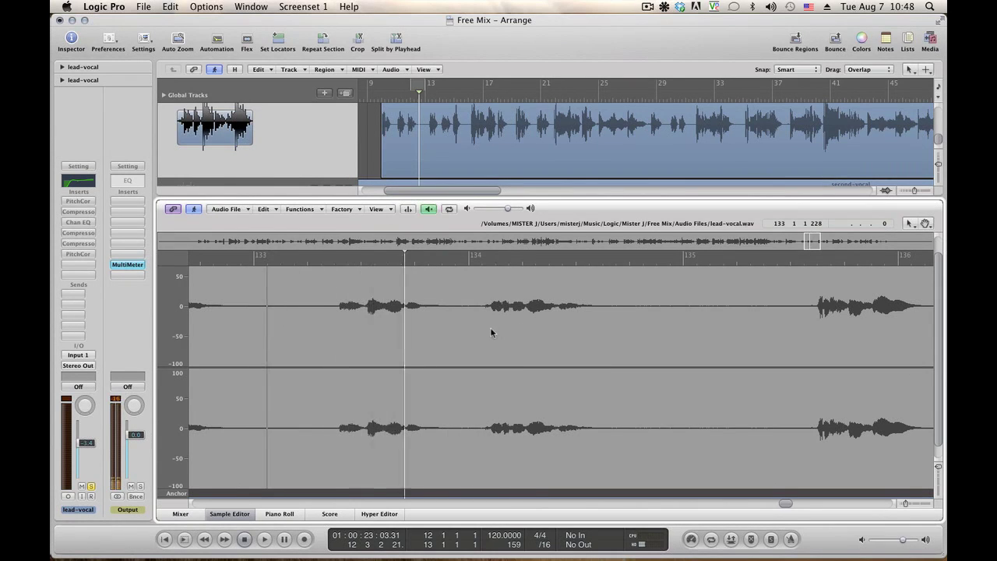
key(alt+space)
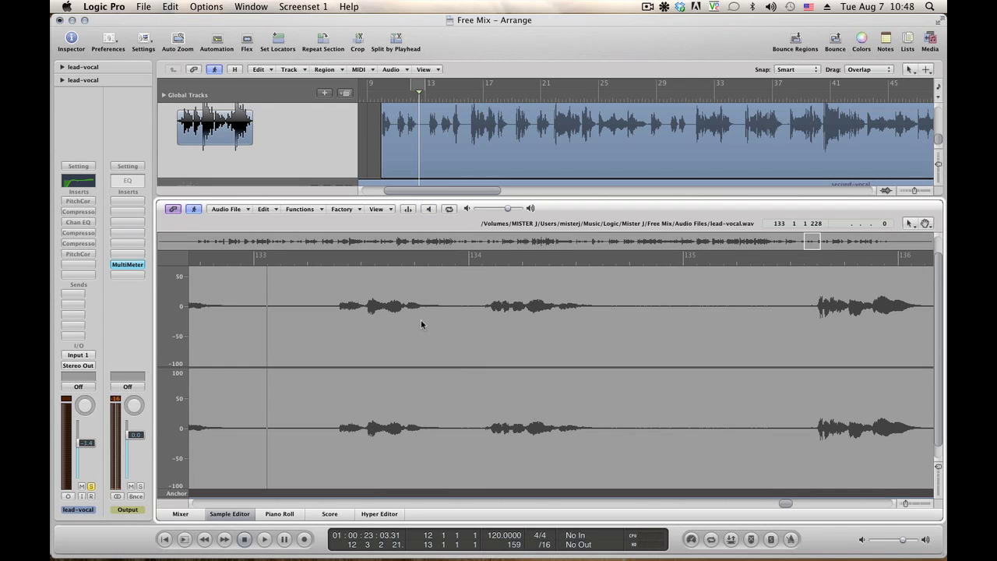
key(alt+space)
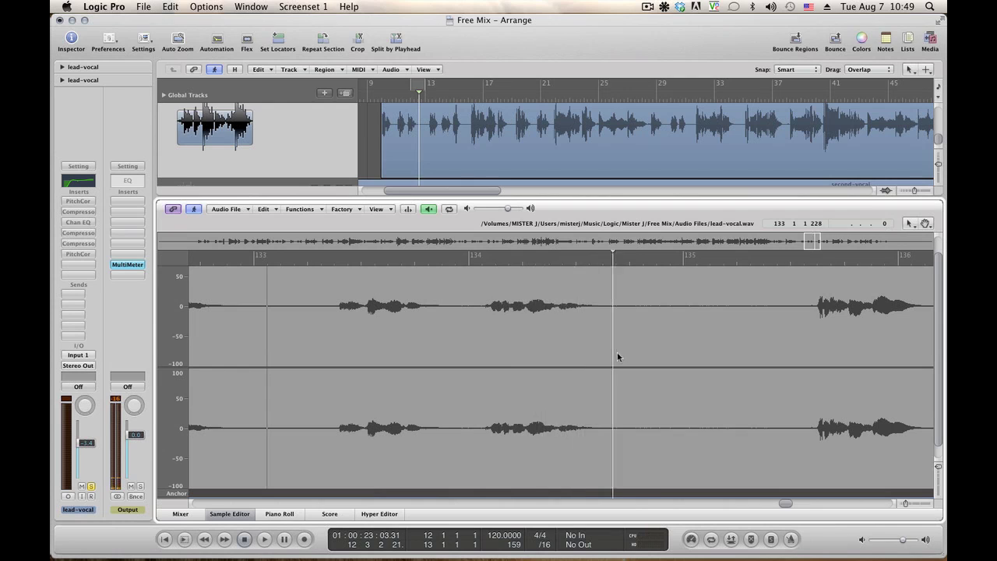
key(alt+space)
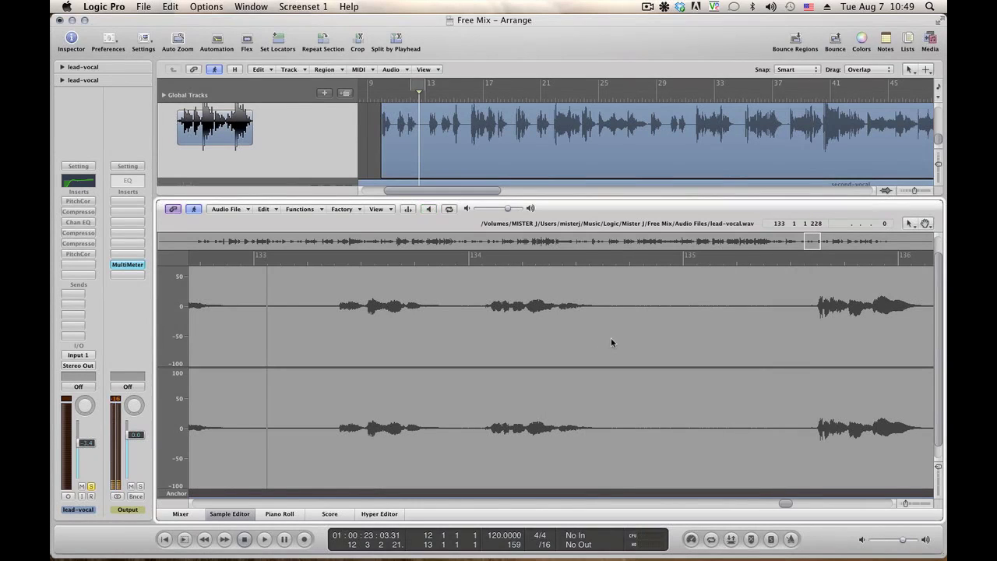
click(570, 335)
key(alt+space)
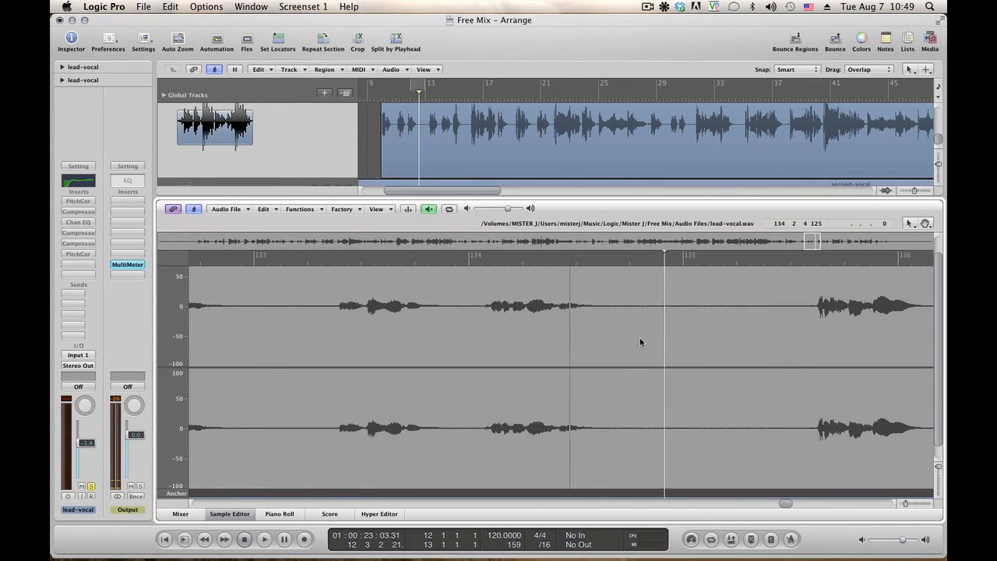
Step: Silence the gap from late in beat 3 of bar 134 to the phrase in beat 3 of bar 135 and replay from the preceding phrase
drag(633, 340, 814, 343)
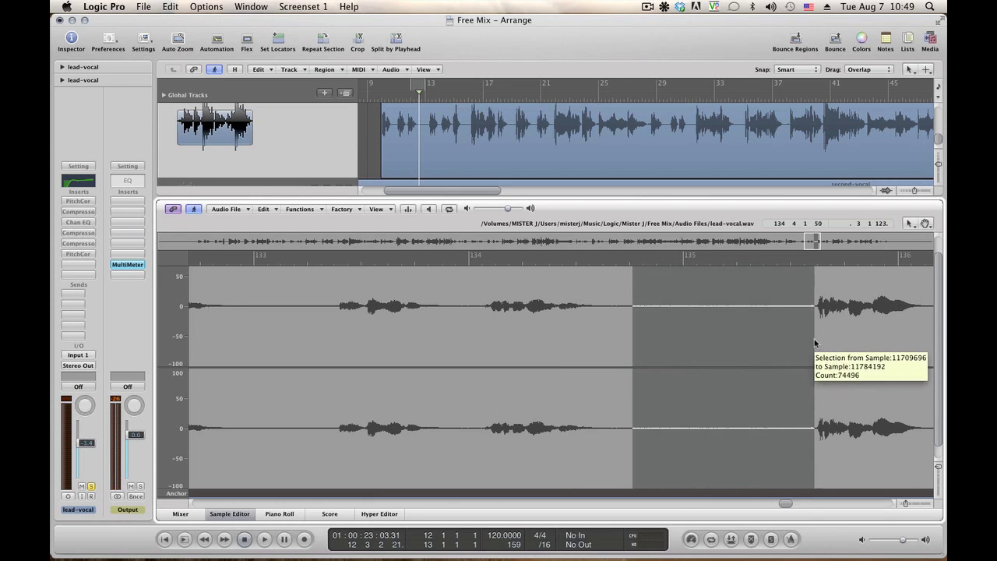
key(alt+space)
drag(622, 314, 816, 318)
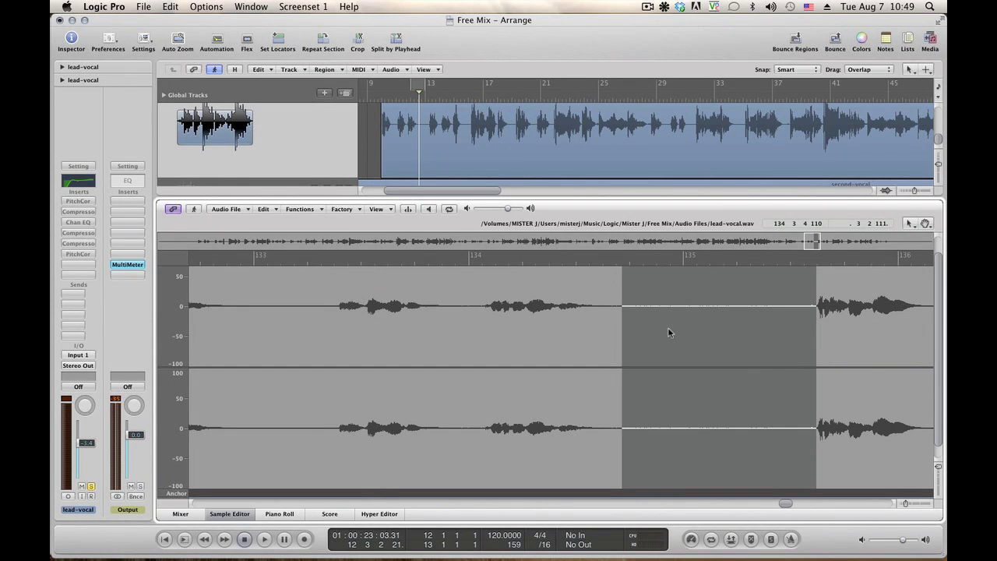
key(alt+space)
key(alt+space)
key(alt+space)
click(321, 210)
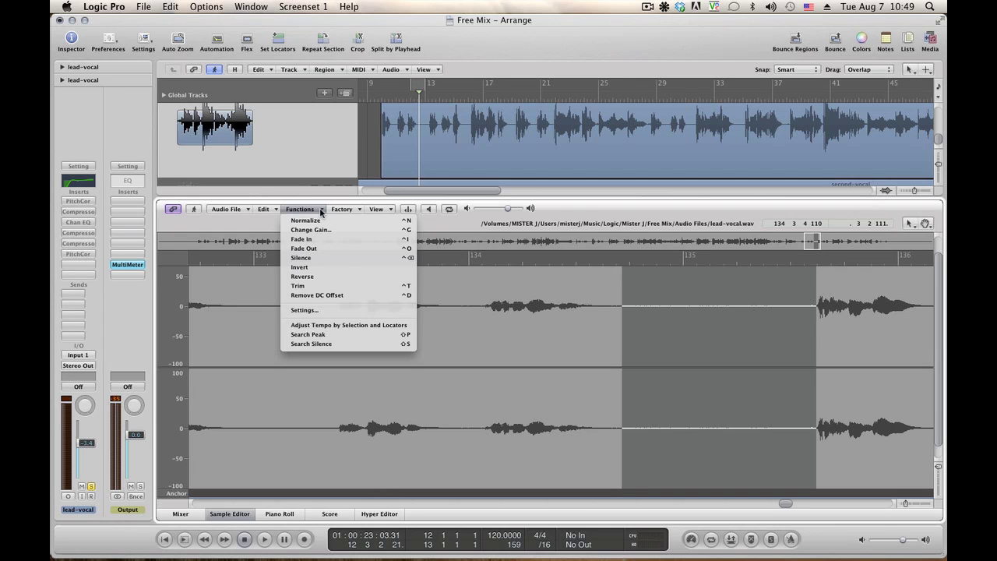
click(327, 260)
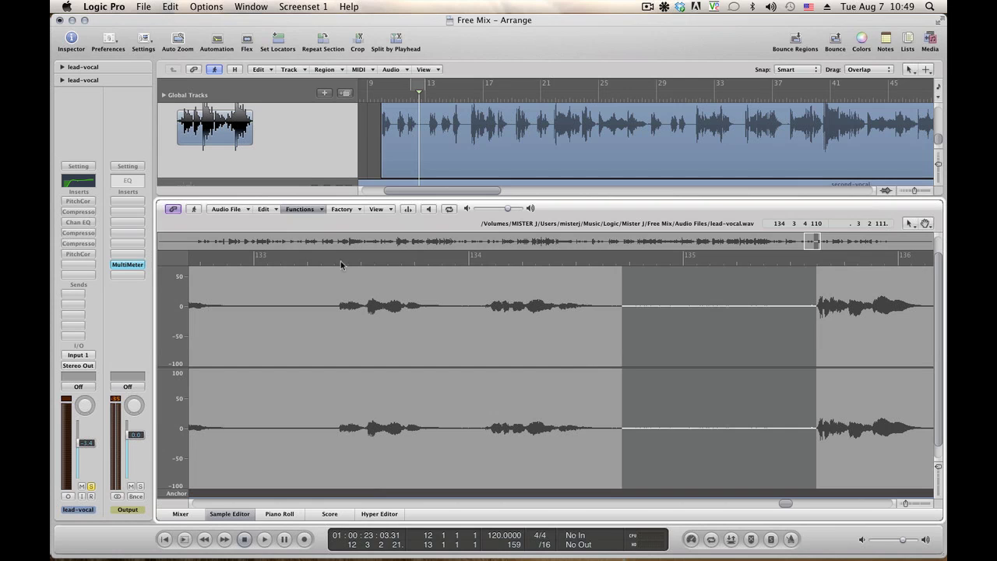
click(561, 348)
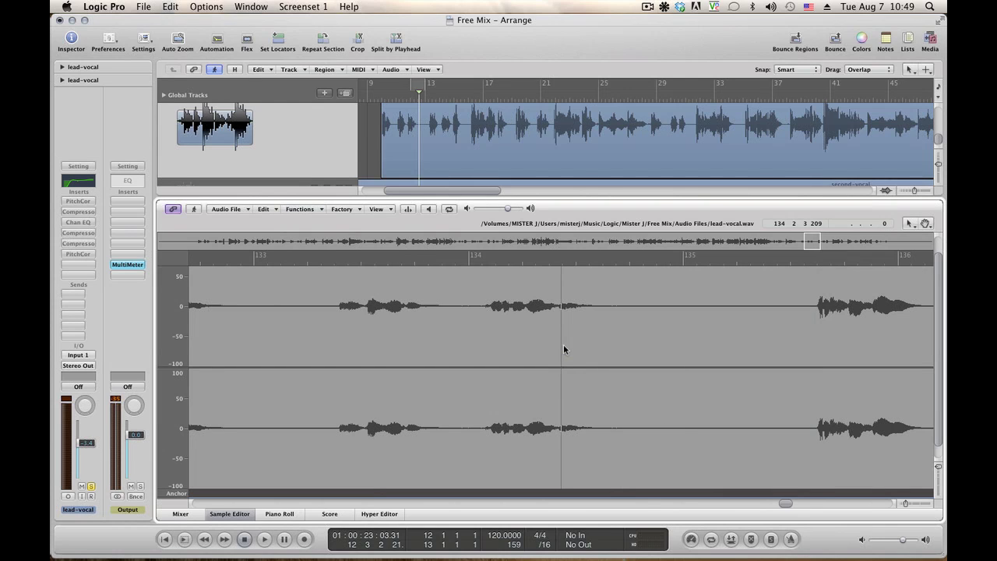
key(space)
Step: Listen from the phrase late in bar 135 and replay the gap starting at beat 3 of bar 134
click(861, 325)
key(space)
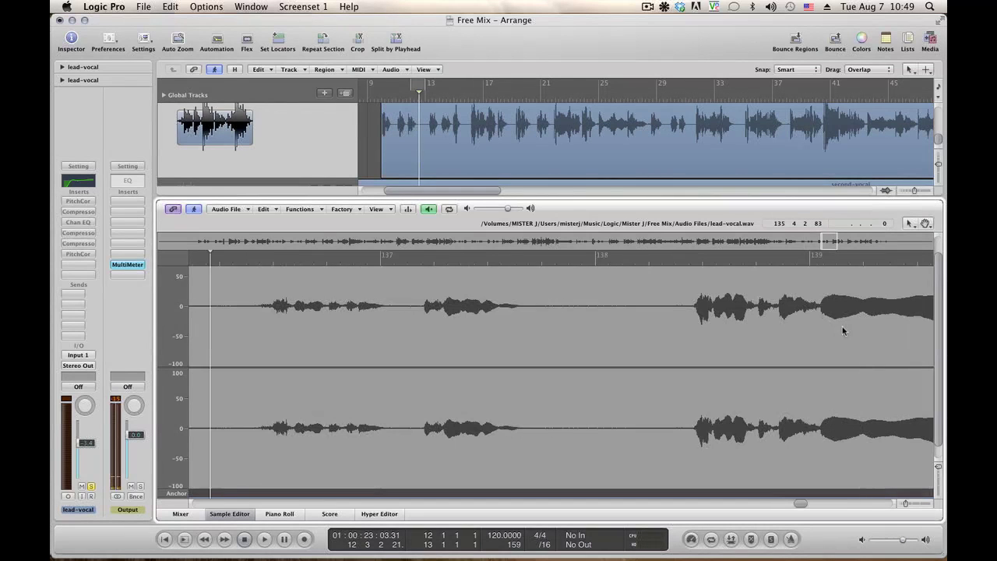
key(space)
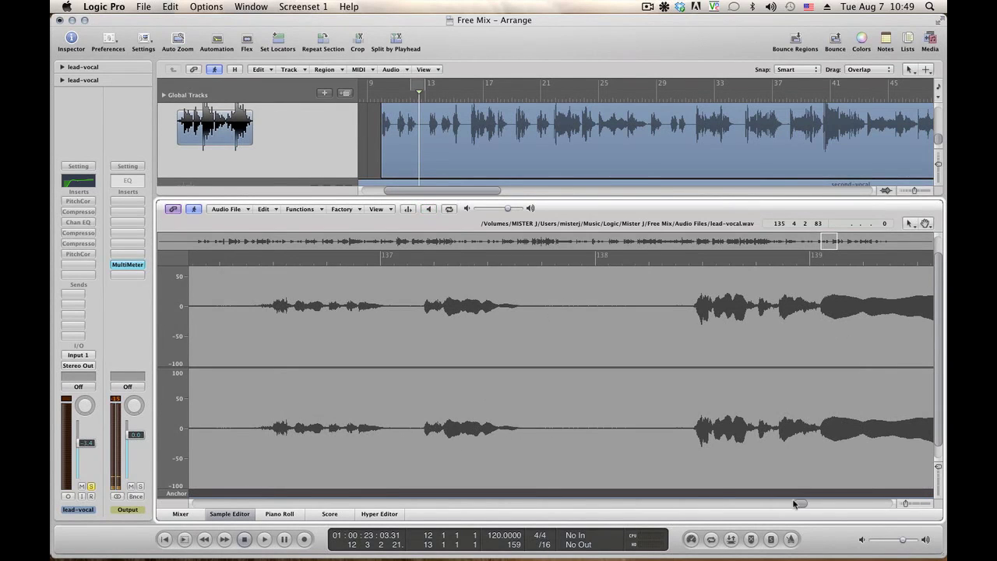
drag(799, 504, 789, 505)
click(370, 313)
key(space)
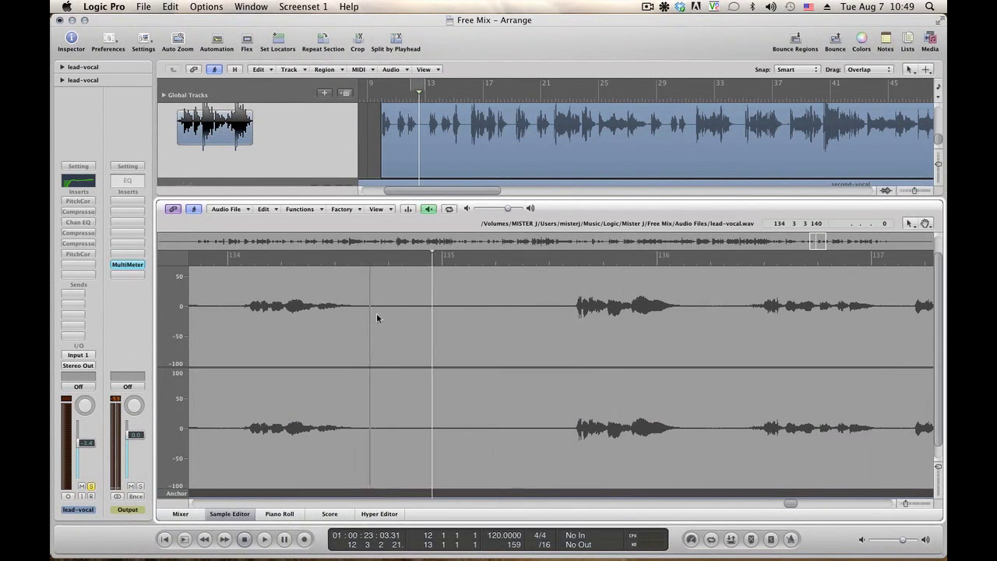
Step: Audition the gap in bar 136 and reduce its gain by 8 dB from late in beat 1 up to the phrase late in beat 2
key(space)
key(space)
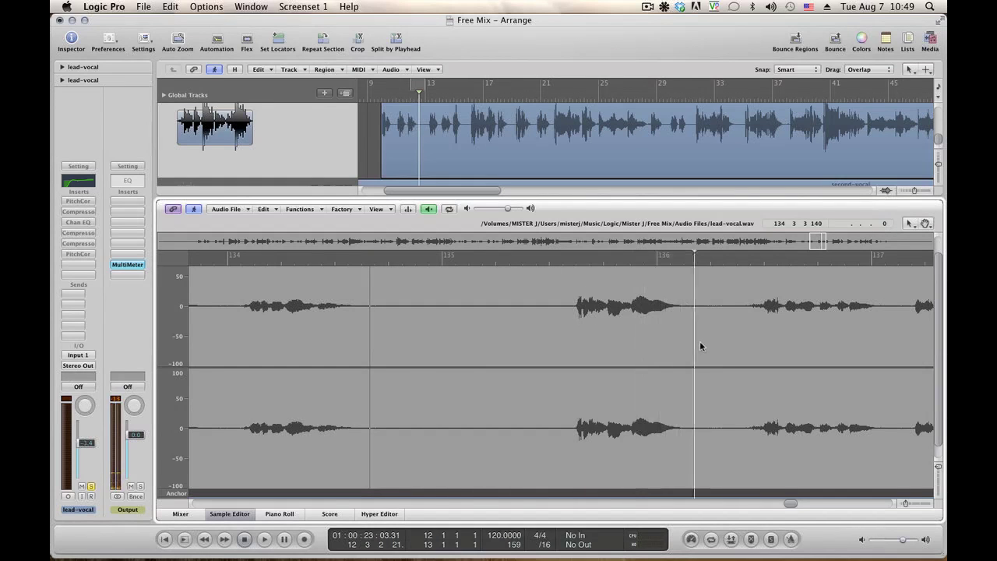
drag(704, 341, 747, 345)
key(space)
key(space)
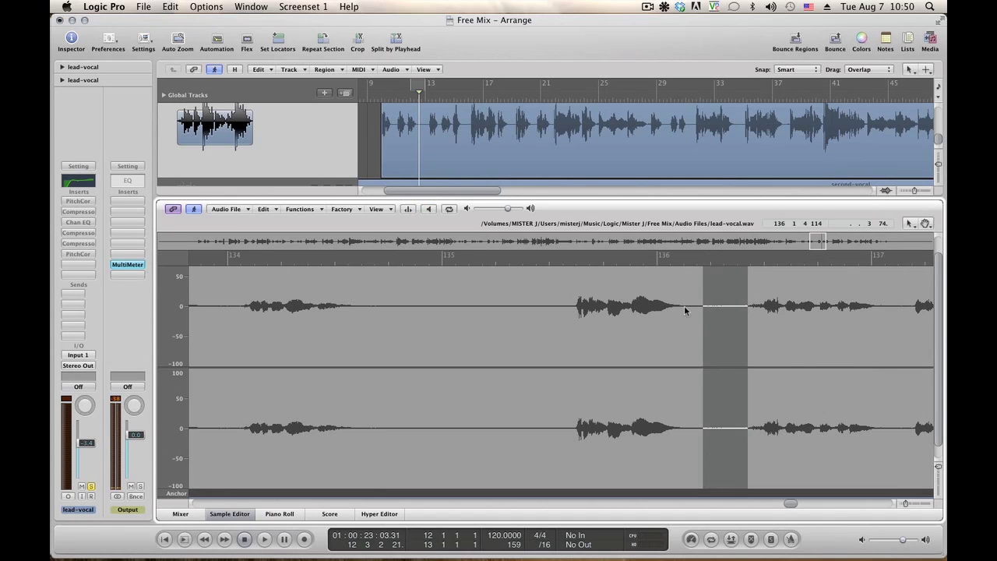
drag(699, 314, 749, 320)
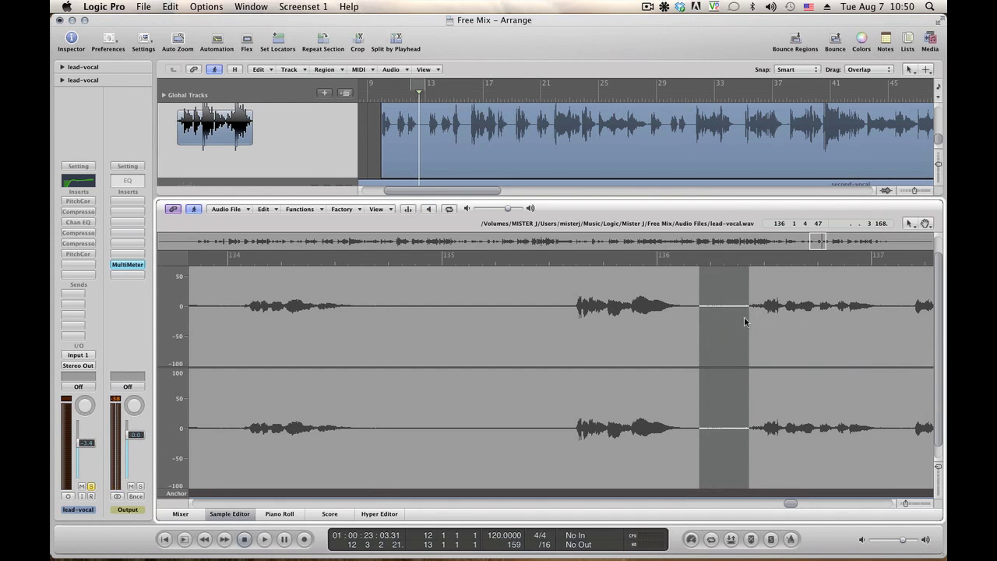
key(alt+space)
click(319, 210)
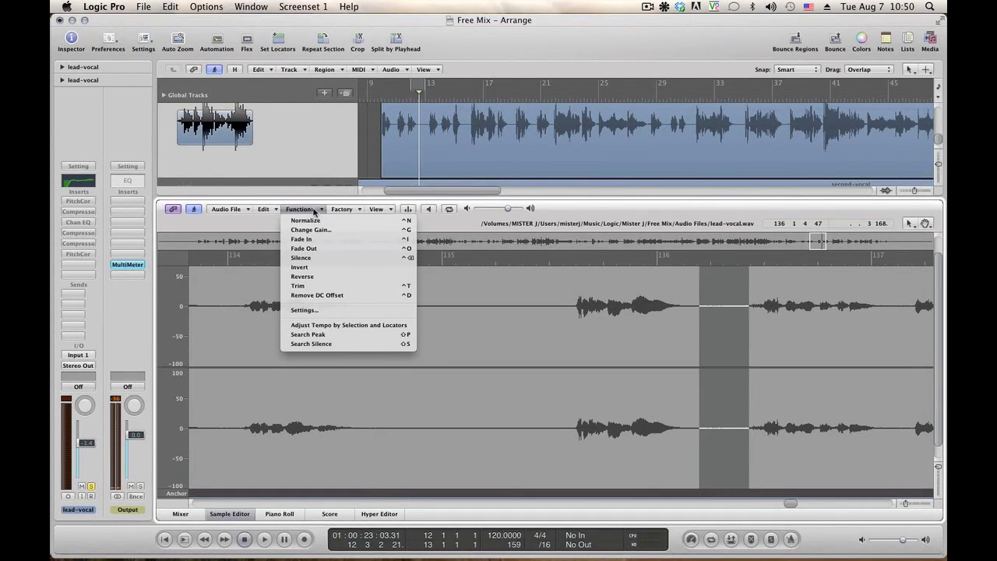
click(317, 230)
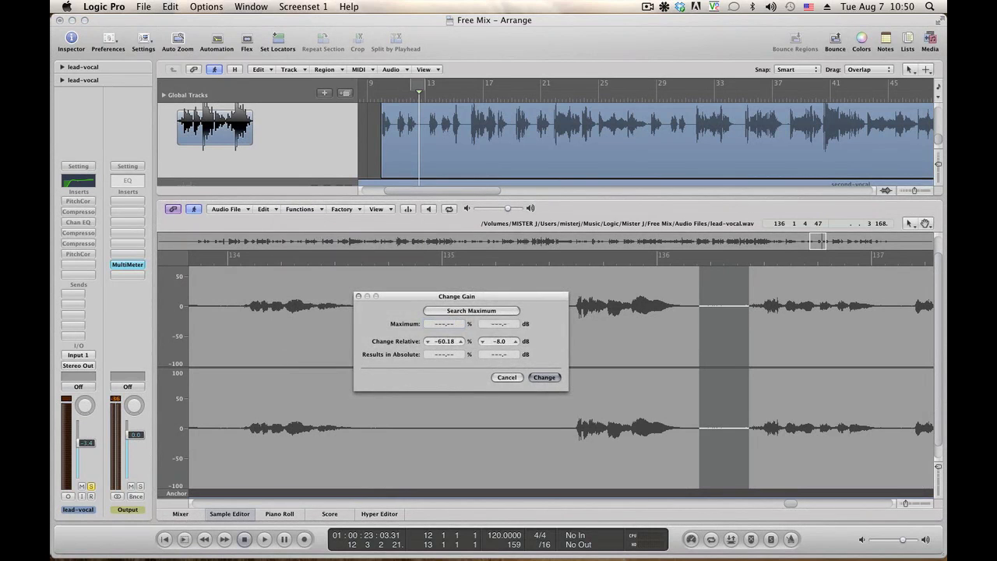
key(Return)
Step: Listen from beat 3 of bar 135 and again from late in beat 1 of bar 136 to check the gaps around these phrases
click(563, 347)
key(alt+space)
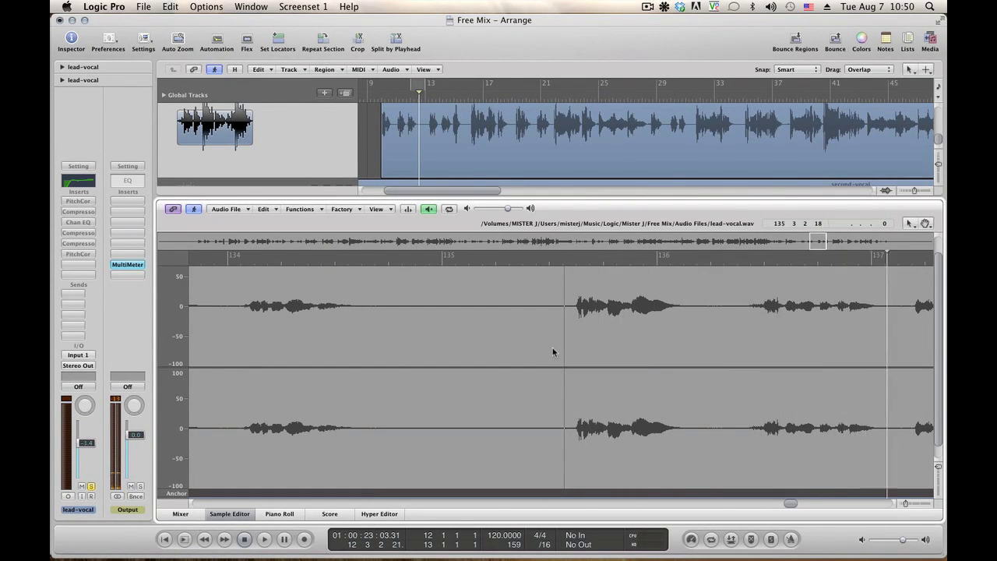
key(alt+space)
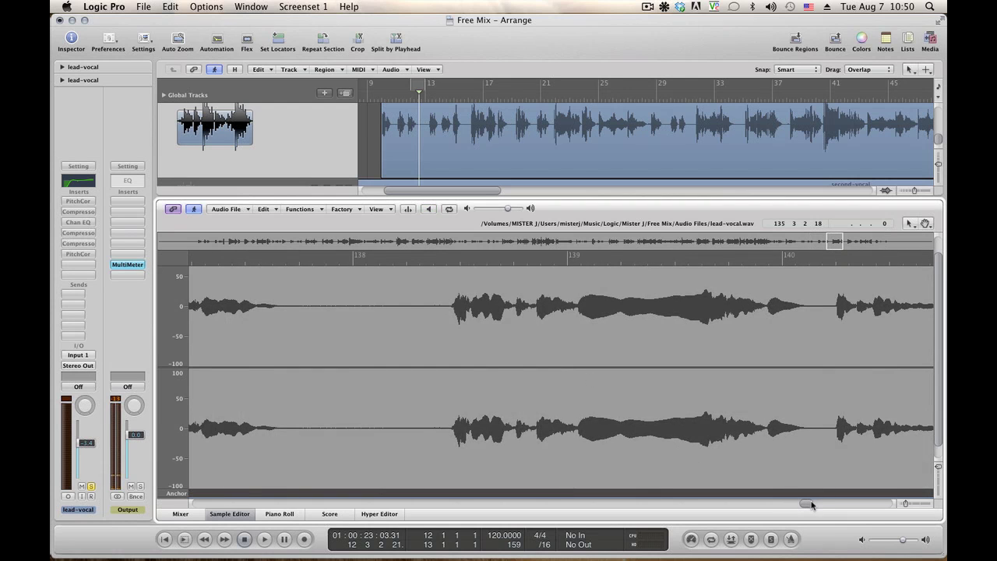
drag(811, 505, 799, 504)
click(337, 333)
key(alt+space)
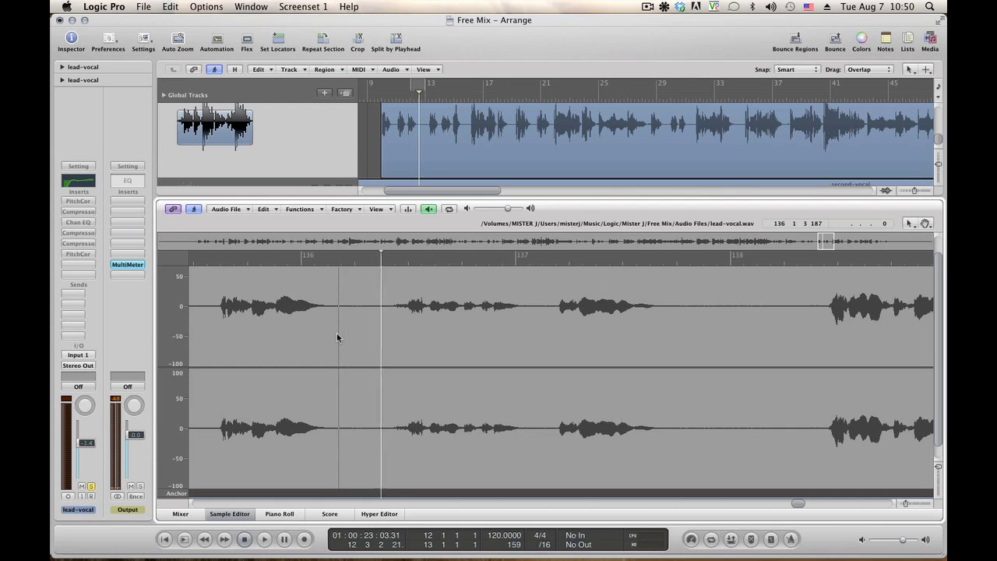
key(alt+space)
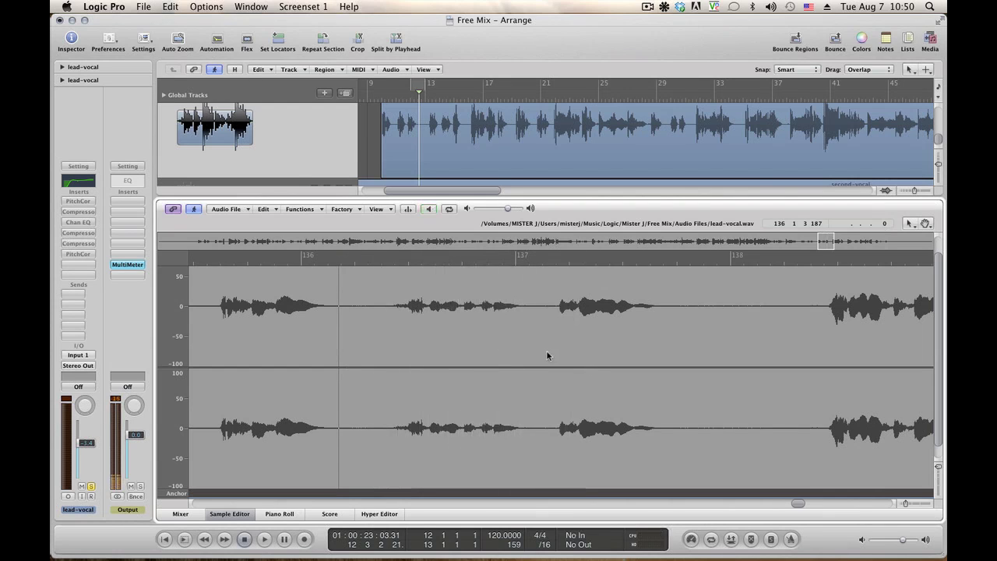
Step: Silence the gap within beat 1 of bar 137 up to the phrase and replay from beat 2 of bar 136
drag(529, 350, 557, 351)
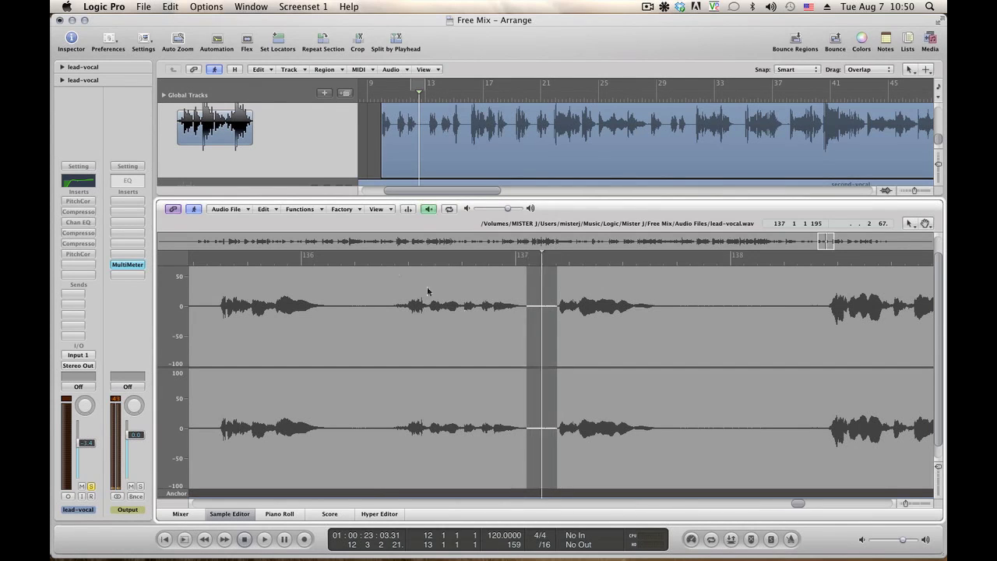
click(298, 208)
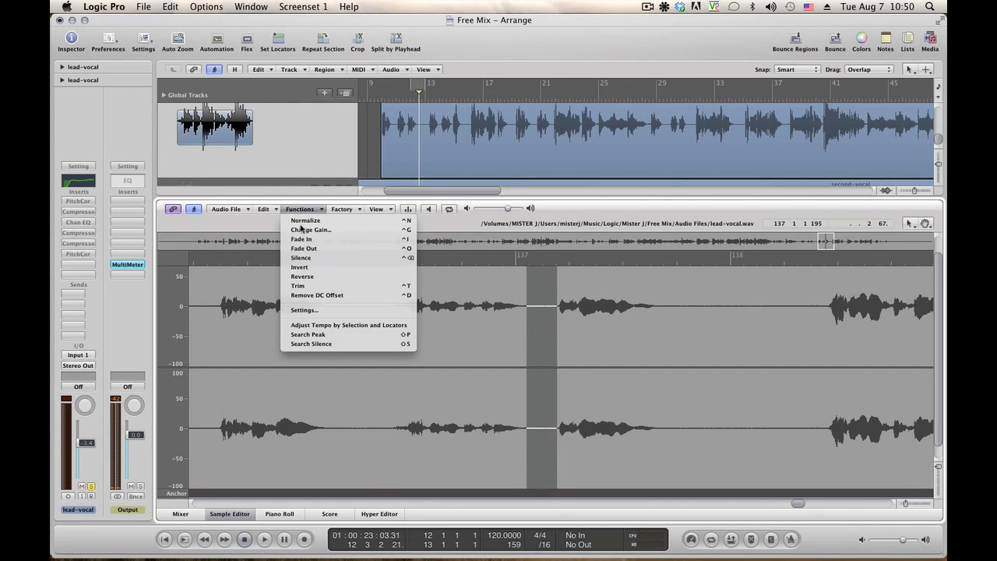
click(315, 258)
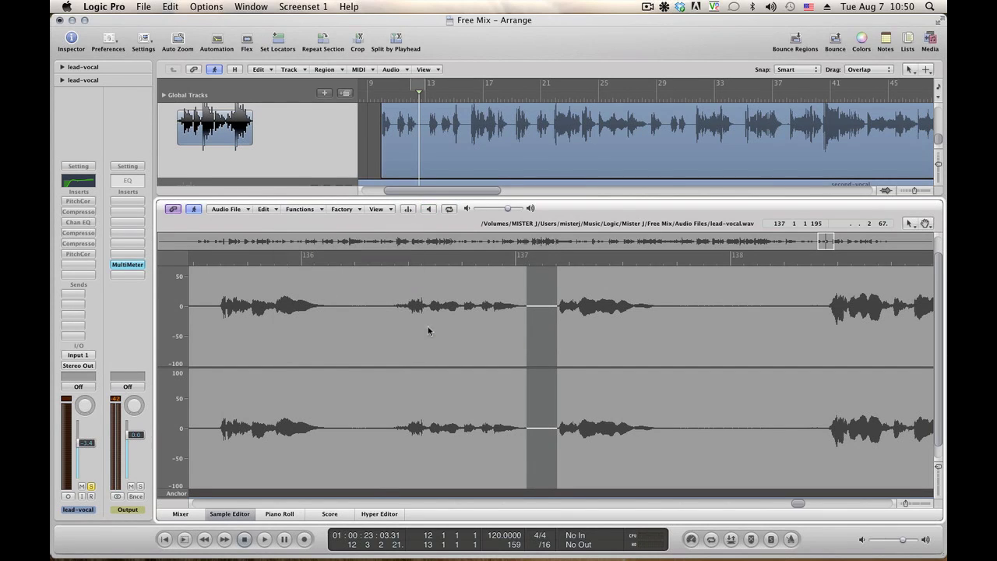
click(376, 333)
key(space)
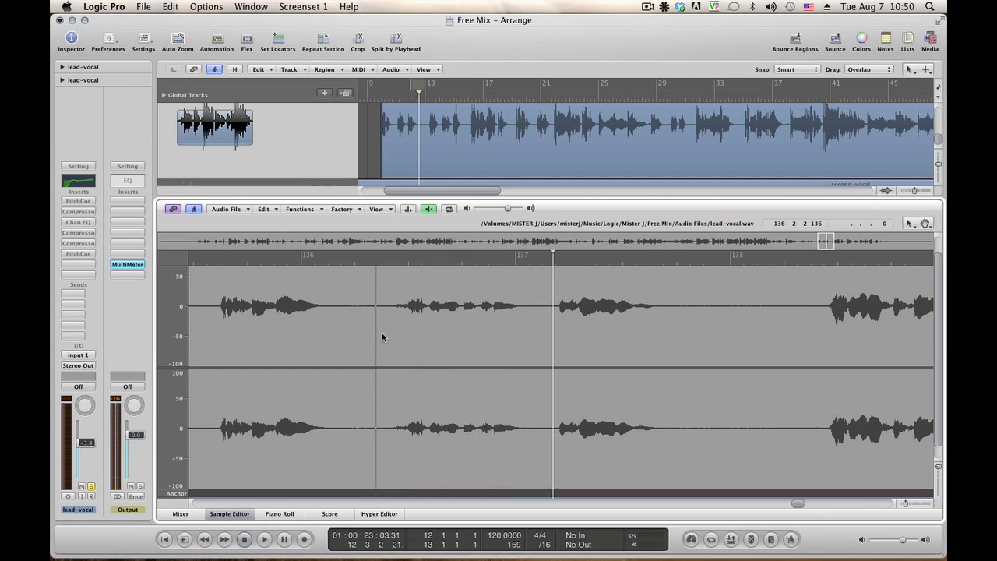
key(space)
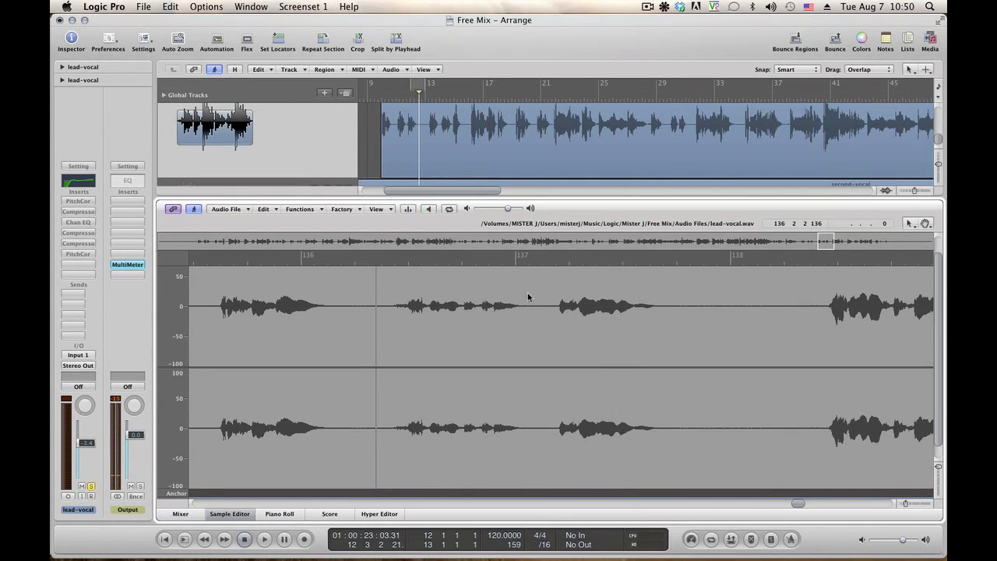
Step: Silence a short stretch starting slightly earlier in beat 1 of bar 137 and replay from the start of bar 136
click(489, 305)
key(space)
key(space)
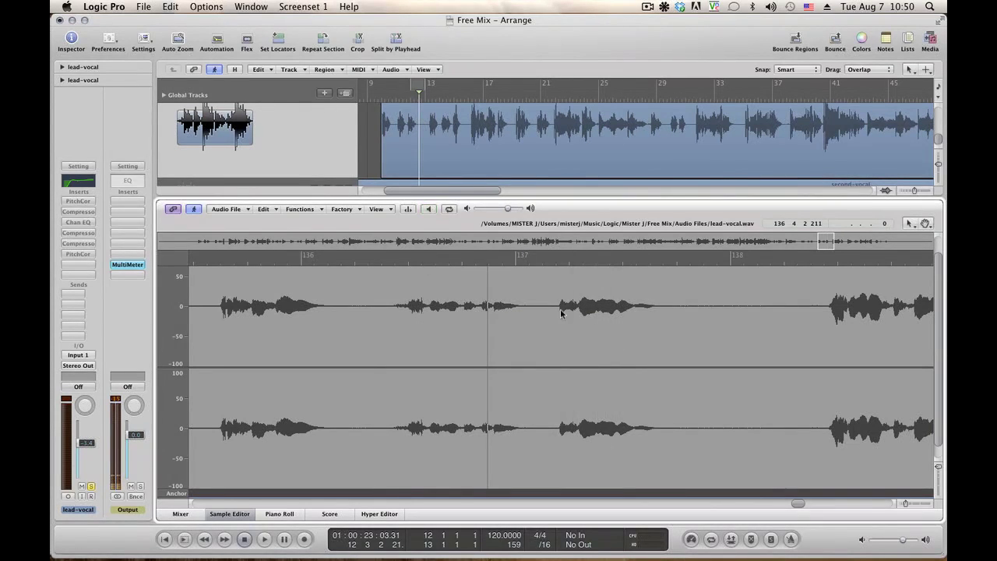
drag(525, 305, 539, 307)
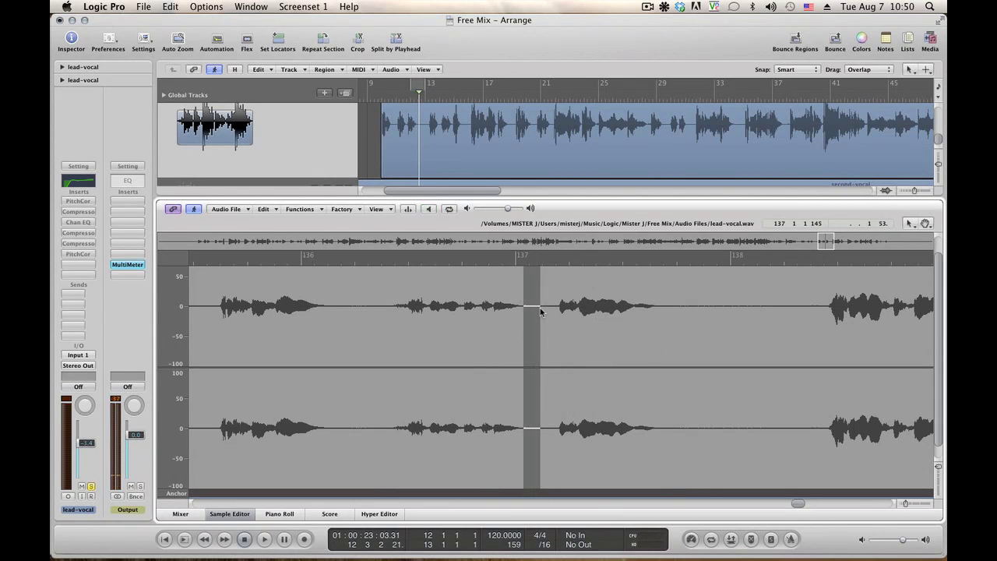
click(296, 210)
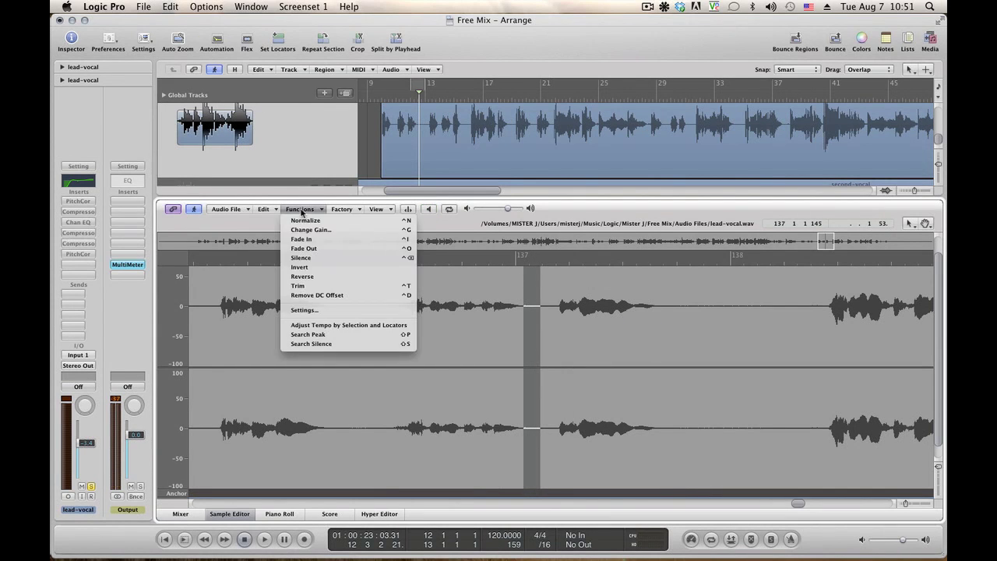
click(304, 259)
click(308, 305)
key(space)
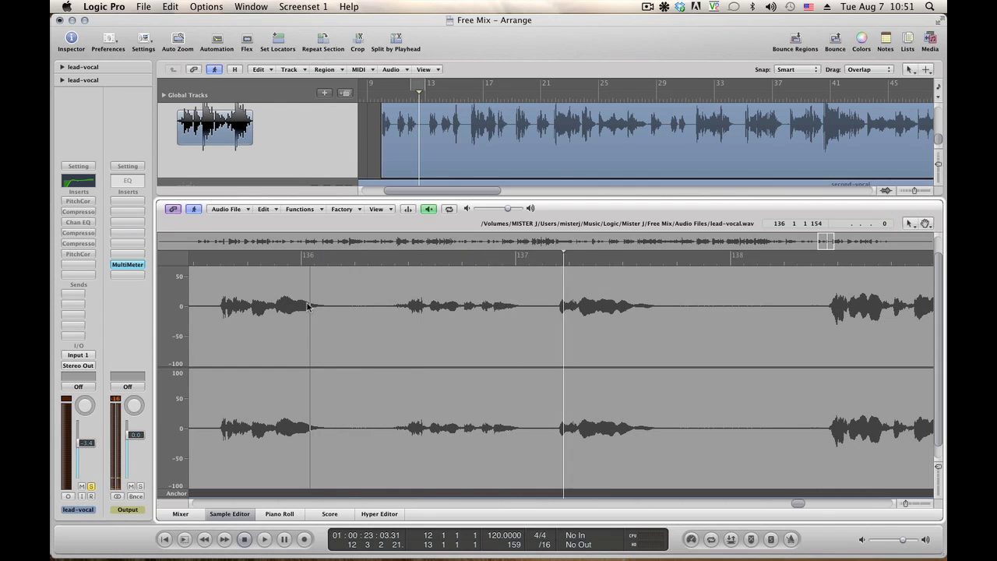
key(space)
Step: Listen repeatedly to the end of the phrase in beat 4 of bar 136 and the transition into bar 137
click(514, 311)
key(space)
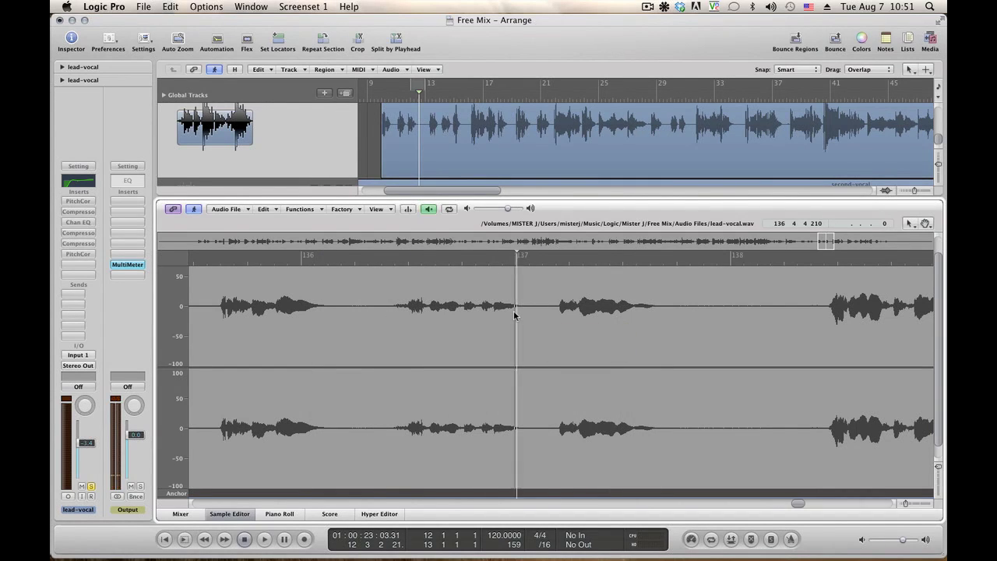
key(space)
key(space)
key(space)
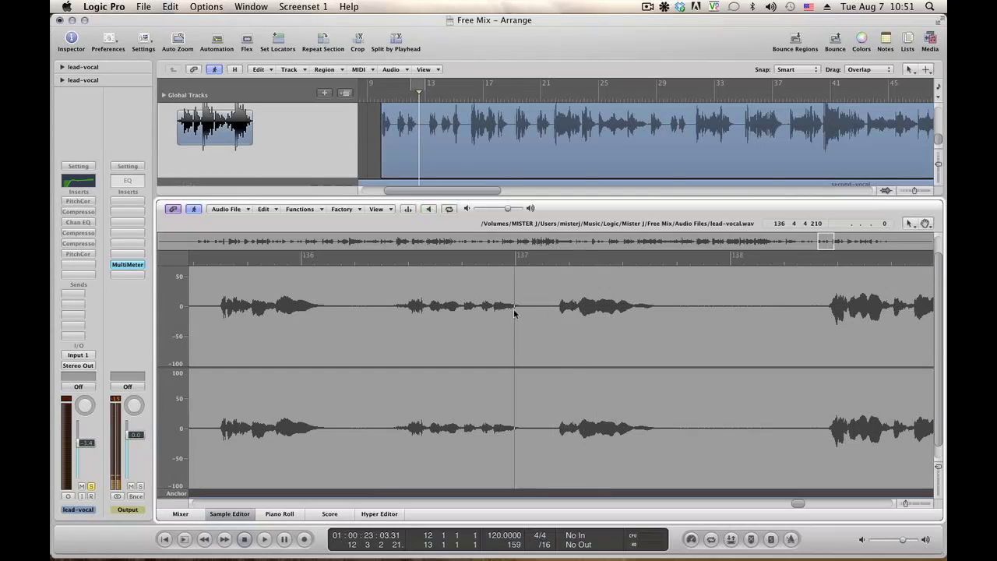
key(space)
click(491, 310)
key(space)
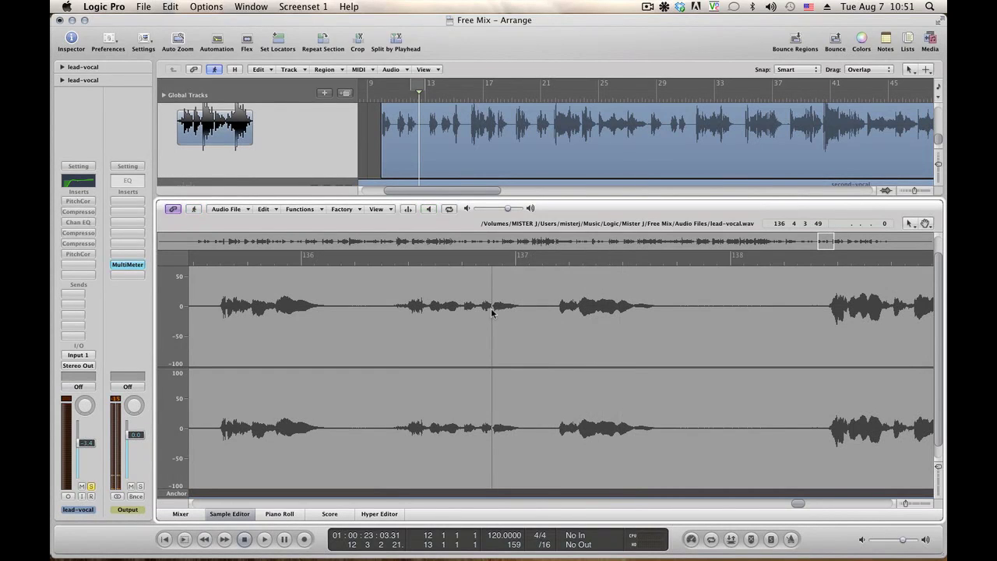
key(space)
Step: Silence the stretch from the very start of bar 137, directly after the phrase, and replay from beat 2 of bar 136
drag(518, 308, 535, 310)
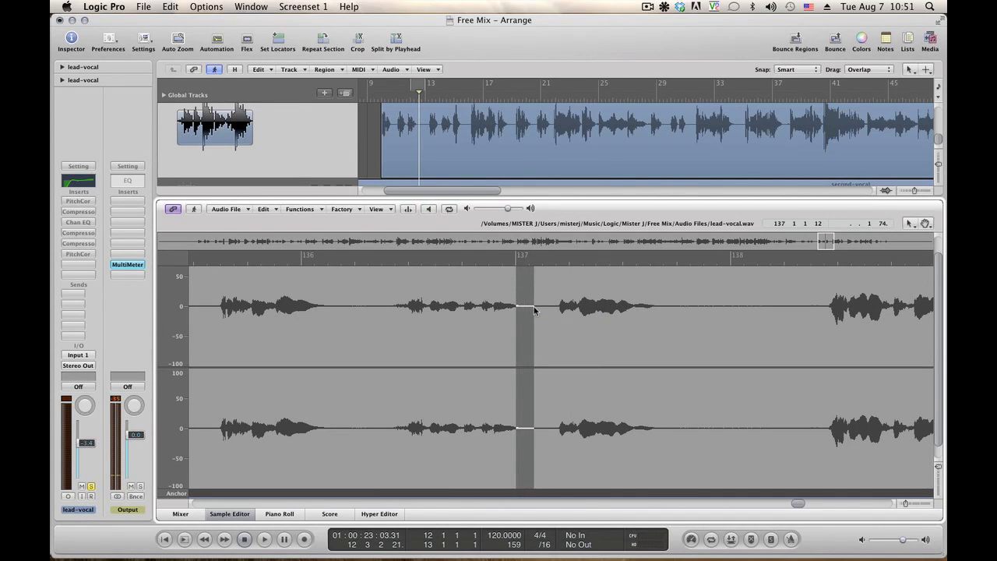
key(space)
drag(518, 308, 540, 310)
key(space)
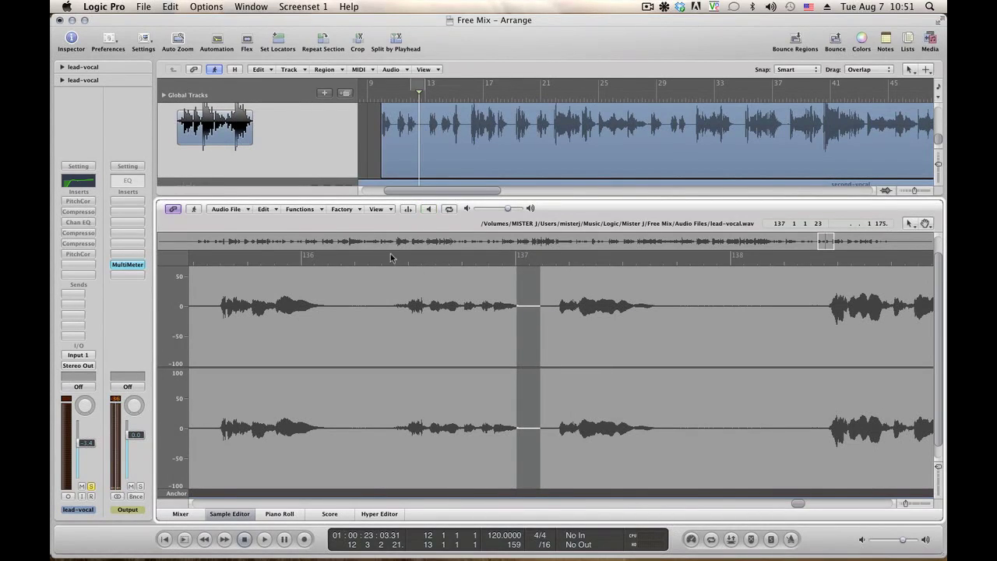
click(306, 216)
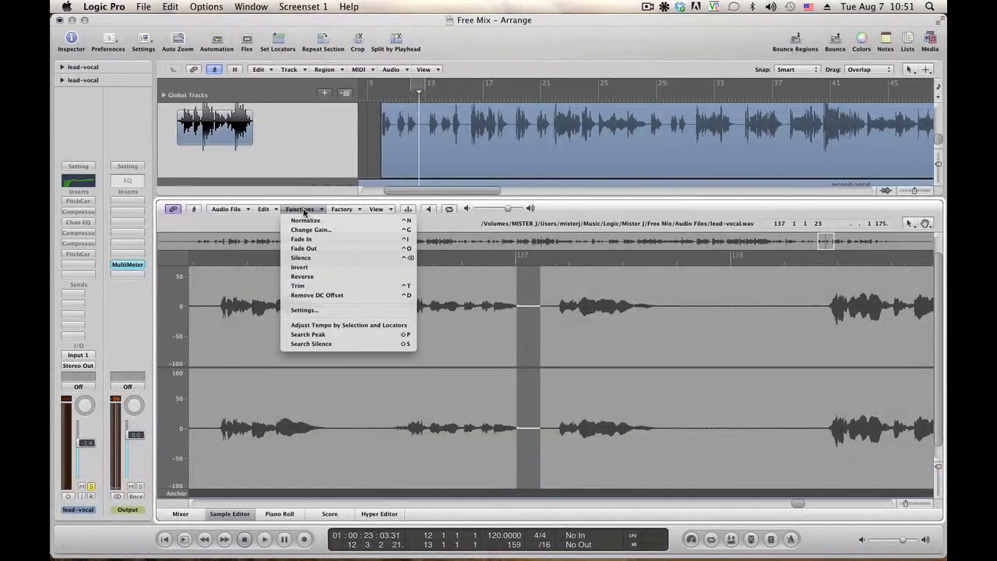
click(369, 289)
click(366, 290)
key(space)
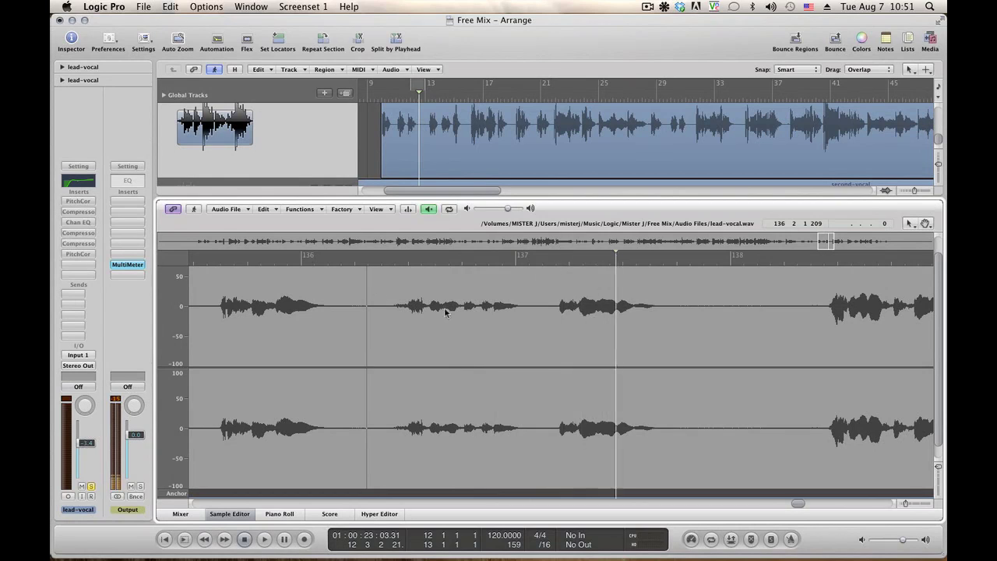
Step: Audition the gap after the phrase in bar 137 and silence it from beat 4 to the start of beat 2 in bar 138
drag(679, 327, 826, 334)
key(space)
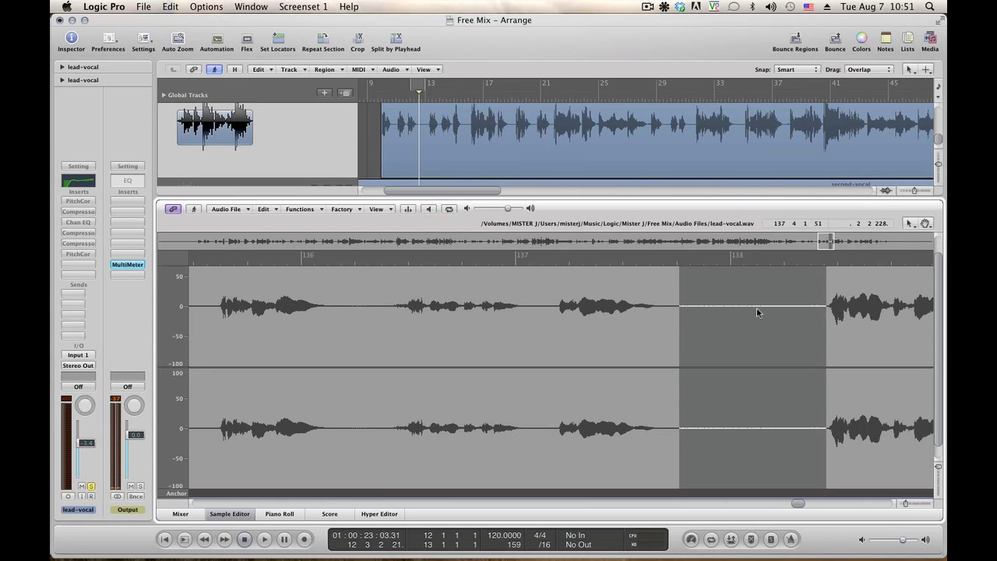
drag(681, 312, 788, 324)
key(space)
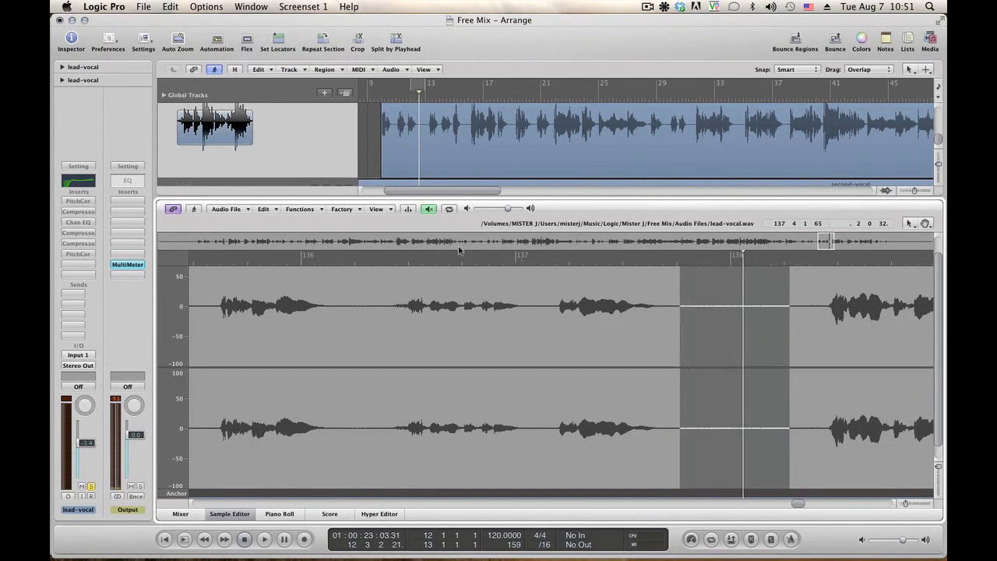
click(304, 210)
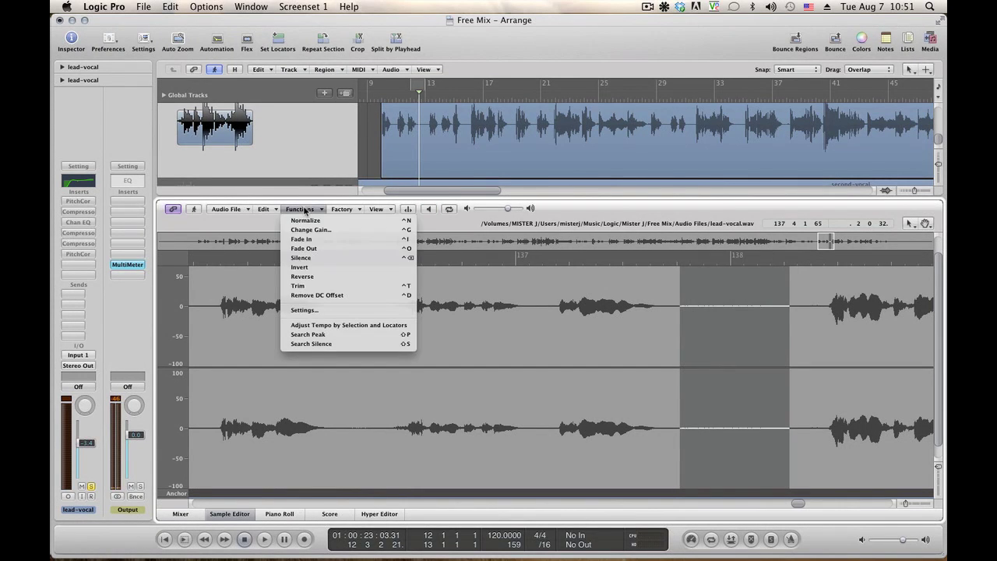
click(320, 258)
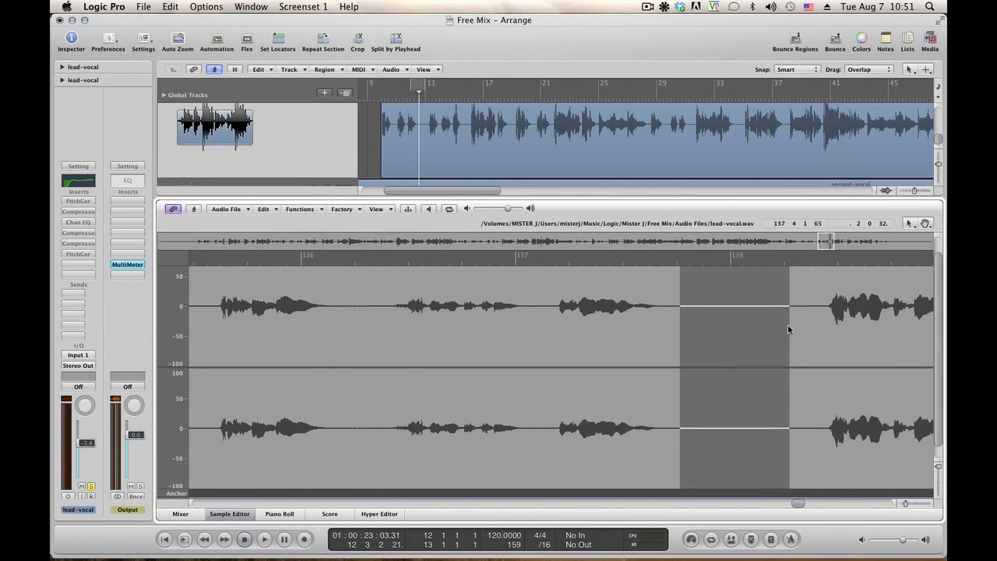
Step: Lower the gain in beat 2 of bar 138 up to the phrase, replay from beat 1 of bar 137 and turn Catch on
drag(789, 329, 827, 330)
click(311, 209)
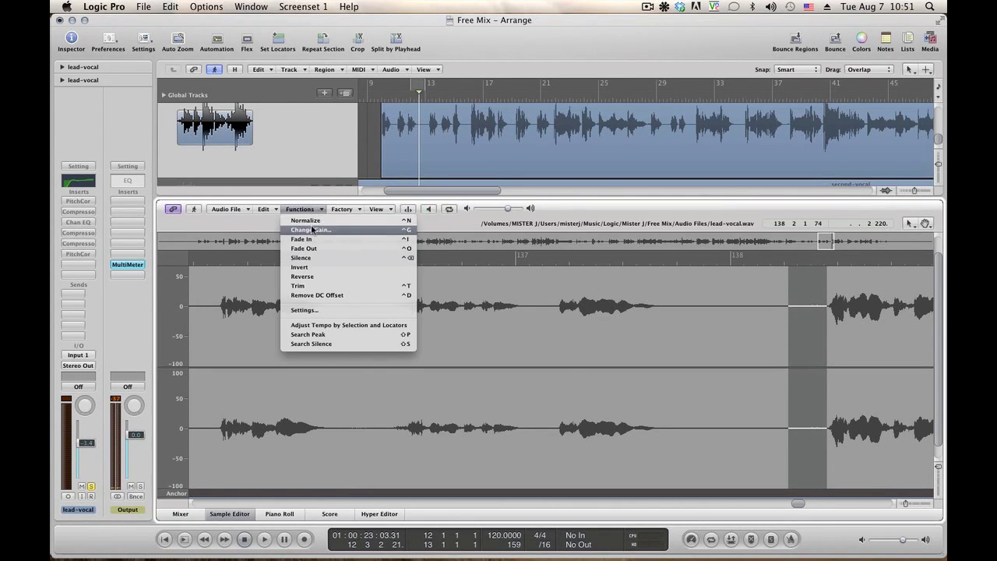
click(311, 230)
key(Return)
click(548, 379)
key(space)
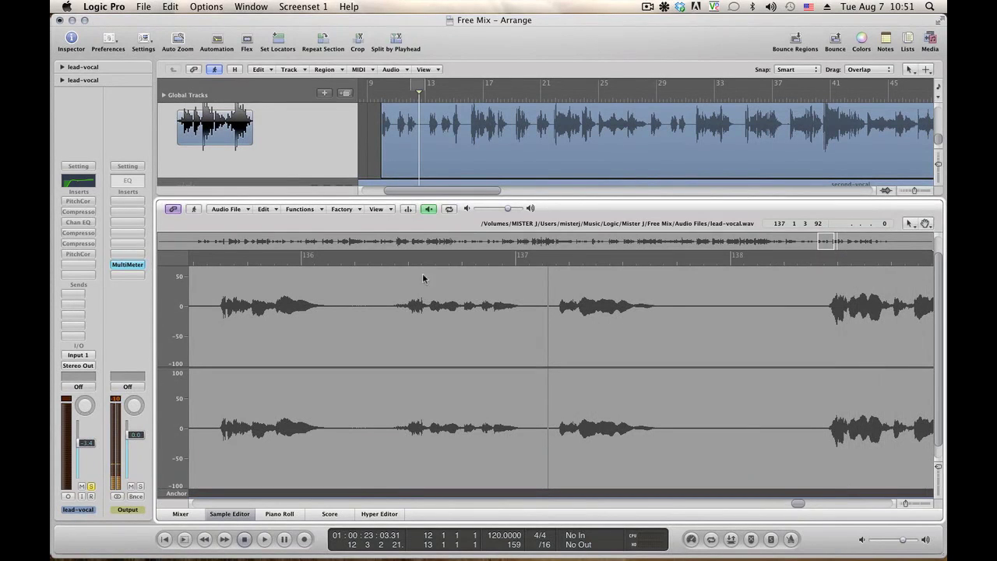
click(194, 208)
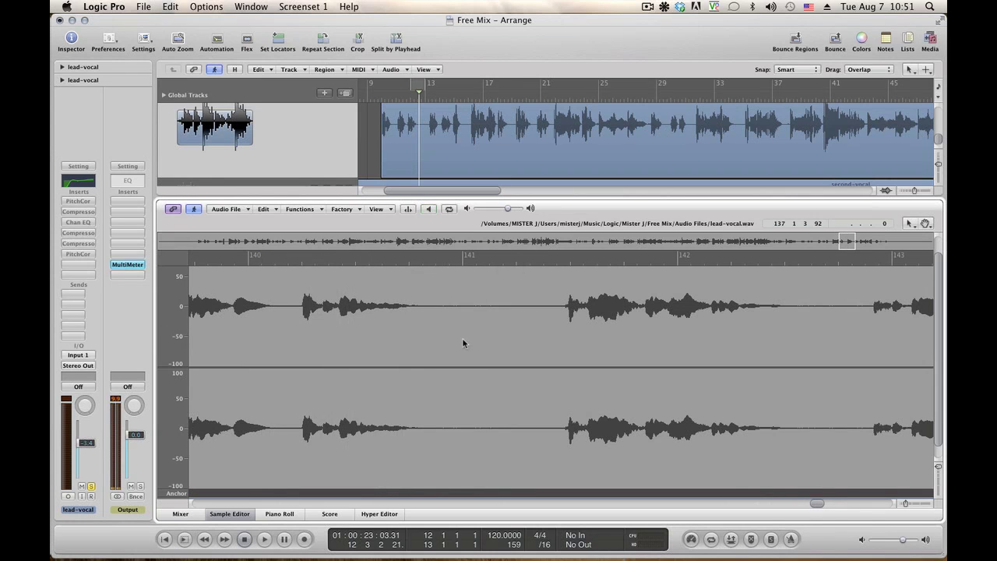
Step: Silence the gap from the end of bar 140 to the phrase late in beat 2 of bar 141 and replay from beat 2 of bar 140
drag(458, 338, 563, 344)
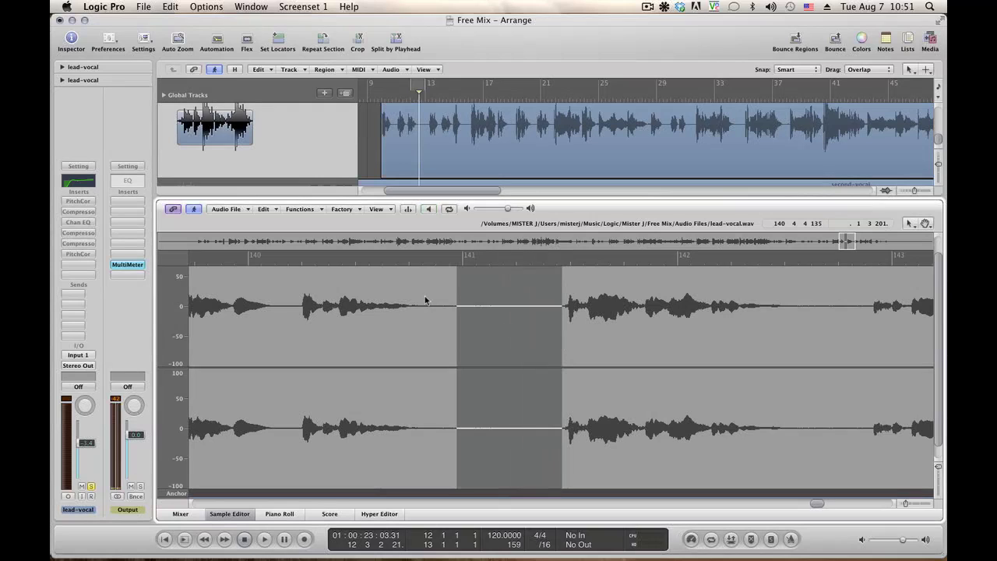
click(306, 211)
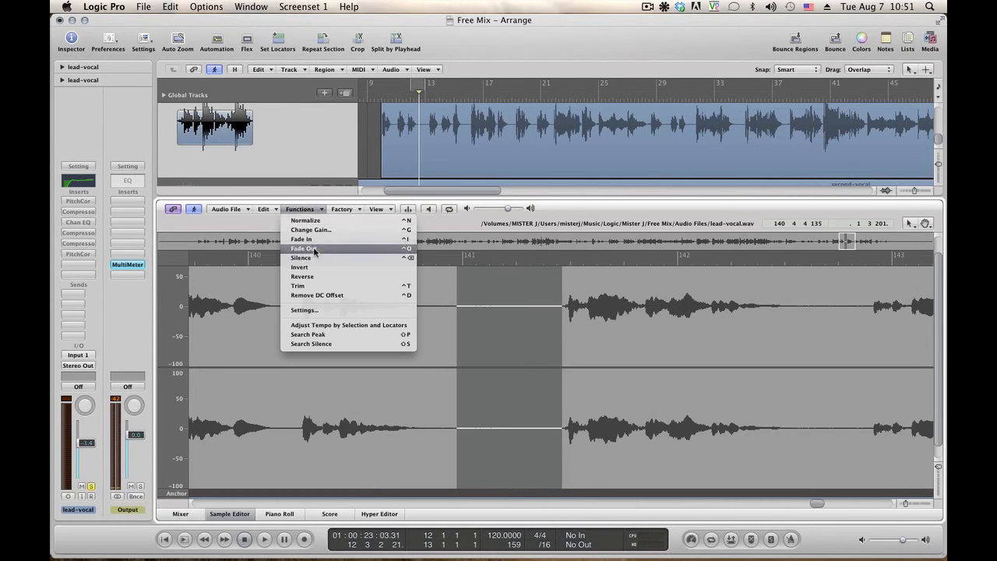
click(317, 259)
click(324, 313)
key(space)
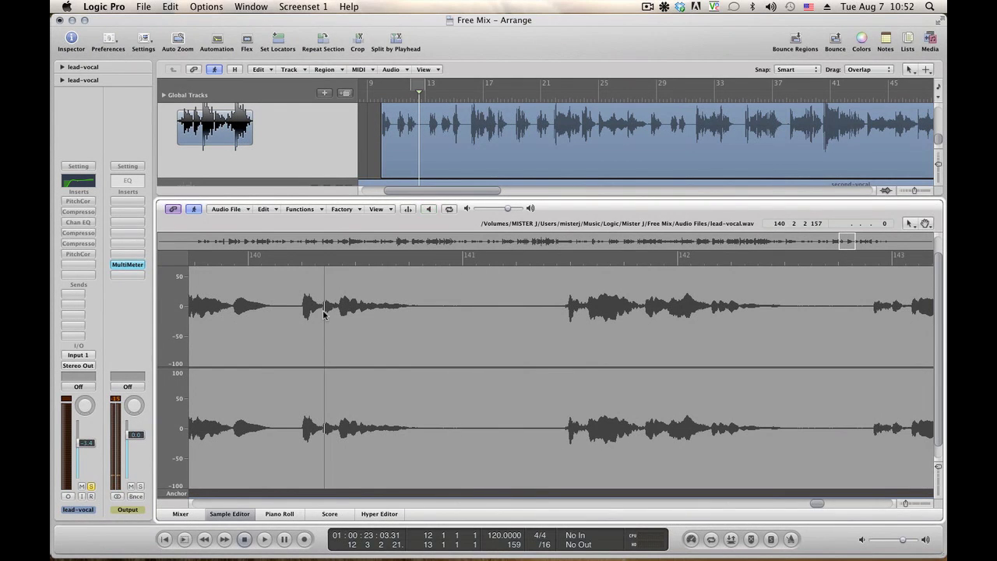
Step: Replay the lead vocal from beat 2 of bar 140 and listen on into bar 142
key(space)
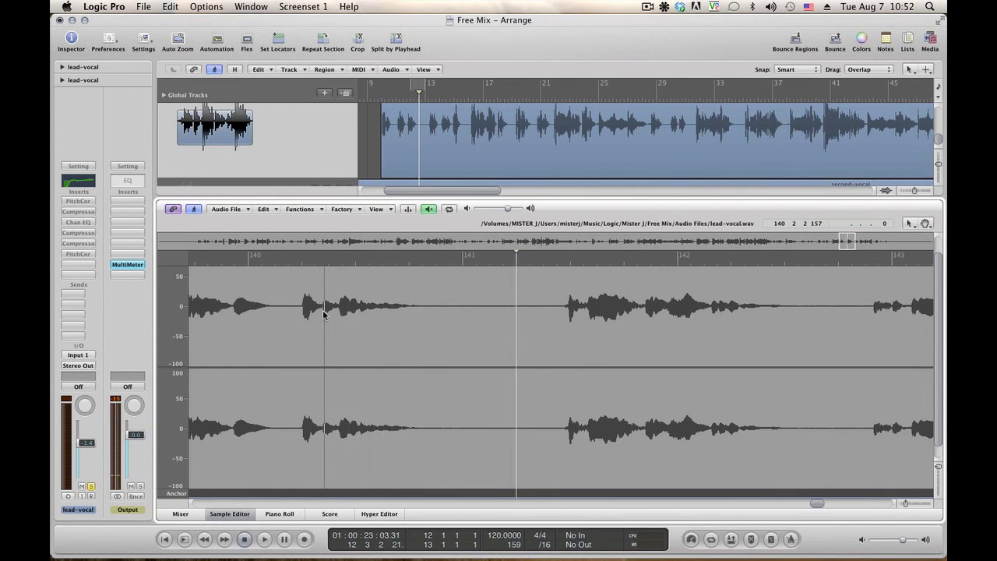
key(space)
key(space)
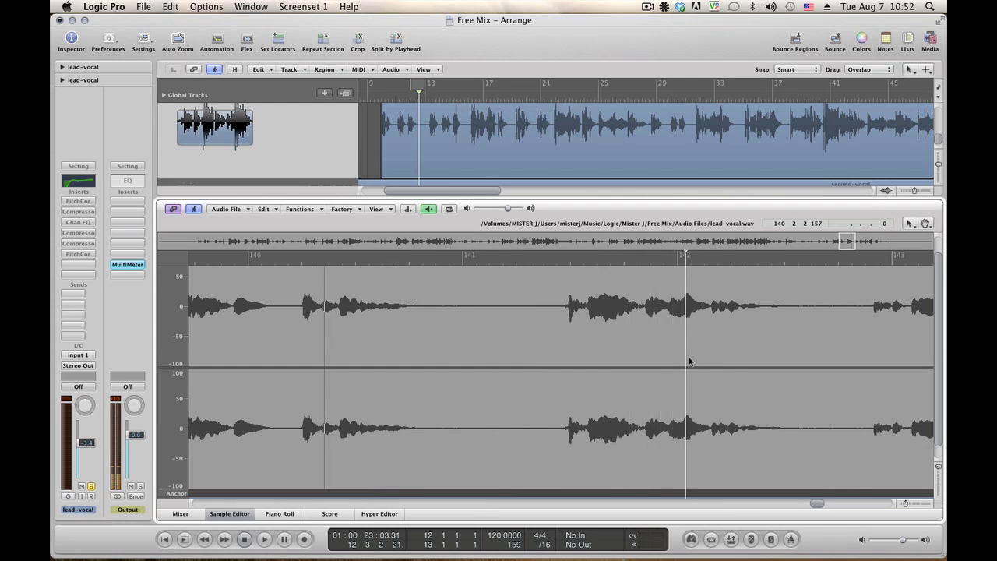
key(space)
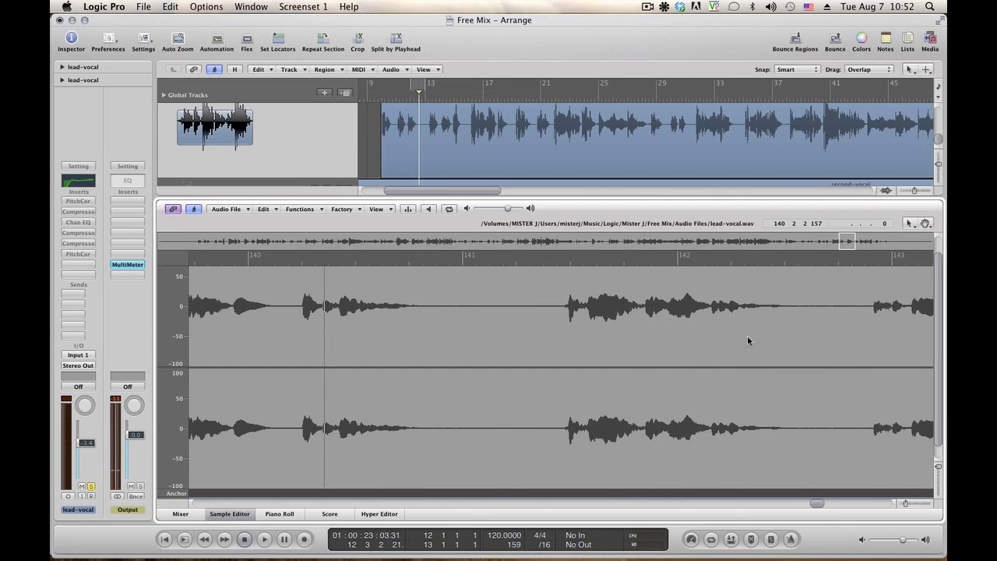
Step: Audition the end of the phrase in bar 142 from points in beats 1 and 2, including a short selection in beat 2
click(707, 329)
key(space)
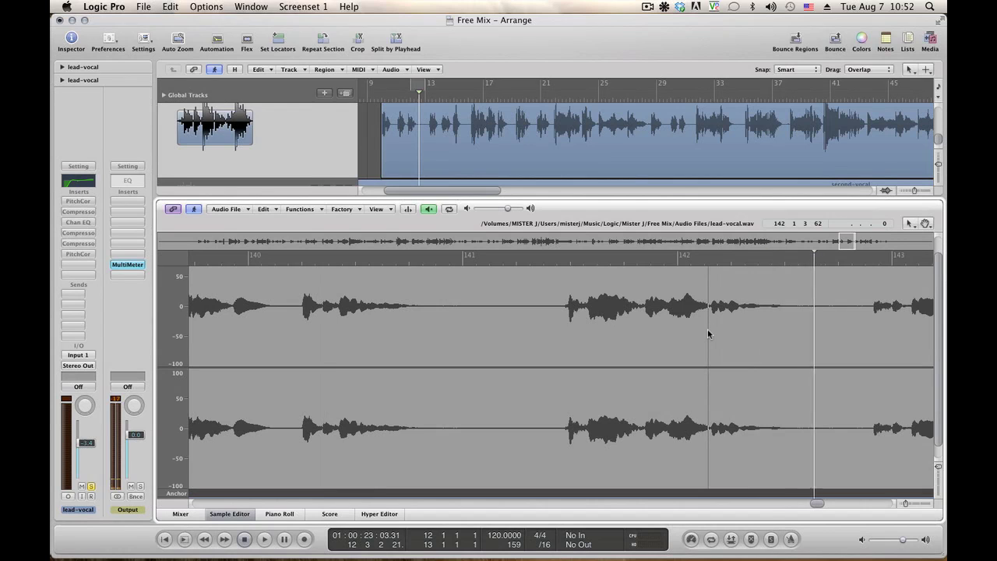
key(space)
click(761, 320)
key(space)
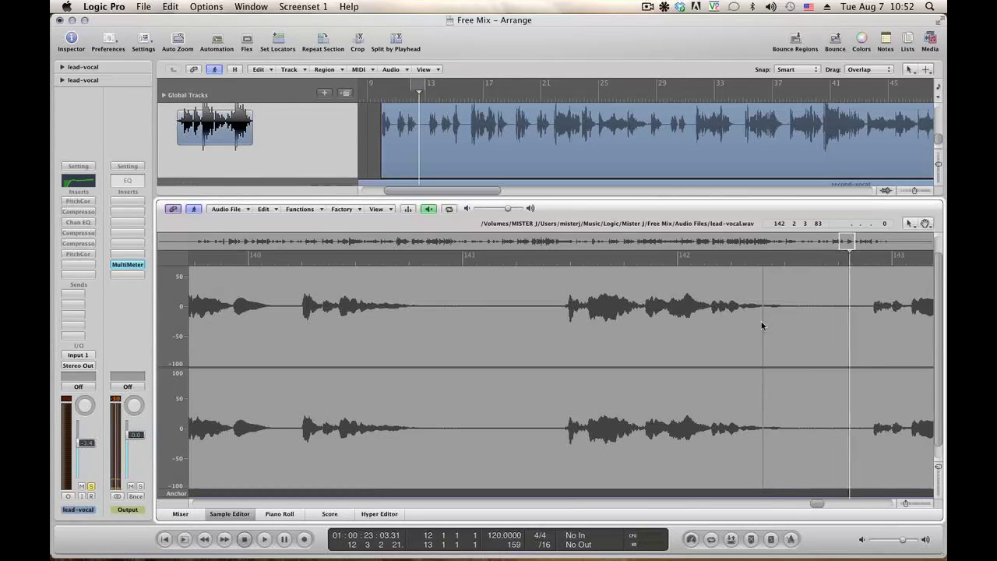
key(space)
click(742, 320)
key(space)
key(space)
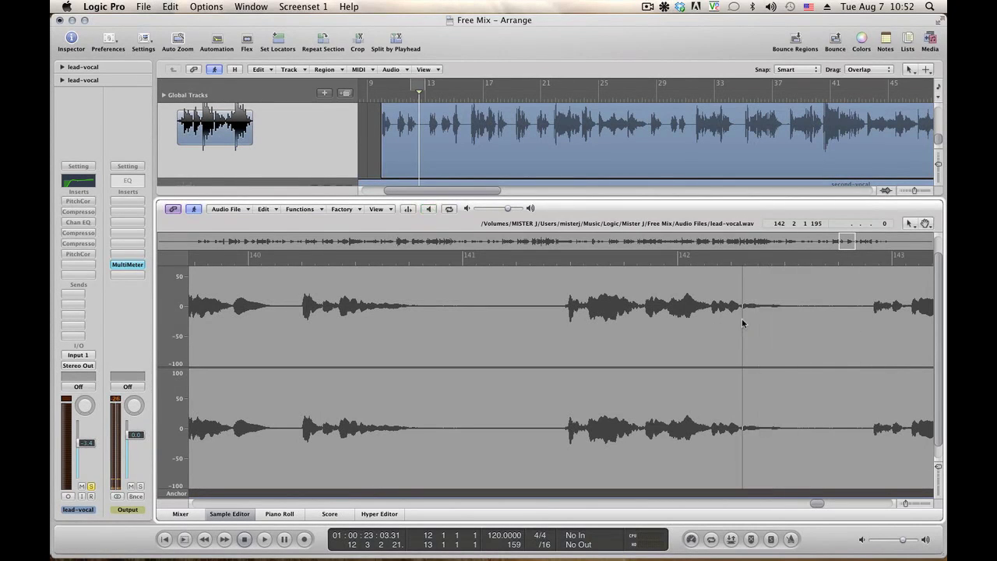
key(space)
drag(742, 323, 763, 317)
key(space)
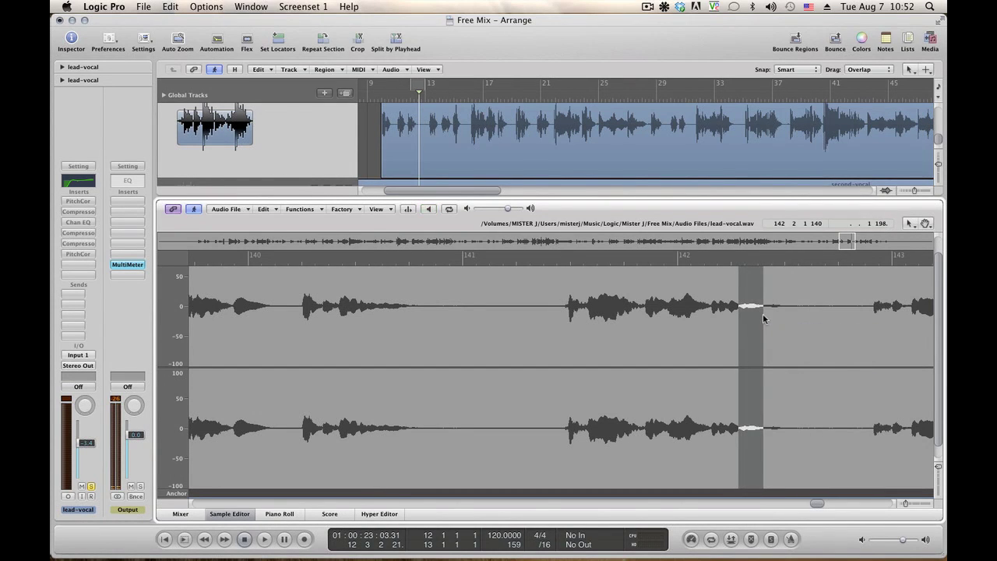
Step: Silence the gap from beat 3 of bar 142 to the phrase late in beat 4, replaying from bar 141 before and after
click(565, 341)
key(space)
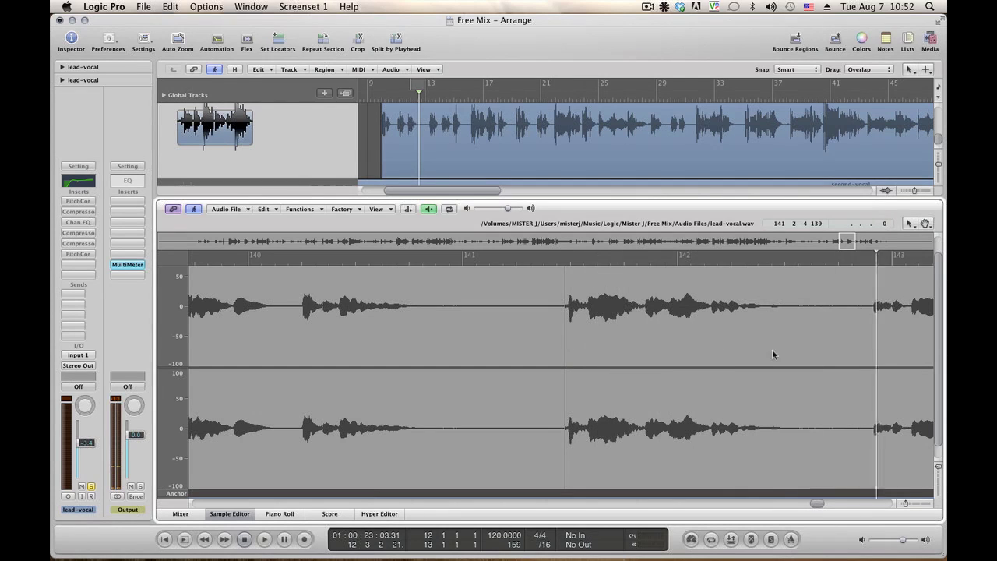
key(space)
drag(802, 339, 867, 339)
key(space)
click(300, 208)
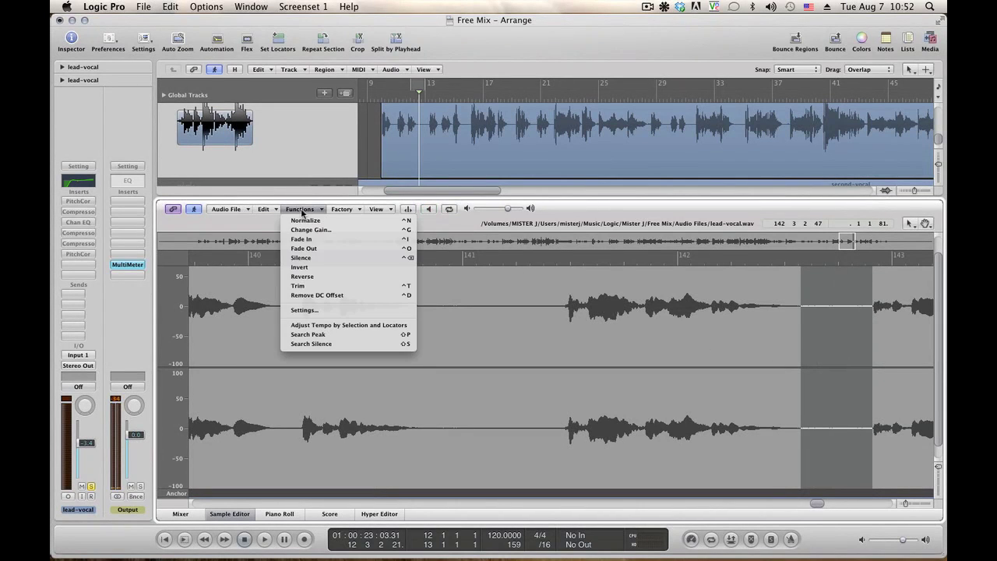
click(312, 263)
click(580, 313)
key(space)
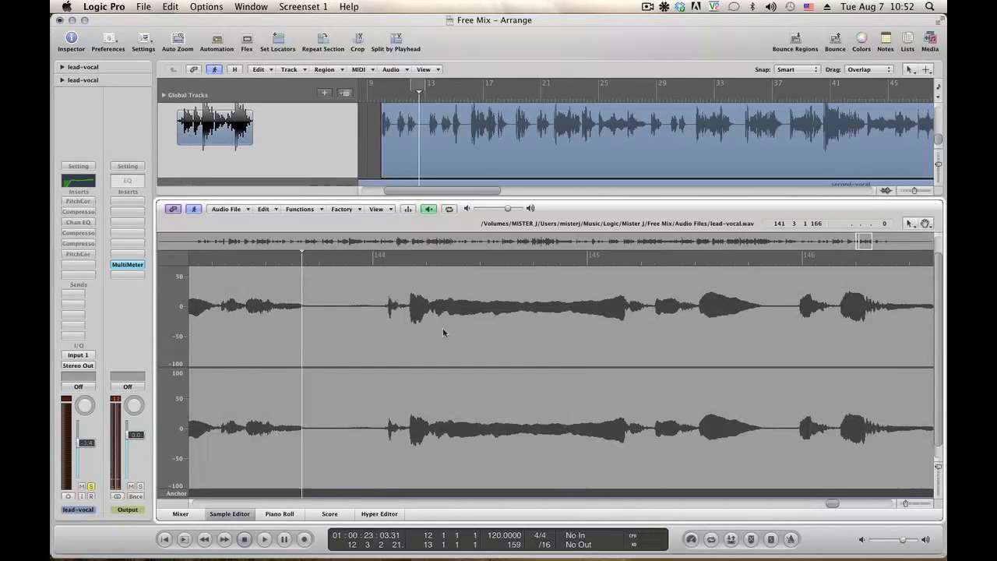
Step: Audition the gap before the phrase in bar 144 and the end of the phrase from beat 2 of bar 143
key(space)
drag(330, 343, 382, 341)
click(214, 335)
key(space)
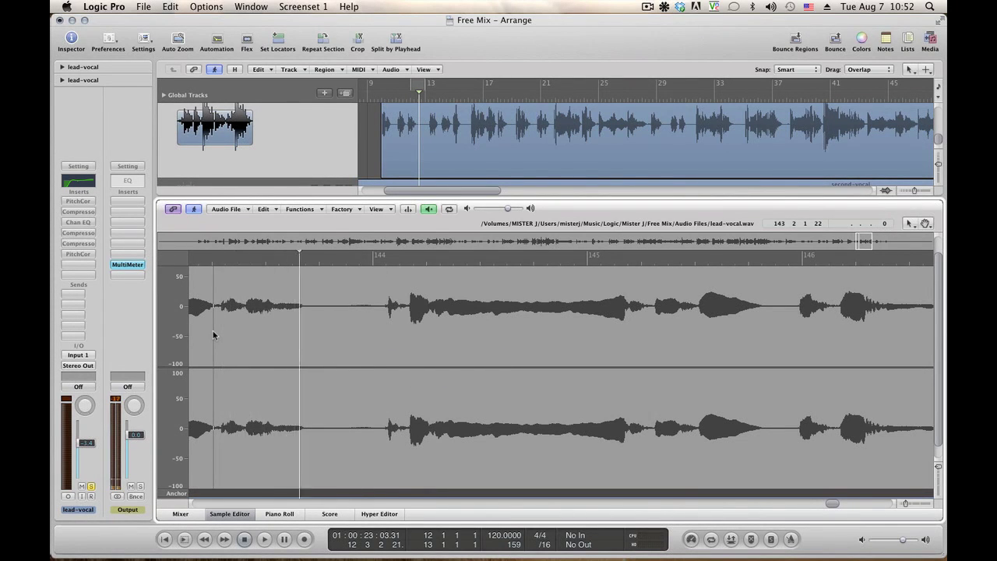
key(space)
drag(266, 323, 309, 322)
key(space)
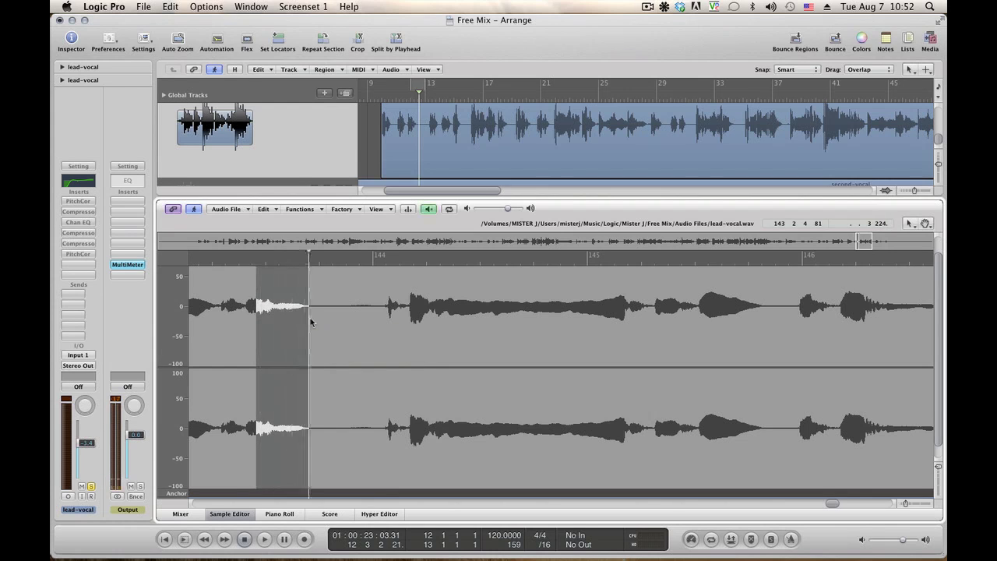
mouse_move(242, 320)
mouse_down()
mouse_move(276, 314)
mouse_move(244, 311)
mouse_up()
key(space)
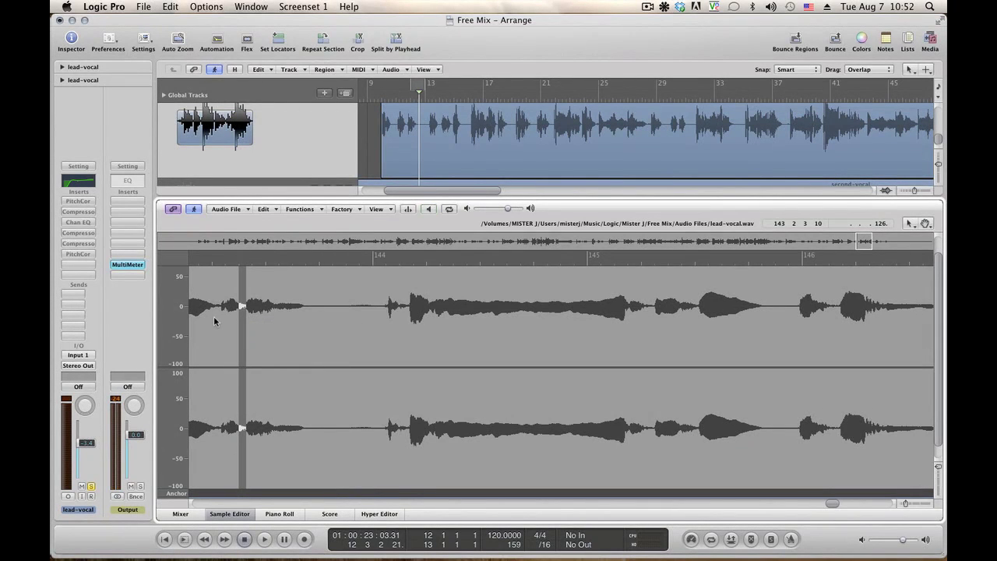
click(214, 315)
key(space)
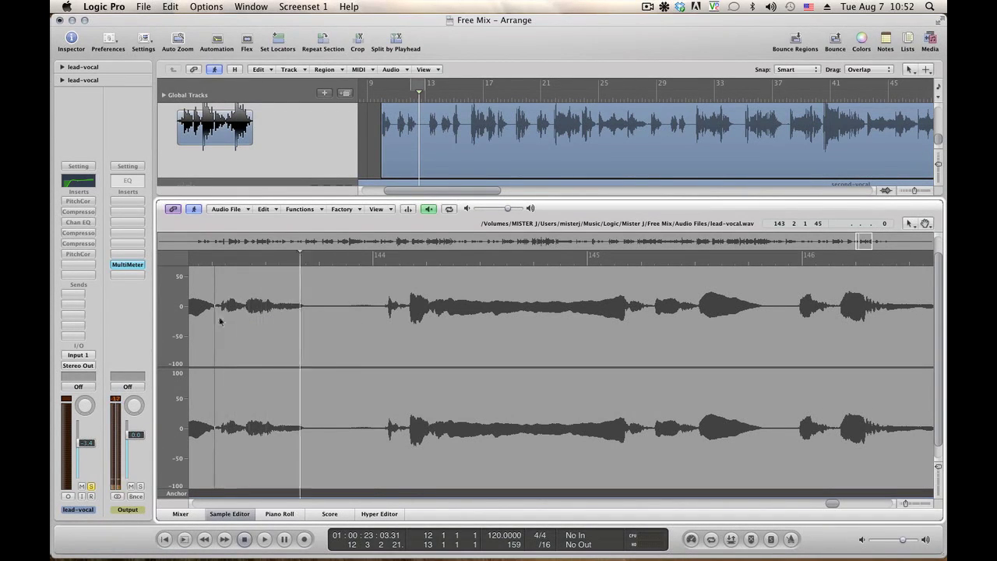
Step: Lower the gain from late beat 3 of bar 143 to the phrase in beat 1 of bar 144 and replay from beat 3 of bar 143
key(space)
drag(328, 308, 380, 309)
drag(316, 303, 382, 309)
key(space)
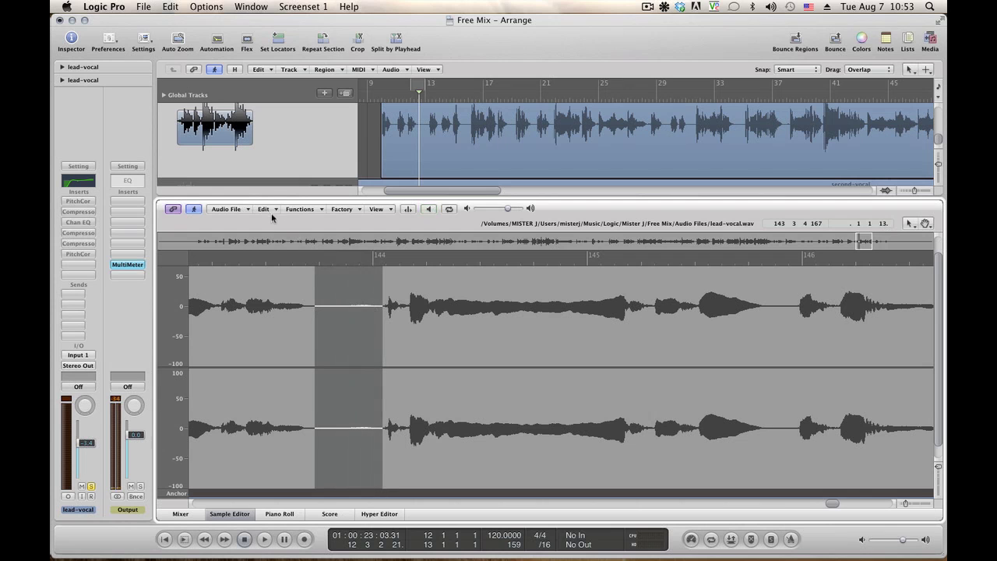
click(264, 208)
click(299, 208)
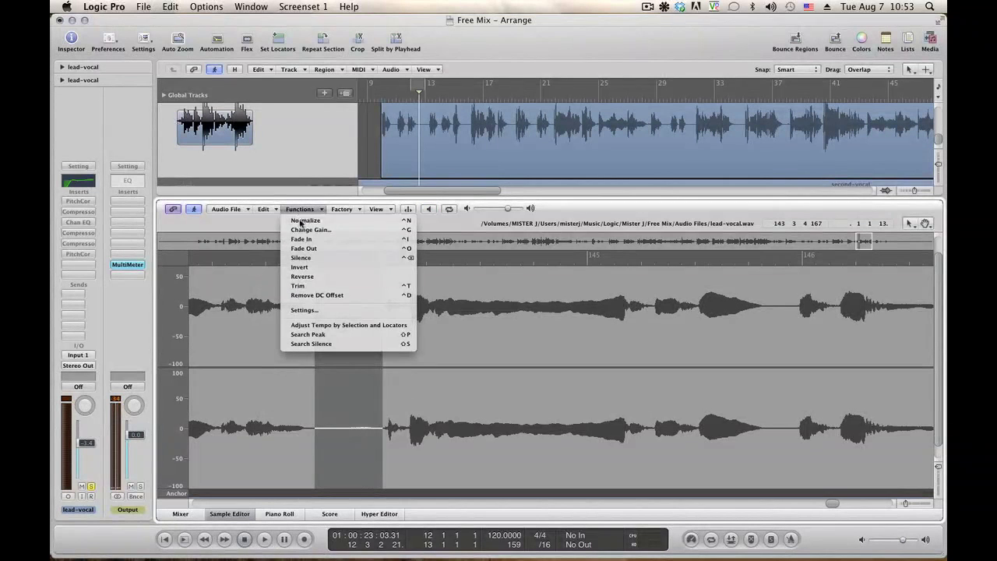
click(316, 231)
key(Return)
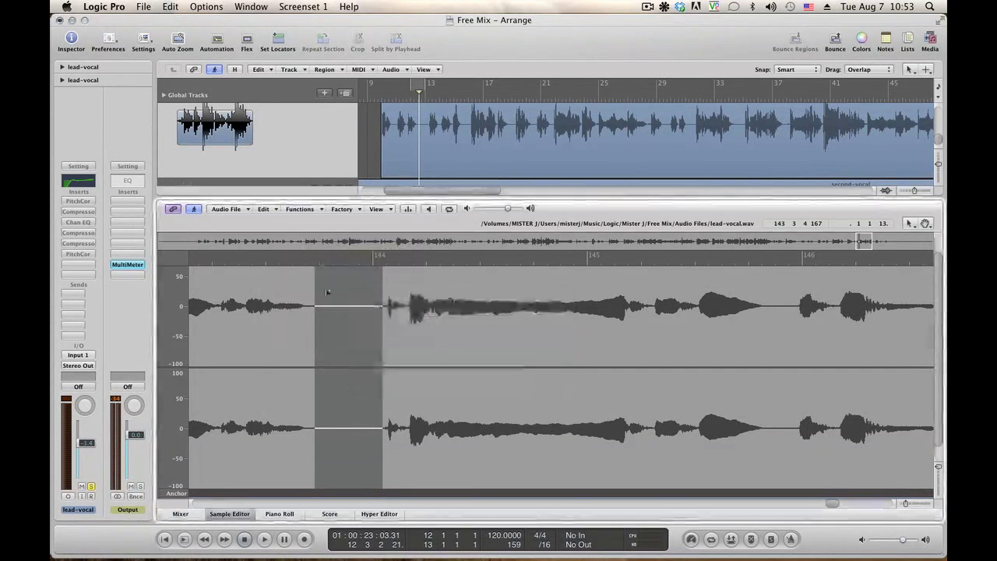
click(277, 358)
key(space)
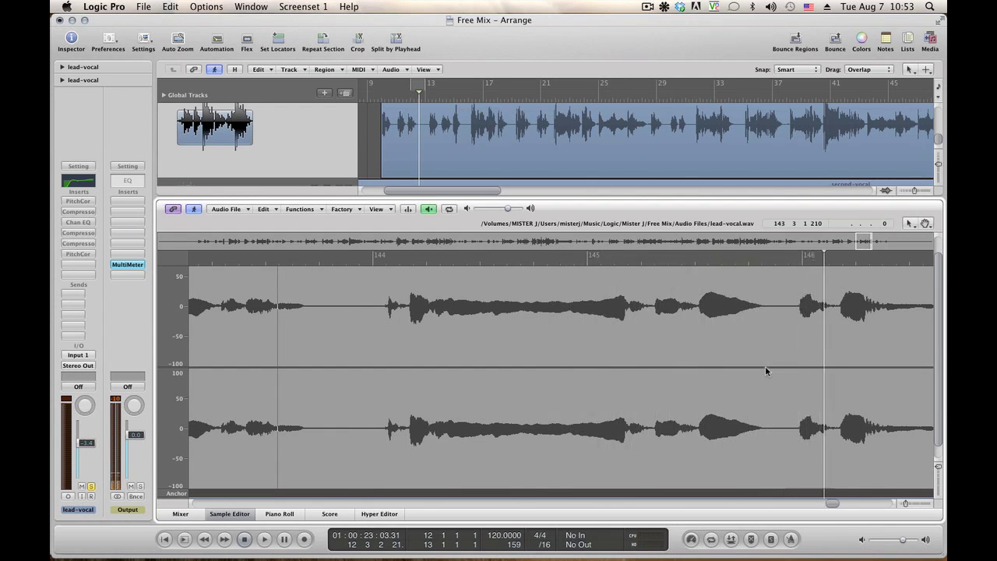
Step: Audition the gap in beat 4 of bar 145, lower its gain by 8 dB and replay from the end of bar 144
key(space)
drag(773, 366, 796, 350)
key(space)
key(space)
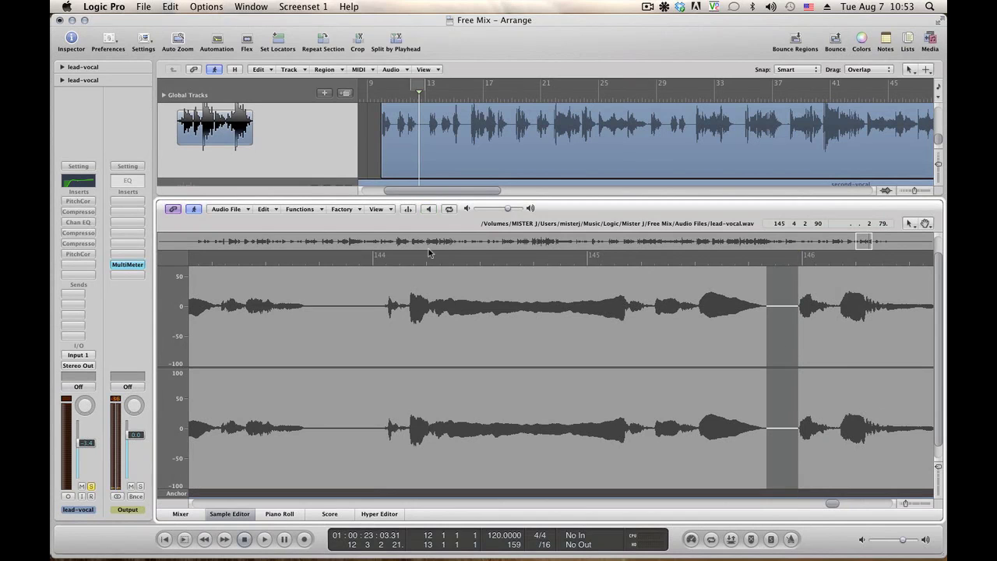
click(315, 214)
click(311, 238)
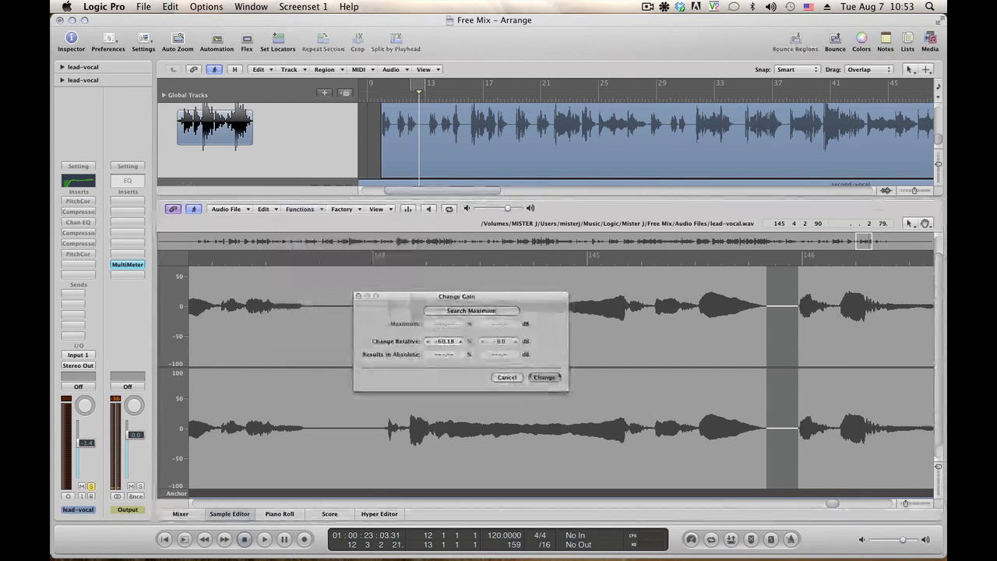
click(540, 376)
click(576, 380)
key(space)
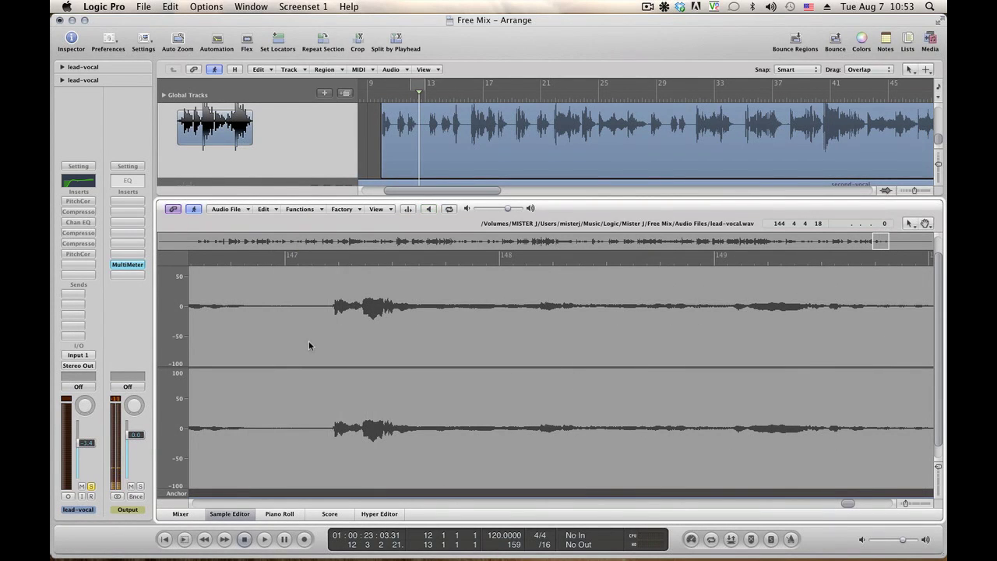
Step: Silence the gap from late beat 4 of bar 146 to the phrase in bar 147 and replay from beat 3 of bar 146
drag(268, 331, 328, 336)
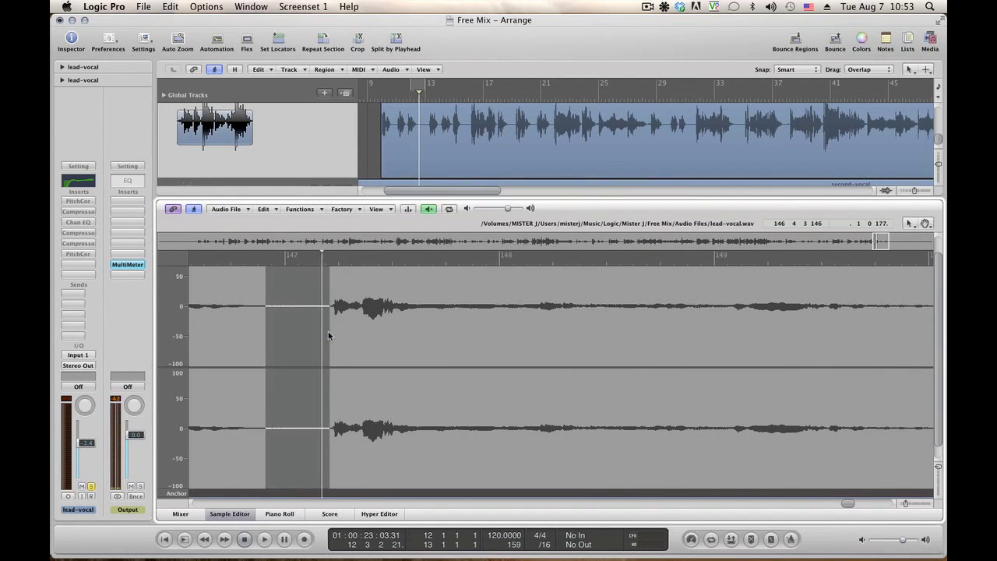
click(301, 209)
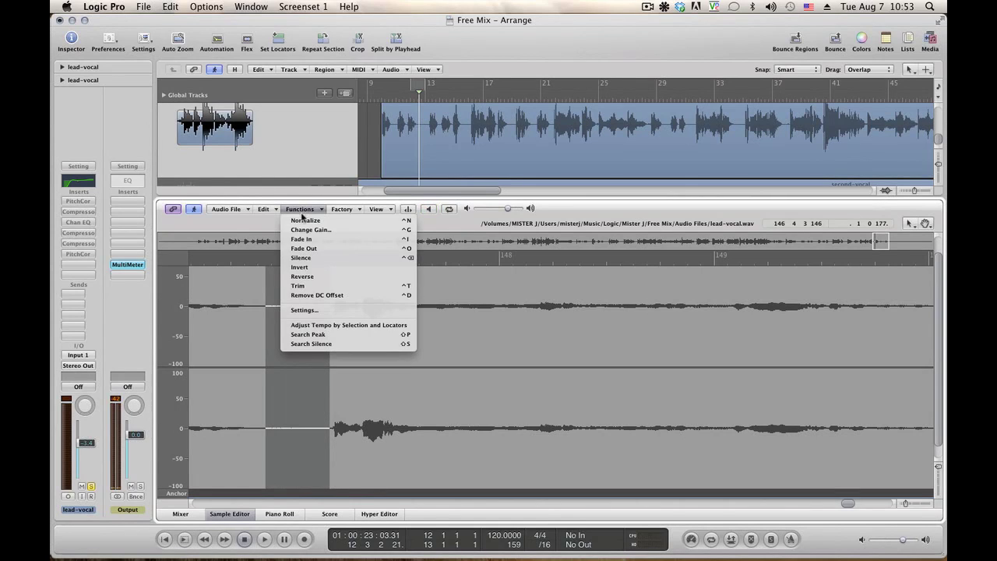
click(309, 259)
click(201, 324)
key(alt+space)
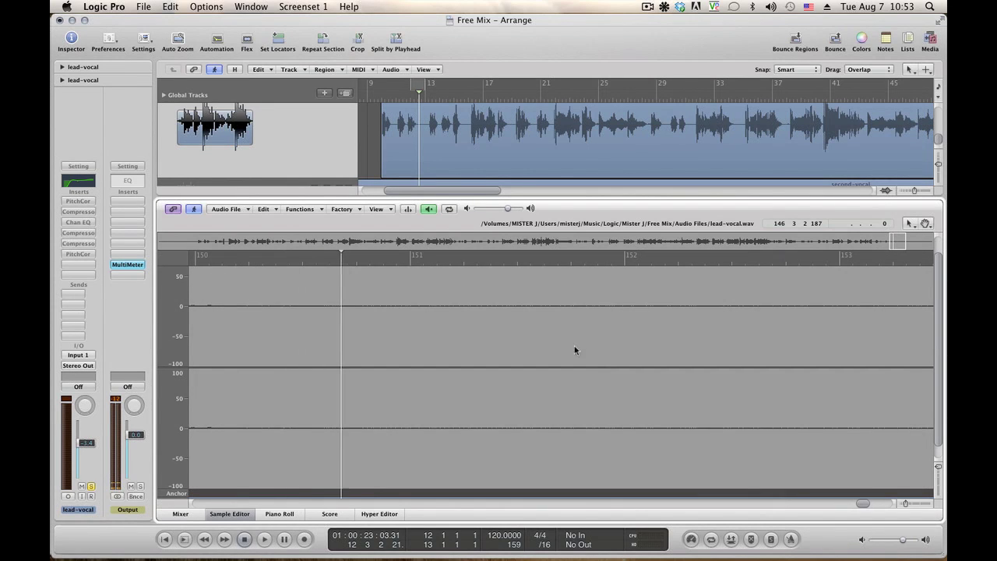
Step: Audition the noise from the start of bar 150, silence from its beat 2 to beat 2 of bar 152, and replay from beat 3
key(space)
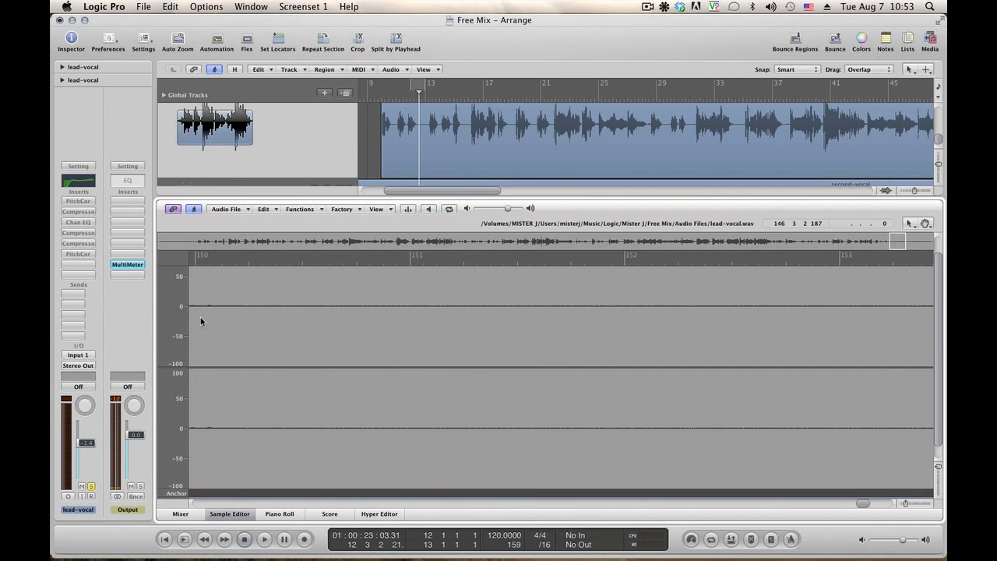
click(200, 317)
key(space)
drag(271, 312, 697, 306)
key(space)
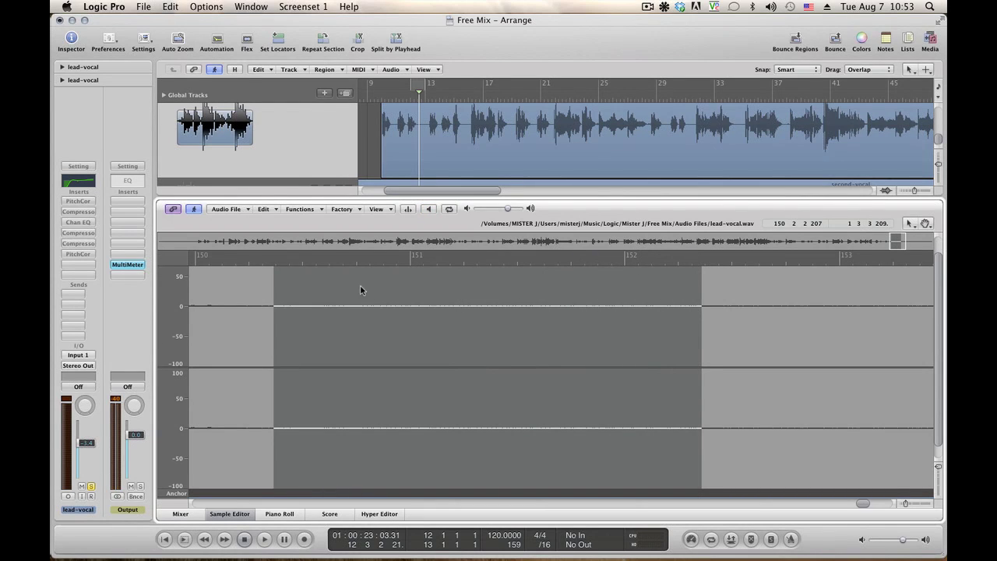
click(303, 209)
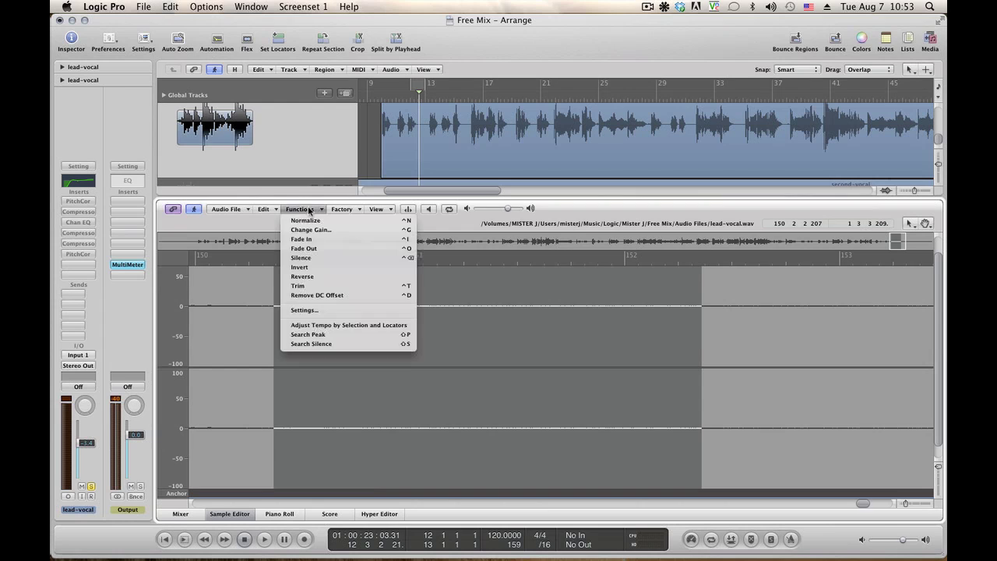
click(313, 258)
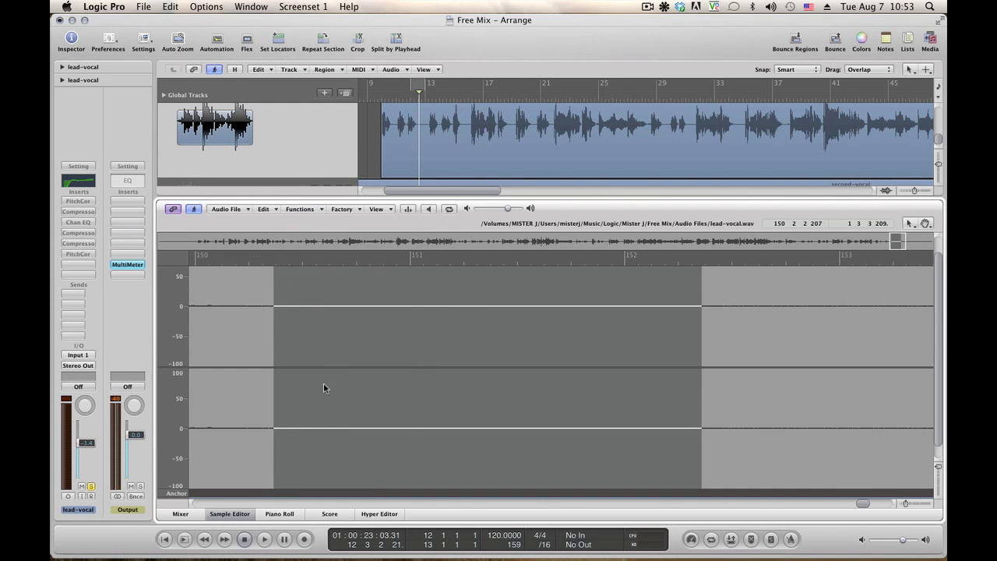
click(310, 393)
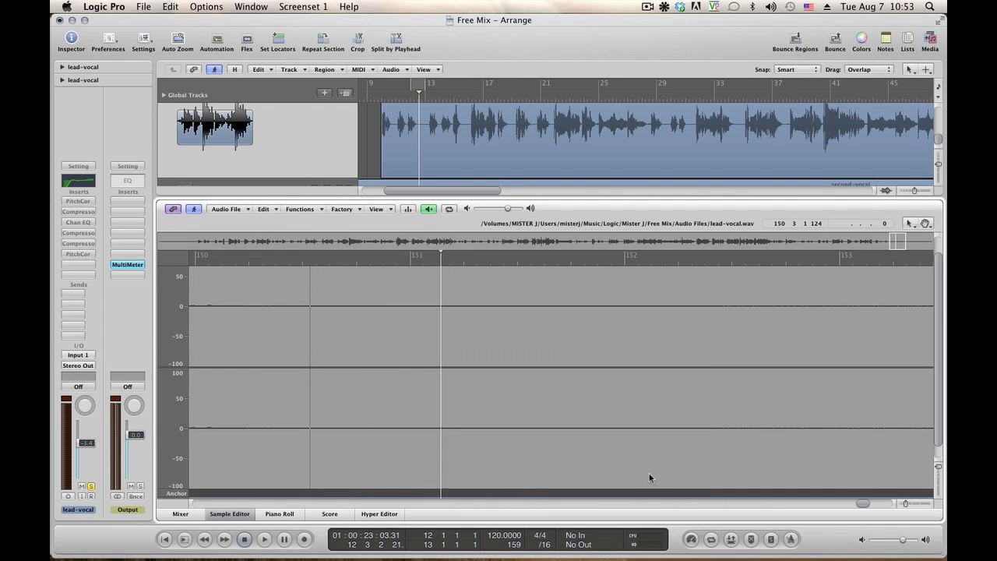
Step: Close the sample editor and trim the end of the lead-vocal region back to about bar 151
drag(868, 502, 902, 503)
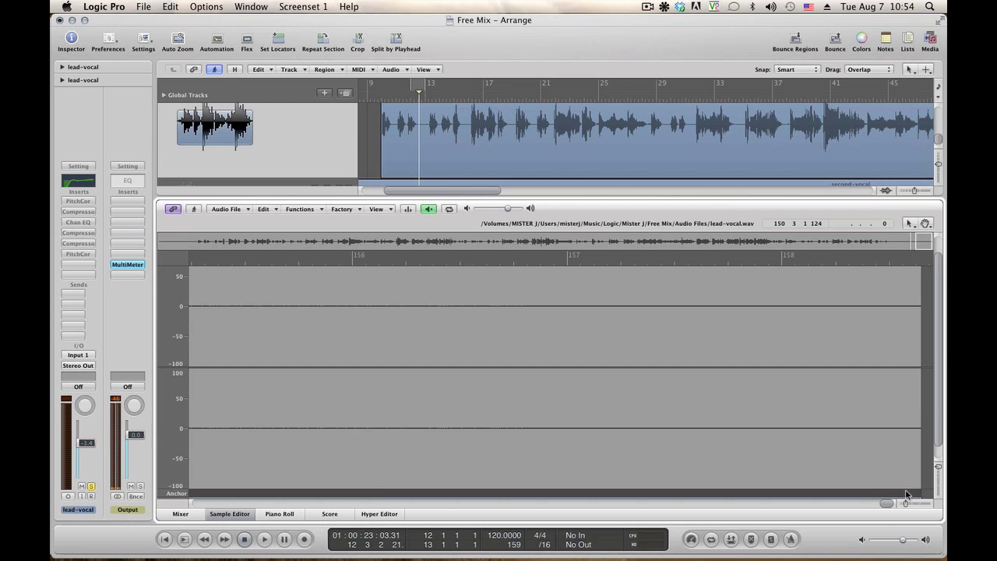
click(230, 515)
drag(421, 505, 797, 470)
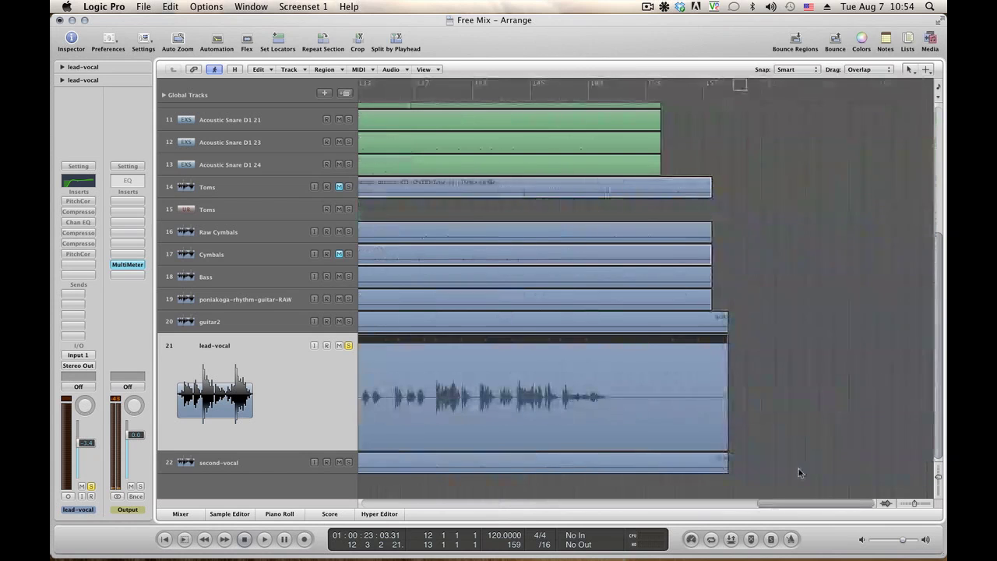
drag(726, 448, 618, 446)
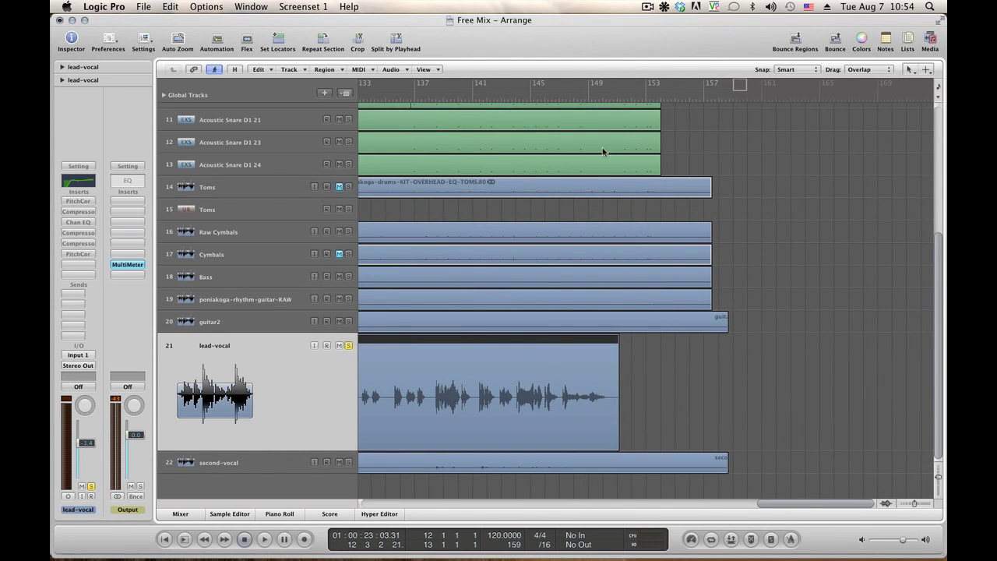
Step: Play the song's ending from about bar 146, turn off the lead-vocal solo and return the playhead to the project start
click(550, 102)
key(space)
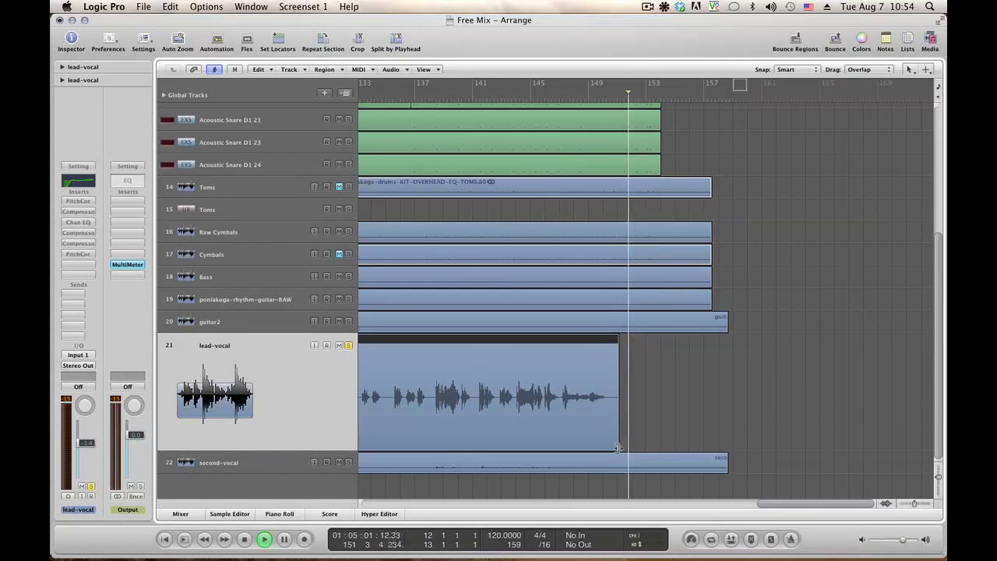
key(space)
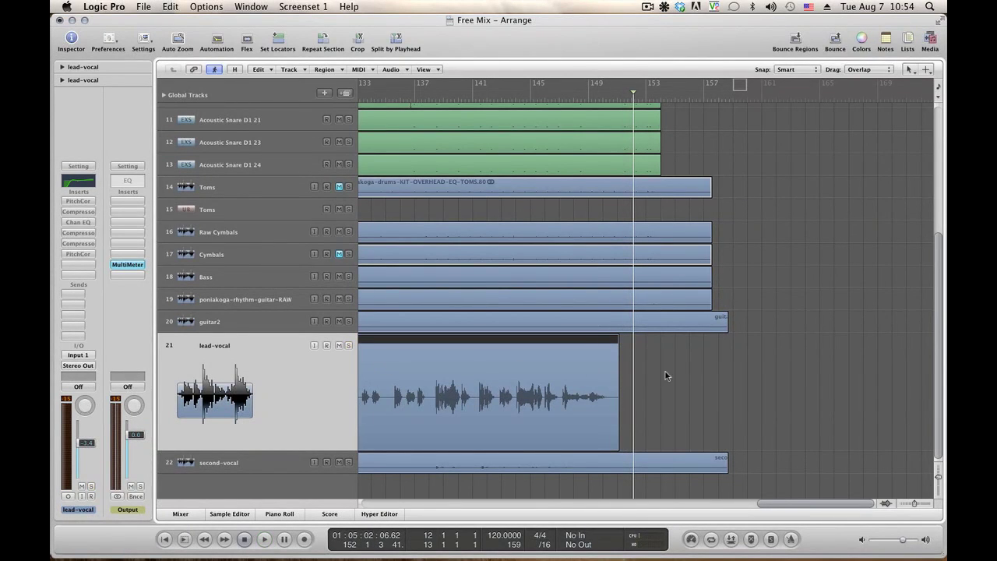
key(Return)
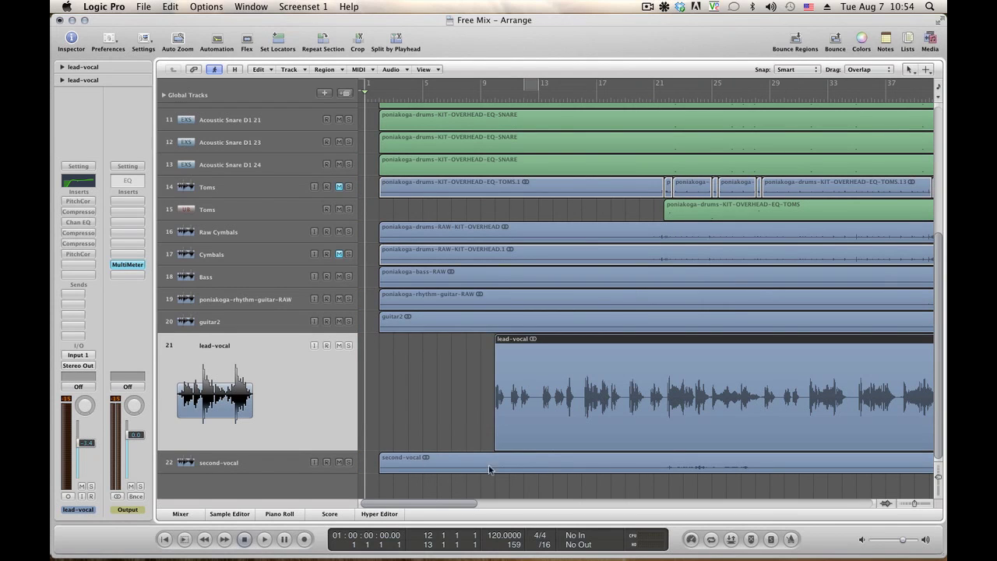
Step: Trim the start of the second-vocal region to just before the first phrase, at 21 4 3 110, refining the cut in the sample editor
click(253, 465)
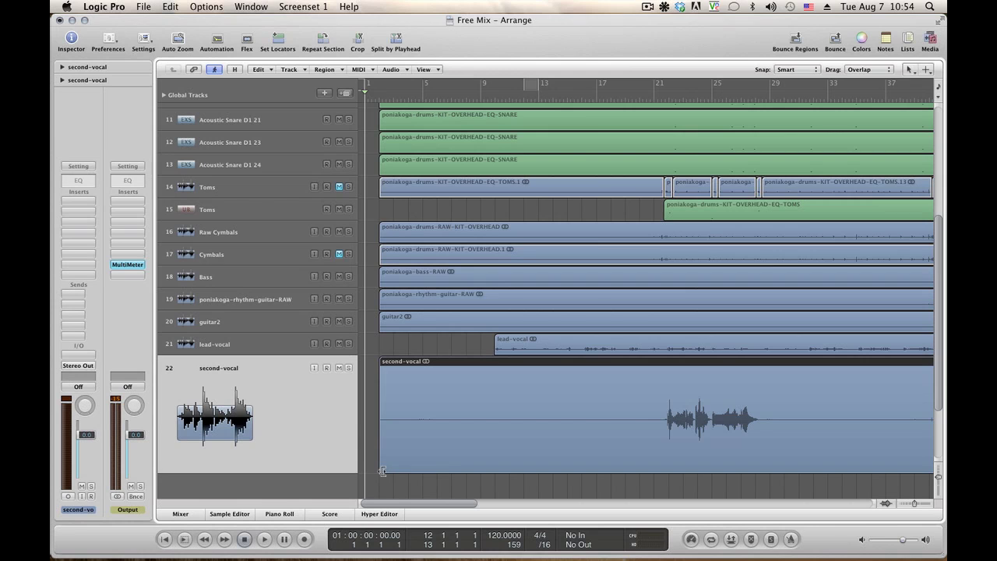
drag(382, 471, 666, 465)
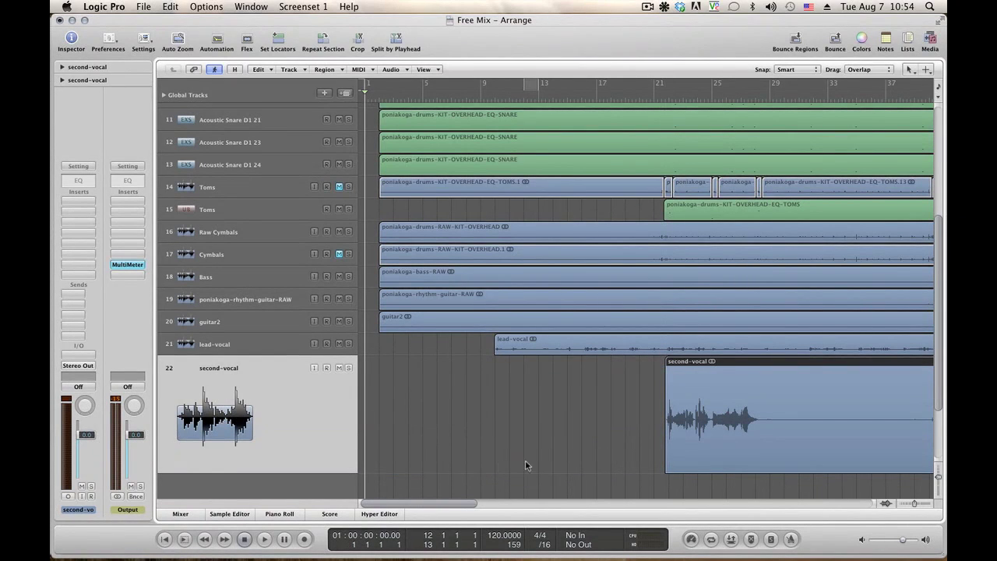
double_click(727, 363)
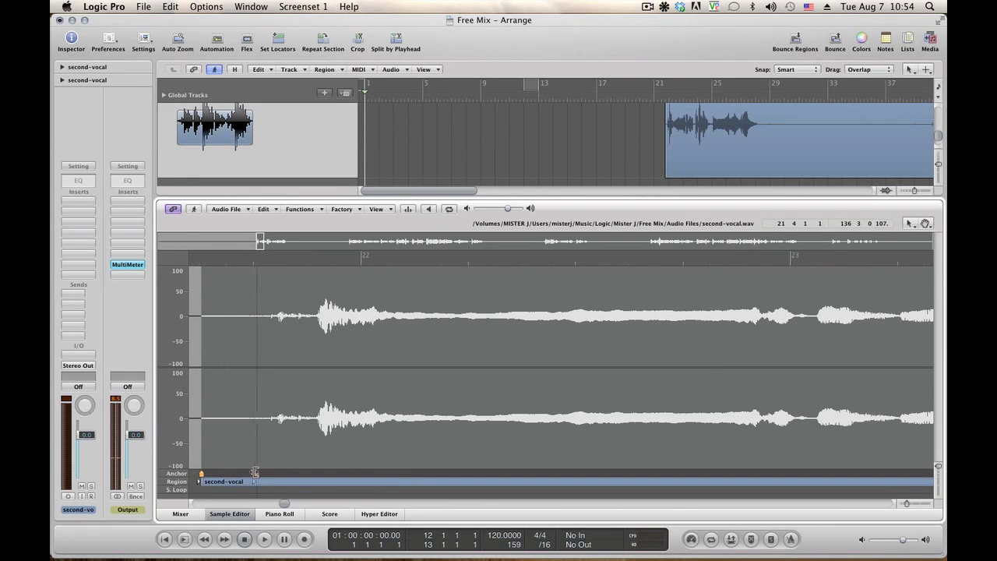
drag(255, 473, 264, 474)
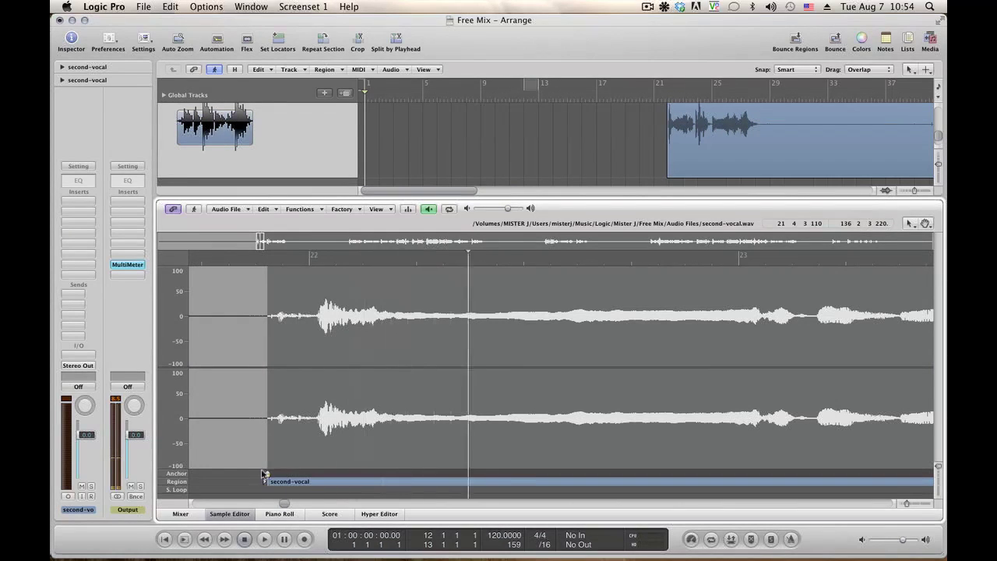
Step: Turn on playhead following in the sample editor and audition the gap from beat 4 of bar 24 to the start of bar 25
click(194, 209)
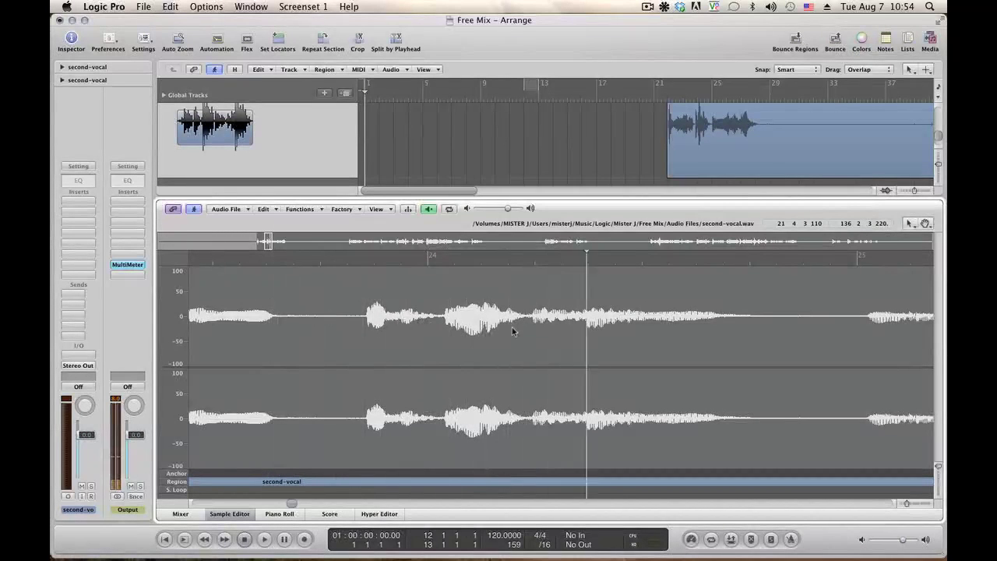
key(alt+space)
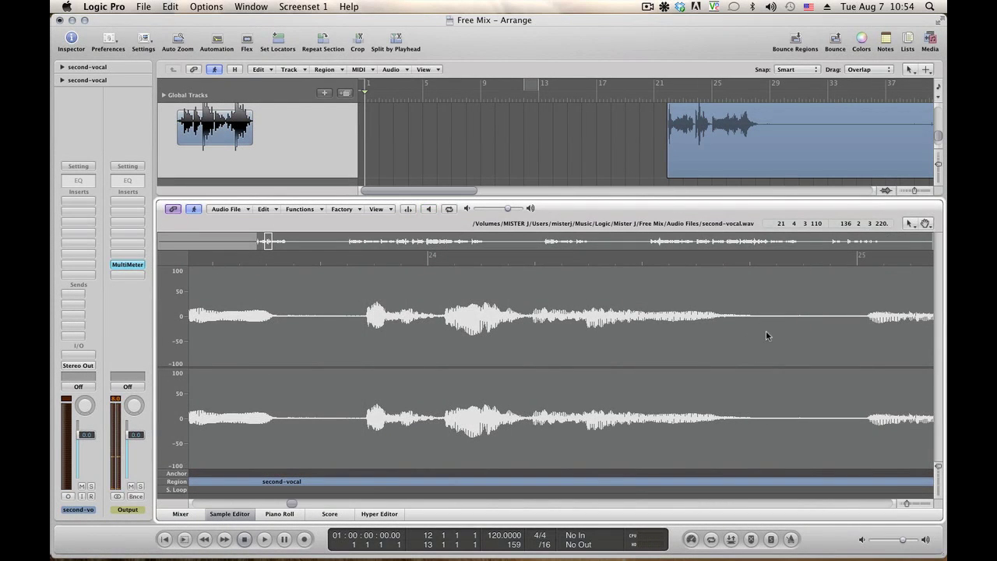
drag(767, 332, 861, 331)
key(alt+space)
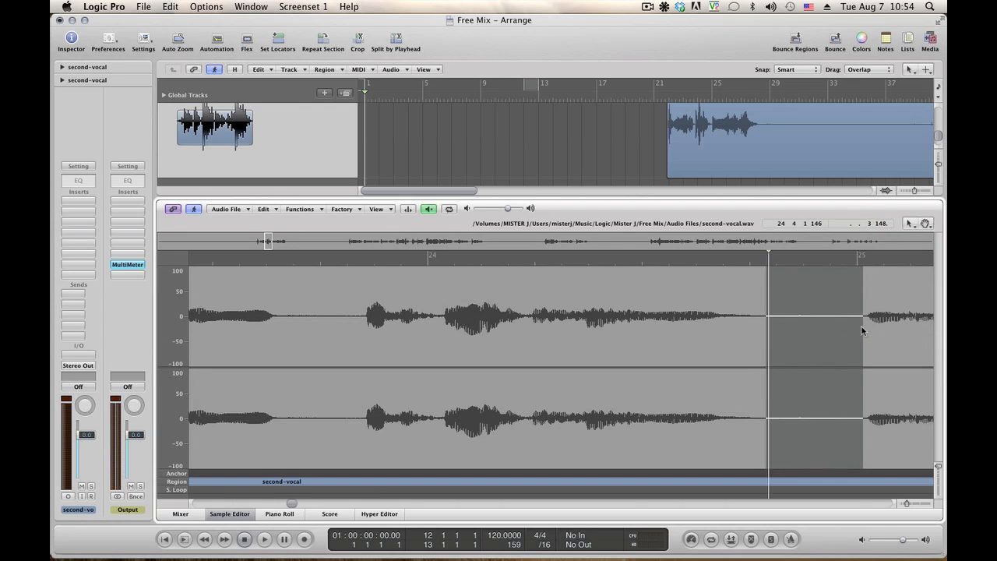
Step: Silence the second-vocal gap from 24 4 2 16 to just past bar 25 and replay from beat 3 of bar 23
drag(780, 332, 863, 329)
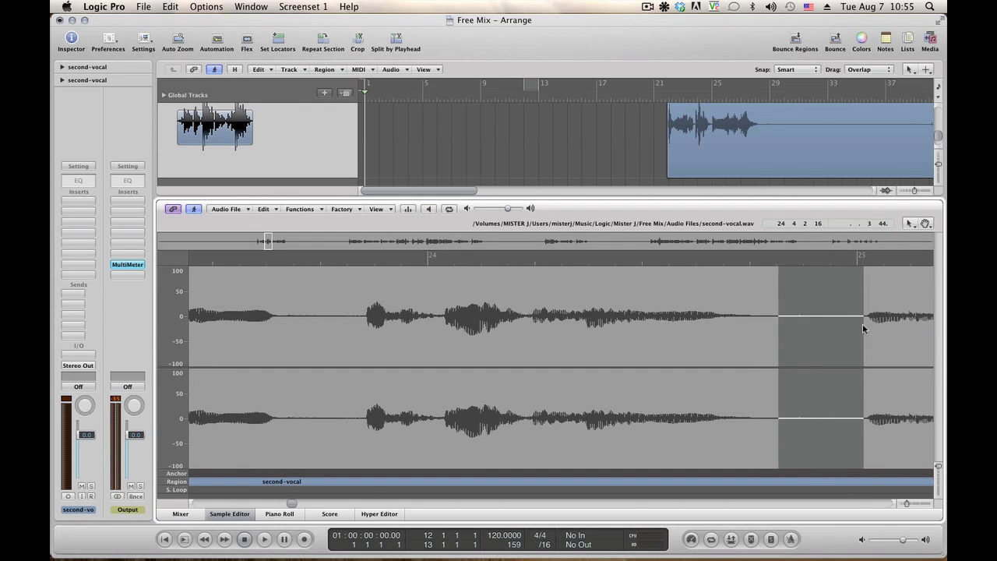
key(alt+space)
click(299, 210)
click(303, 258)
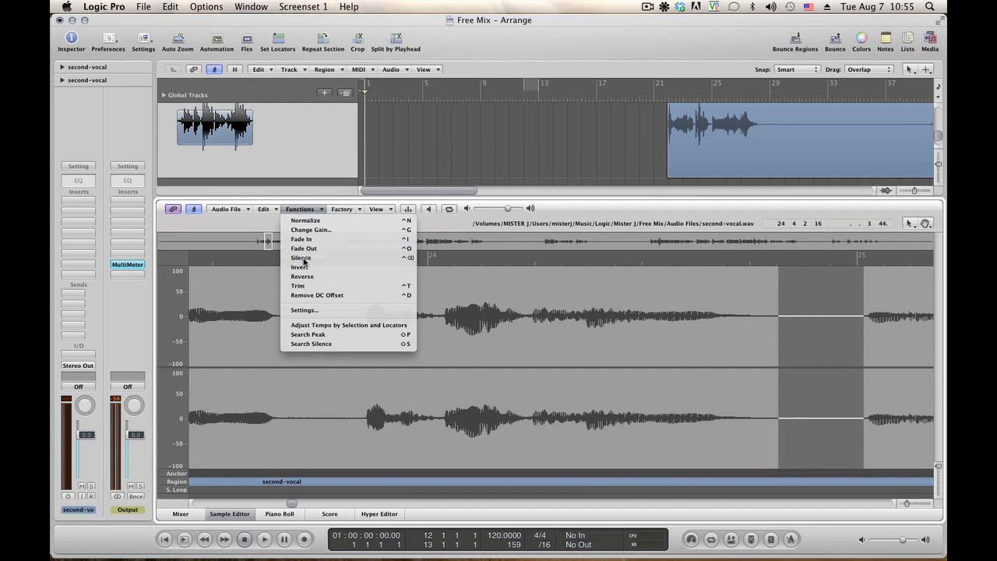
click(234, 337)
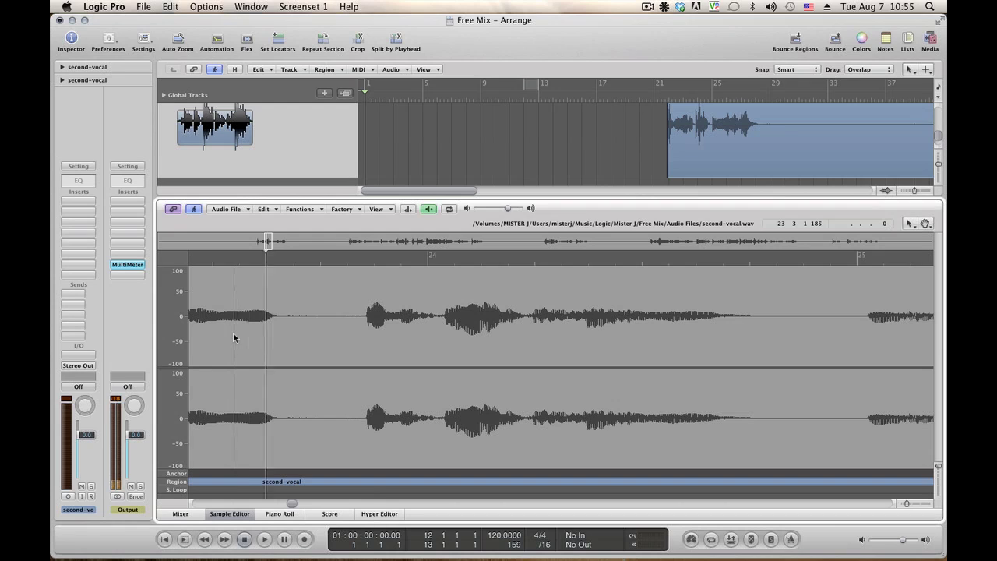
Step: Silence the gap from 23 3 4 89 to the phrase before bar 24 and replay from beat 3 of bar 23
drag(302, 337, 364, 337)
key(alt+space)
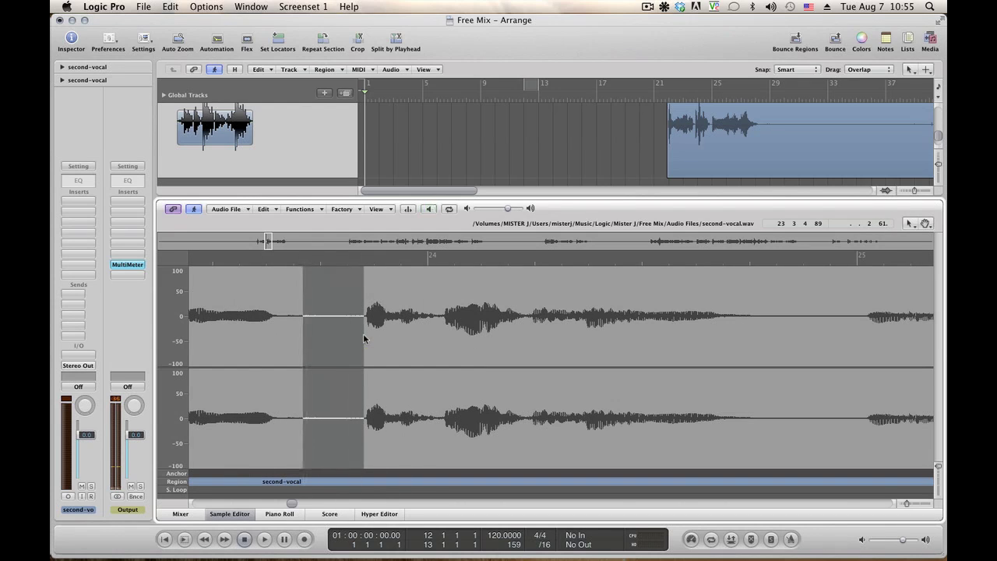
click(295, 209)
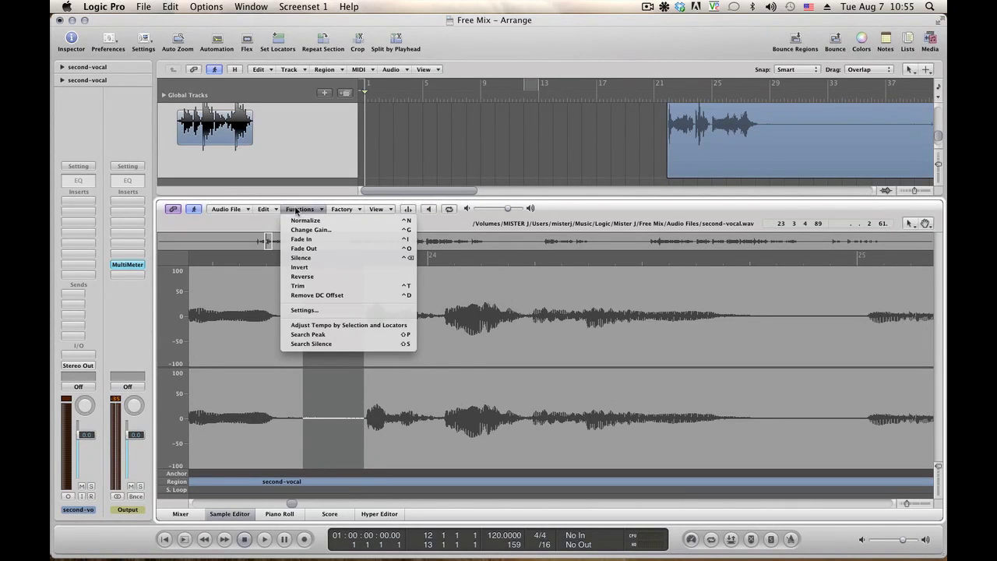
click(300, 258)
click(225, 345)
key(alt+space)
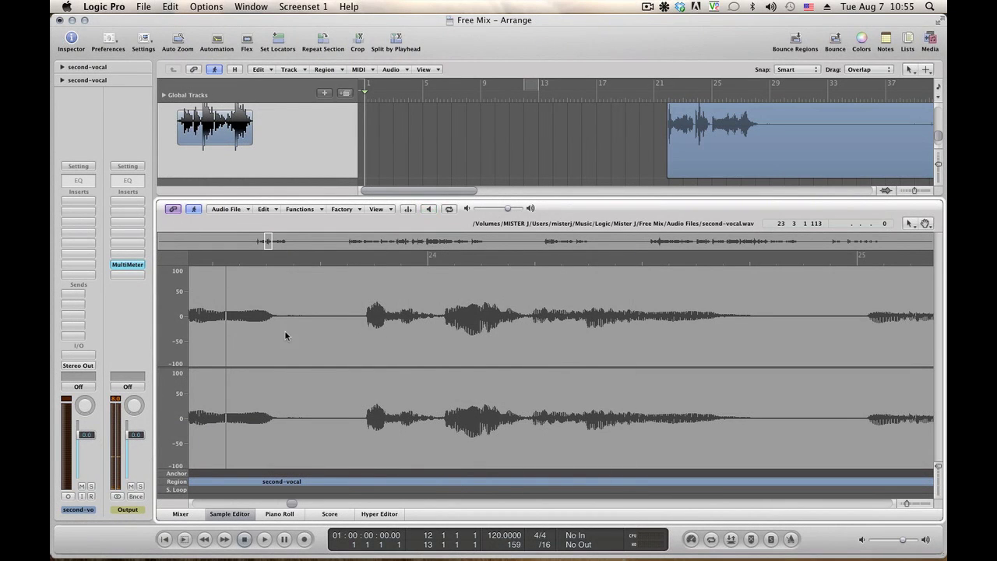
Step: Silence the remaining noise right after the phrase, from 23 3 3 160, and replay from beat 3 of bar 23 through the following phrases
drag(285, 335, 349, 337)
key(alt+space)
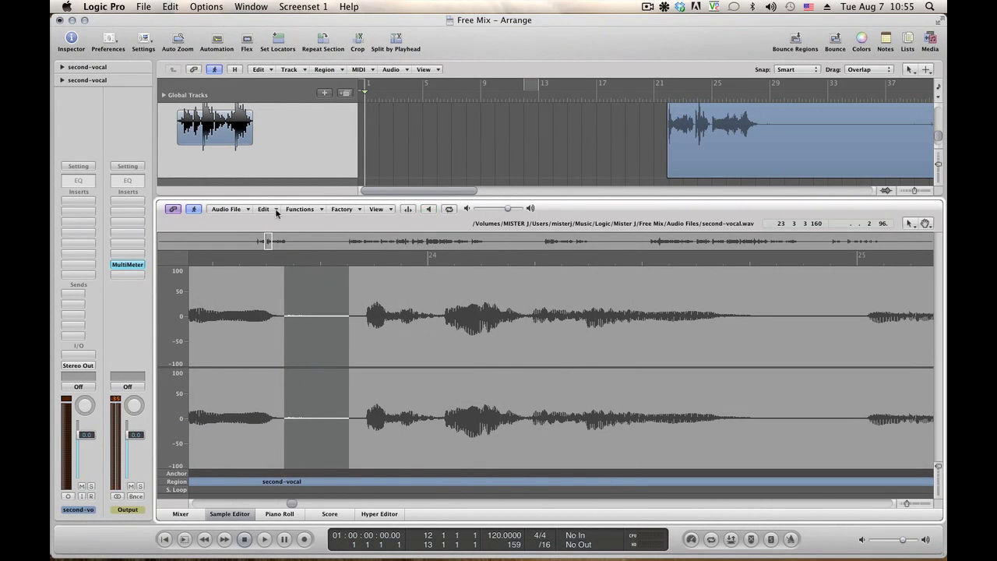
click(298, 209)
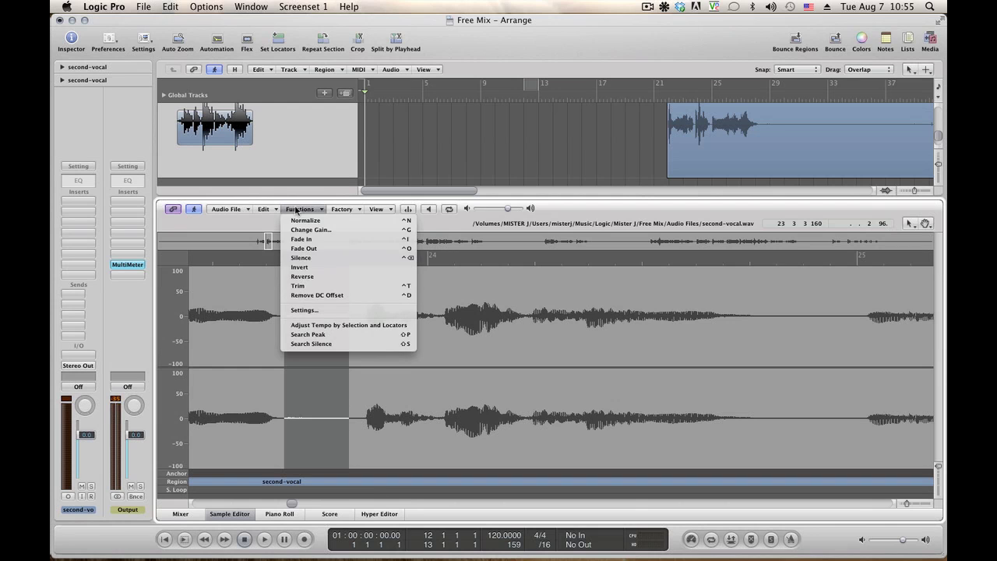
click(314, 259)
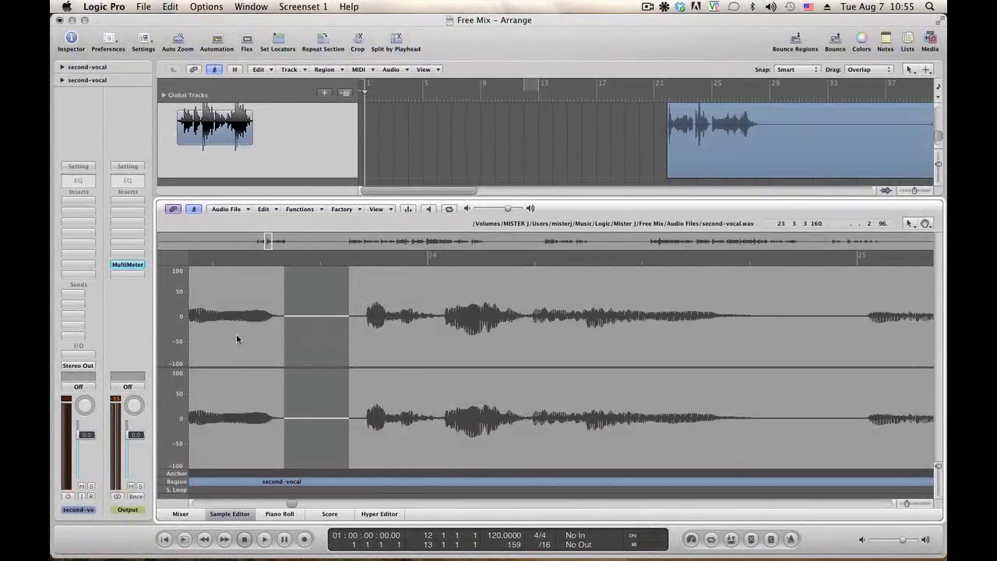
click(231, 338)
key(alt+space)
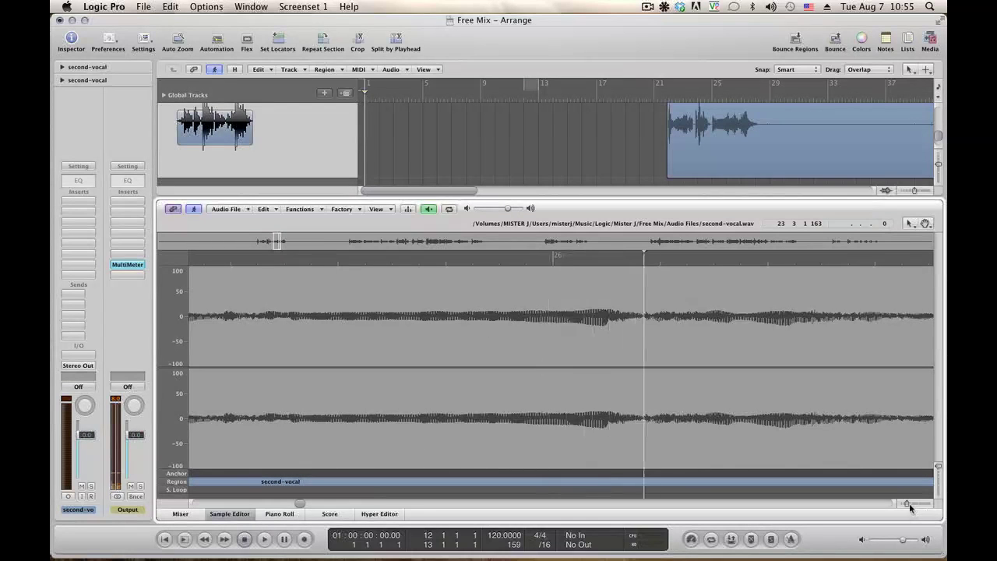
drag(909, 503, 904, 505)
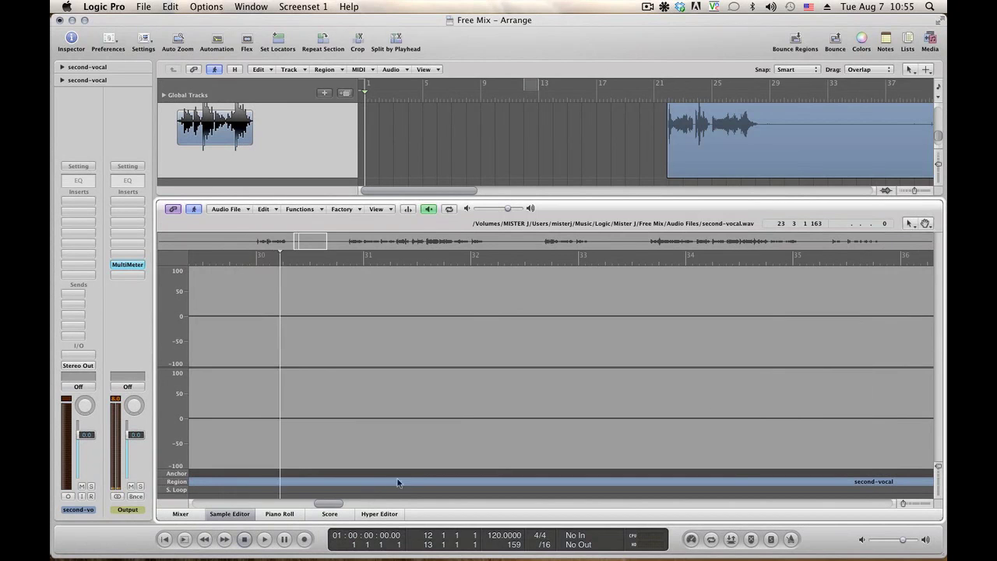
Step: Close the sample editor and split the second-vocal region with the Scissors tool at about bar 28 and beat 3 of bar 40
click(229, 514)
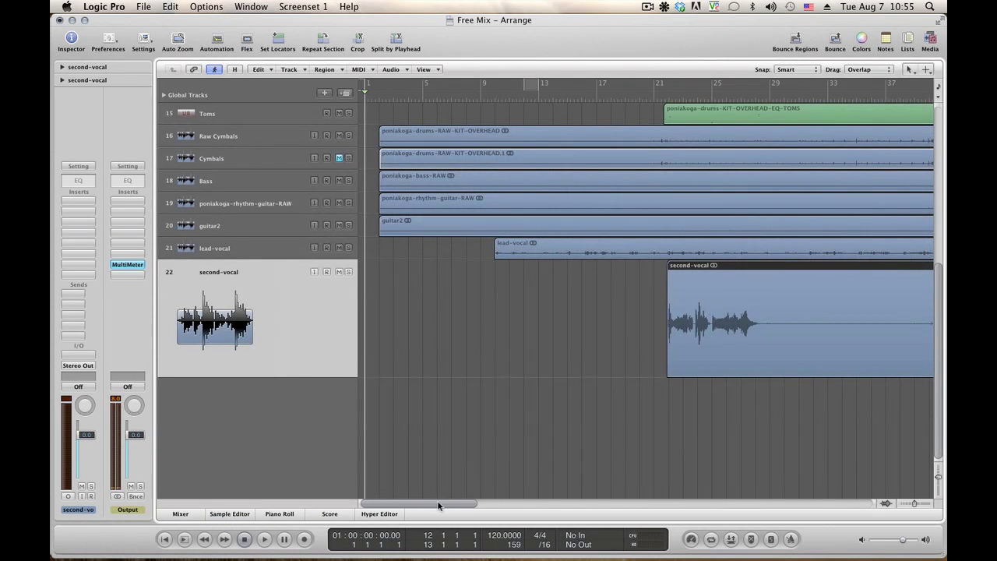
drag(438, 506, 499, 506)
key(Escape)
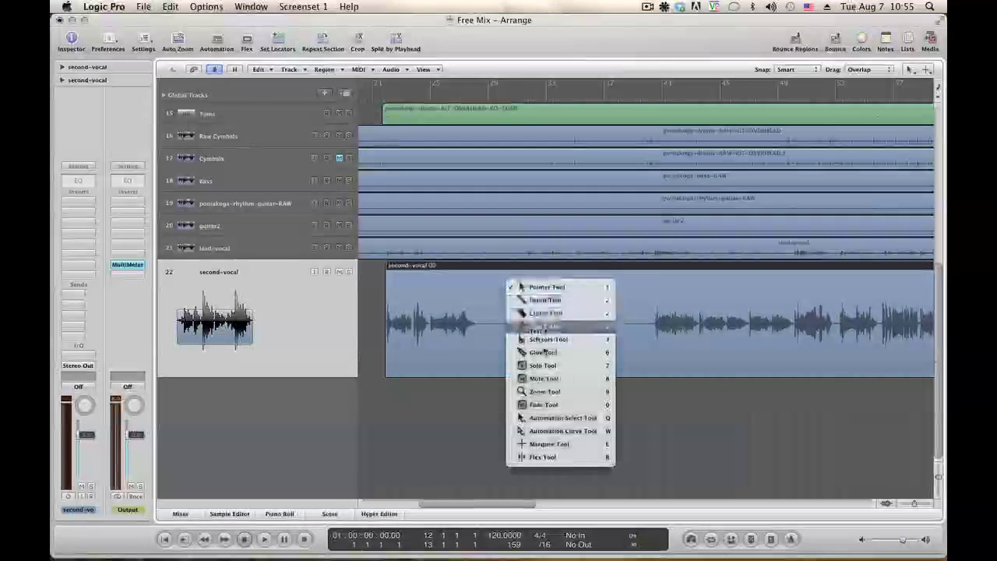
click(489, 267)
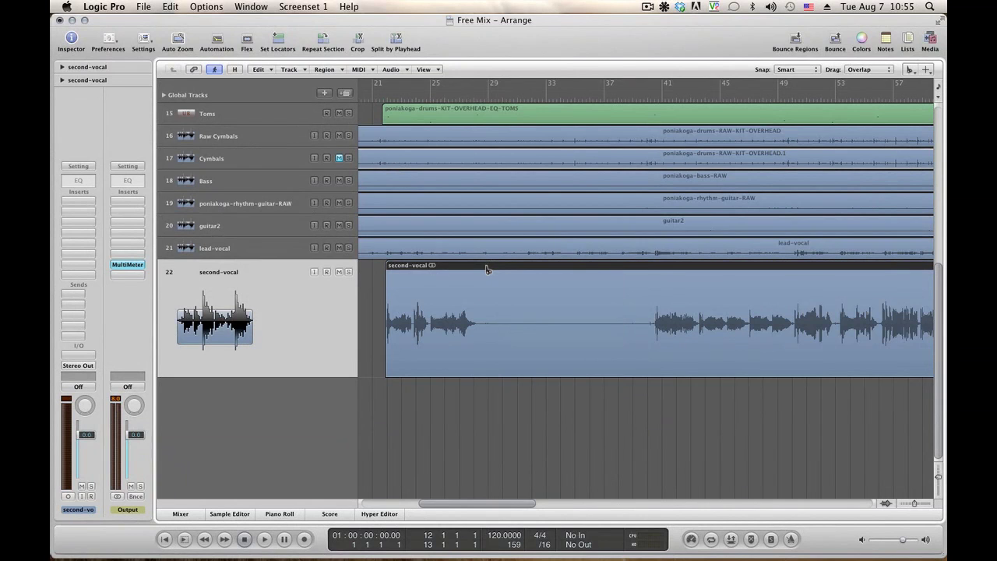
drag(487, 269, 478, 274)
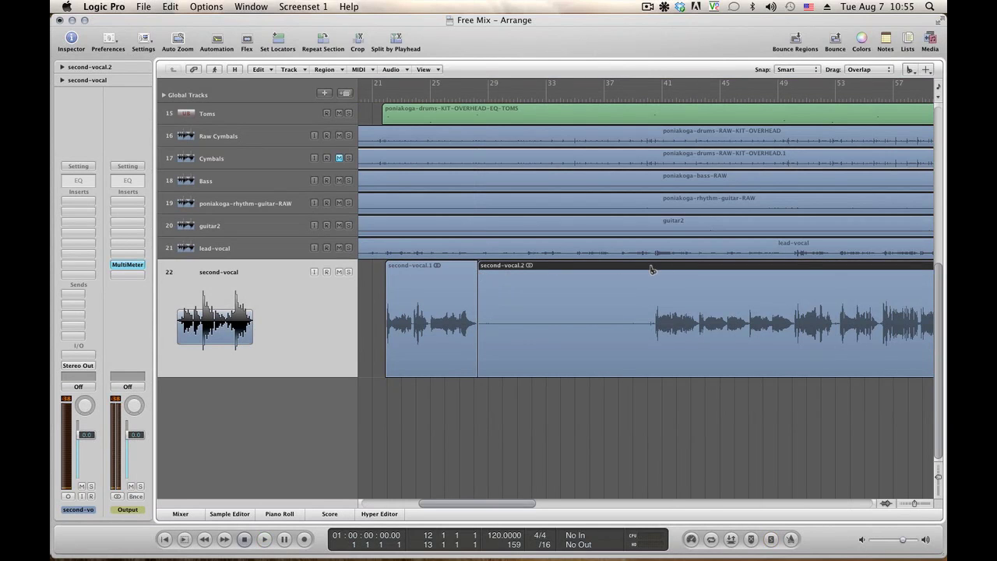
drag(653, 269, 655, 270)
Step: Switch back to the Pointer tool and delete the empty second-vocal piece between about bars 28 and 40
key(Escape)
click(612, 298)
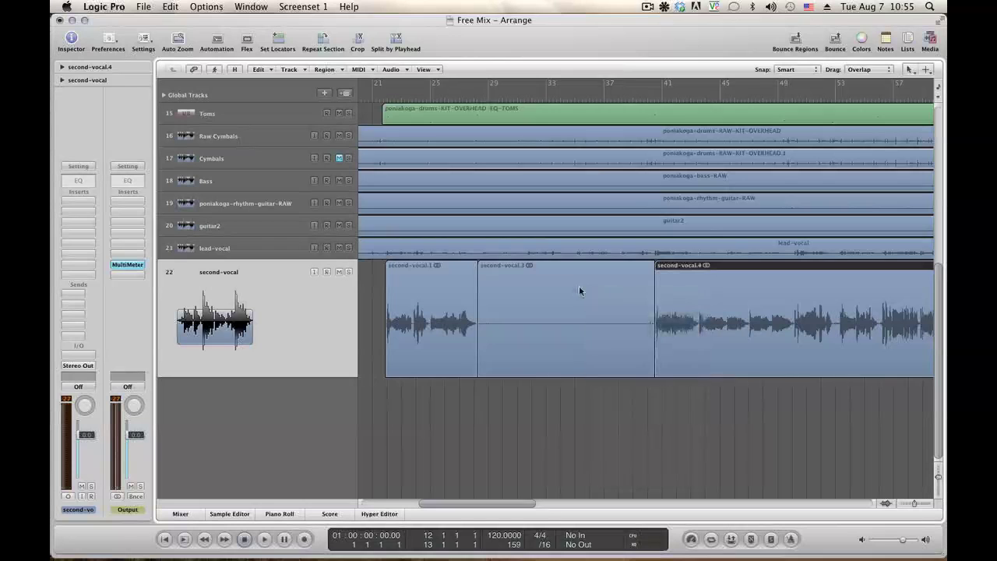
click(578, 286)
key(Delete)
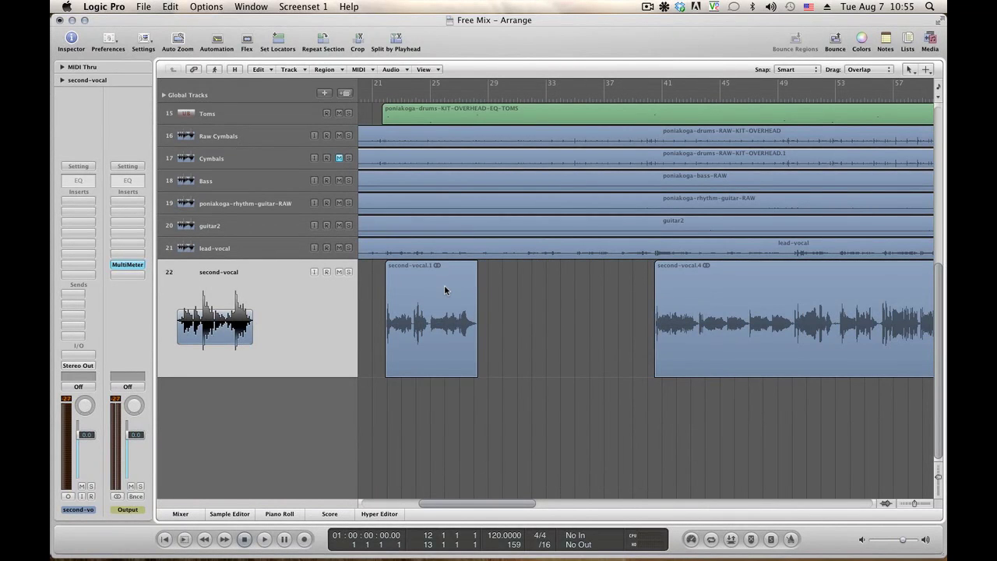
Step: Open the first second-vocal region in the sample editor, audition its ending from bar 27 and close the editor
double_click(444, 286)
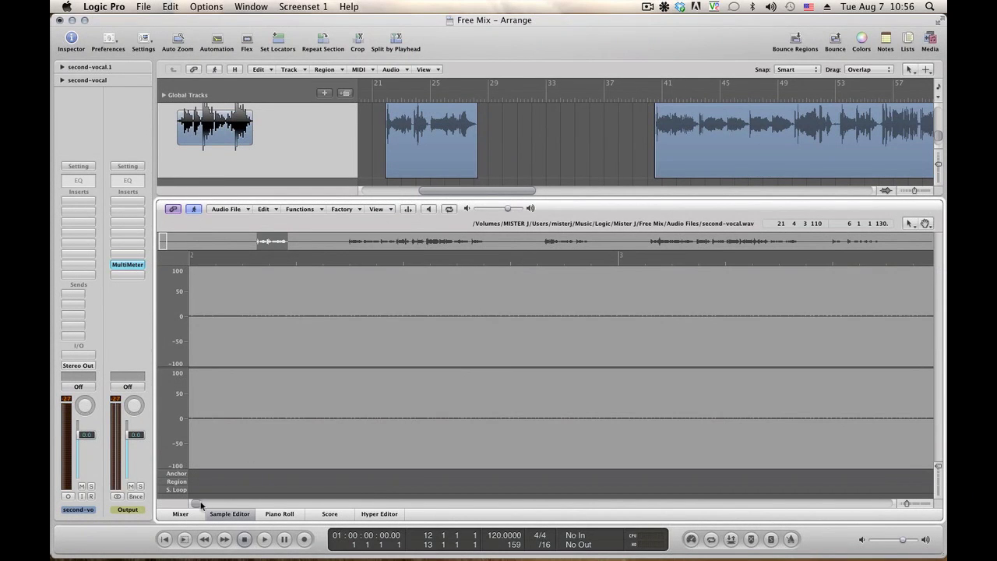
drag(352, 504, 309, 501)
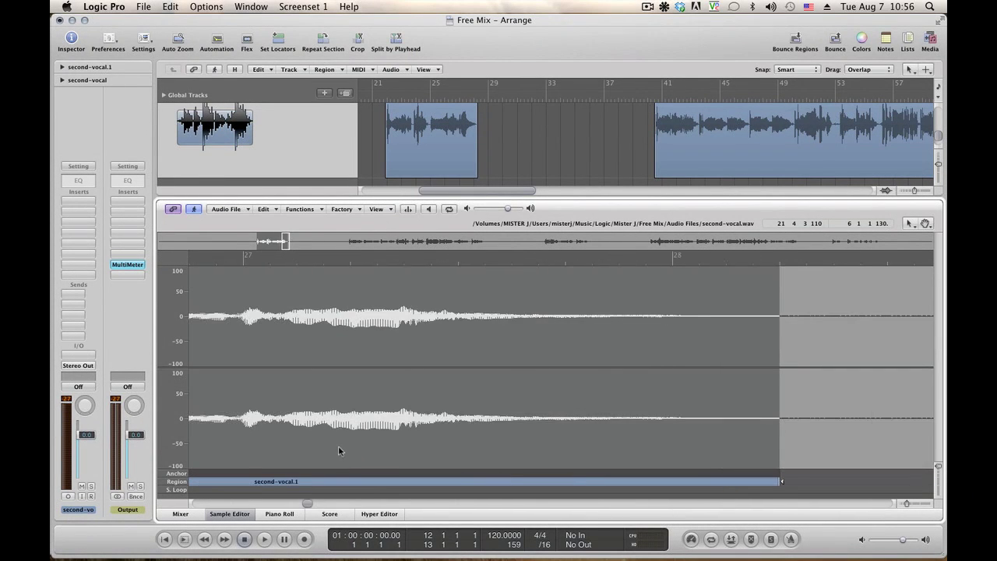
click(281, 374)
key(space)
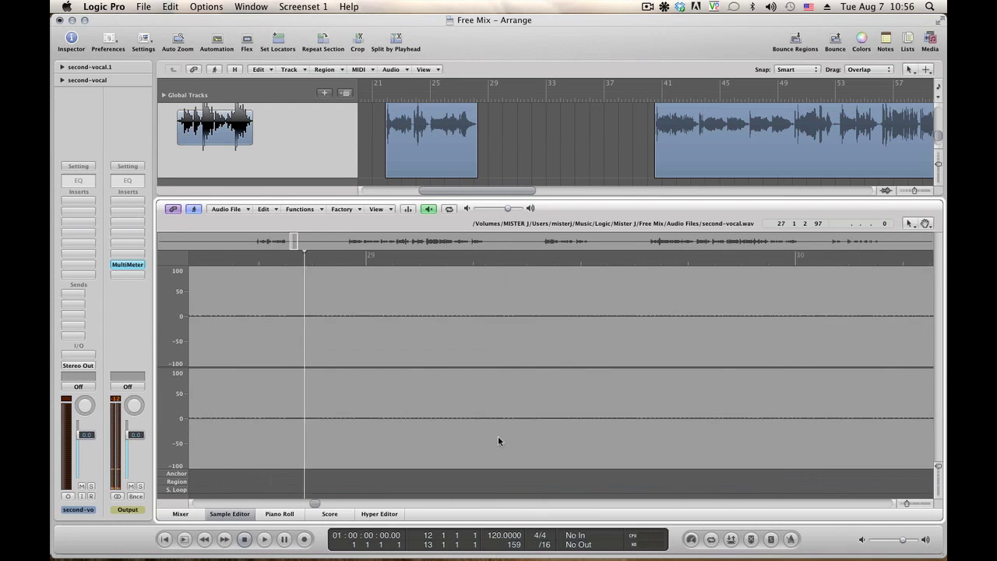
key(space)
click(244, 514)
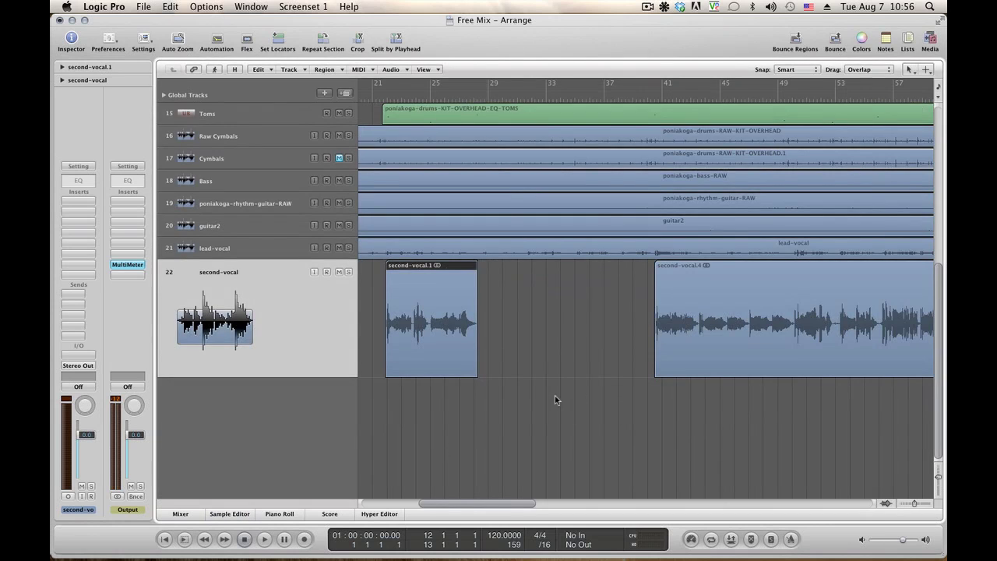
Step: Open the second-vocal region starting in bar 40 in the sample editor and play the song briefly from its start
click(670, 291)
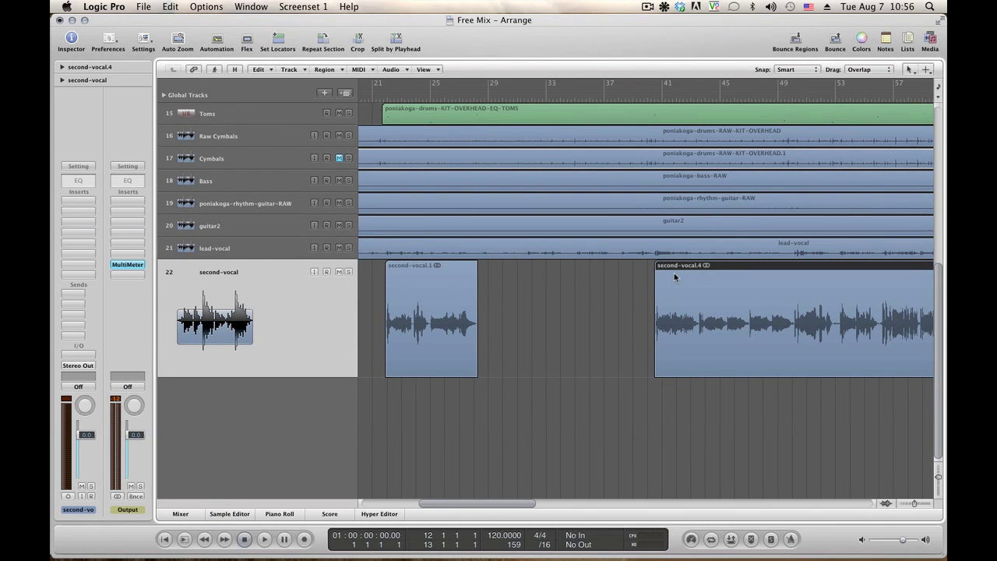
double_click(674, 272)
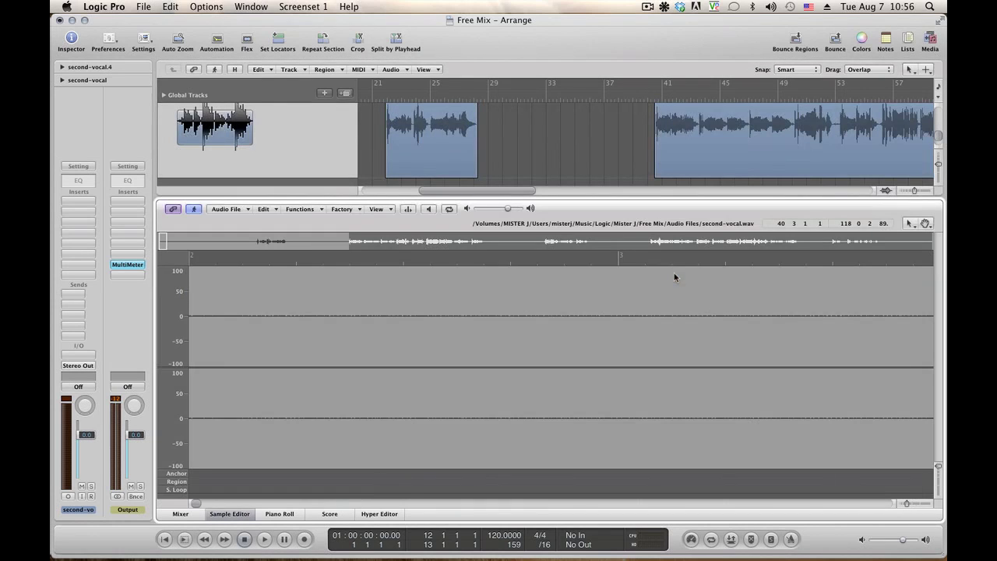
double_click(653, 98)
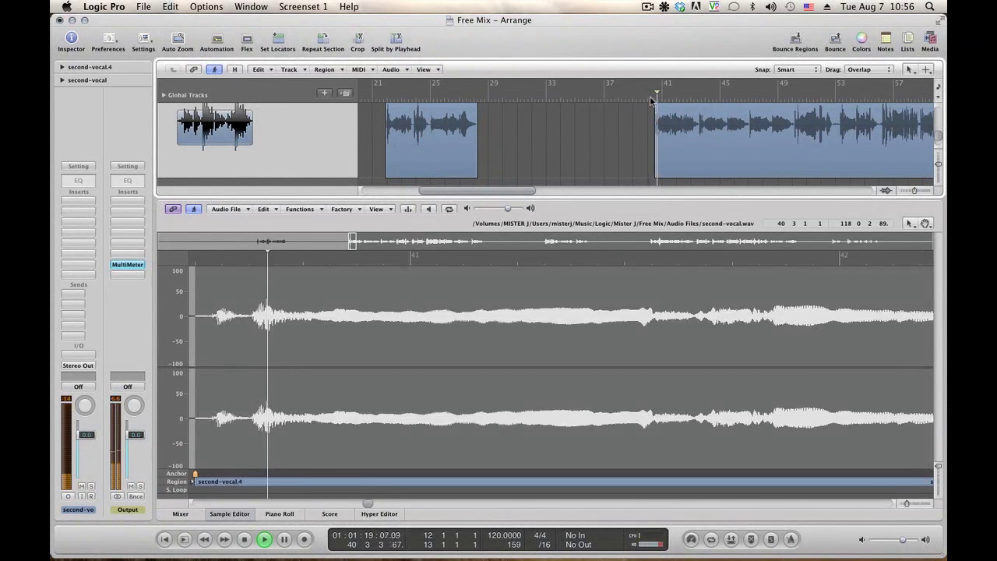
key(space)
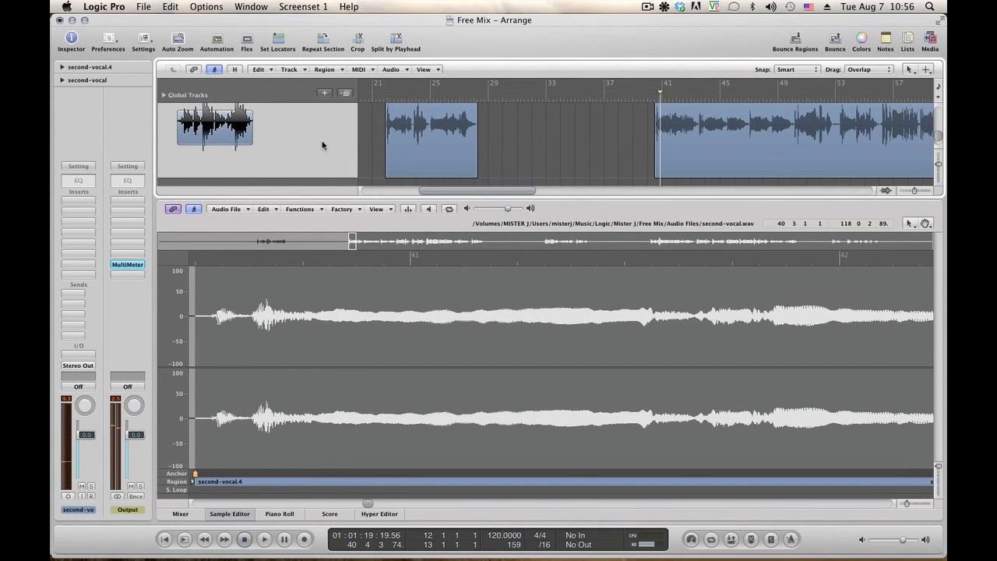
Step: Solo the second-vocal track so it can be heard on its own
scroll(322, 144, down, 3)
scroll(330, 154, up, 2)
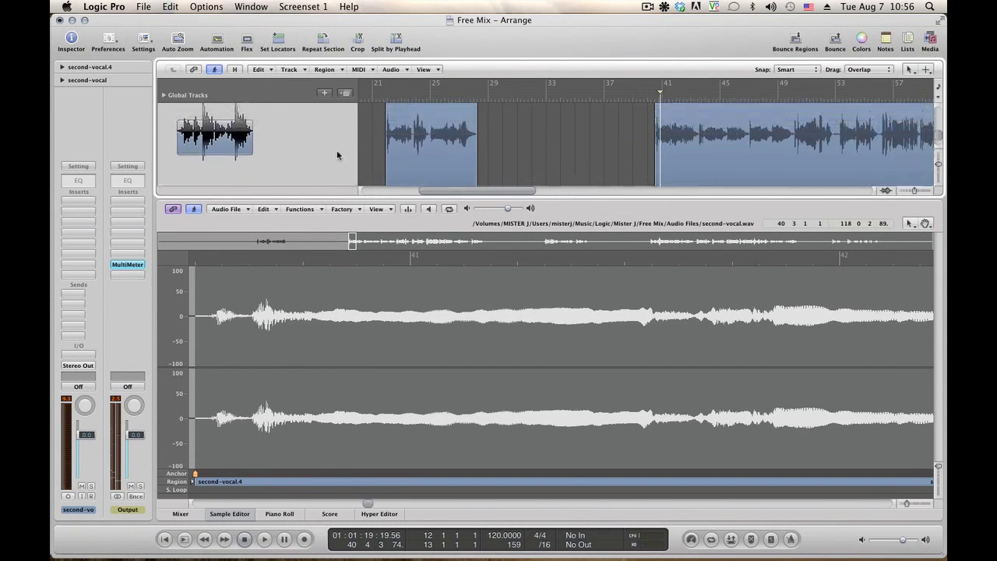
click(348, 104)
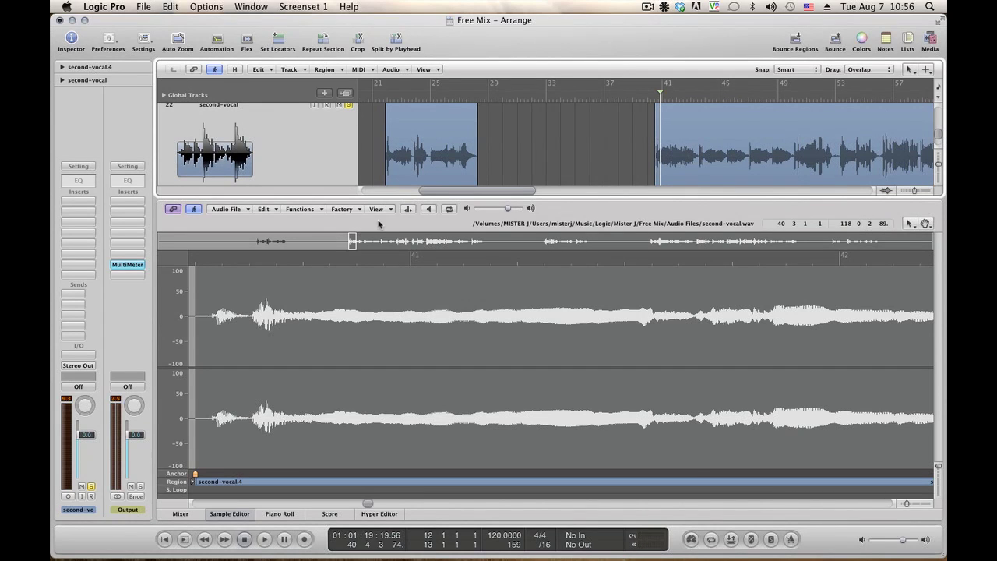
Step: Audition the beginning of the second-vocal region and trim its start slightly to position 40 3 1 121
click(193, 330)
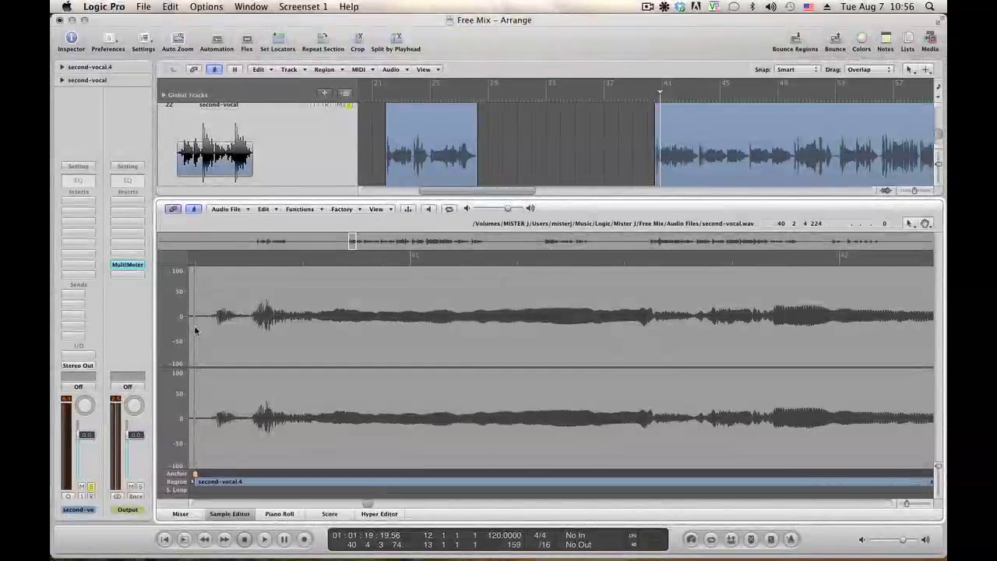
key(alt+space)
key(alt+space)
drag(204, 482, 212, 482)
key(alt+space)
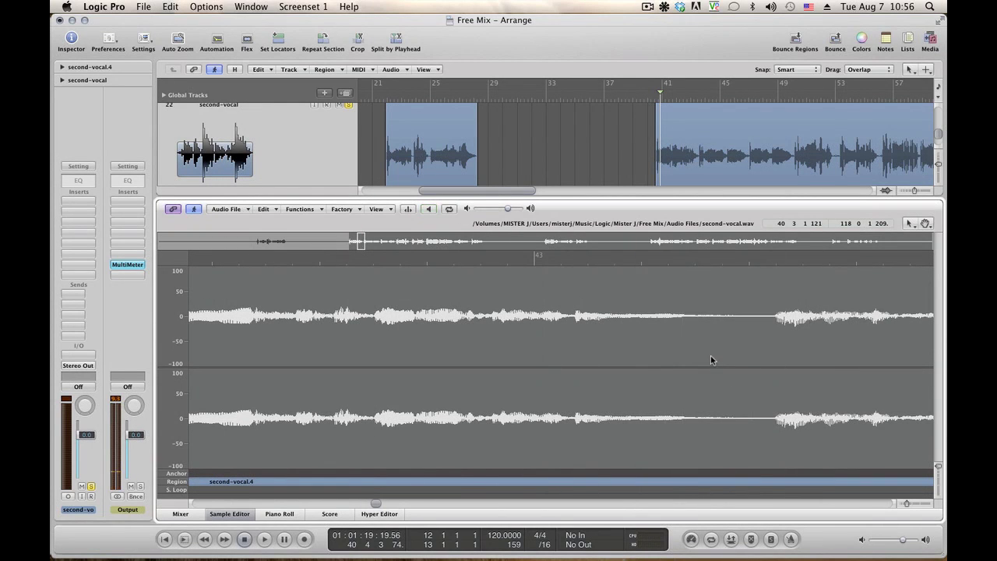
Step: Silence the noise between phrases from about 43 2 3 117 up to the next word and audition the result
drag(709, 355, 771, 354)
key(space)
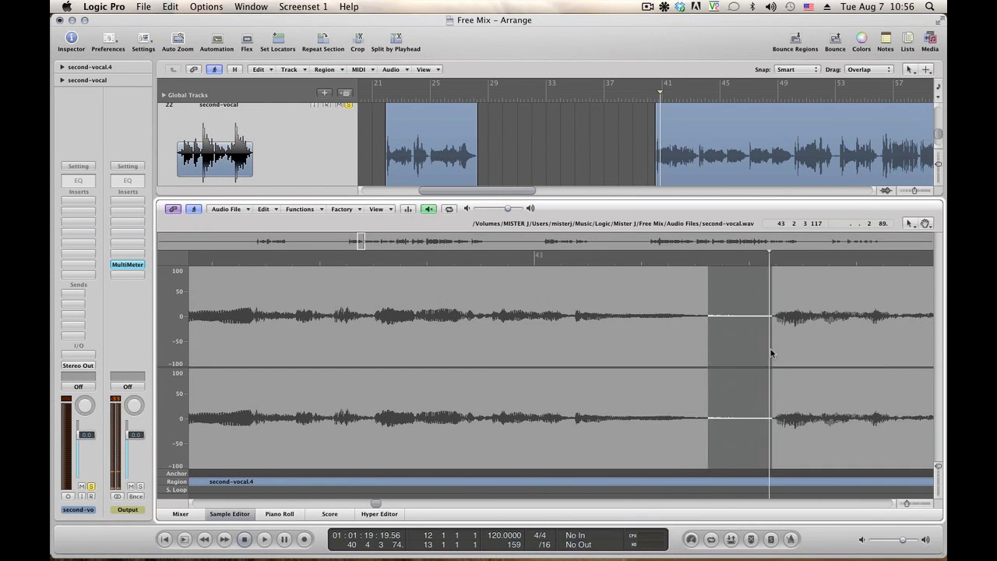
click(312, 208)
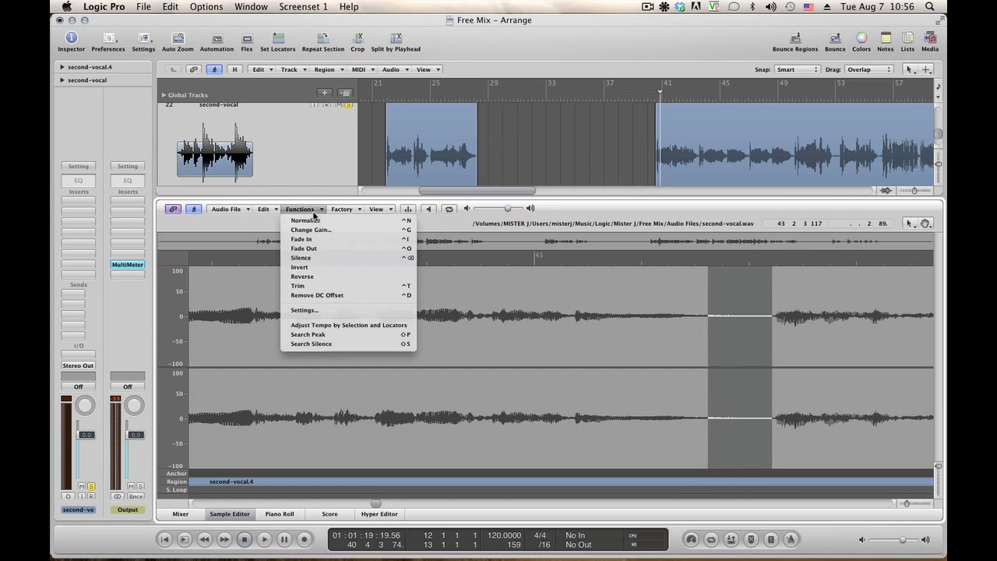
click(322, 260)
click(475, 319)
key(space)
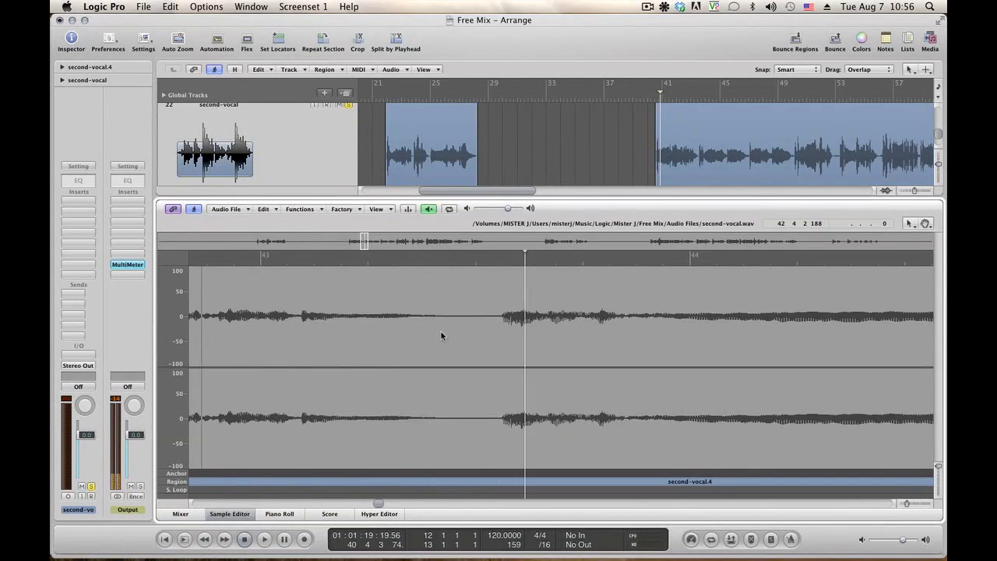
Step: Silence the remaining noise in the bar 43 gap, starting from 43 2 3 22, and play it back
drag(424, 329, 483, 330)
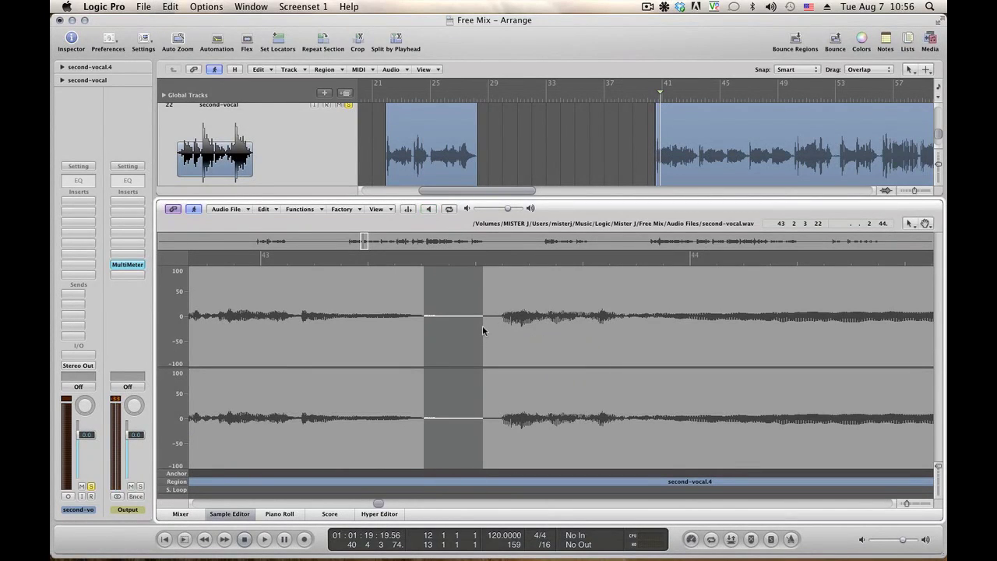
click(320, 210)
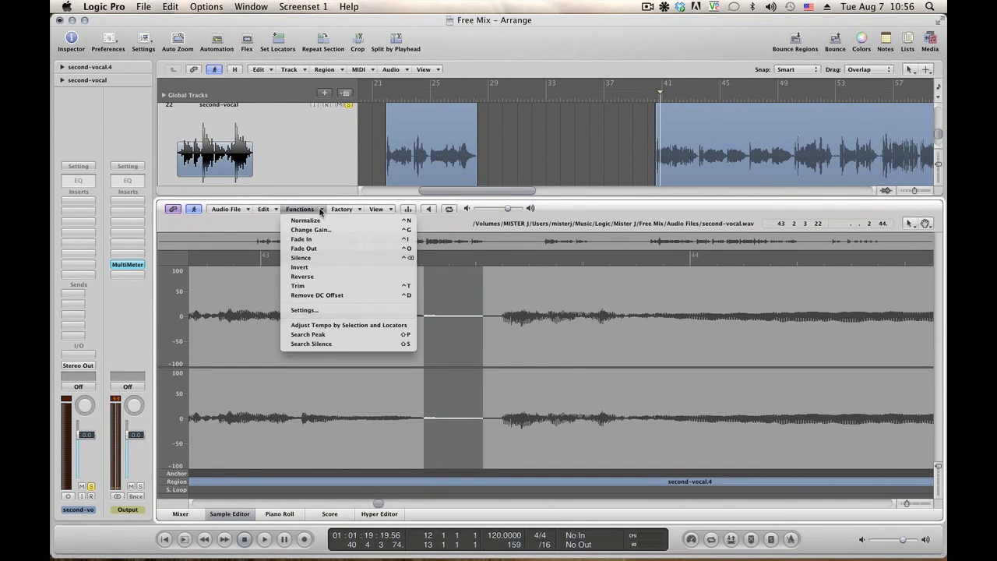
click(312, 231)
key(Return)
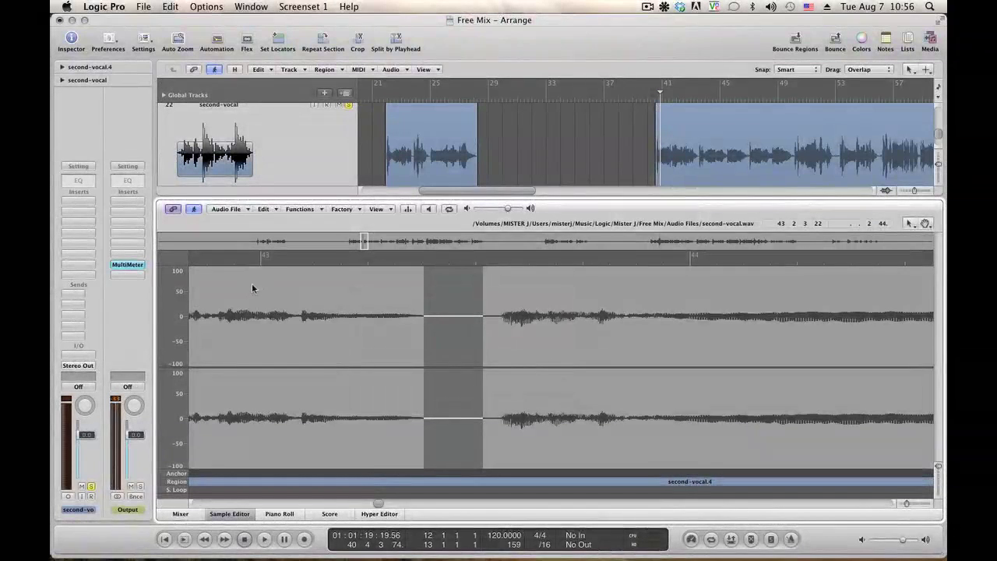
click(239, 292)
key(alt+space)
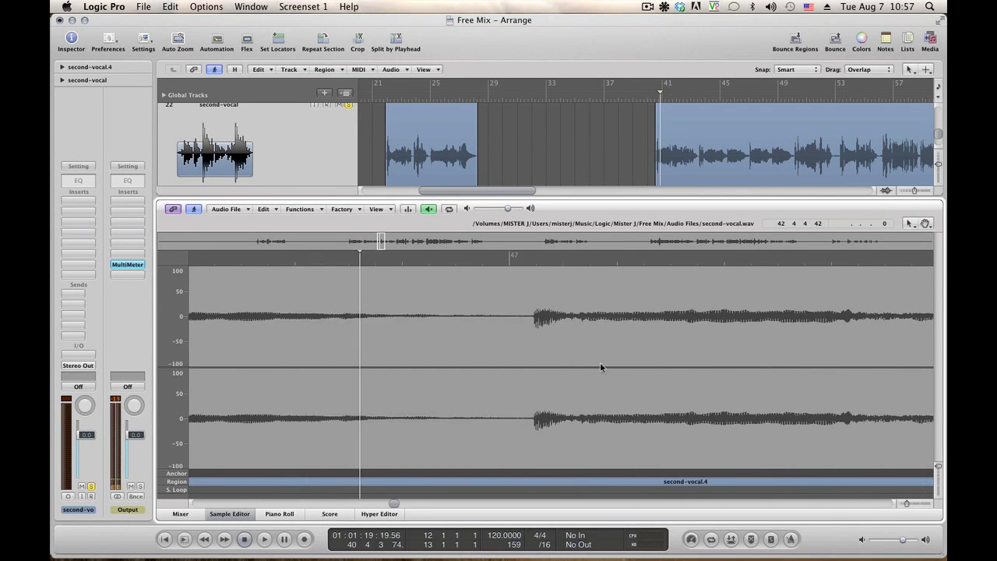
Step: Silence the gap just before the phrase at bar 47, starting from 46 4 2 226, and continue auditioning
key(alt+space)
drag(455, 322, 532, 327)
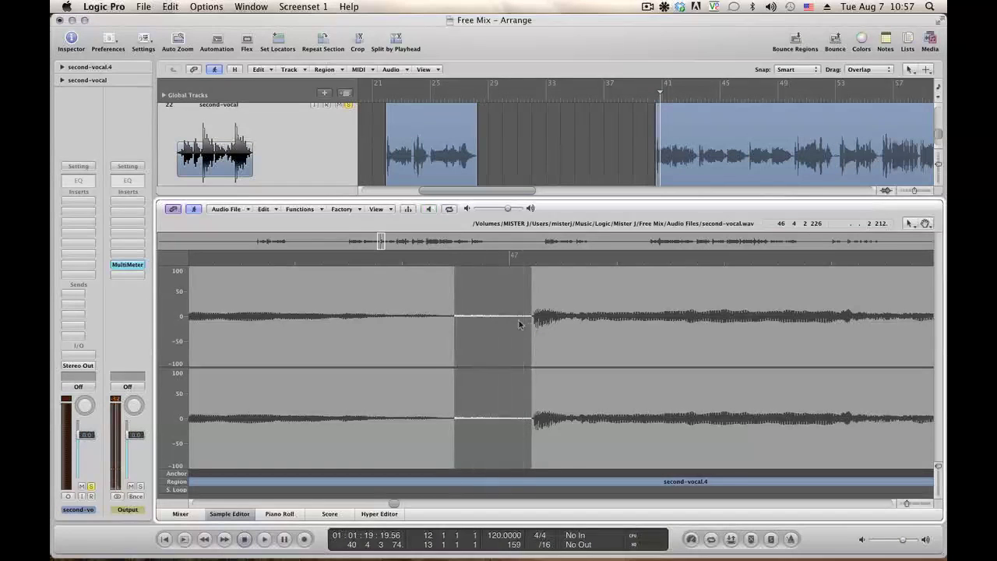
click(301, 209)
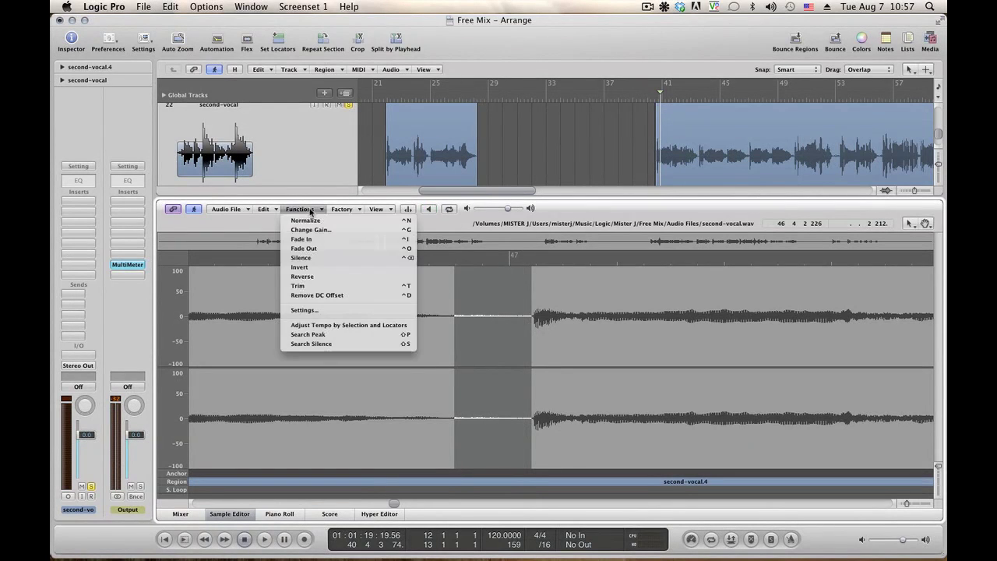
click(312, 267)
click(288, 294)
key(alt+space)
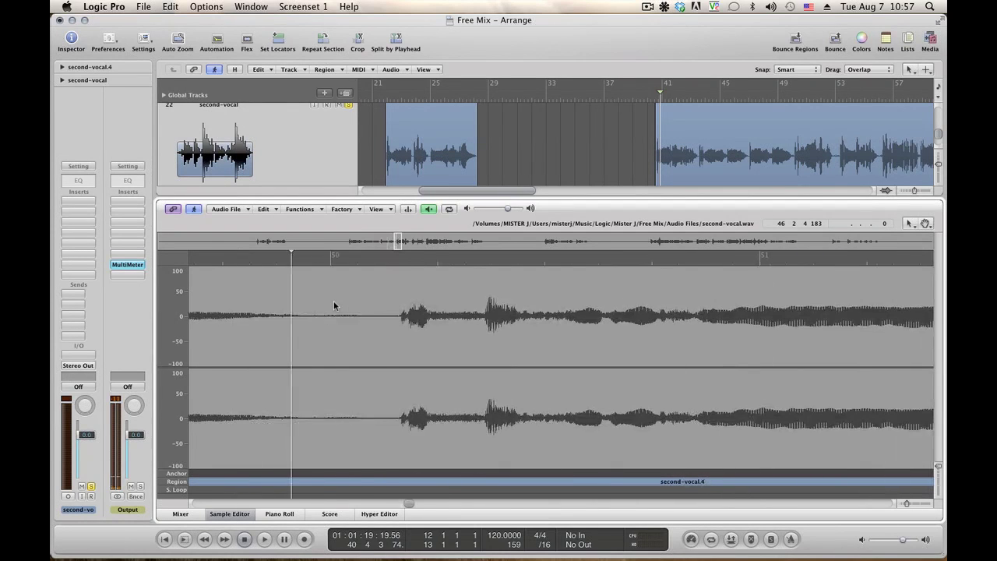
Step: Silence the gap around bar 50, from 49 4 4 4 up to the next phrase, and audition it
key(space)
drag(304, 323, 399, 325)
key(space)
click(301, 208)
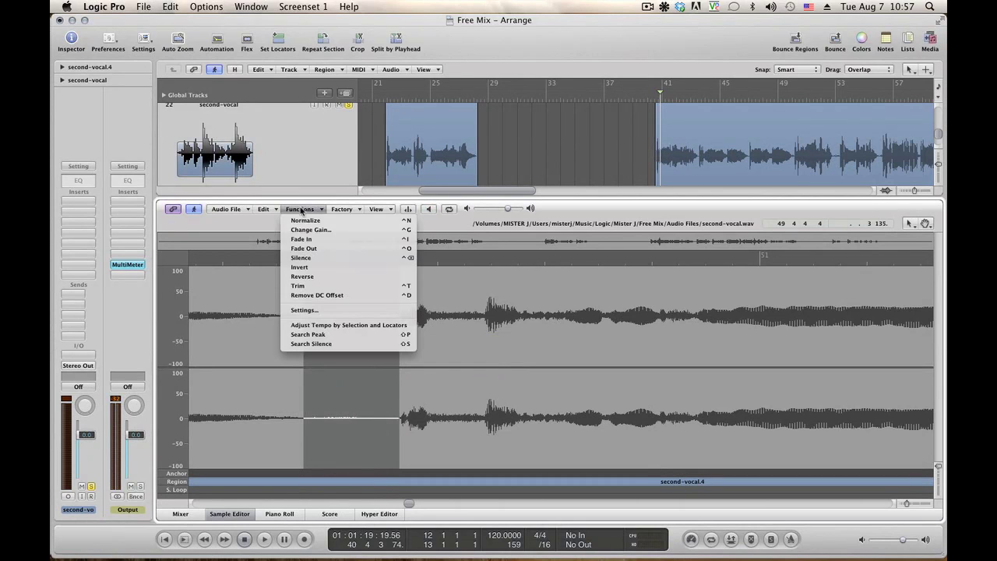
click(309, 262)
click(219, 314)
key(space)
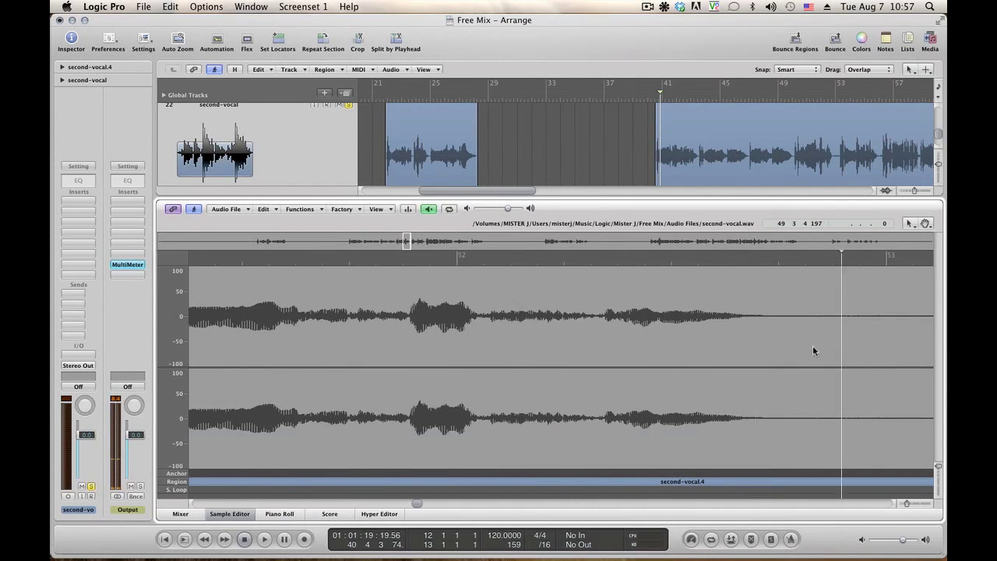
Step: Silence the gap around bar 53, from 52 4 2 69 up to the next phrase, and audition it with the view following playback
drag(807, 348, 901, 347)
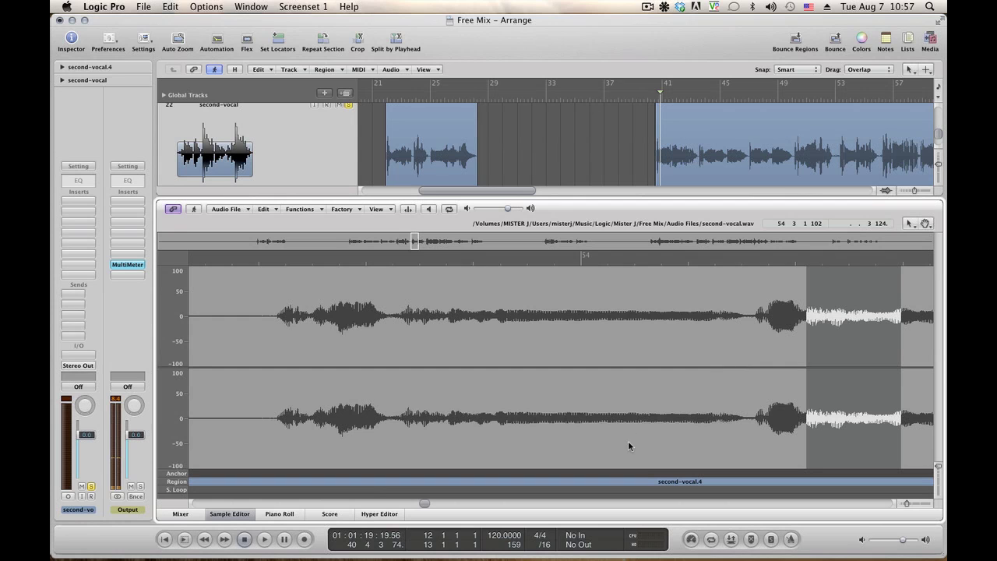
drag(425, 503, 421, 504)
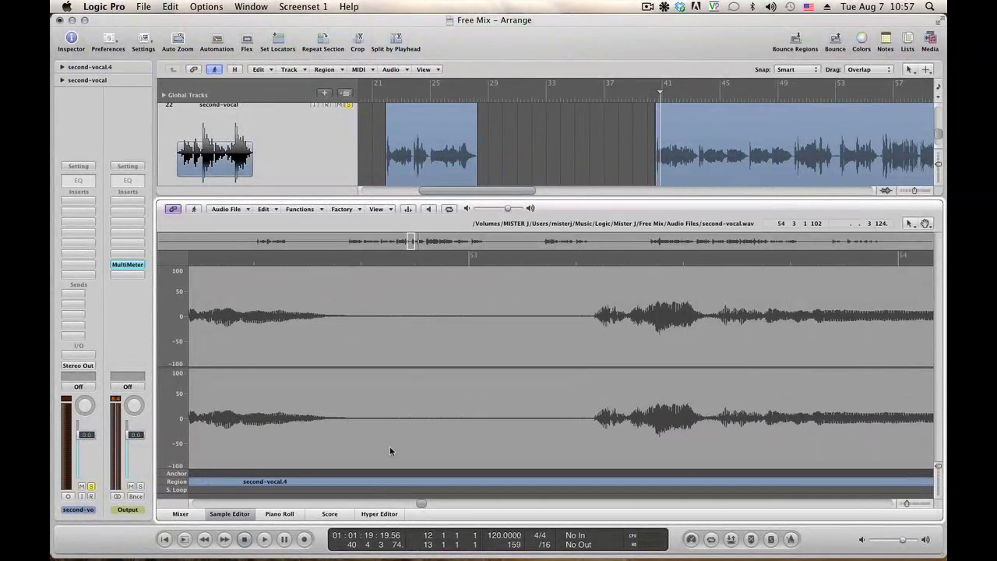
click(322, 350)
drag(396, 351, 590, 349)
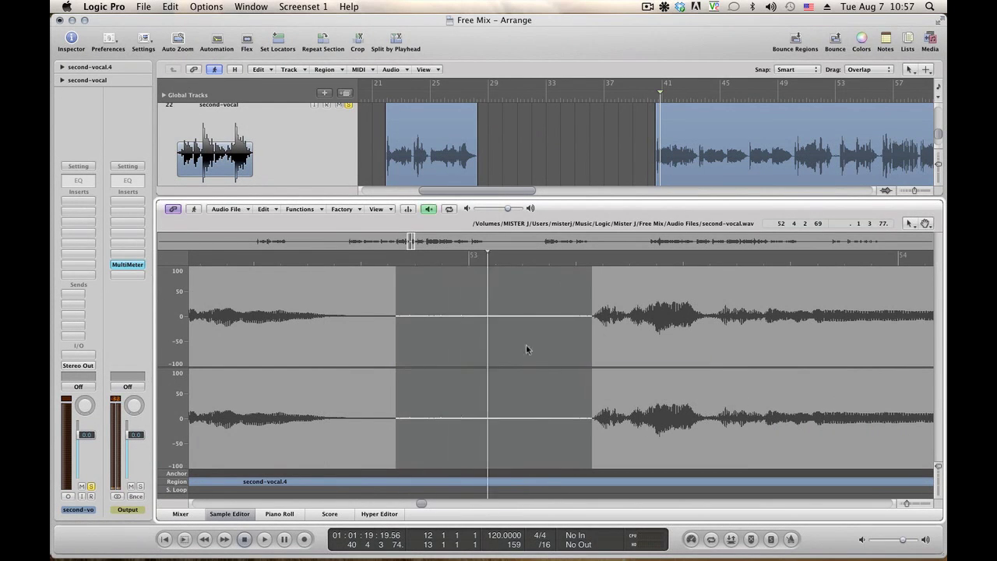
click(300, 209)
click(316, 258)
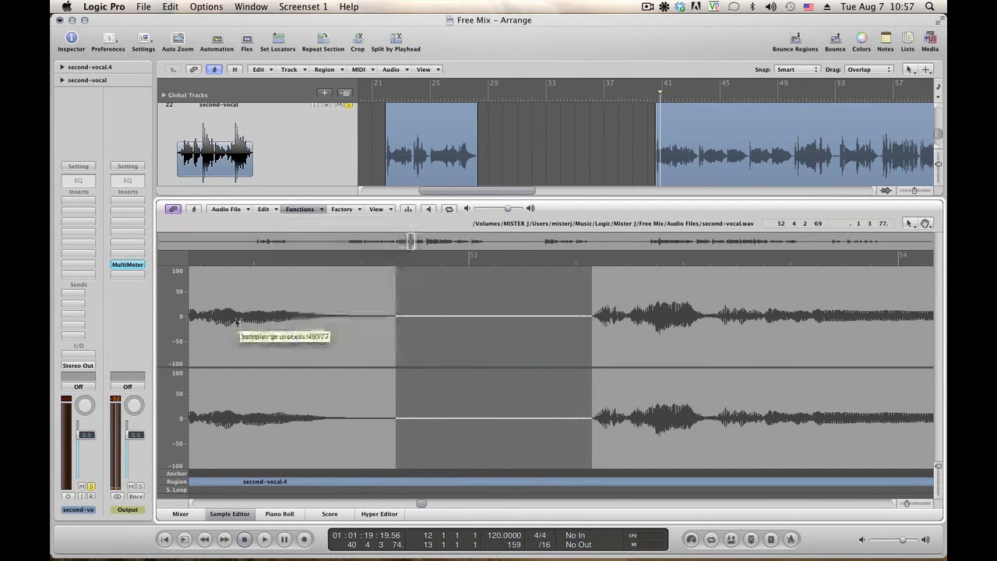
click(235, 322)
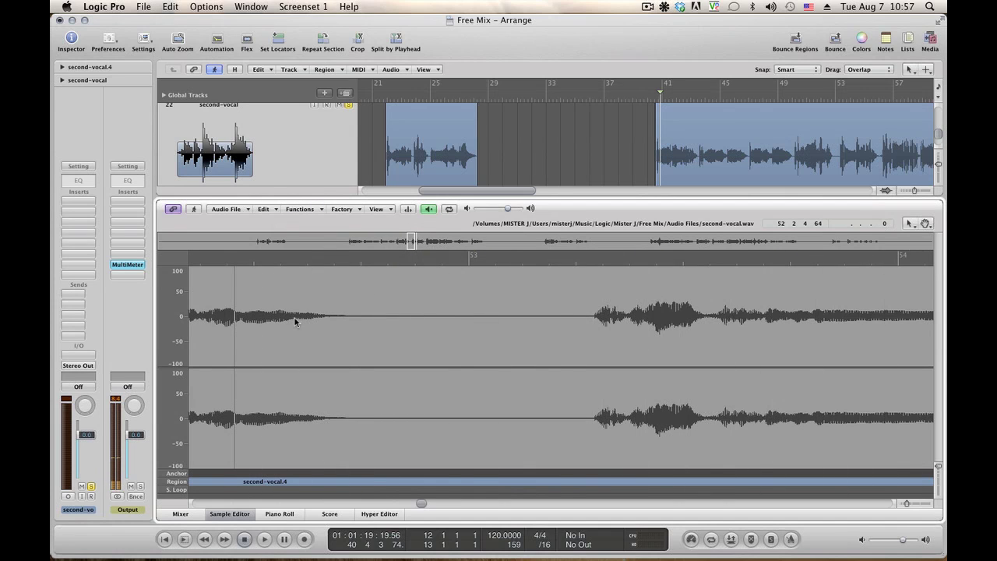
click(195, 210)
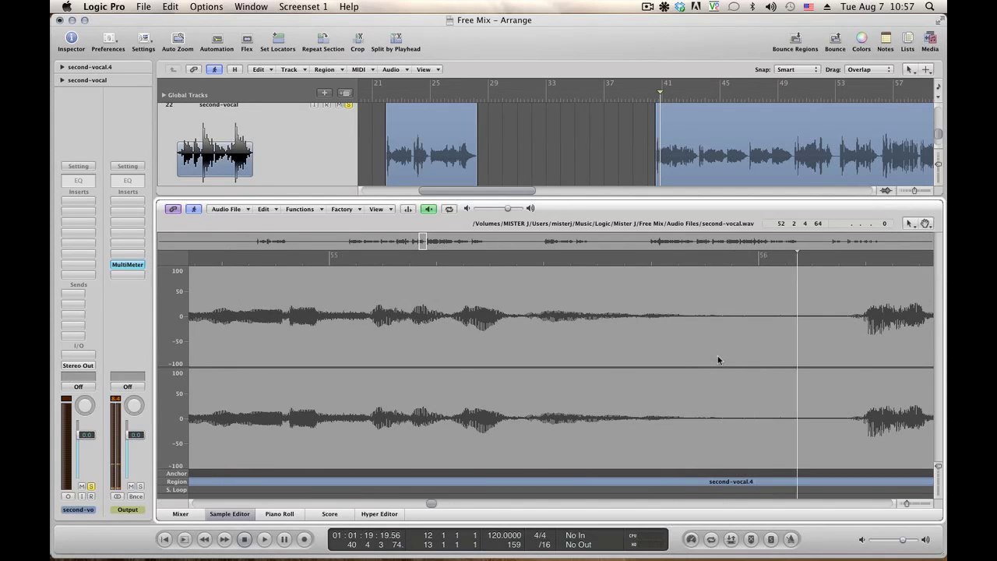
Step: Silence the gap at bar 56, from 55 4 4 208 up to the next phrase, and play on with the view following playback
drag(725, 355, 848, 351)
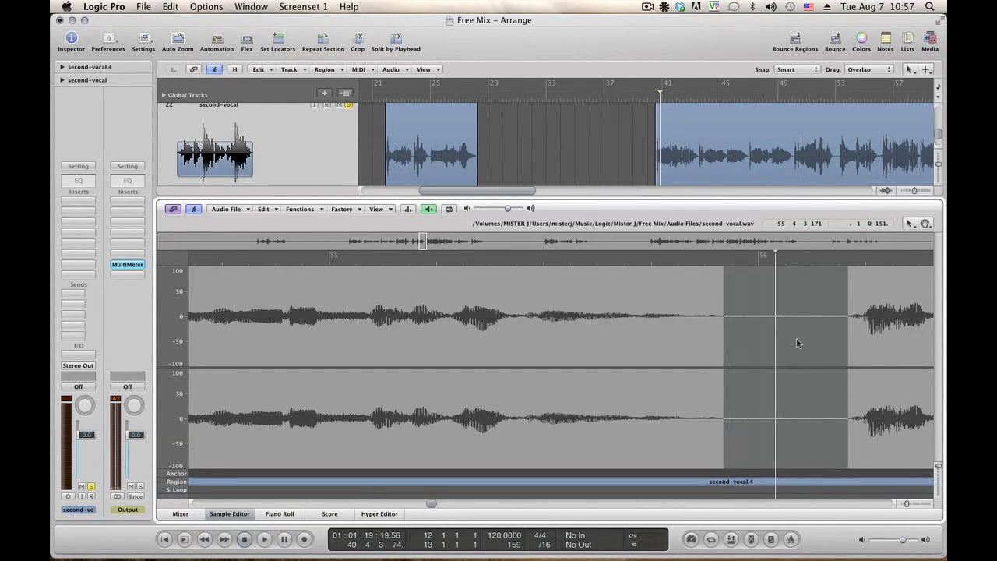
drag(755, 338, 849, 338)
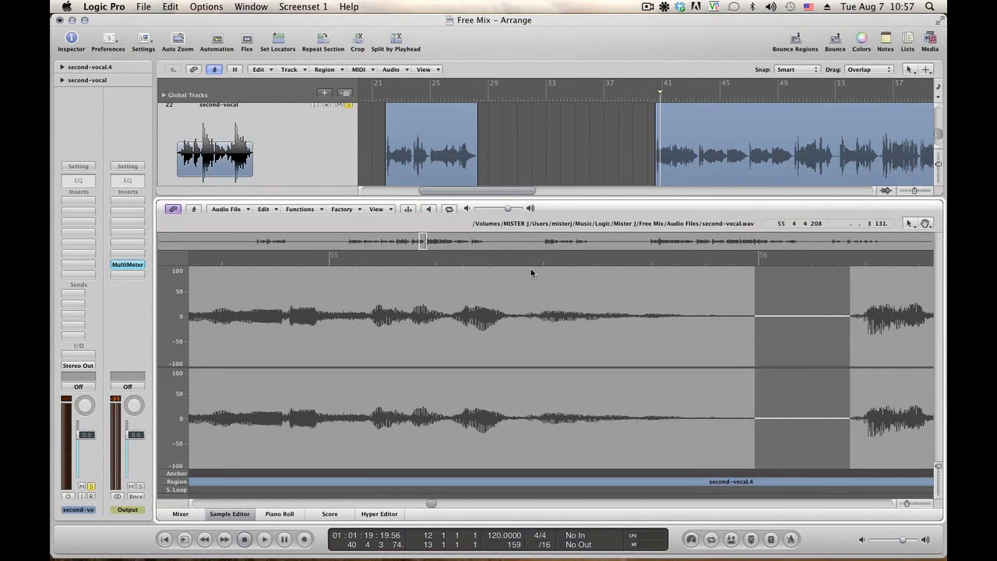
key(space)
click(299, 209)
click(311, 262)
click(574, 337)
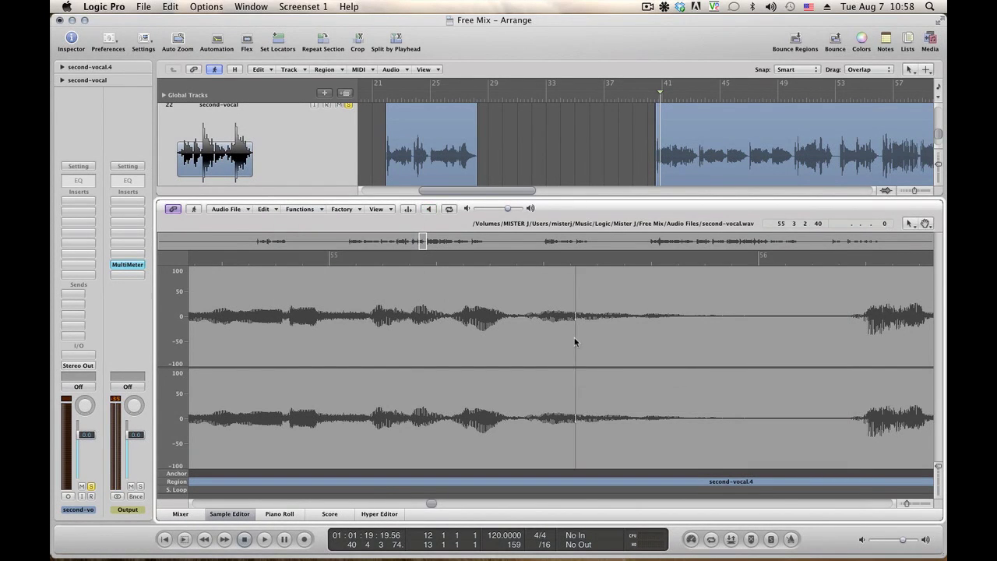
key(space)
click(196, 210)
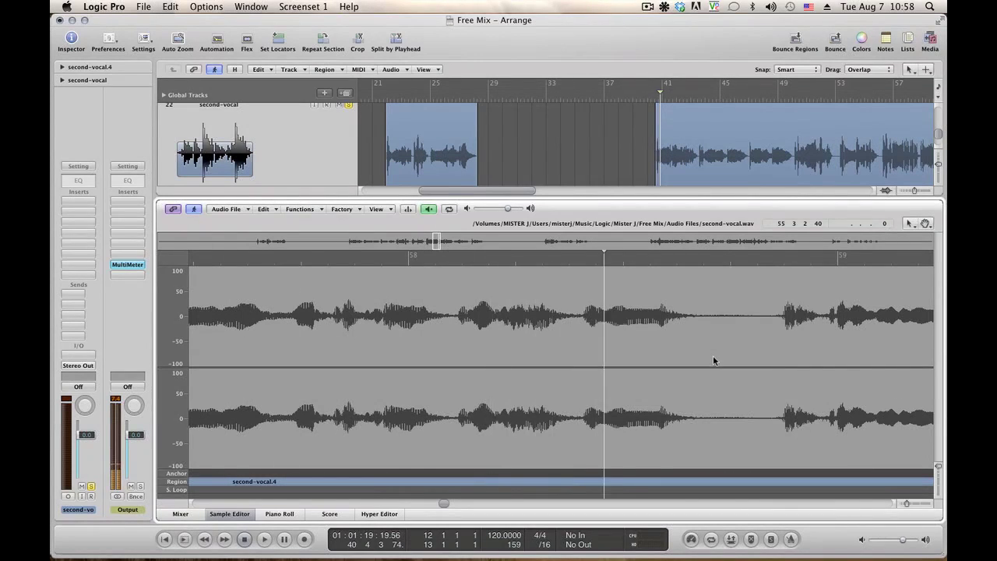
Step: Silence the gap before bar 59, from 58 3 4 233 up to the next phrase, and audition it
key(space)
drag(729, 359, 777, 351)
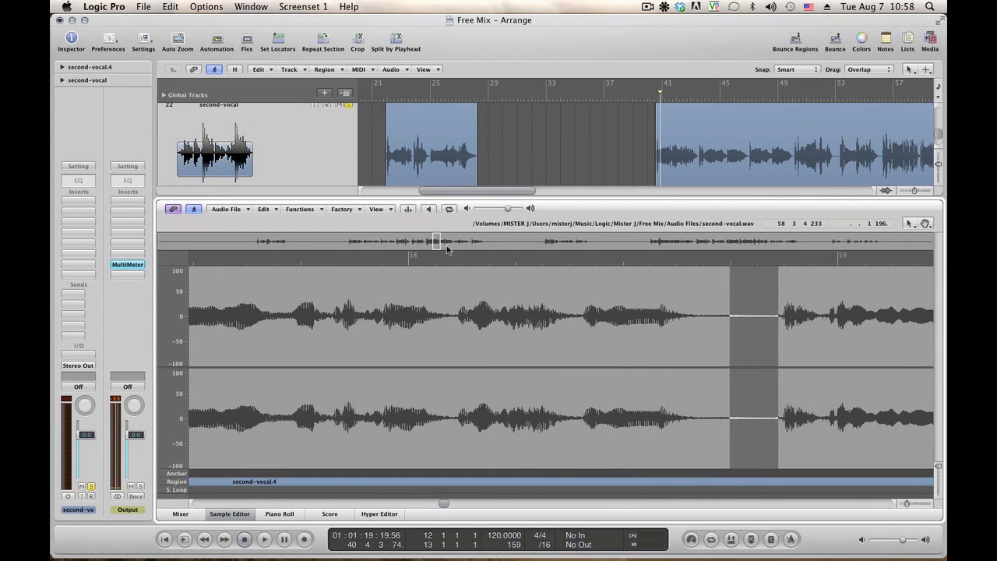
click(307, 211)
click(321, 257)
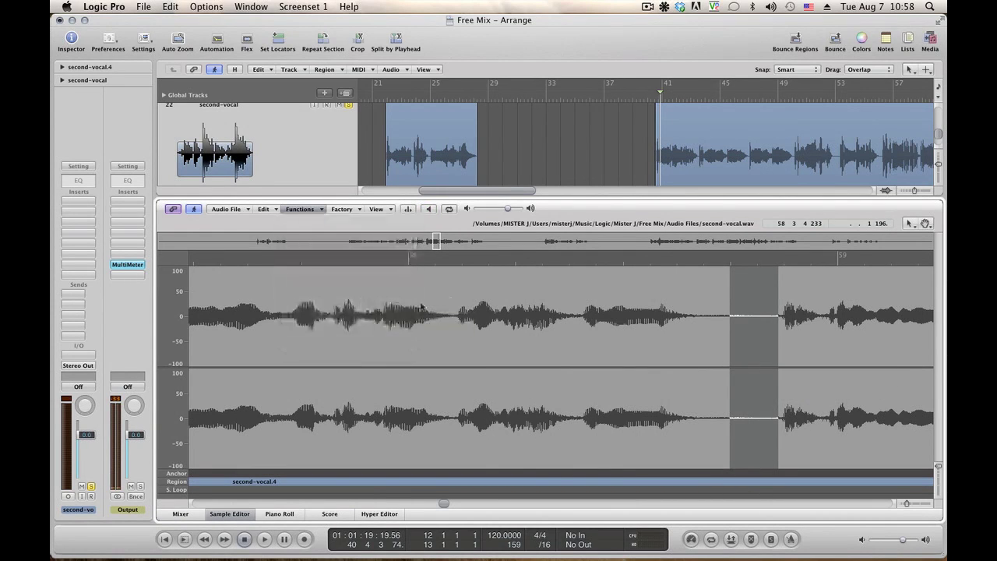
click(497, 299)
key(space)
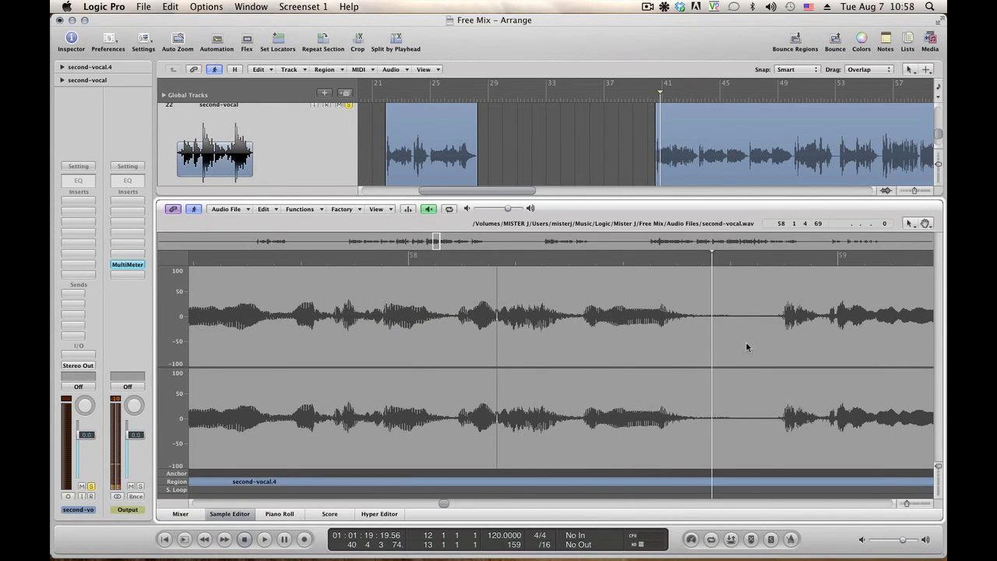
Step: Extend the silence before bar 59 back to 58 3 4 72
key(space)
drag(715, 332, 754, 336)
click(298, 211)
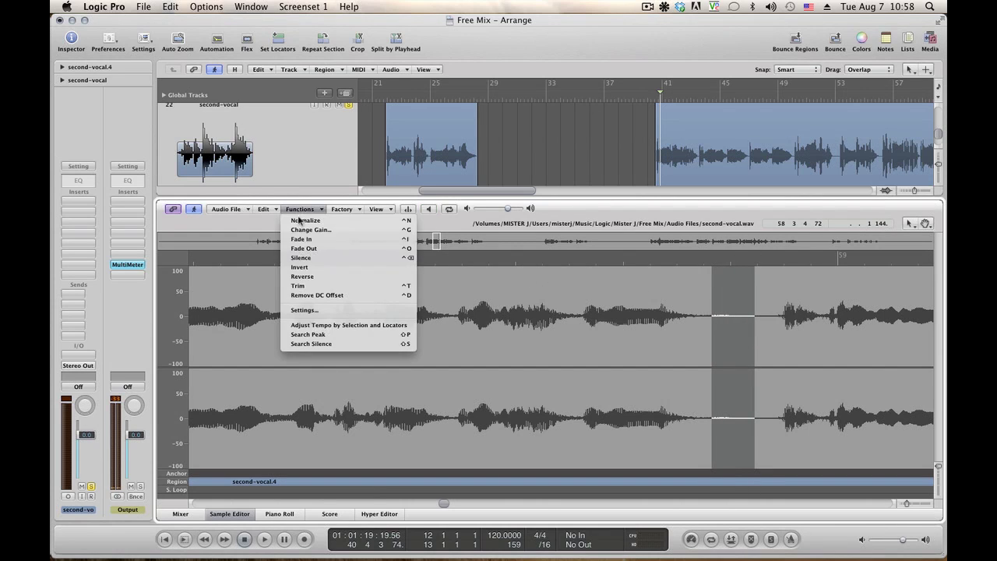
click(312, 261)
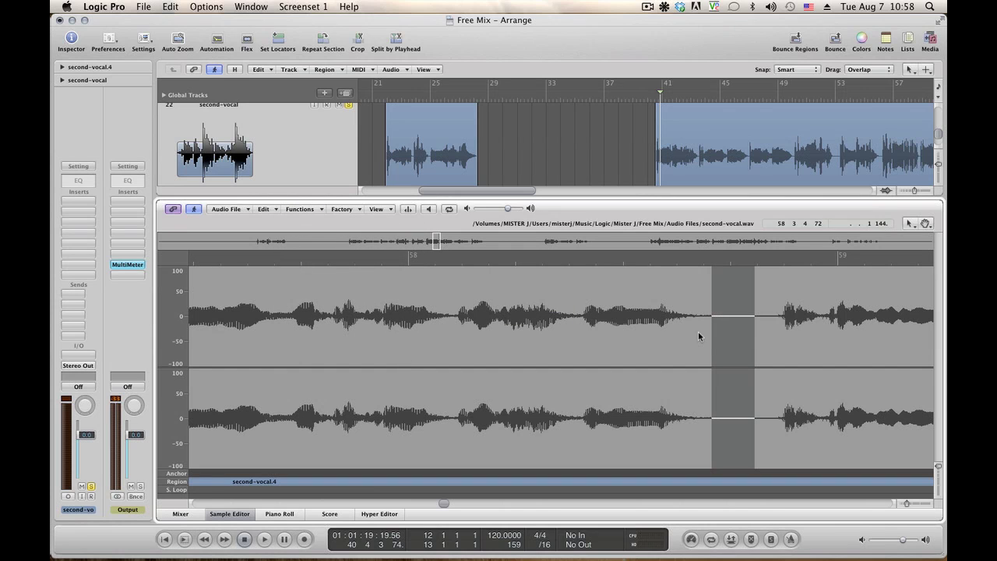
Step: Fade out the phrase tail from 58 3 3 167 into the silenced gap and audition the passage onward
drag(695, 335, 727, 334)
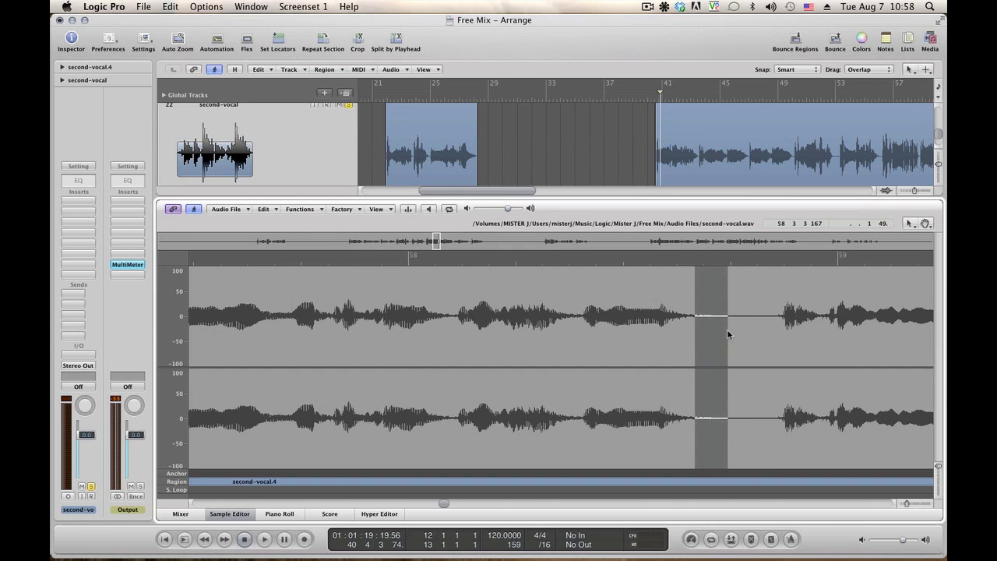
click(320, 210)
click(332, 249)
click(417, 320)
key(space)
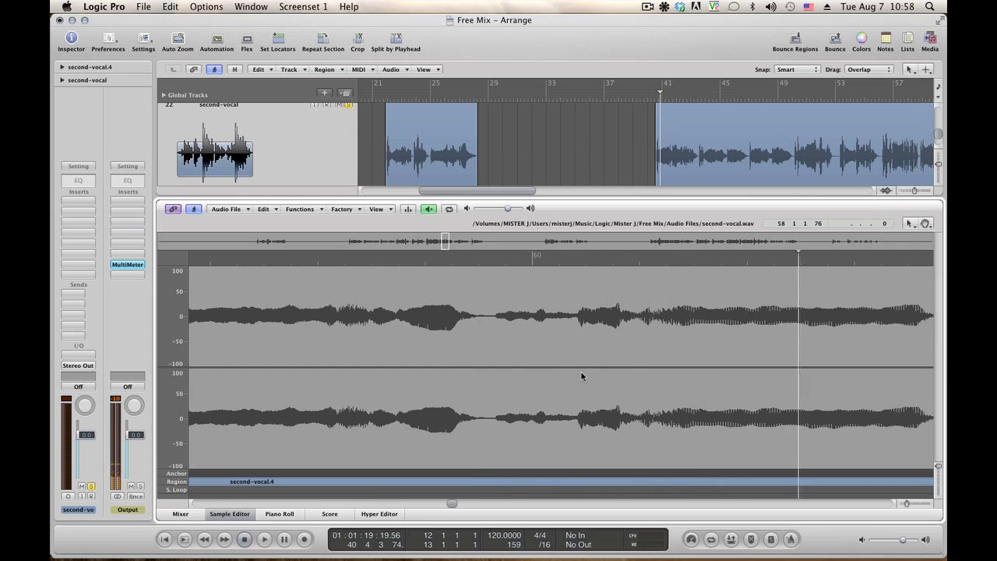
Step: Silence the gap before bar 62, from 61 3 4 97 up to the next phrase, and audition it from 61 1 3 191
click(534, 367)
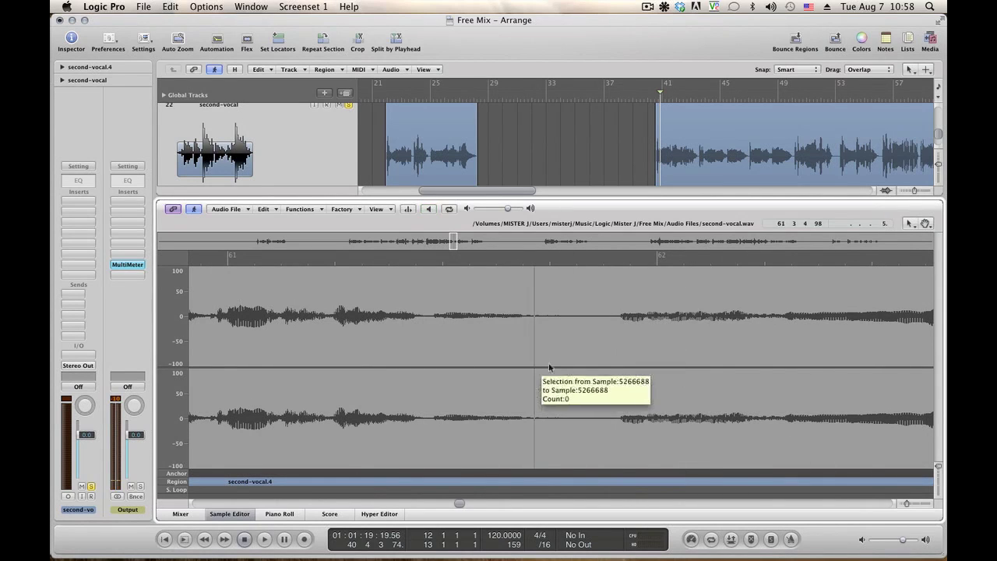
drag(549, 367, 616, 365)
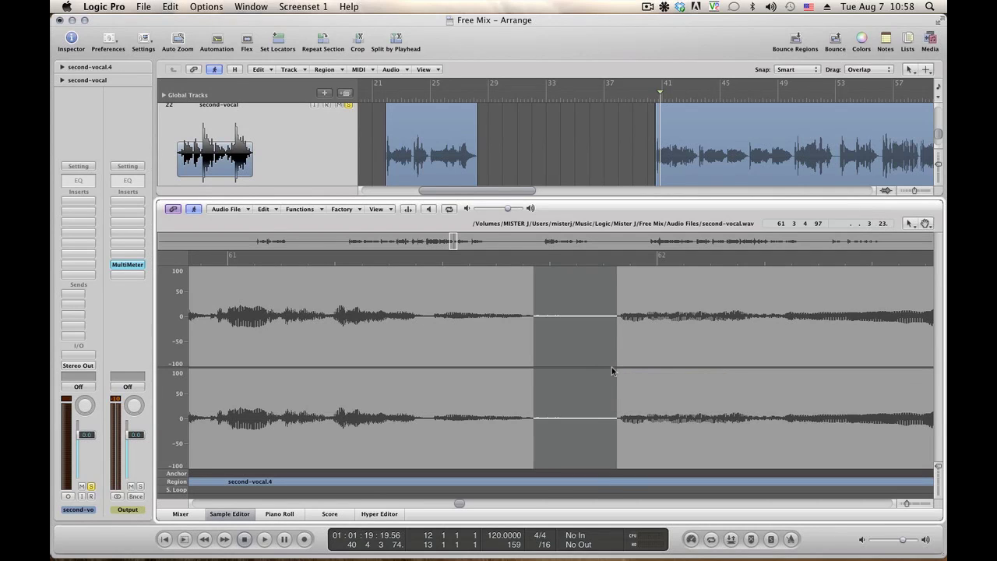
click(313, 212)
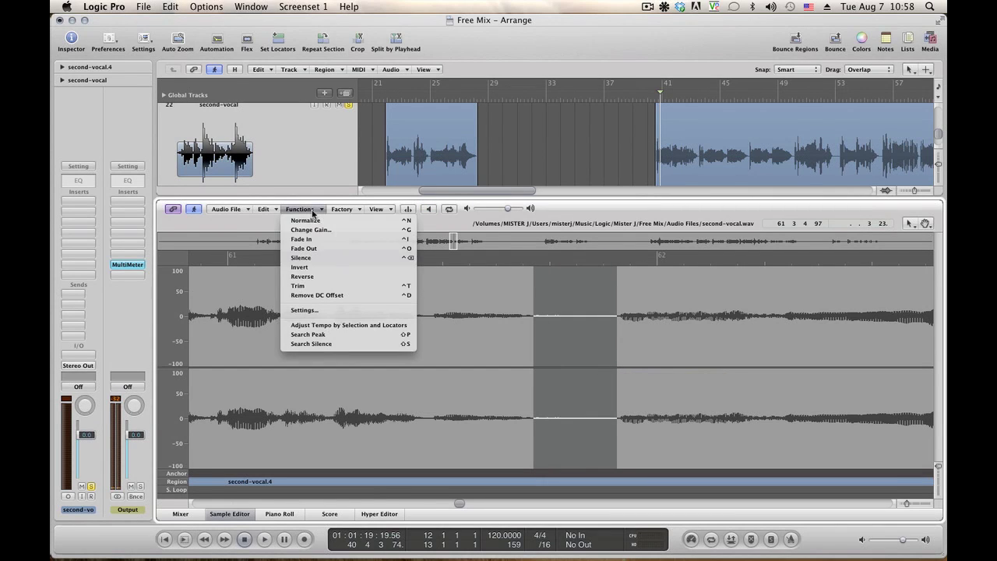
click(309, 258)
click(302, 318)
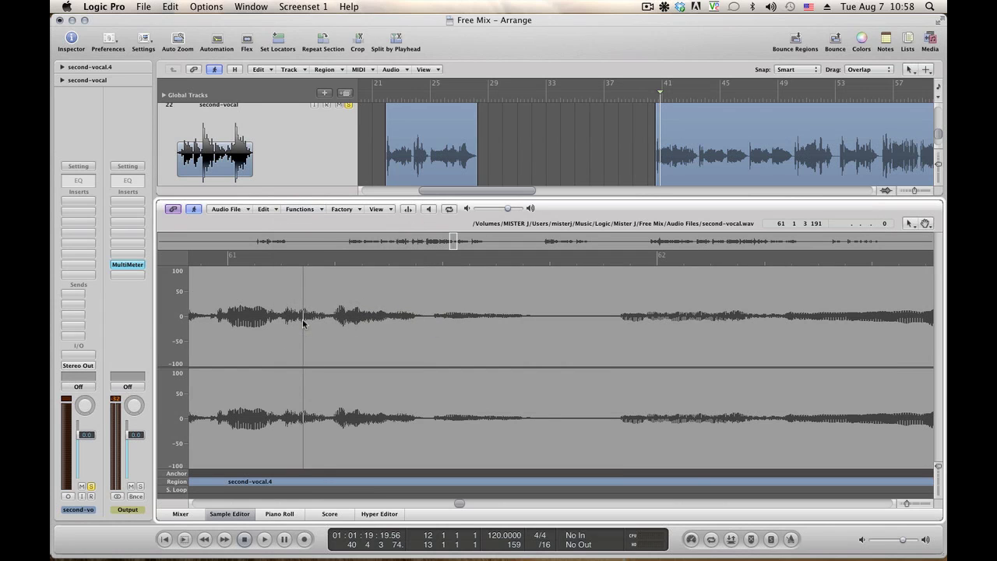
key(space)
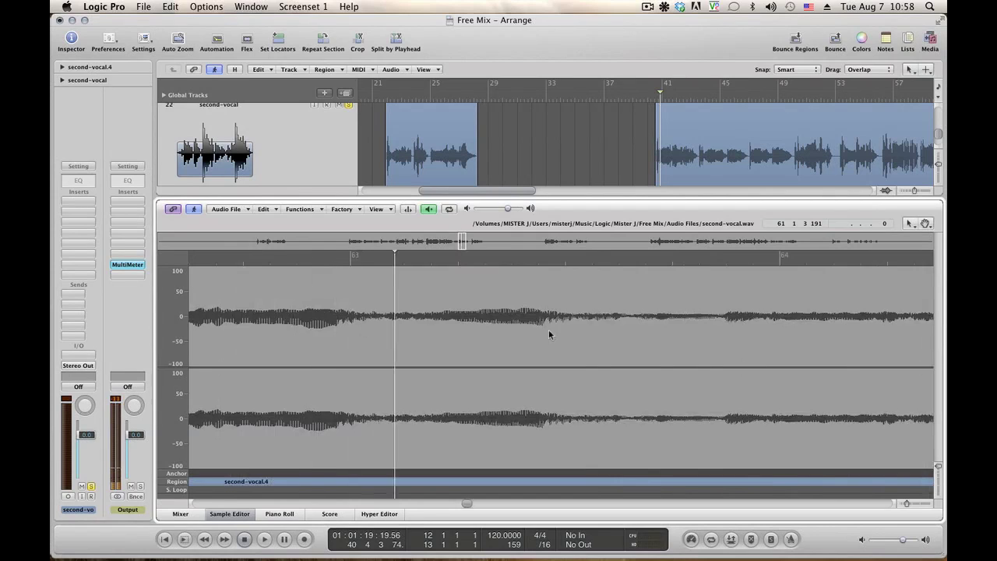
key(space)
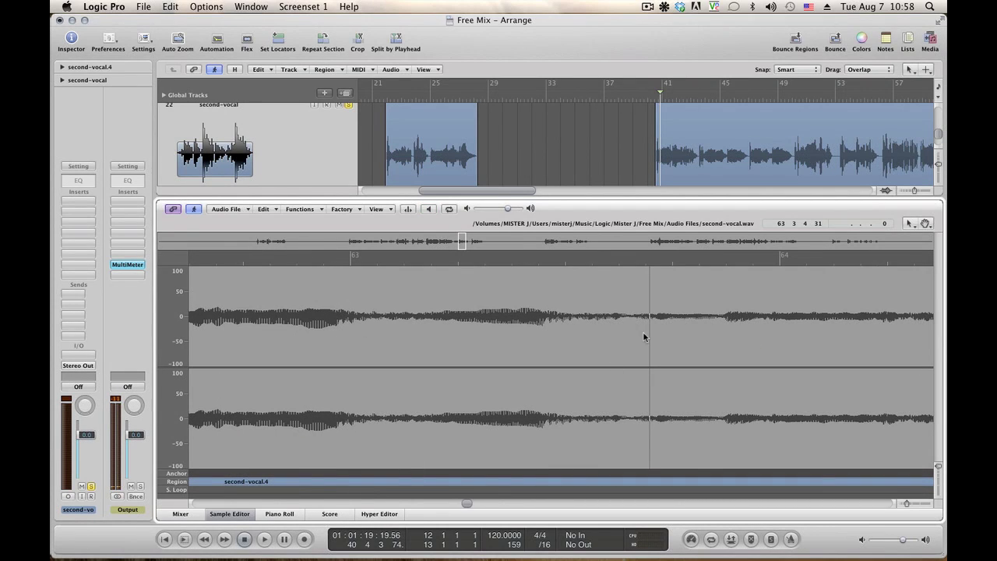
Step: Play on from 63 3 4 31 and select the gap after bar 65, from 65 1 3 177 up to the next phrase
key(space)
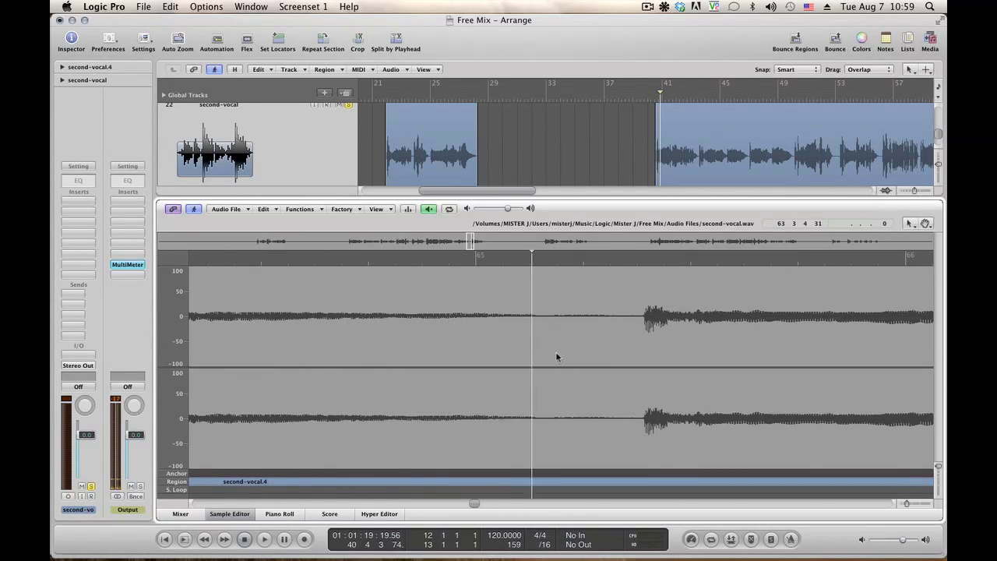
drag(550, 354, 643, 346)
key(space)
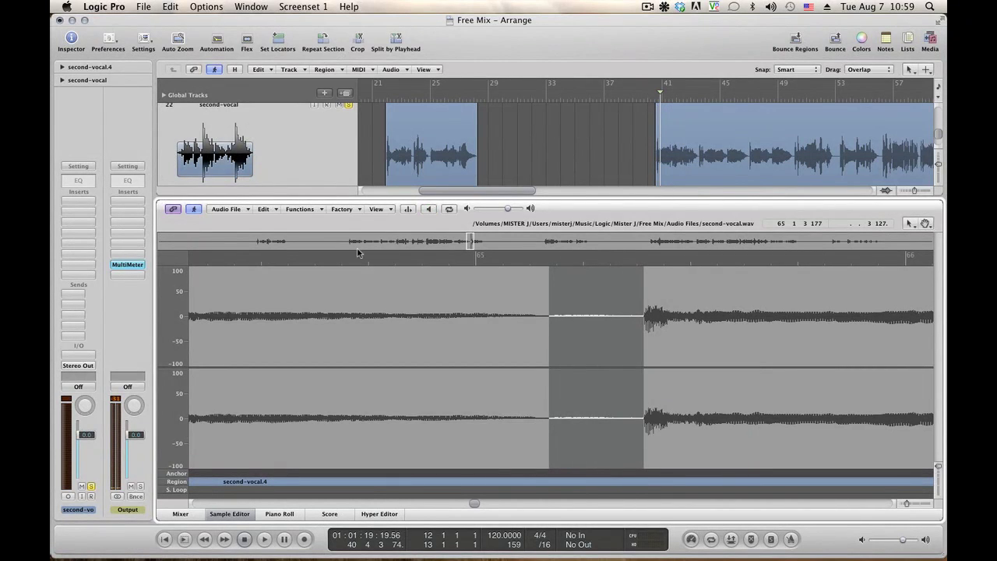
Step: Silence the selected gap just after bar 65 in second-vocal.4 and play back the passage from before it
click(299, 209)
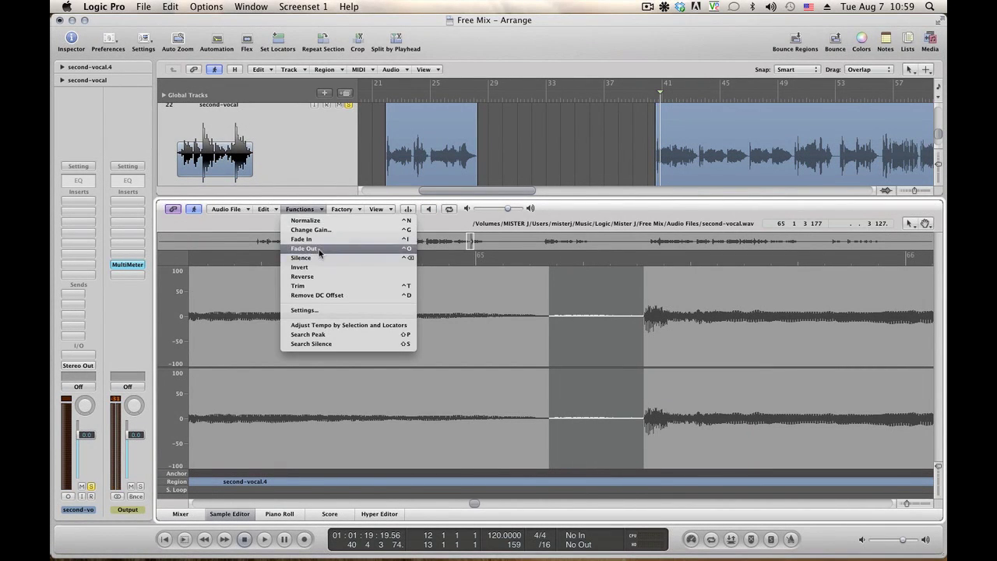
click(301, 257)
click(382, 348)
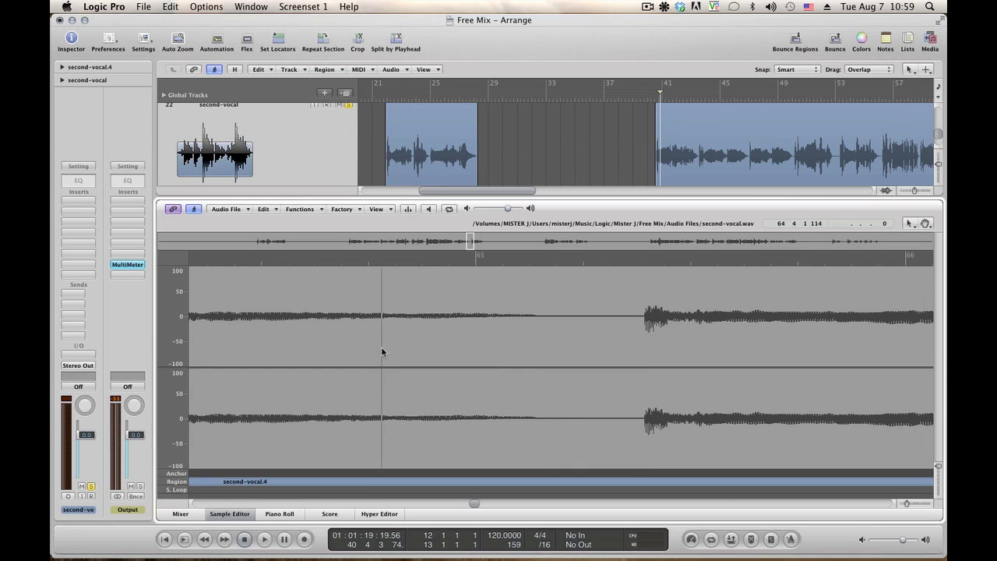
key(space)
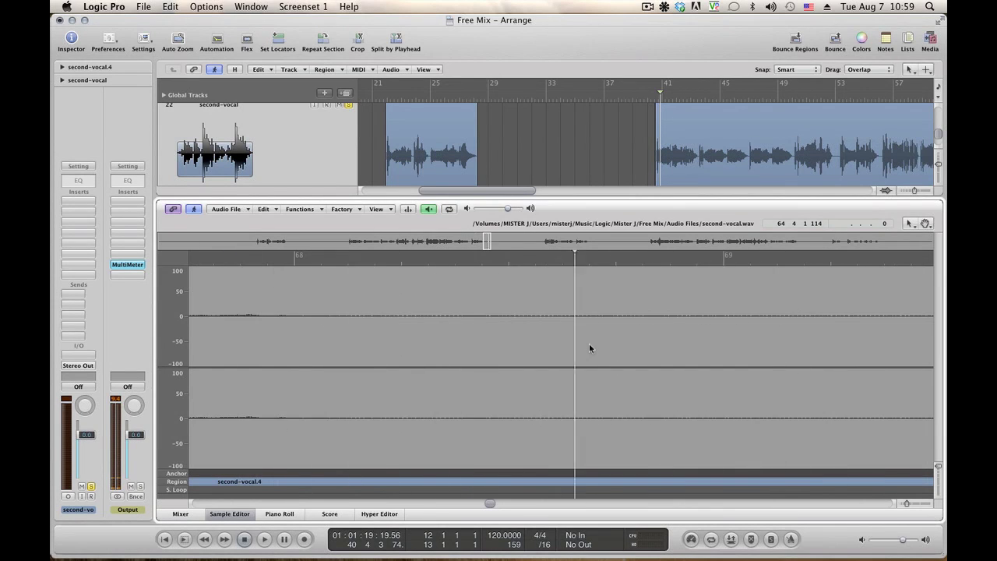
key(alt+space)
Step: Audition the quiet tail of the second vocal just after bar 68 and close the Sample Editor
click(293, 345)
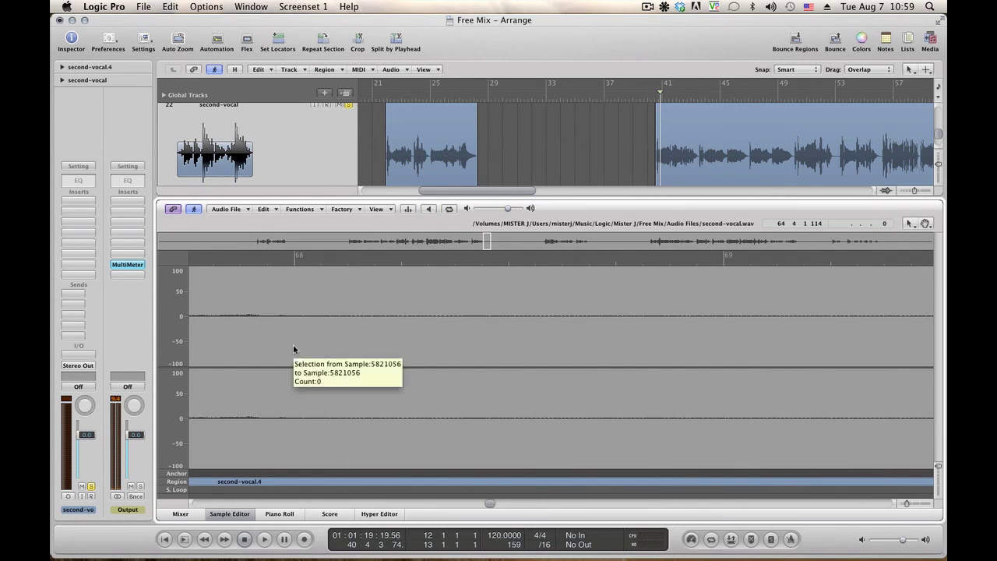
key(alt+space)
key(alt+space)
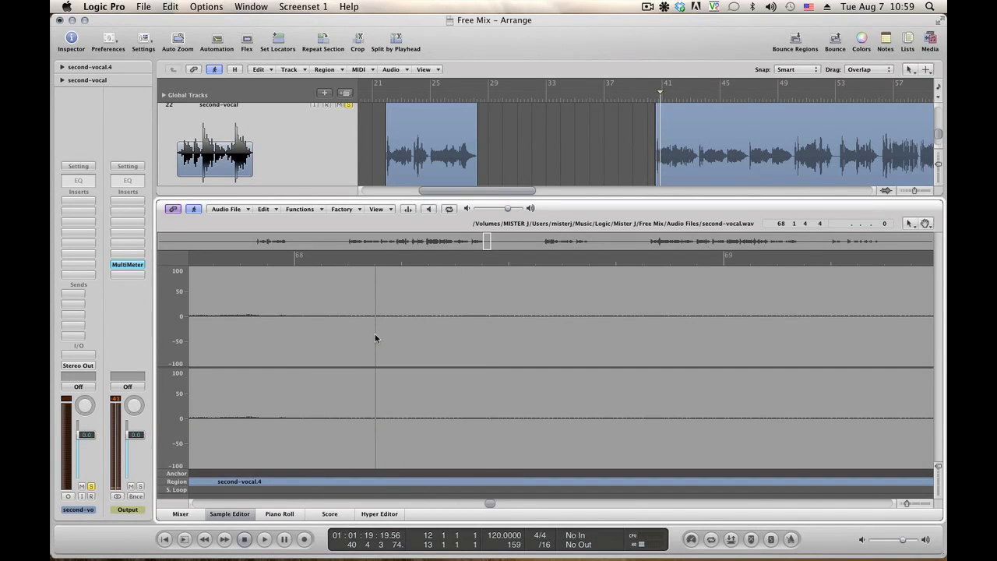
key(alt+space)
key(alt+space)
key(alt+space)
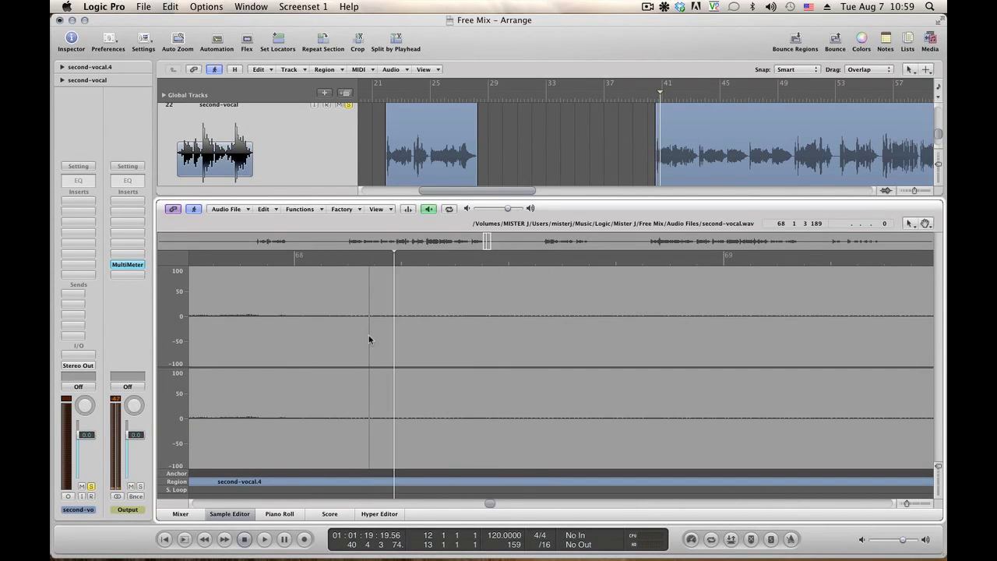
key(alt+space)
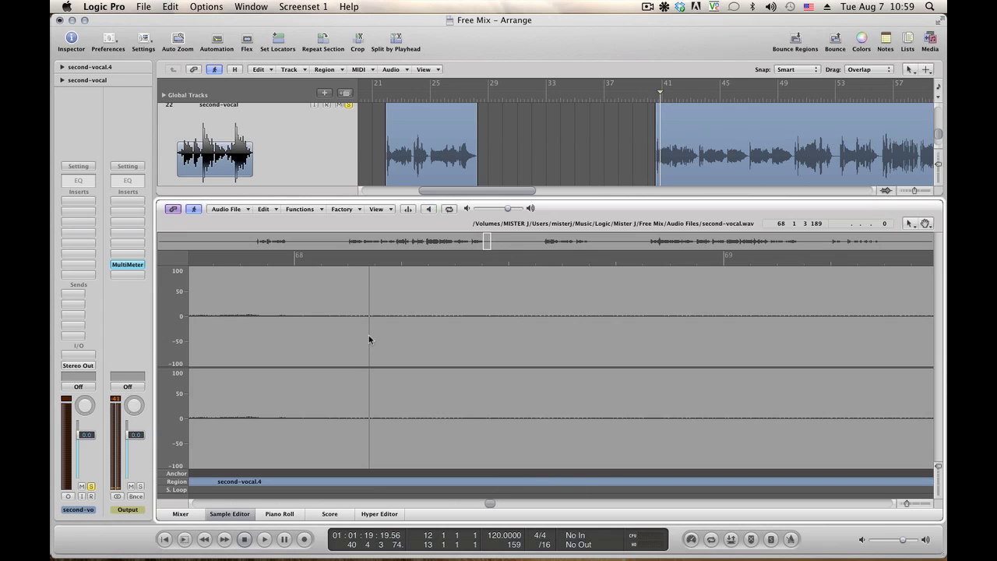
drag(369, 339, 834, 380)
click(230, 514)
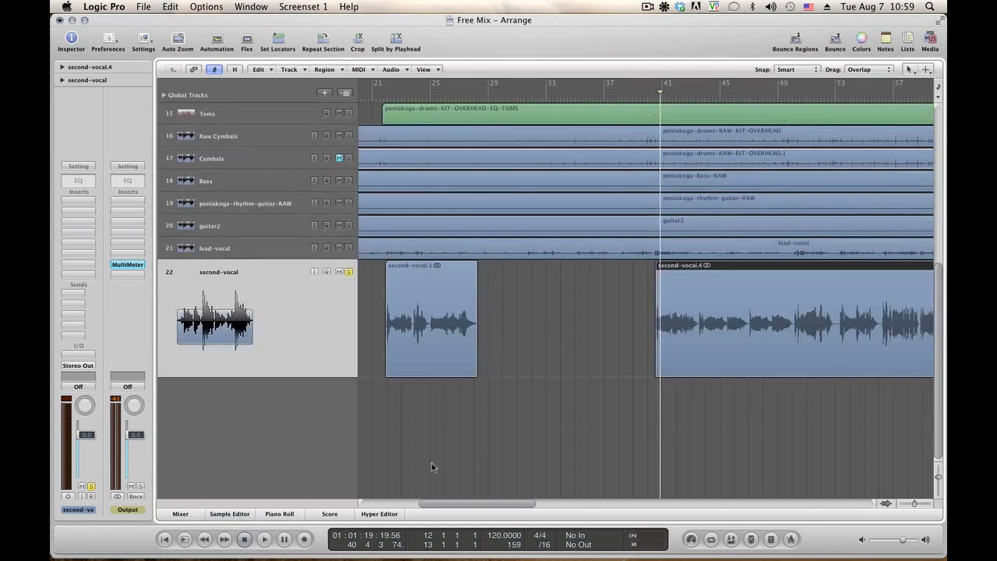
Step: Cut the silent stretch from about bar 68 to bar 80 out of second-vocal.4 and play back the phrase before the cut
drag(454, 503, 545, 503)
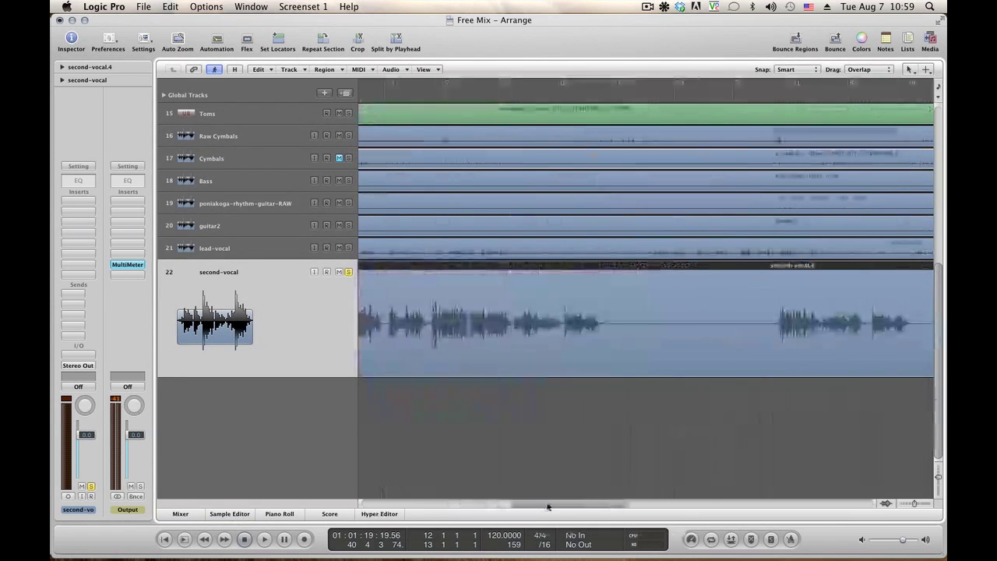
key(Escape)
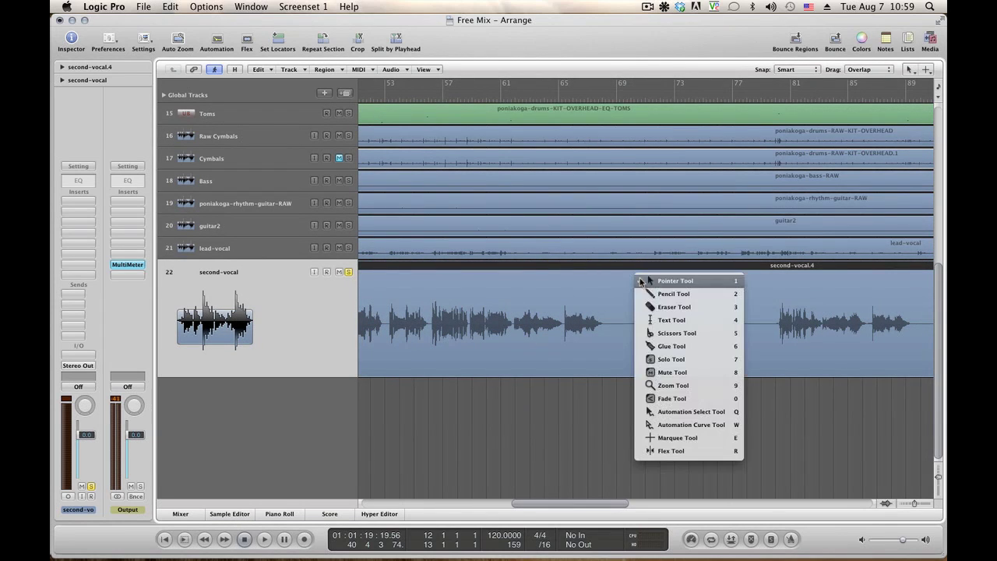
click(668, 334)
click(613, 272)
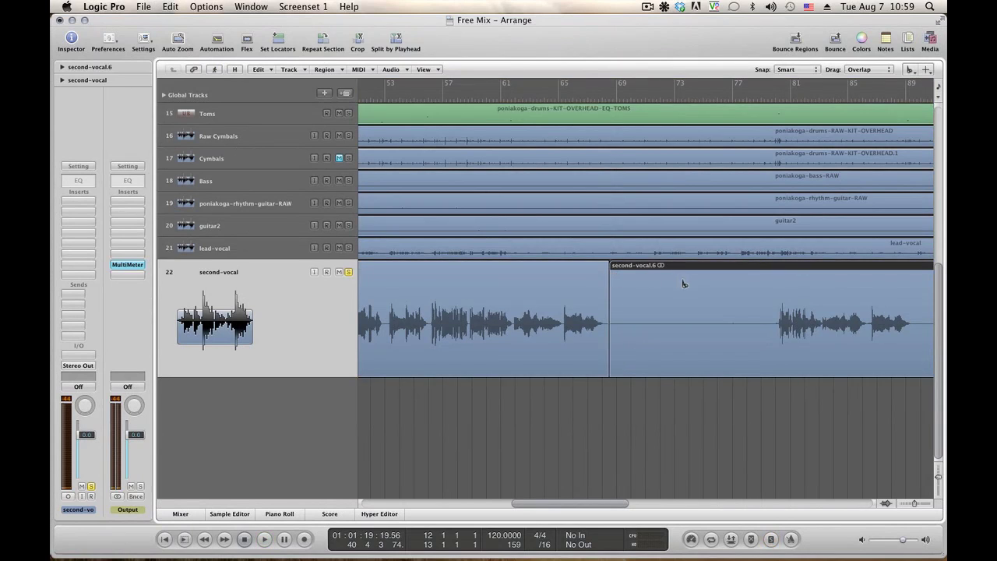
click(776, 269)
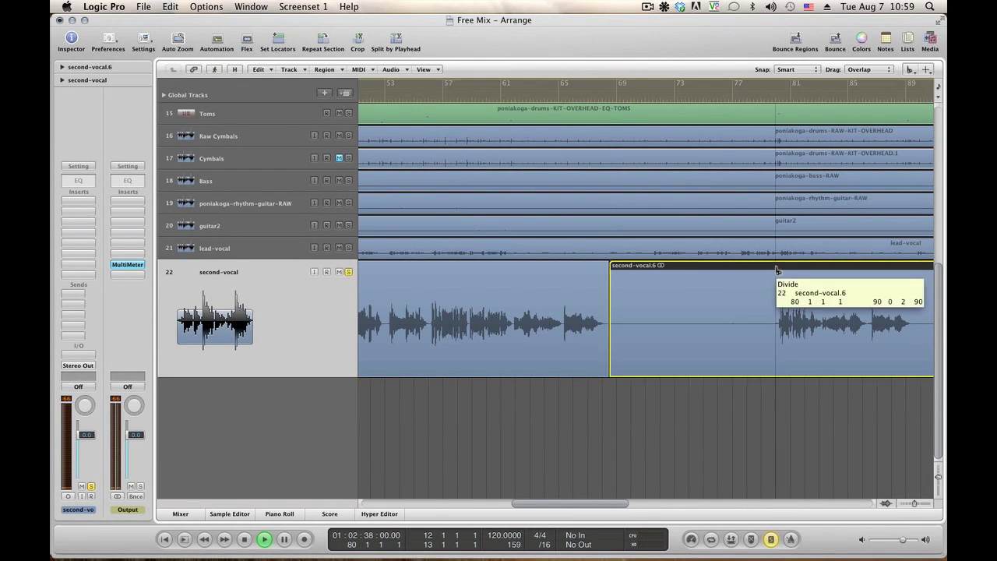
key(Escape)
key(1)
click(706, 275)
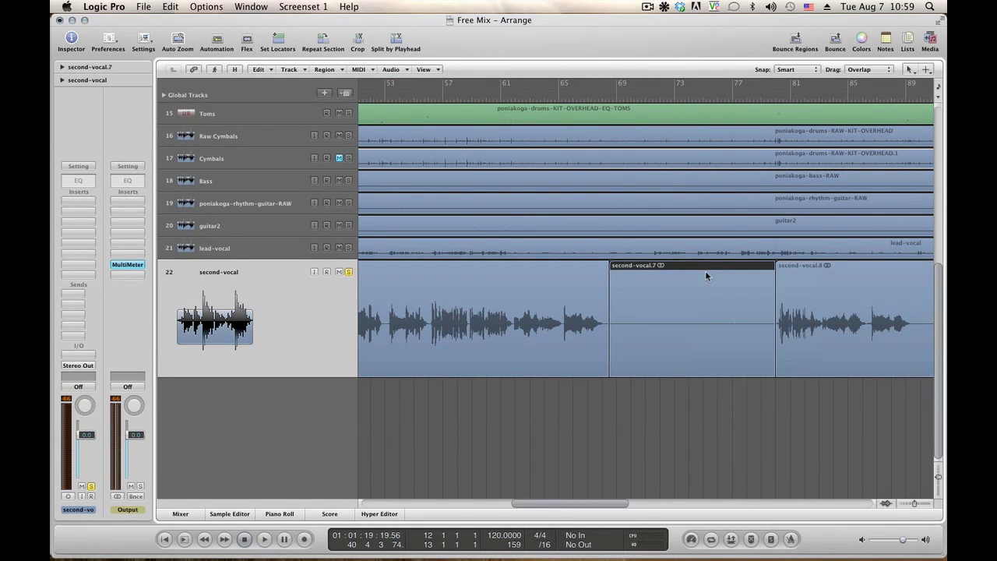
key(Delete)
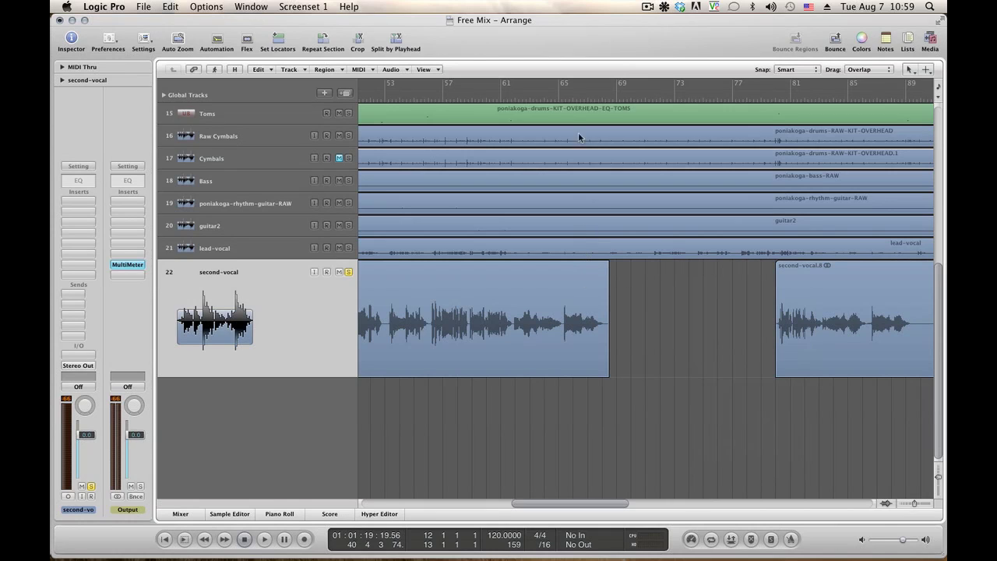
double_click(569, 99)
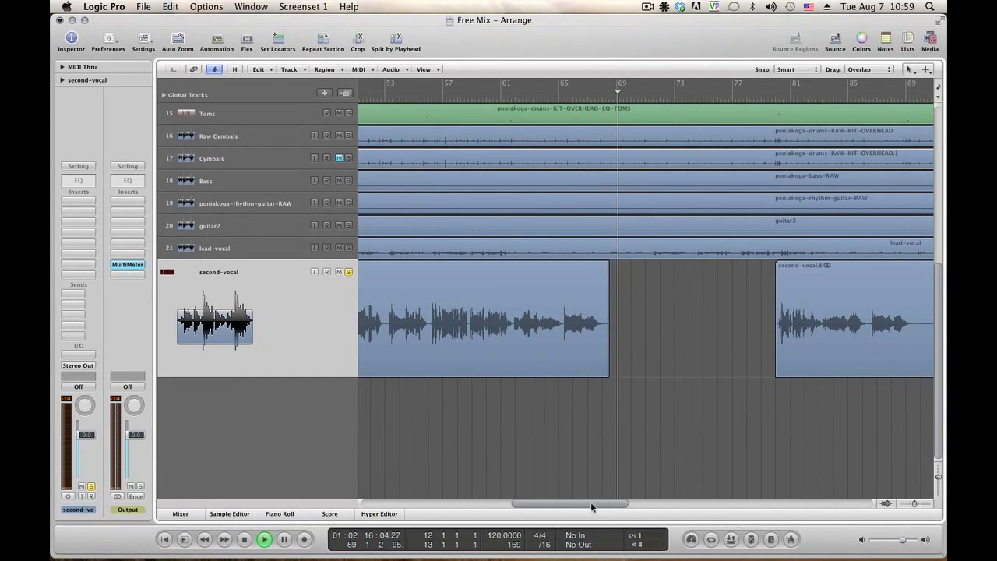
Step: Split second-vocal.8 with the Scissors tool at about bars 89 and 101 and delete the silent piece between the cuts
drag(592, 505, 666, 507)
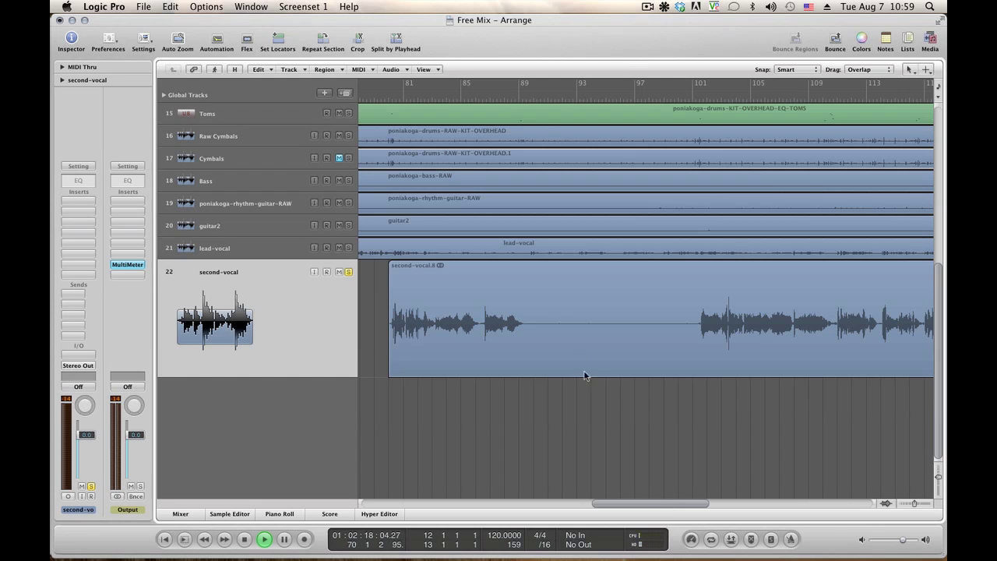
key(Escape)
click(630, 409)
click(526, 272)
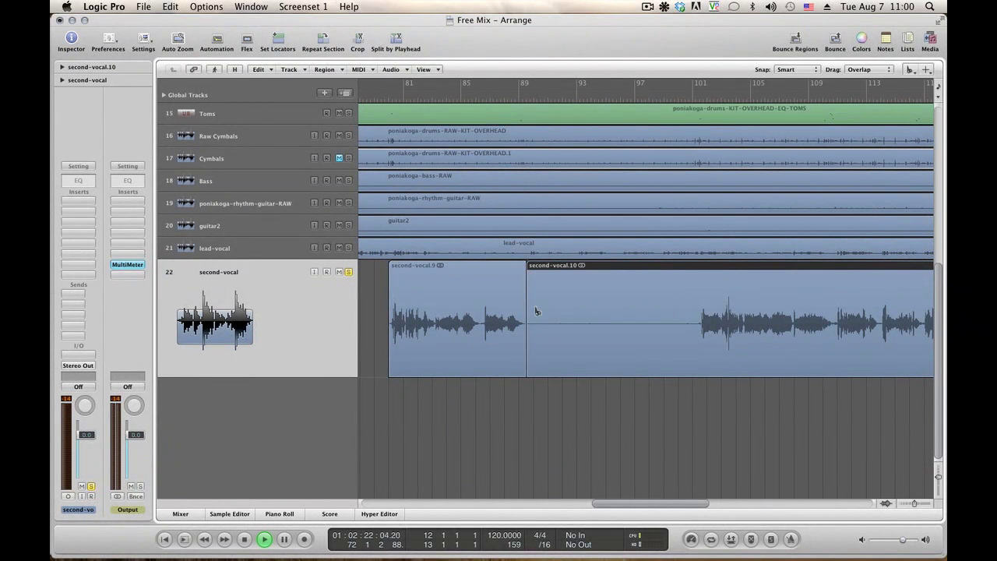
drag(692, 270, 700, 270)
double_click(632, 285)
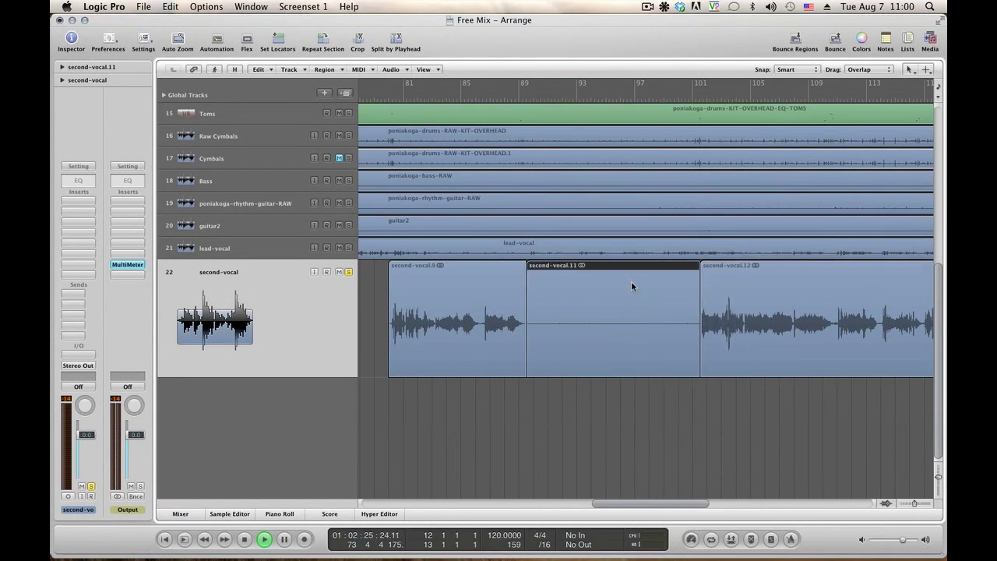
click(250, 517)
key(Delete)
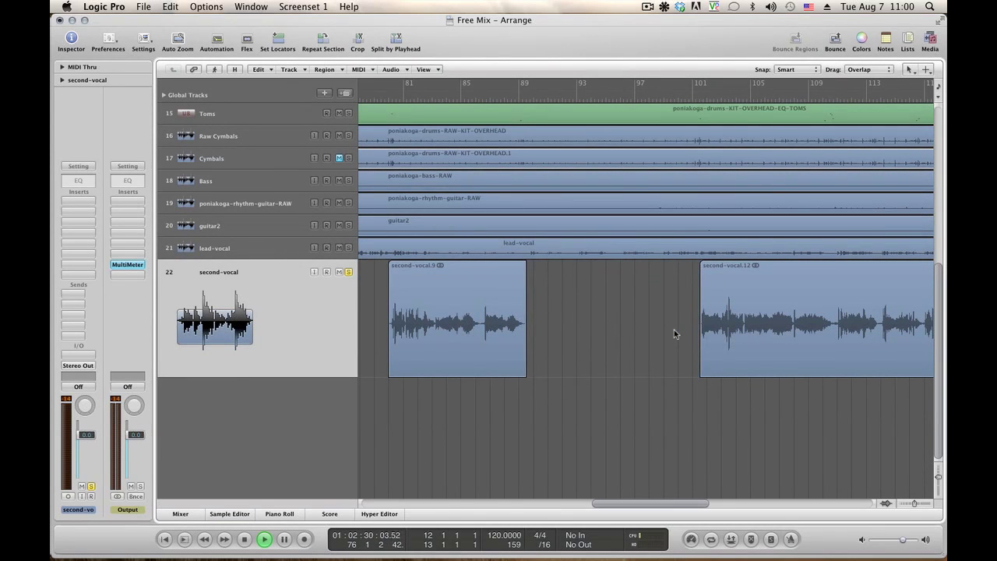
Step: Open second-vocal.9 in the Sample Editor and trim its start to just before the first sung note in bar 80
mouse_move(637, 507)
mouse_down()
mouse_move(801, 506)
mouse_move(619, 505)
mouse_up()
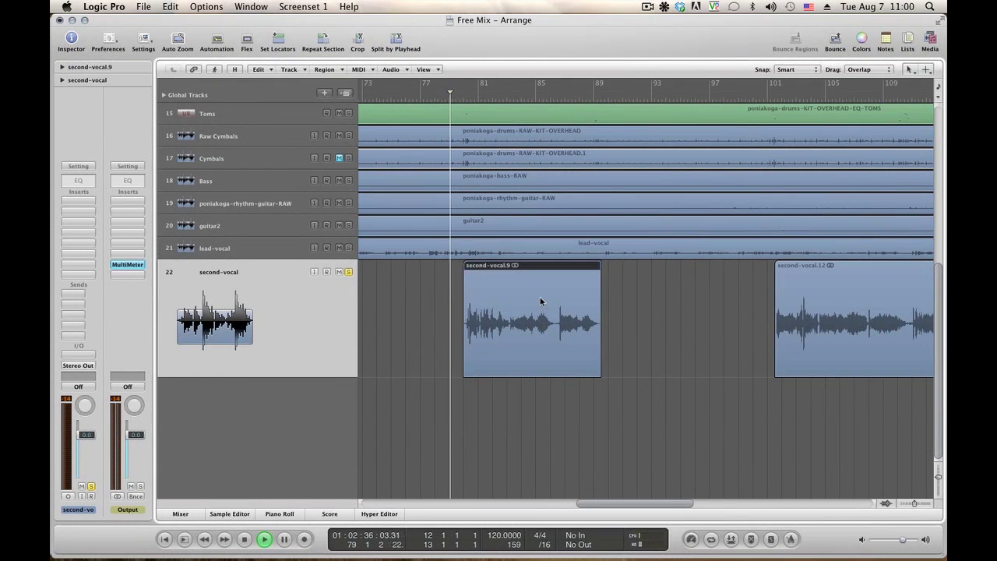
double_click(538, 305)
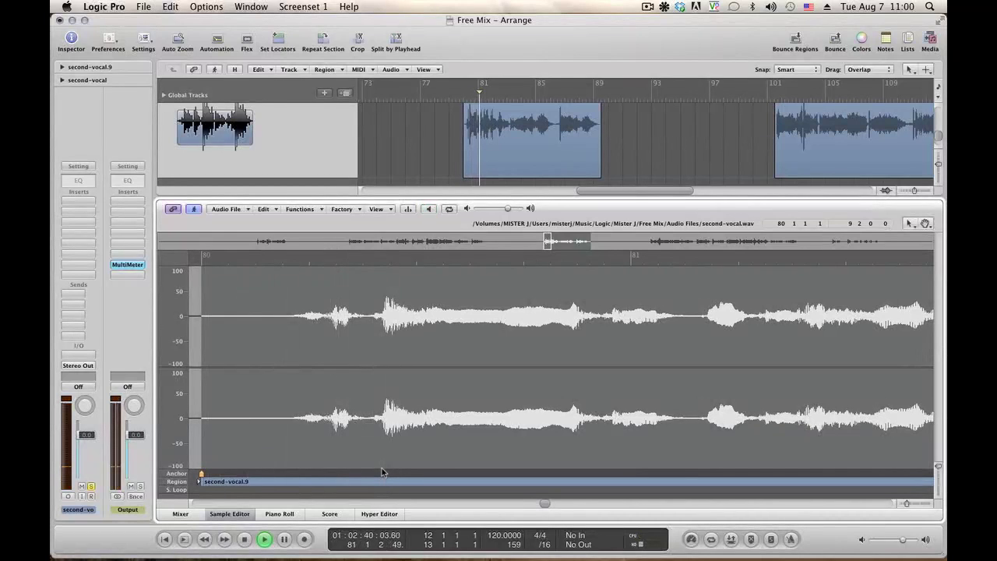
key(space)
key(space)
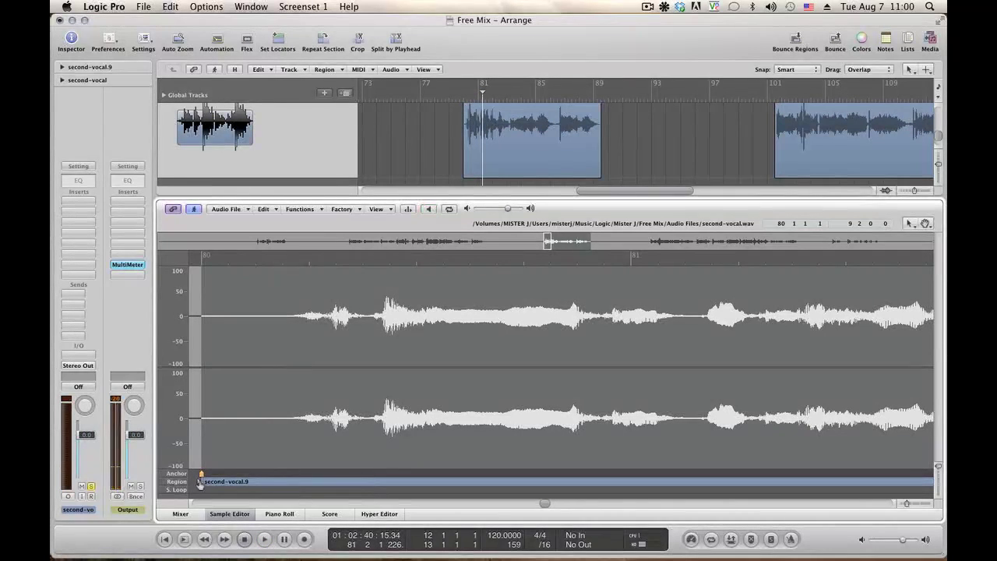
drag(280, 471, 292, 471)
Step: Play back the opening of second-vocal.9 up to about bar 83 with the view following the playhead
key(space)
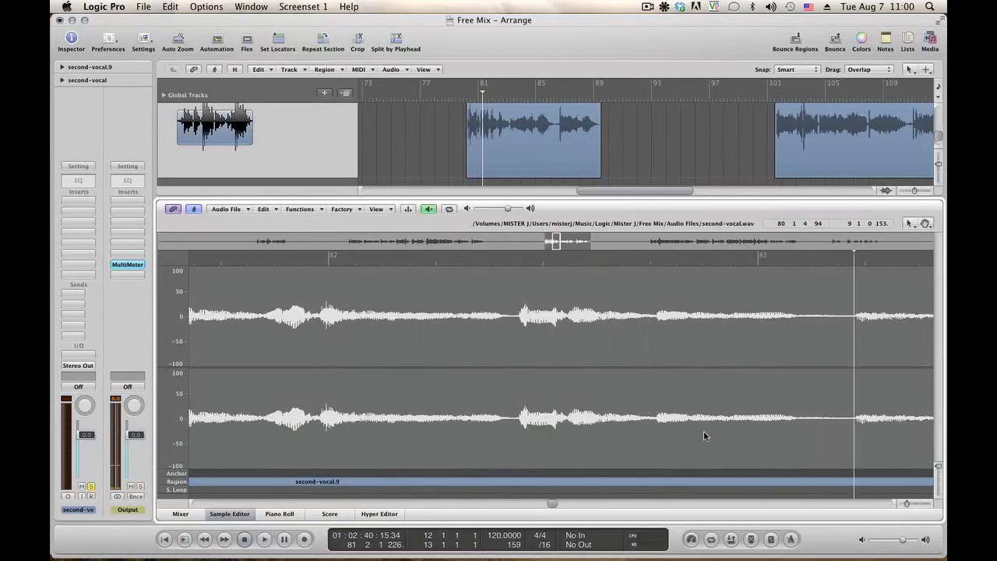
key(alt+space)
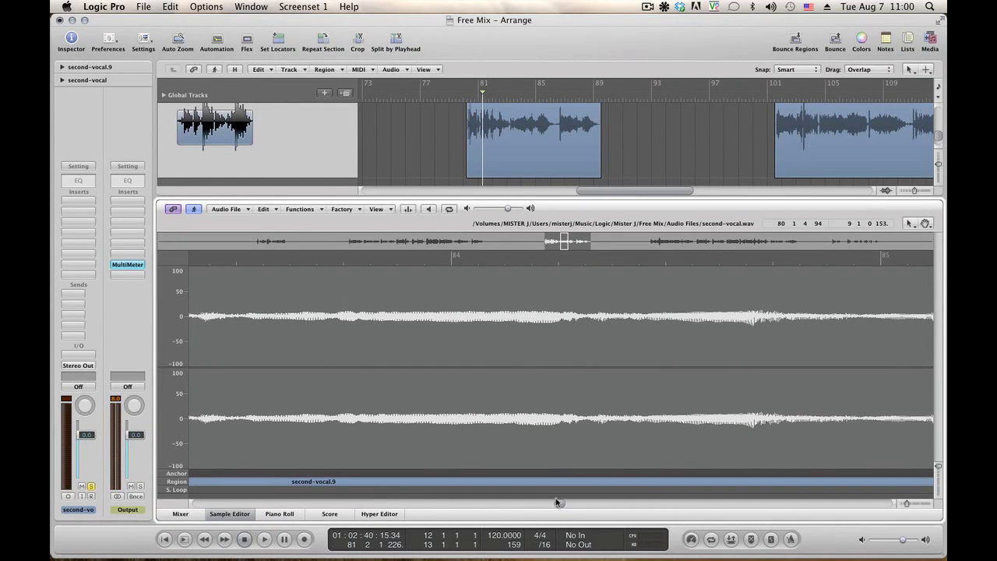
scroll(558, 501, left, 8)
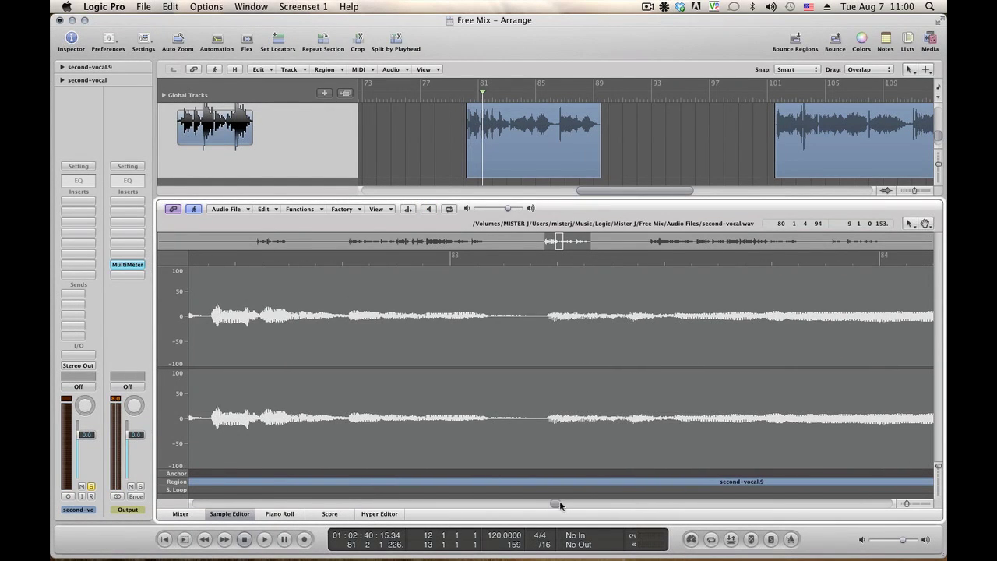
key(alt+space)
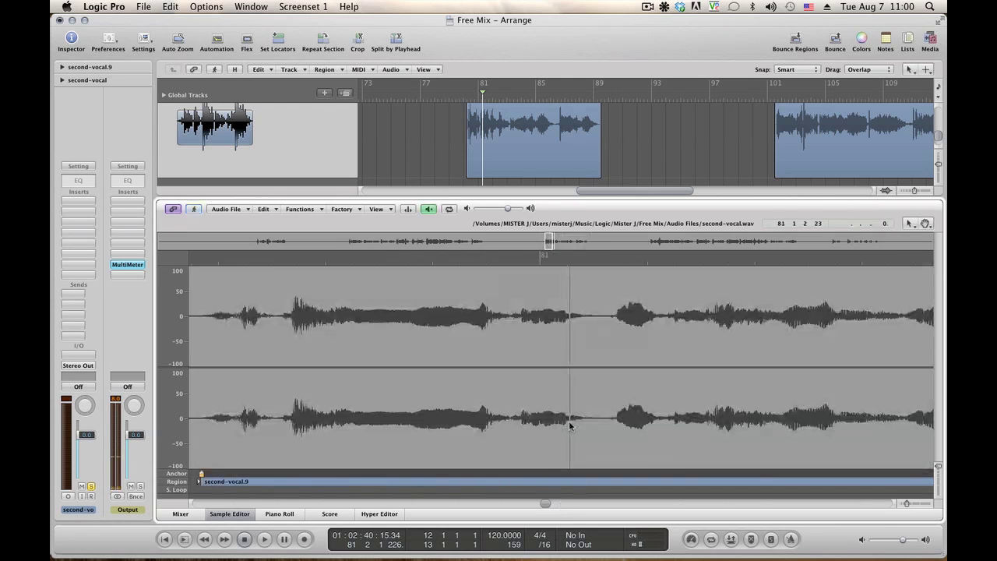
click(195, 209)
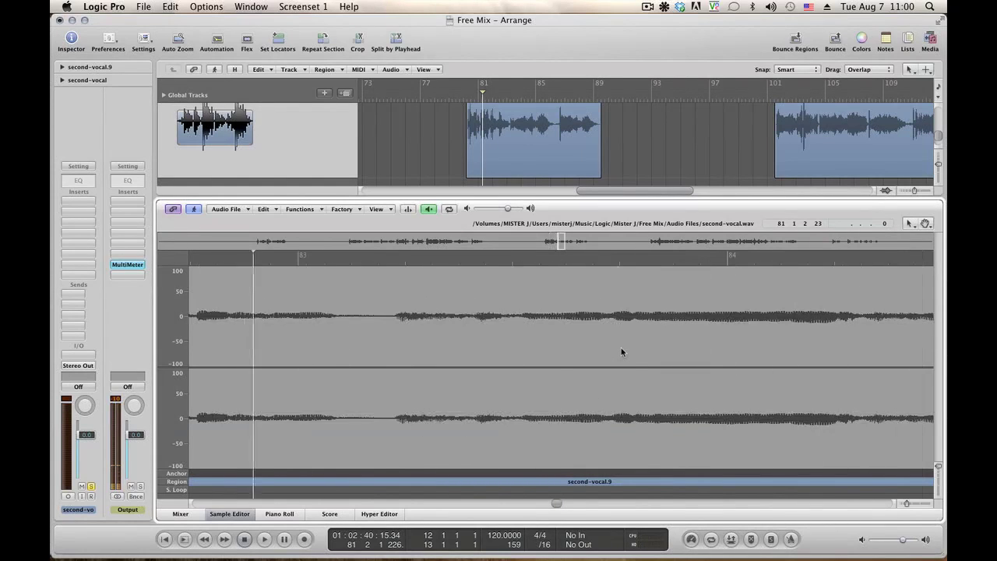
key(alt+space)
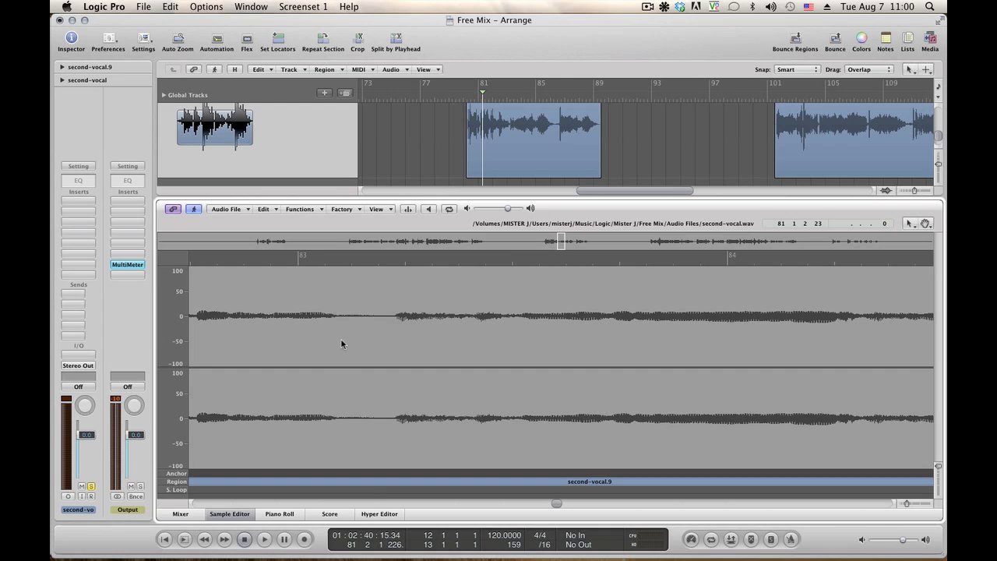
Step: Apply Change Gain to the quiet gap just after bar 83 and play back the passage from just before it
drag(340, 338, 393, 335)
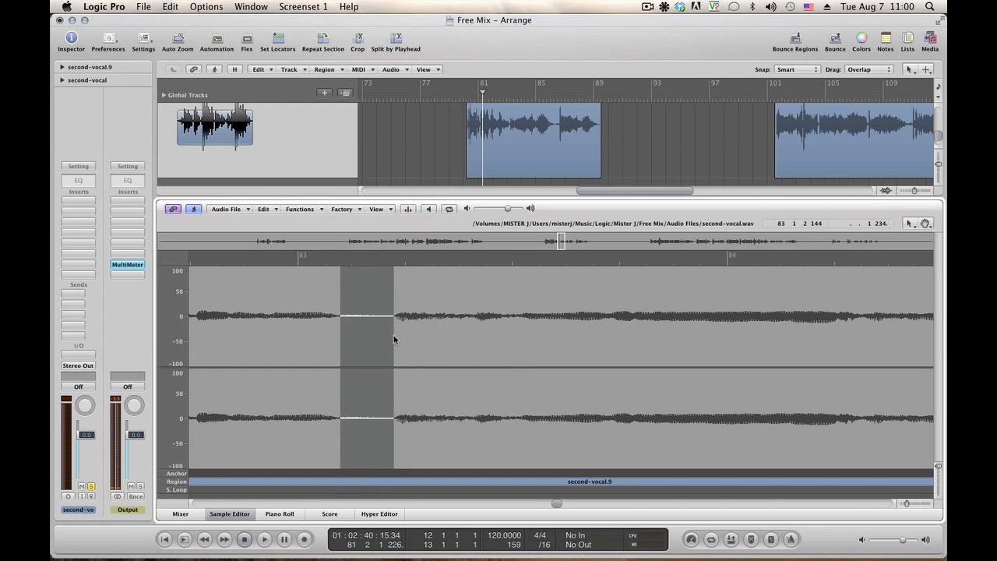
click(303, 209)
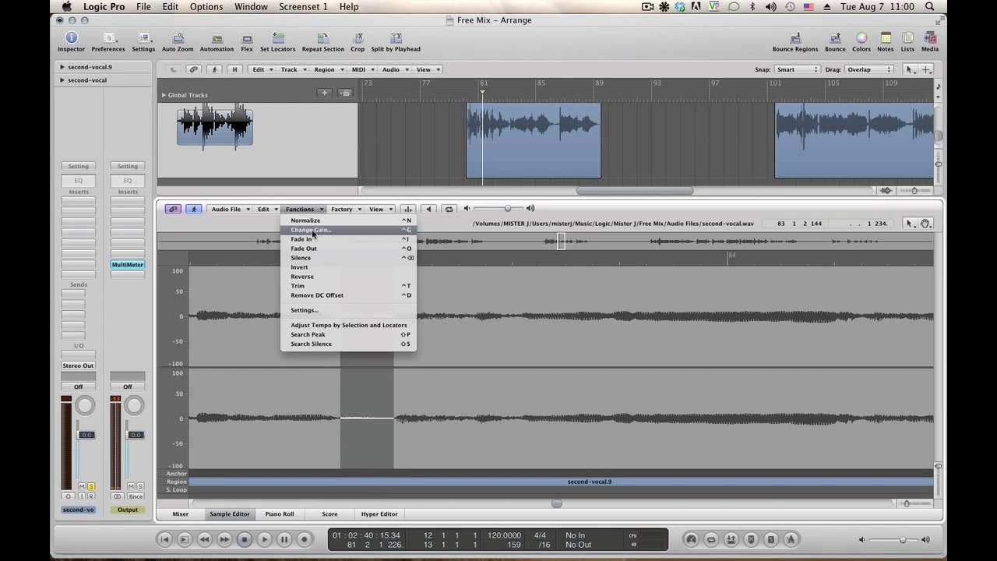
click(311, 230)
key(Return)
click(227, 320)
key(alt+space)
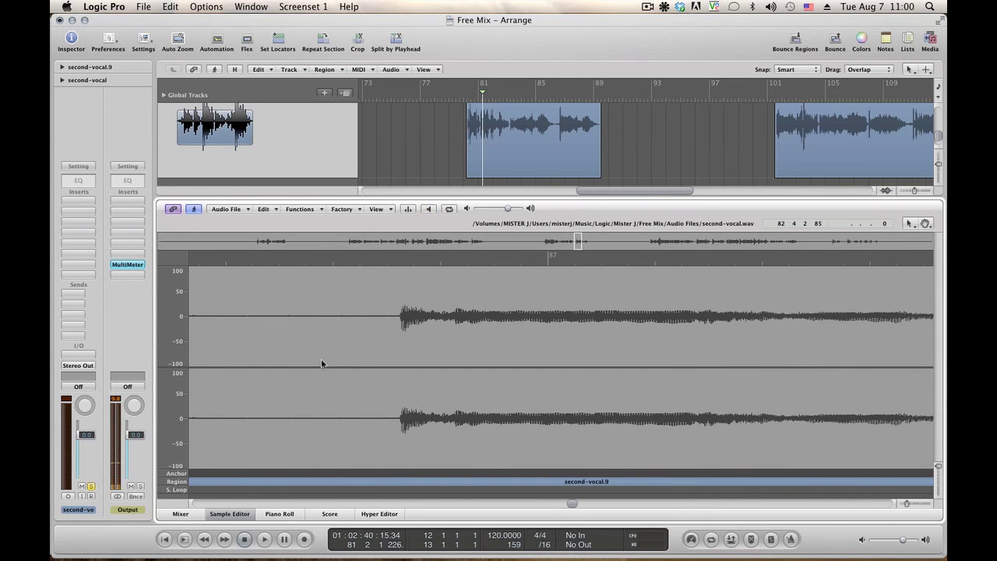
Step: Silence the gap leading up to the vocal entry before bar 87 and play back from before it to the phrase's end
drag(238, 354, 398, 344)
key(alt+space)
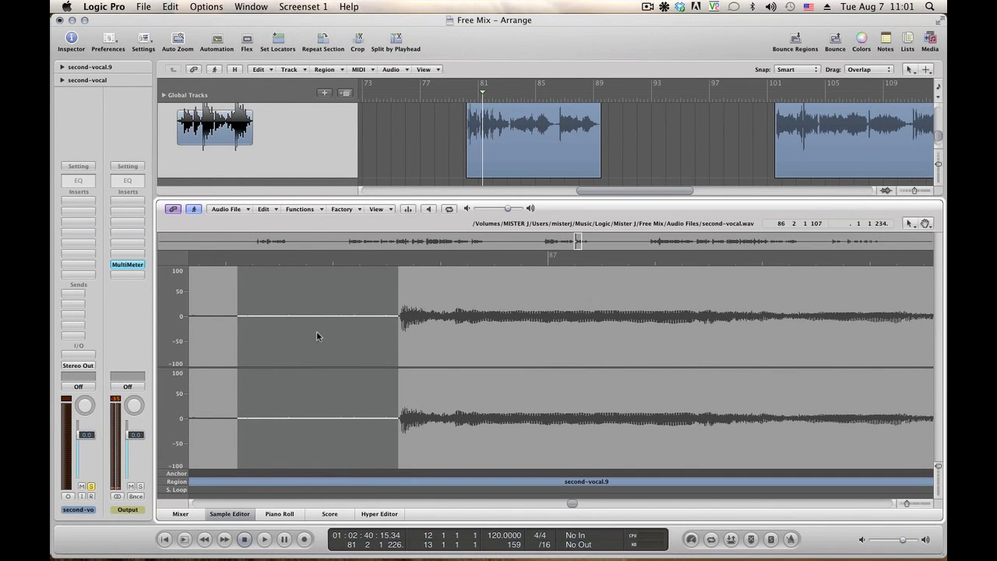
click(300, 209)
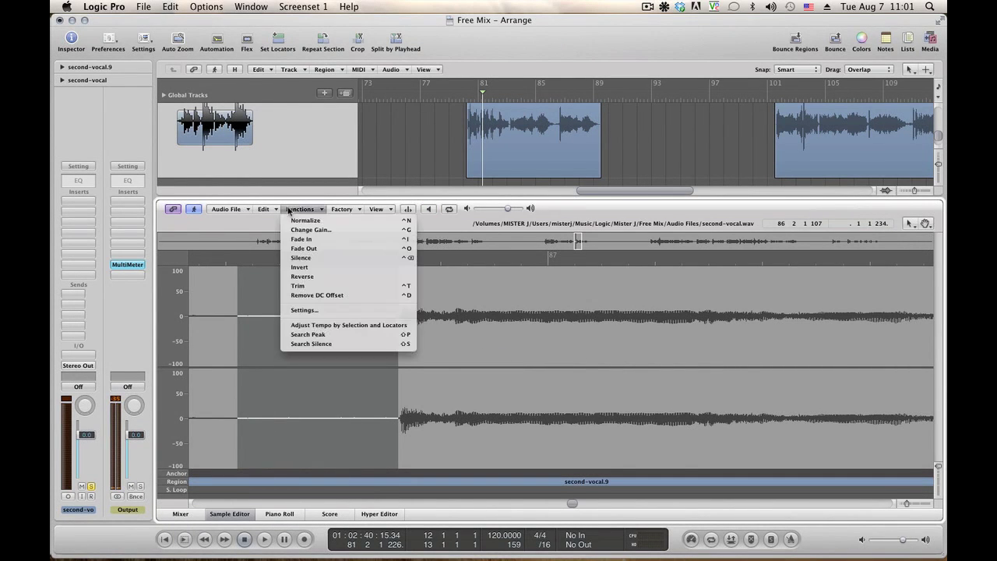
click(301, 257)
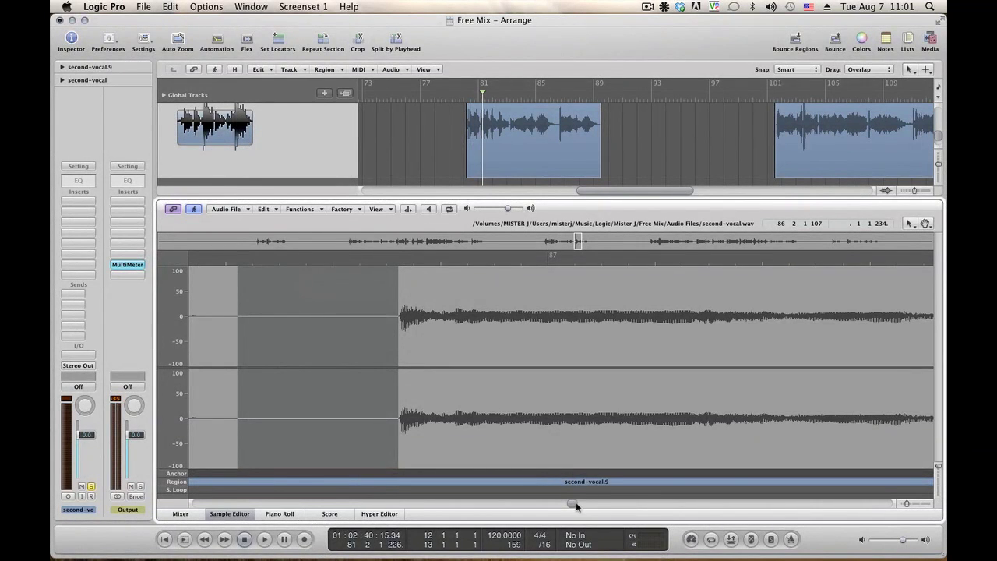
scroll(574, 502, left, 5)
click(536, 363)
key(alt+space)
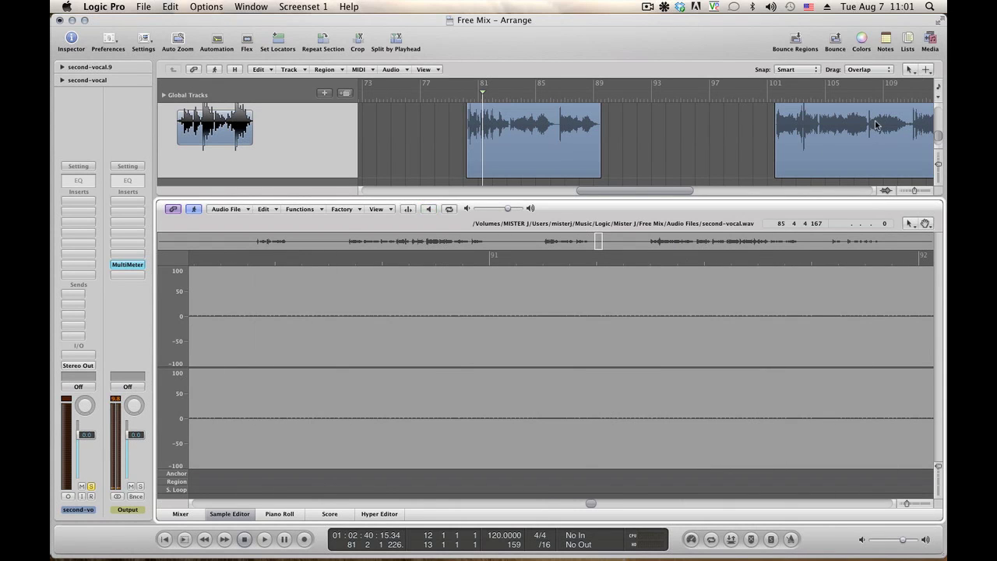
Step: Open second-vocal.12 in the Sample Editor, trim its start to just before the first sung note, and play back its opening
click(775, 101)
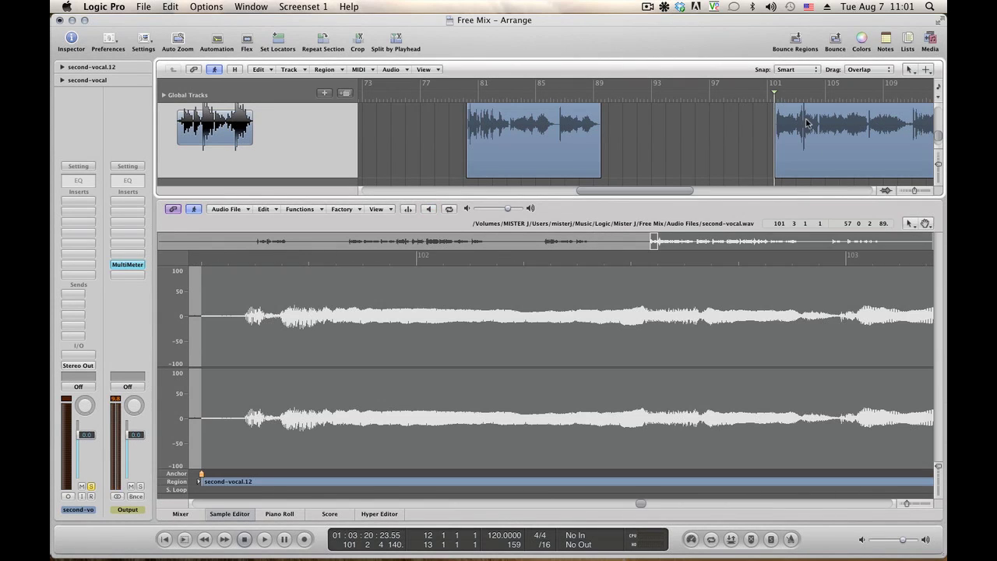
key(space)
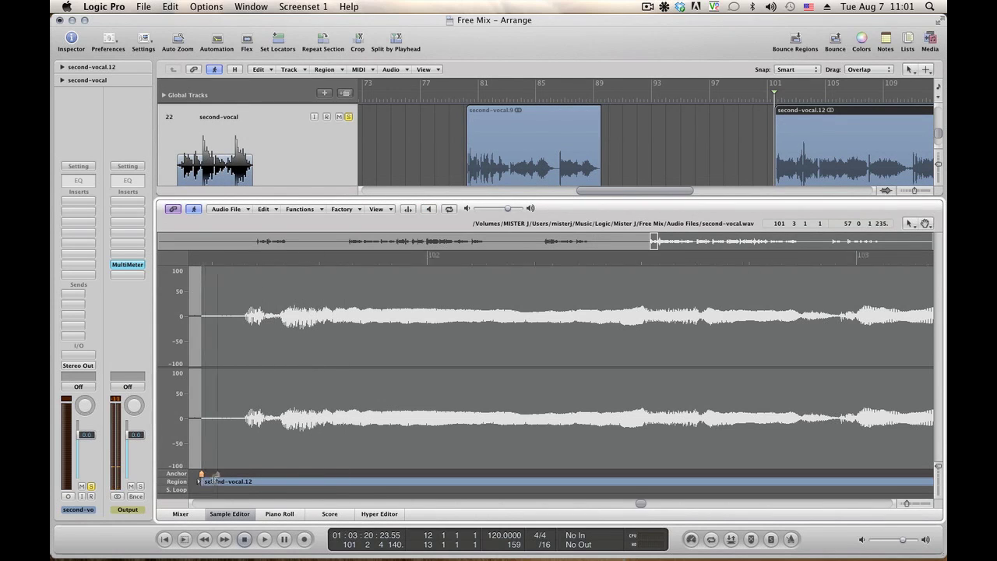
drag(232, 475, 240, 475)
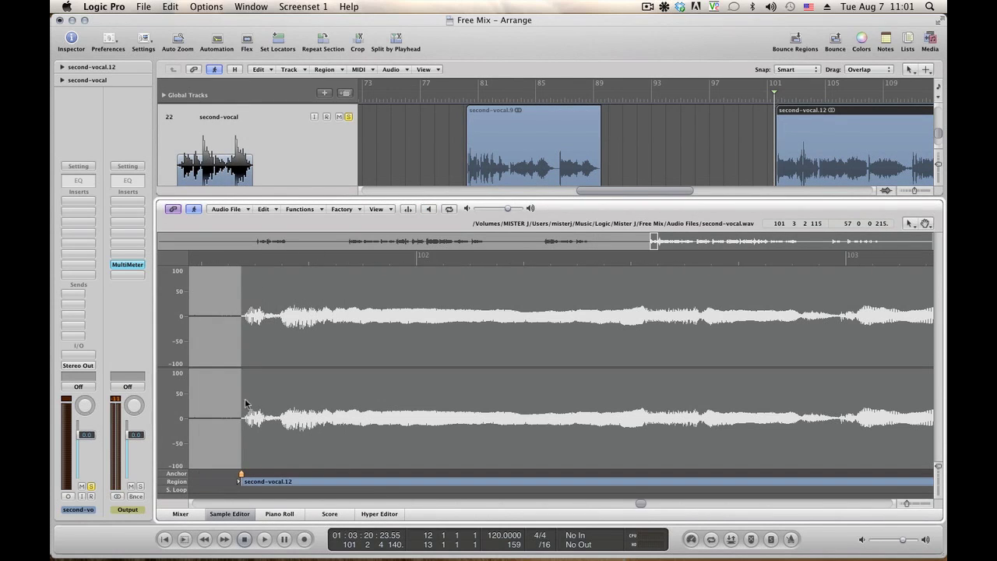
click(242, 396)
key(space)
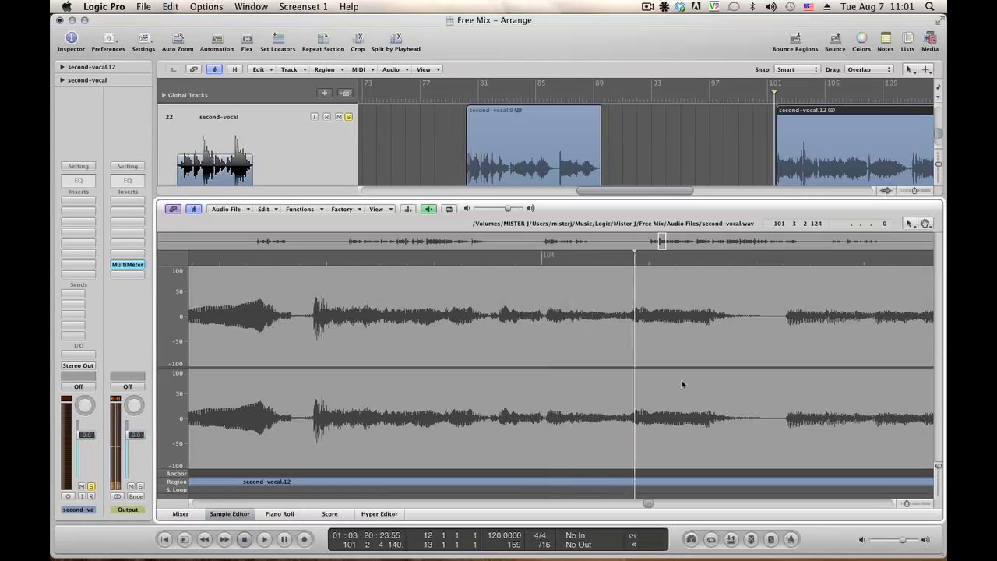
Step: Silence the quiet gap between the two phrases in bar 104 of second-vocal.12
click(752, 359)
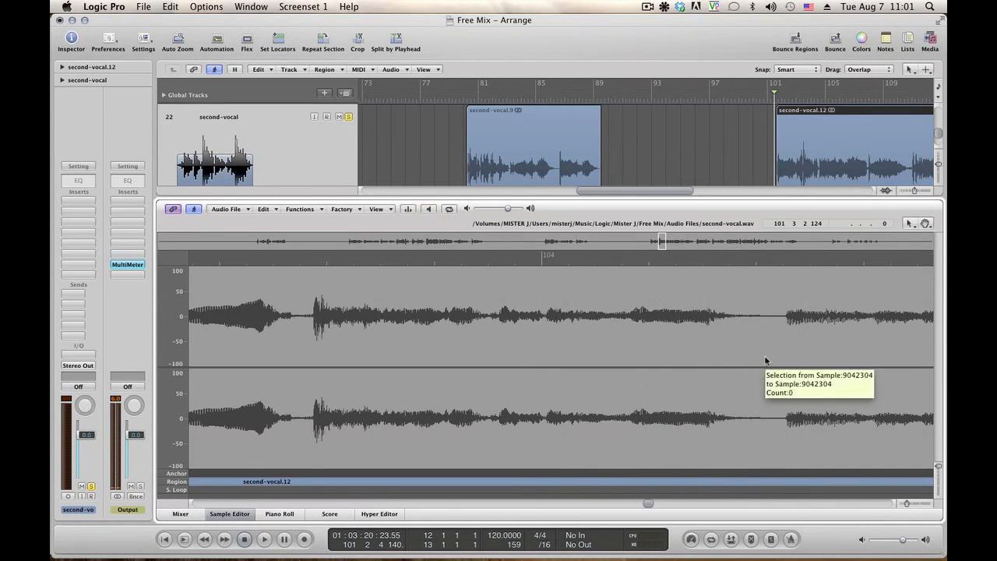
drag(765, 359, 783, 335)
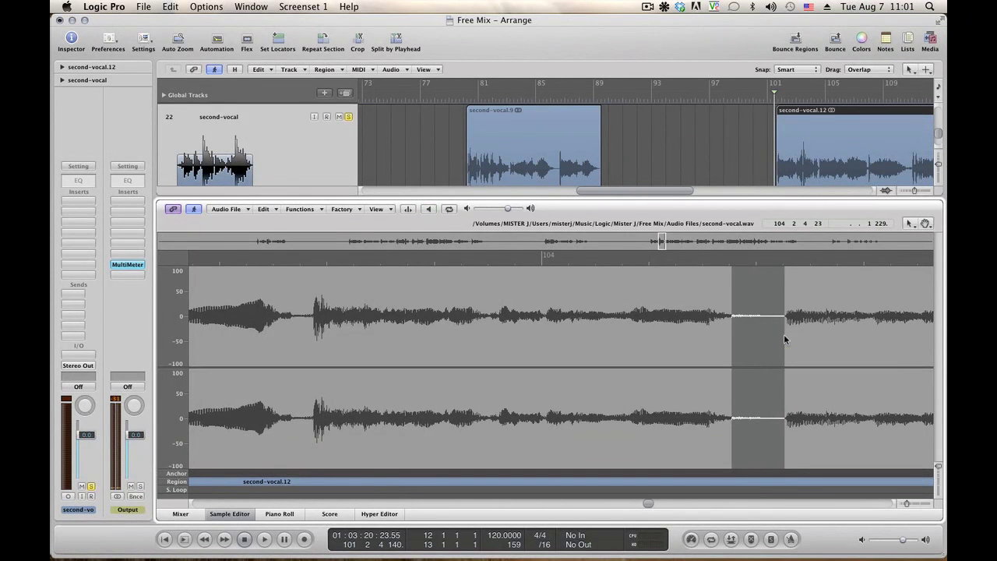
click(311, 212)
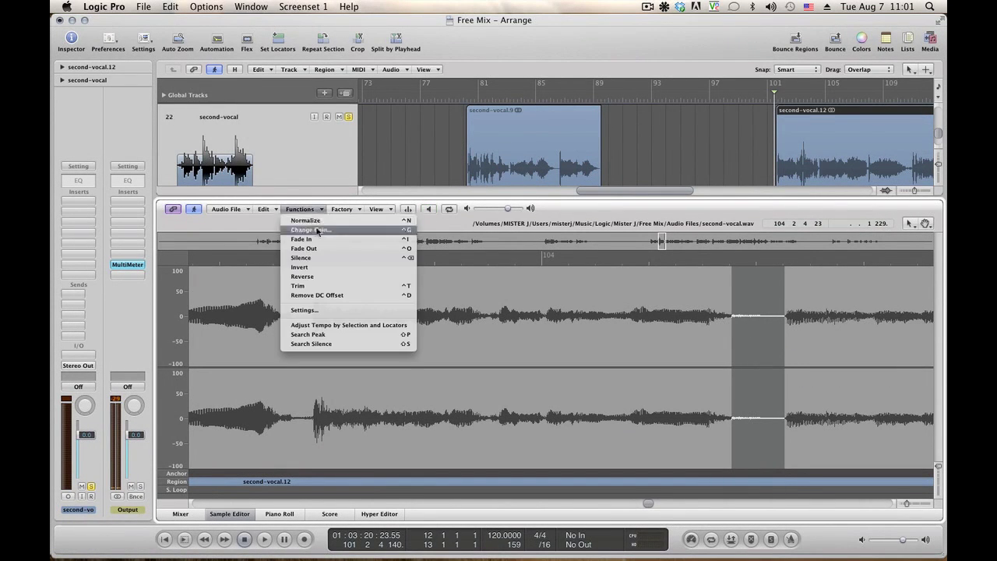
click(315, 231)
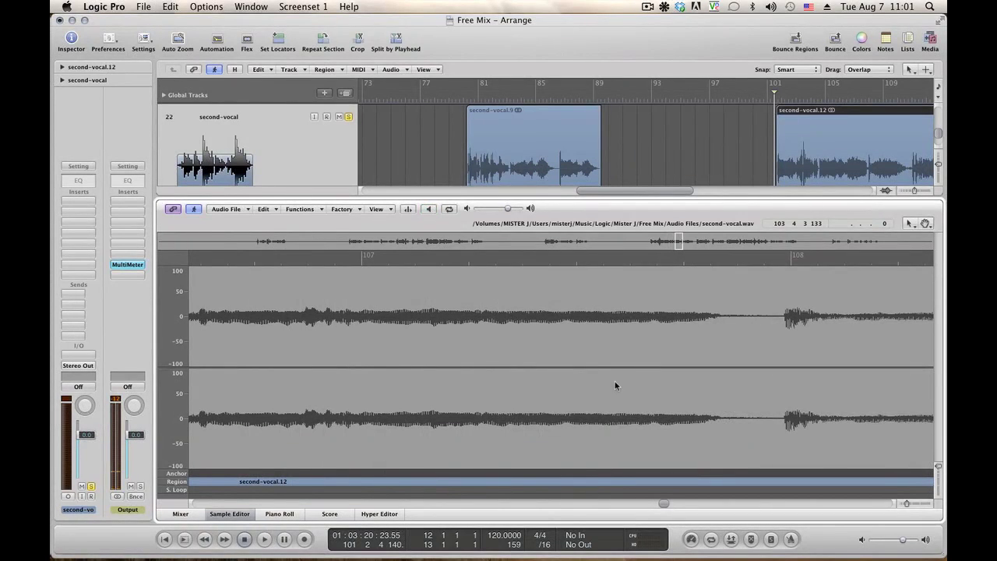
Step: Play back second-vocal.12 from bar 105 and silence the quiet gap just before the vocal entry at bar 108
drag(666, 506, 659, 507)
click(209, 345)
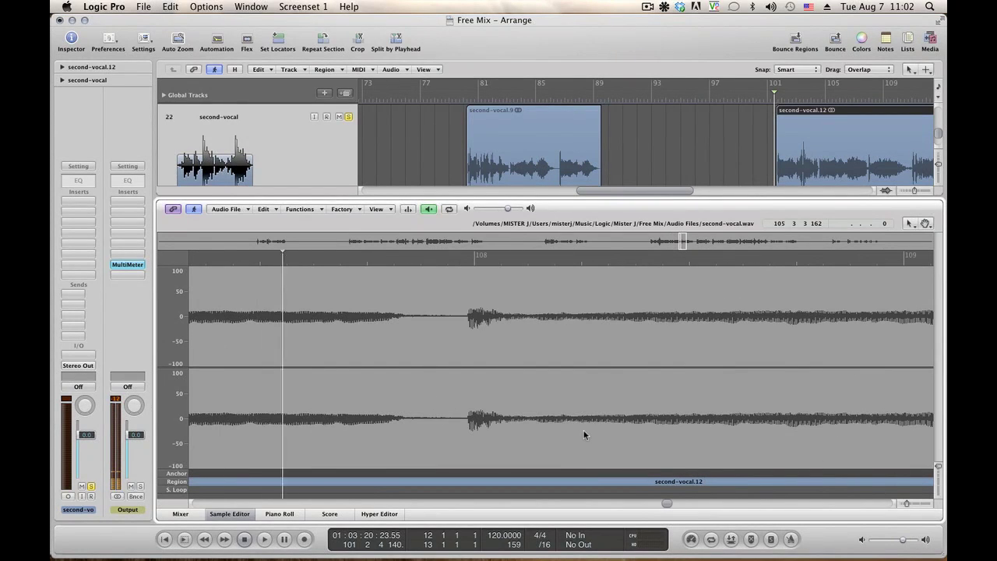
key(alt+space)
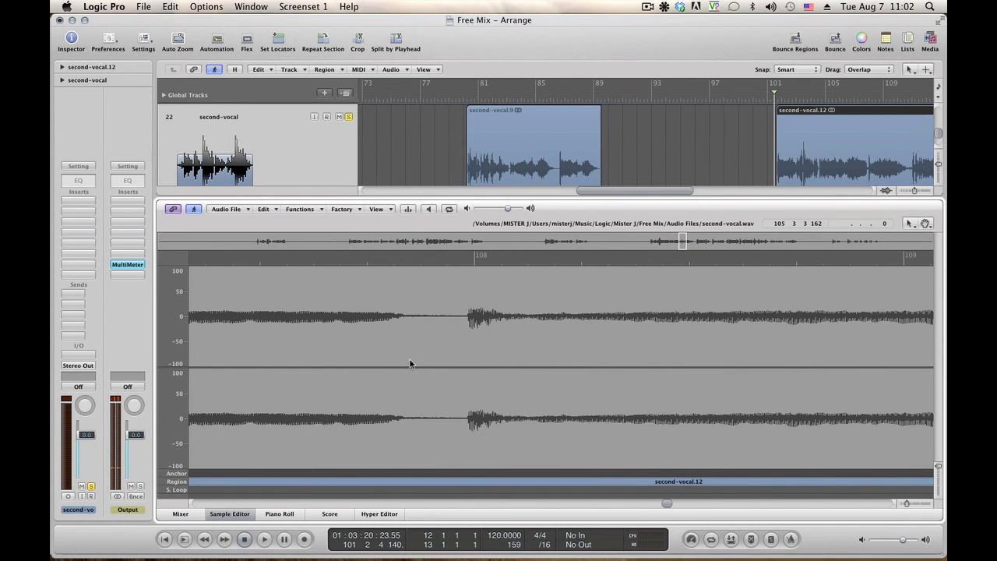
drag(411, 363, 466, 356)
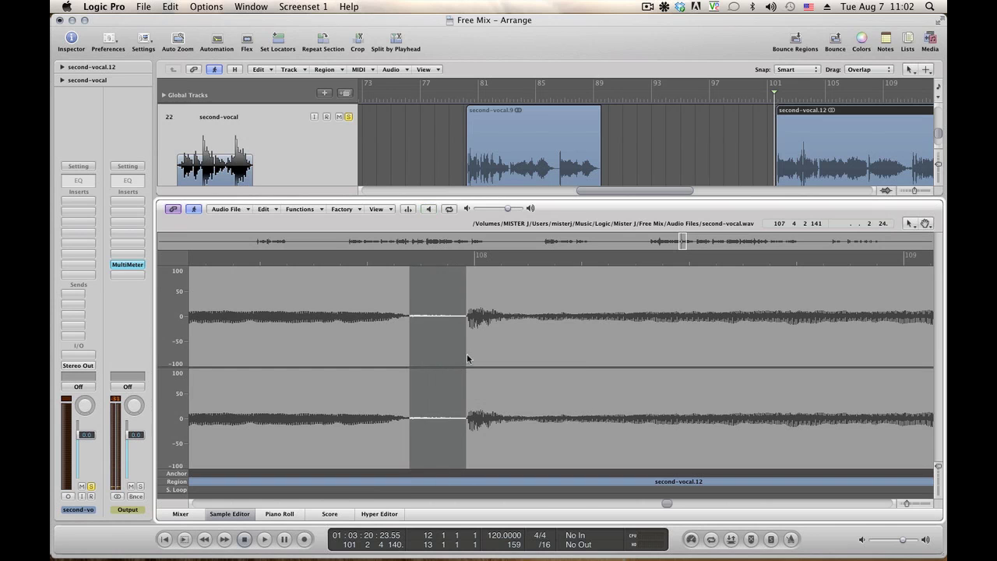
click(301, 209)
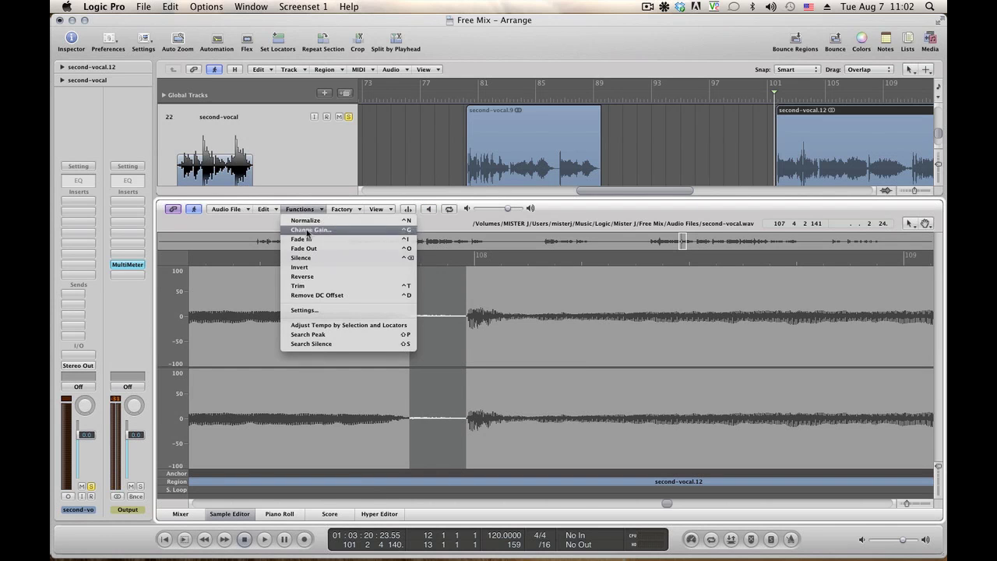
click(311, 238)
key(Return)
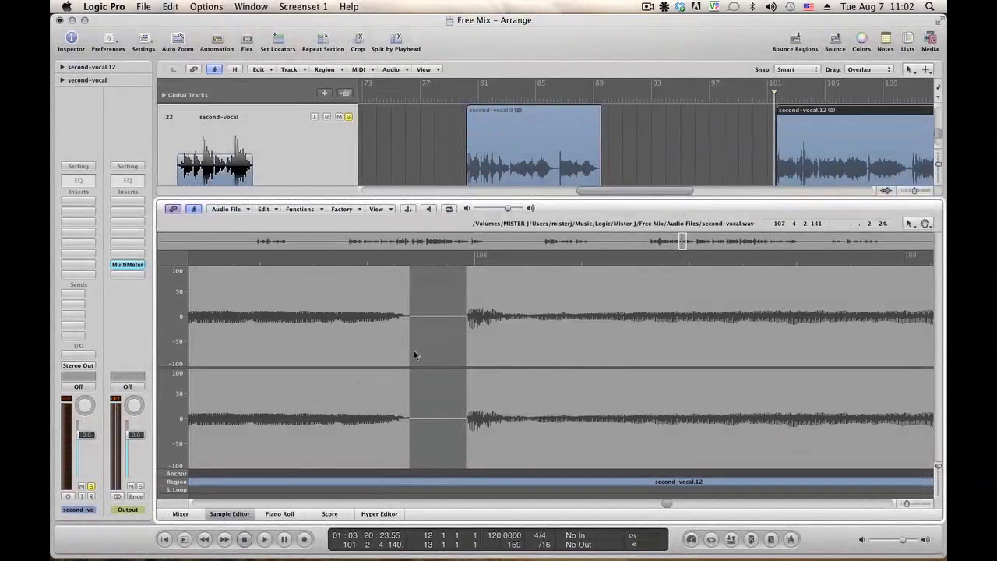
Step: Play back from before the silenced gap ahead of bar 108 through the end of the phrase after bar 110
click(303, 343)
click(209, 336)
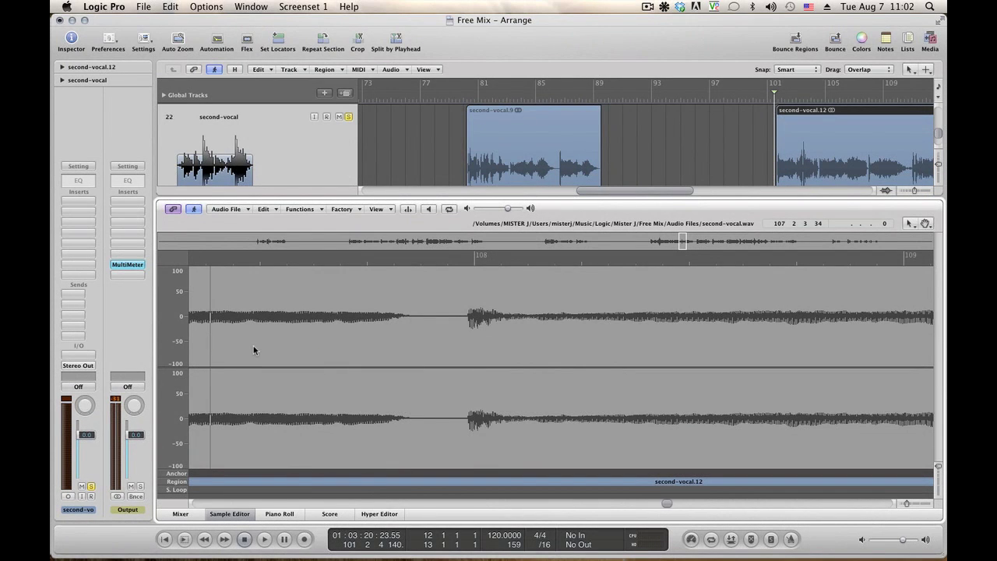
key(space)
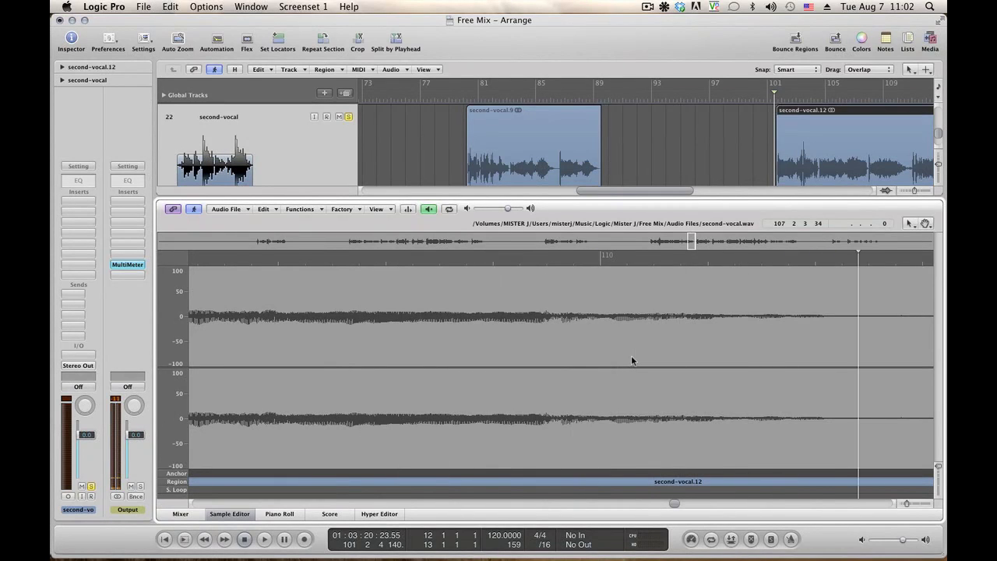
key(alt+space)
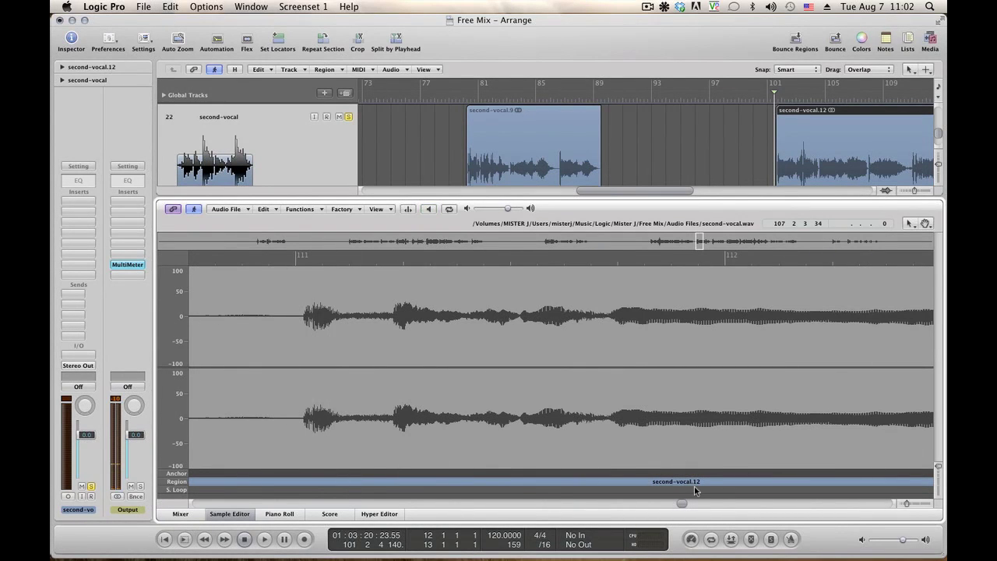
Step: Audition the gap ahead of the vocal entry at bar 111 and silence its final part, from beat 4 of bar 110
scroll(683, 506, left, 5)
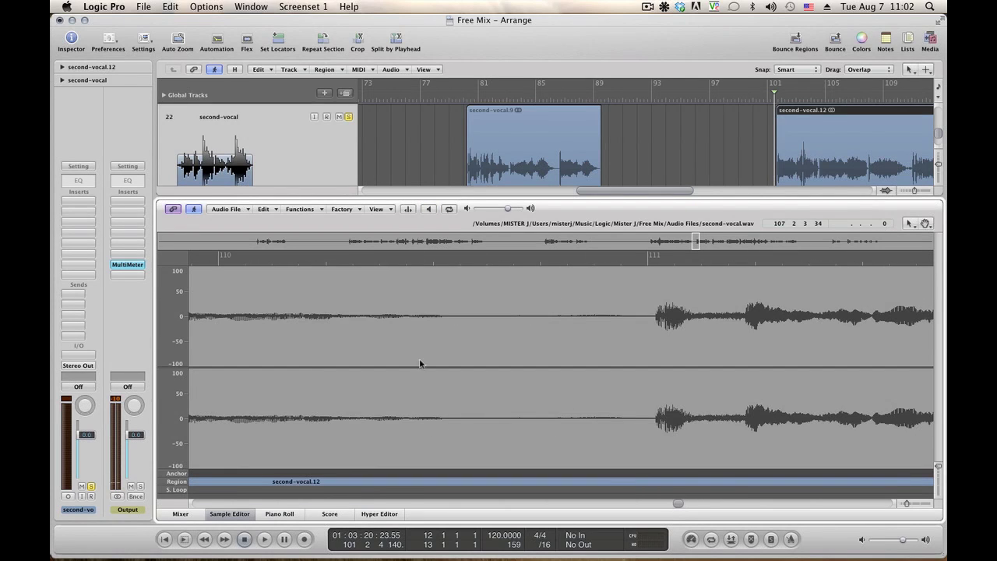
drag(462, 354, 653, 346)
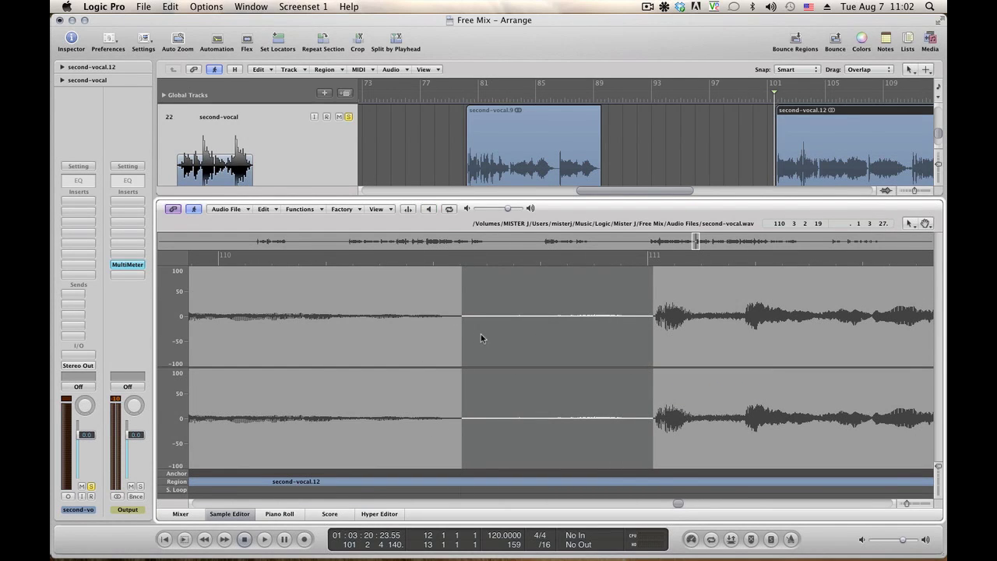
key(alt+space)
key(alt+space)
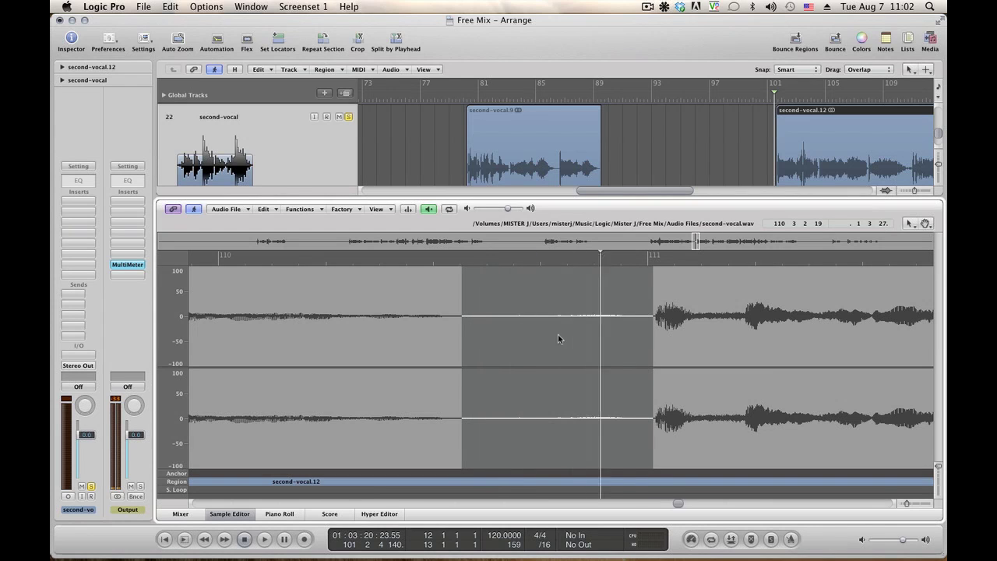
drag(568, 330, 652, 329)
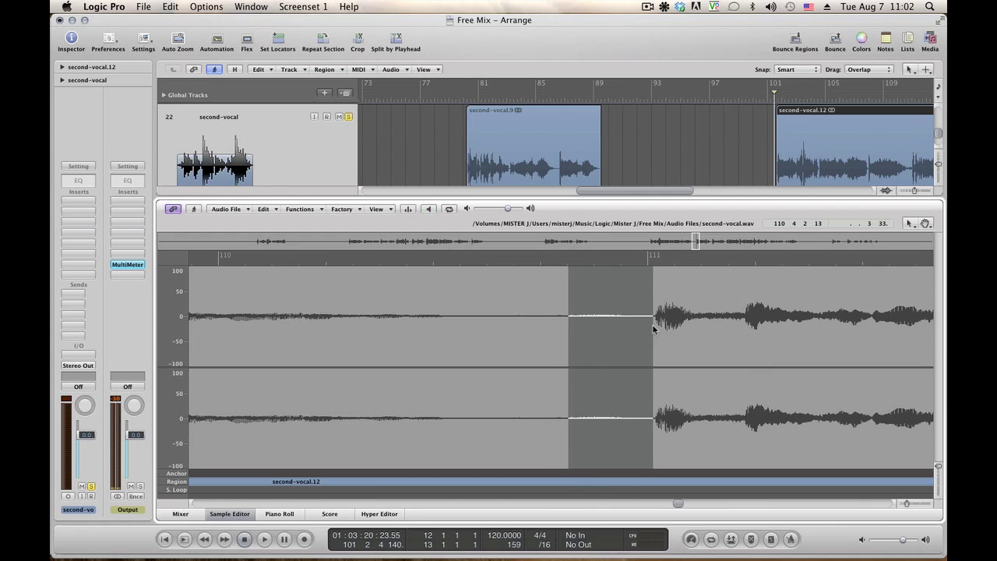
click(297, 209)
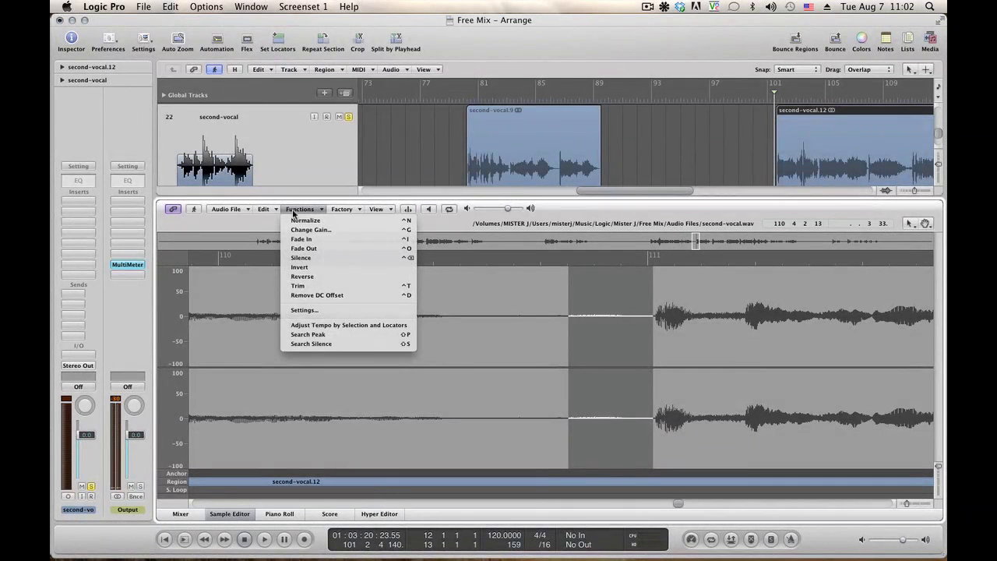
click(309, 258)
Step: Play back the fading phrase in bar 110 into the bar 111 entry and recheck the gap for leftover noise
click(323, 335)
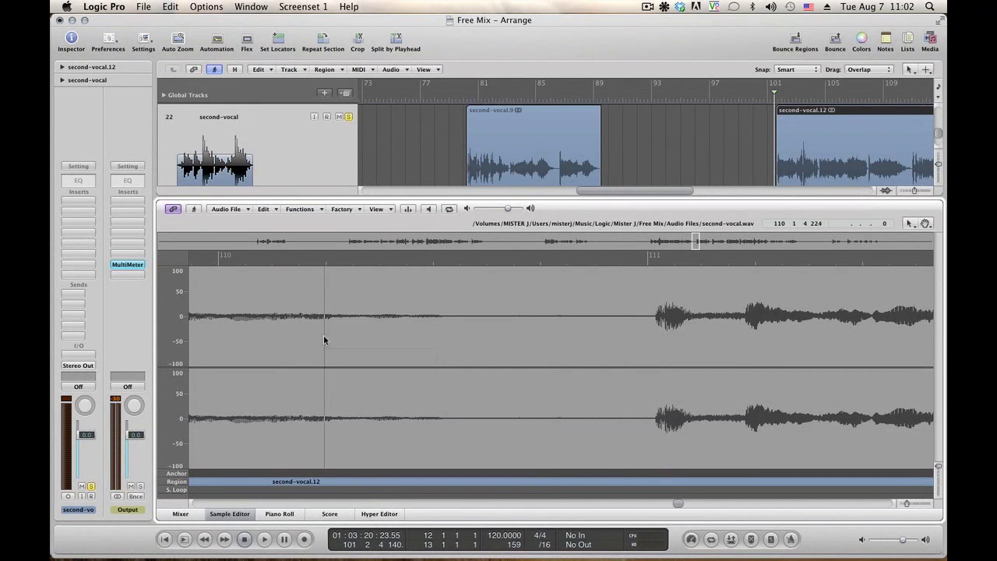
key(space)
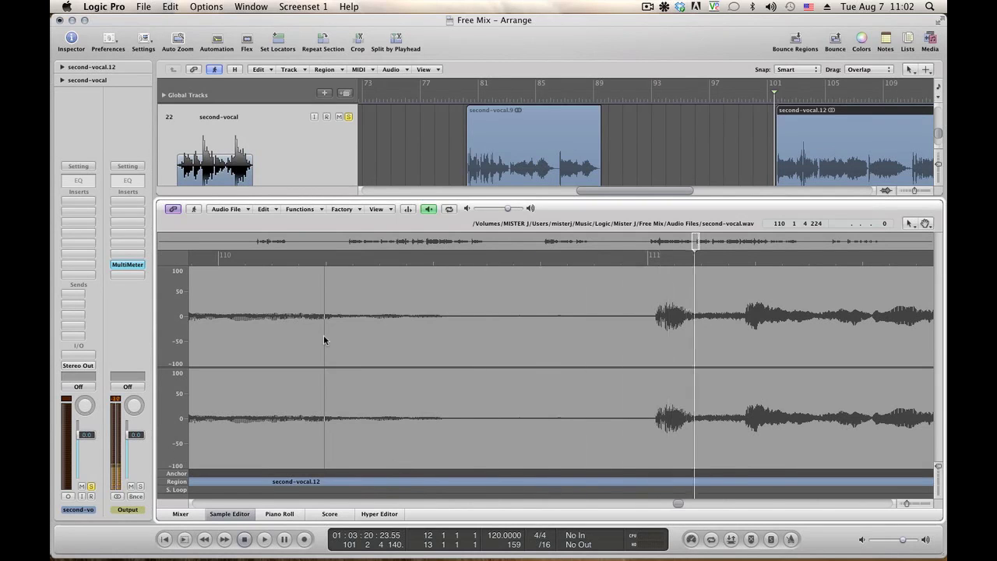
key(alt+space)
key(alt+space)
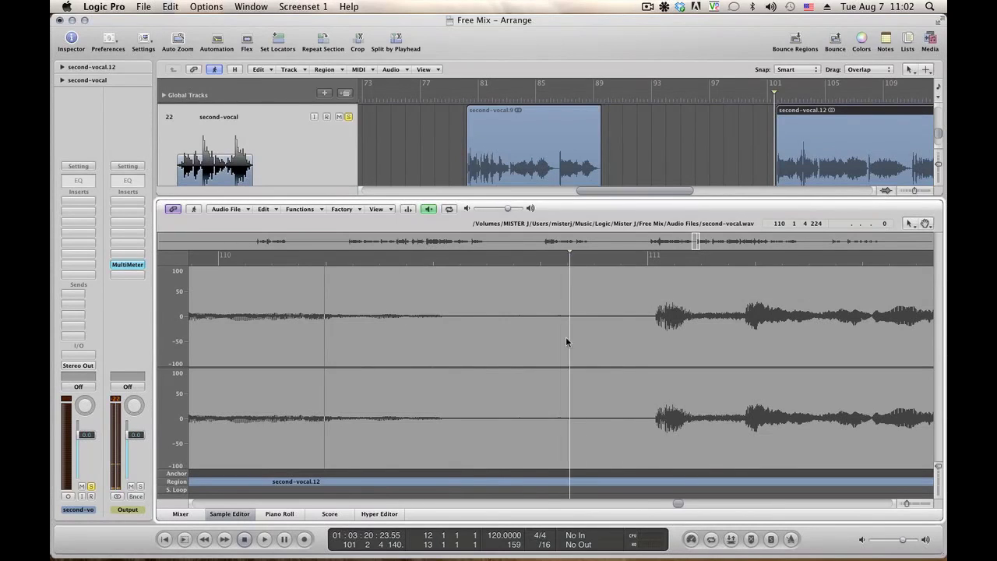
key(alt+space)
Step: Find the remaining noise around beat 4 of bar 110 and silence that short section
drag(532, 334, 598, 334)
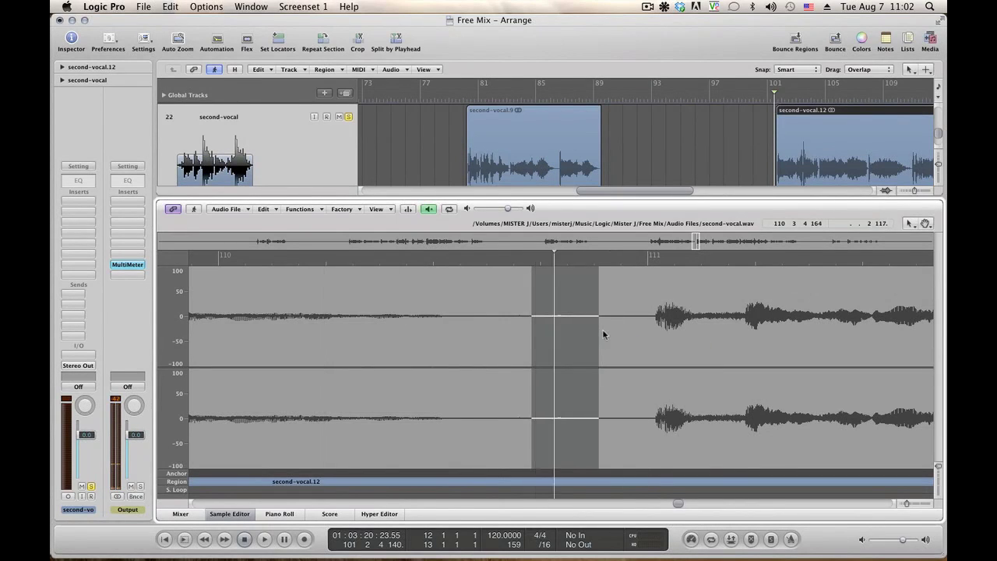
drag(529, 335, 625, 325)
key(alt+space)
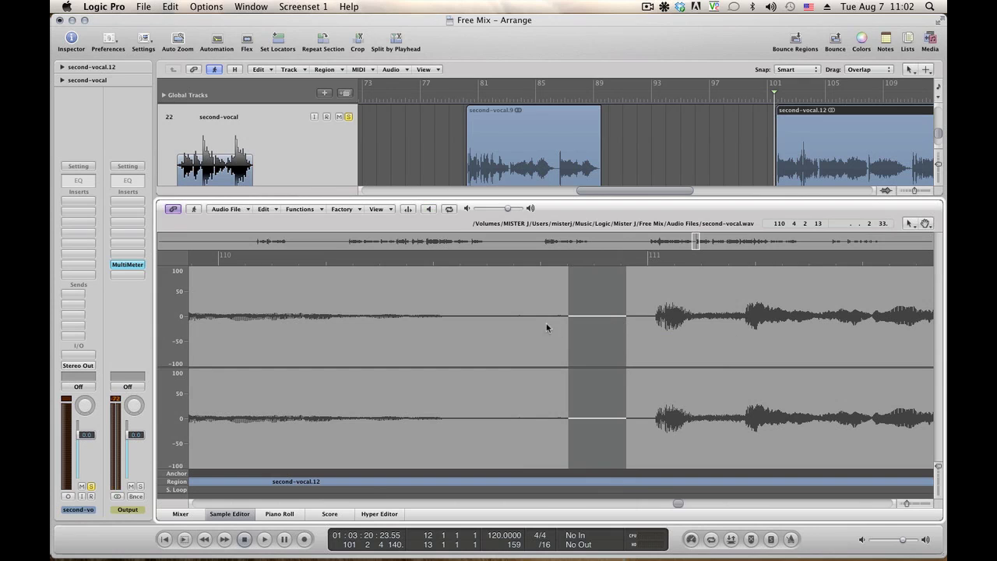
drag(546, 327, 605, 324)
click(304, 208)
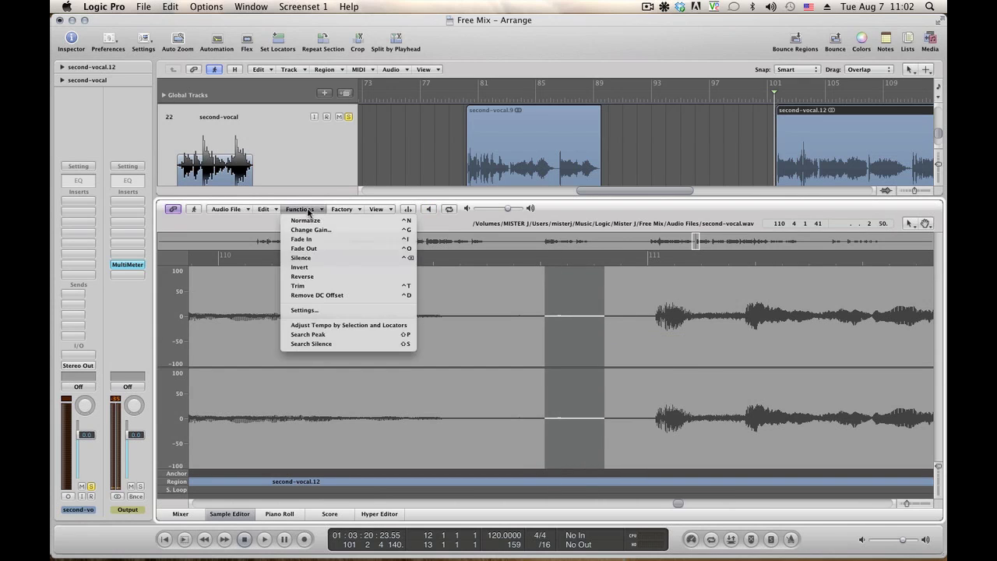
click(301, 257)
Step: Silence the rest of the gap from the phrase's tail at beat 3 of bar 110 to the already silenced section
click(453, 335)
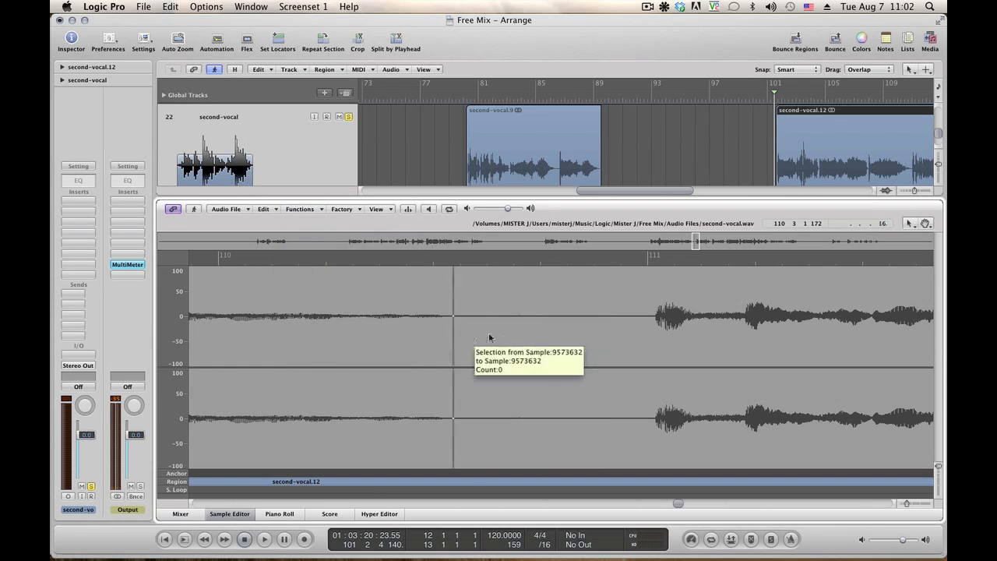
drag(453, 335, 560, 332)
click(316, 207)
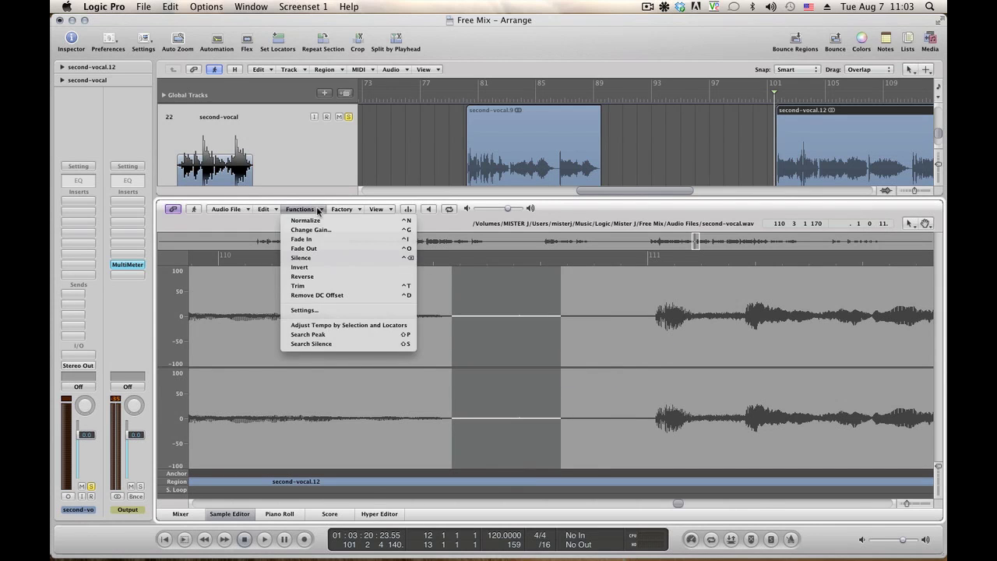
click(313, 258)
Step: Play back from early in bar 110 through the phrase in bar 113 with the view following the playhead
click(254, 300)
key(alt+space)
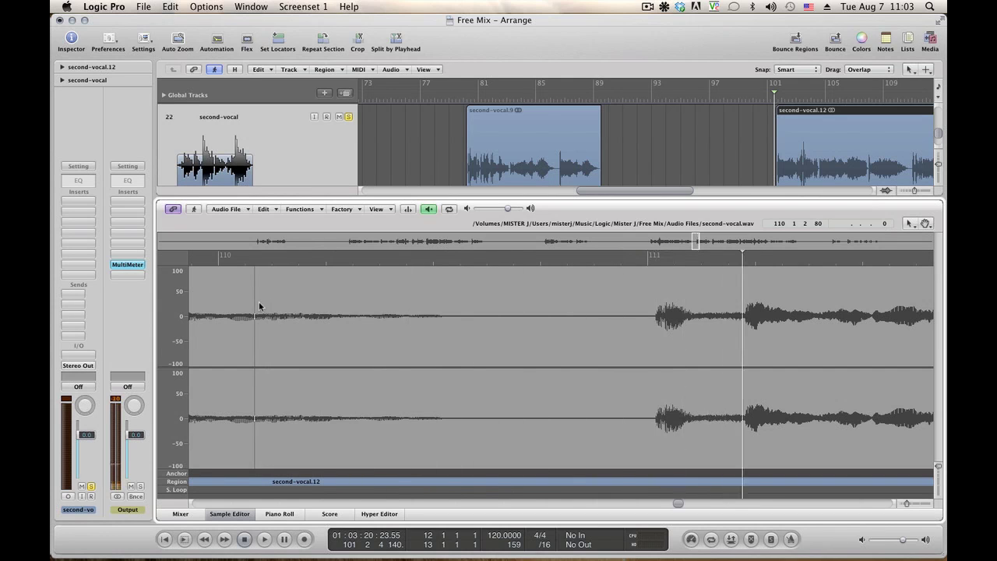
click(194, 209)
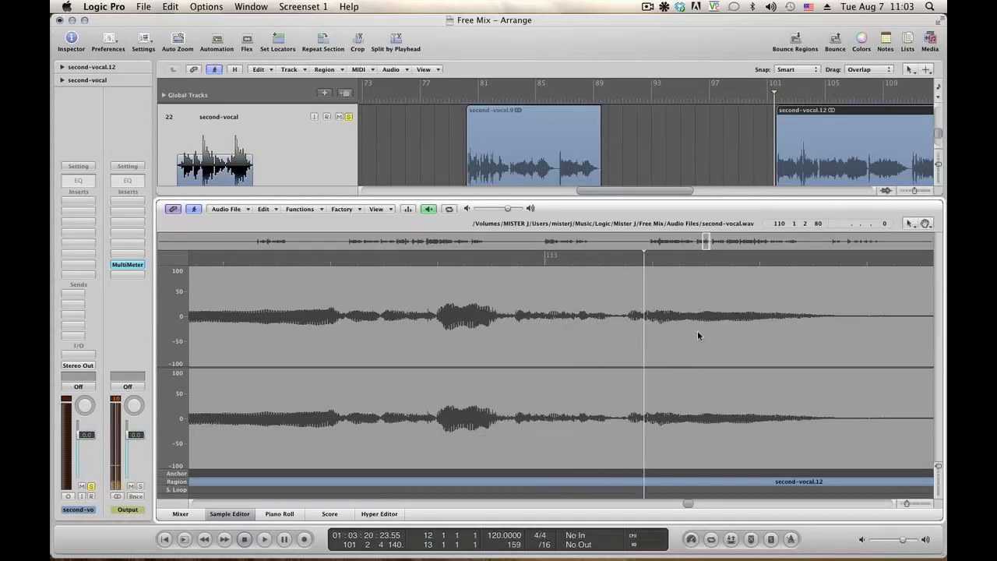
key(alt+space)
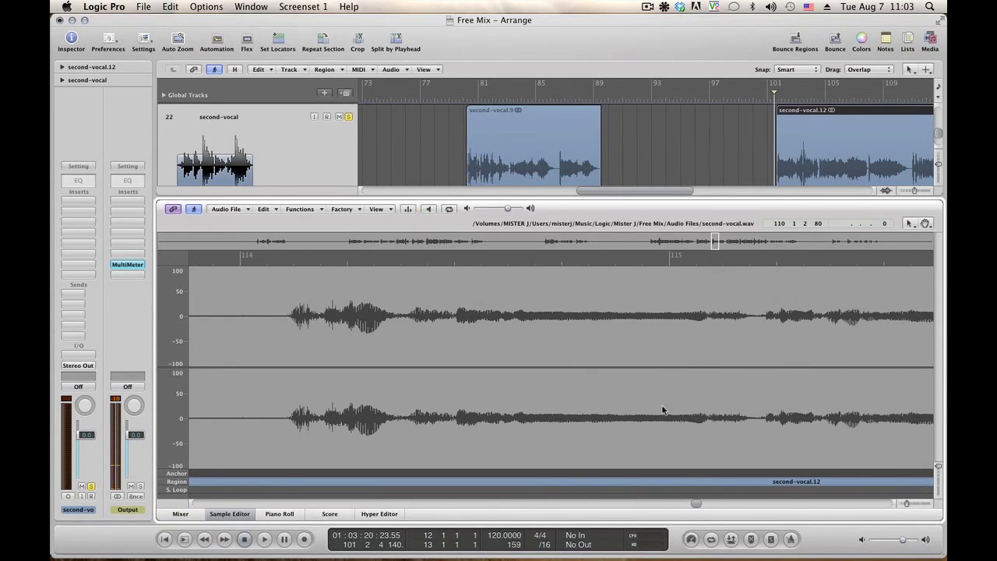
Step: Audition the gap before the bar 114 phrase and silence it from beat 4 of bar 113 to the phrase's start
drag(698, 505, 694, 506)
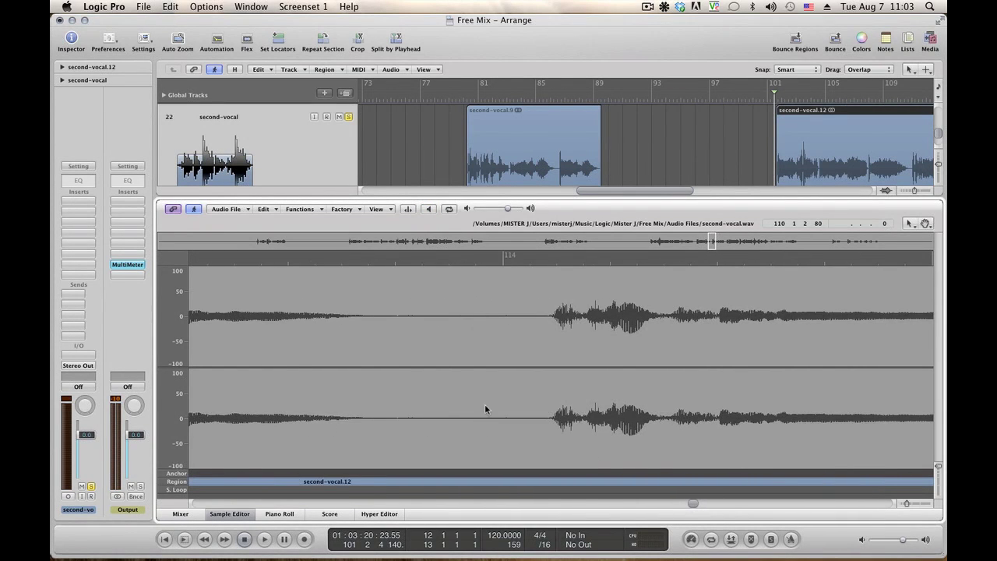
click(284, 361)
key(alt+space)
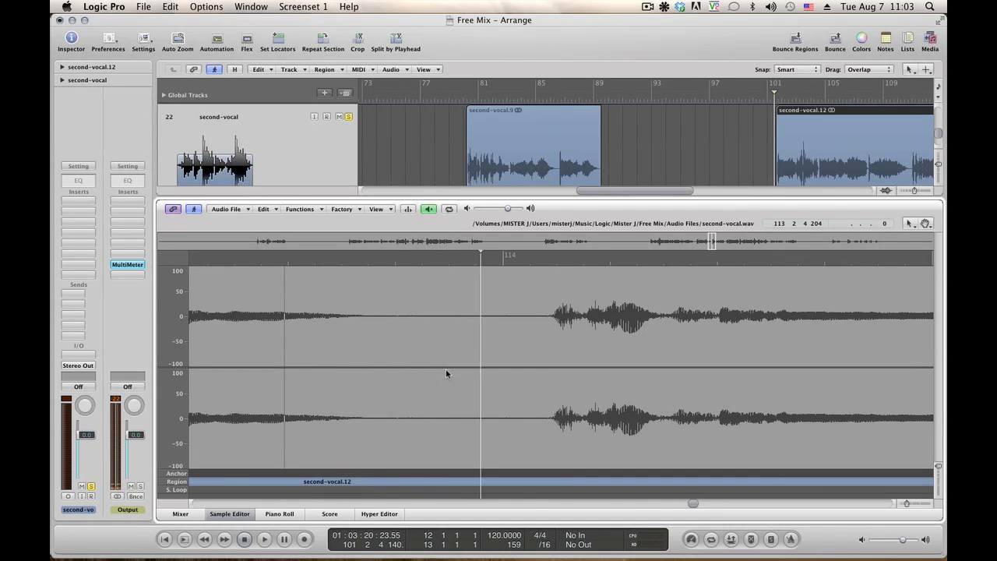
key(alt+space)
key(alt+space)
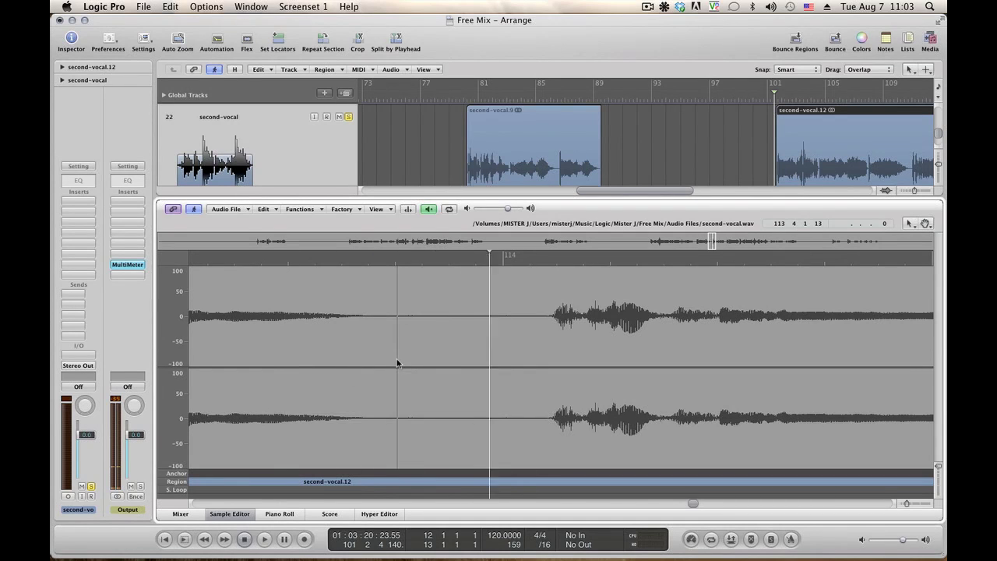
drag(397, 362, 551, 357)
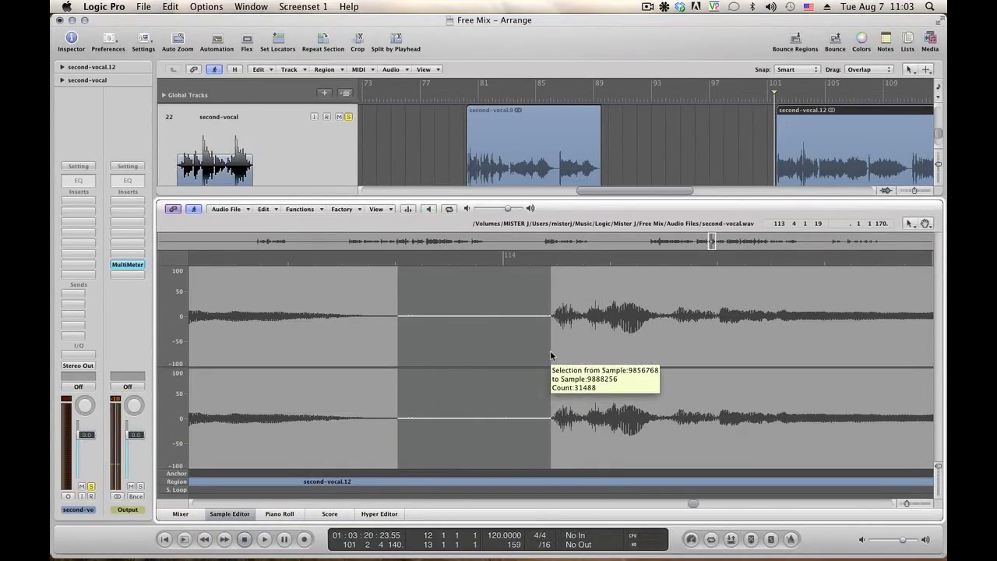
click(302, 208)
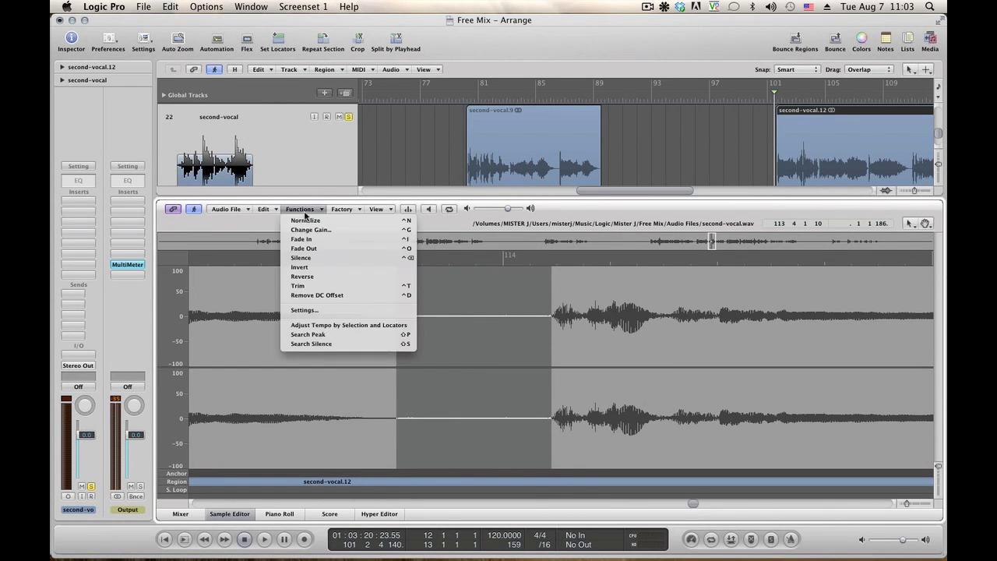
click(318, 260)
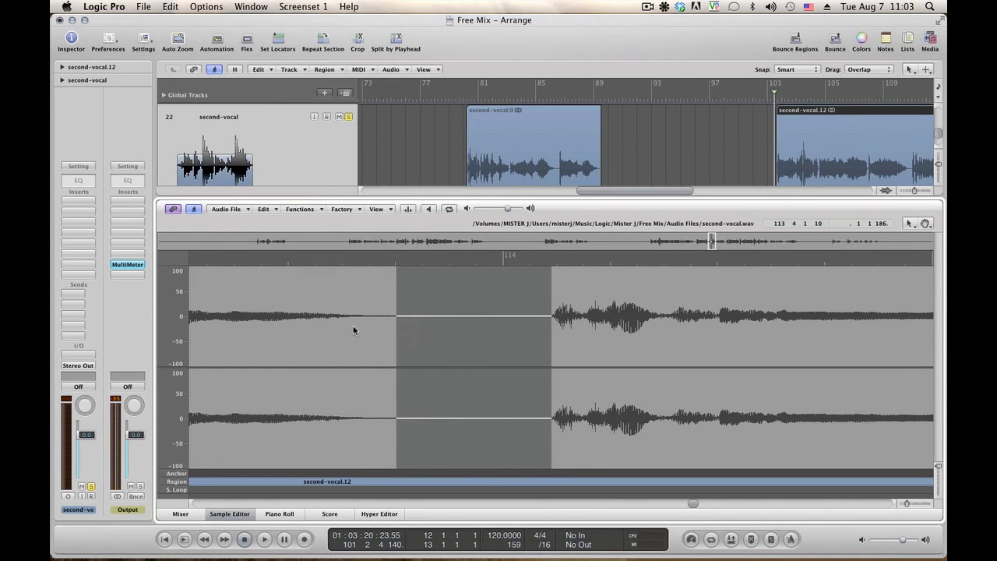
Step: Fade out the phrase tail from late beat 3 of bar 113 into the silenced gap, and play on into bar 117
drag(355, 327, 413, 329)
click(302, 210)
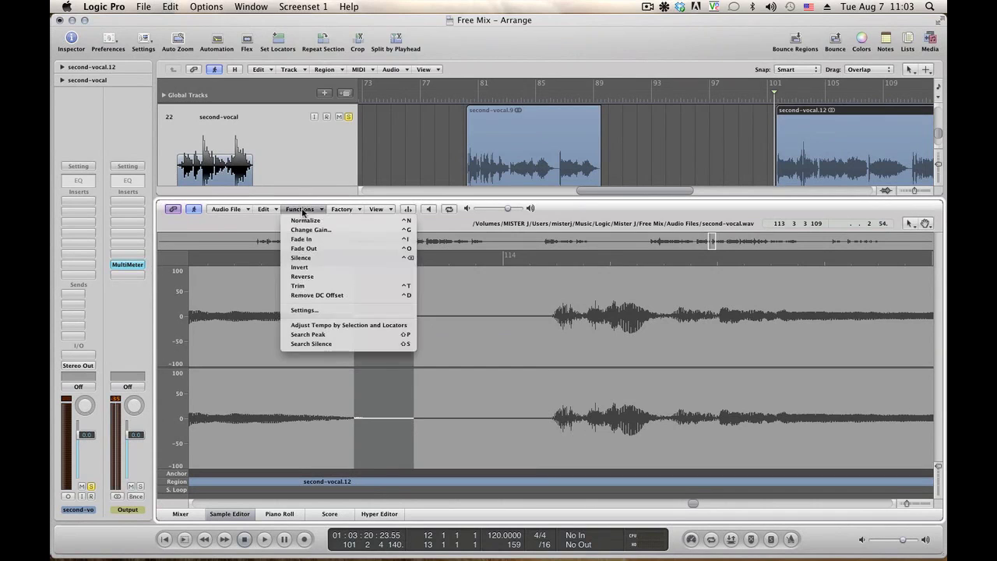
click(336, 247)
click(202, 336)
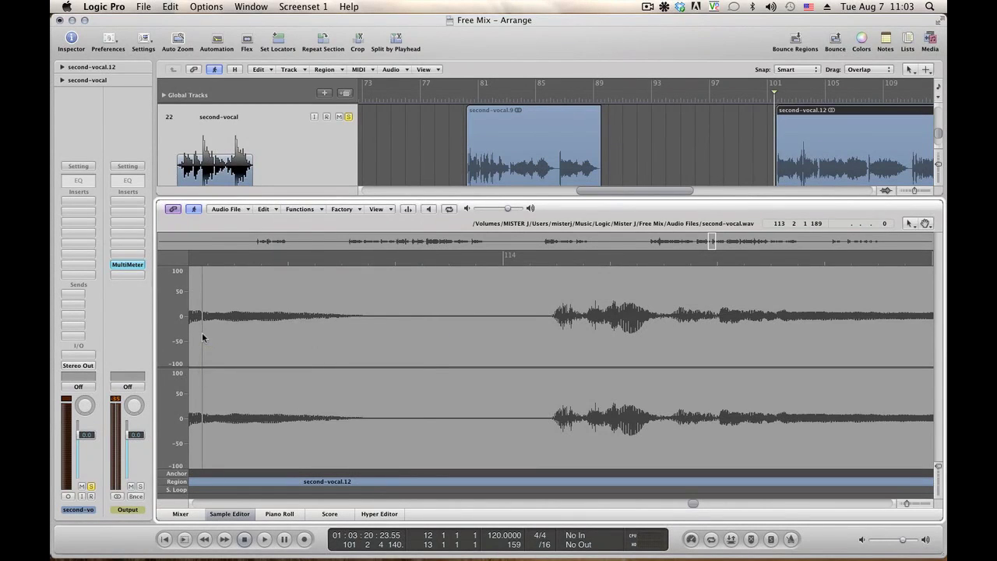
key(space)
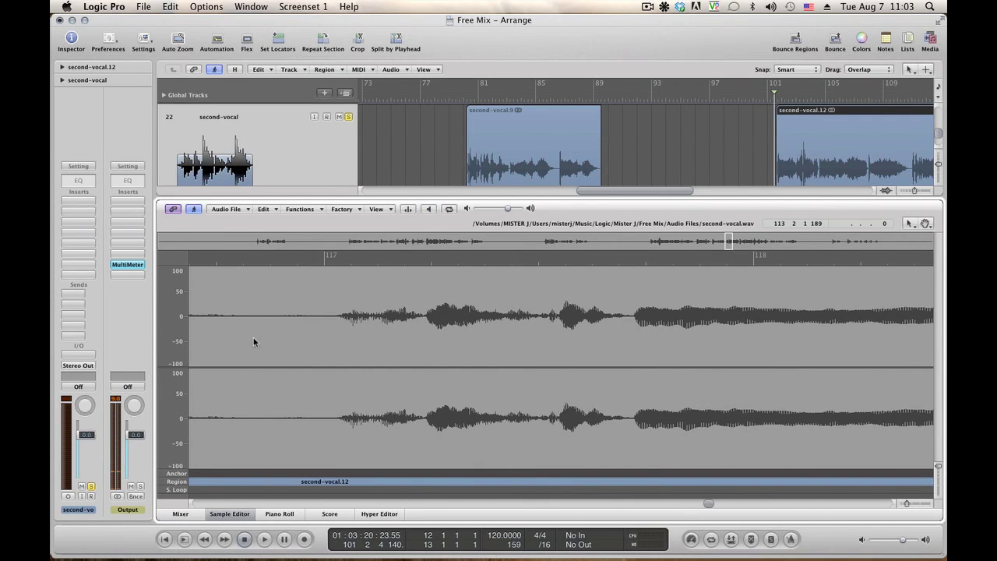
Step: Silence the noise from the middle of beat 4 of bar 116 up to the phrase entry at bar 117
drag(260, 342, 337, 344)
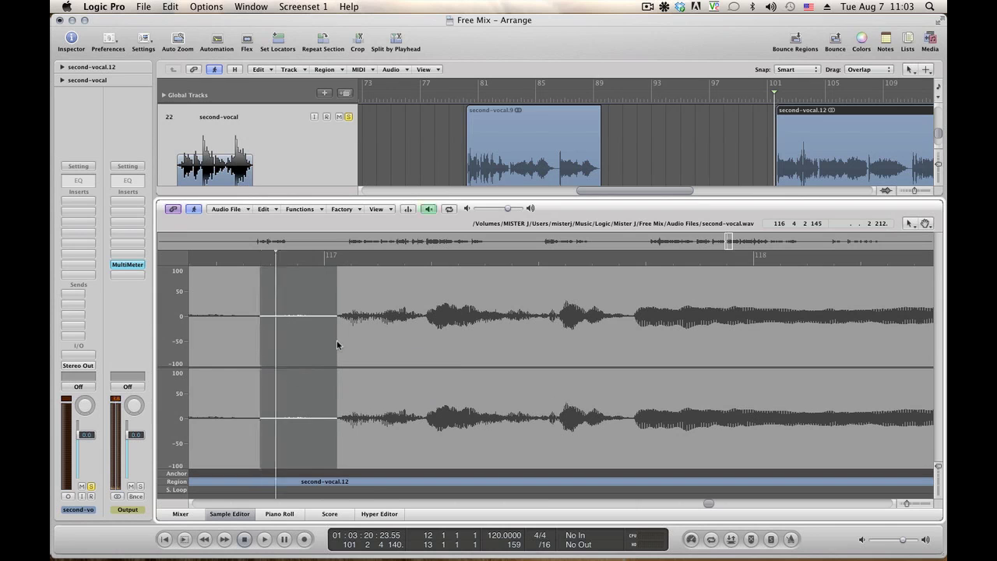
click(276, 210)
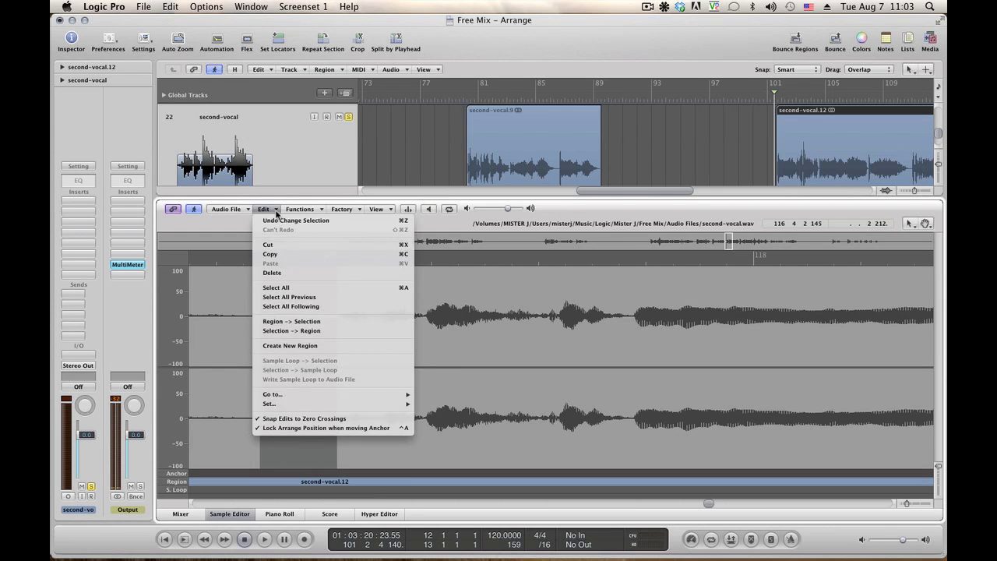
click(299, 209)
click(300, 209)
click(303, 258)
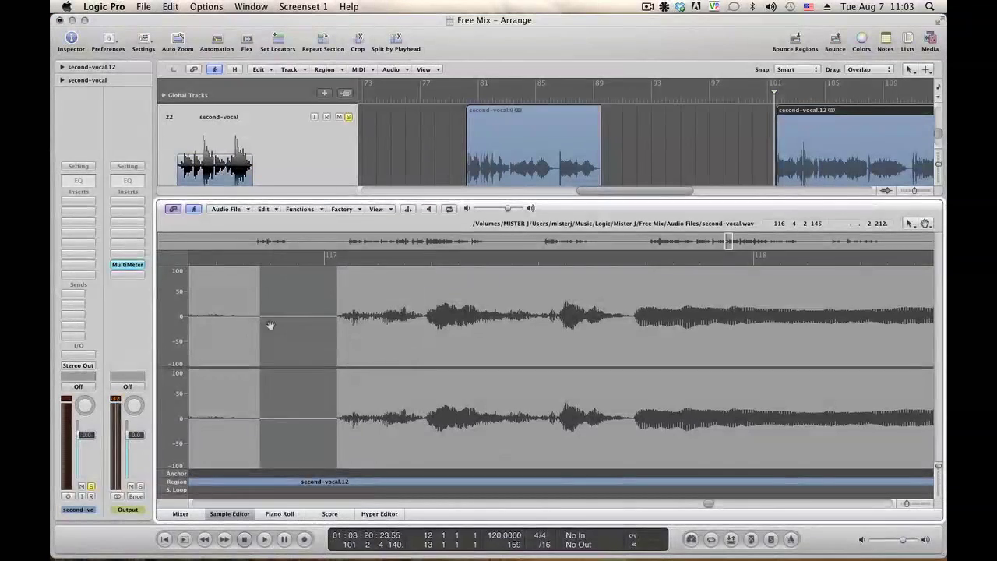
Step: Silence the leftover noise from the start of beat 4 of bar 116 to the silenced gap, and play on into bar 119
drag(220, 321, 268, 321)
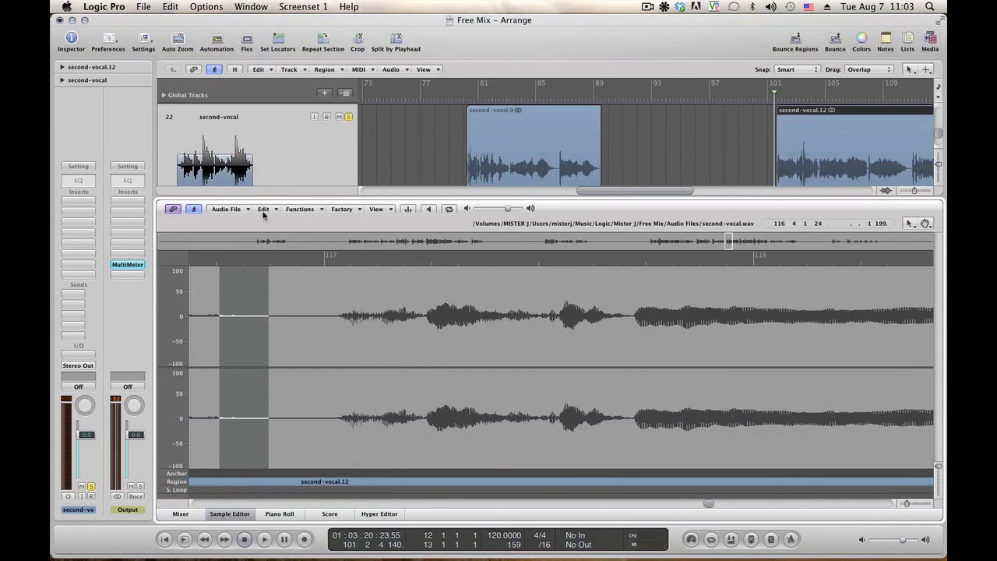
click(294, 208)
click(301, 257)
click(197, 337)
key(space)
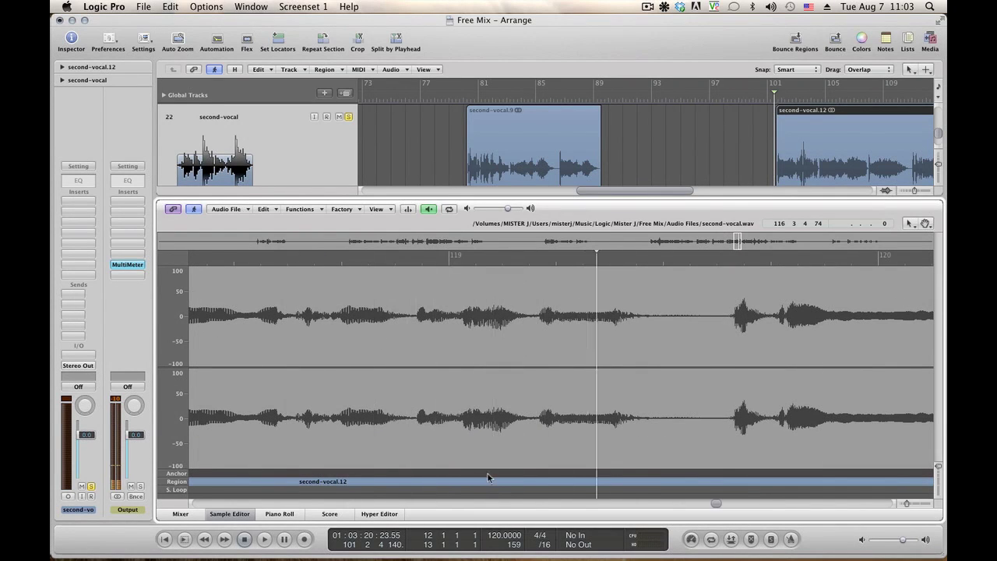
Step: Silence the gap from beat 3 of bar 119 up to the phrase entry late in that bar
drag(667, 367, 727, 362)
key(space)
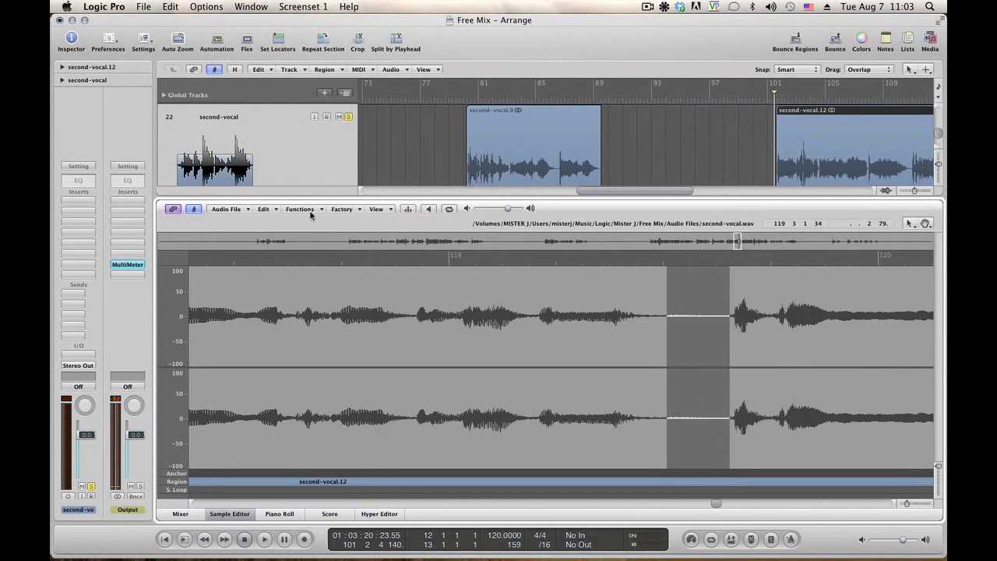
click(310, 216)
click(323, 257)
Step: Silence the phrase-tail noise from late beat 2 of bar 119 to the silenced gap, and play on into bar 122
drag(645, 348, 677, 353)
key(space)
click(312, 212)
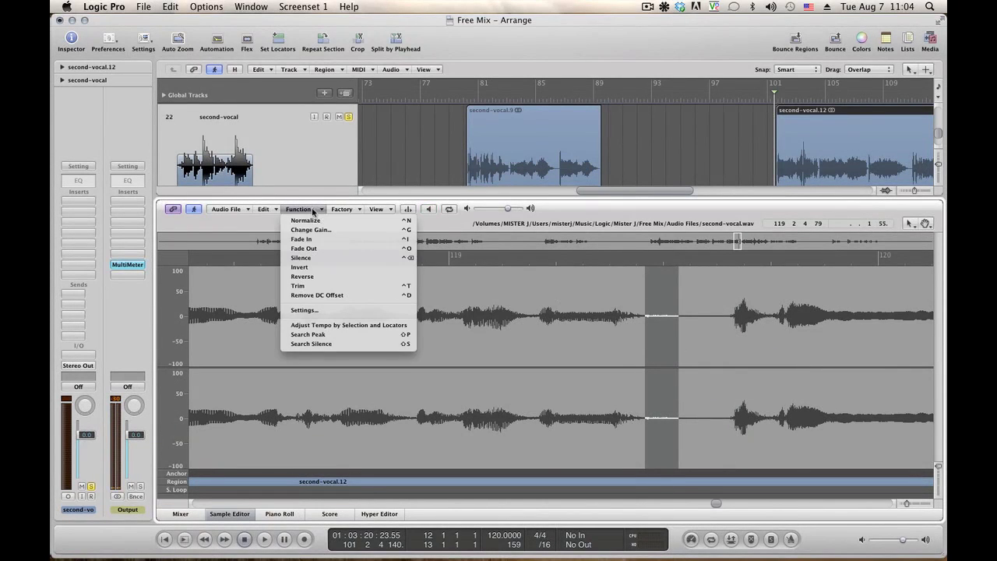
click(320, 258)
click(483, 314)
key(space)
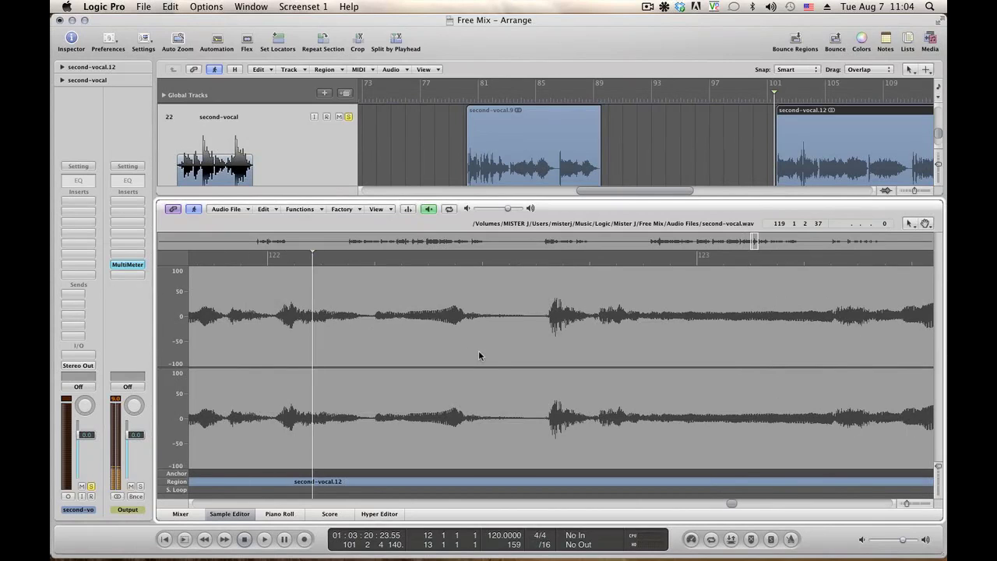
Step: Silence the gap in beat 3 of bar 122 up to the following phrase entry
drag(508, 344, 547, 341)
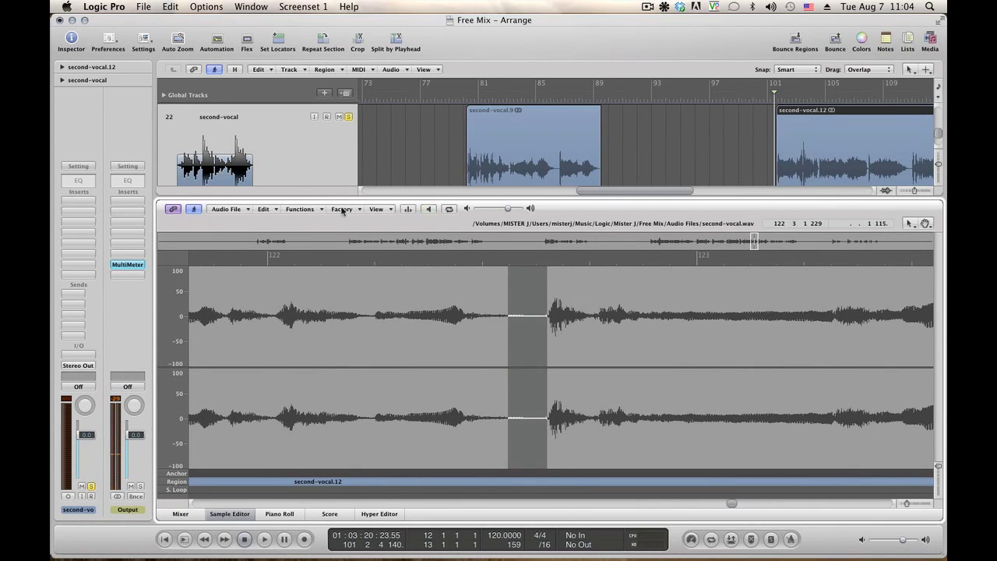
click(303, 209)
click(320, 258)
Step: Silence the short remaining noise at the start of beat 3 in bar 122, and play on toward bar 126
drag(493, 314, 518, 318)
key(space)
key(space)
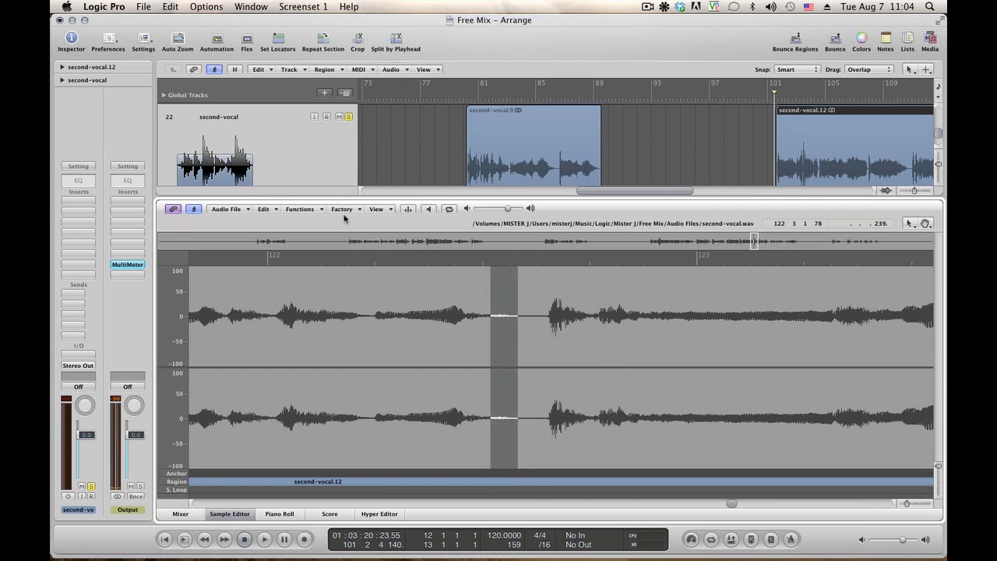
click(300, 208)
click(324, 254)
click(288, 298)
key(space)
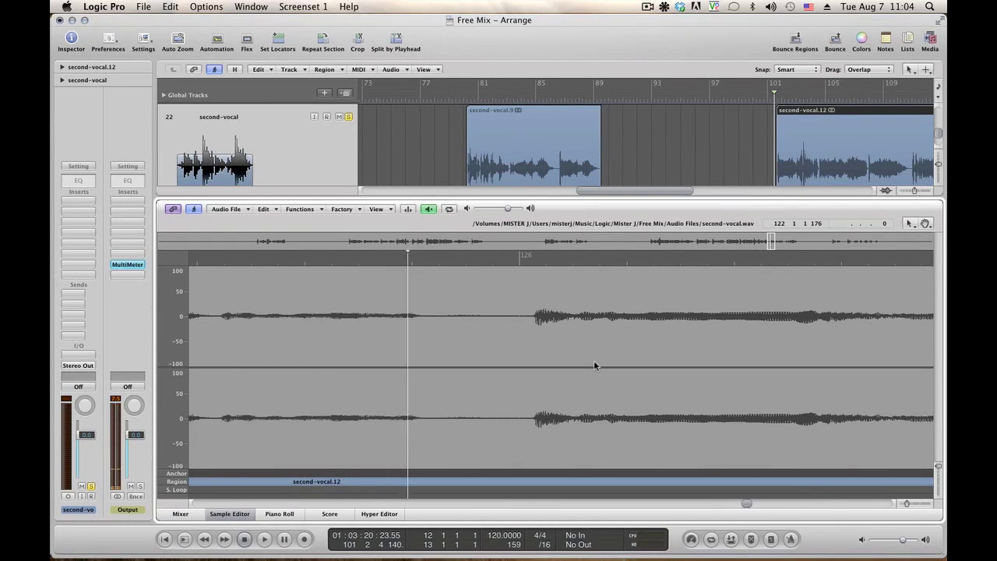
Step: Silence the gap from beat 4 of bar 125 up to the phrase entry at bar 126
key(space)
drag(440, 346, 535, 352)
key(space)
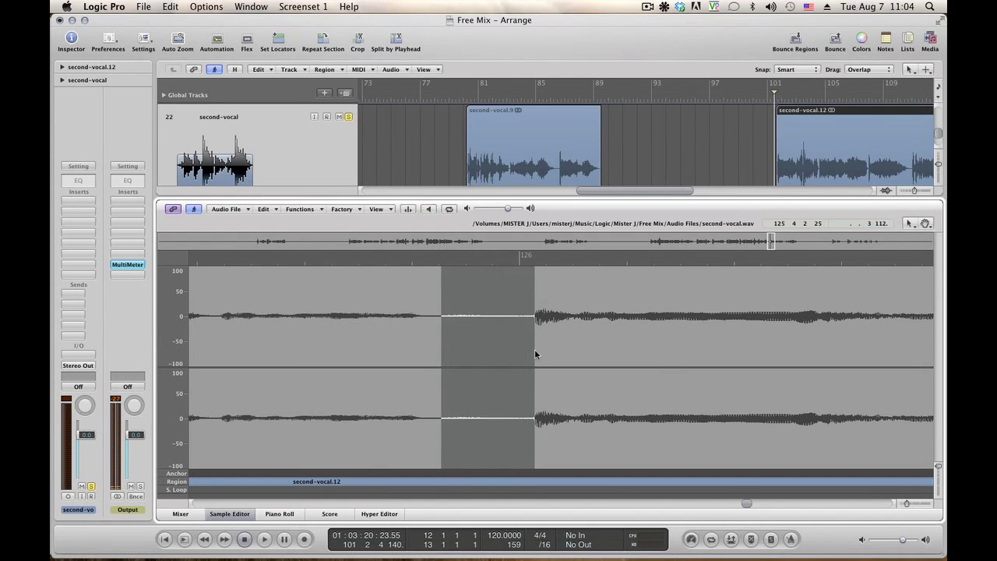
click(302, 208)
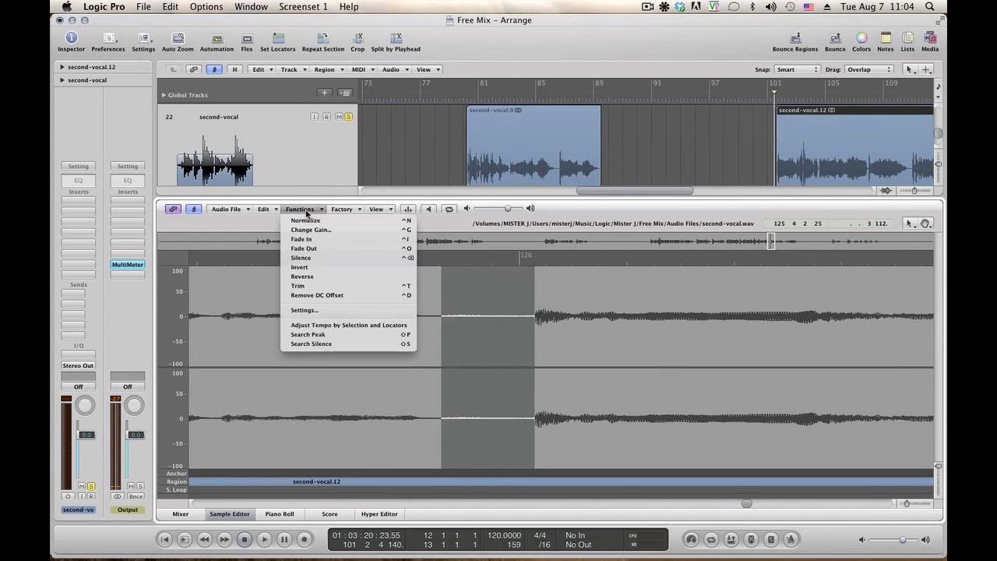
click(319, 258)
Step: Fade out the phrase tail at beat 4 of bar 125 into the silenced gap, and play on from beat 3 into bar 129
drag(421, 317, 452, 318)
click(300, 209)
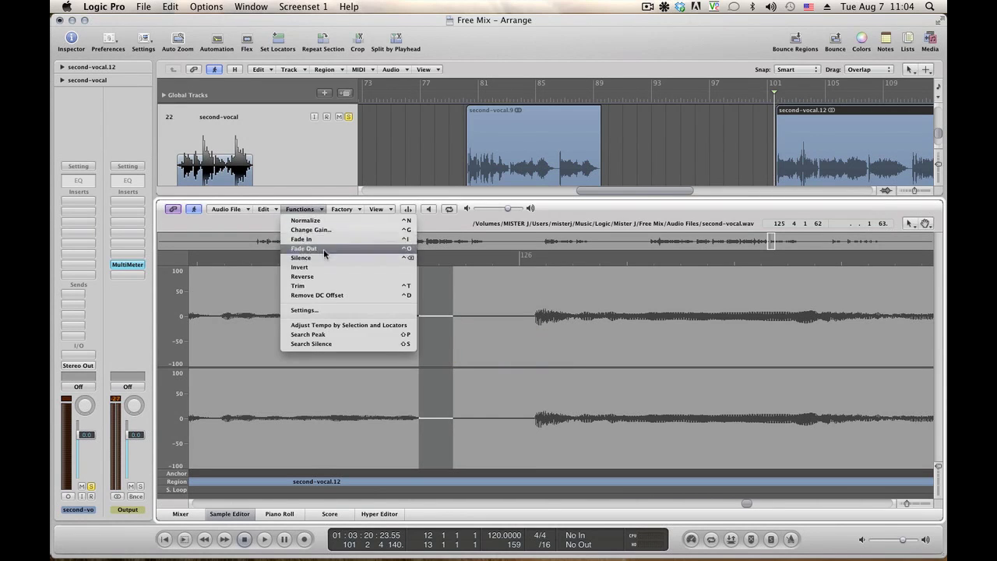
click(323, 249)
click(314, 285)
key(alt+space)
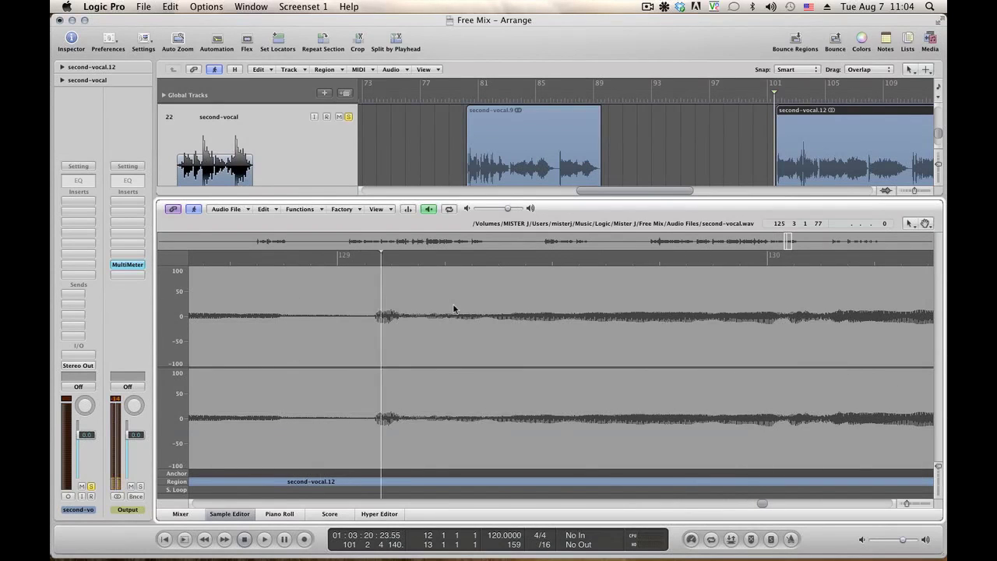
Step: Silence the gap from late beat 4 of bar 128 up to the phrase entry in bar 129
key(space)
drag(293, 328, 373, 321)
click(315, 209)
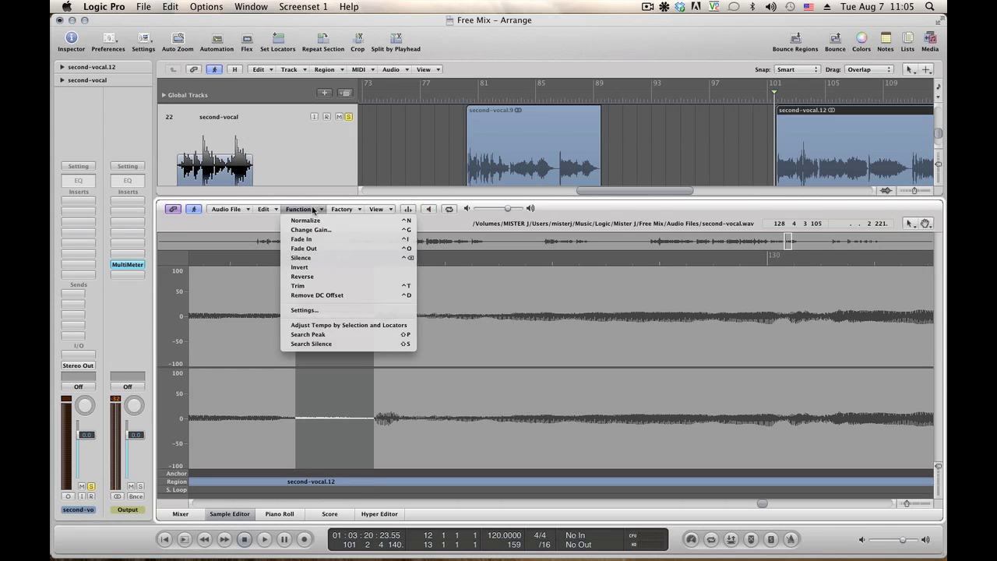
click(314, 258)
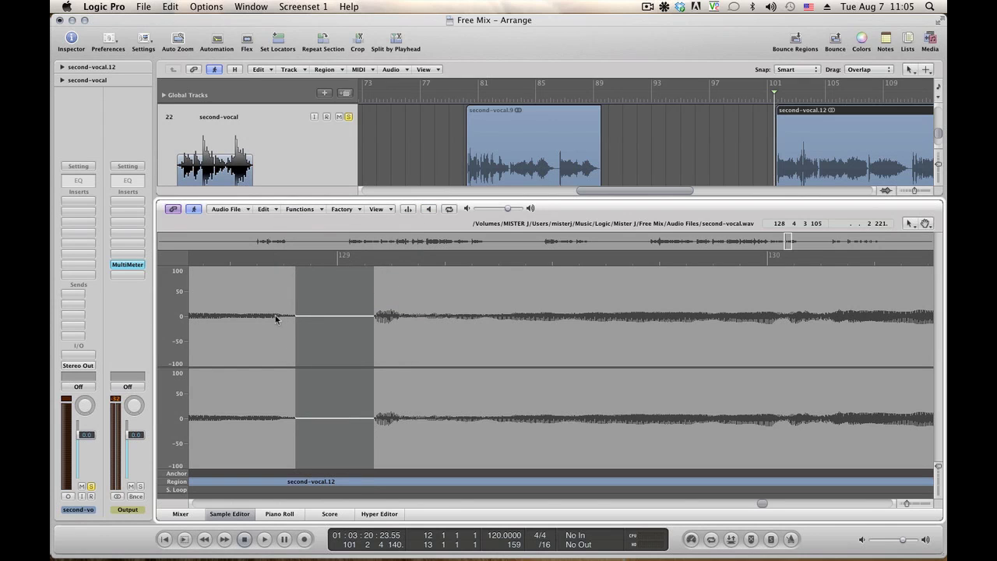
Step: Fade out the phrase tail in beat 4 of bar 128 into the silenced gap, and play back the transition
drag(269, 316, 303, 318)
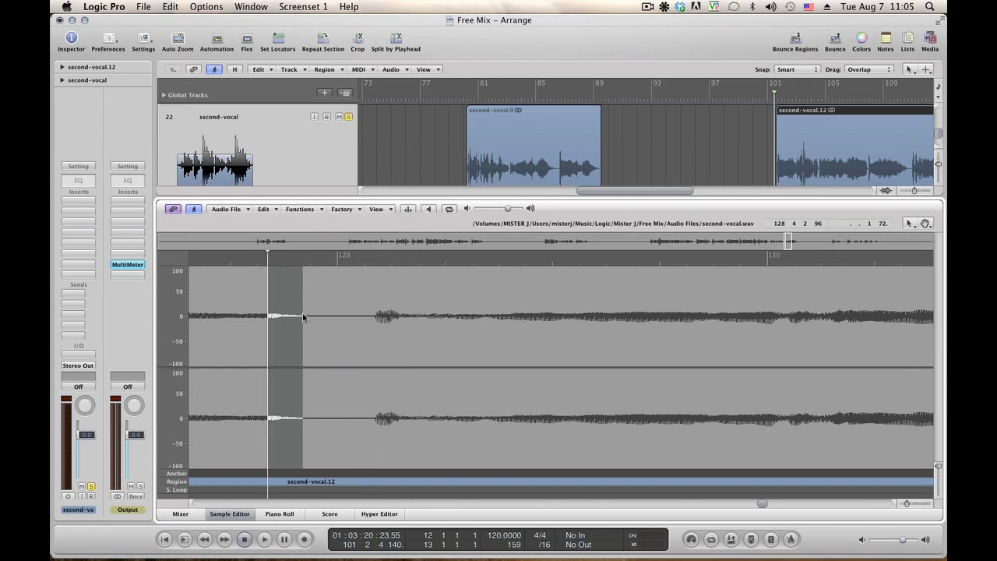
click(297, 210)
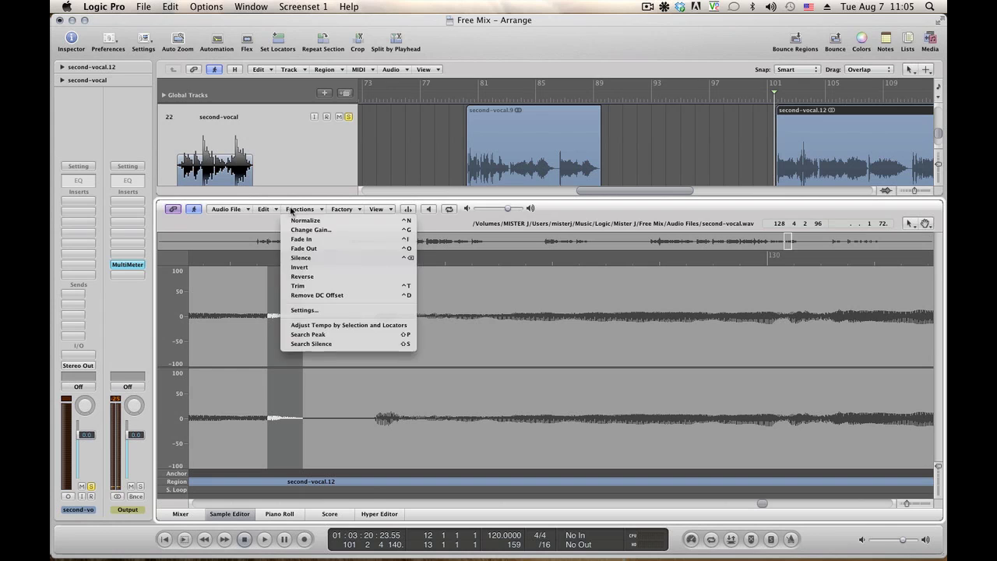
click(302, 250)
click(219, 290)
key(alt+space)
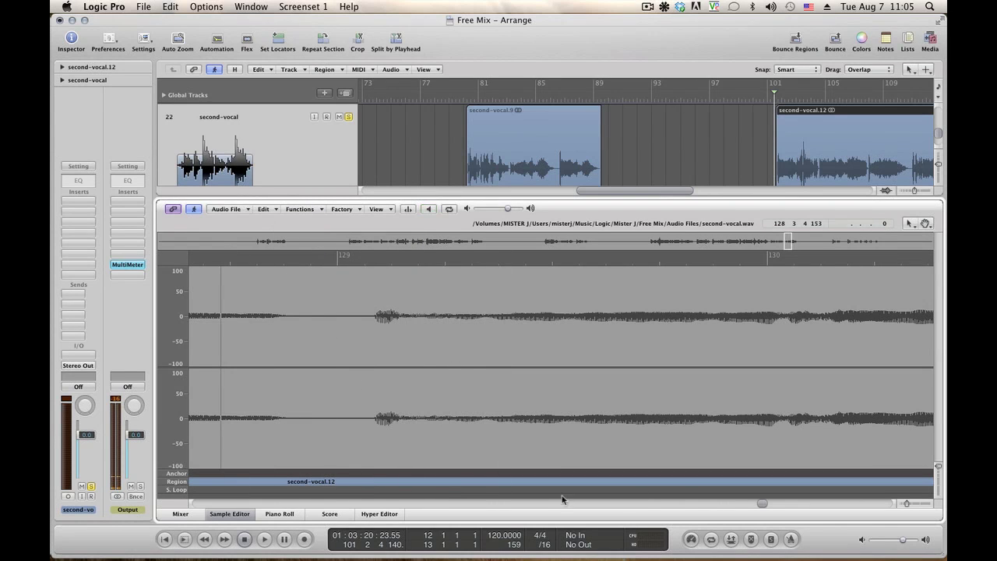
Step: Play back from beat 2 of bar 128 into bar 132, and replay the phrase's end from beat 2 of bar 131
drag(762, 502, 759, 503)
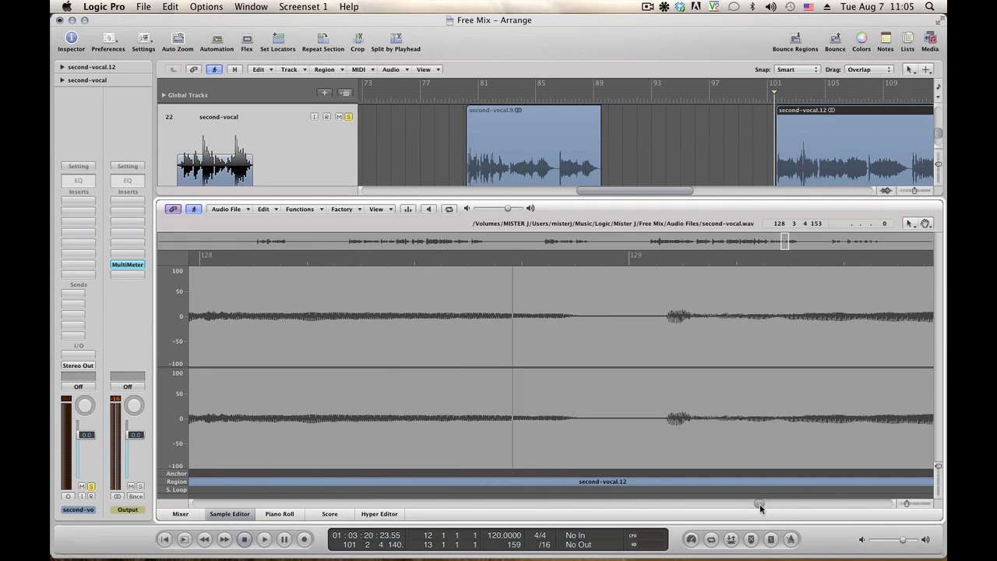
click(379, 362)
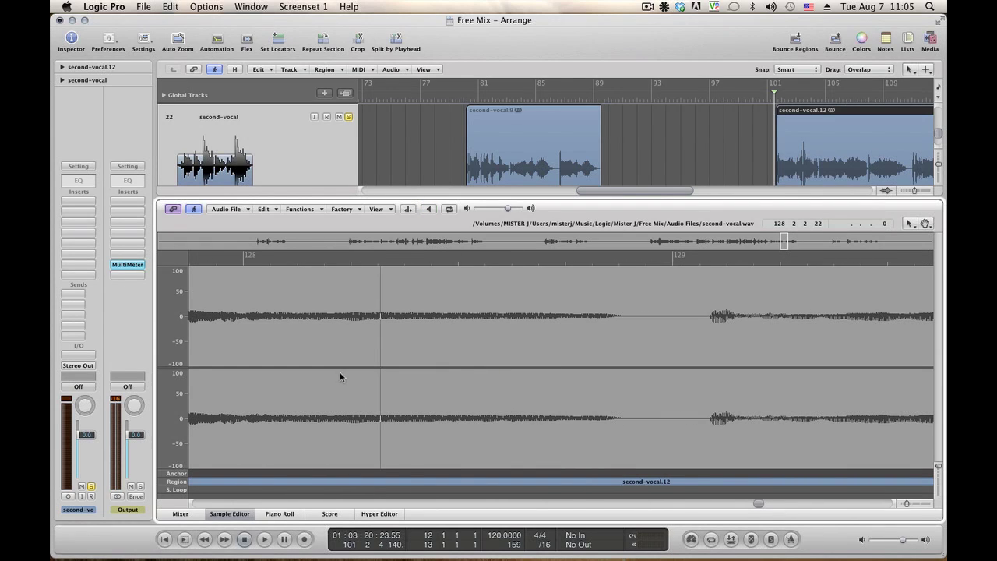
key(alt+space)
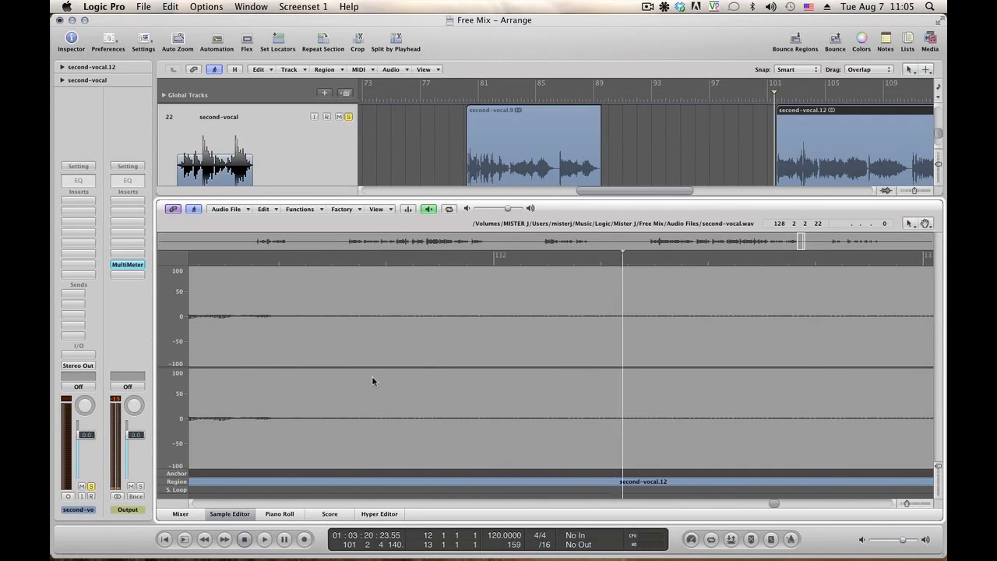
click(268, 350)
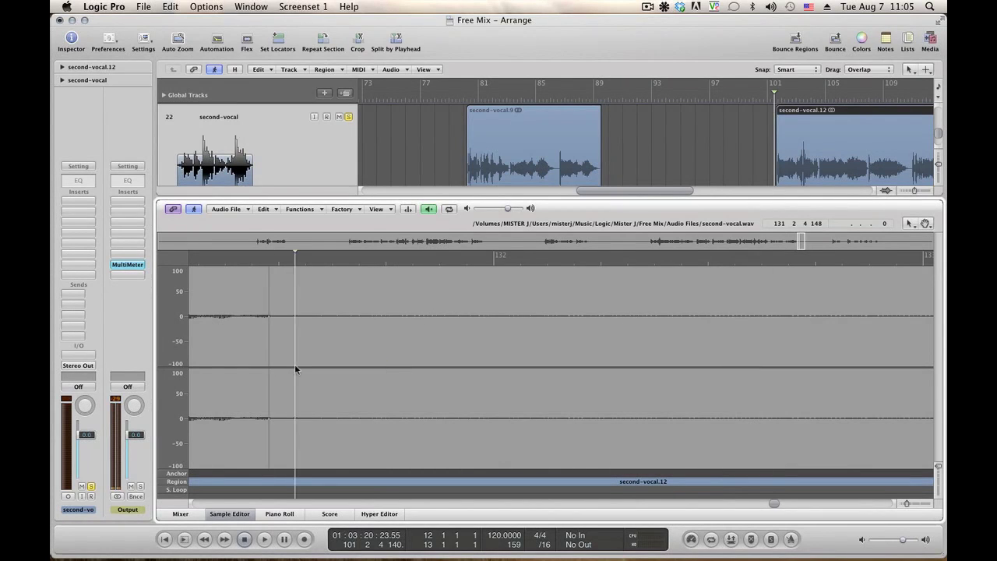
Step: Select the gap from late beat 3 of bar 131 up to the phrase entry in bar 138, audition it, and silence it
click(389, 343)
drag(389, 342, 471, 343)
drag(385, 335, 841, 352)
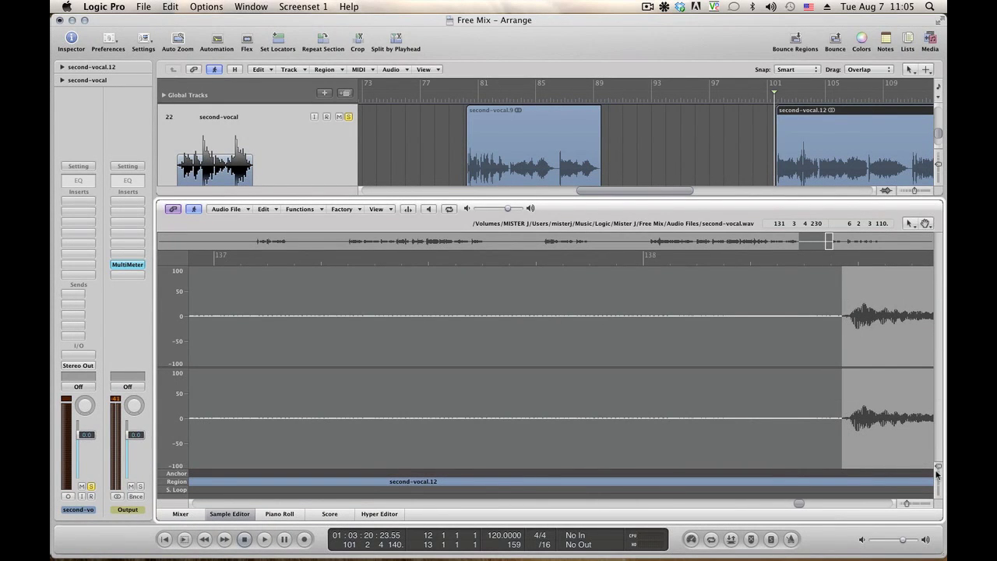
drag(938, 467, 938, 471)
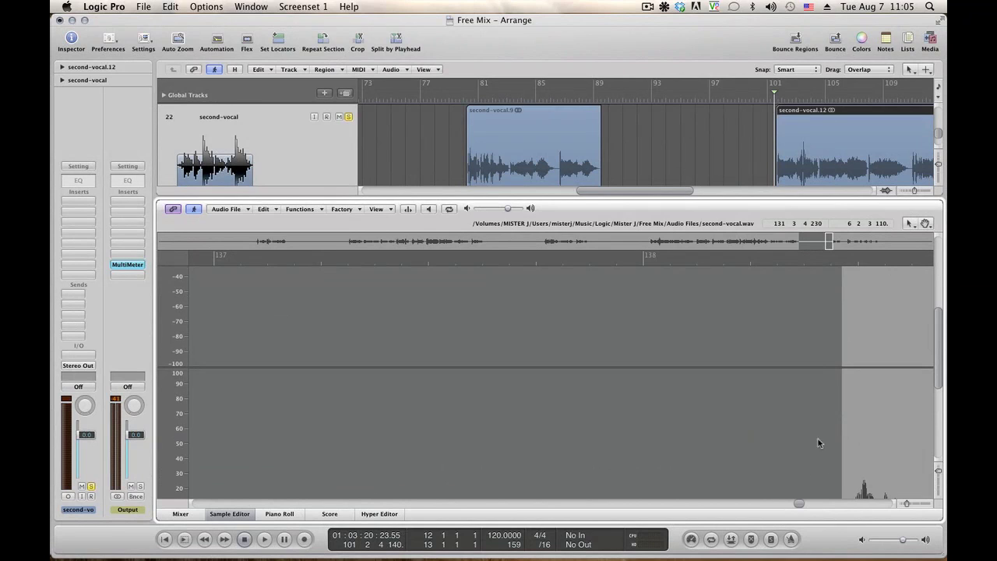
scroll(757, 424, down, 5)
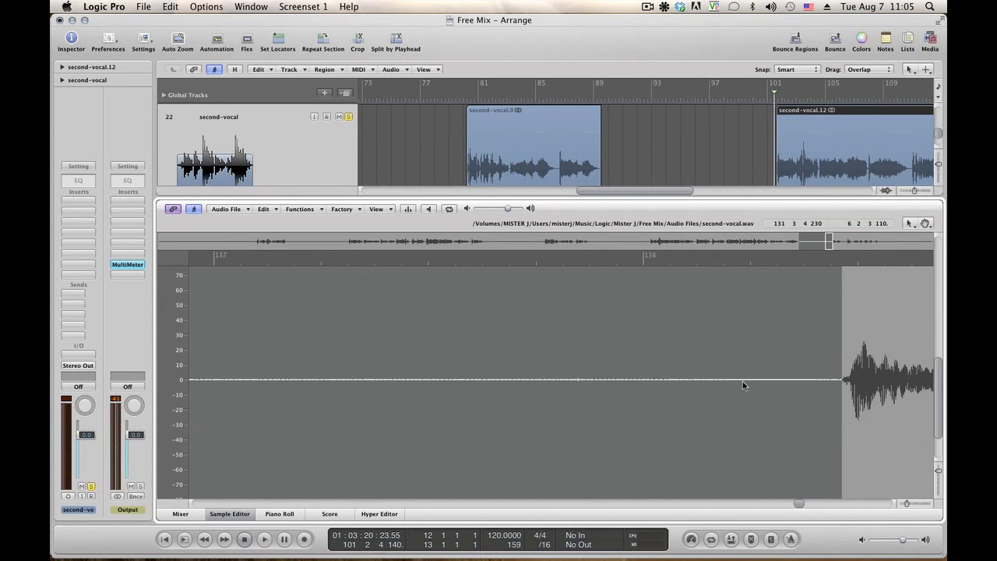
key(space)
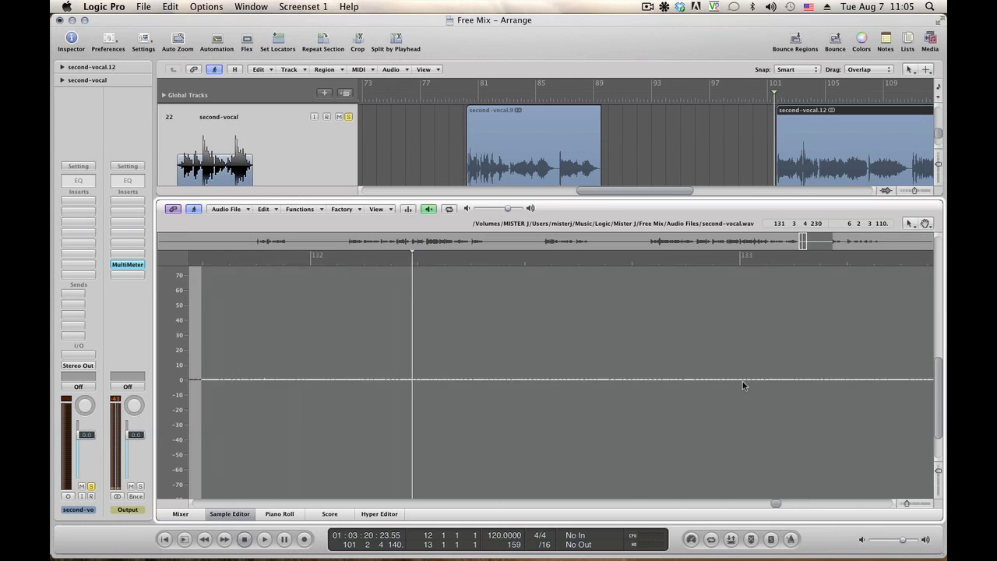
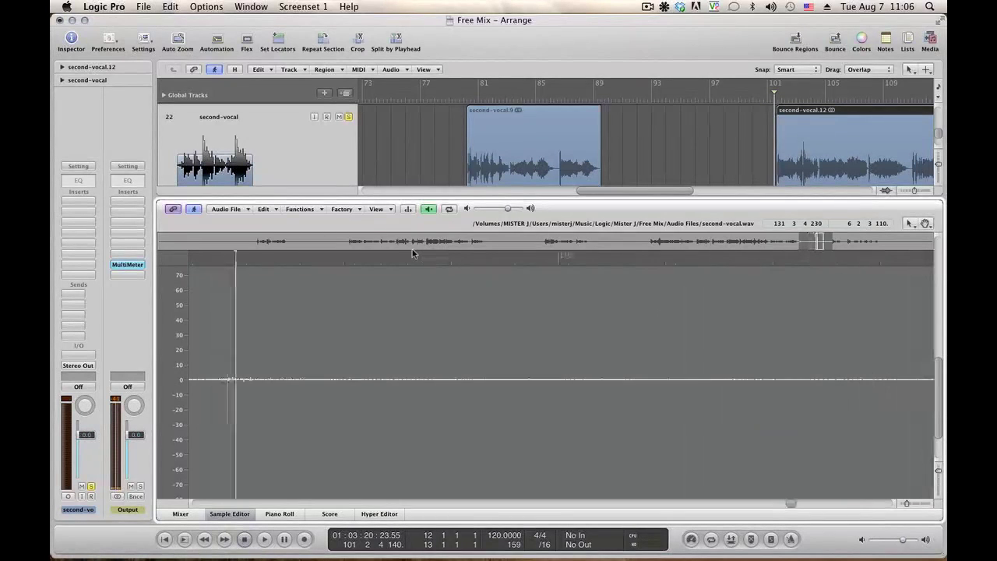
click(304, 211)
click(312, 268)
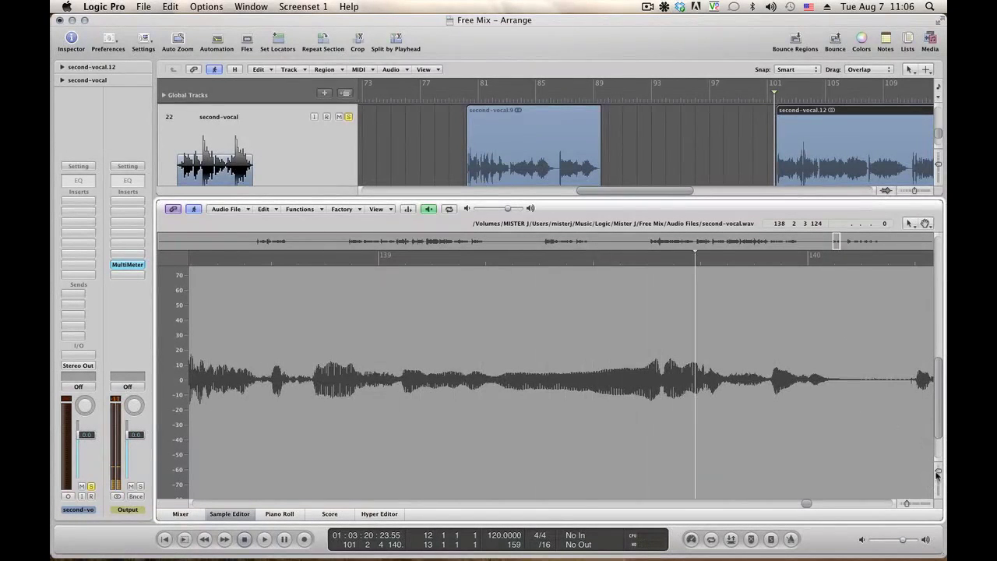
Step: Silence the gap from beat 4 of bar 140 up to the phrase entry in bar 141
drag(938, 470, 937, 466)
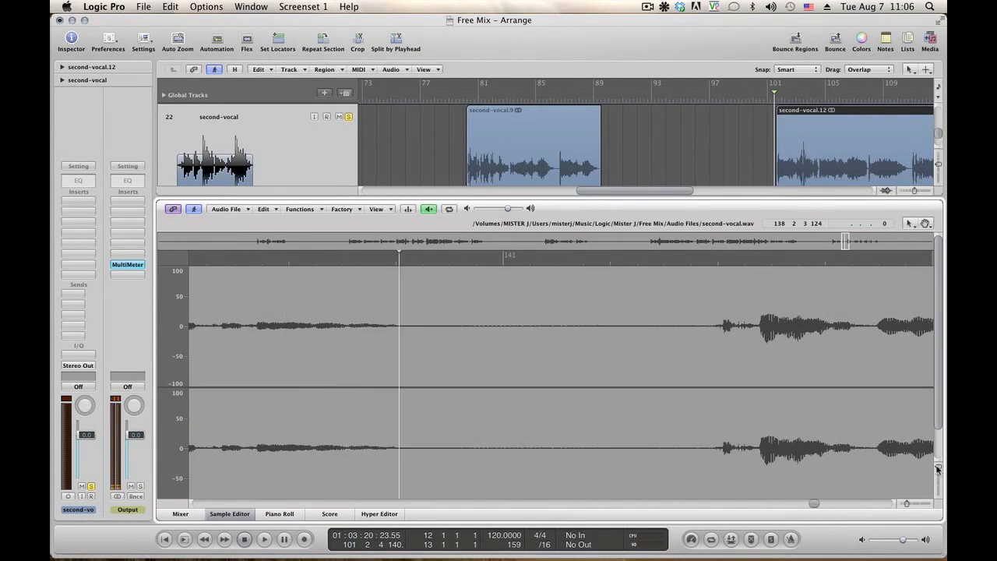
click(411, 352)
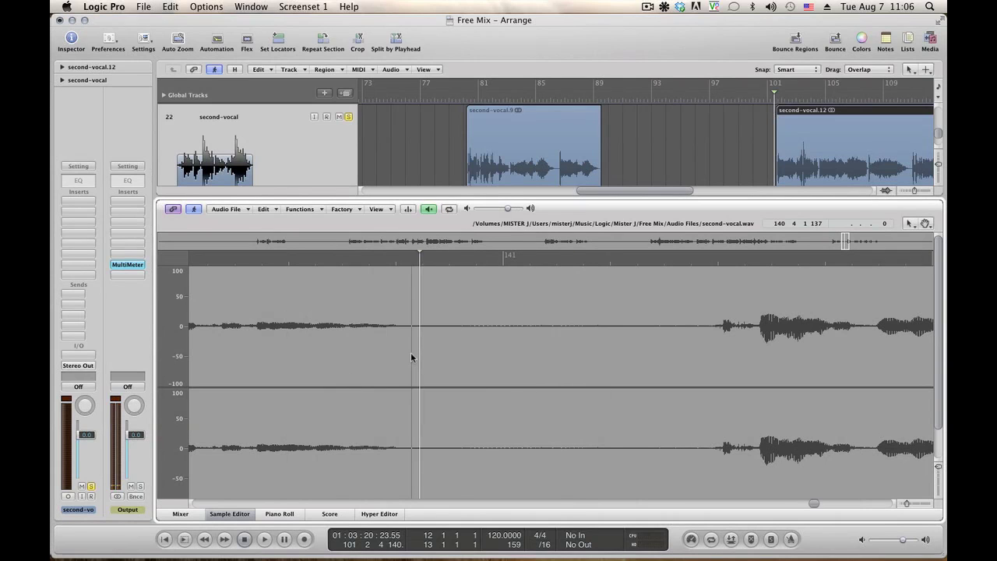
click(440, 349)
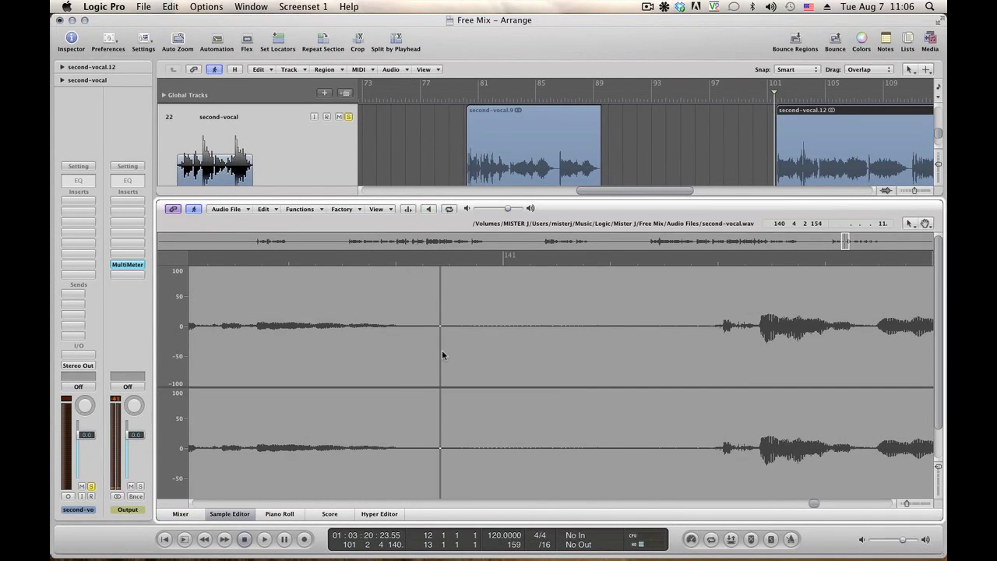
click(445, 350)
drag(445, 350, 715, 356)
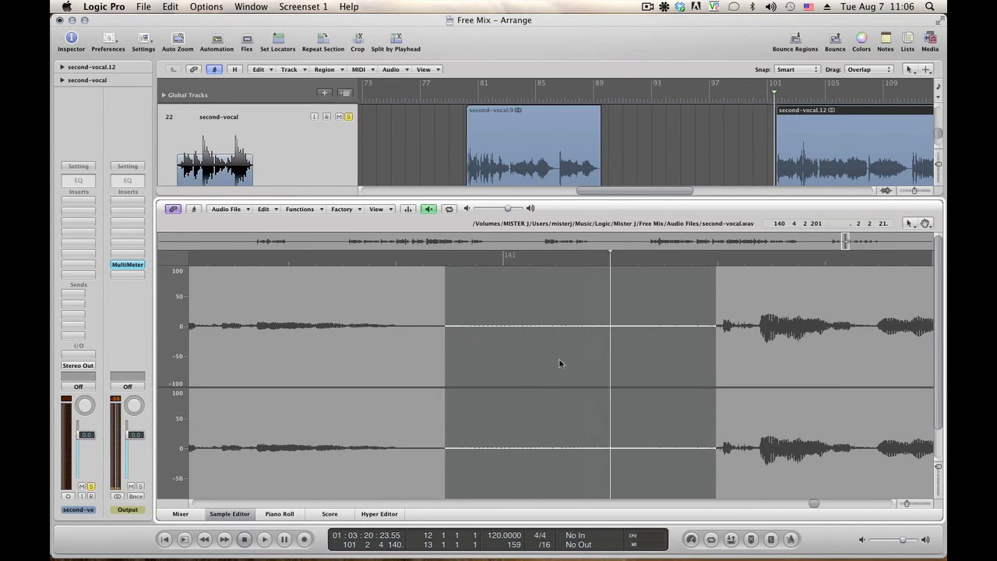
click(299, 209)
click(319, 259)
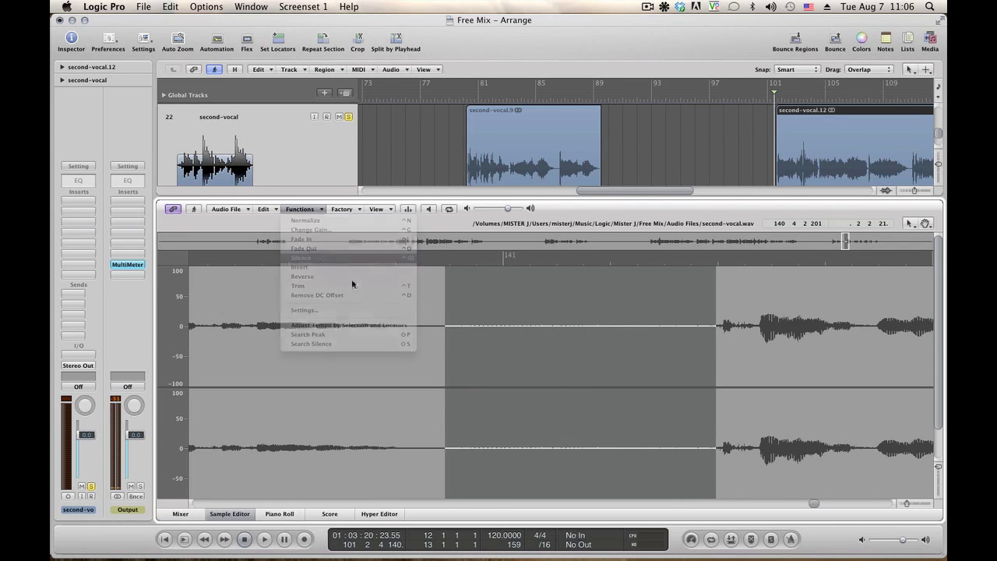
Step: Fade out the phrase tail at beat 4 of bar 140 into the silenced gap, and play on from beat 2 with the view following playback
drag(415, 334, 452, 336)
click(311, 209)
click(319, 243)
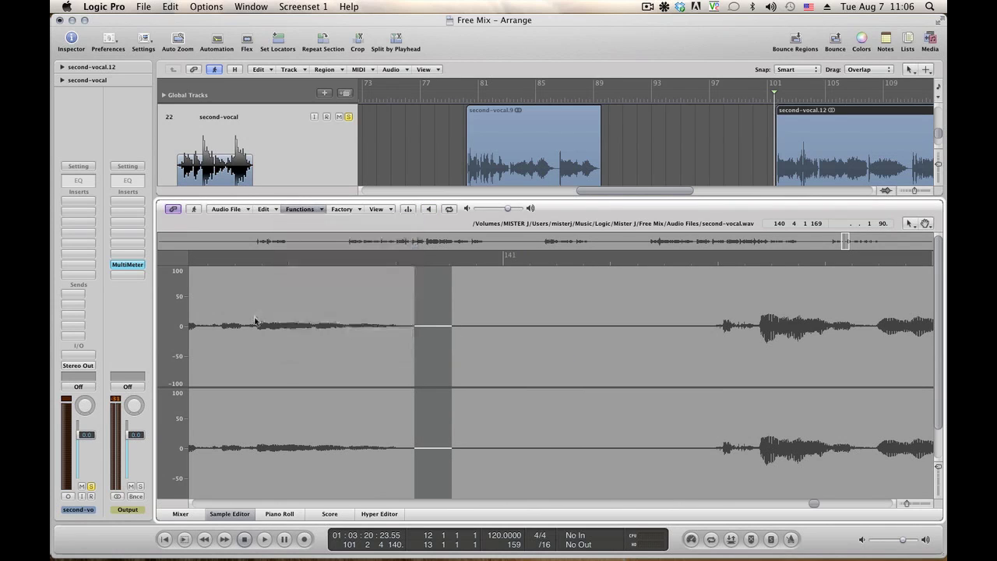
click(246, 324)
key(alt+space)
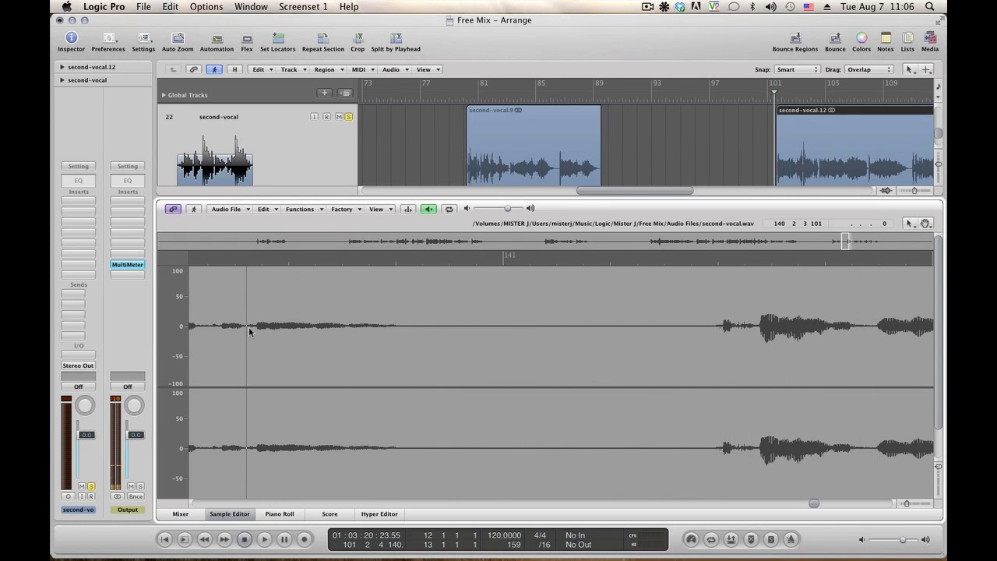
click(195, 210)
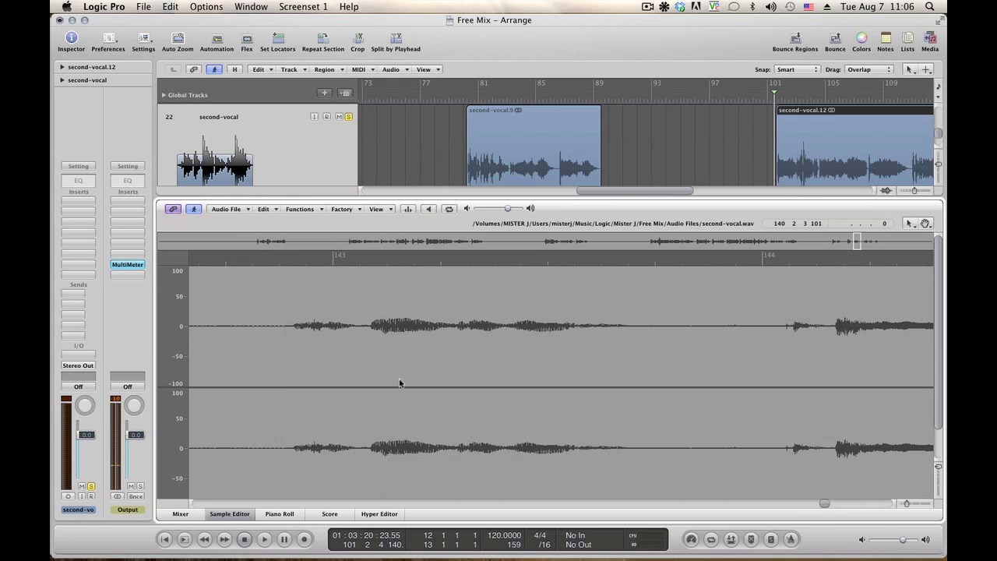
Step: Audition the phrase end from beat 1 of bar 142, and silence the gap from beat 3 up to the phrase entry in beat 4
drag(824, 504, 821, 505)
click(312, 357)
key(space)
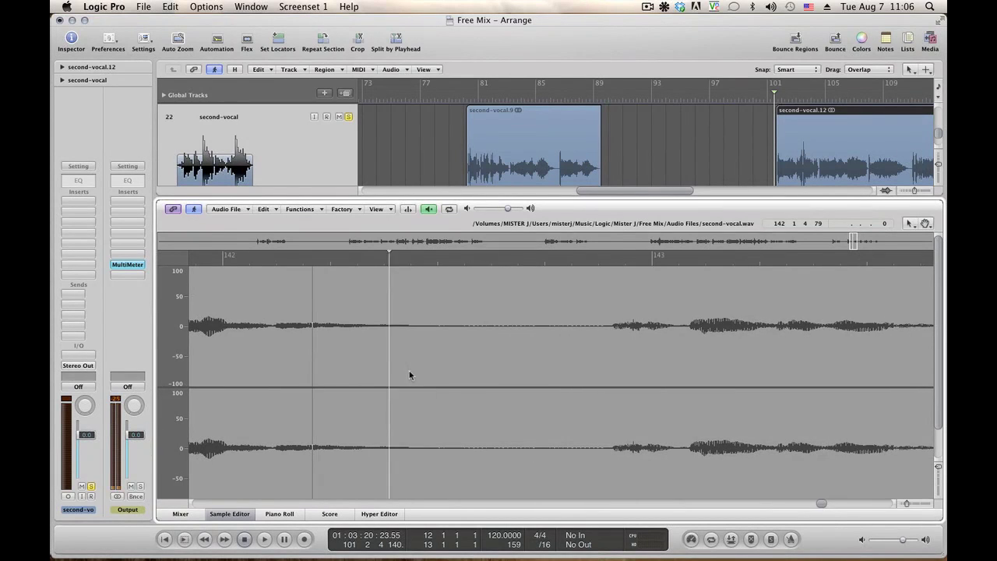
key(space)
drag(473, 360, 613, 361)
key(space)
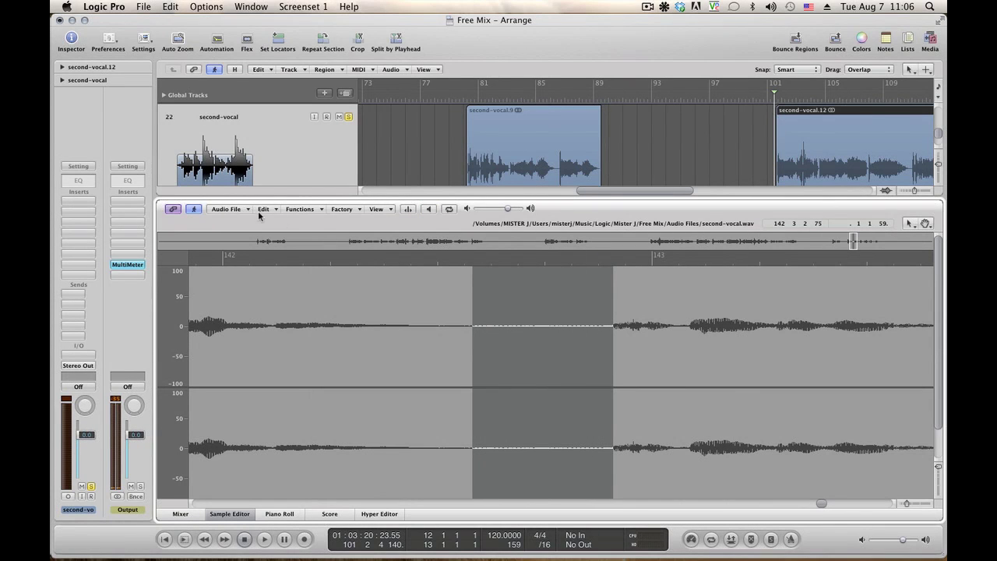
click(269, 208)
click(300, 209)
click(318, 260)
Step: Fade out the phrase tail at beat 3 of bar 142 into the silenced gap, and play on from beat 1 of bar 142
drag(441, 337, 480, 339)
click(293, 211)
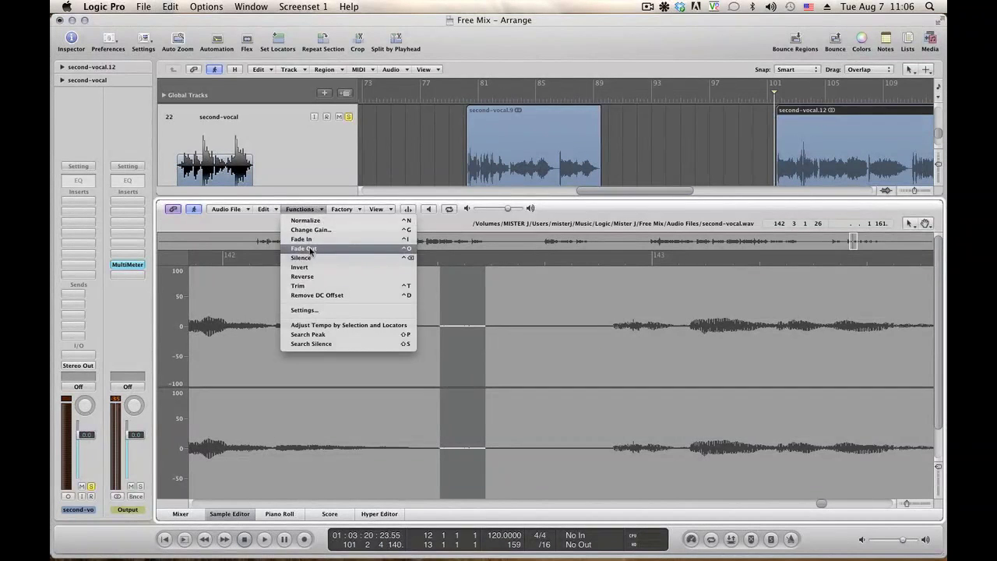
click(304, 249)
click(263, 341)
key(alt+space)
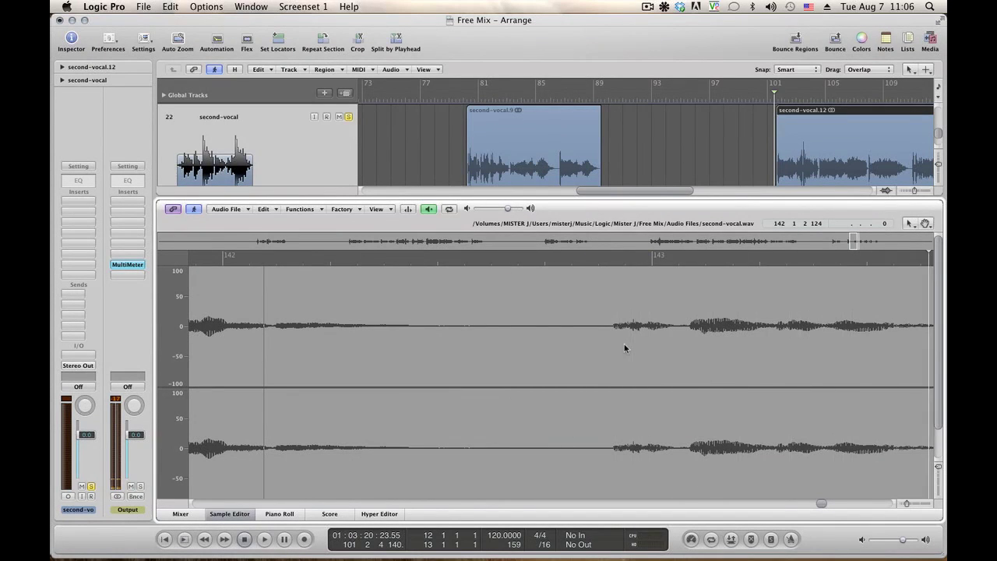
key(alt+space)
Step: Audition the phrase end in bar 143, and silence the gap from beat 4 up to the phrase entry at the start of bar 144
click(234, 355)
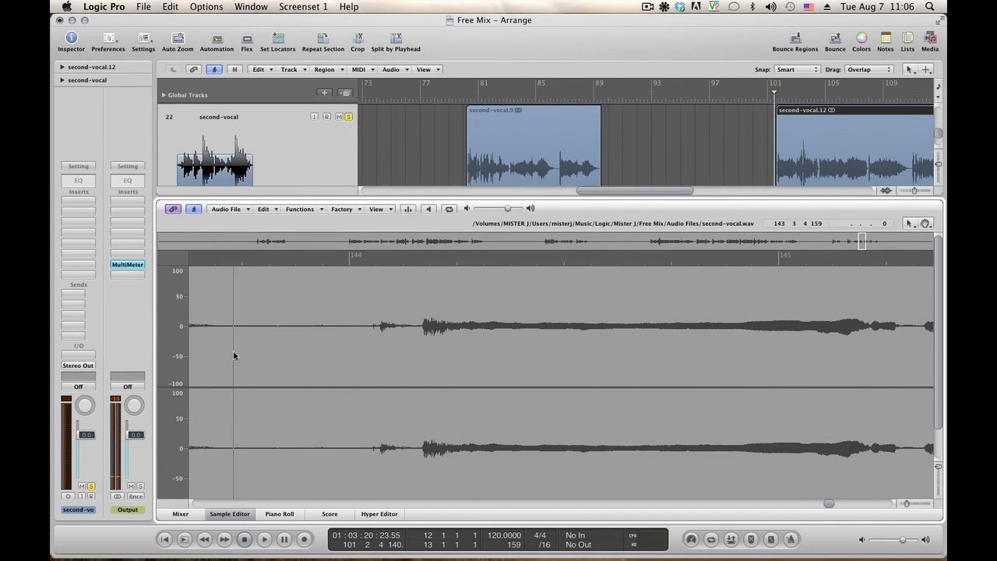
key(alt+space)
key(alt+space)
click(252, 346)
key(alt+space)
key(alt+space)
drag(252, 347, 371, 344)
key(alt+space)
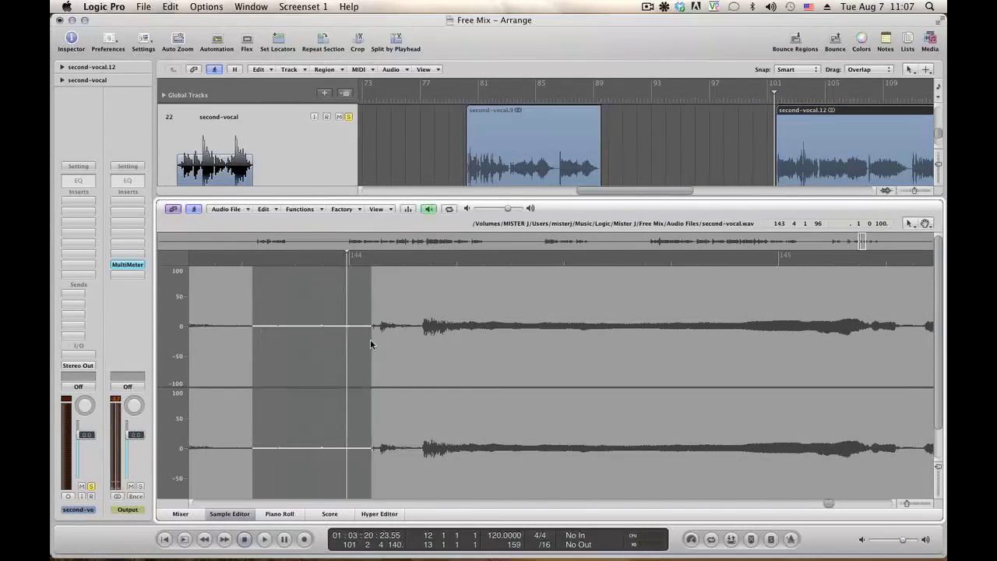
click(296, 208)
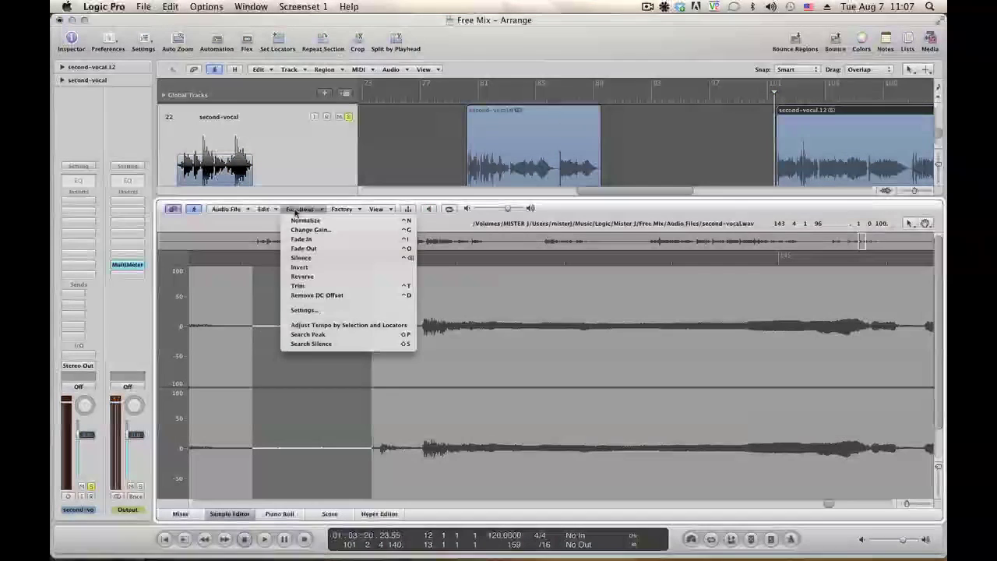
click(313, 260)
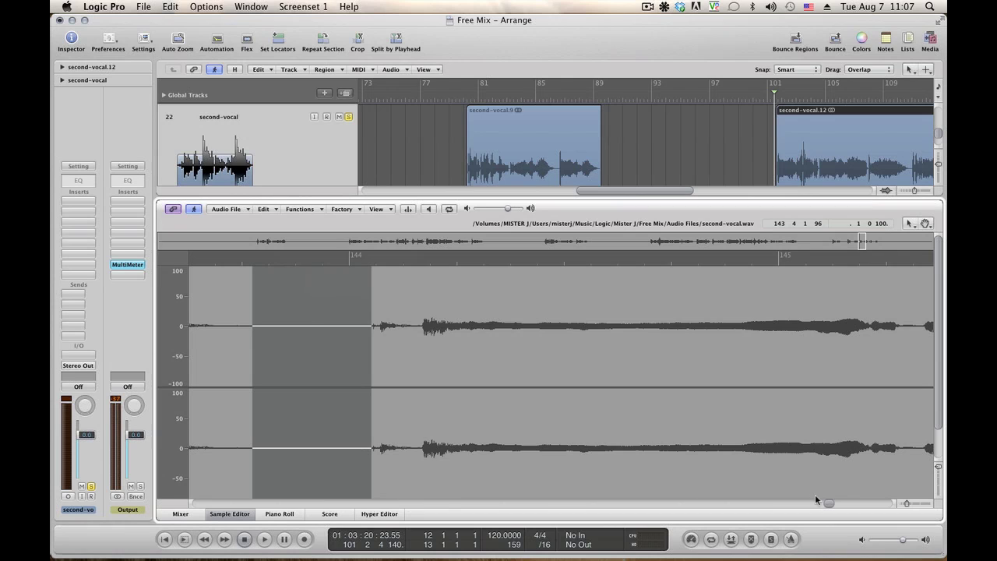
Step: Fade out the phrase tail from late beat 3 of bar 143 into the silenced gap, and play on from beat 1 into bar 145
drag(830, 507, 828, 506)
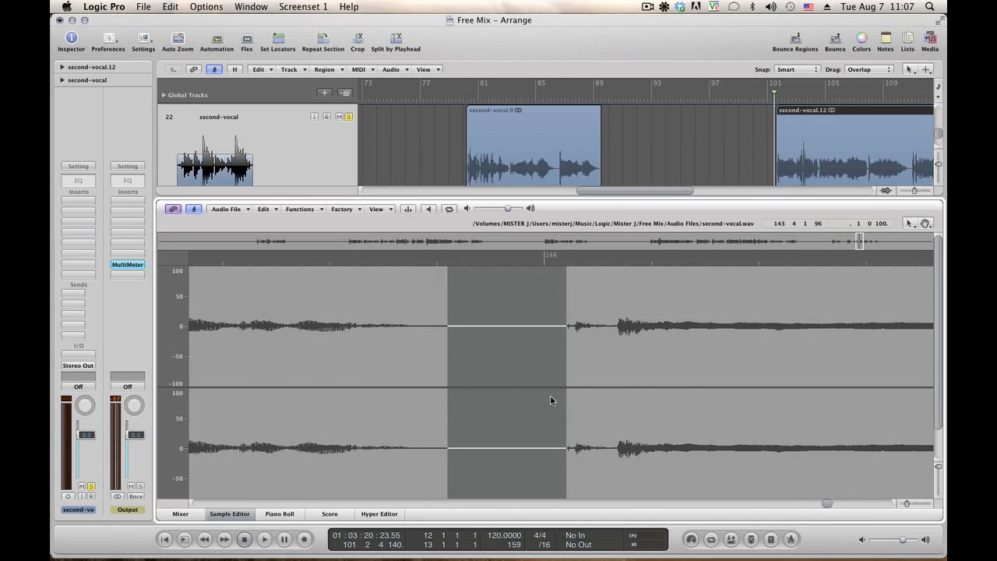
drag(418, 363, 456, 365)
click(297, 213)
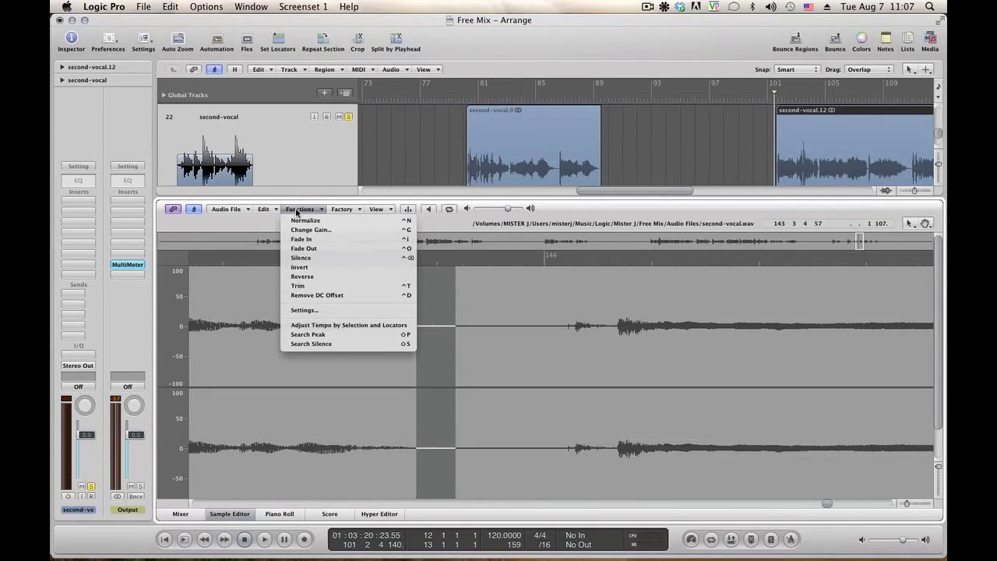
click(266, 339)
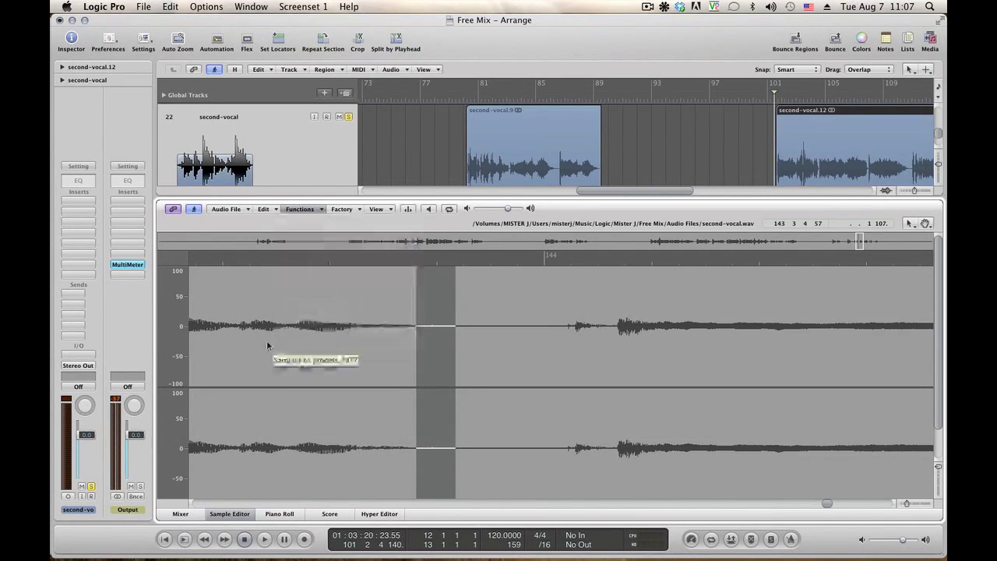
click(222, 347)
key(space)
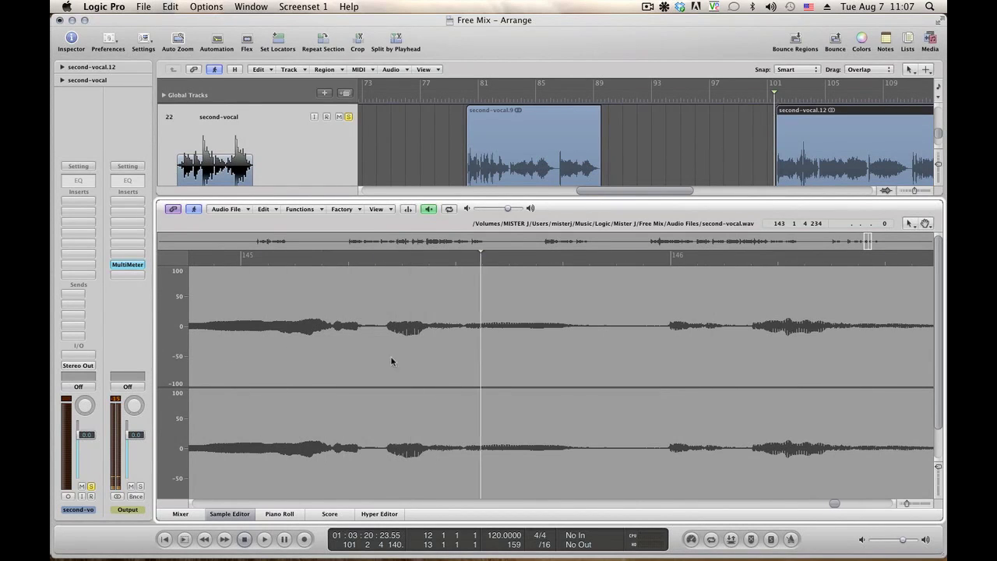
key(space)
Step: Silence the gap in beat 4 of bar 145 up to the phrase entry at bar 146
drag(607, 354, 666, 347)
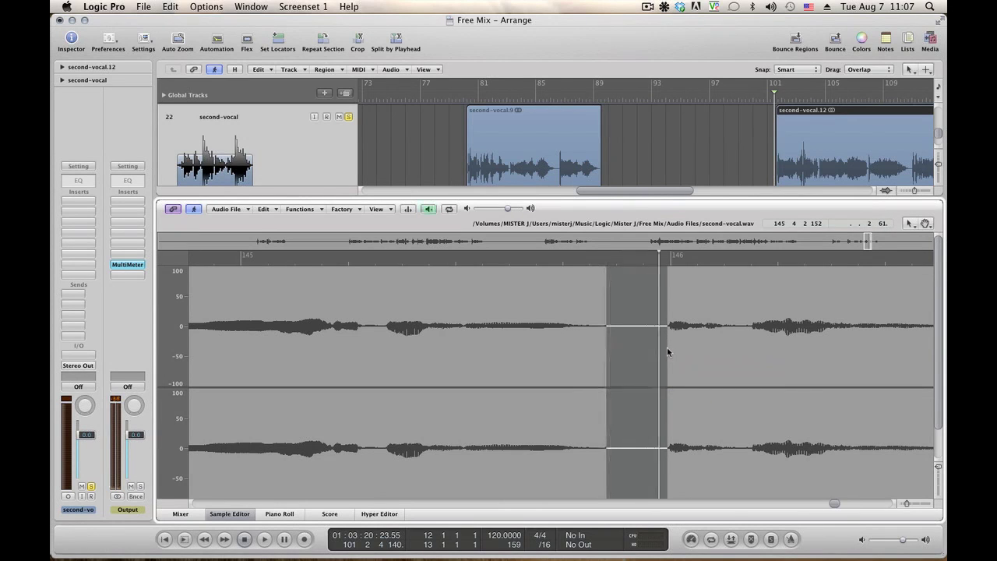
click(309, 210)
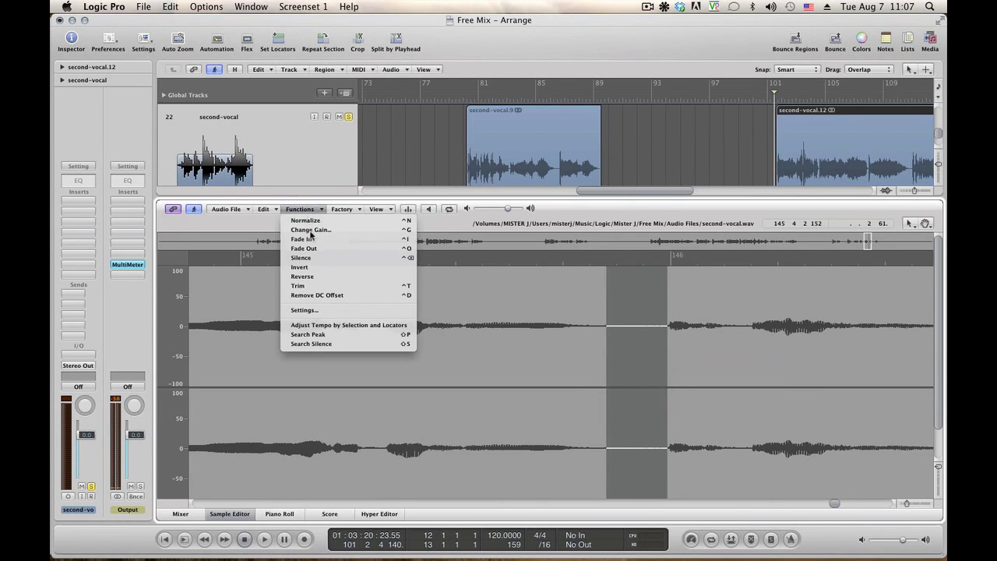
click(316, 259)
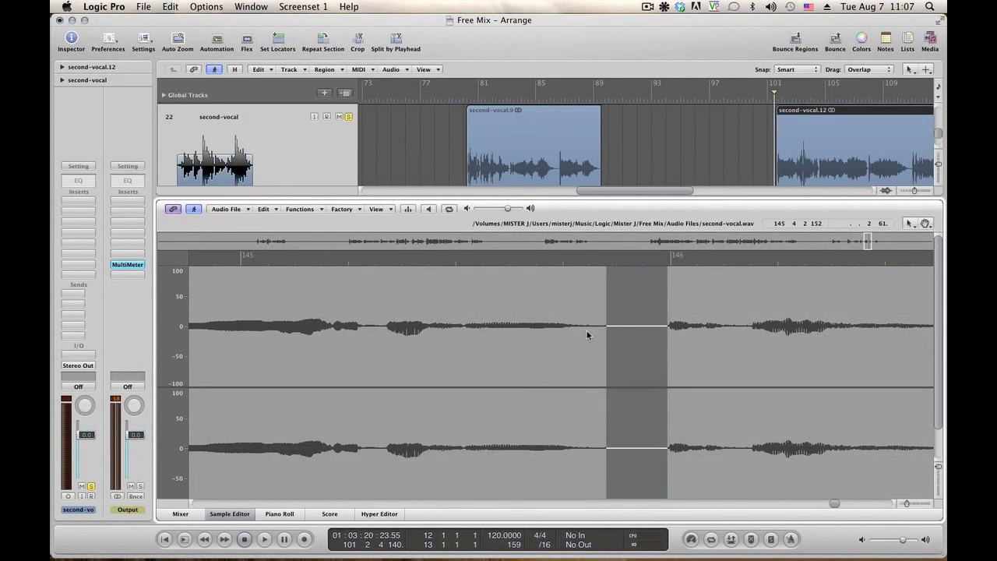
Step: Fade out the phrase tail at beat 4 of bar 145 into the silenced gap, and play back from beat 1 of bar 145
drag(587, 335, 612, 329)
click(308, 209)
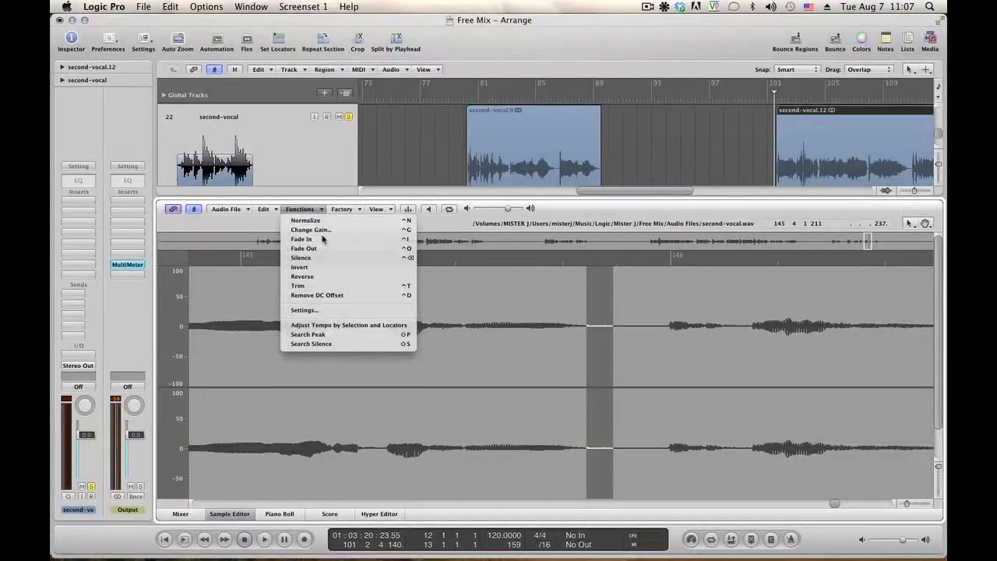
click(322, 248)
click(339, 312)
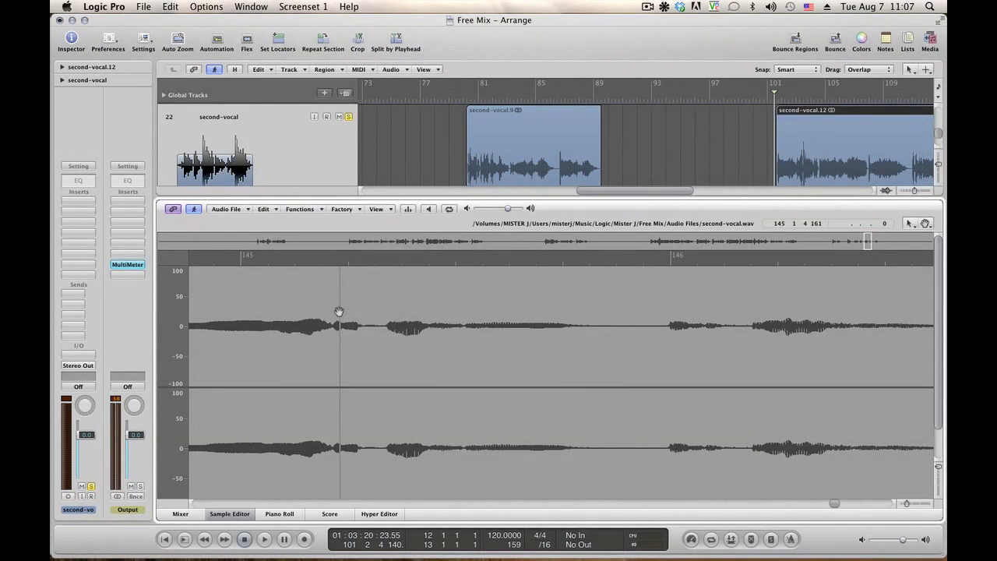
key(space)
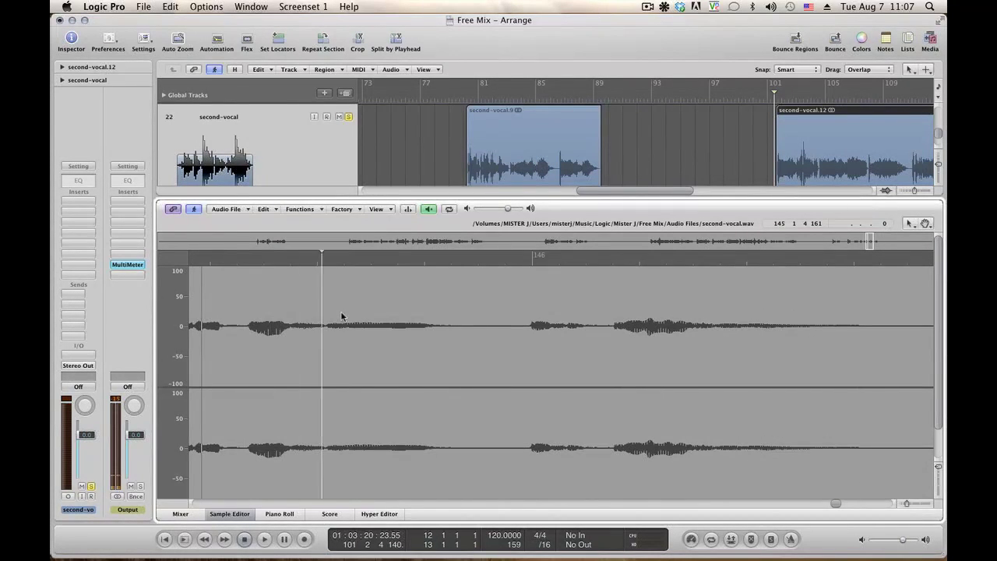
key(space)
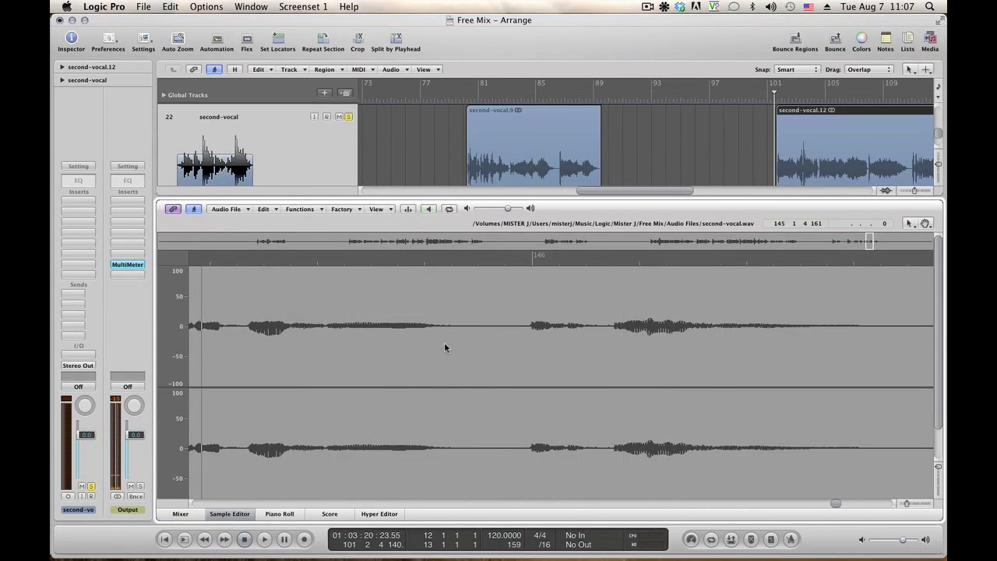
Step: Fade out the remaining phrase tail at beat 4 of bar 145, and play on from beat 2 of that bar into bar 147
drag(435, 330, 485, 331)
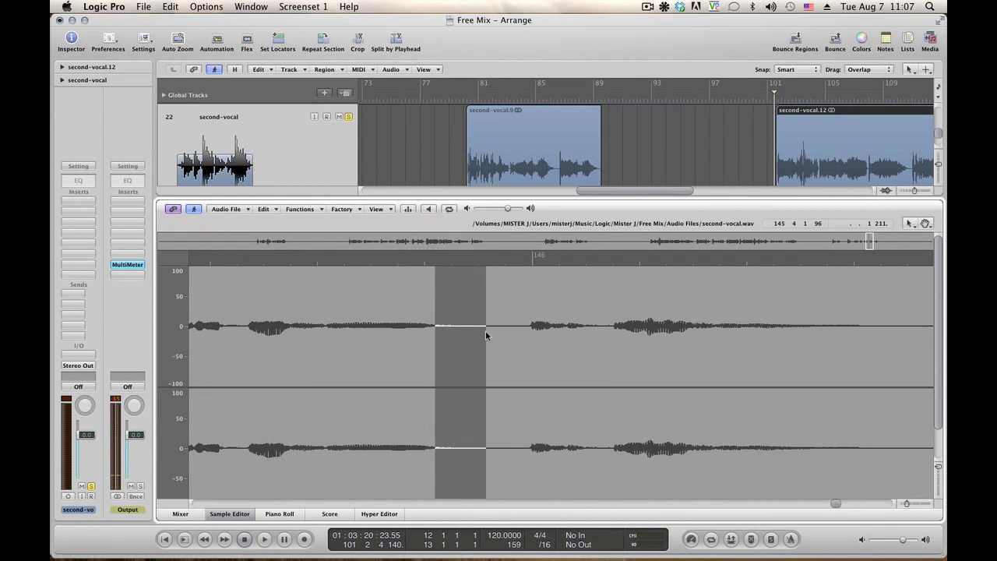
click(316, 213)
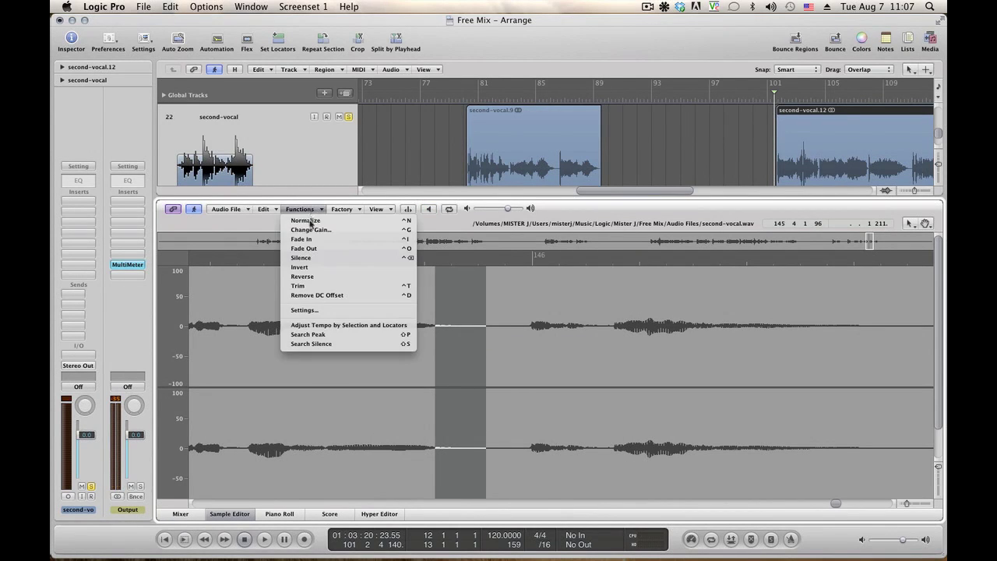
click(311, 248)
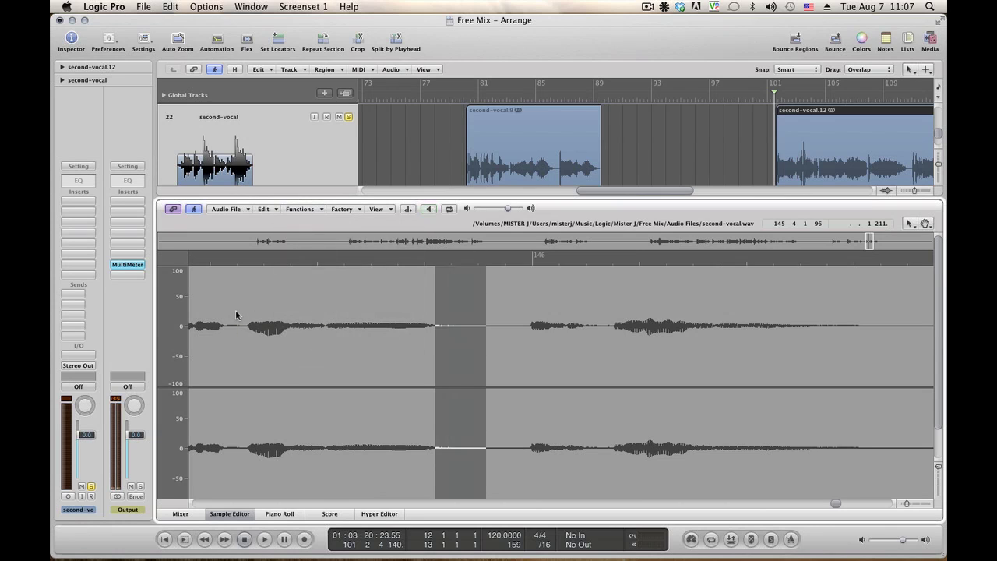
click(236, 311)
key(space)
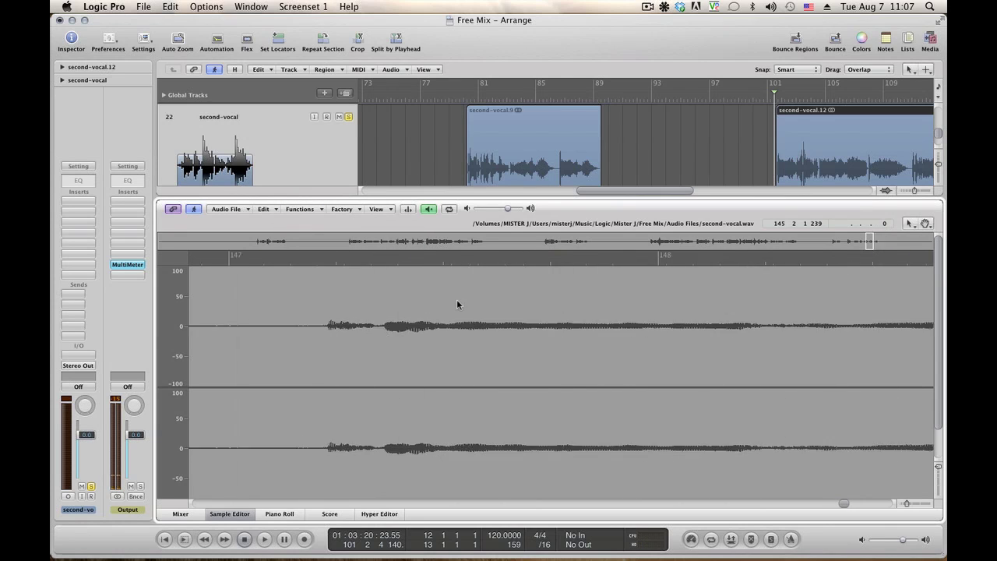
key(space)
Step: Audition the gap at the start of bar 147, and silence it up to the next phrase entry
drag(243, 347, 326, 345)
key(space)
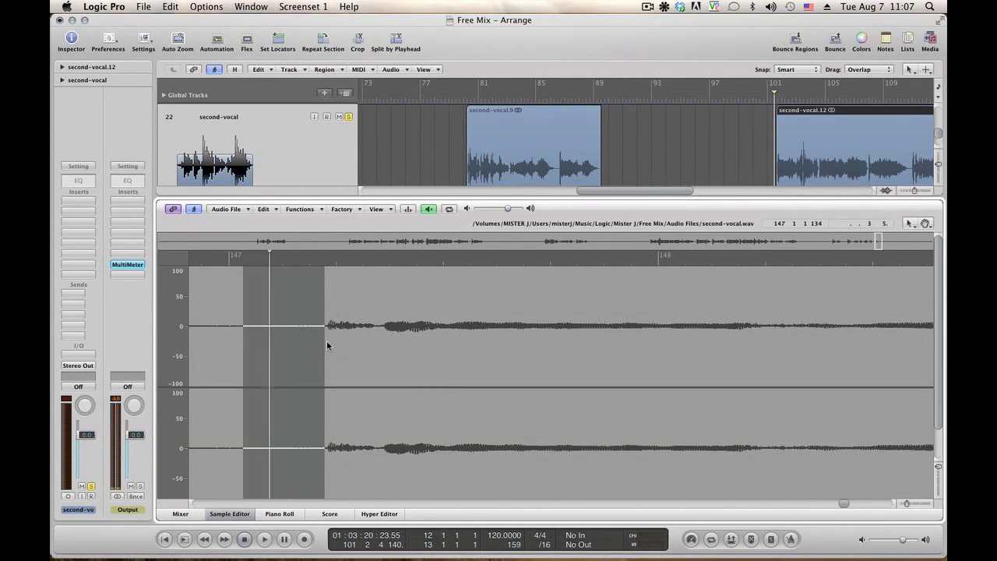
key(space)
click(301, 209)
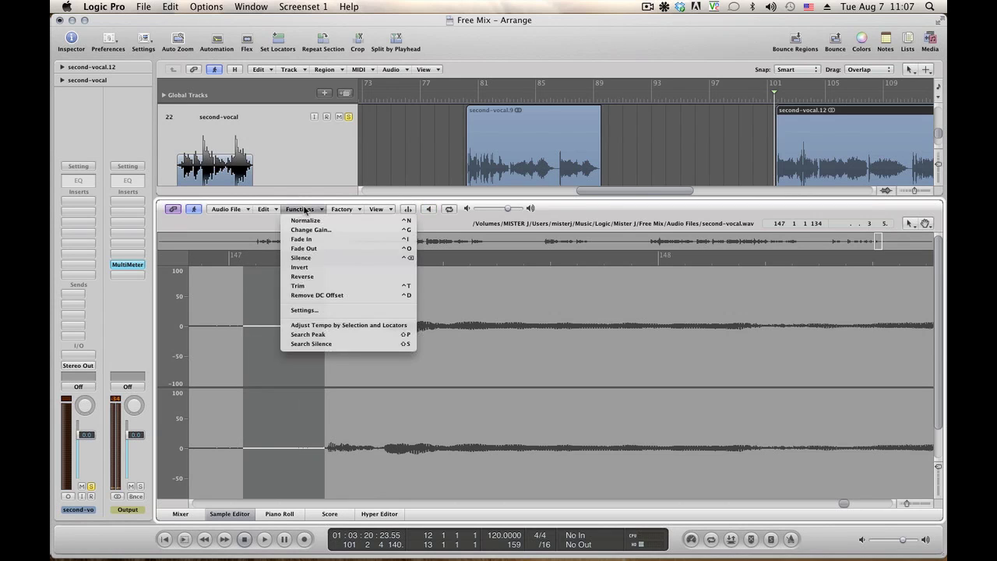
click(309, 258)
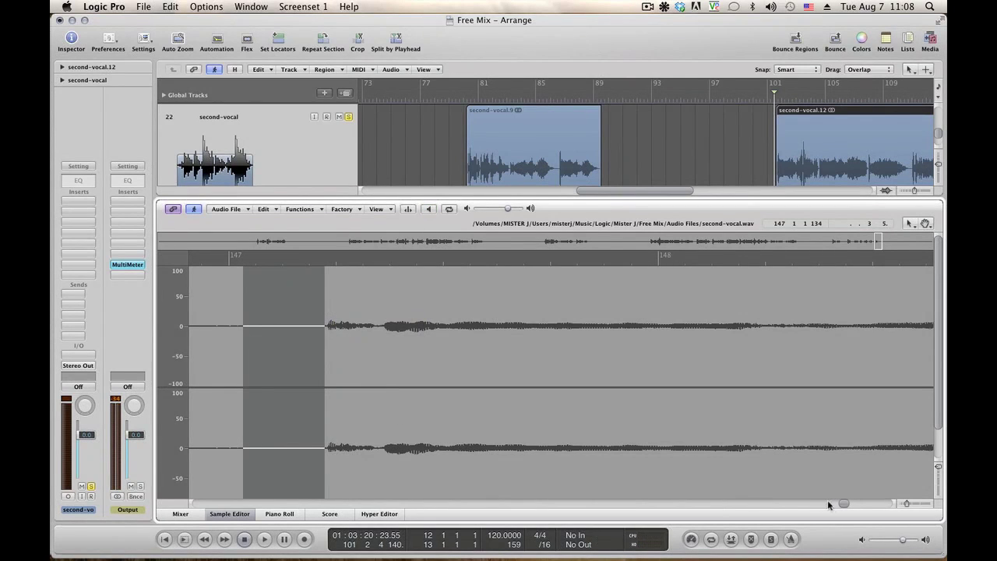
Step: Silence the leftover noise from beat 4 of bar 146 into the gap at bar 147, and play on through to bar 150
scroll(837, 503, left, 5)
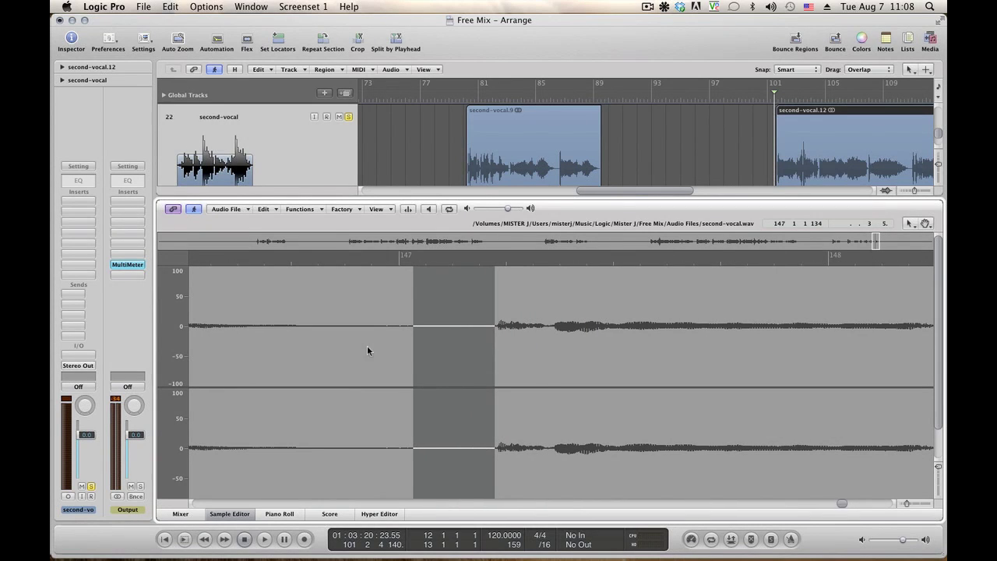
drag(335, 350, 428, 359)
click(302, 209)
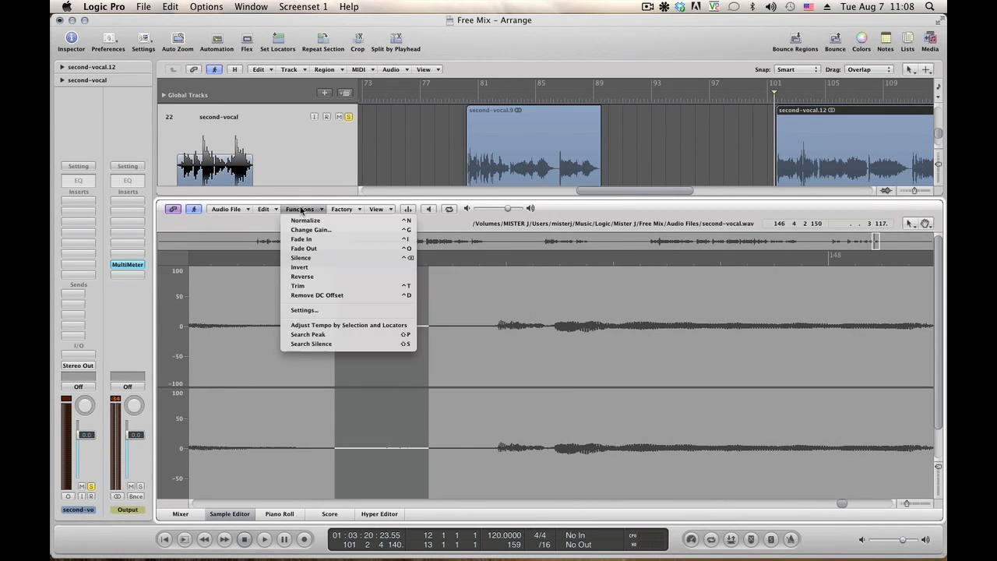
click(309, 257)
click(202, 341)
key(alt+space)
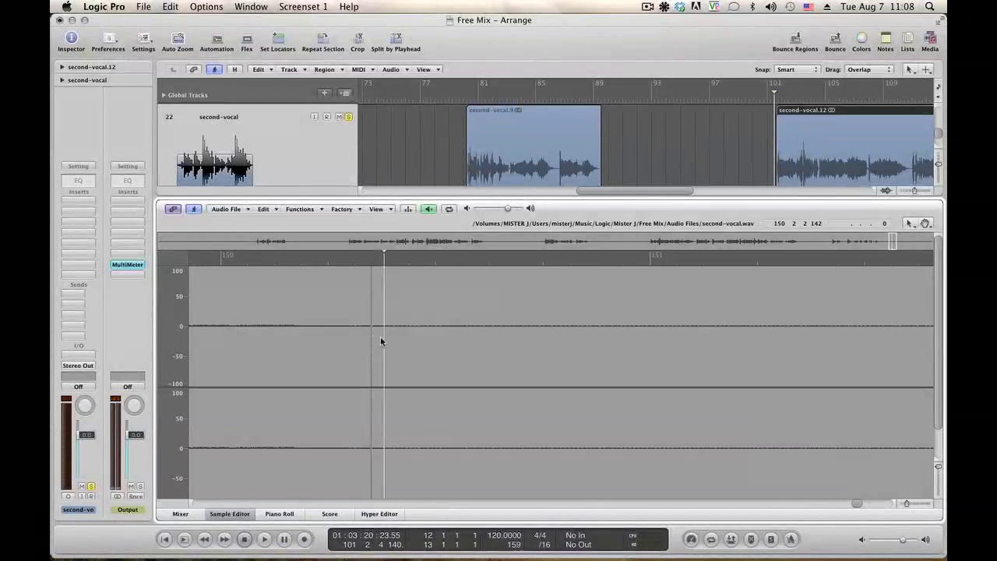
key(alt+space)
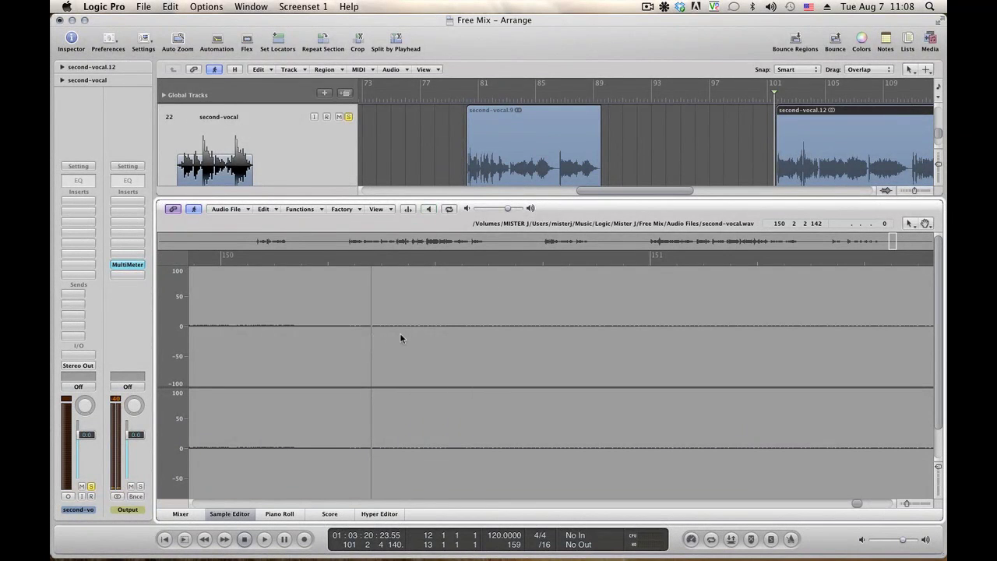
Step: Audition the last phrase's tail around bar 150, and silence everything from beat 2 of bar 150 to the end of the audio
key(alt+space)
key(alt+space)
key(alt+space)
key(alt+space)
click(201, 336)
key(alt+space)
key(alt+space)
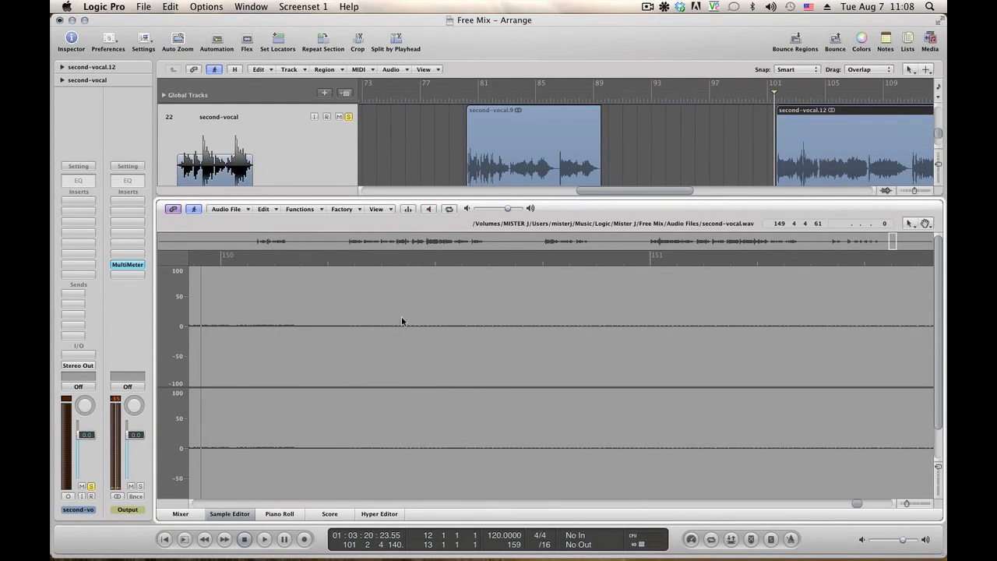
drag(405, 331, 945, 359)
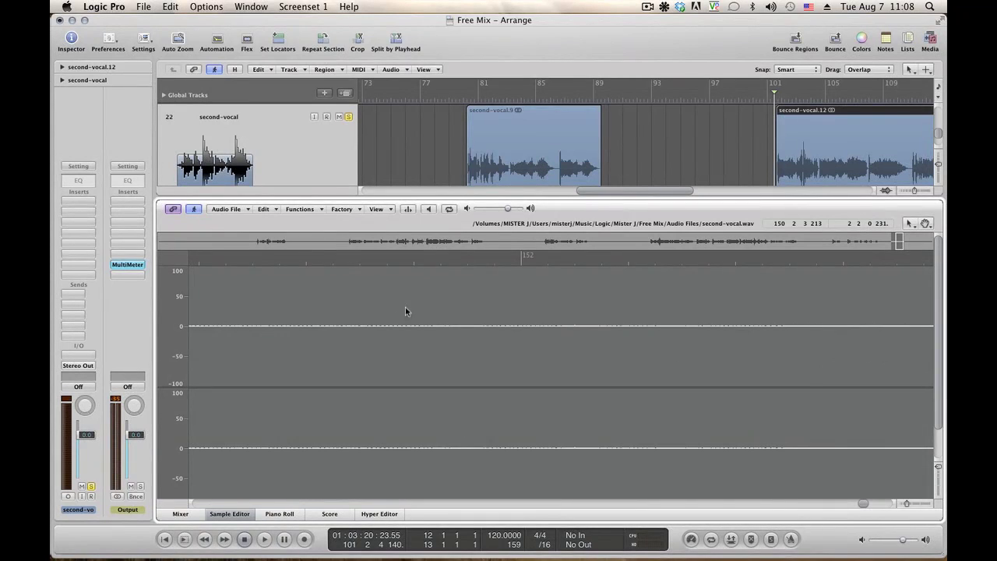
click(311, 212)
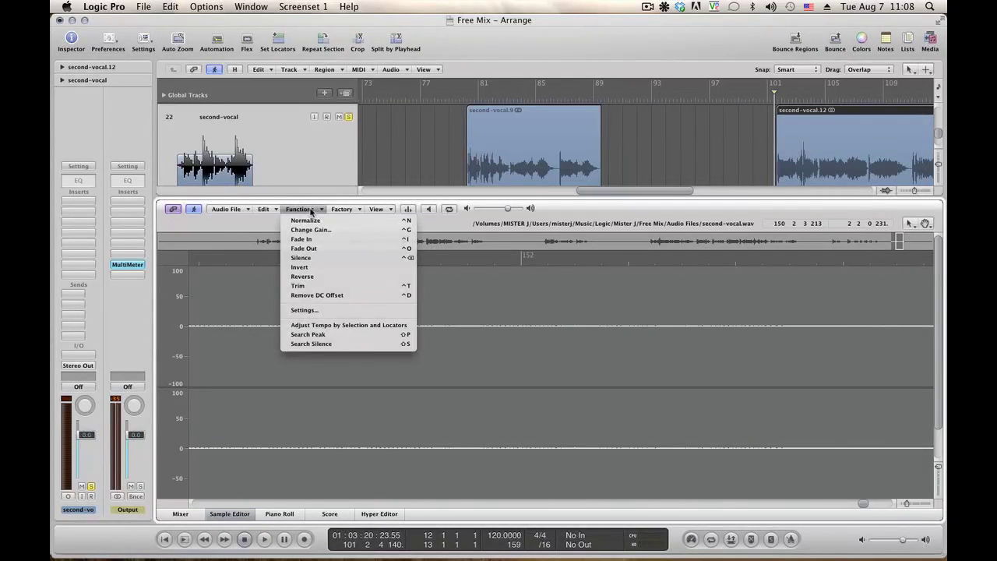
click(310, 259)
Step: Close the sample editor and trim the end of the second-vocal.12 region to about bar 151, playing the ending from bar 147
click(249, 513)
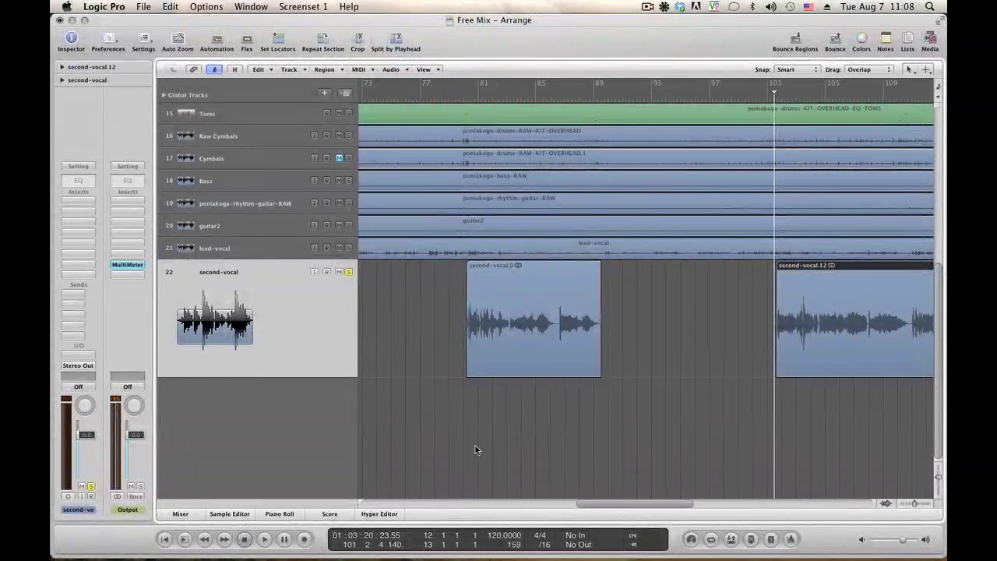
drag(633, 502, 804, 502)
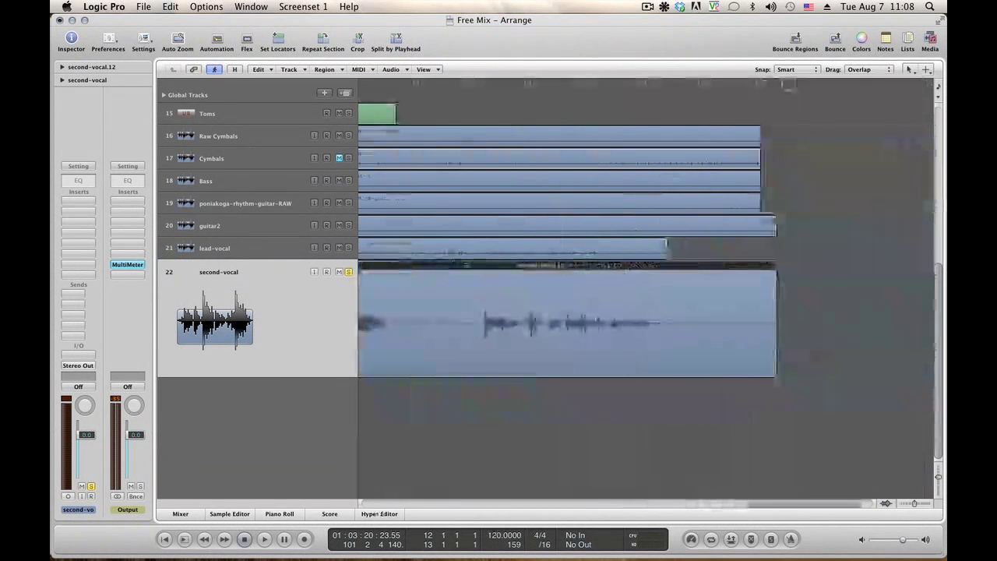
drag(771, 373, 670, 374)
click(618, 97)
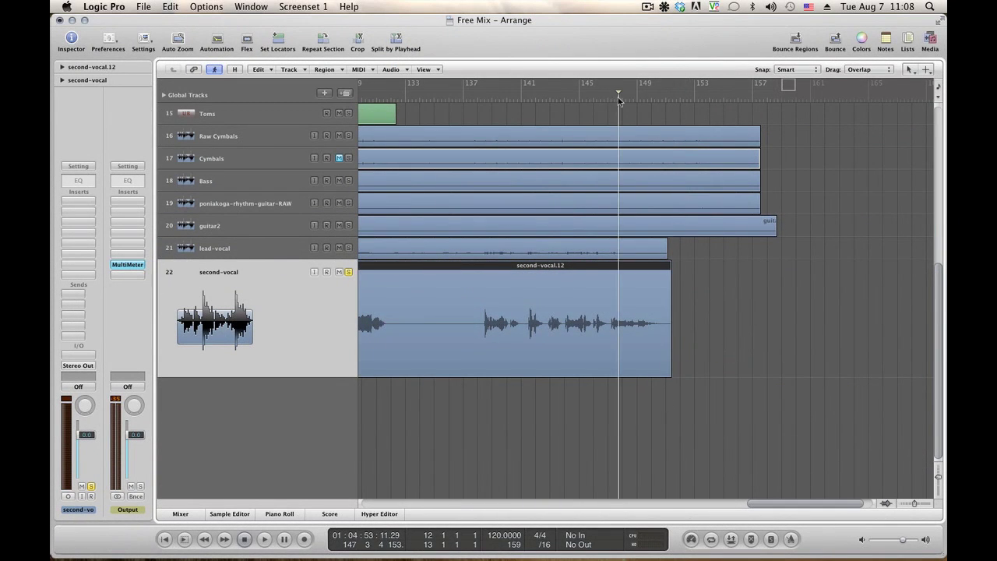
key(space)
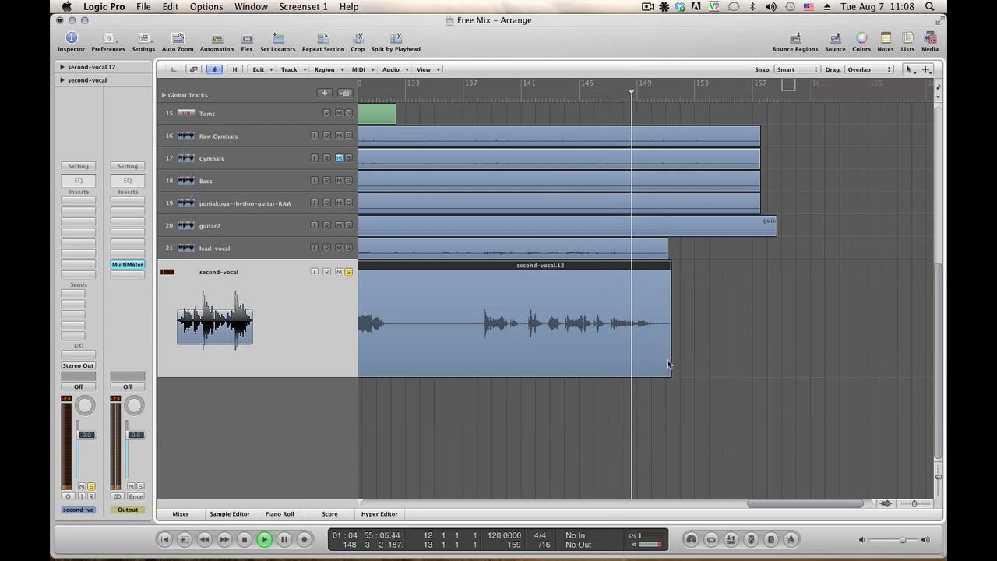
drag(669, 374, 662, 374)
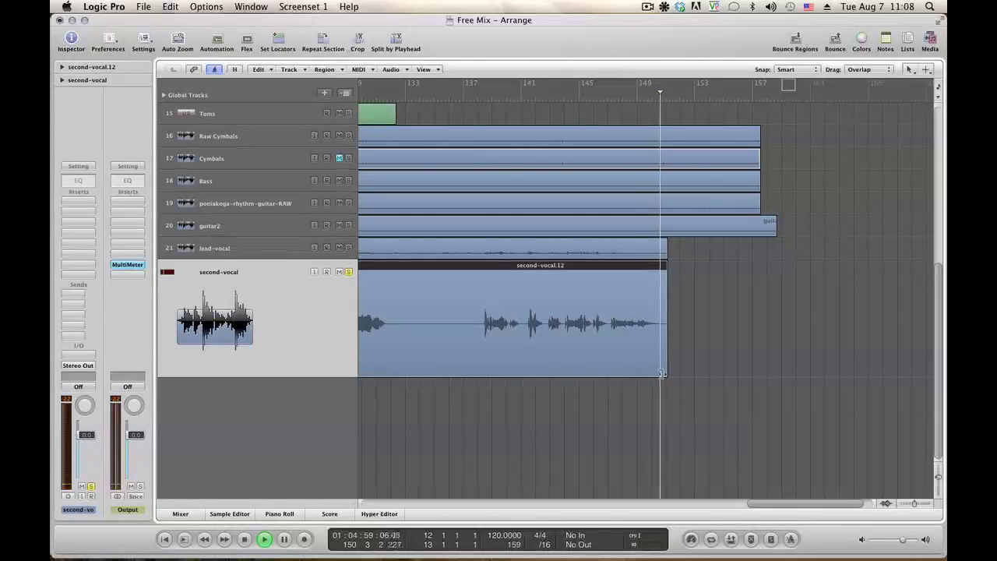
key(space)
key(space)
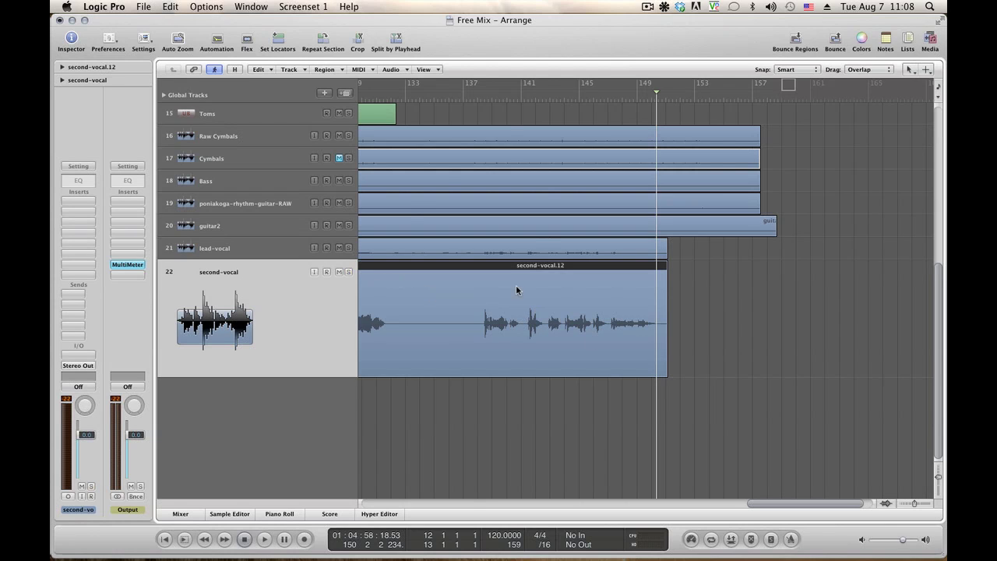
Step: With second-vocal out of solo, select the lead-vocal track and play the full mix from bar 9 and from bar 21
key(Return)
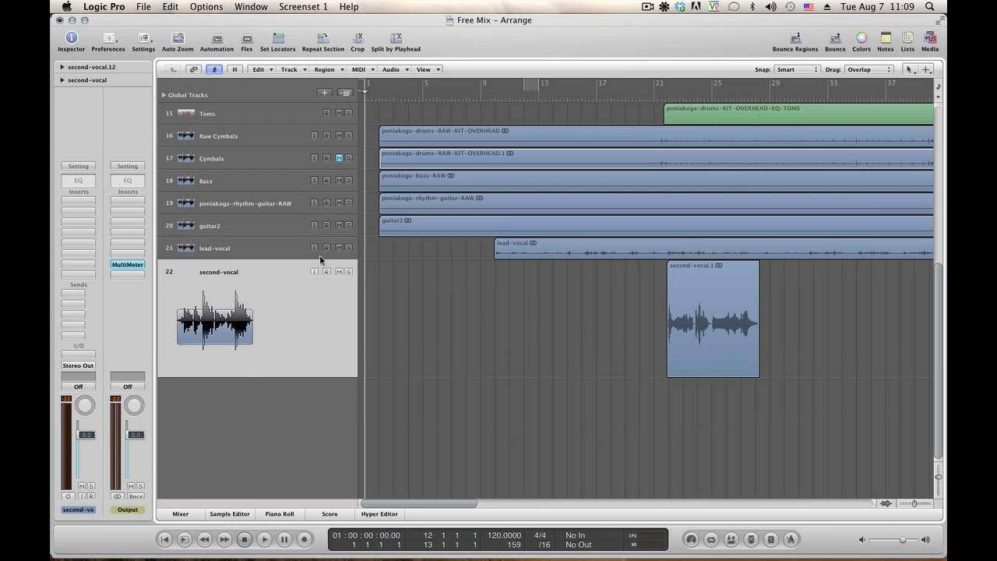
click(231, 249)
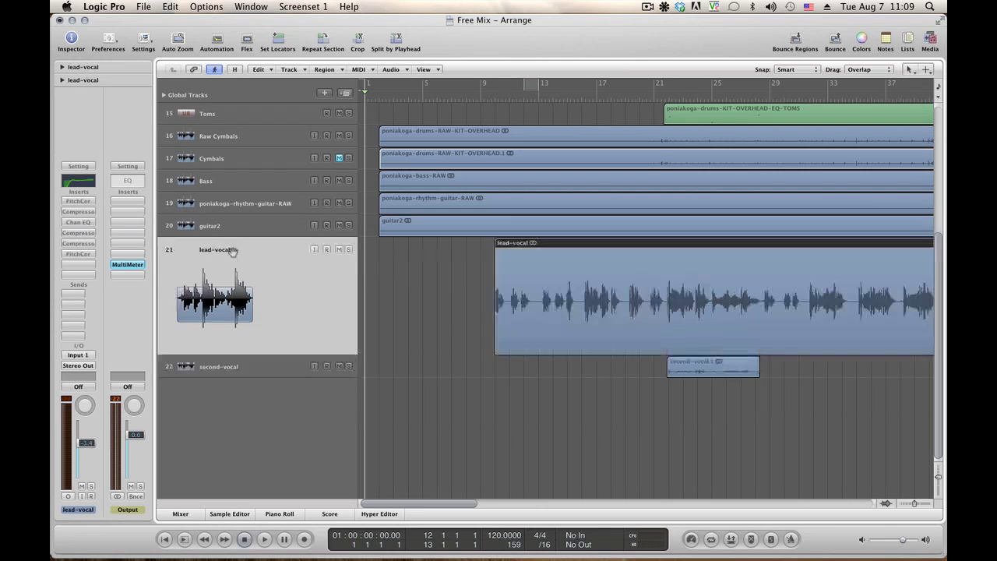
click(478, 95)
key(space)
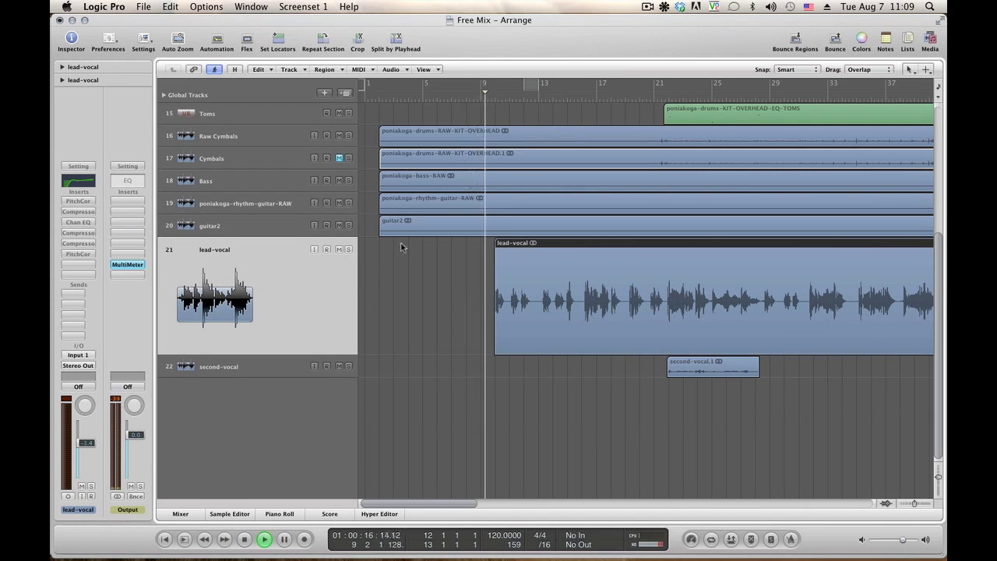
click(653, 92)
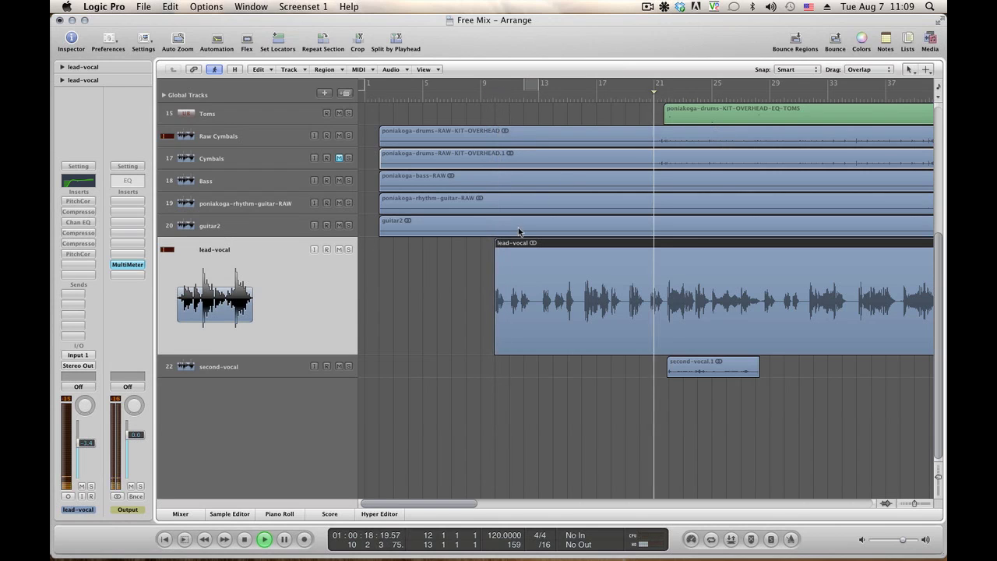
Step: Solo the lead-vocal and second-vocal tracks during playback, and reset the lead-vocal volume fader to 0.0
click(348, 250)
click(348, 366)
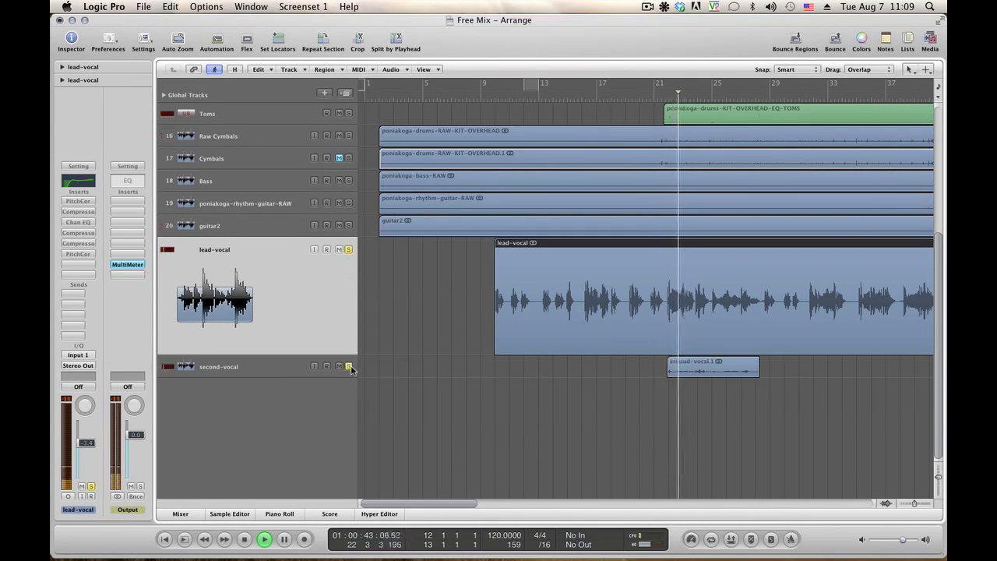
click(258, 367)
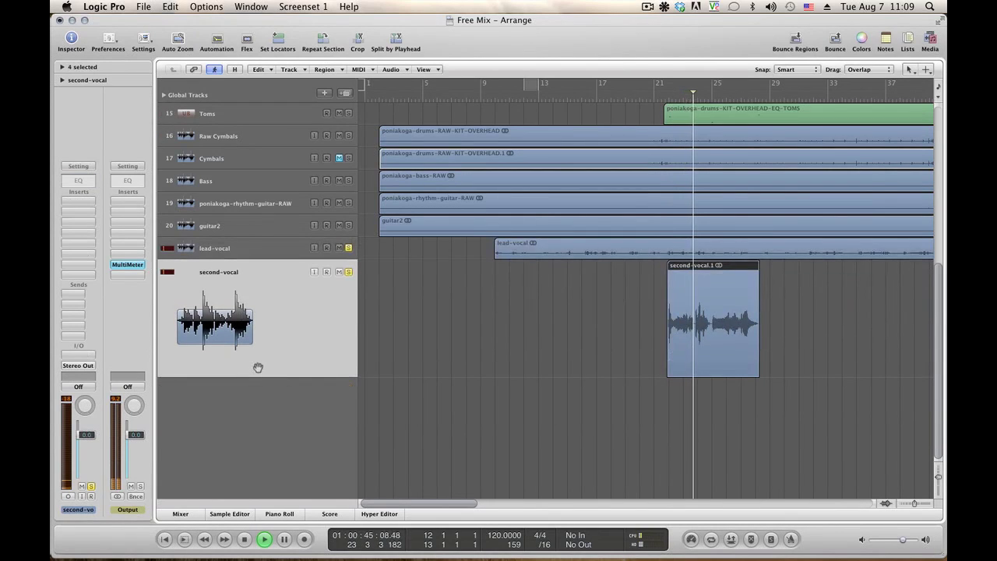
click(247, 250)
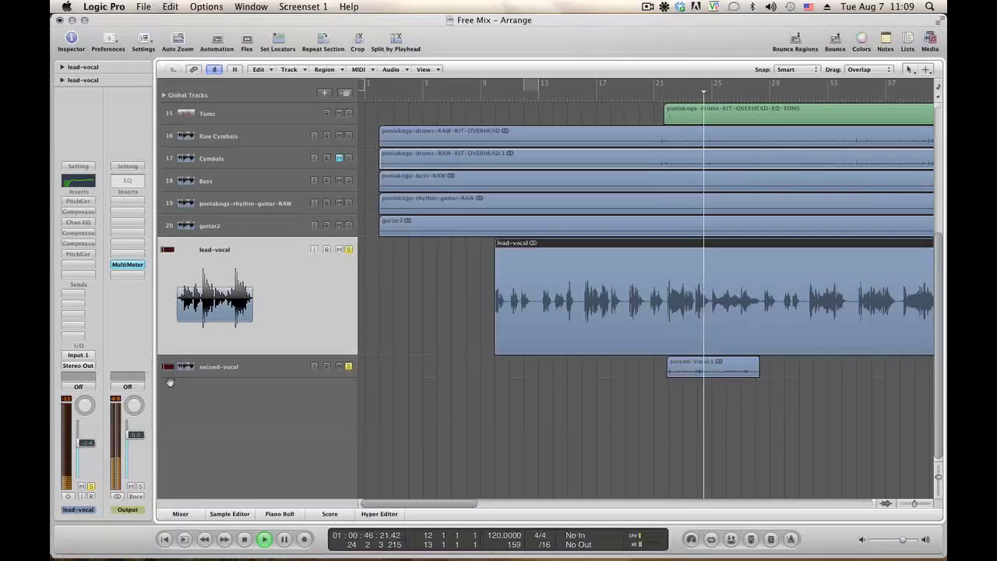
alt+click(85, 440)
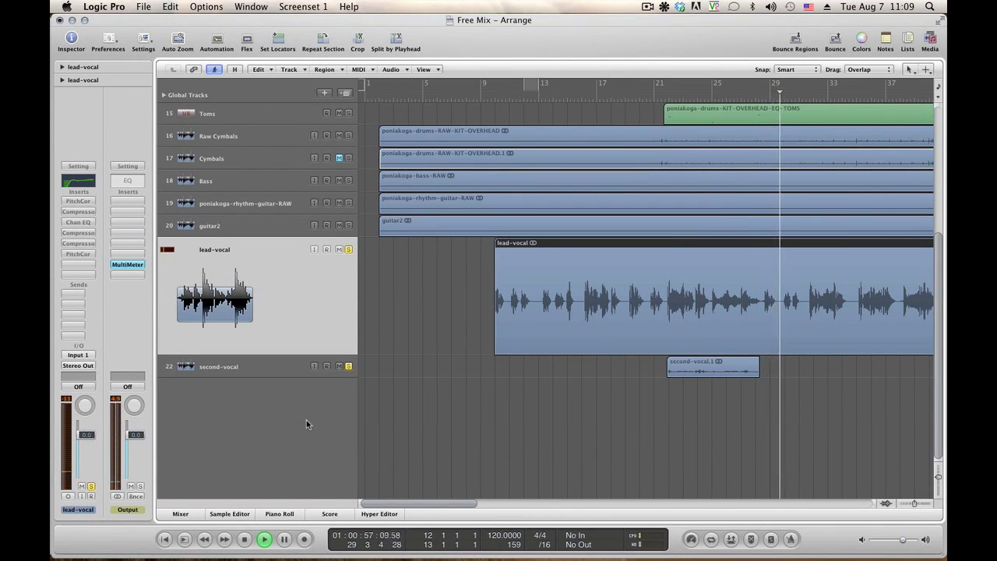
key(space)
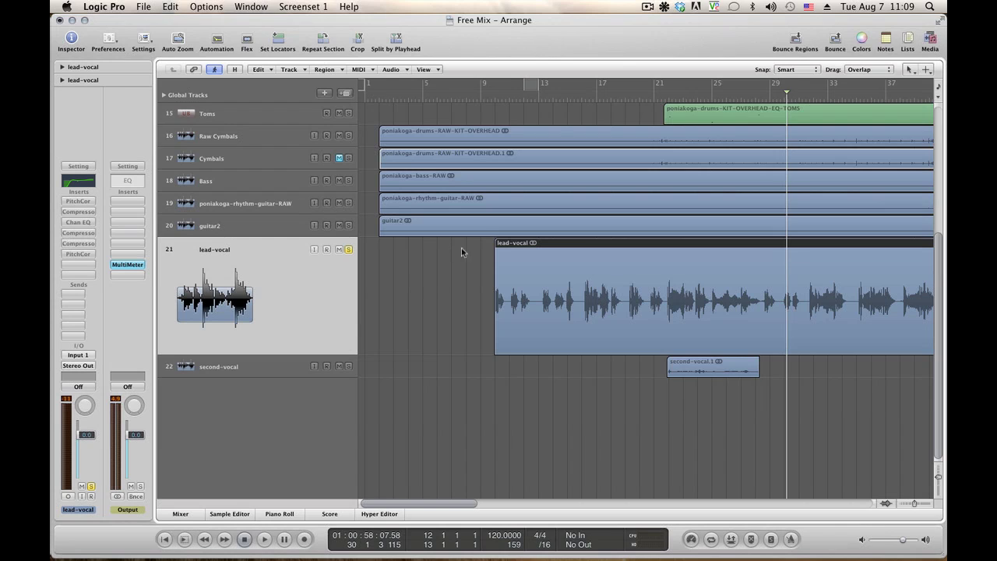
Step: Audition the lead vocal alone from late in bar 9 to bar 12, with second-vocal out of solo
click(492, 93)
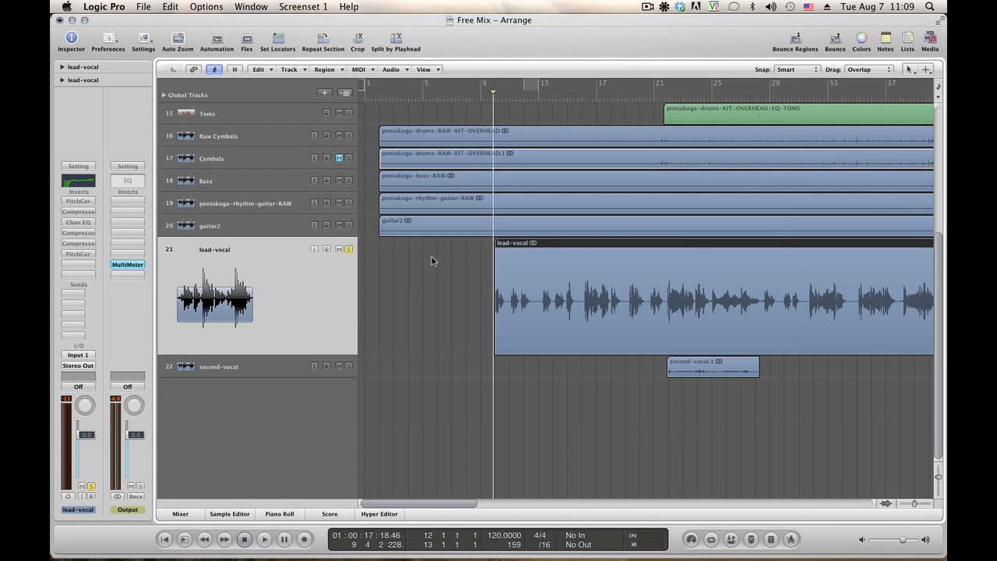
key(space)
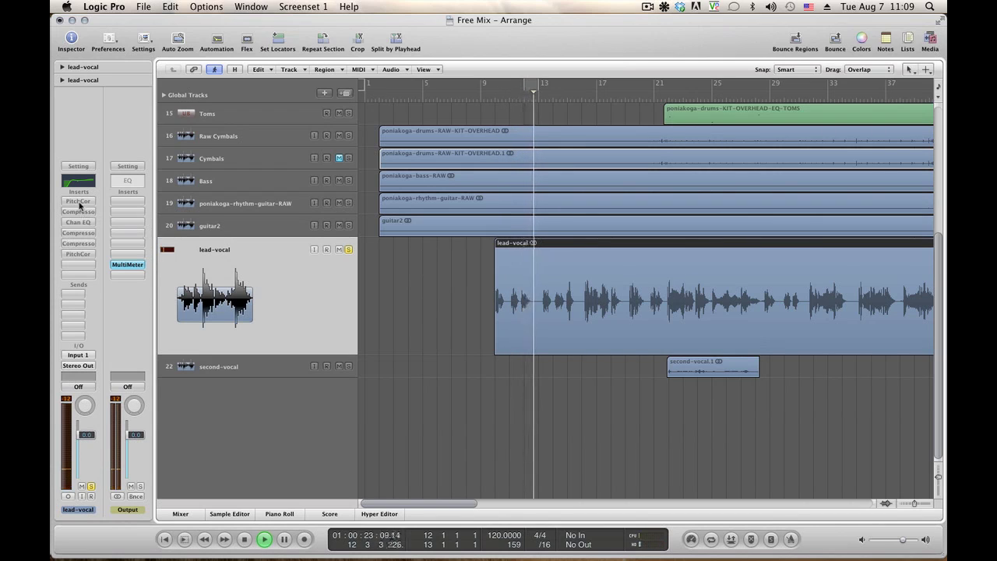
key(space)
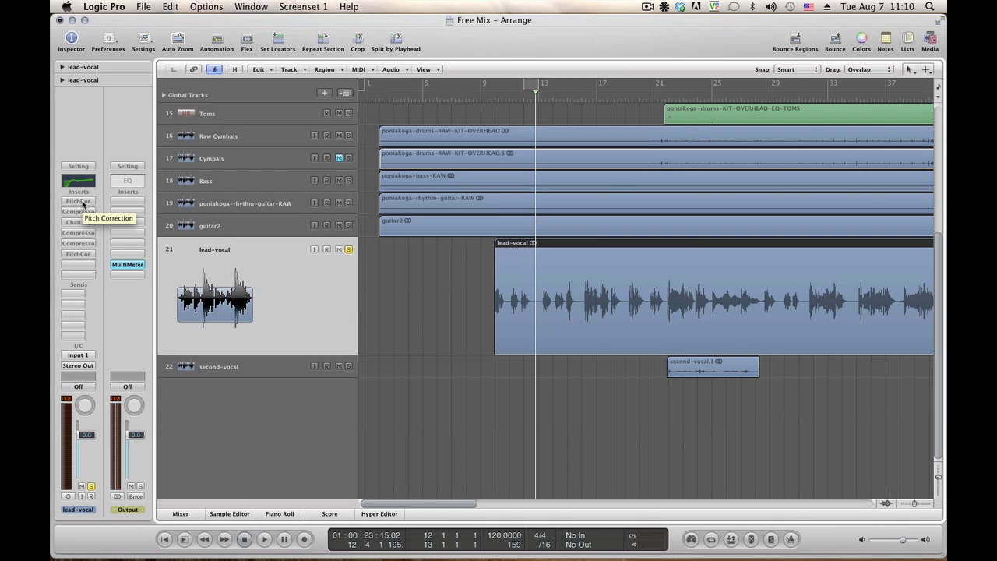
Step: Open the first Pitch Correction insert on the lead-vocal channel, move its window aside, and take it out of bypass
click(79, 201)
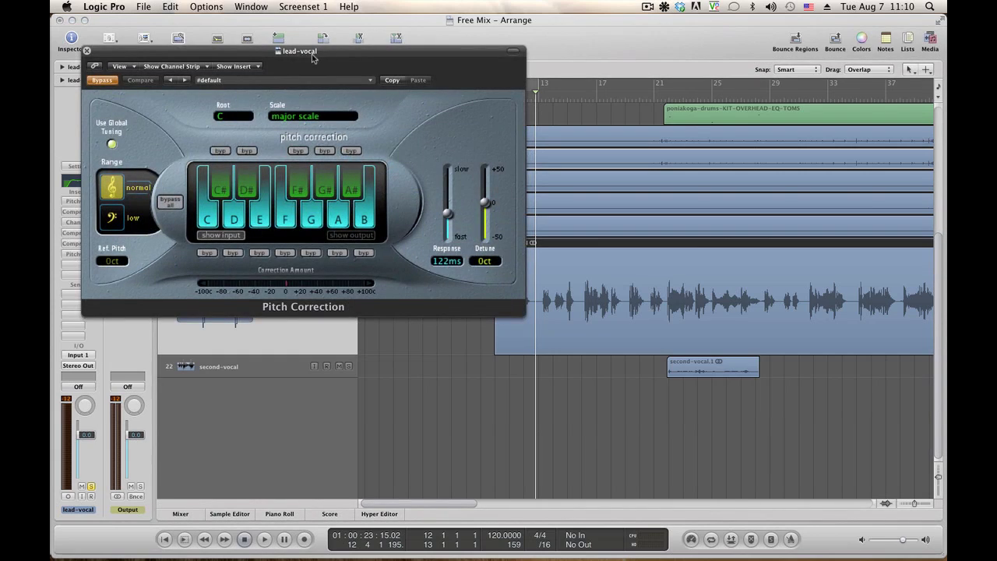
drag(314, 53, 290, 60)
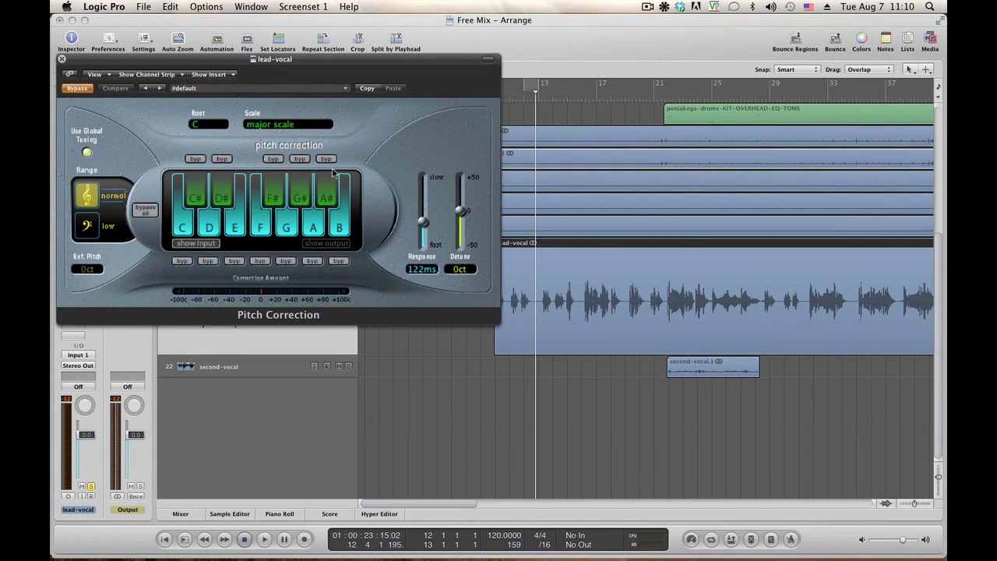
click(77, 88)
drag(211, 63, 207, 26)
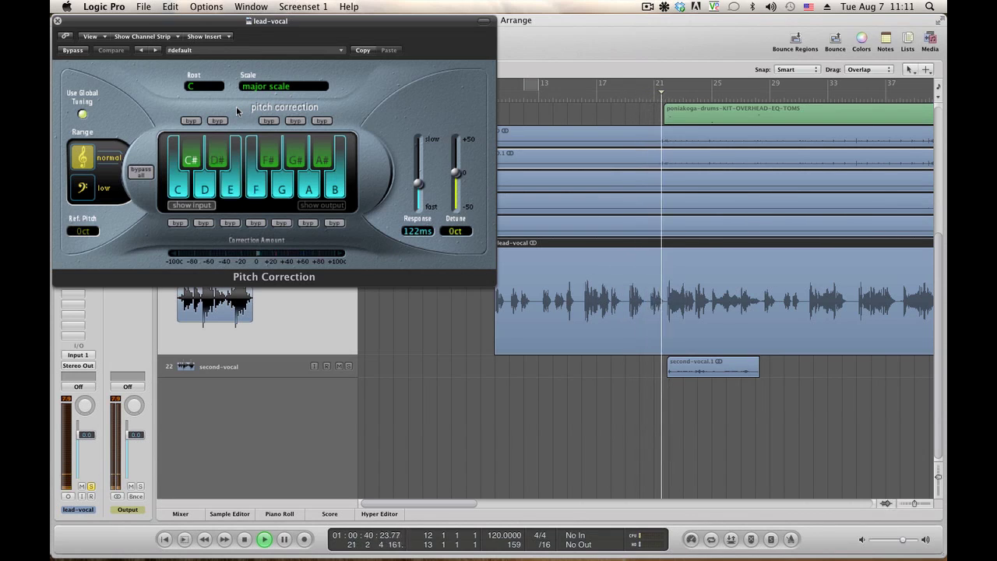
Step: Try faster Pitch Correction response times of 22.9 ms, 5.17 ms and 12.5 ms while auditioning the lead vocal from bar 21
key(space)
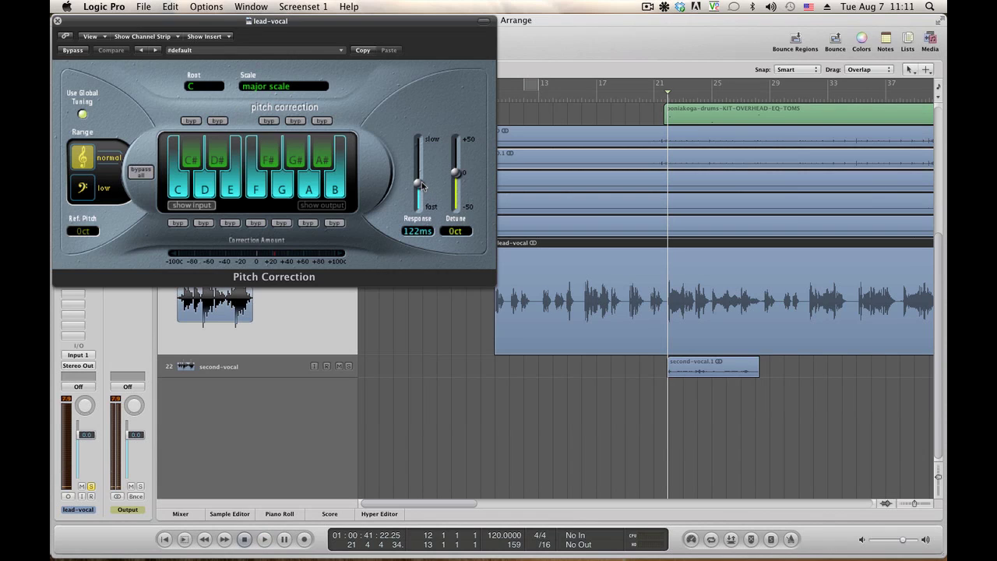
drag(419, 184, 420, 198)
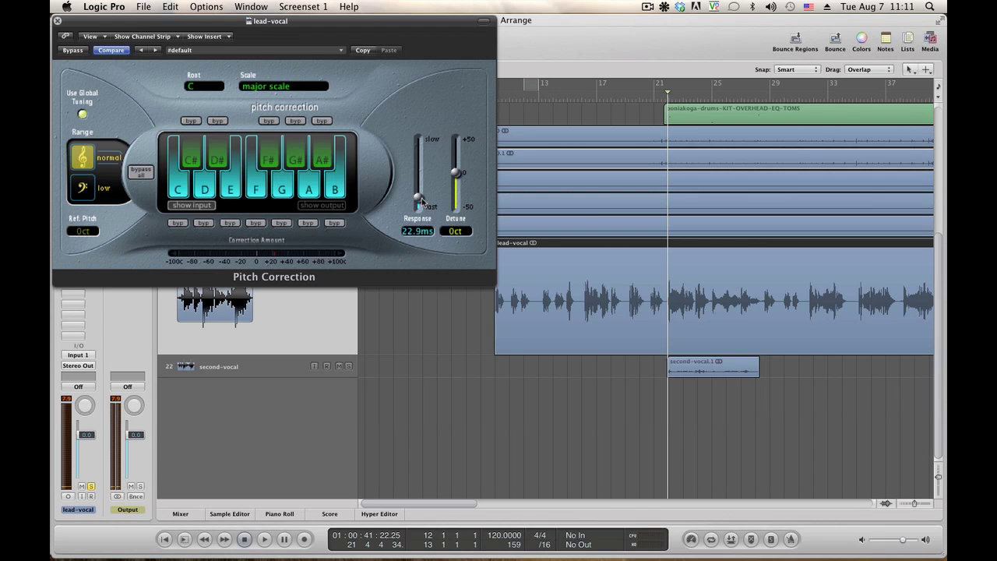
key(space)
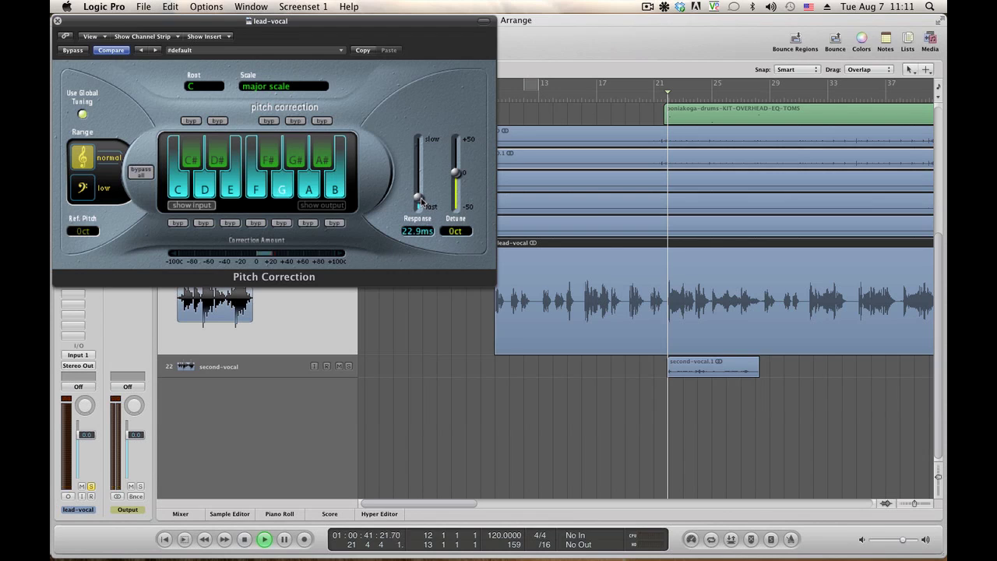
drag(421, 204, 420, 207)
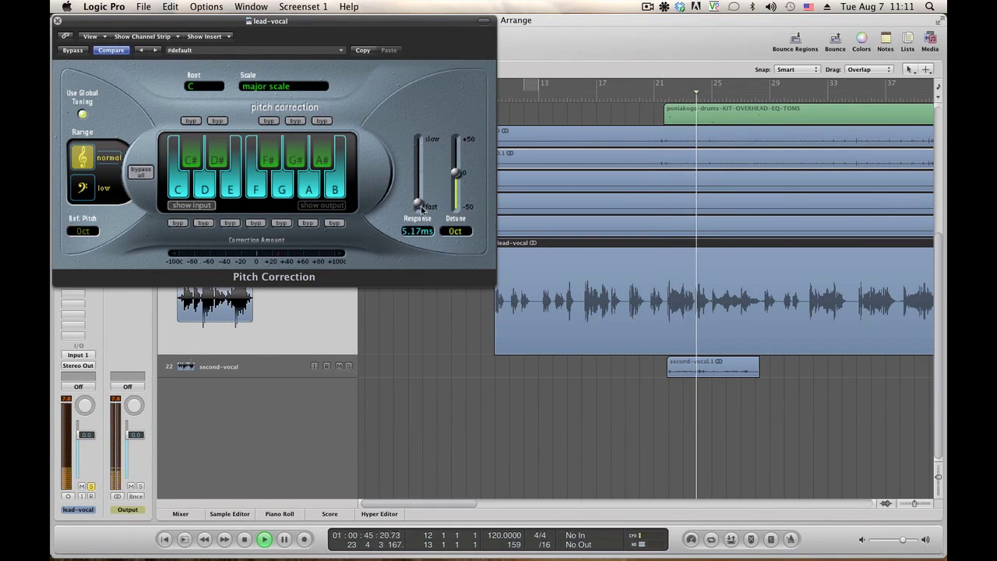
drag(421, 209, 420, 204)
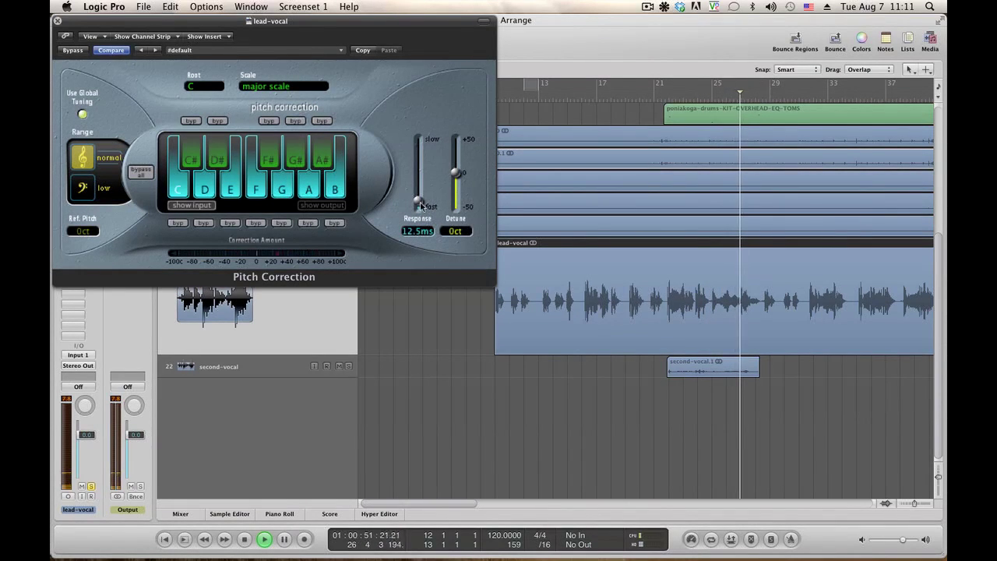
Step: Set the Pitch Correction response to 89.8 ms, audition the lead vocal to about bar 33, and close the plug-in window
drag(419, 202, 419, 189)
key(space)
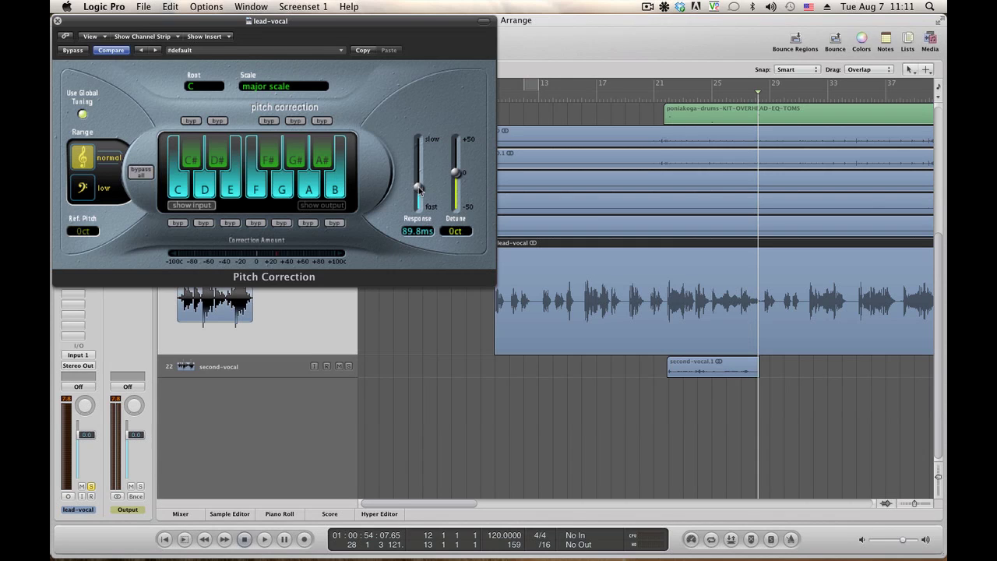
key(space)
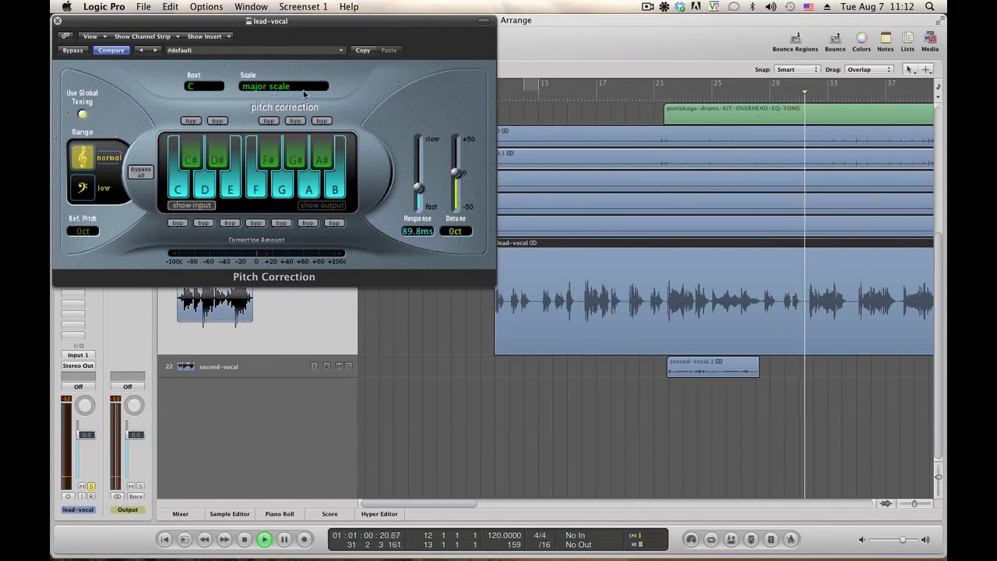
click(57, 22)
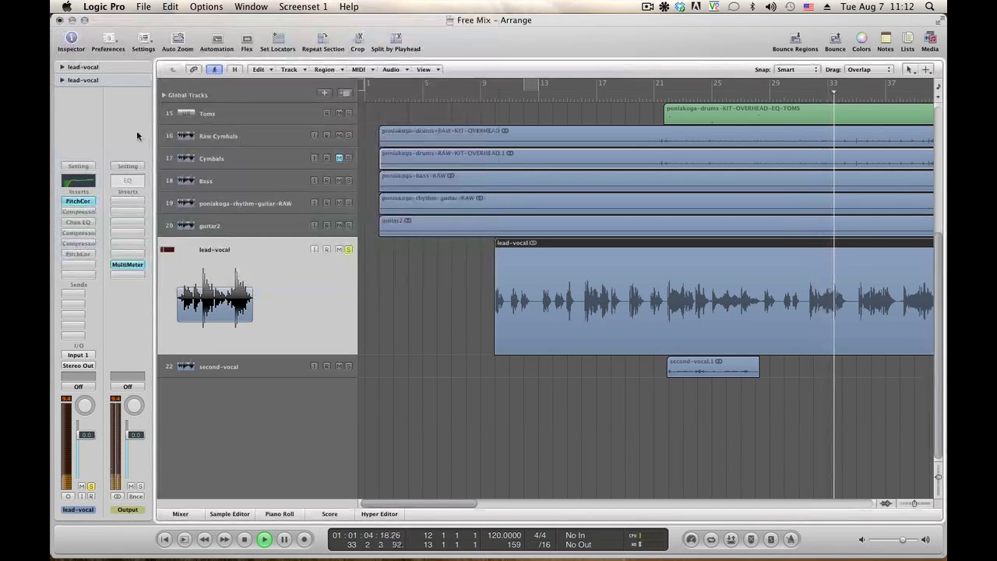
key(space)
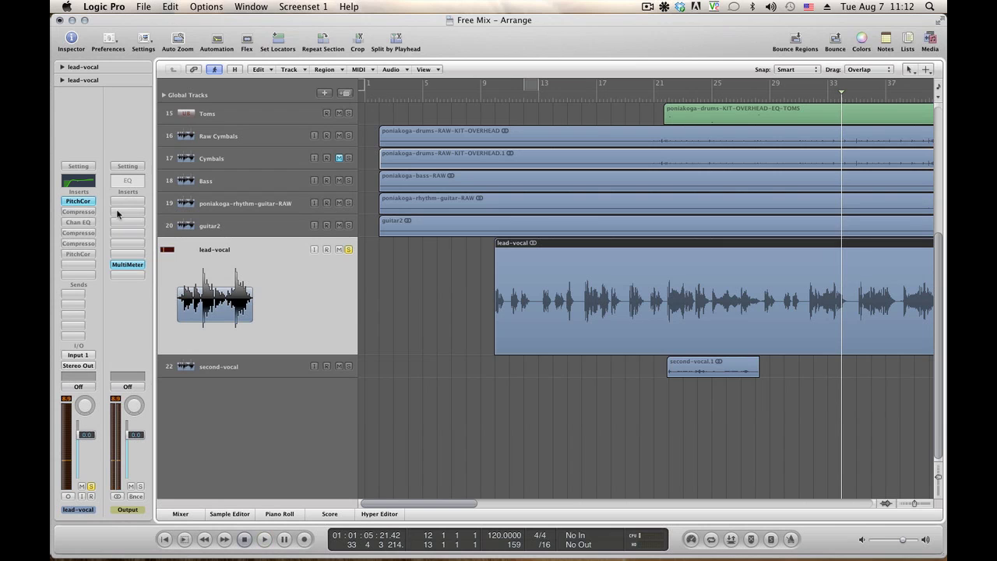
Step: Take the first Compressor insert on the lead-vocal channel out of bypass, open its window, and play on from bar 33
alt+click(77, 212)
click(76, 213)
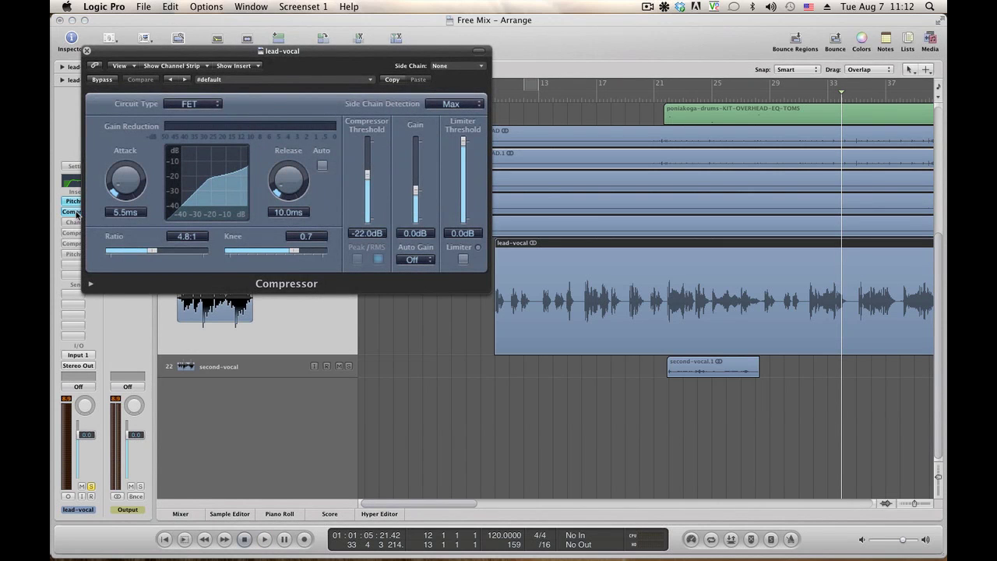
key(space)
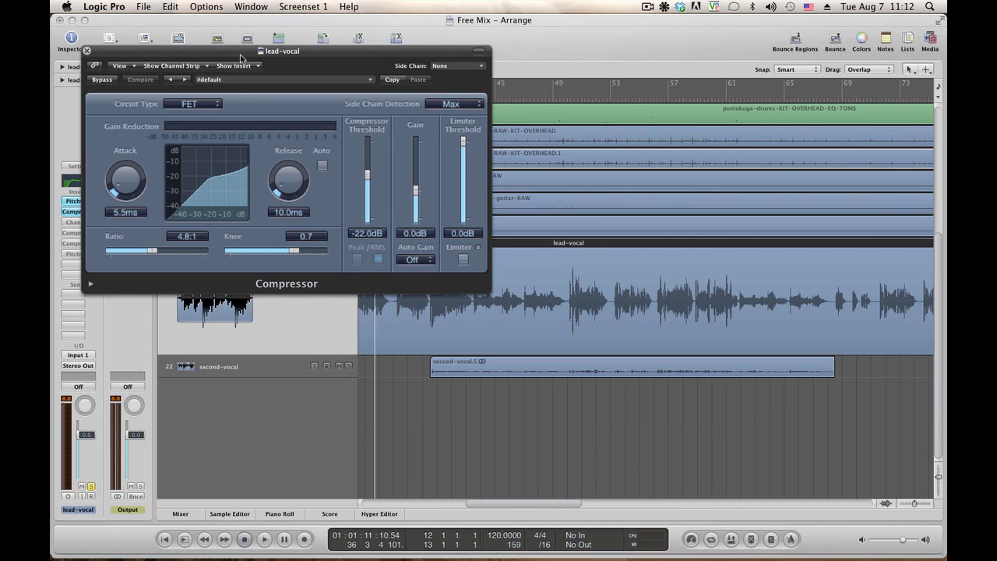
Step: Play the compressed lead vocal around bar 41 and set up a cycle region from bar 40 to bar 44
key(space)
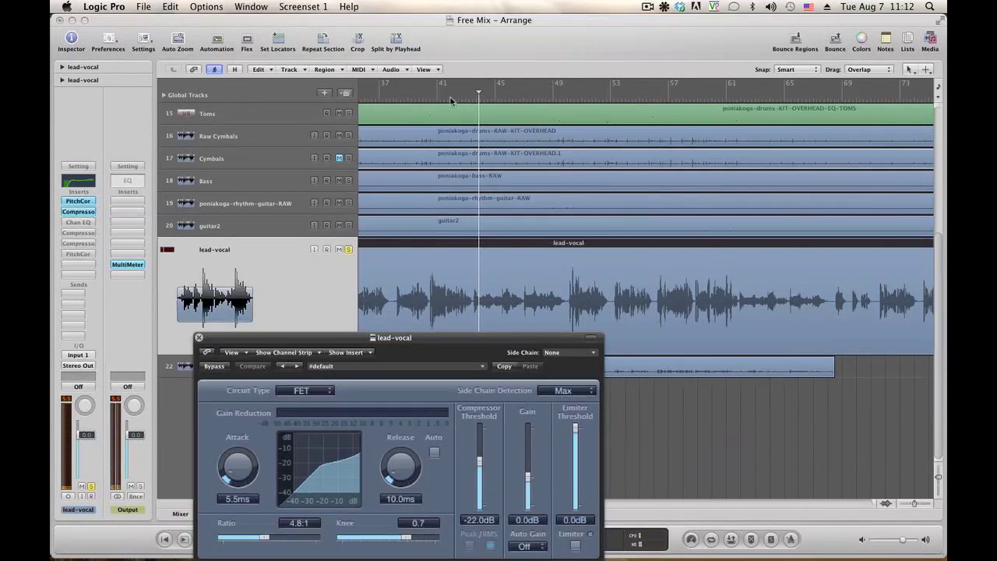
click(421, 95)
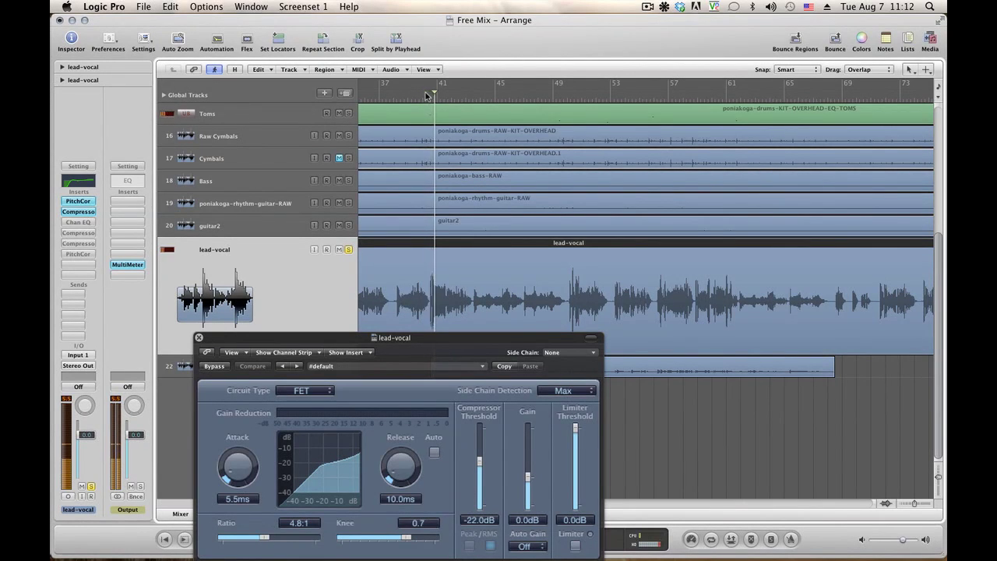
drag(422, 84, 478, 84)
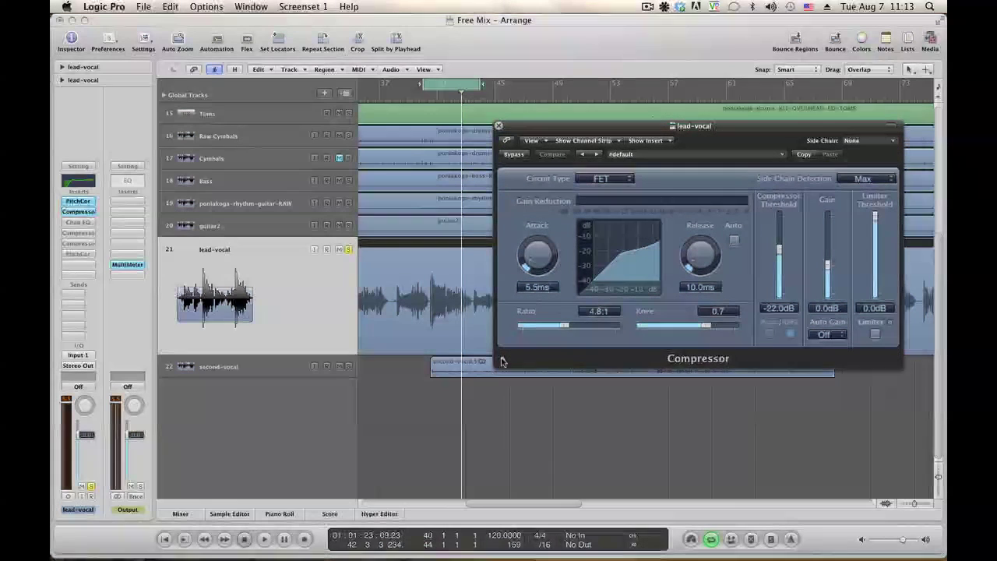
Step: Show the Compressor's extended parameters and set the side chain filter activity to Listen
click(502, 361)
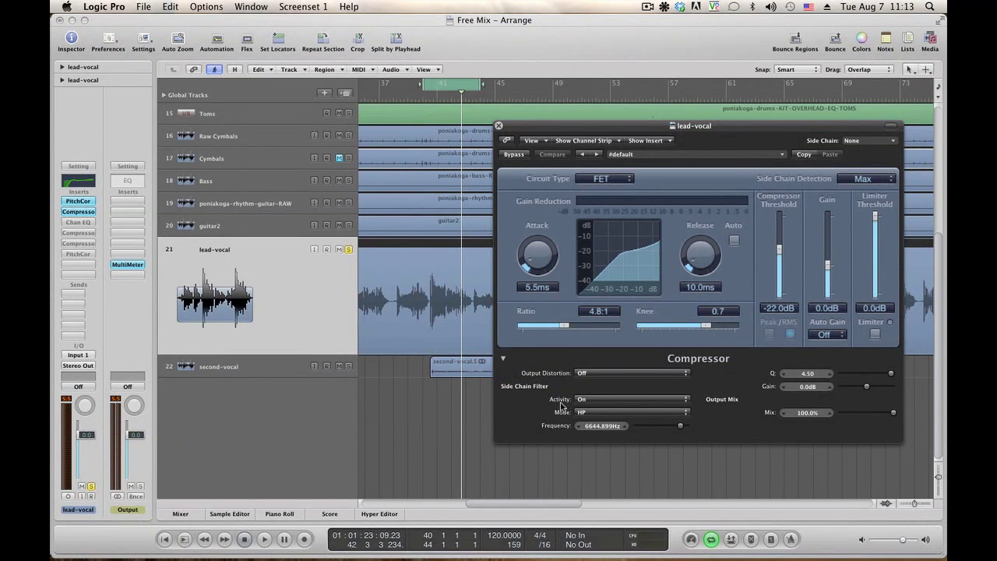
click(600, 405)
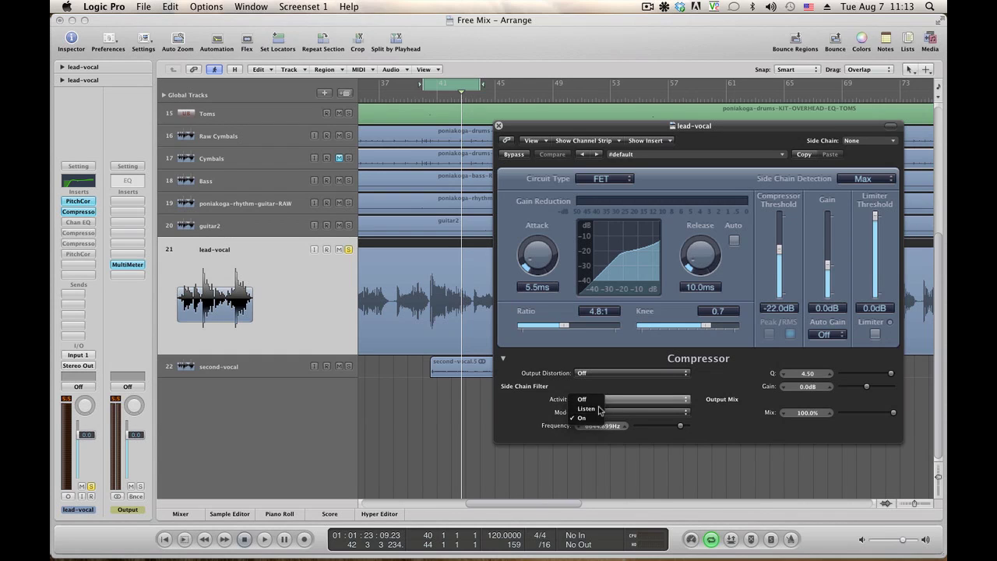
click(600, 412)
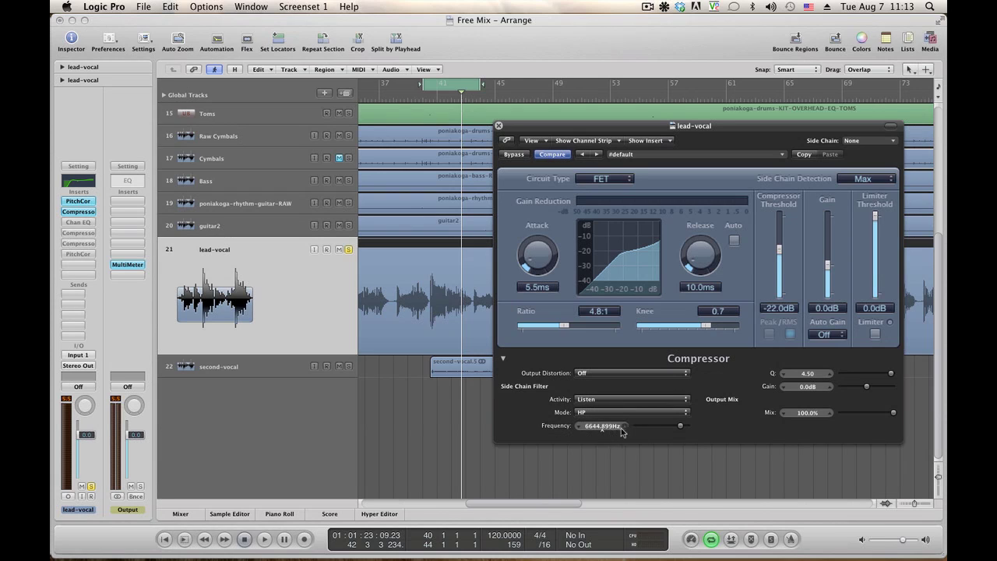
Step: During loop playback, set compressor threshold to -20.0 dB, gain to -1.0 dB and side chain gain to -2.0 dB, and switch the filter activity to On
key(space)
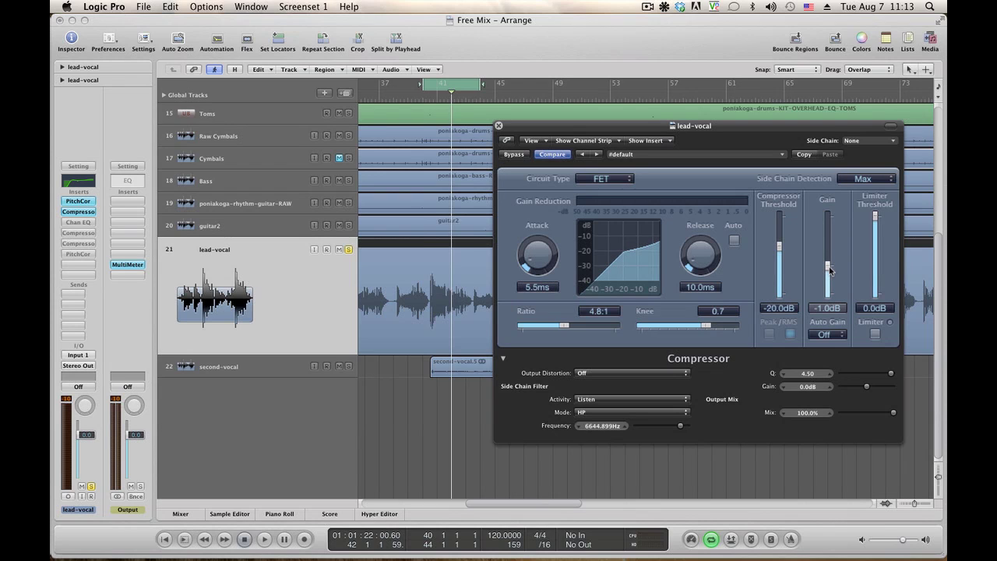
key(space)
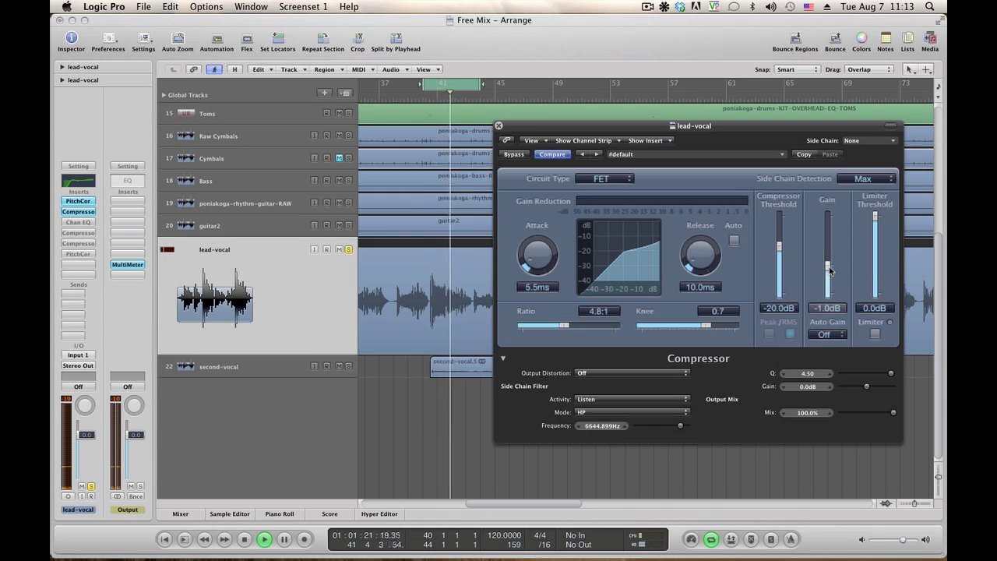
key(space)
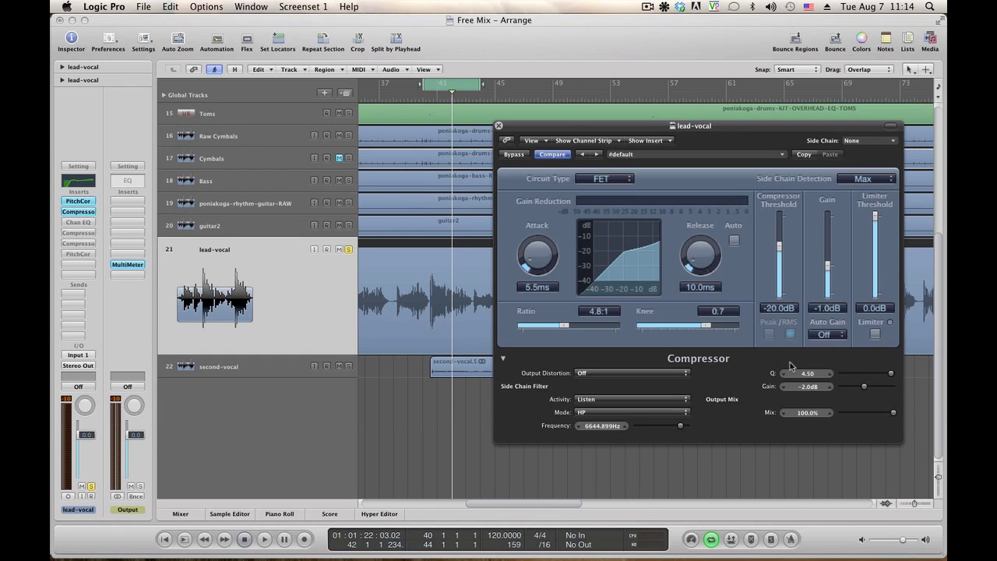
key(space)
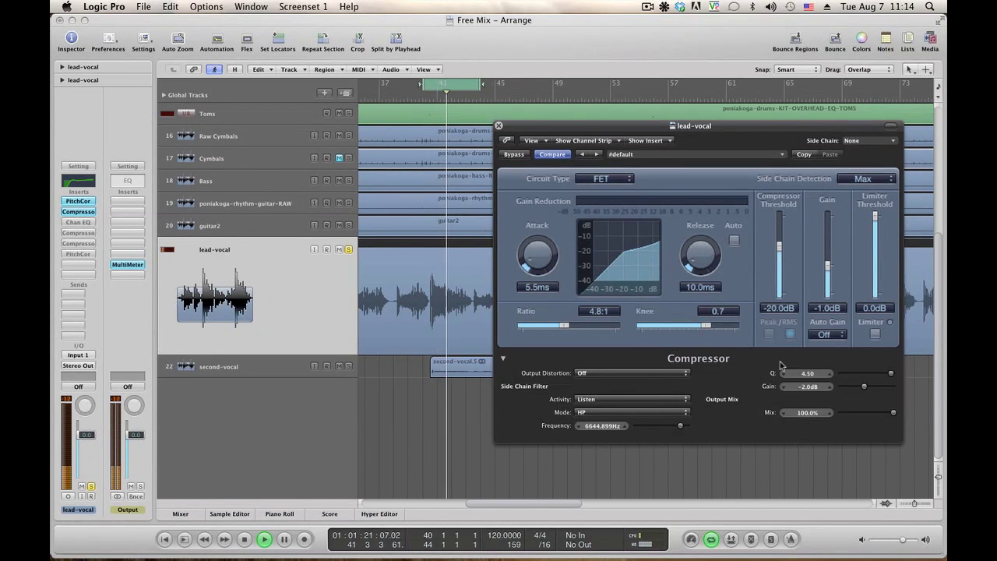
click(614, 399)
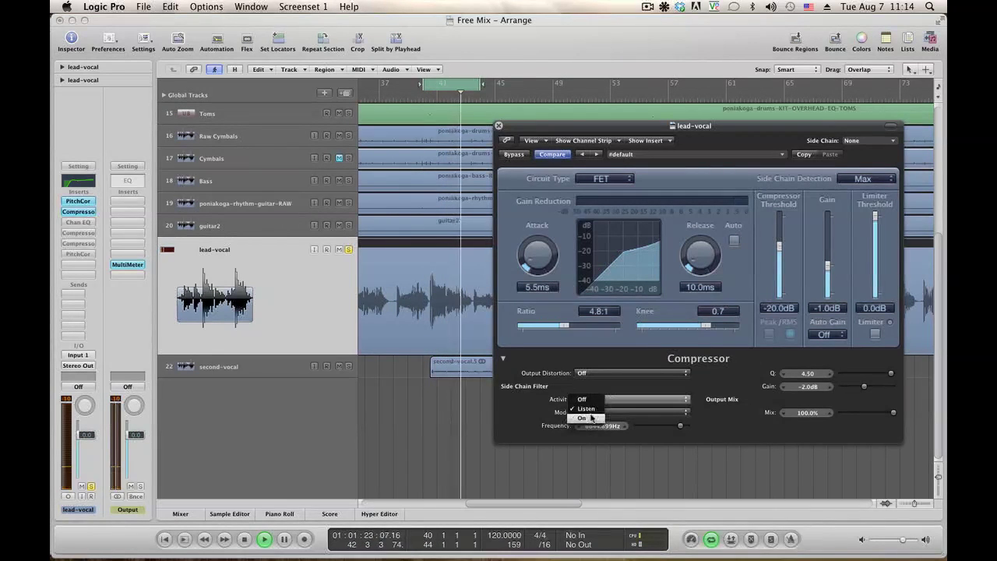
click(590, 417)
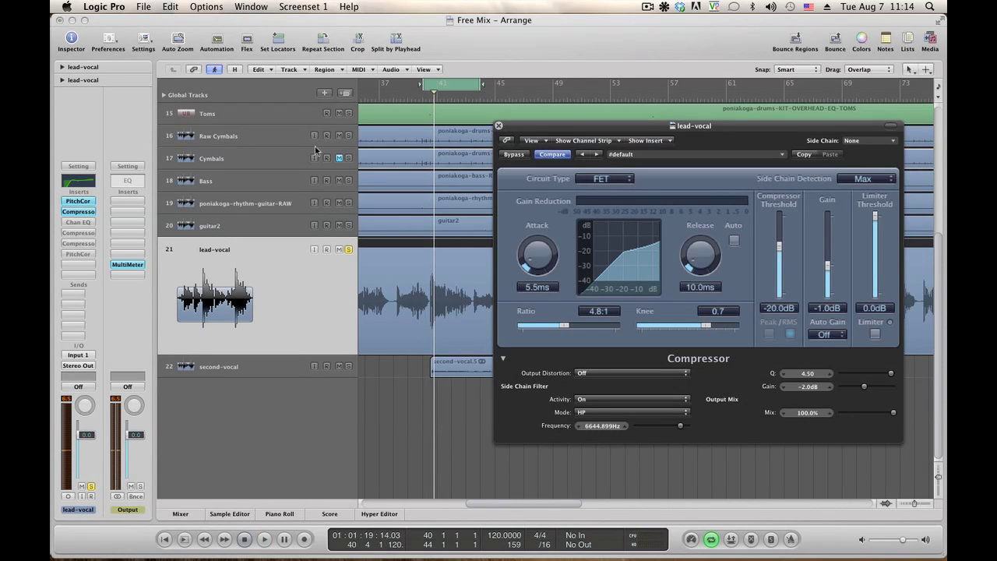
Step: Bypass the first Compressor on the lead-vocal channel and insert a mono DeEsser in the empty slot below the last Pitch Correction
alt+click(81, 212)
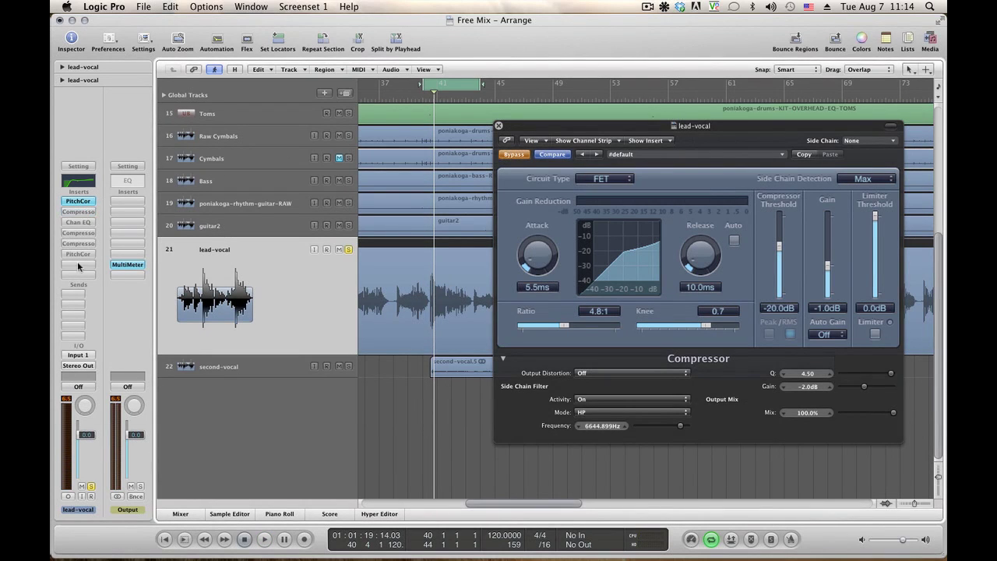
click(78, 265)
mouse_move(100, 309)
mouse_move(195, 325)
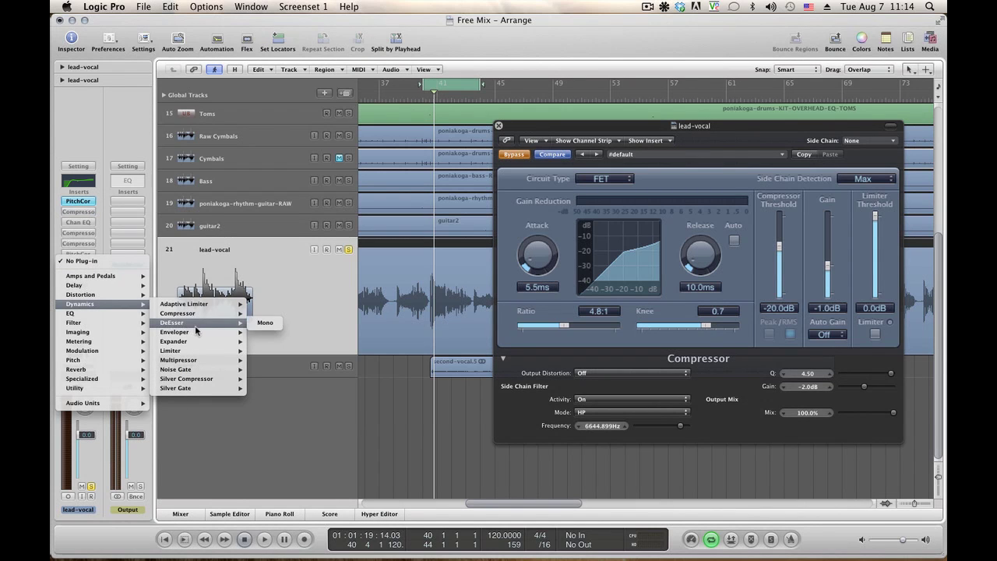
click(266, 323)
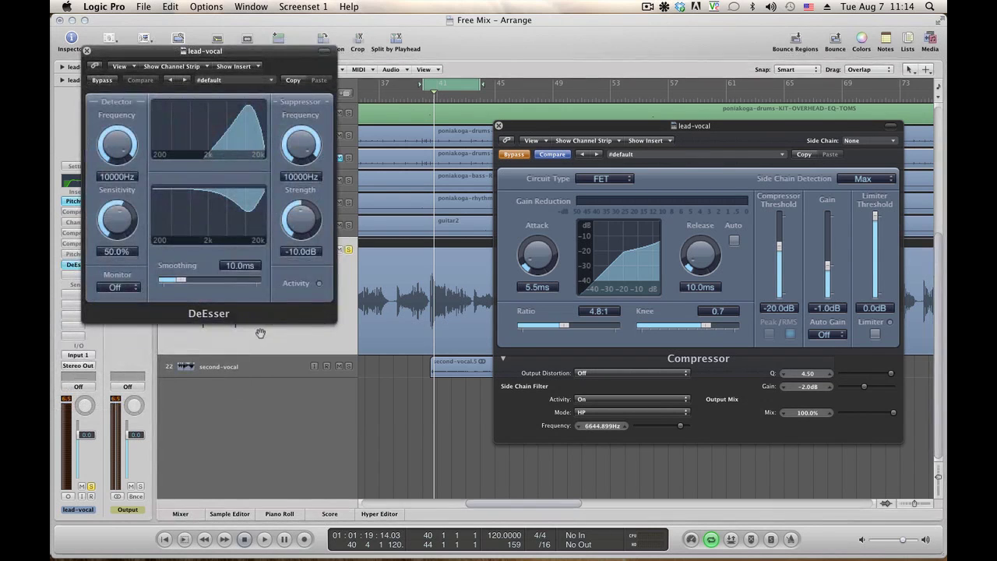
Step: Set the DeEsser's detector frequency to 6000 Hz while the lead-vocal loop plays
key(space)
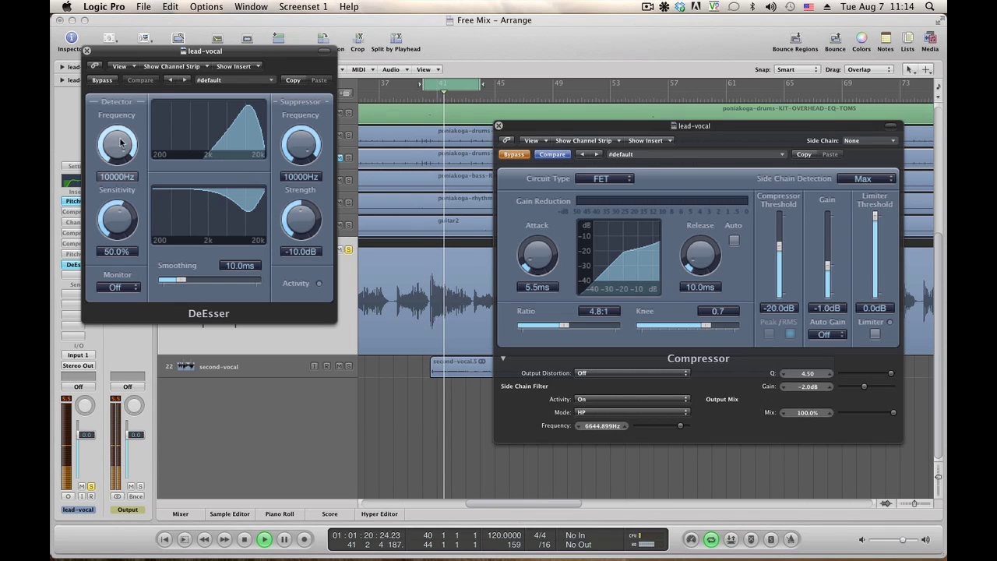
drag(118, 141, 119, 164)
key(space)
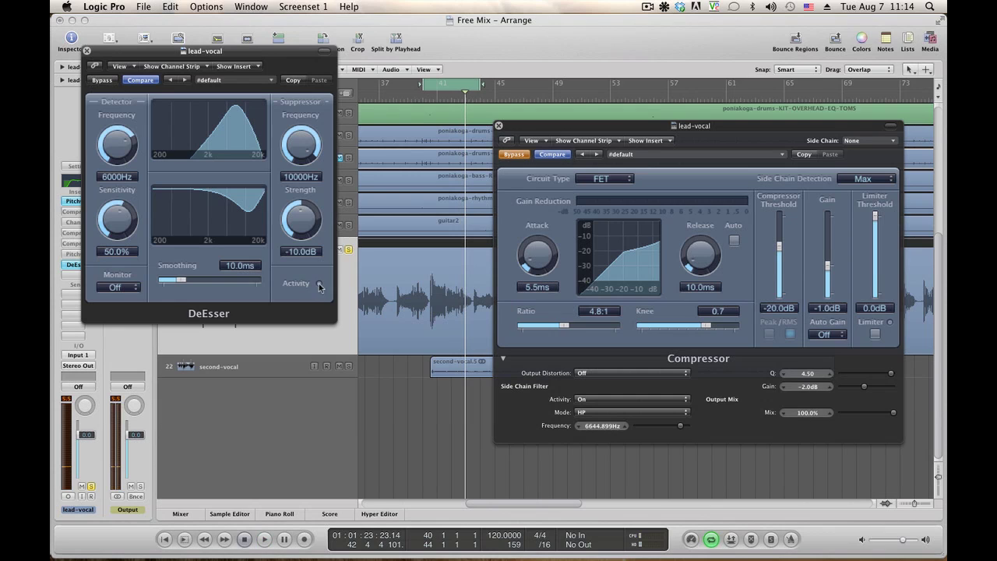
Step: Set the DeEsser's monitor to Det. and tune the detector frequency to 6800 Hz during loop playback
click(131, 283)
click(130, 297)
key(space)
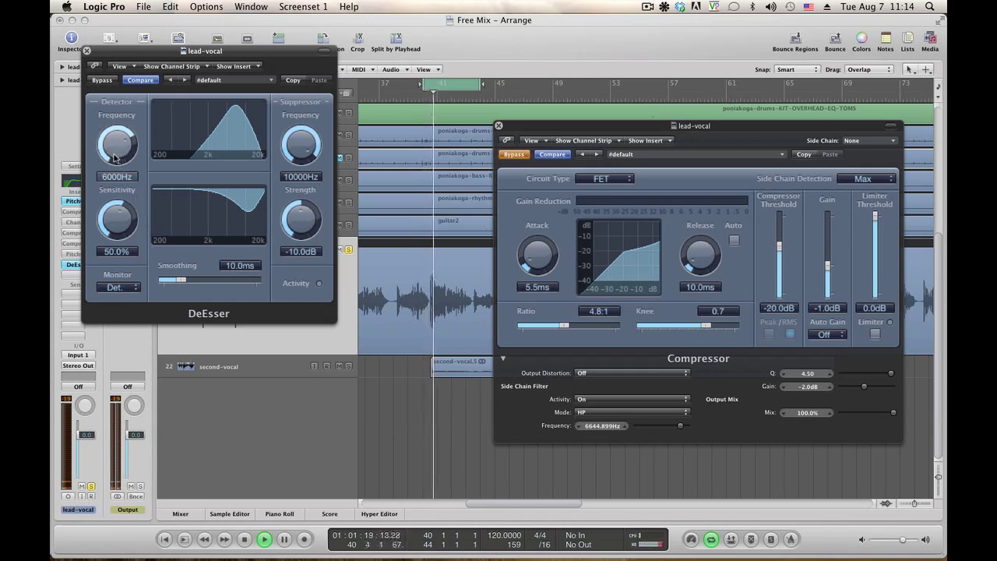
drag(116, 157, 113, 150)
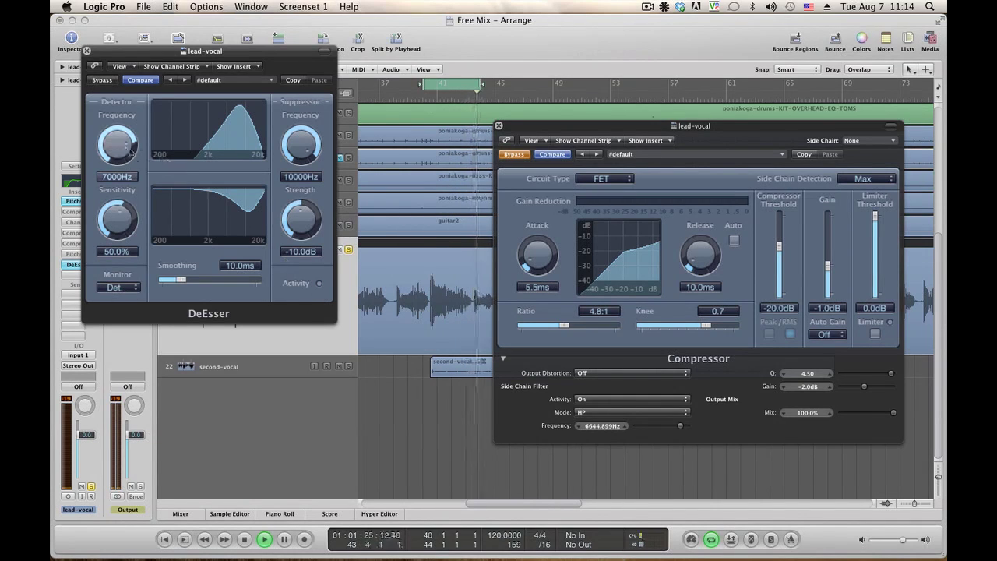
drag(119, 151, 119, 153)
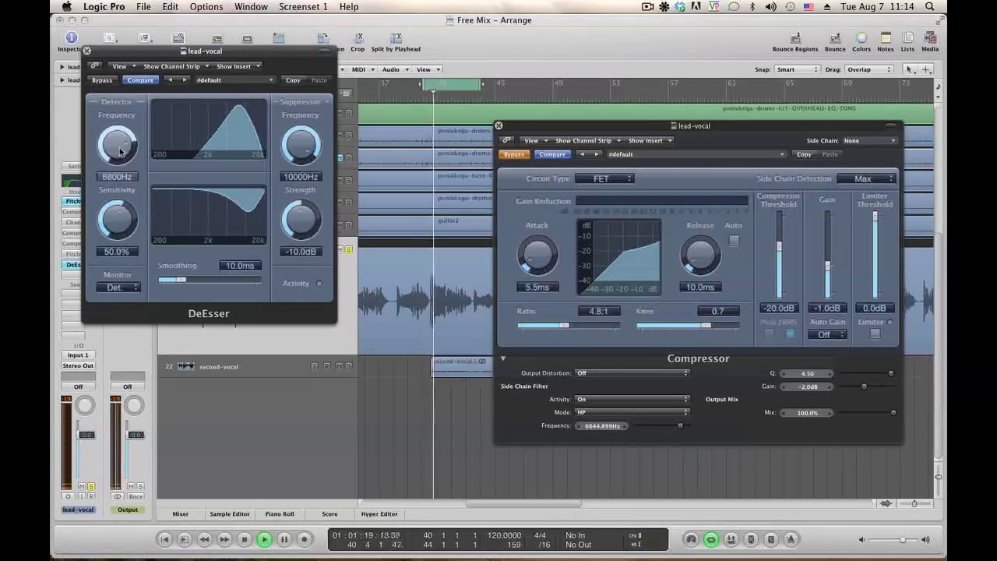
Step: Set the DeEsser's suppressor frequency to 7800 Hz, sensitivity to 140.0% and strength to -13.5 dB
drag(303, 158, 298, 159)
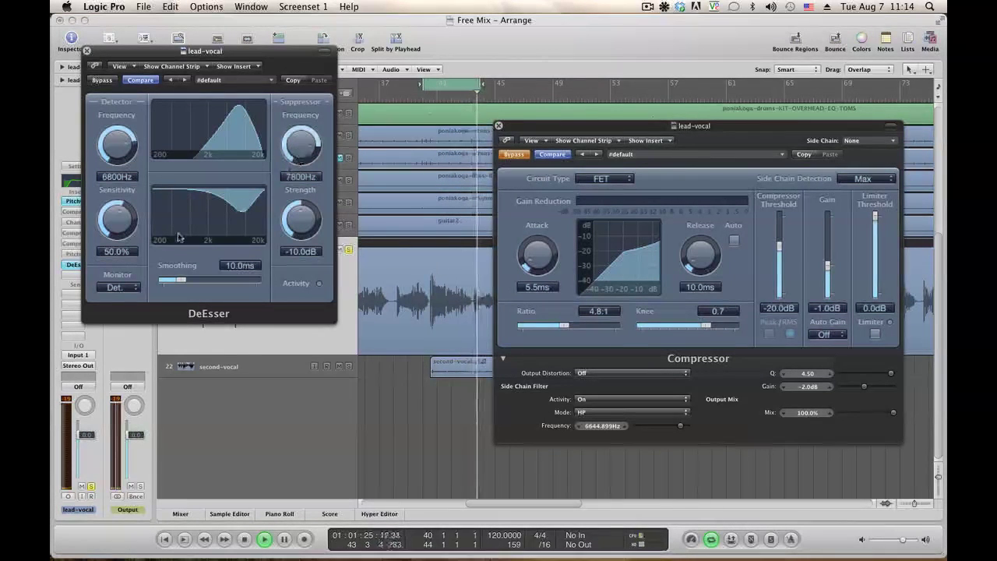
drag(107, 227, 109, 210)
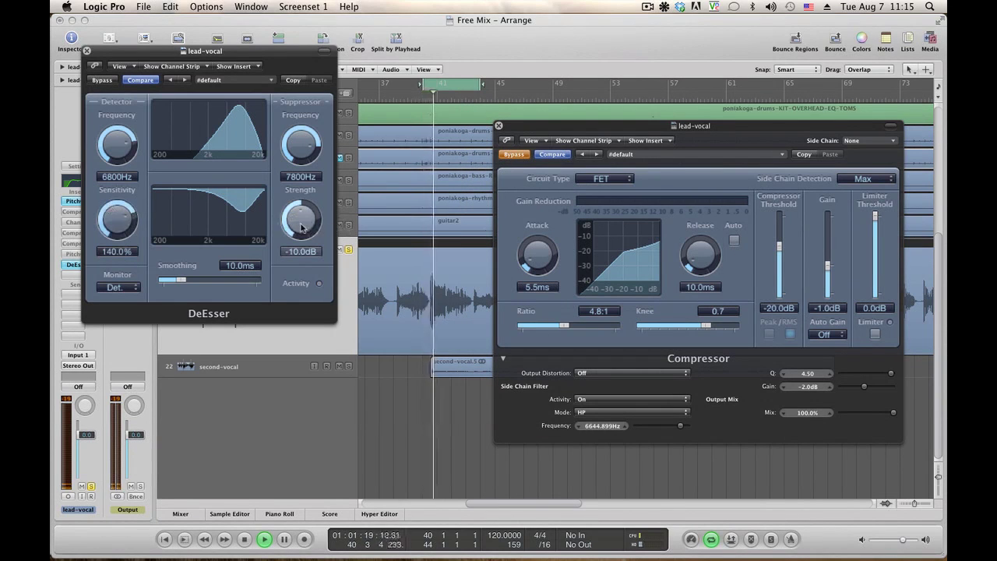
drag(301, 220, 306, 202)
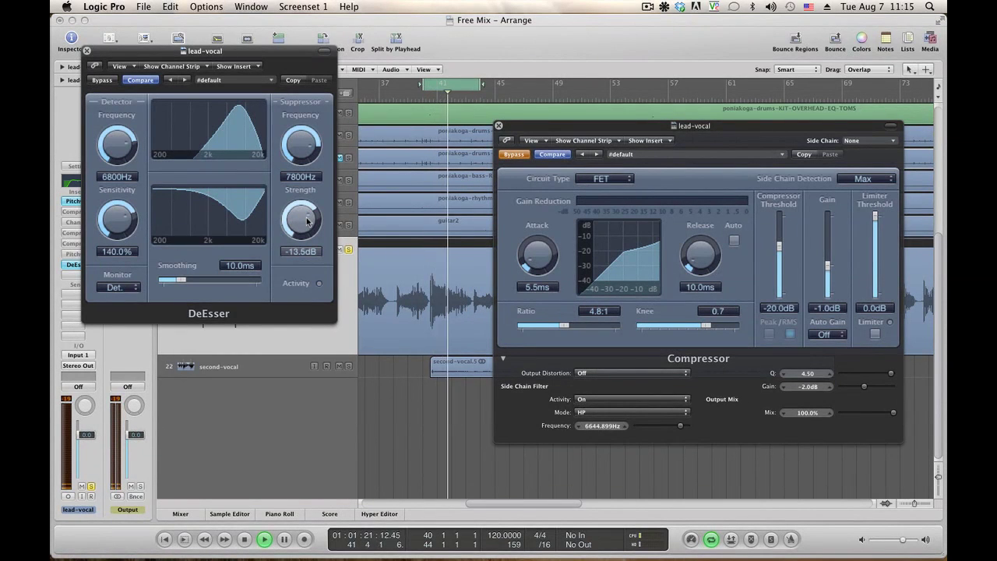
Step: Turn off the DeEsser's monitor and play the lead-vocal loop
click(115, 287)
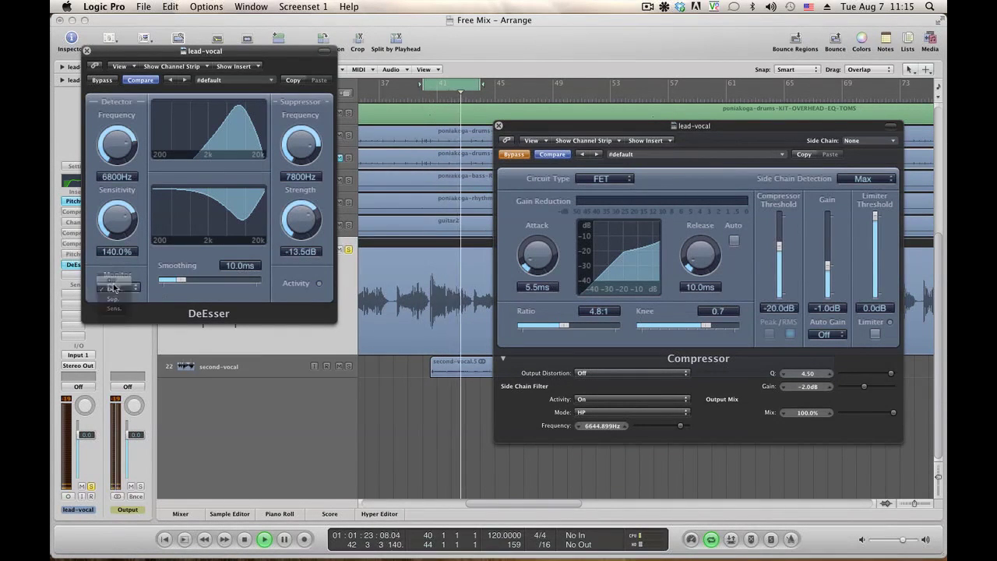
click(115, 288)
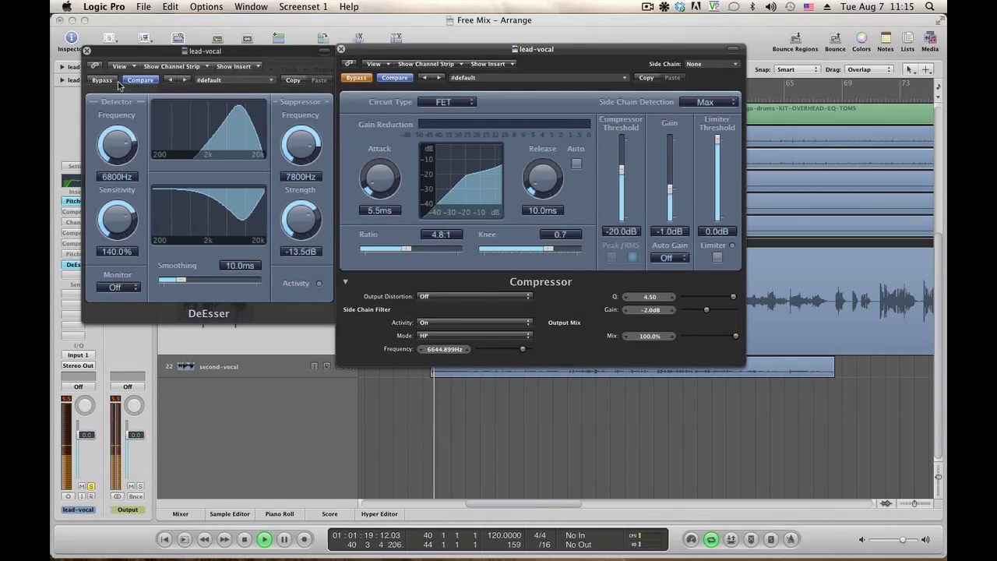
key(space)
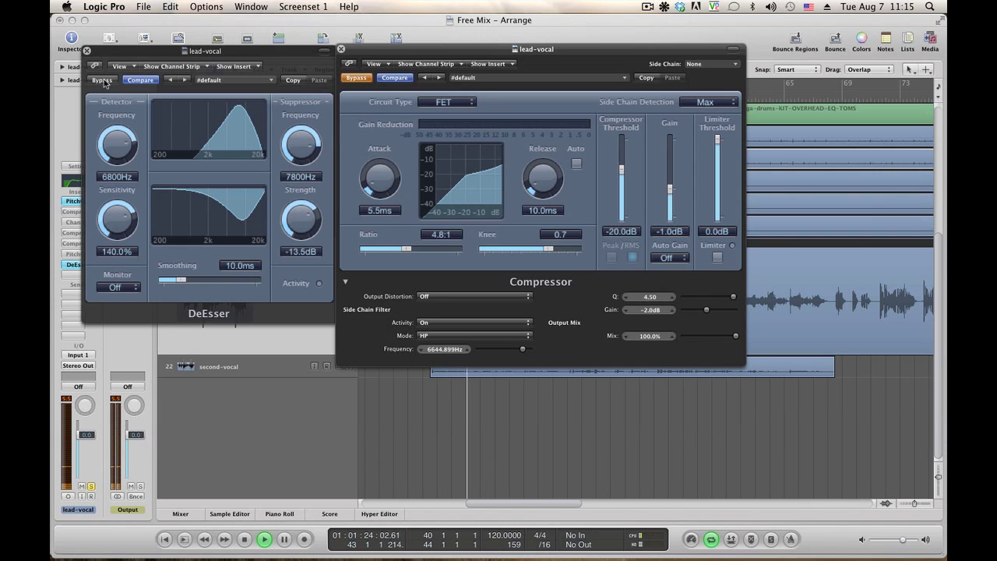
Step: Compare the DeEsser with the side-chain-filtered FET Compressor by alternately bypassing one and activating the other during loop playback
click(103, 81)
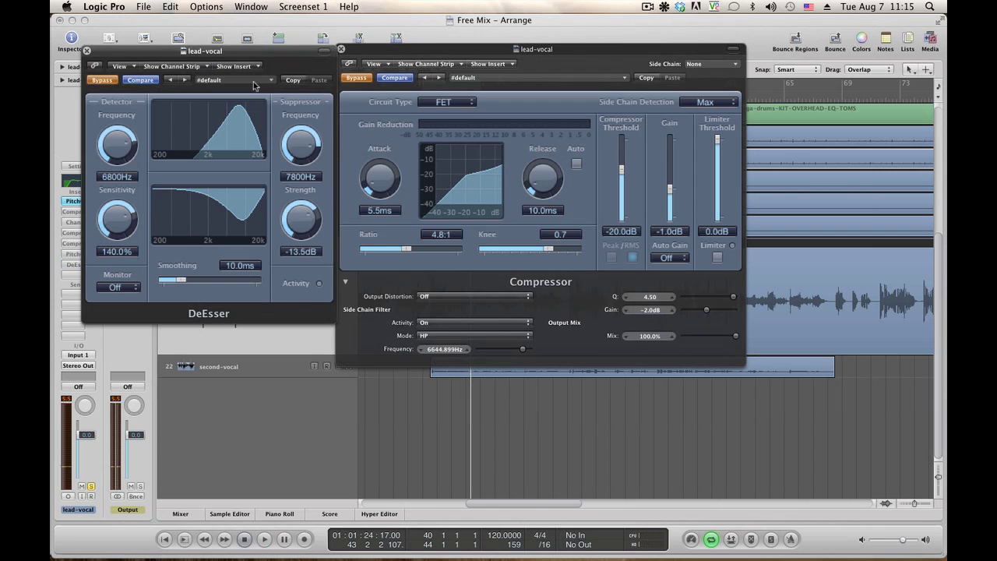
click(356, 78)
key(space)
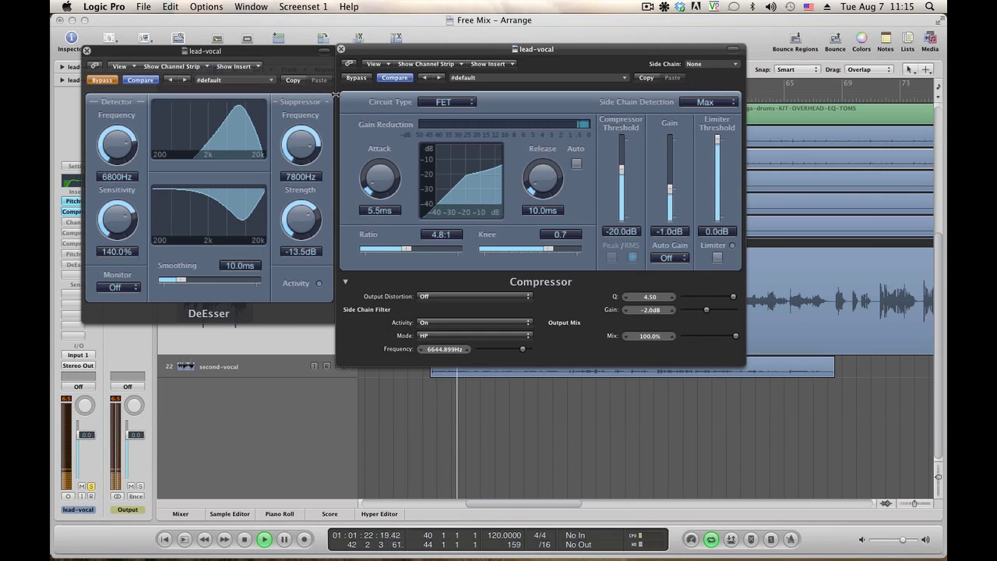
click(107, 81)
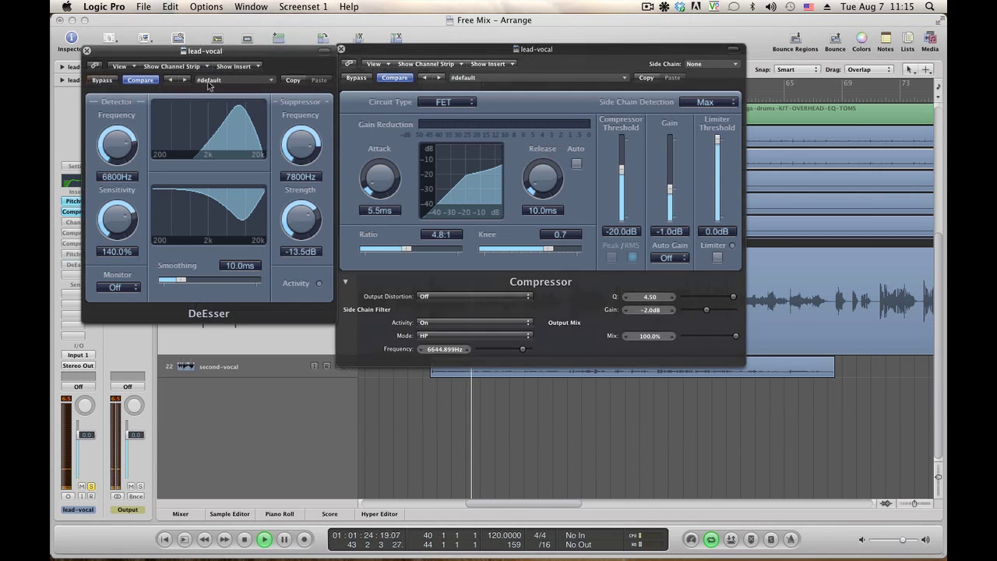
click(362, 80)
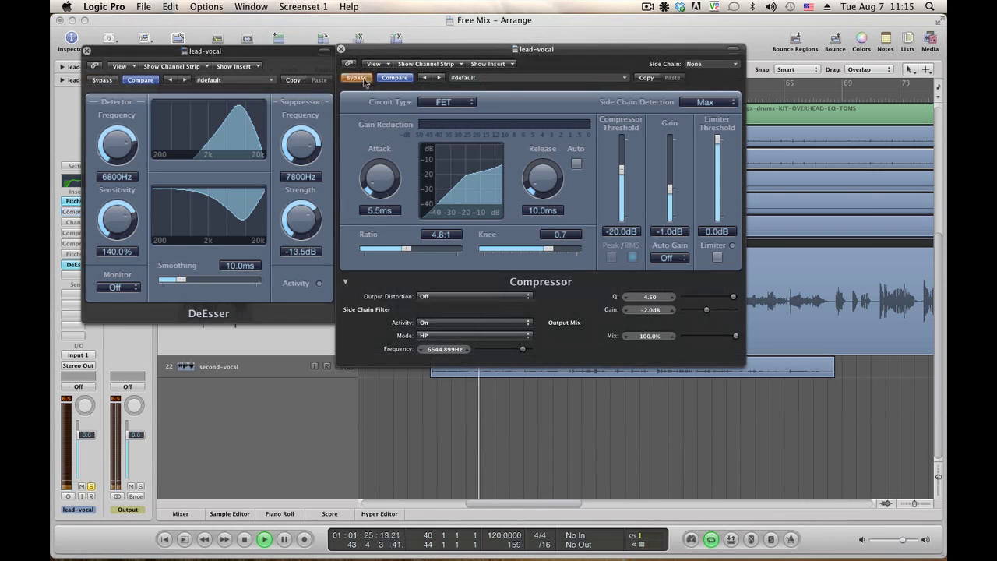
click(102, 81)
click(355, 78)
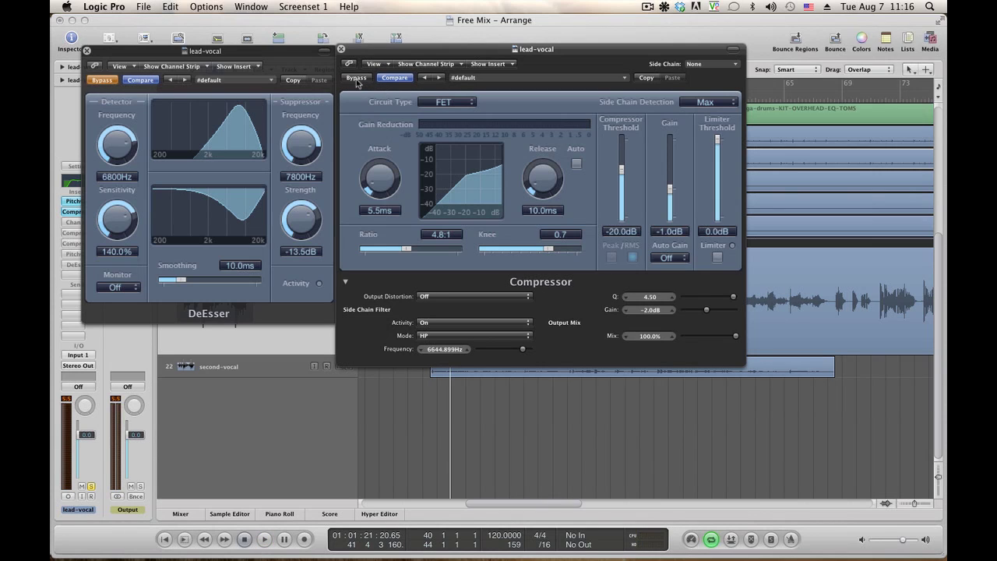
key(space)
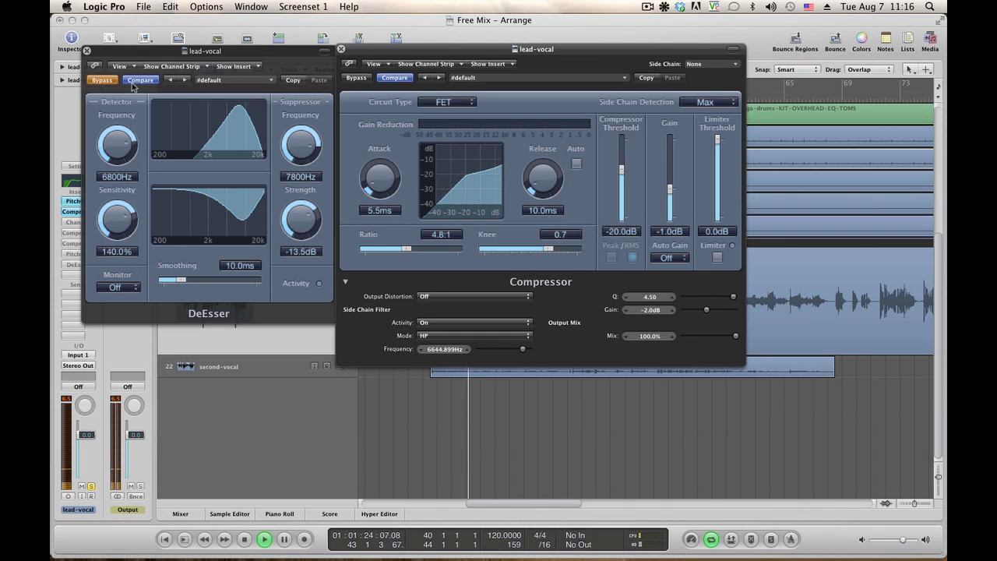
click(104, 81)
click(357, 77)
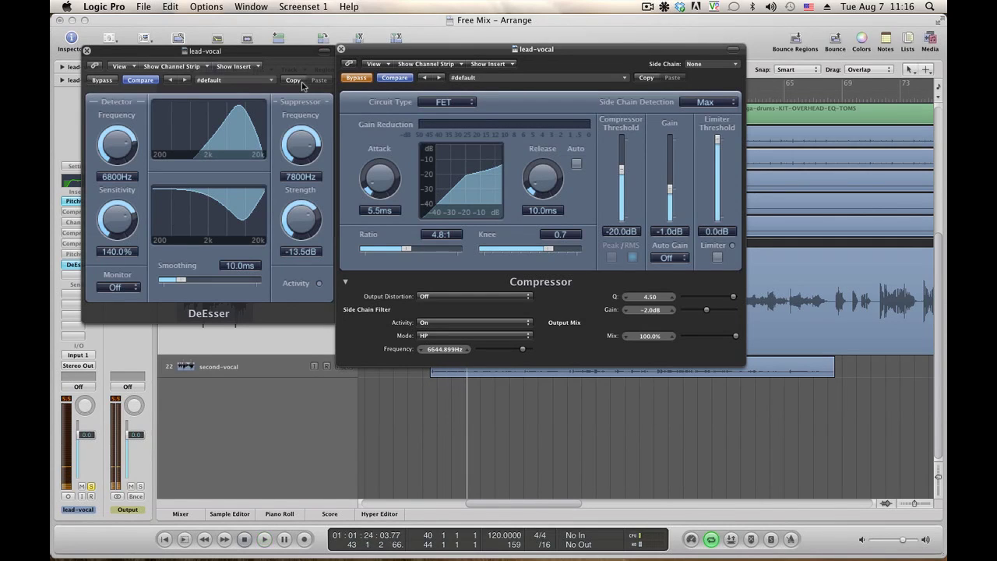
Step: Close both plug-in windows, leaving the first Compressor active and the DeEsser bypassed, and turn off the cycle region
click(87, 51)
click(341, 49)
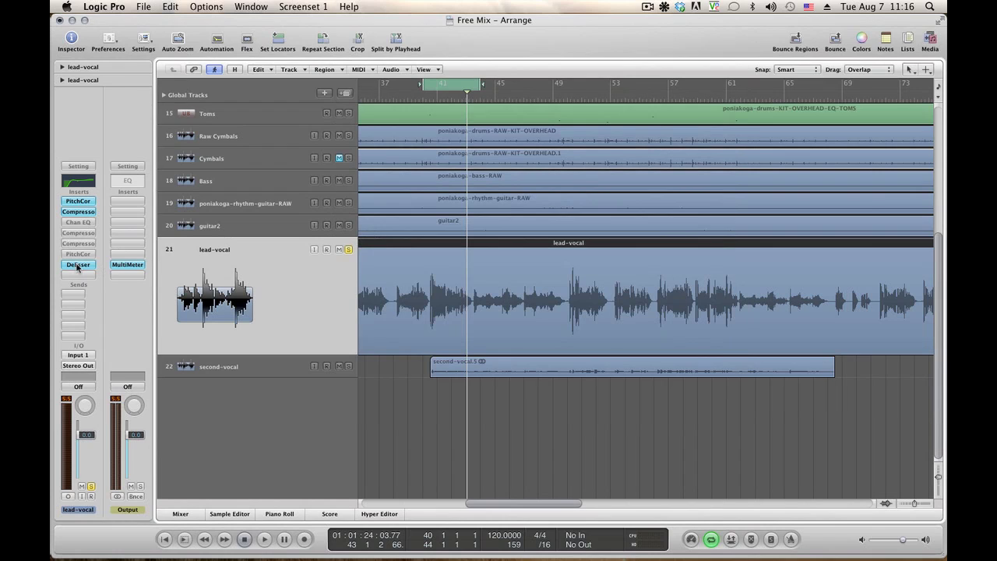
click(454, 88)
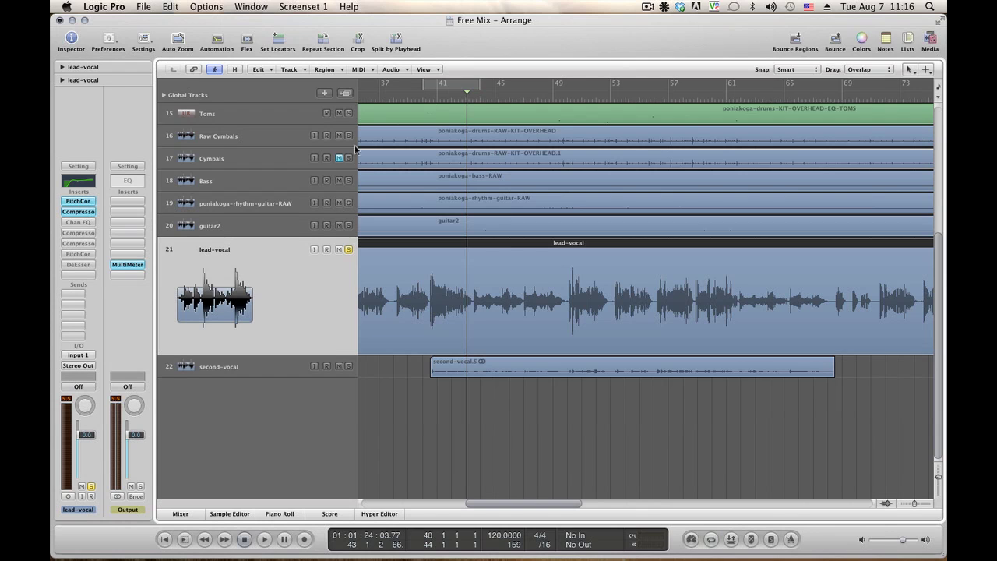
Step: Open the lead vocal's Channel EQ, turn off its analyzer and set the low-cut frequency to 94.0 Hz
key(space)
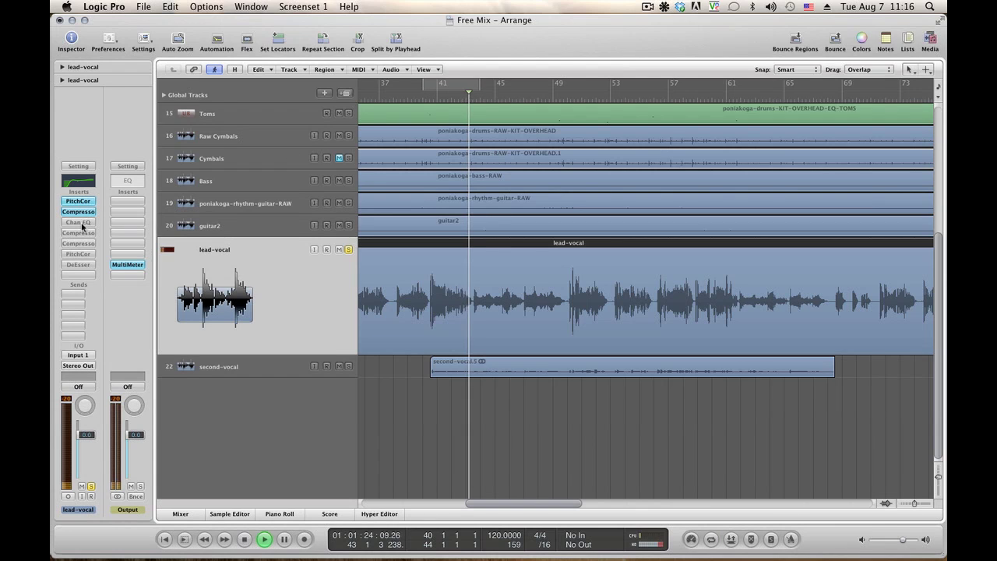
click(79, 222)
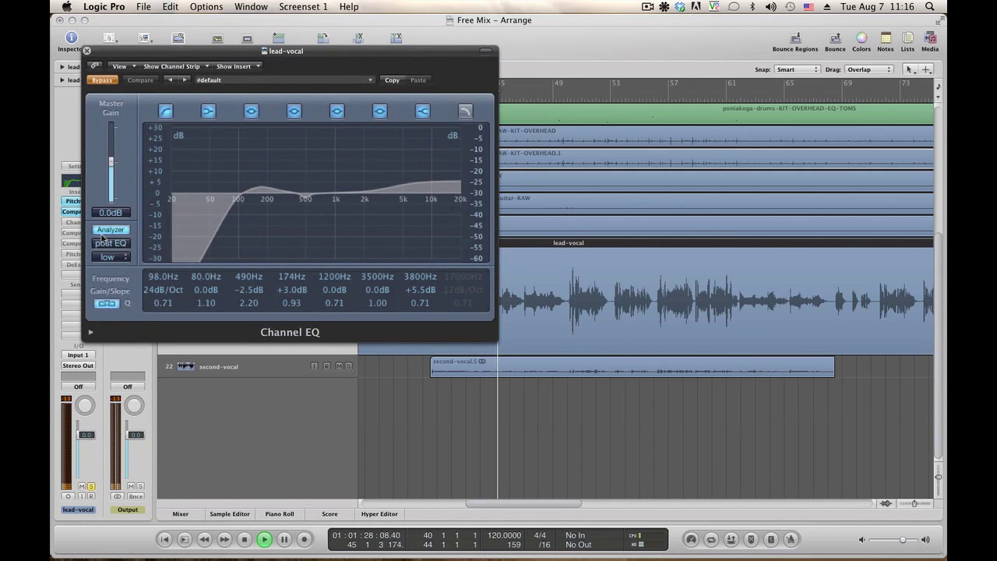
click(110, 229)
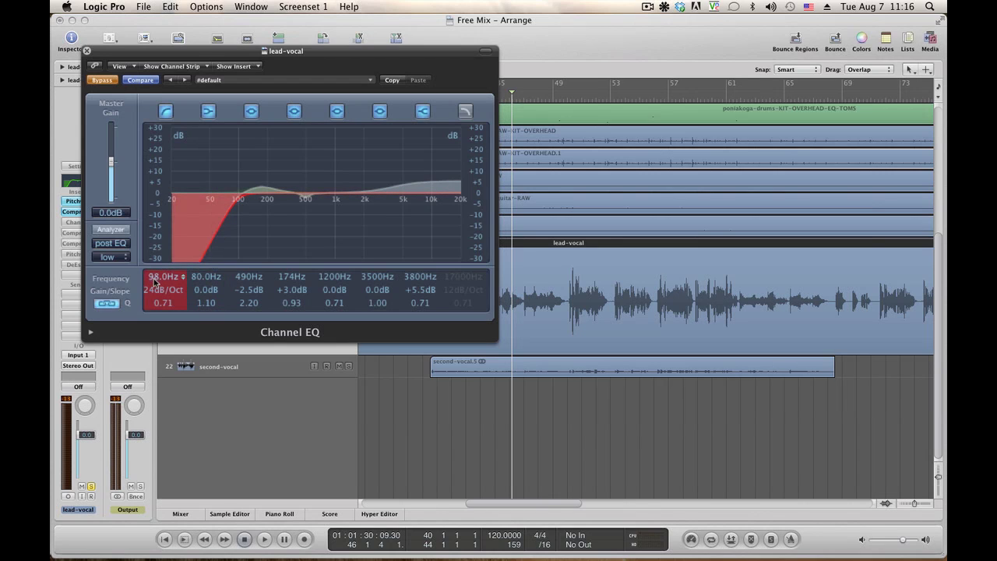
scroll(154, 283, down, 5)
scroll(155, 282, up, 2)
Step: Compare the lead vocal with and without the Channel EQ by toggling its bypass during playback
key(space)
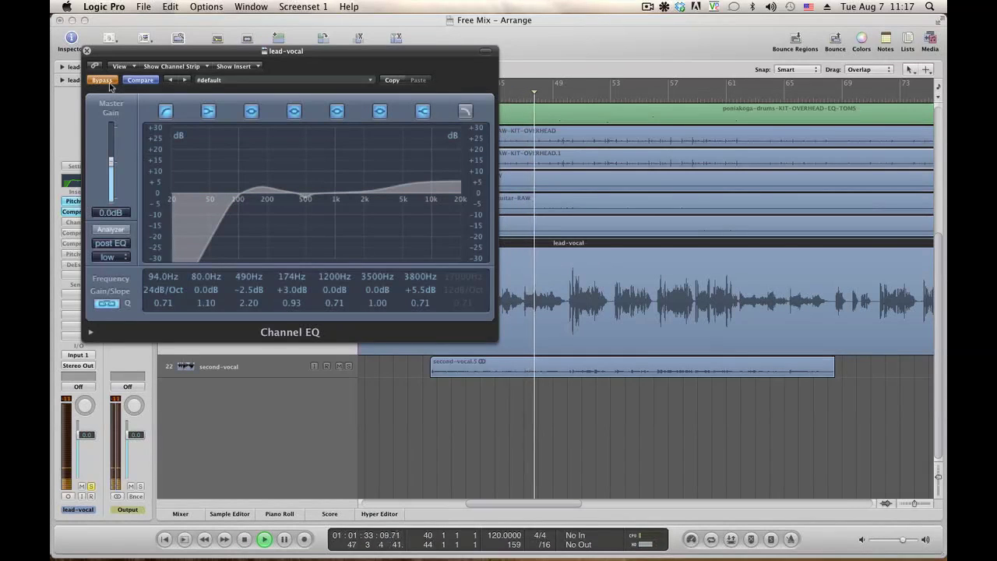
key(space)
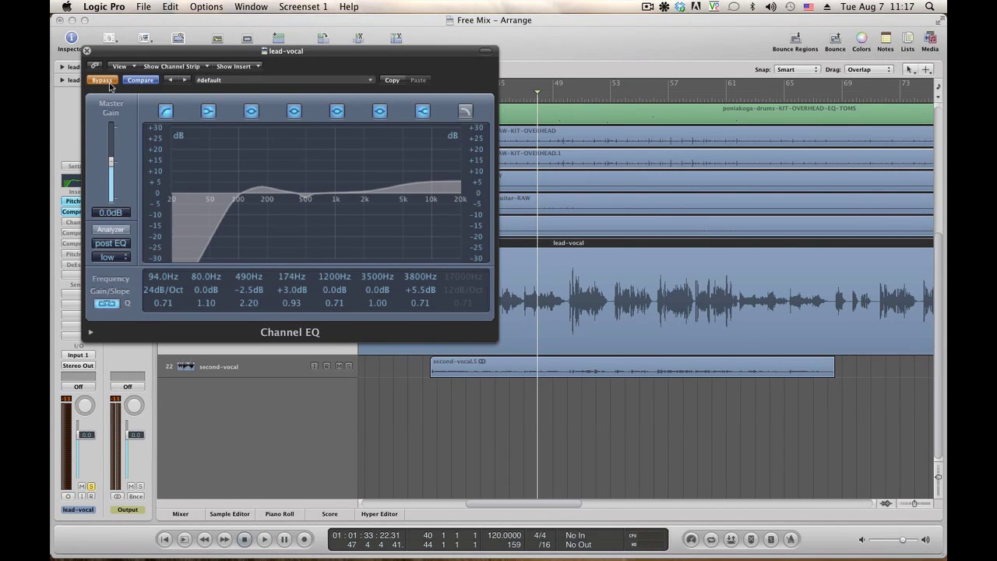
click(110, 83)
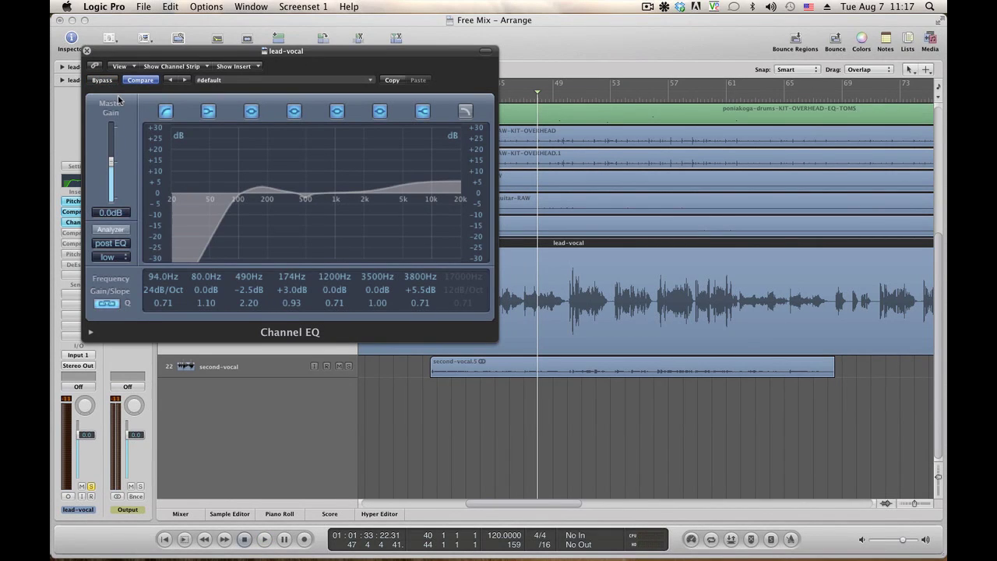
key(space)
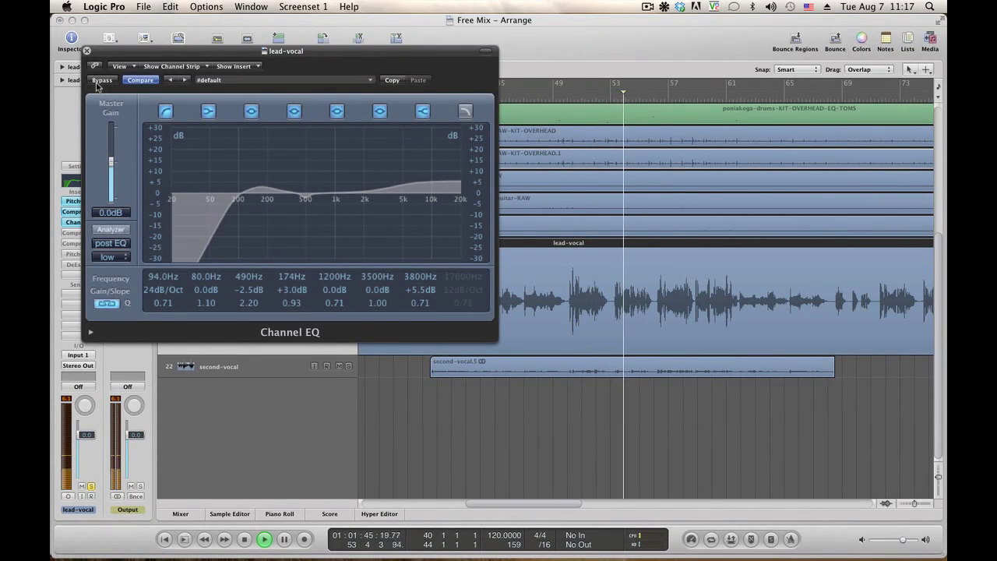
click(97, 82)
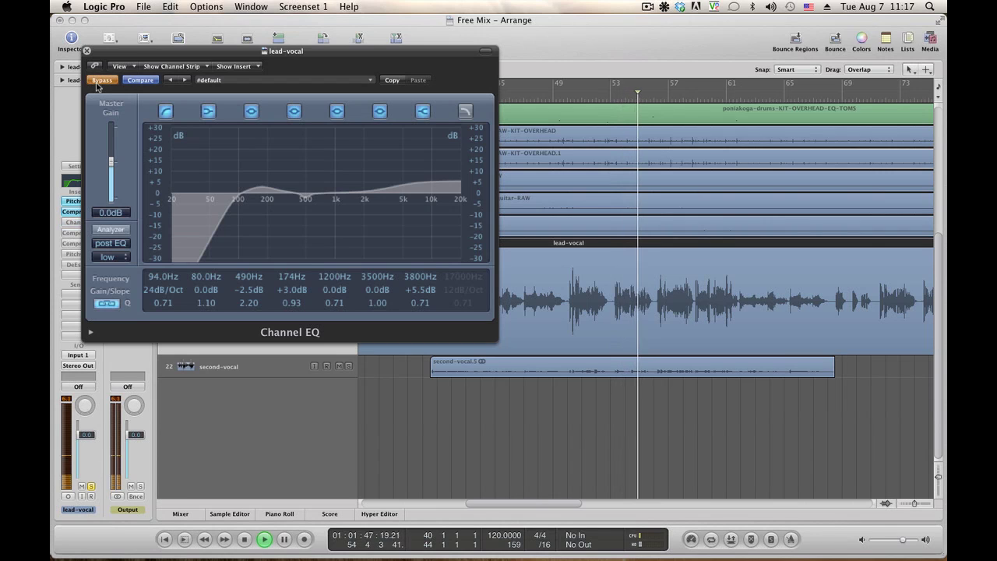
click(96, 82)
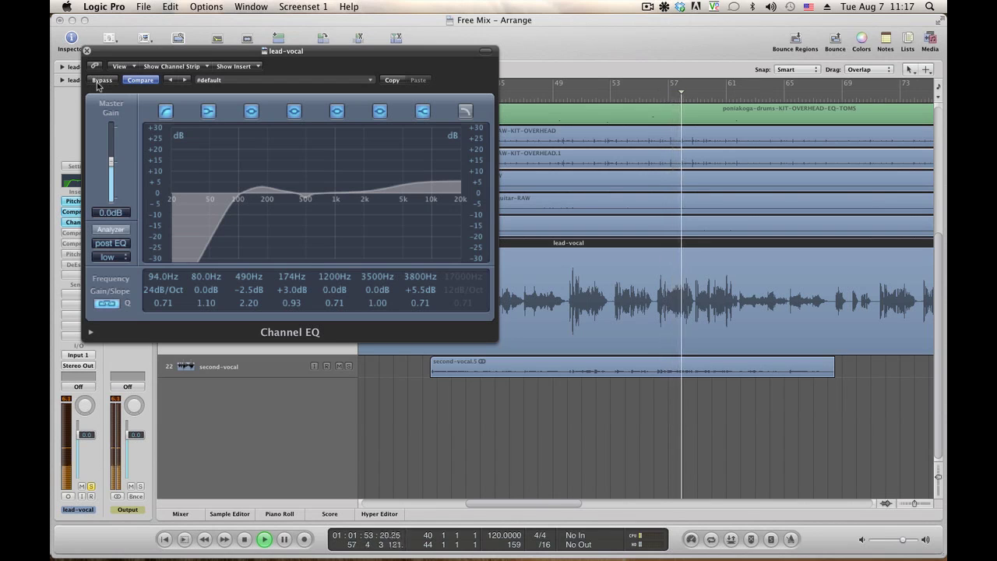
click(97, 83)
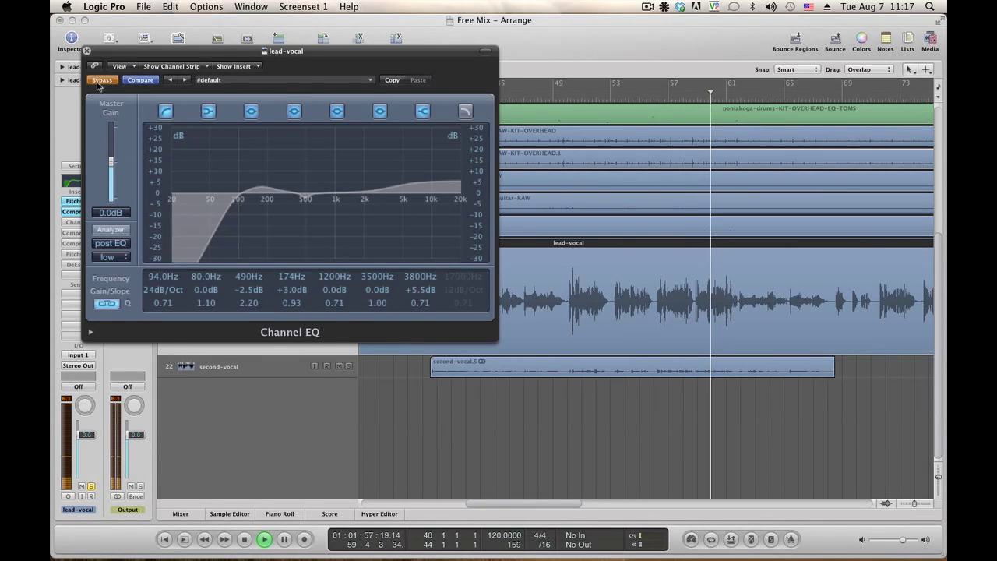
key(space)
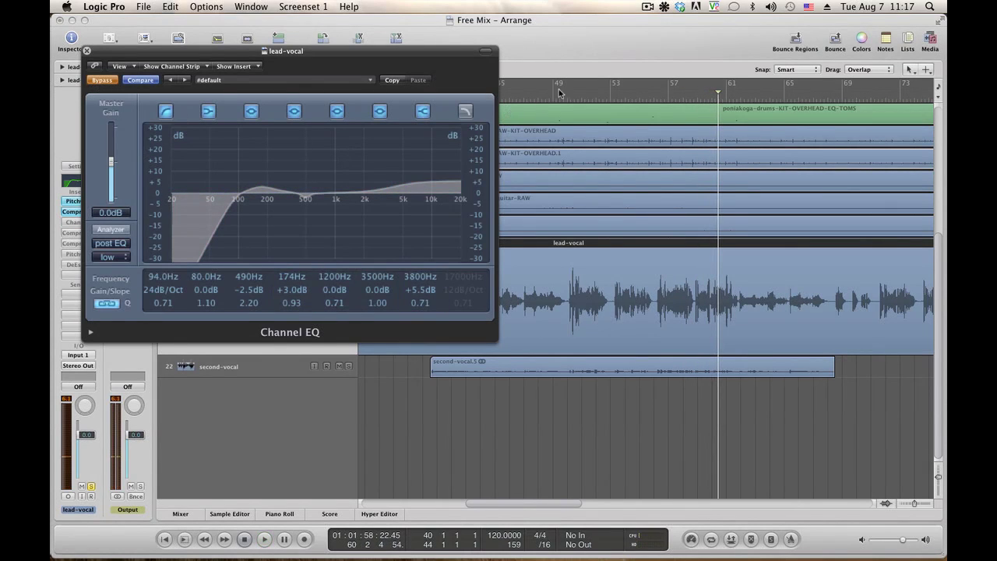
Step: Loop the lead vocal with a cycle region from bar 50 to bar 53
drag(558, 88, 613, 94)
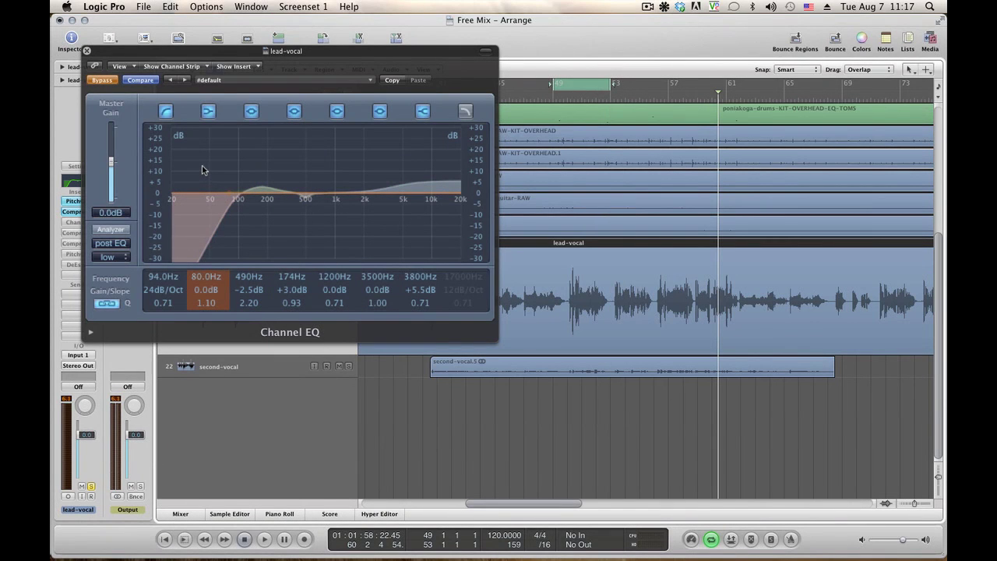
key(space)
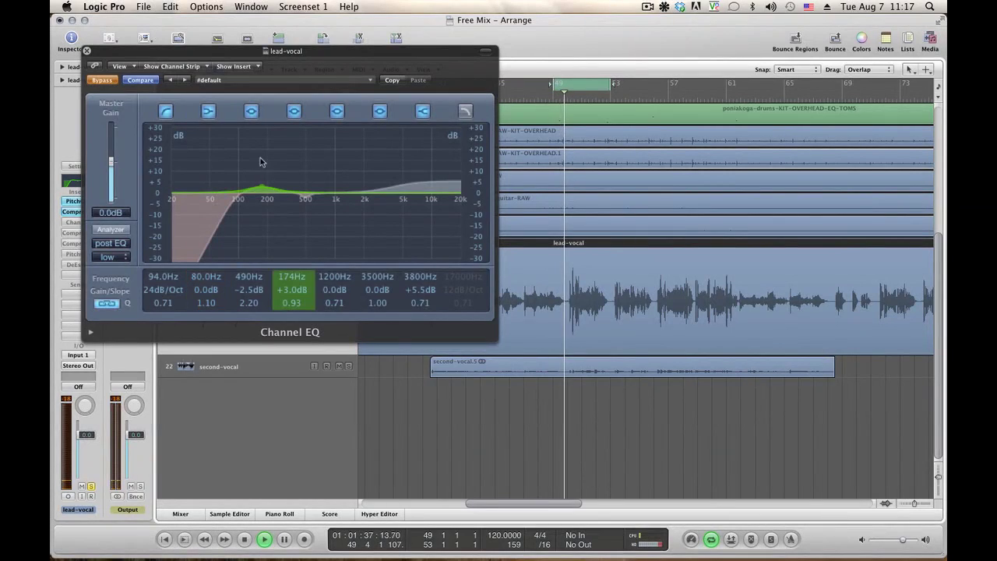
drag(567, 86, 609, 87)
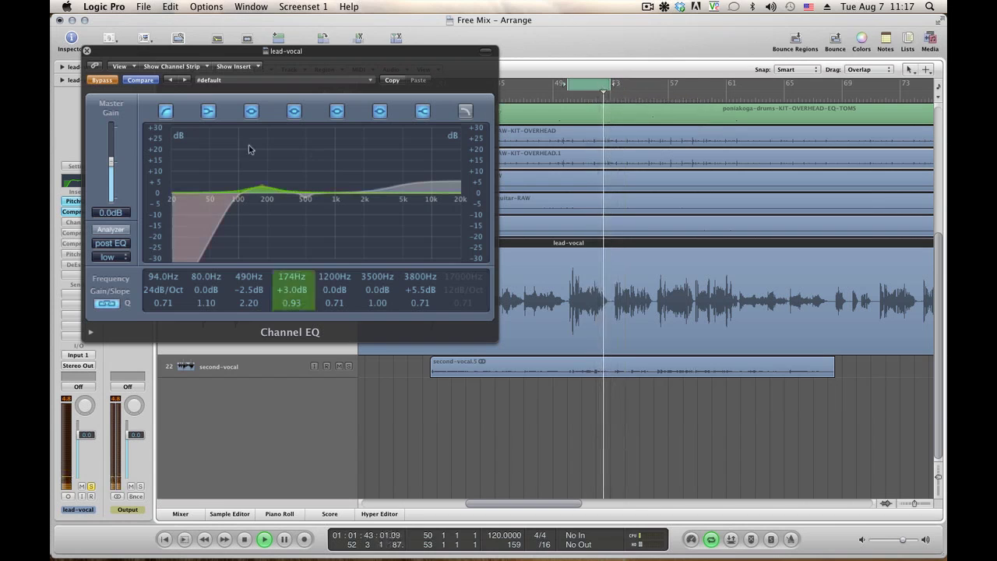
Step: Compare the looped vocal with the Channel EQ bypassed and active, leave the EQ active and close it
click(115, 82)
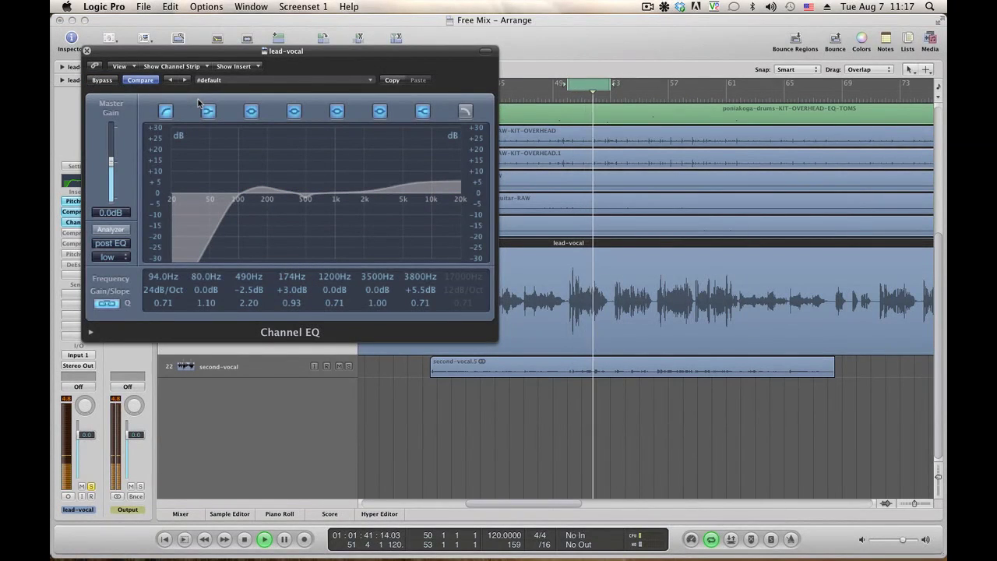
click(103, 81)
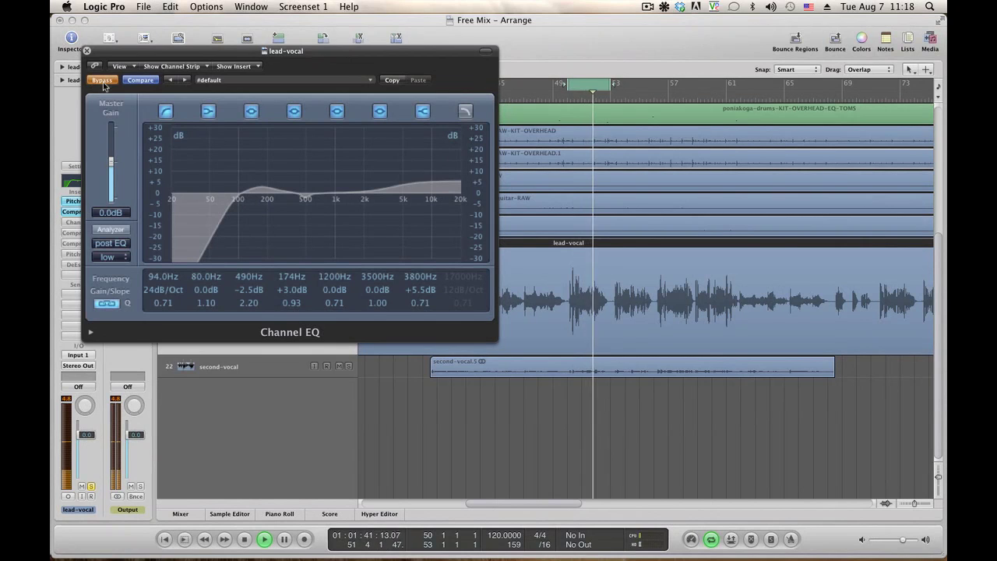
click(103, 81)
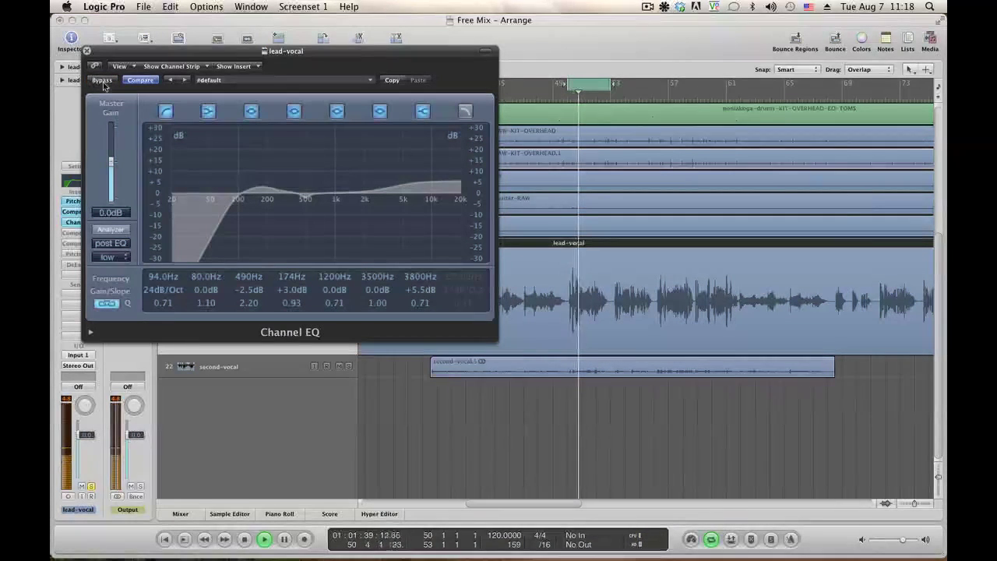
key(space)
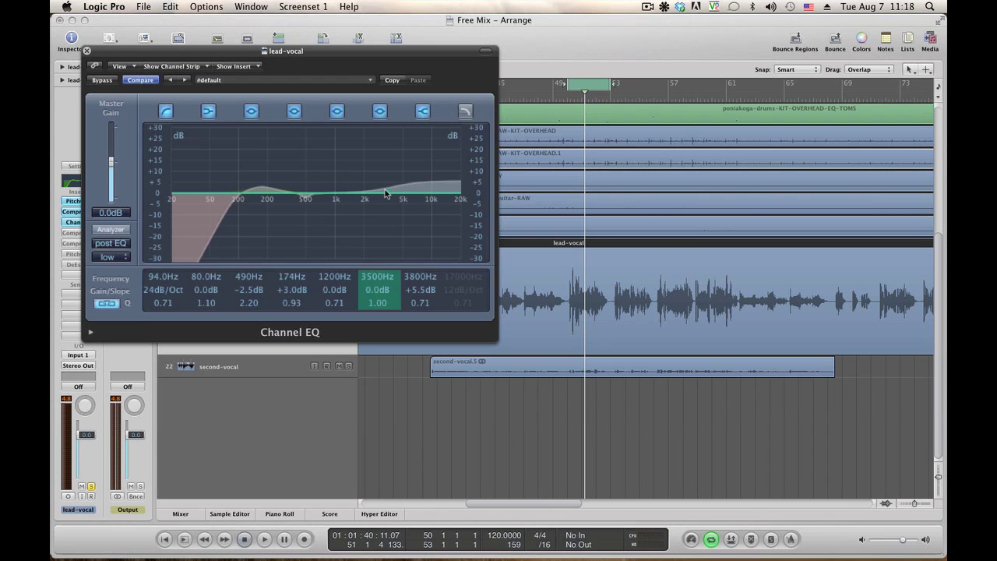
key(space)
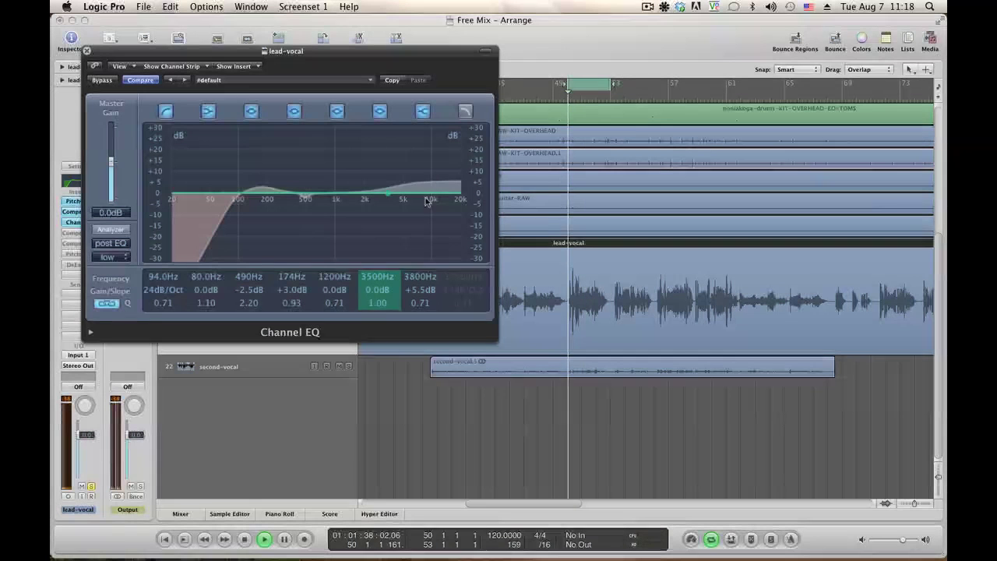
click(102, 81)
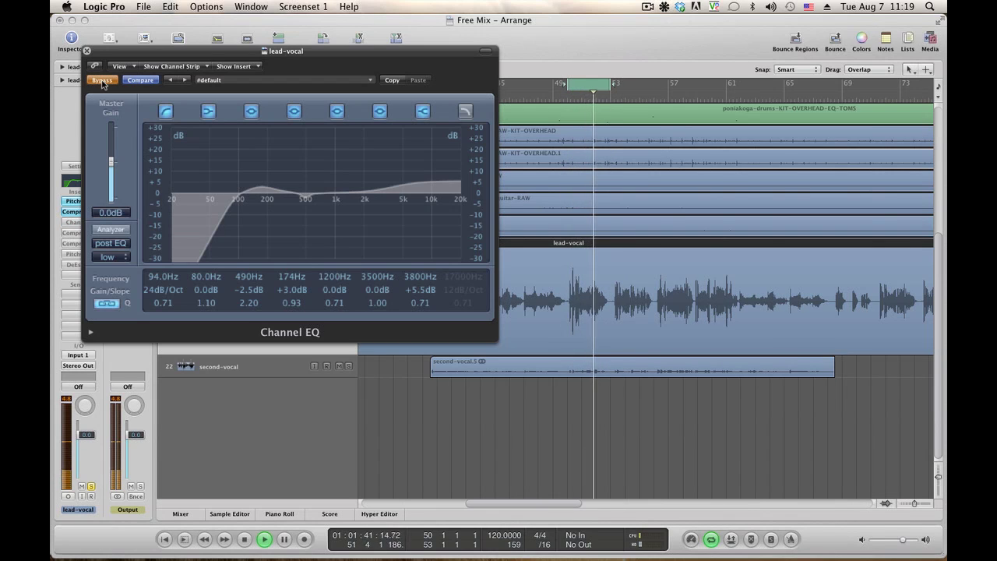
click(102, 81)
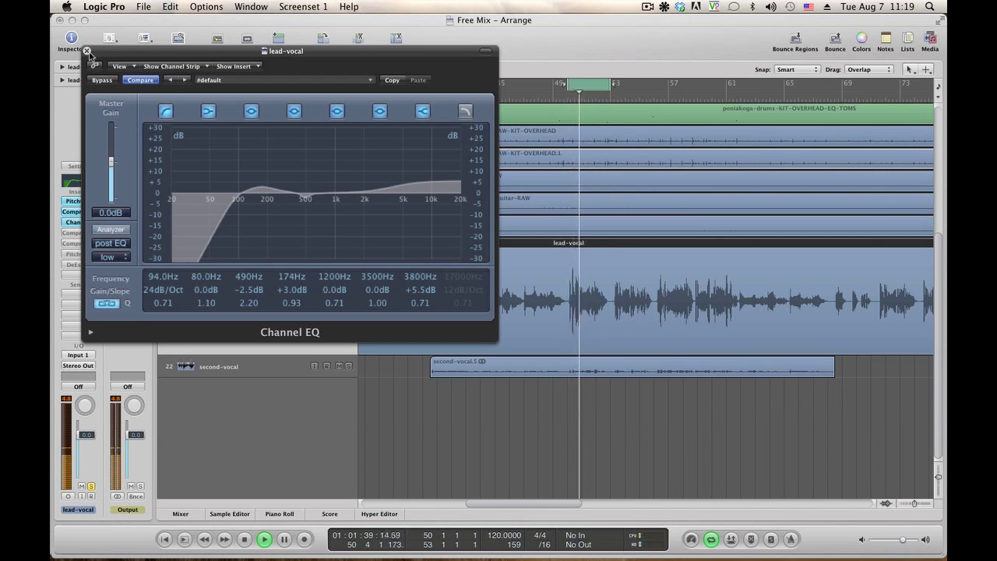
click(87, 51)
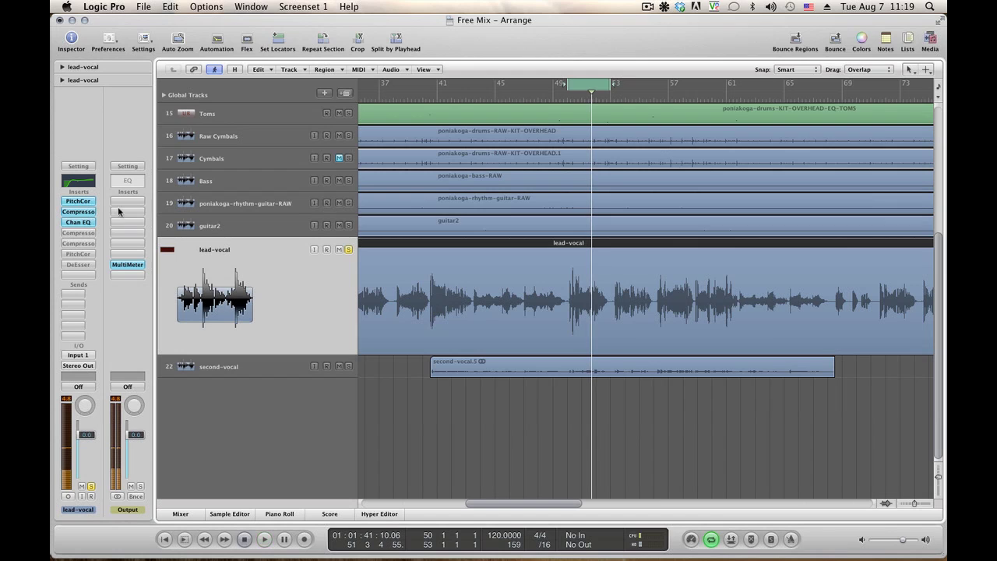
Step: Activate the lead vocal's Platinum Compressor following the Channel EQ, expand its side chain filter settings, and briefly view the Channel EQ
click(80, 235)
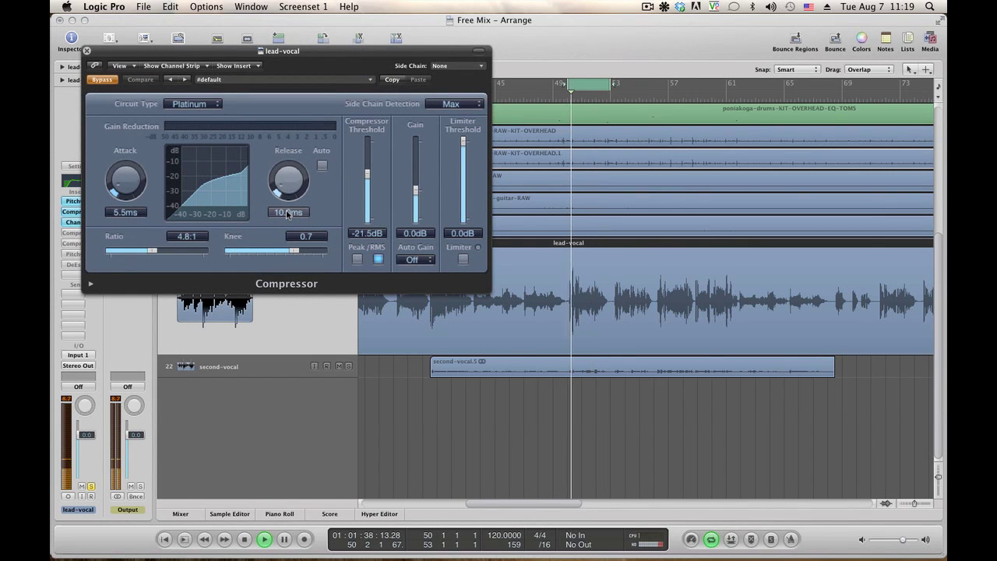
click(111, 81)
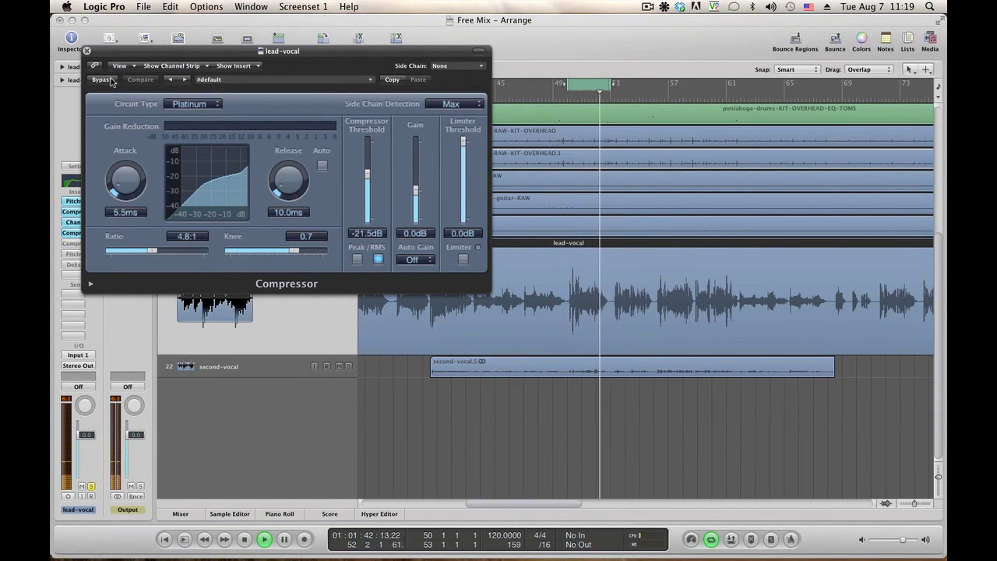
key(space)
click(91, 284)
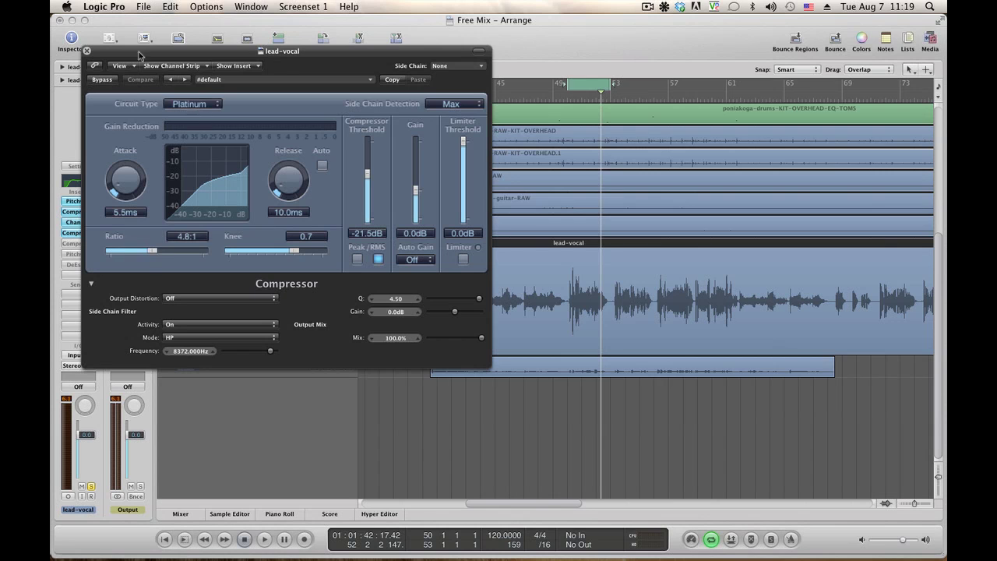
drag(139, 51, 385, 78)
click(78, 222)
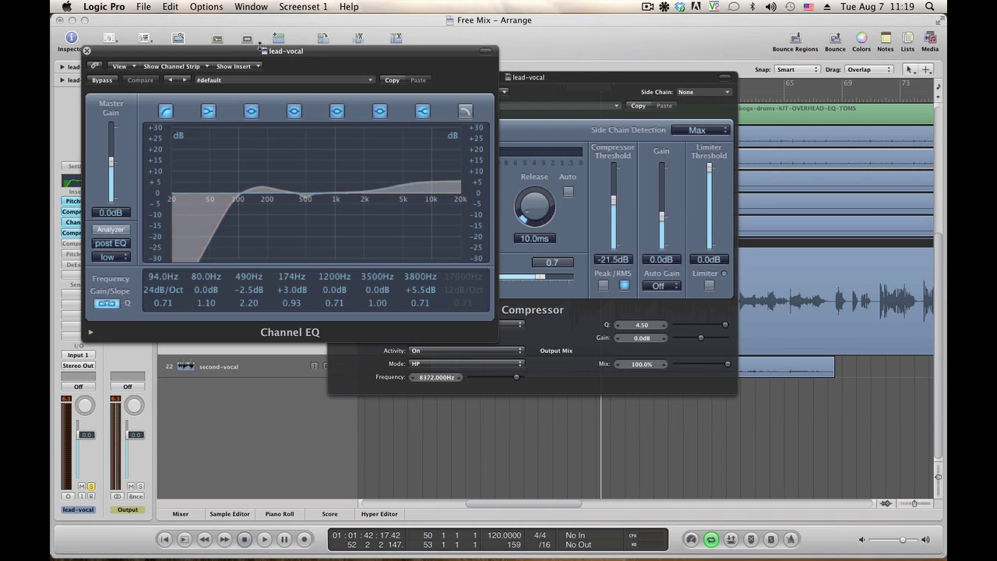
click(87, 52)
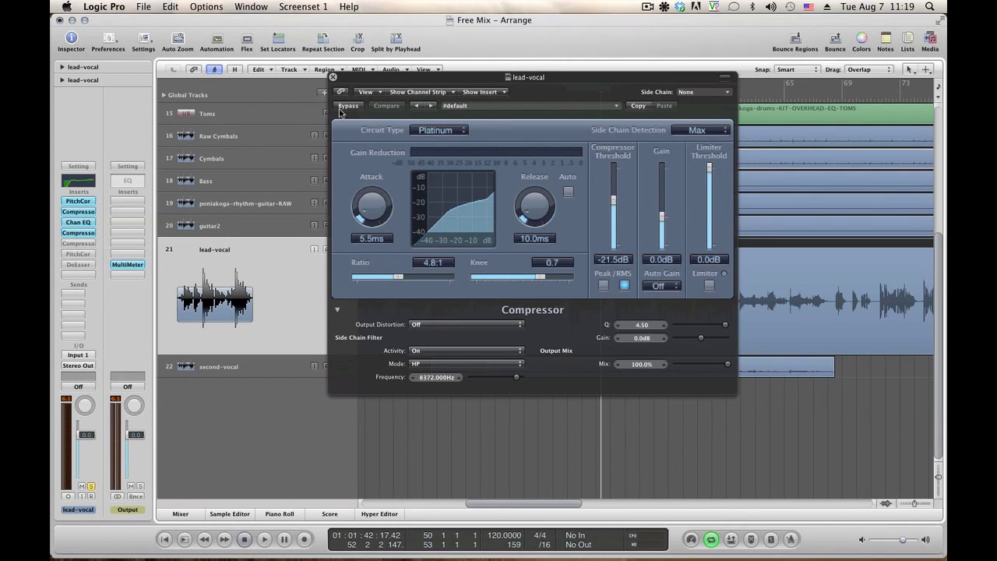
Step: Compare the looped vocal with the Platinum Compressor bypassed and active, leave it active and close its window
key(space)
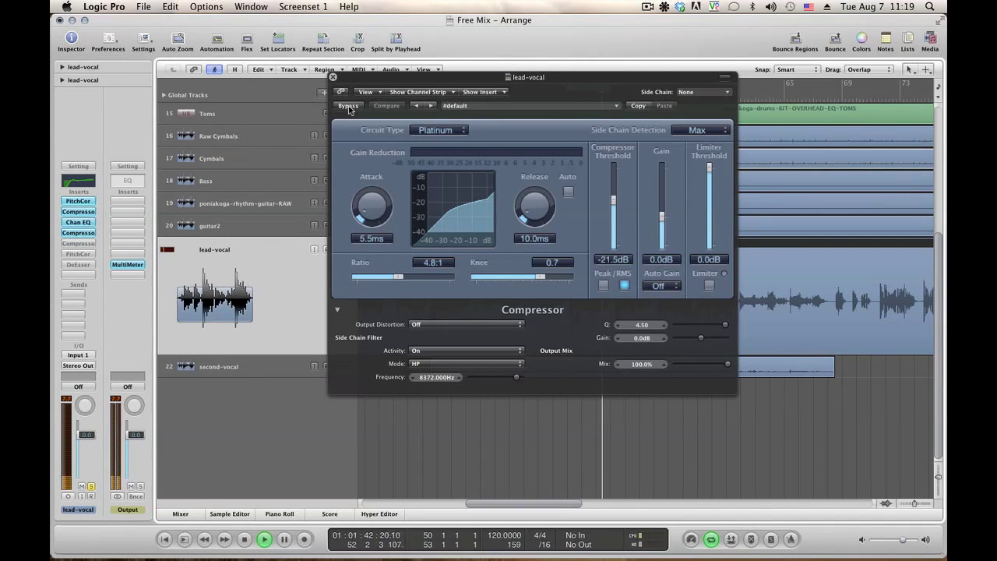
click(348, 106)
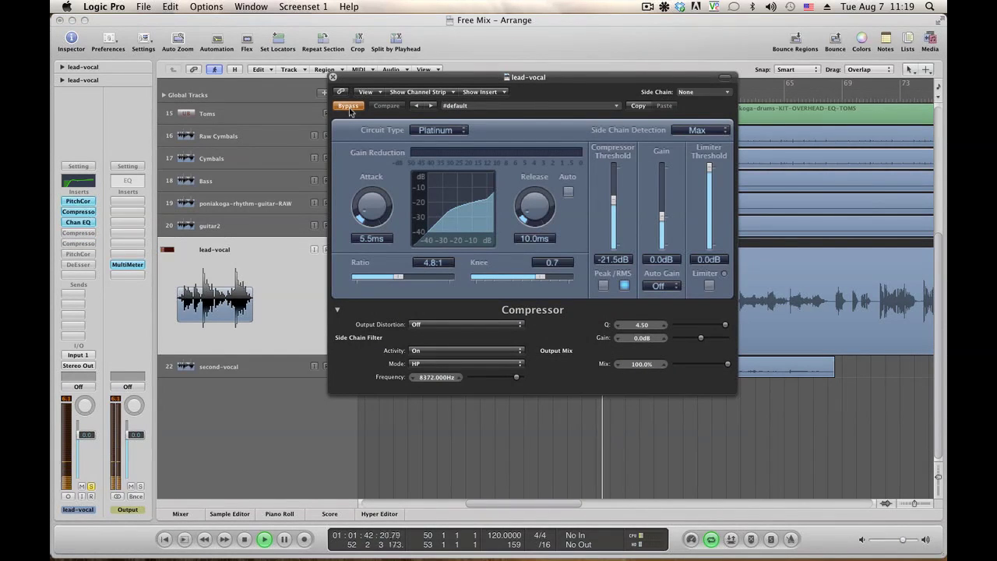
click(349, 107)
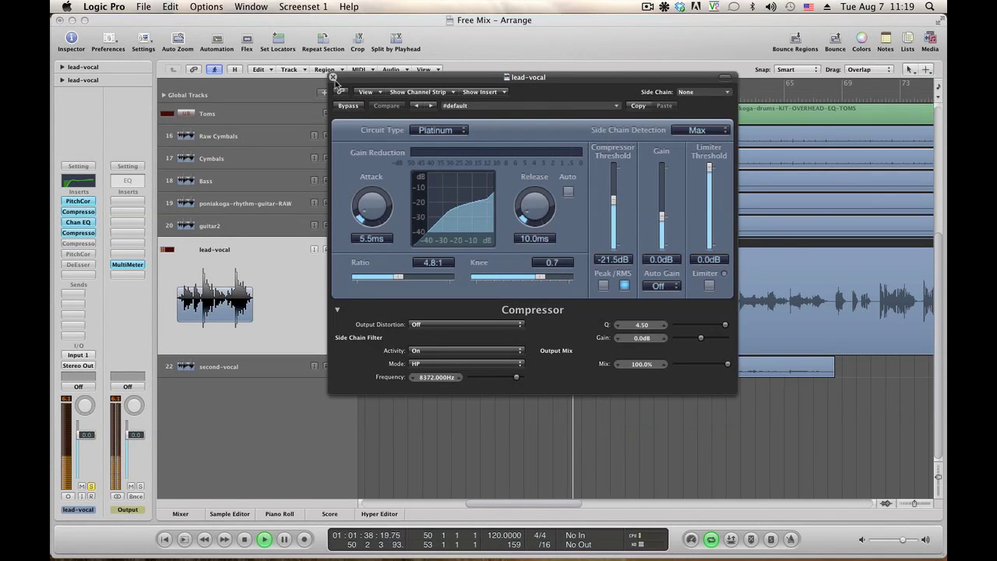
click(333, 77)
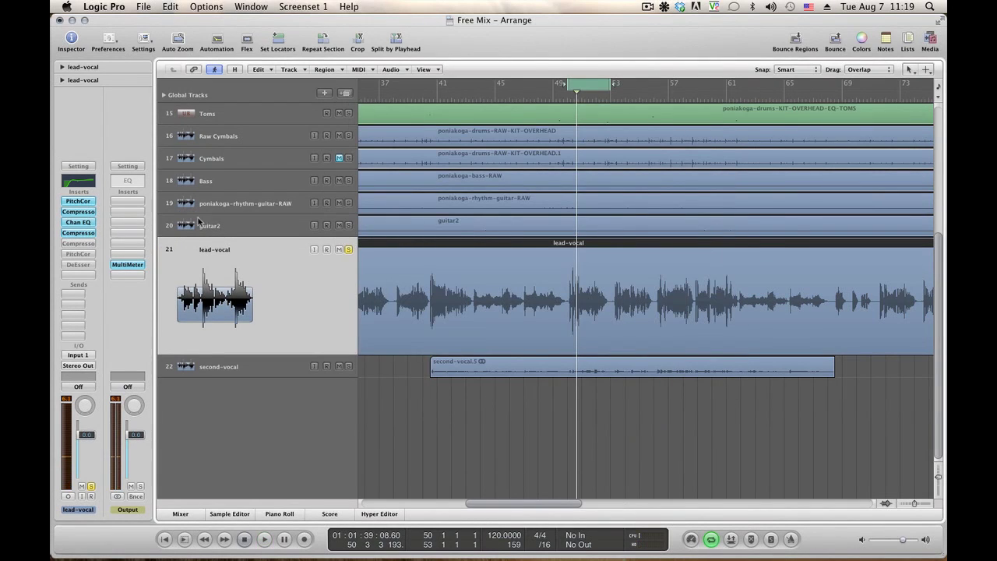
Step: Open the lead vocal's ClassA_U Compressor, turn off its limiter and activate it during playback
double_click(80, 246)
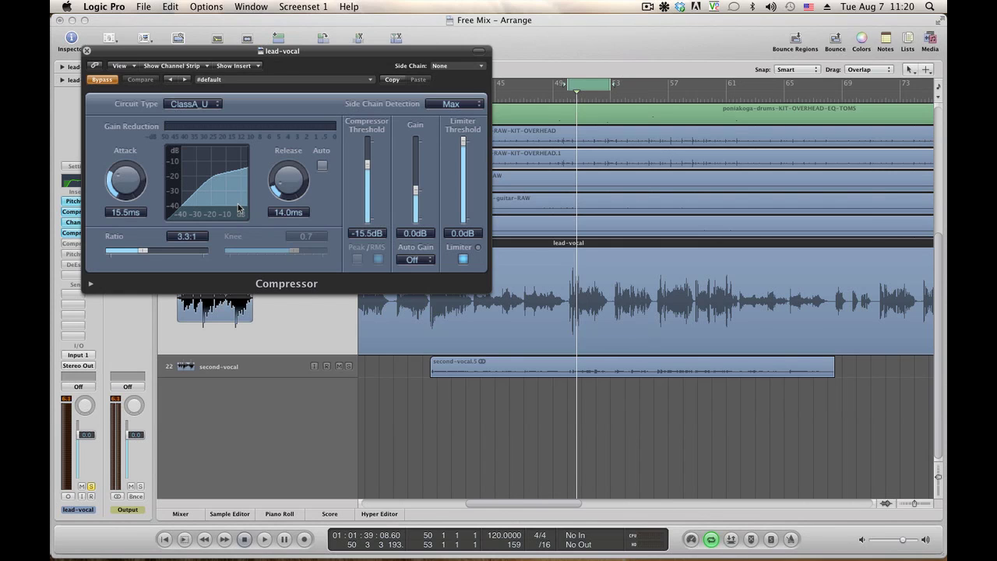
click(463, 260)
key(space)
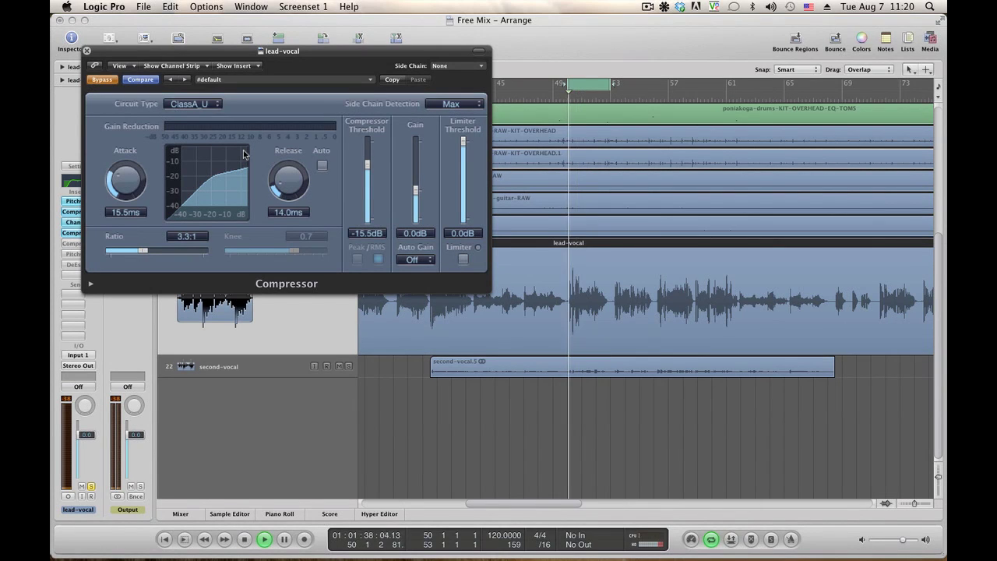
click(97, 81)
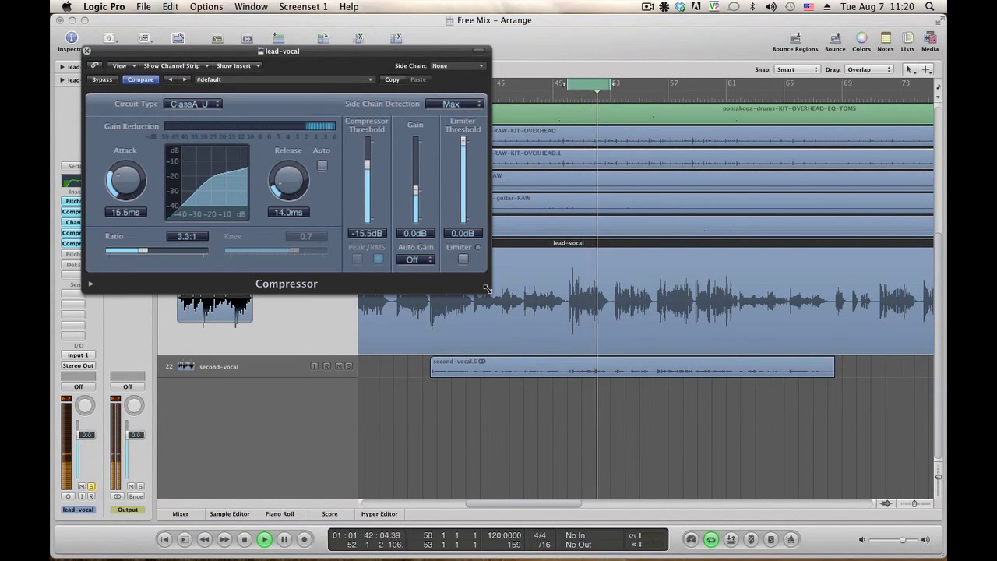
Step: Enlarge the ClassA_U Compressor window, stop playback and reposition the window
drag(489, 293, 785, 387)
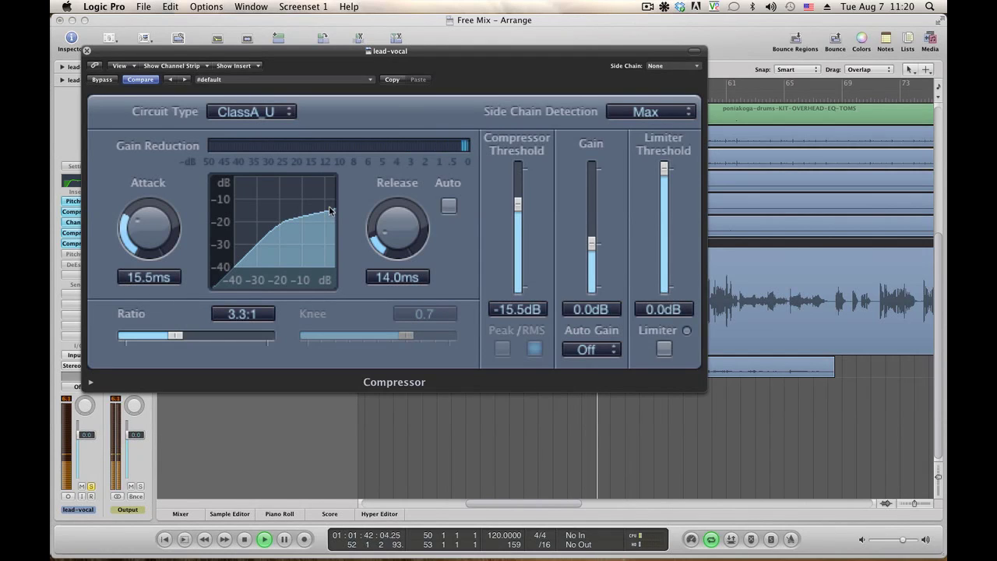
key(space)
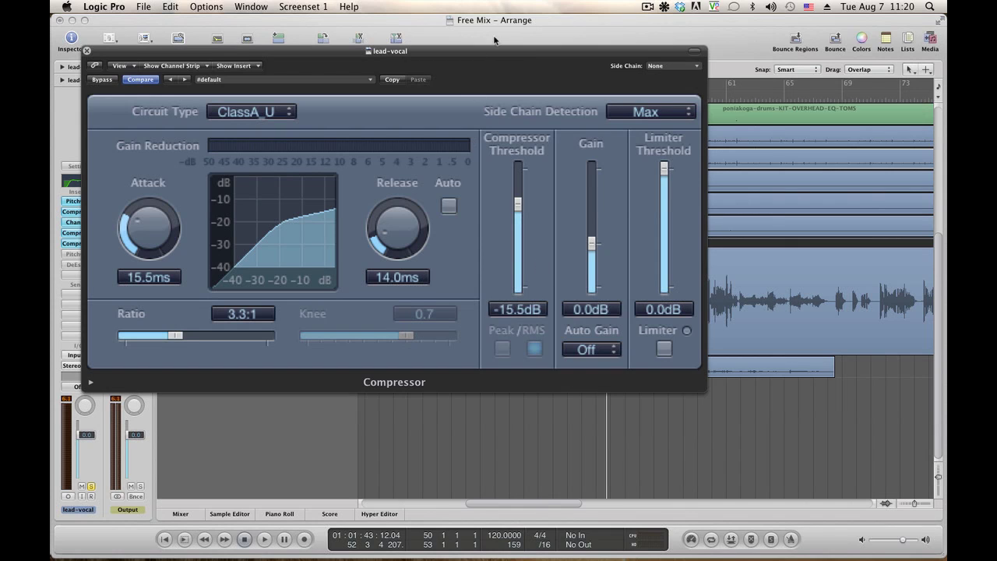
drag(494, 54, 518, 135)
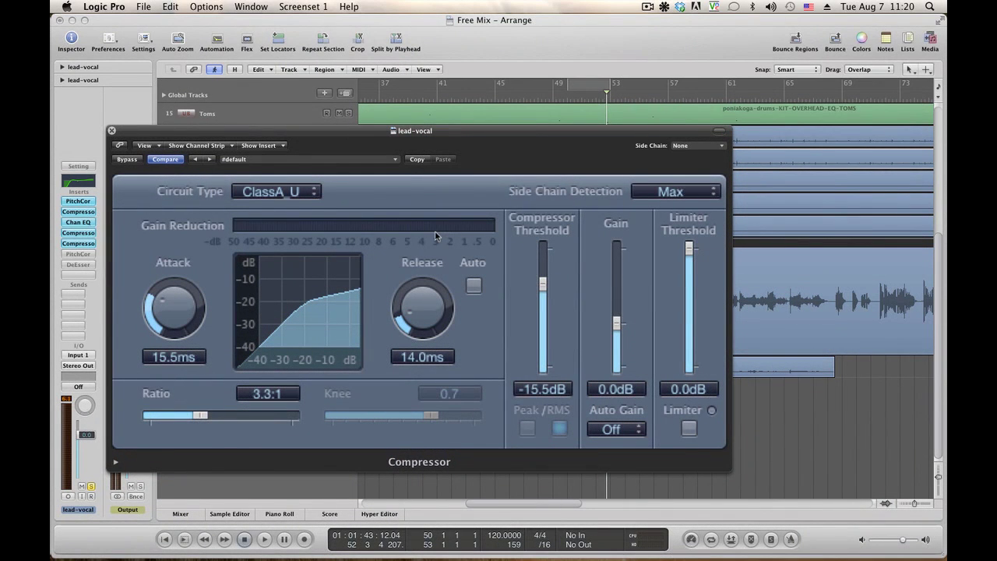
Step: Play the lead vocal without cycling, compare it with the ClassA_U Compressor bypassed and active, and leave the compressor active
key(space)
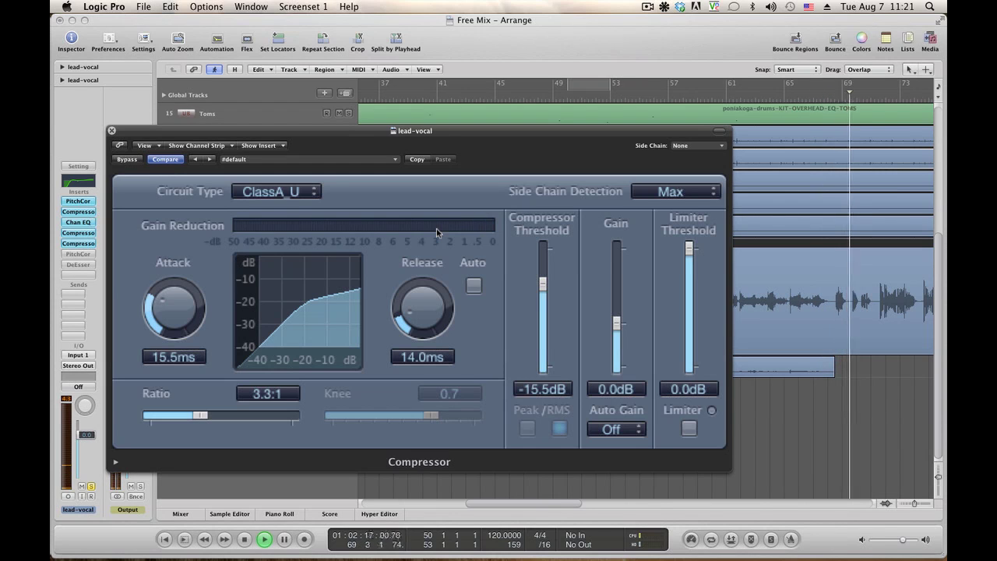
click(127, 159)
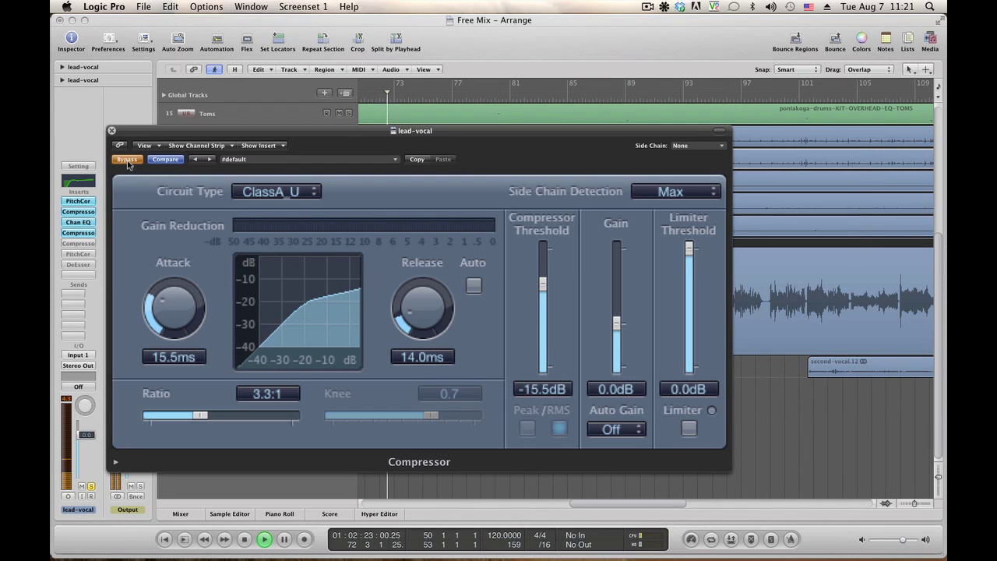
click(127, 160)
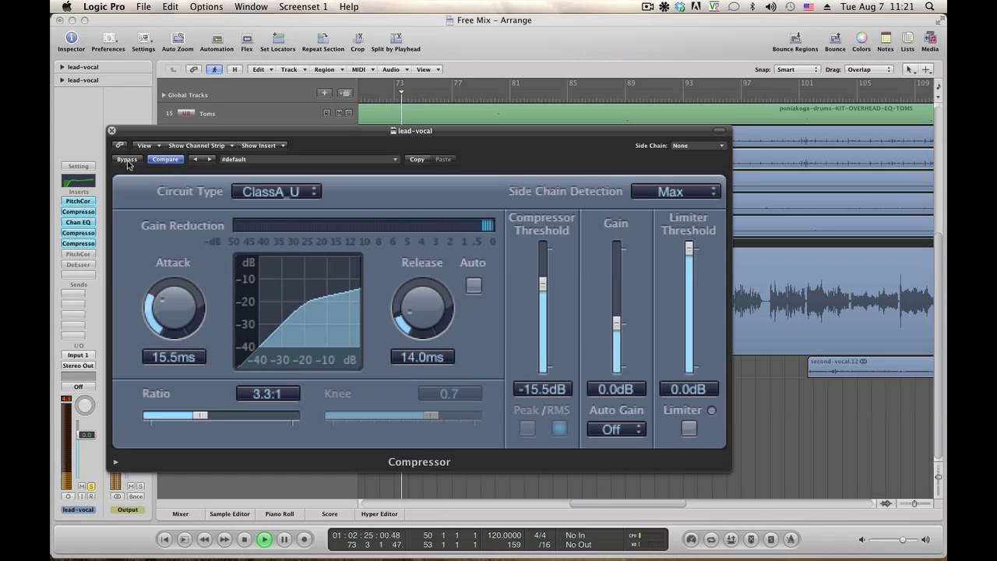
click(127, 160)
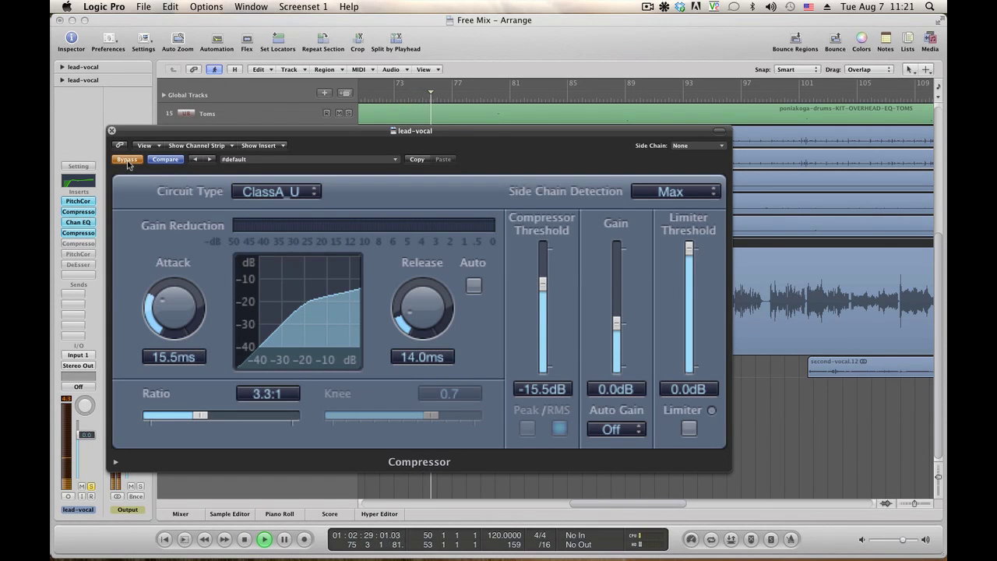
click(127, 160)
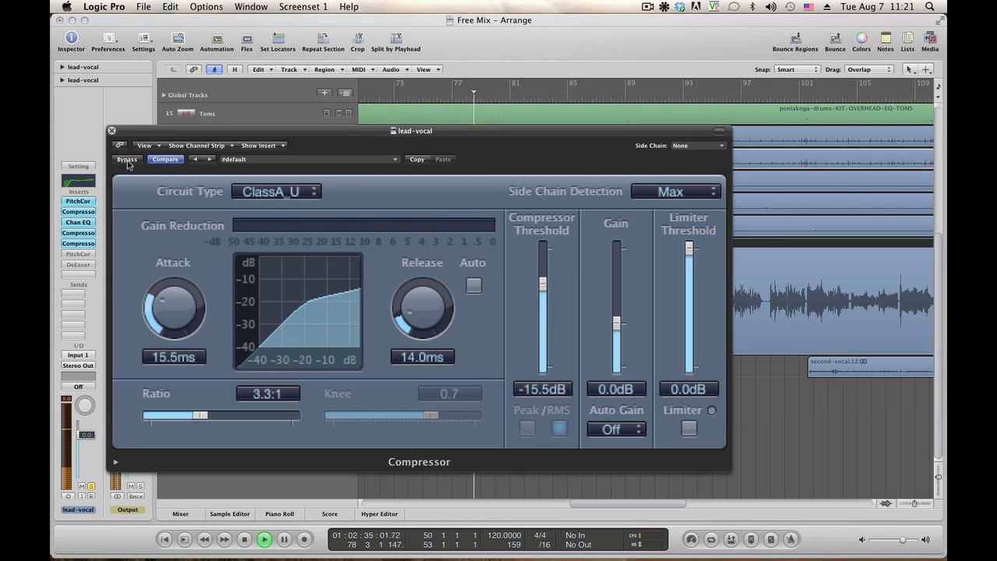
click(127, 159)
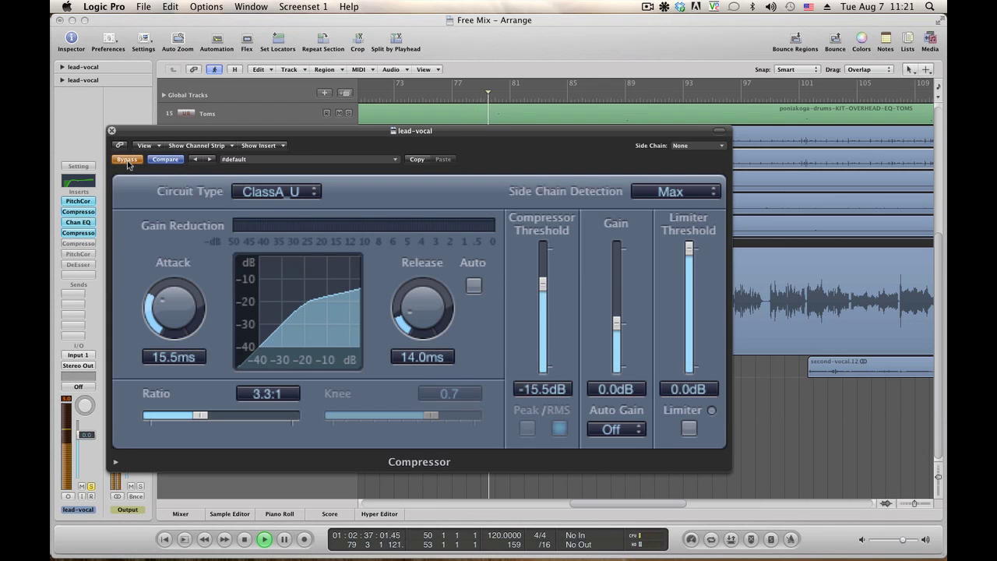
key(space)
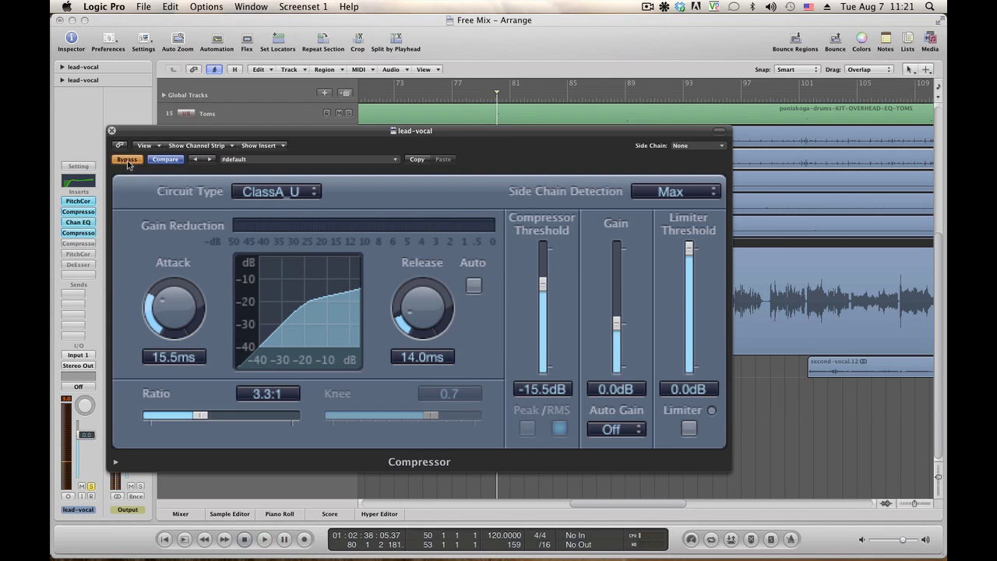
click(127, 160)
Step: Loop the lead vocal with a cycle region from bar 77 to bar 81, keeping the Compressor window accessible
drag(282, 137, 359, 356)
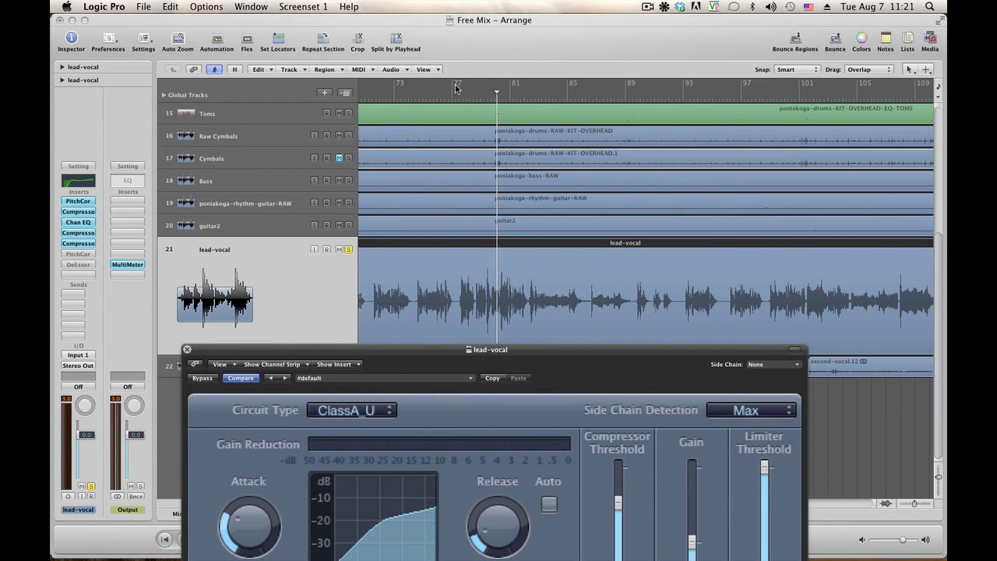
drag(455, 88, 514, 97)
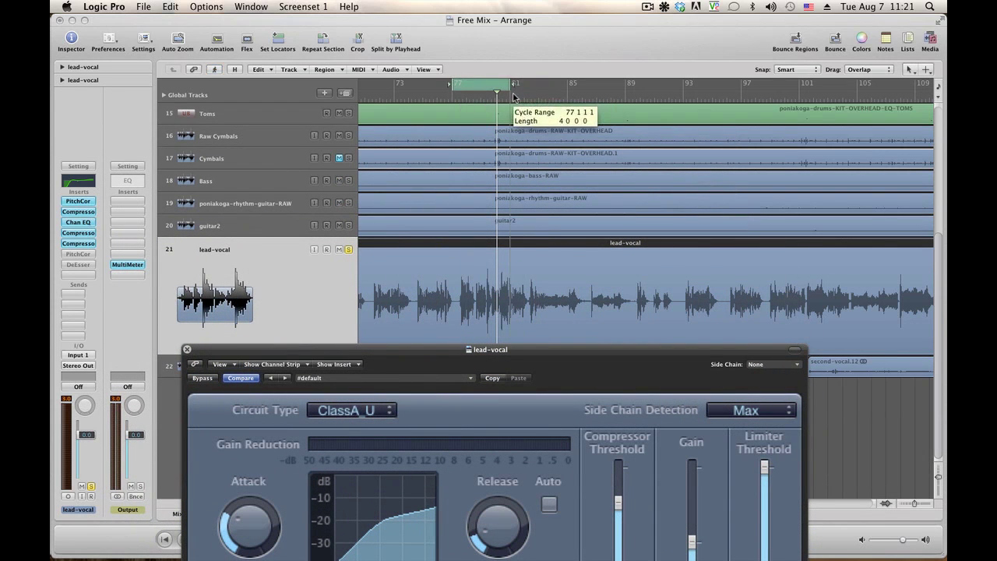
key(space)
drag(431, 352, 449, 108)
key(space)
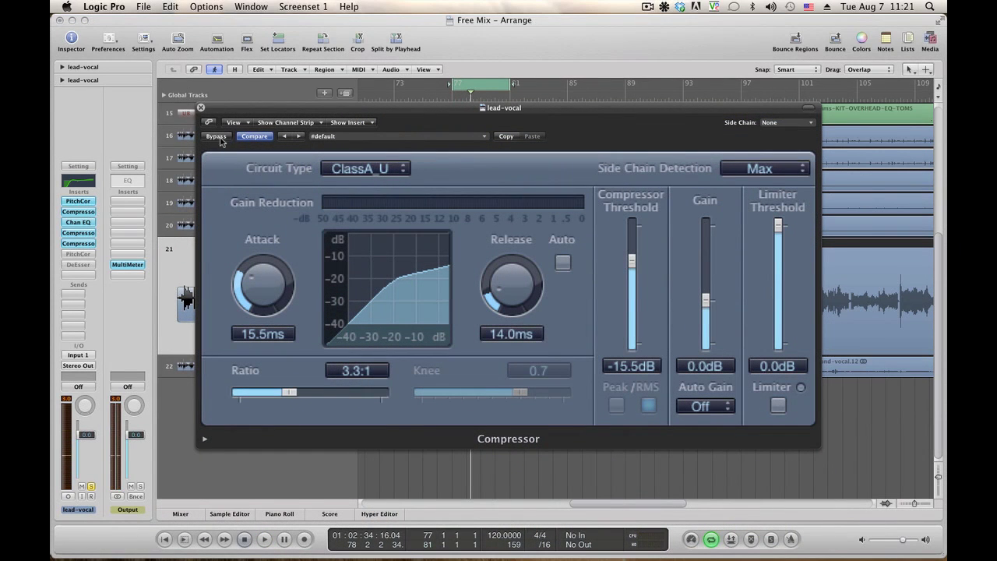
Step: Compare the new loop with the ClassA_U Compressor bypassed and active, leave it active and close its window
key(space)
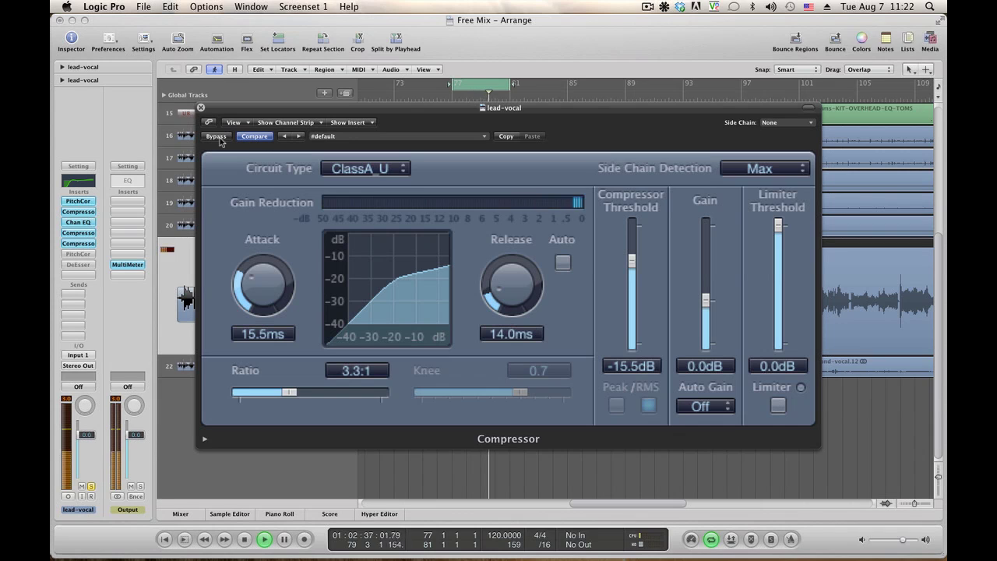
click(217, 137)
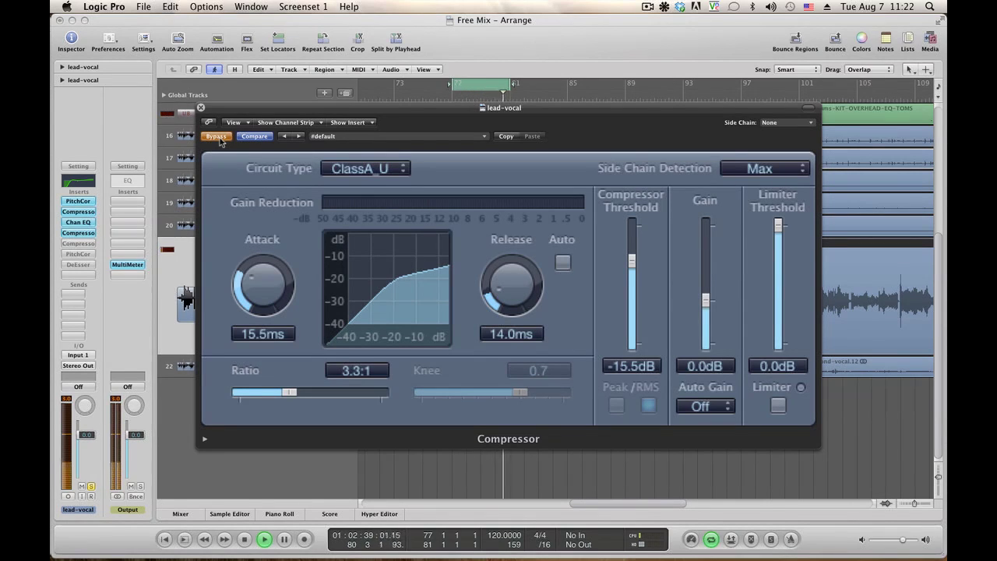
click(219, 137)
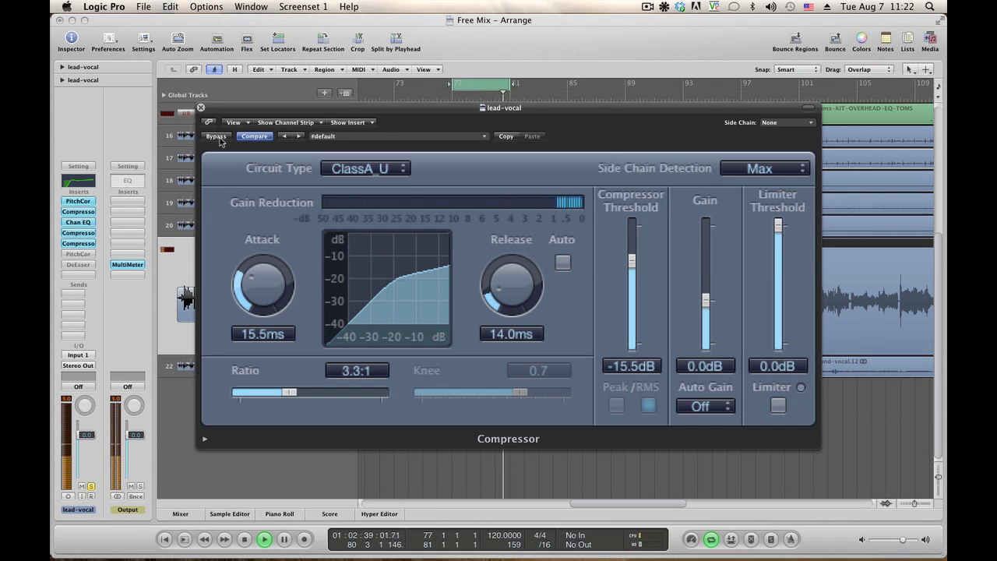
key(space)
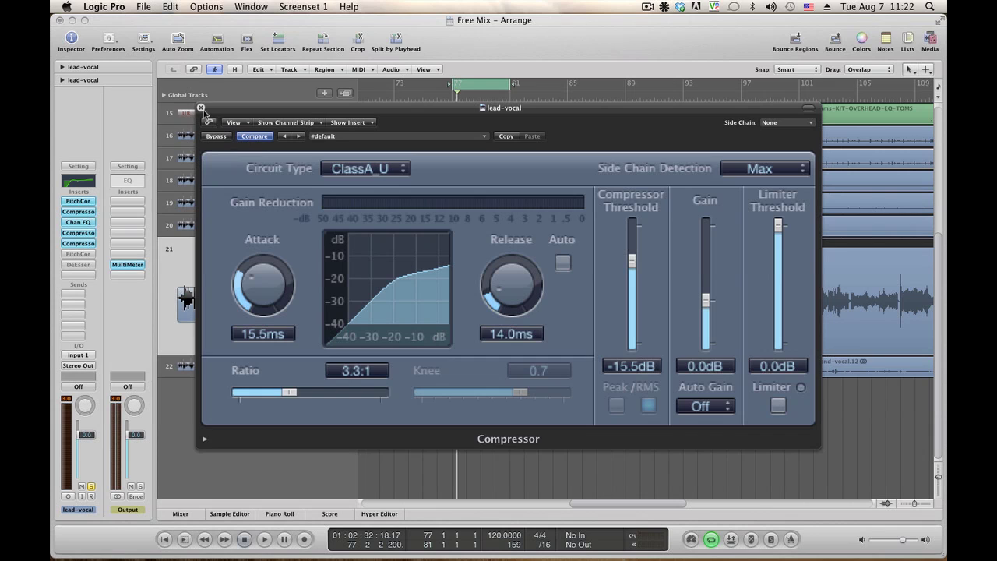
click(201, 108)
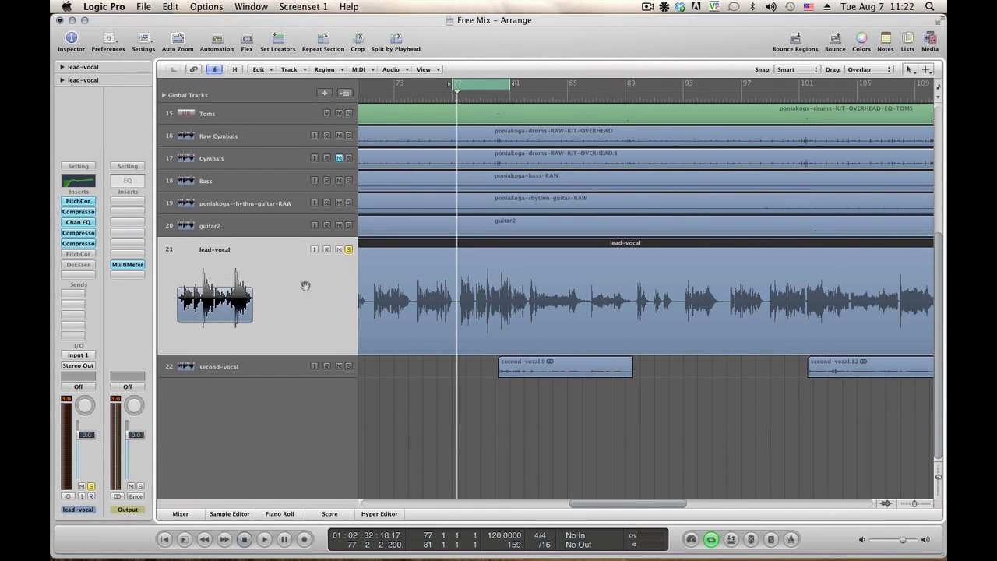
Step: Audition the lead vocal with cycling off, and set and play a new cycle region from bar 80 to bar 82
click(477, 94)
key(space)
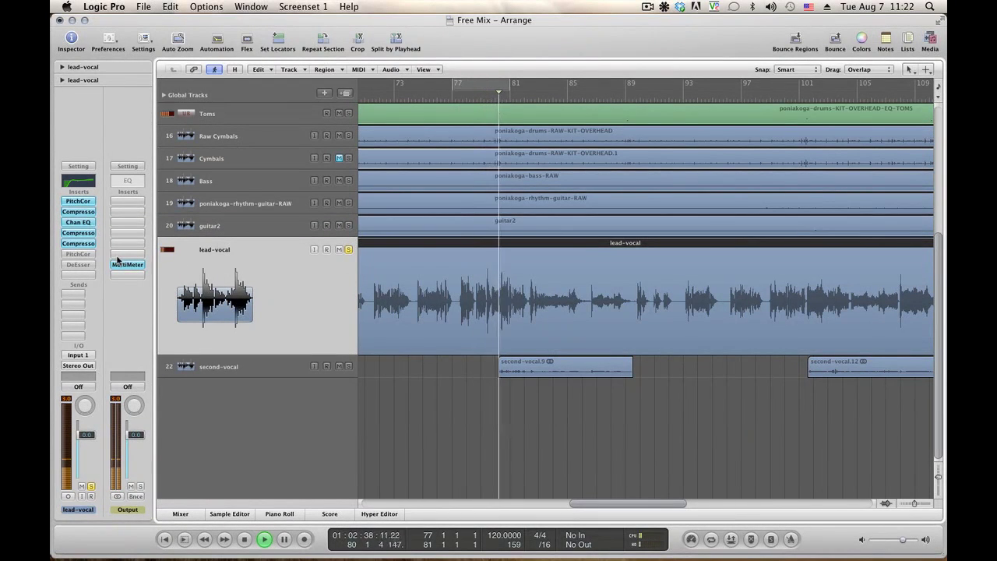
key(space)
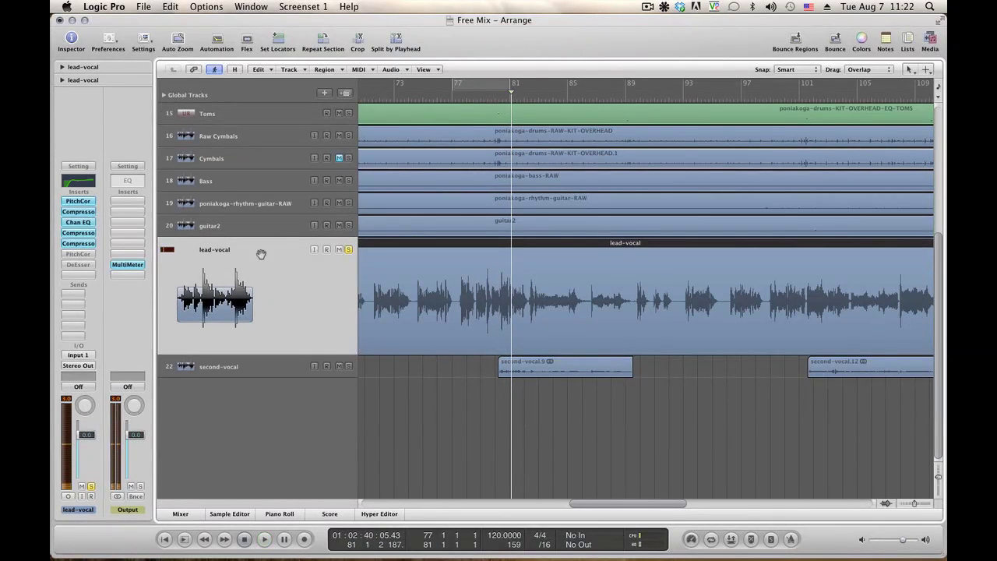
drag(497, 83, 526, 83)
key(space)
key(space)
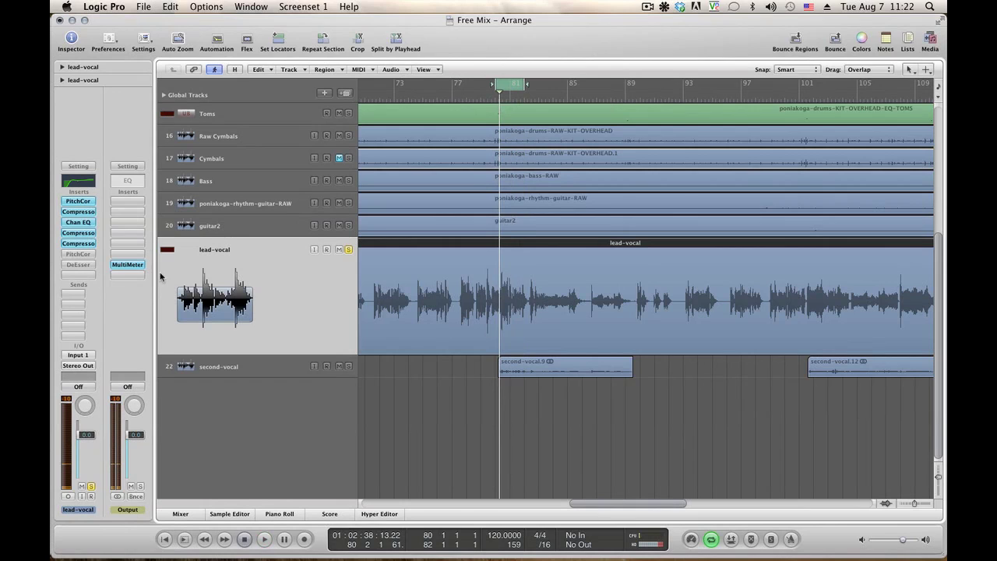
Step: Activate the lead vocal's second Pitch Correction insert, keep its chromatic scale, and audition the looped section with its window in view
click(74, 255)
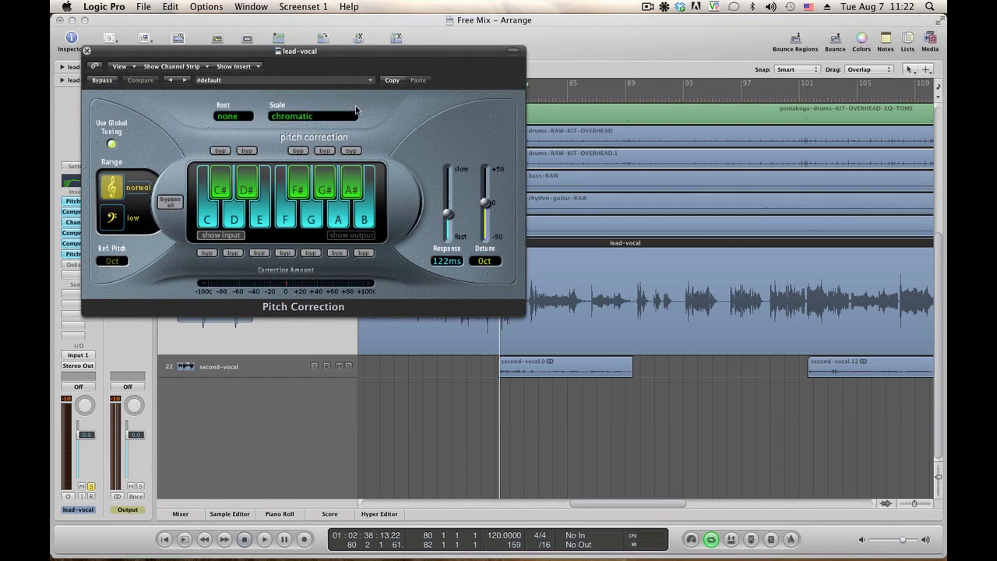
mouse_move(324, 56)
mouse_down()
mouse_move(655, 79)
mouse_move(287, 85)
mouse_move(319, 74)
mouse_up()
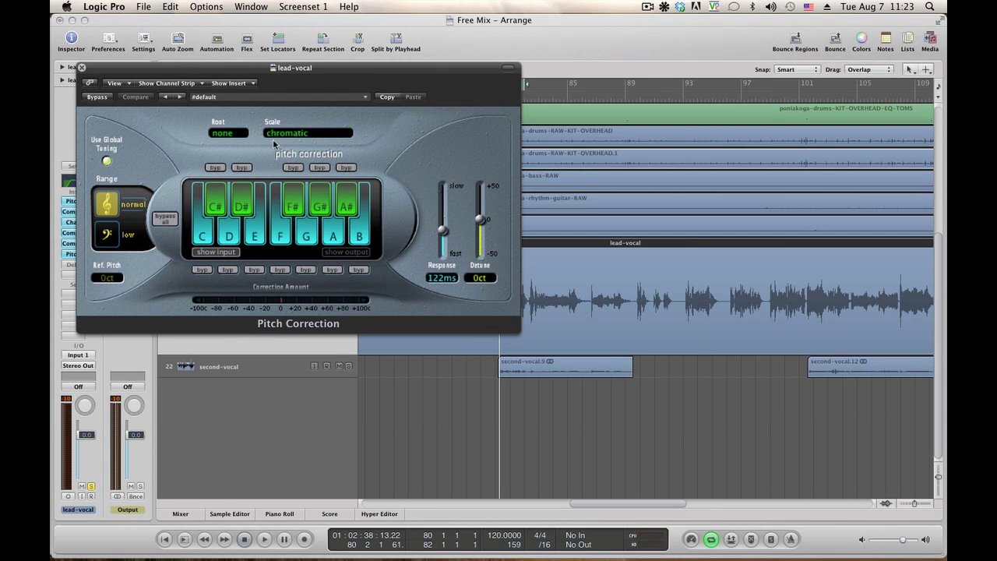
key(space)
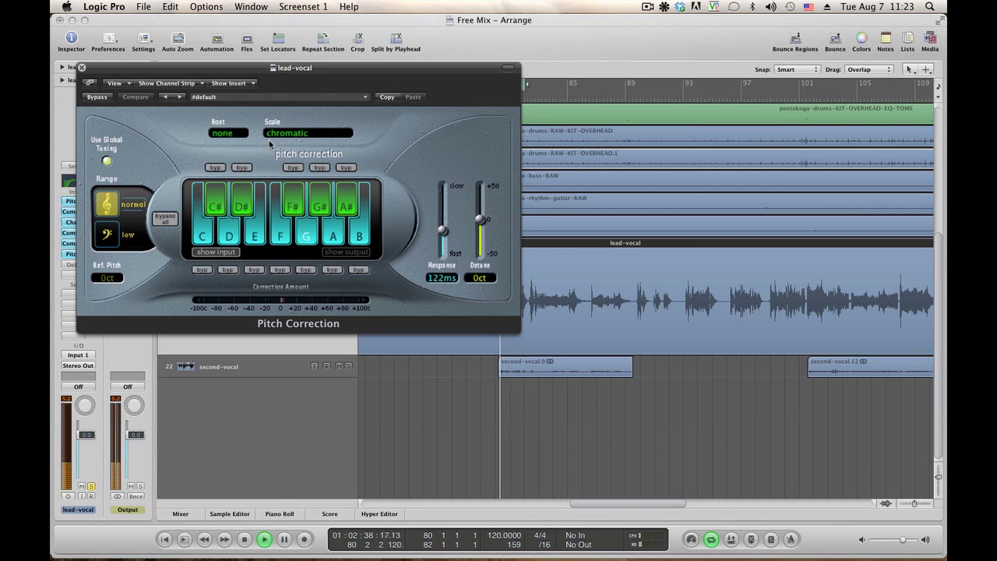
key(space)
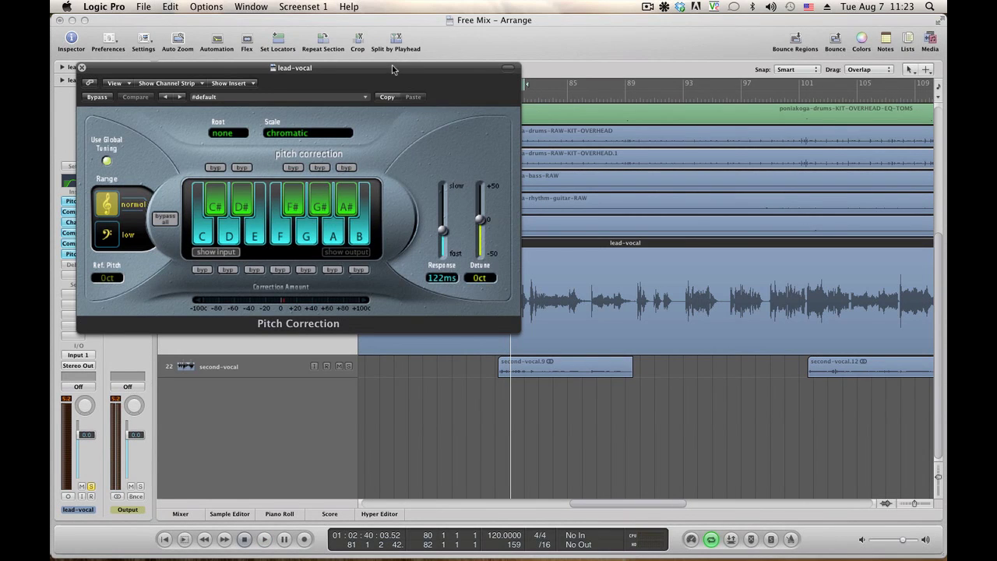
Step: Audition the lead vocal through Pitch Correction with cycling off, and close the plug-in window
drag(392, 70, 390, 140)
click(499, 82)
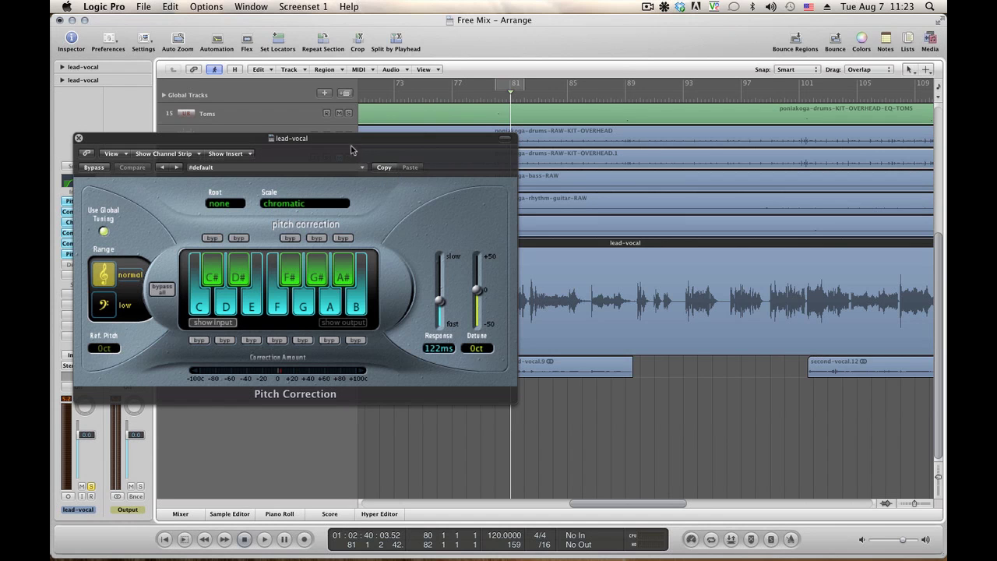
drag(347, 144, 592, 183)
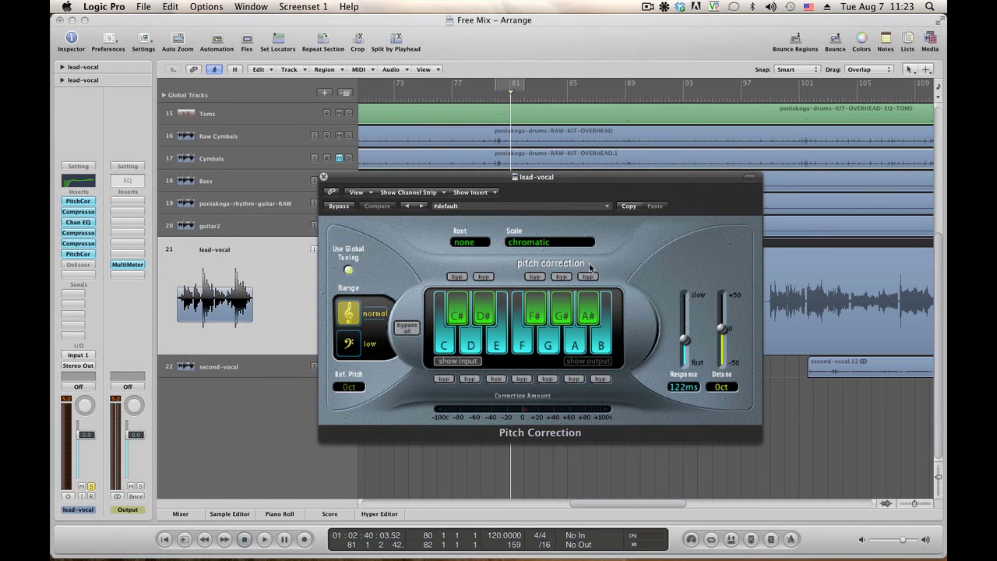
key(space)
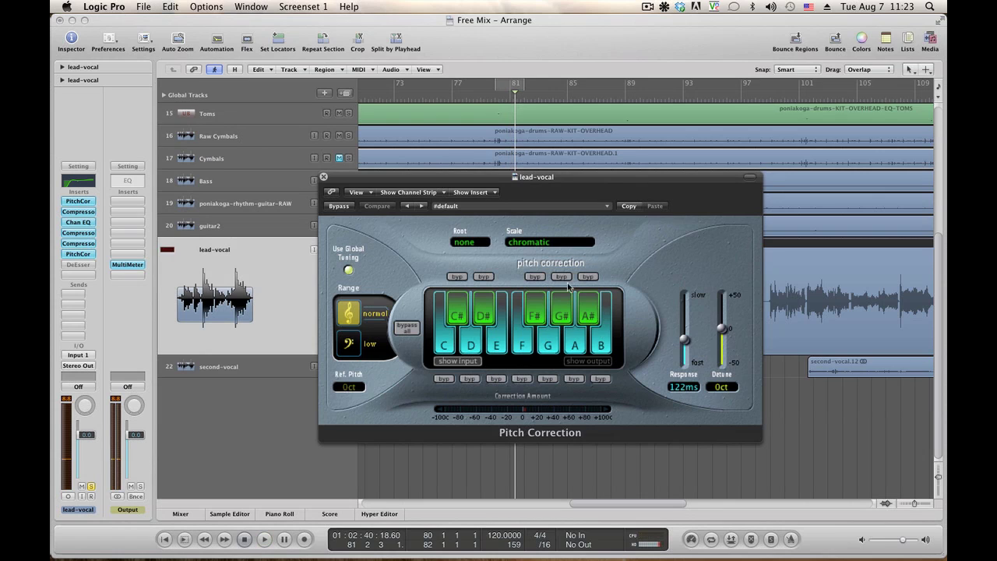
key(space)
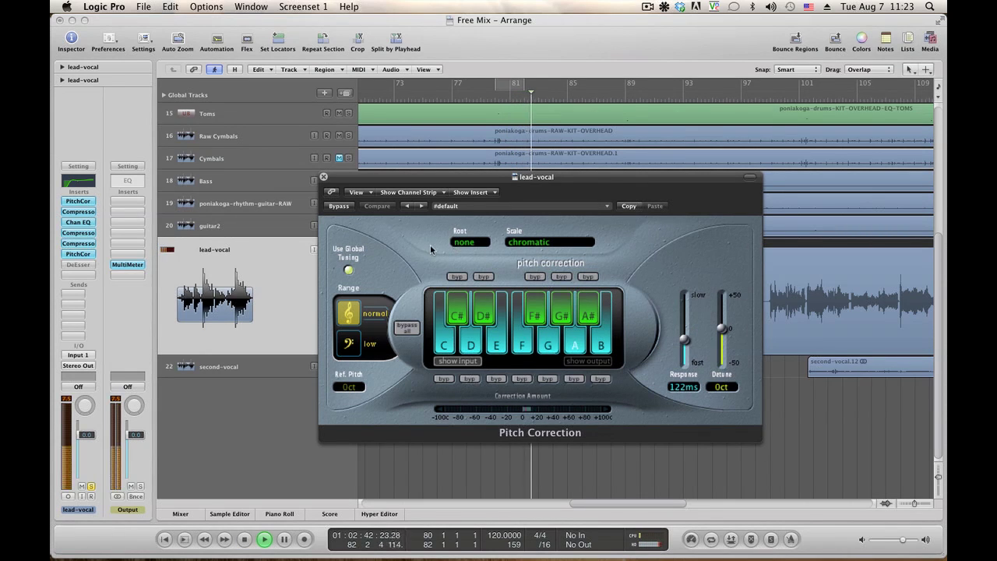
click(324, 178)
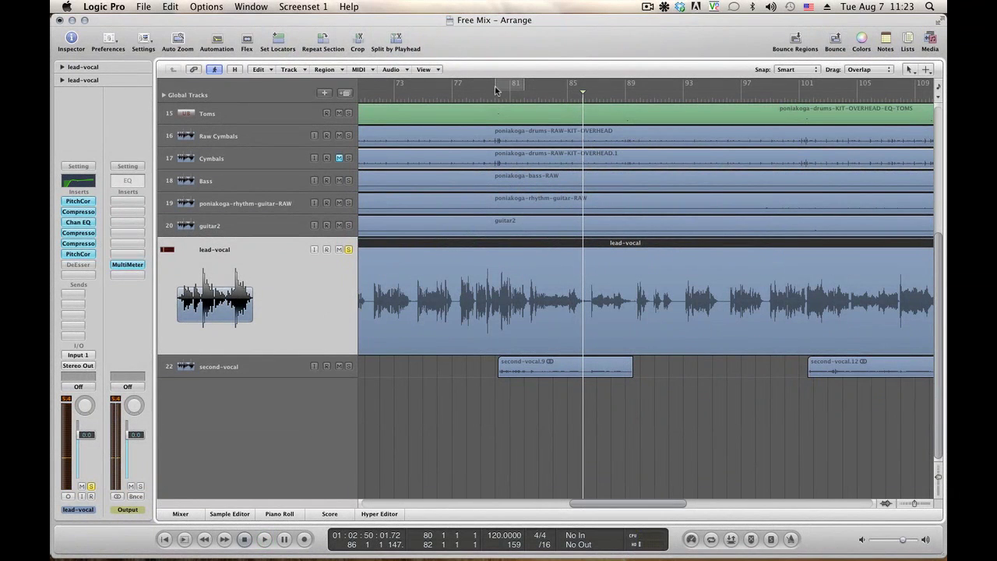
Step: Set a cycle region from bar 80 to bar 89, solo the second vocal with the lead, play them and select the second-vocal track
drag(494, 84, 632, 92)
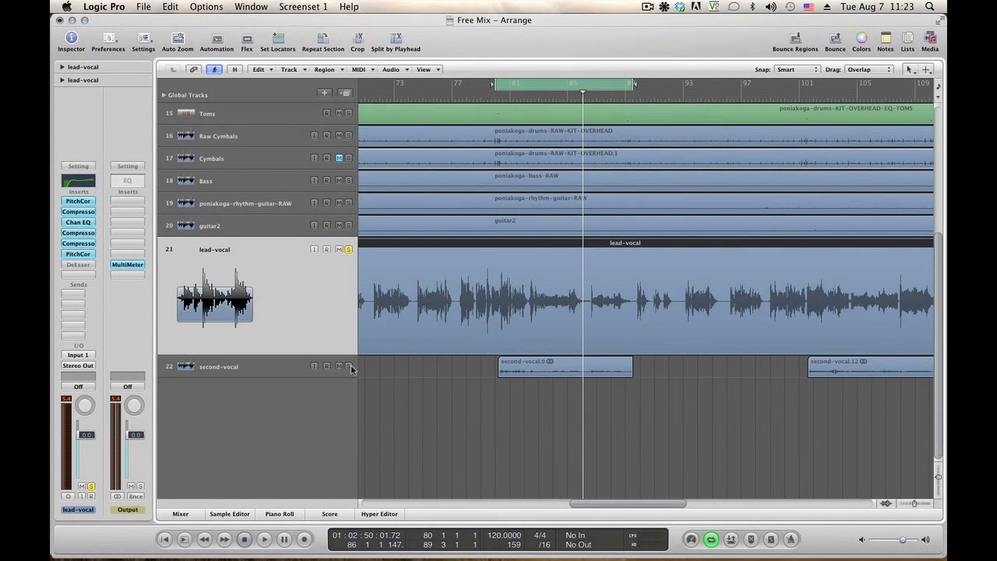
key(space)
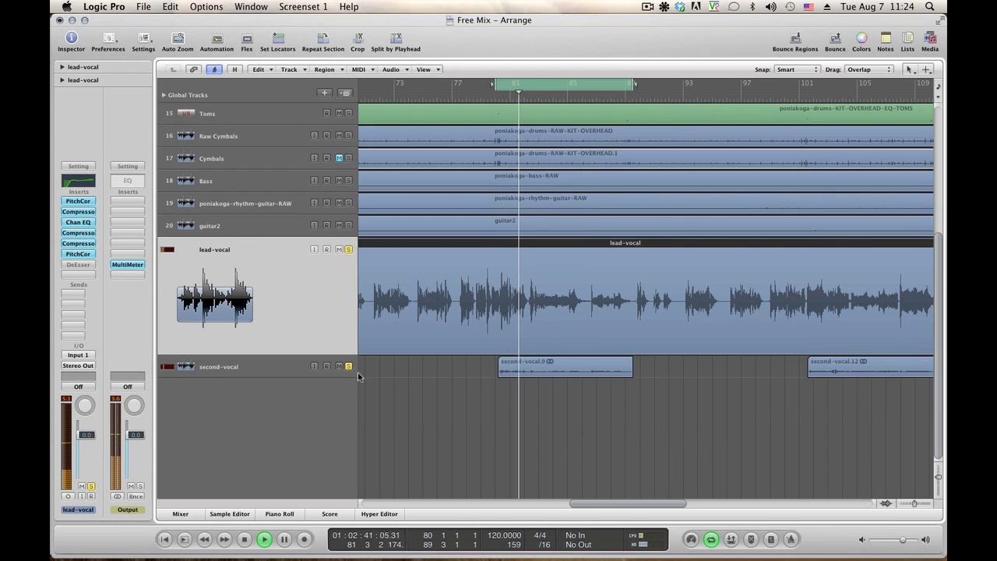
click(242, 364)
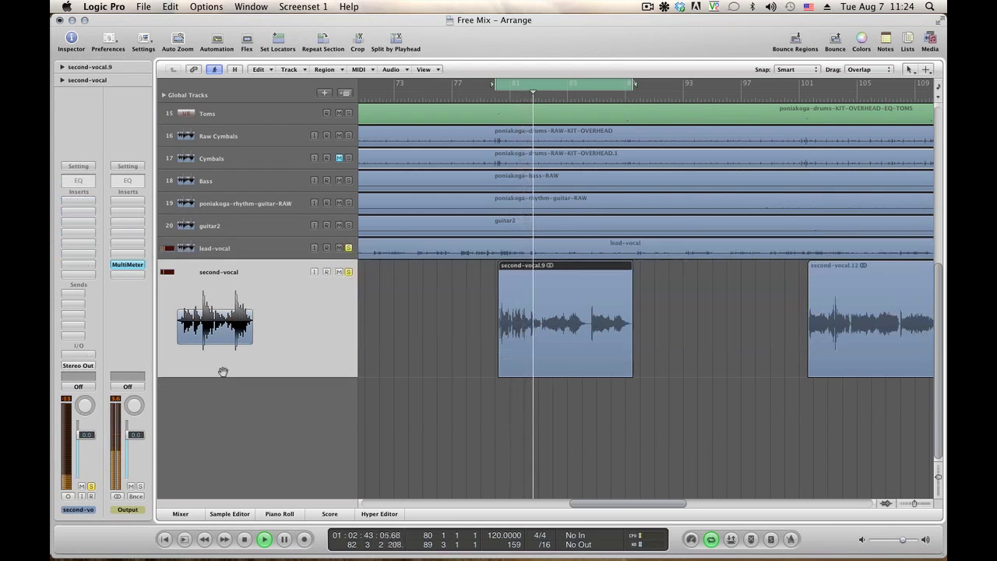
Step: Copy the lead vocal's active inserts to the second vocal's channel in the same order: PitchCor, Compressor, Channel EQ, two Compressors and PitchCor
click(180, 514)
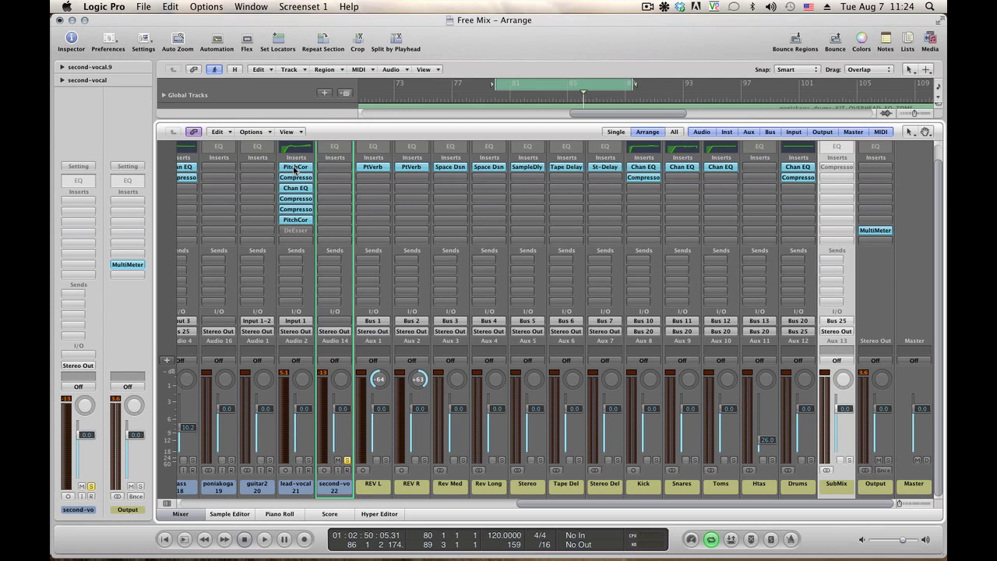
drag(294, 168, 328, 168)
key(ctrl+space)
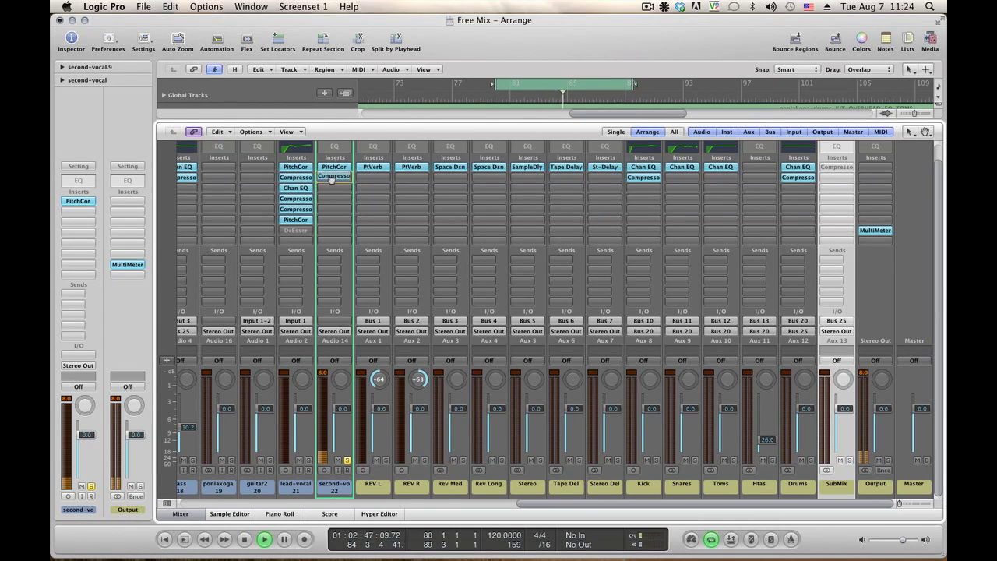
drag(332, 178, 334, 199)
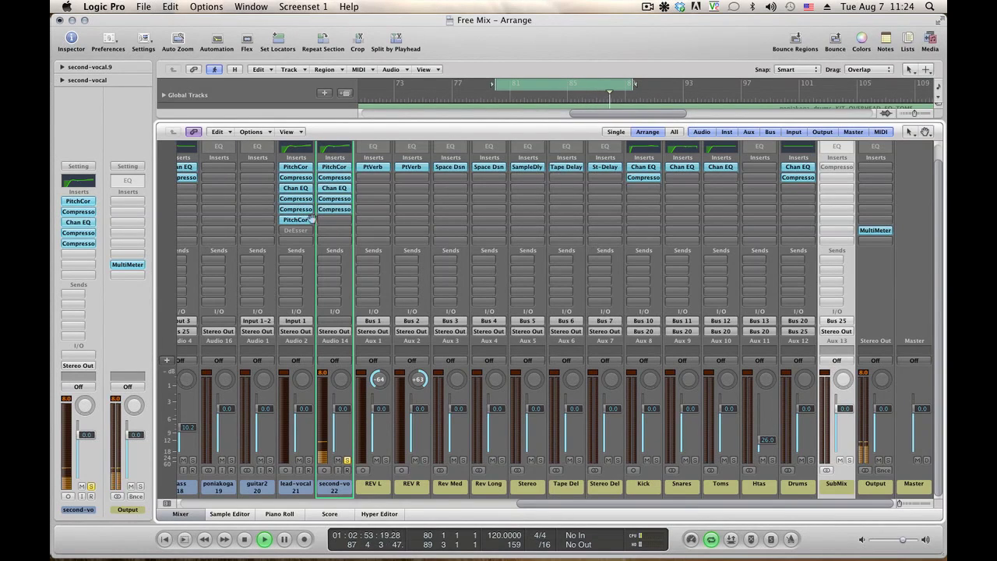
drag(334, 221, 334, 222)
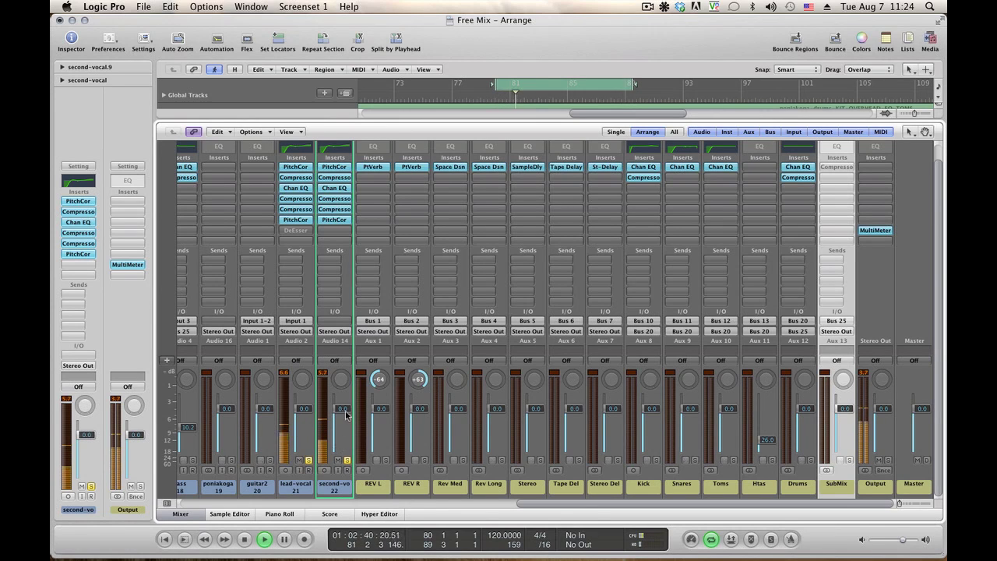
Step: Set the lead vocal's level to -1.3 dB and the second vocal's to -4.9 dB, and audition both from about bar 101 without cycling
drag(335, 412, 337, 419)
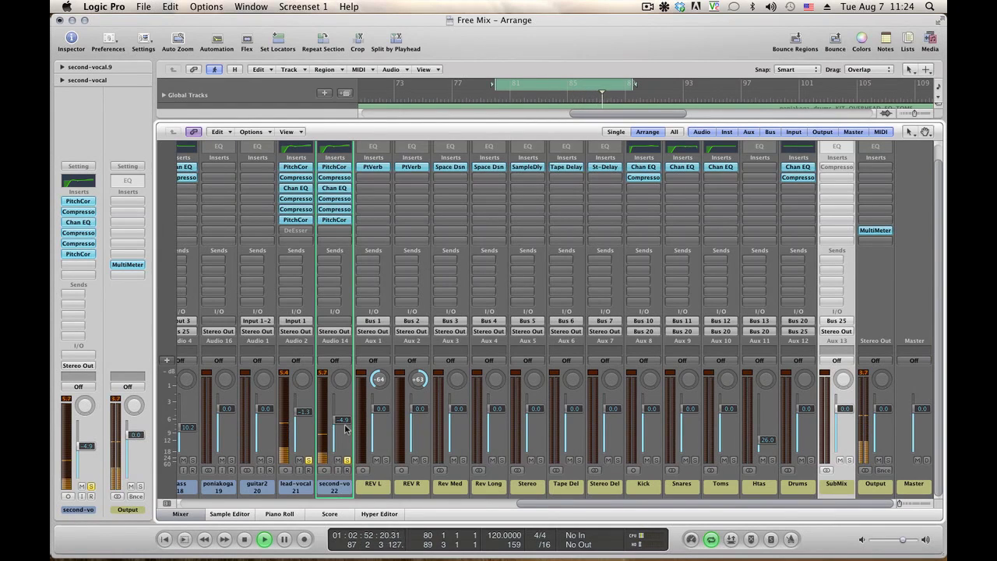
click(711, 540)
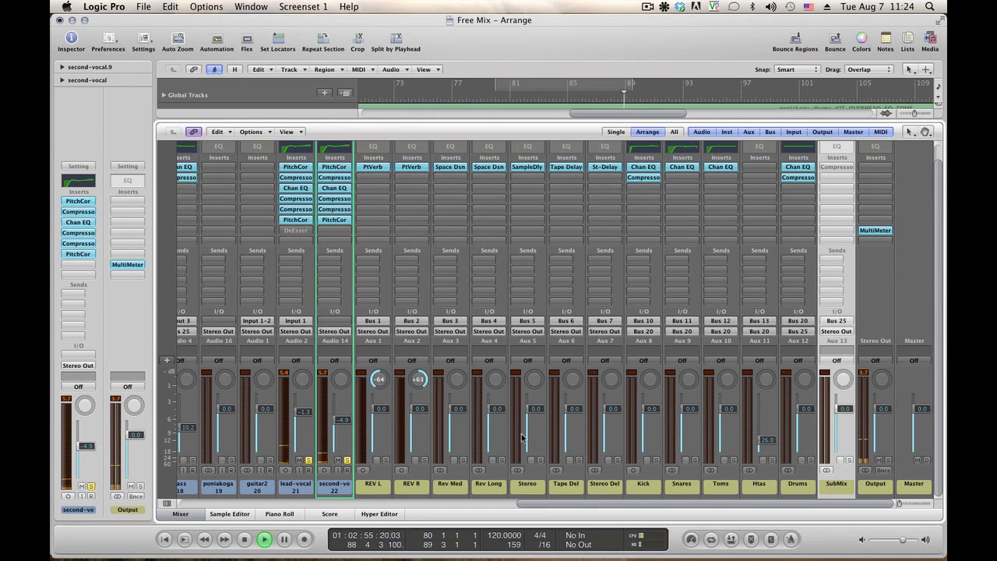
click(182, 515)
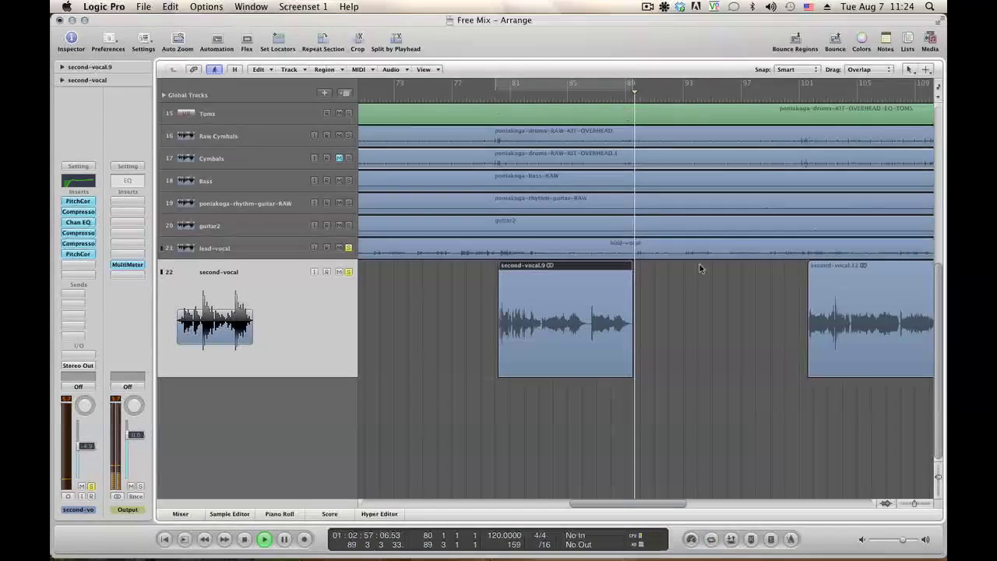
click(799, 94)
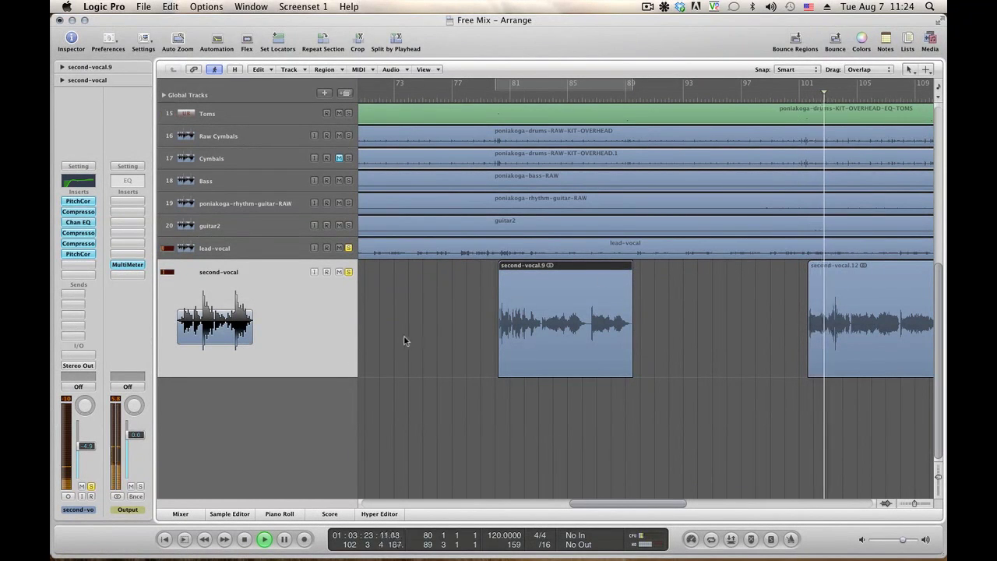
click(289, 273)
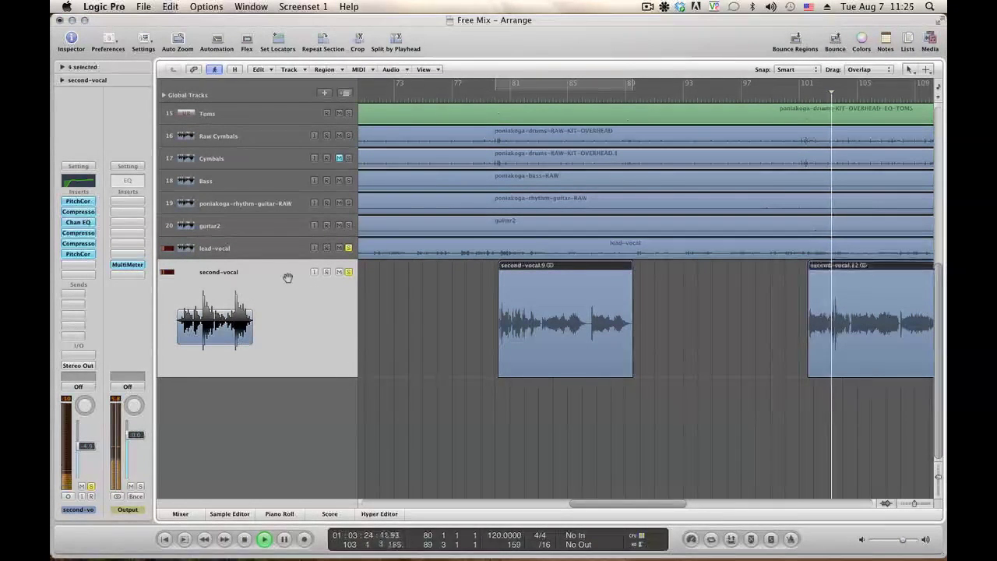
Step: Set the second vocal's ClassA_U Compressor to a -22.5 dB threshold and a 4.8:1 ratio while listening to the track
click(78, 243)
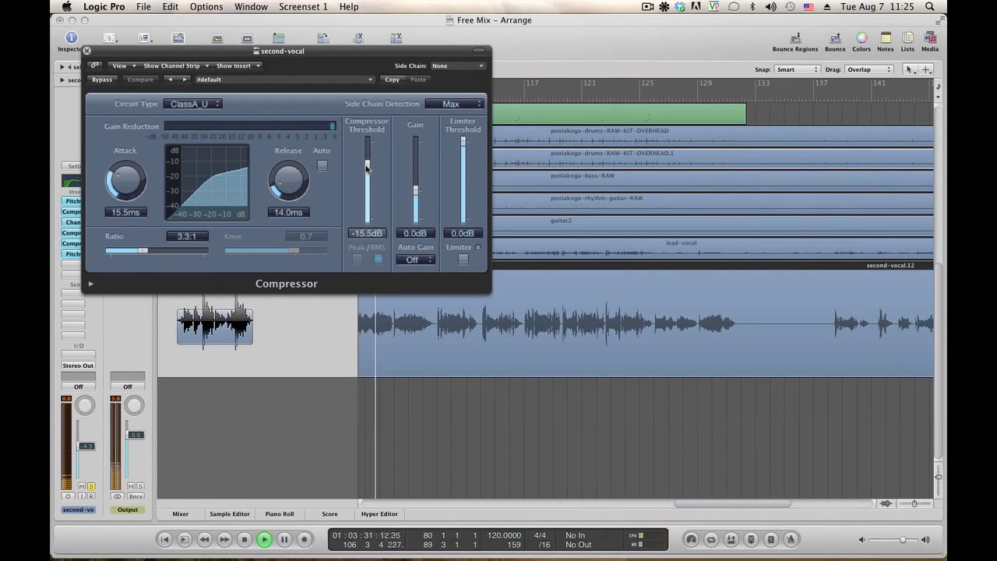
drag(366, 168, 367, 175)
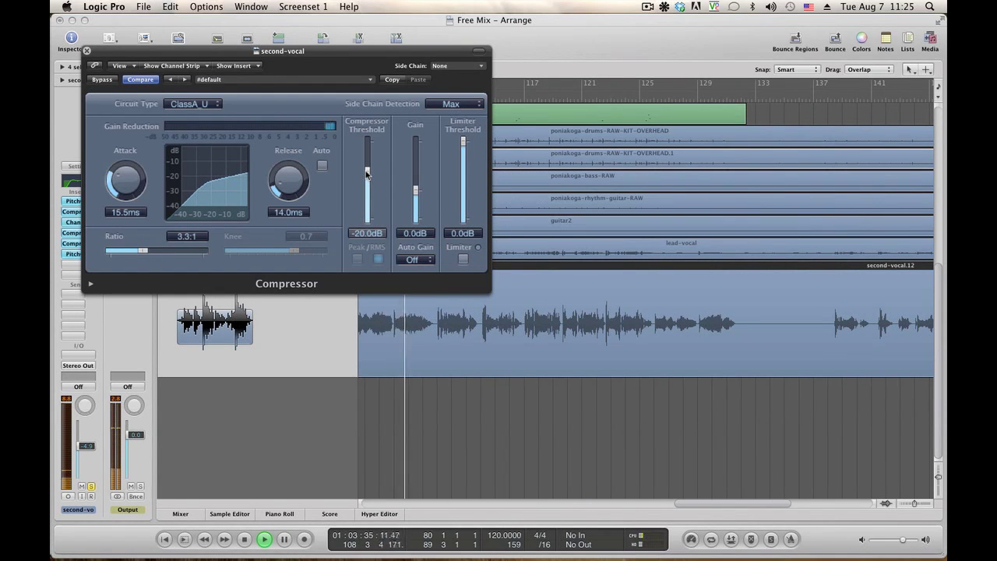
drag(367, 174, 367, 175)
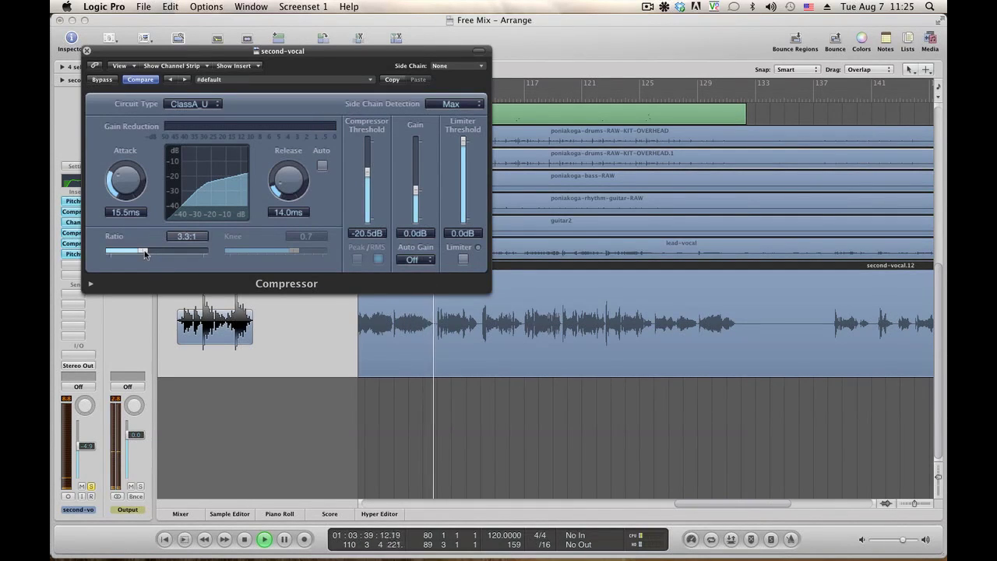
drag(145, 253, 154, 253)
drag(283, 50, 806, 125)
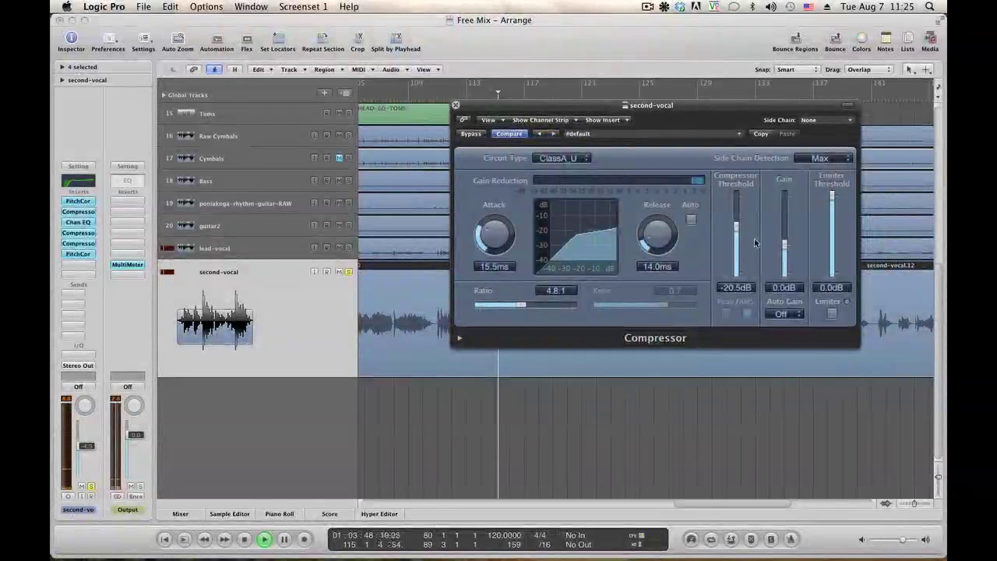
drag(735, 241, 732, 233)
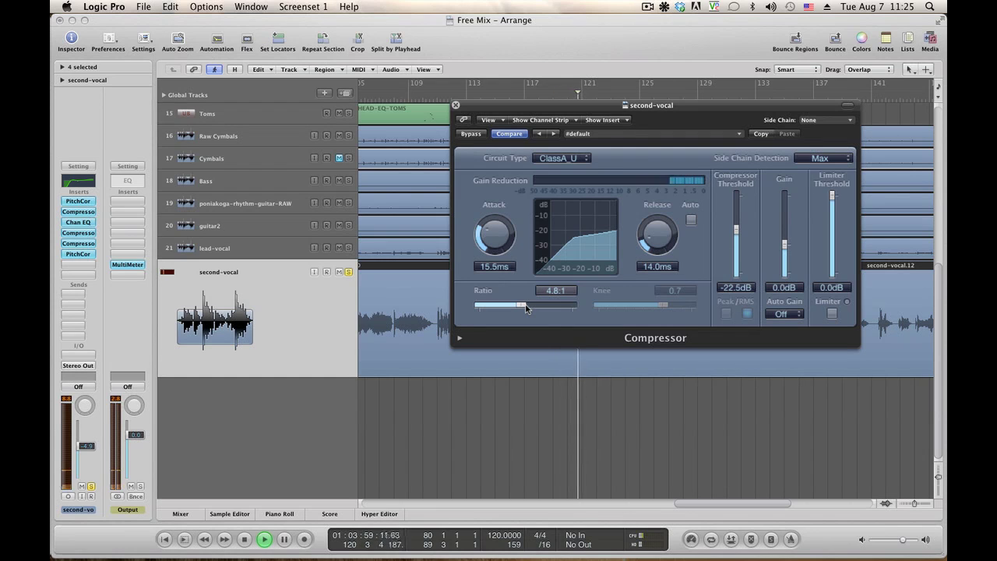
key(space)
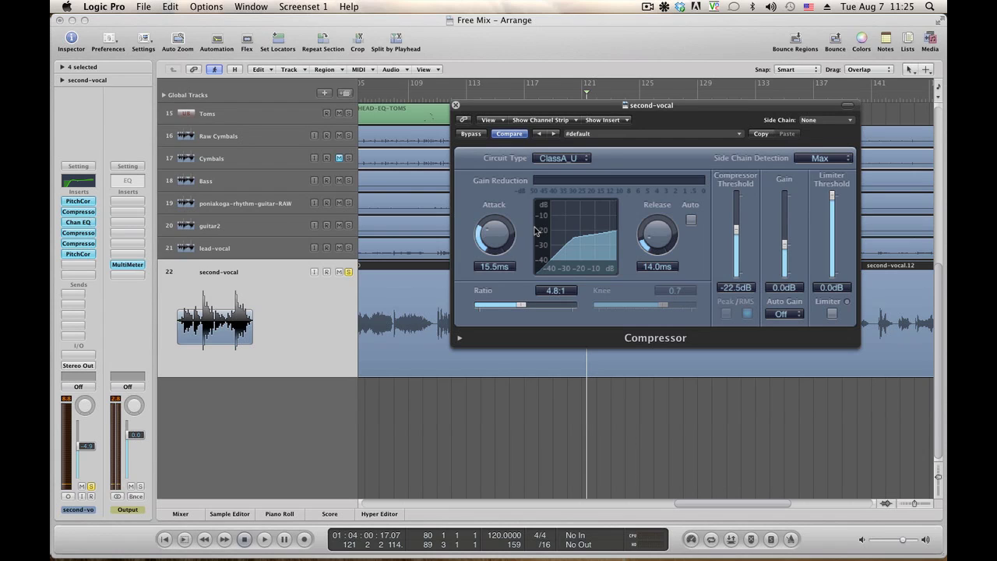
Step: Compare the second vocal with the Compressor bypassed and active, leave it active, and set its attack to 15.0 ms and release to 8.9 ms
click(468, 135)
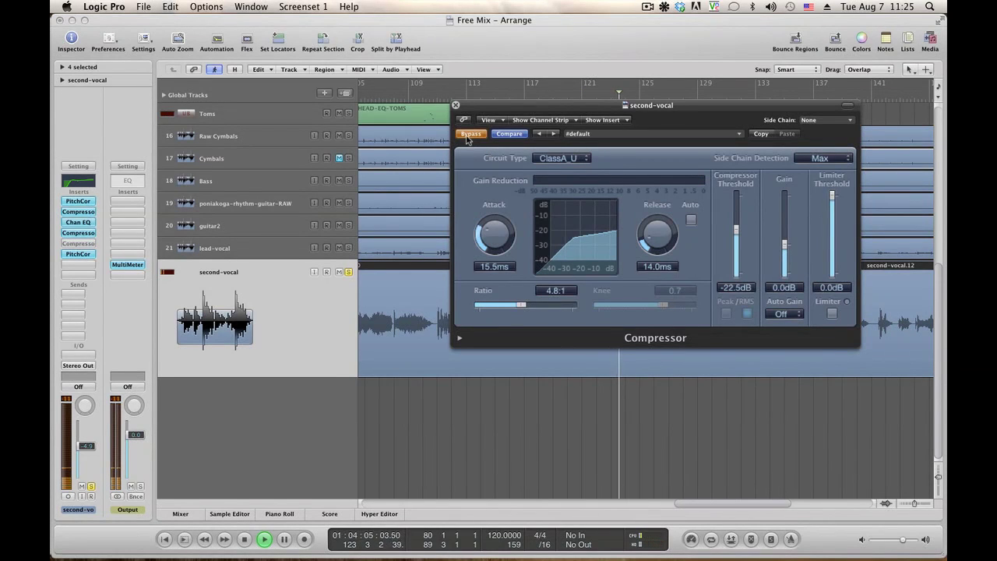
click(469, 134)
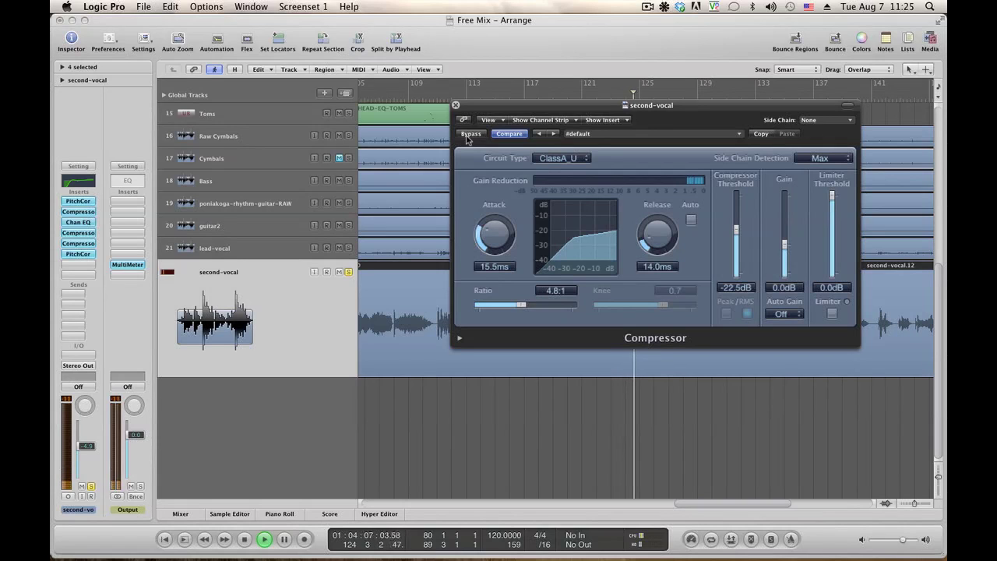
drag(489, 235, 489, 238)
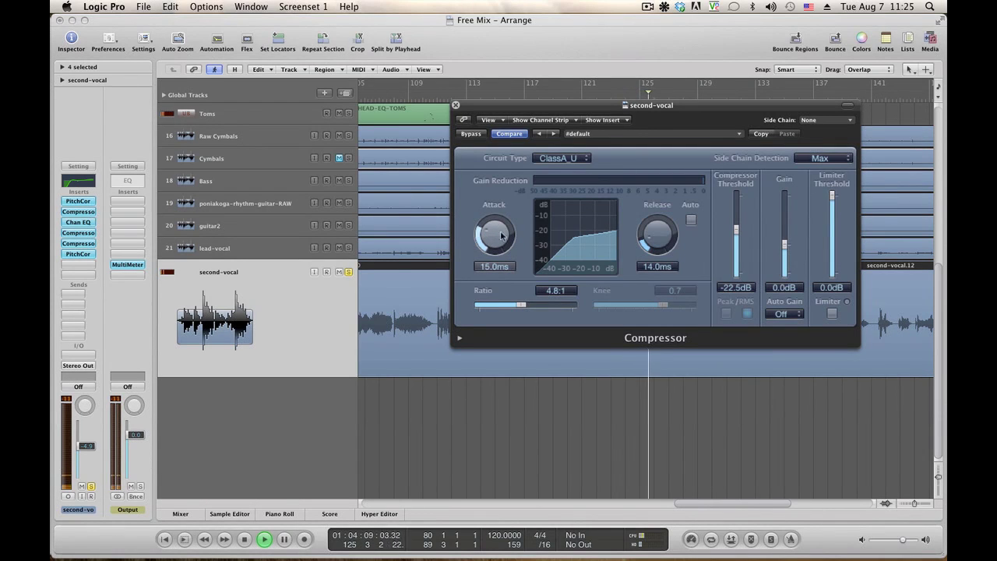
drag(656, 232, 657, 247)
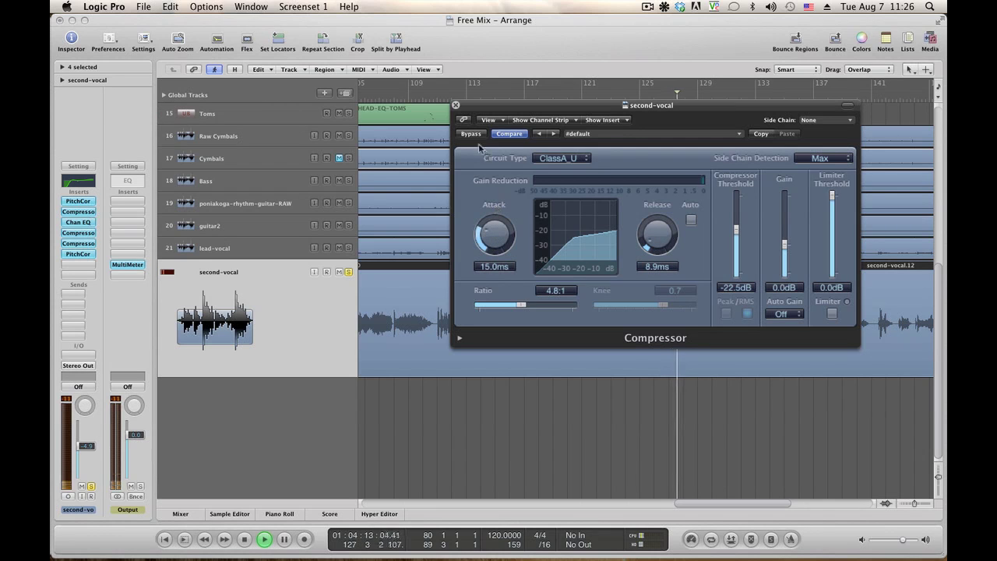
Step: Audition the lead and second vocals soloed together through the closing section with the Compressor window closed, and clear both solos and stop playback
click(348, 247)
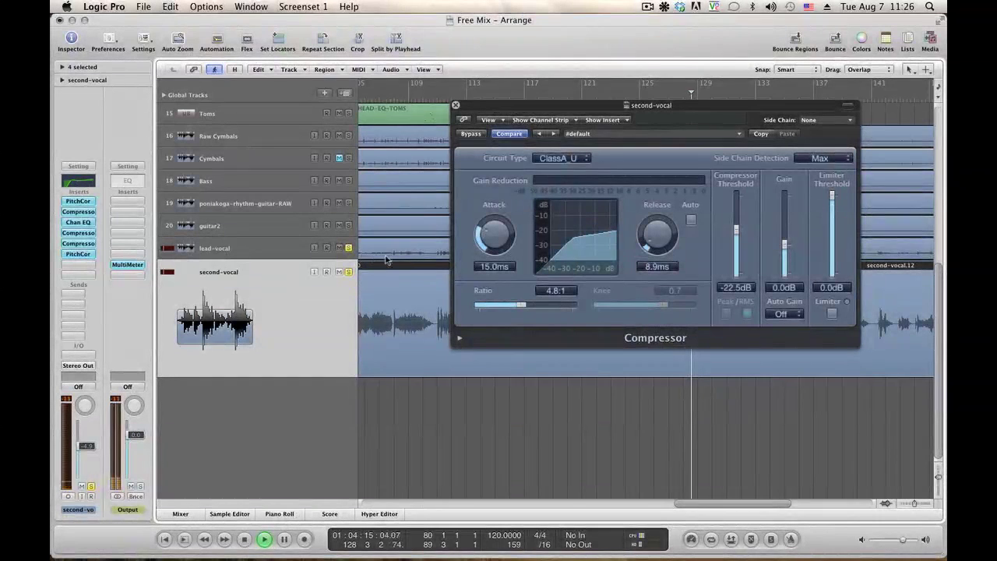
click(456, 106)
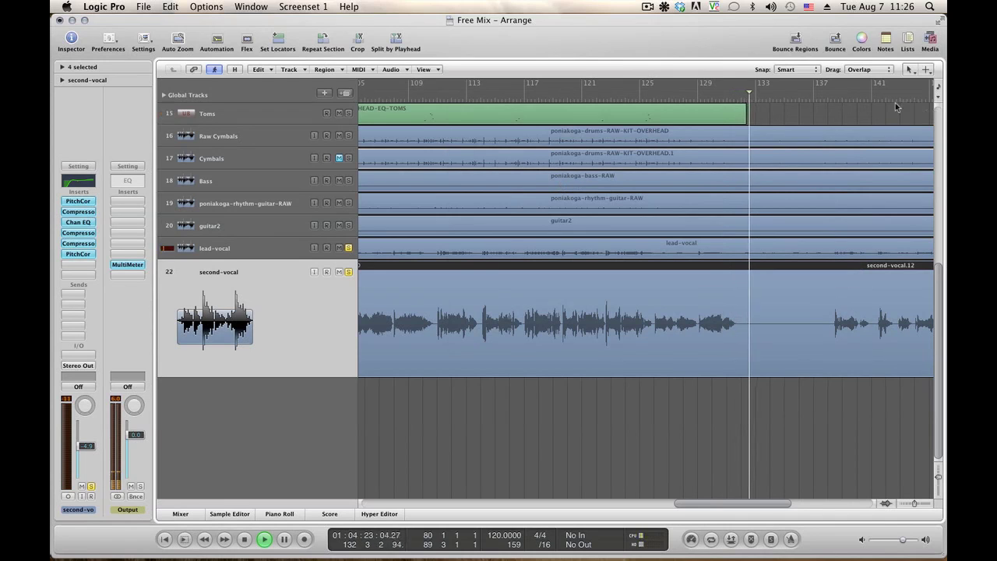
click(824, 99)
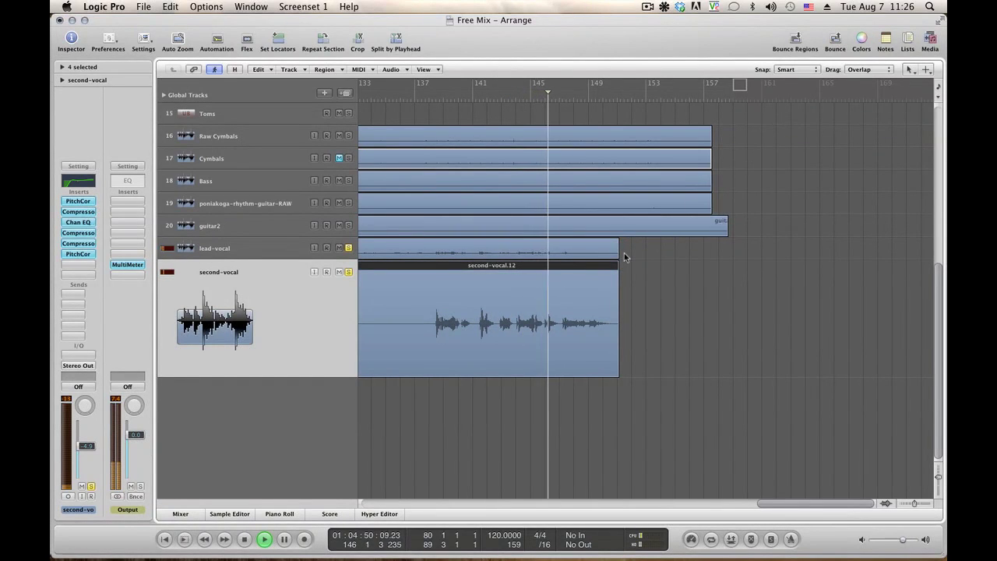
click(348, 248)
key(space)
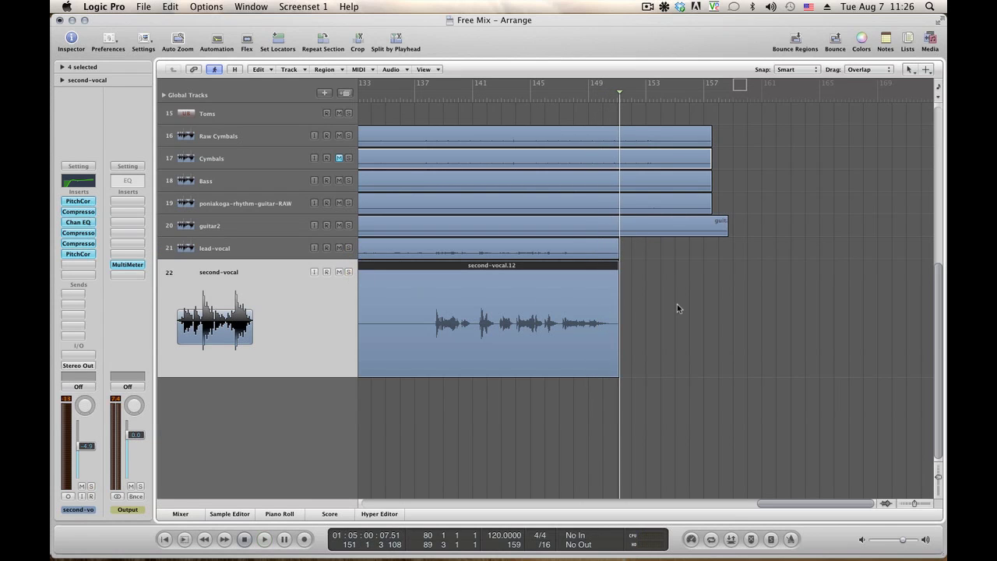
Step: Return the playhead to the project's beginning and look over the arrangement's tracks
key(Return)
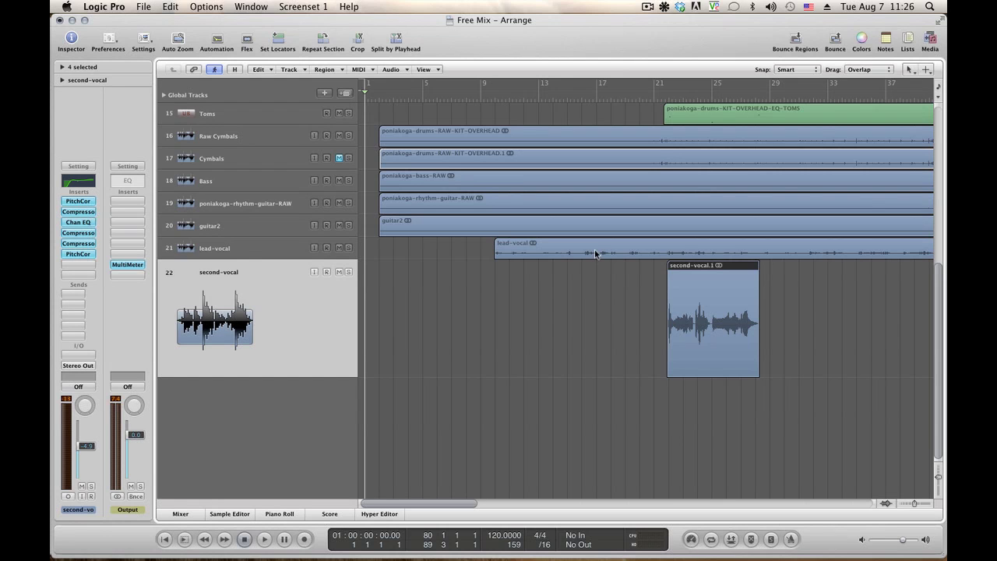
scroll(608, 301, up, 5)
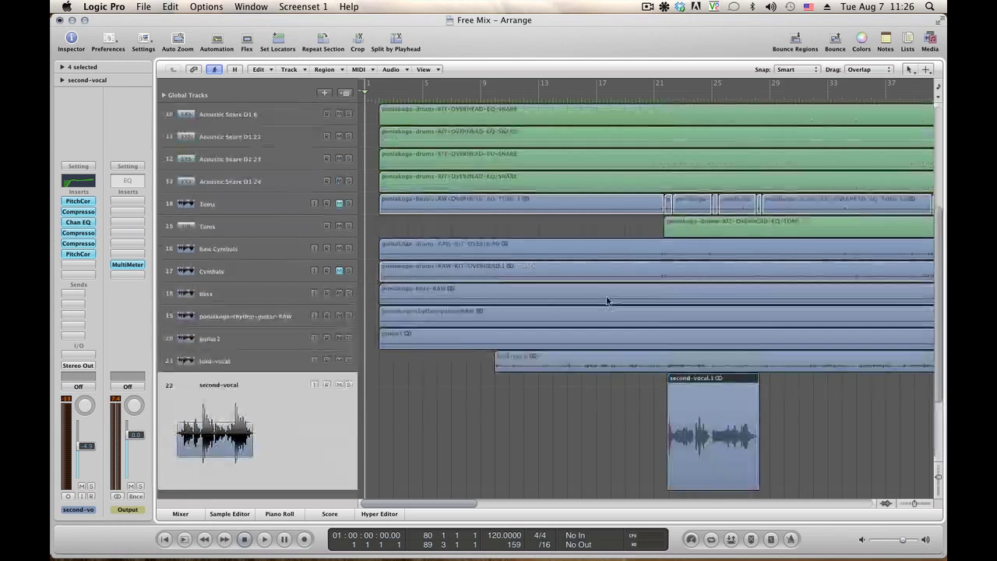
scroll(608, 300, up, 5)
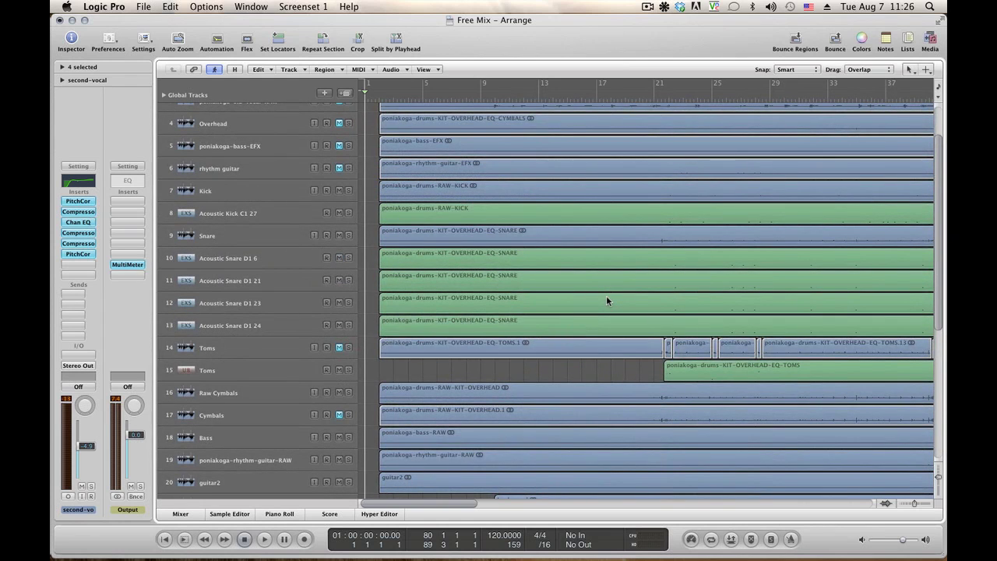
scroll(607, 300, down, 7)
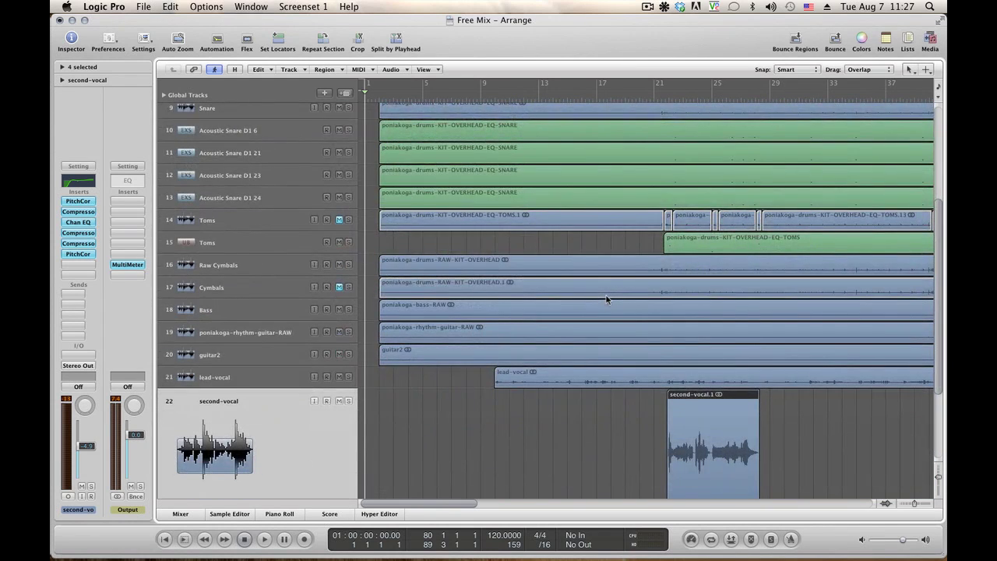